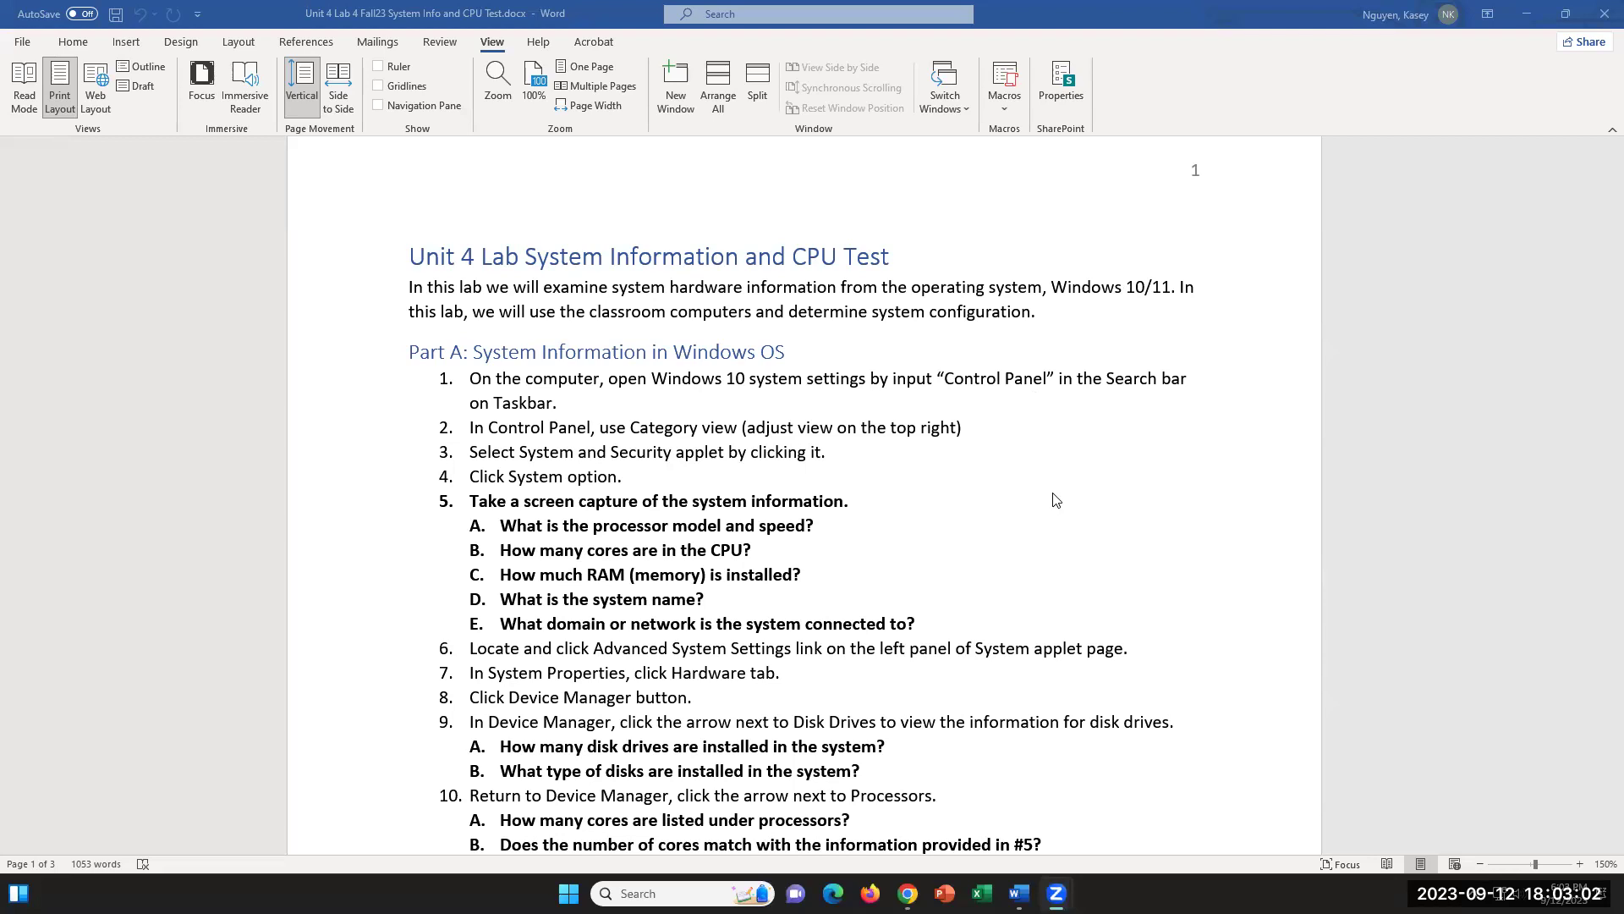
- Review the first Part A instructions in the Unit 4 lab document about opening Control Panel
scroll(1056, 500, "down", 4)
scroll(1056, 499, "up", 4)
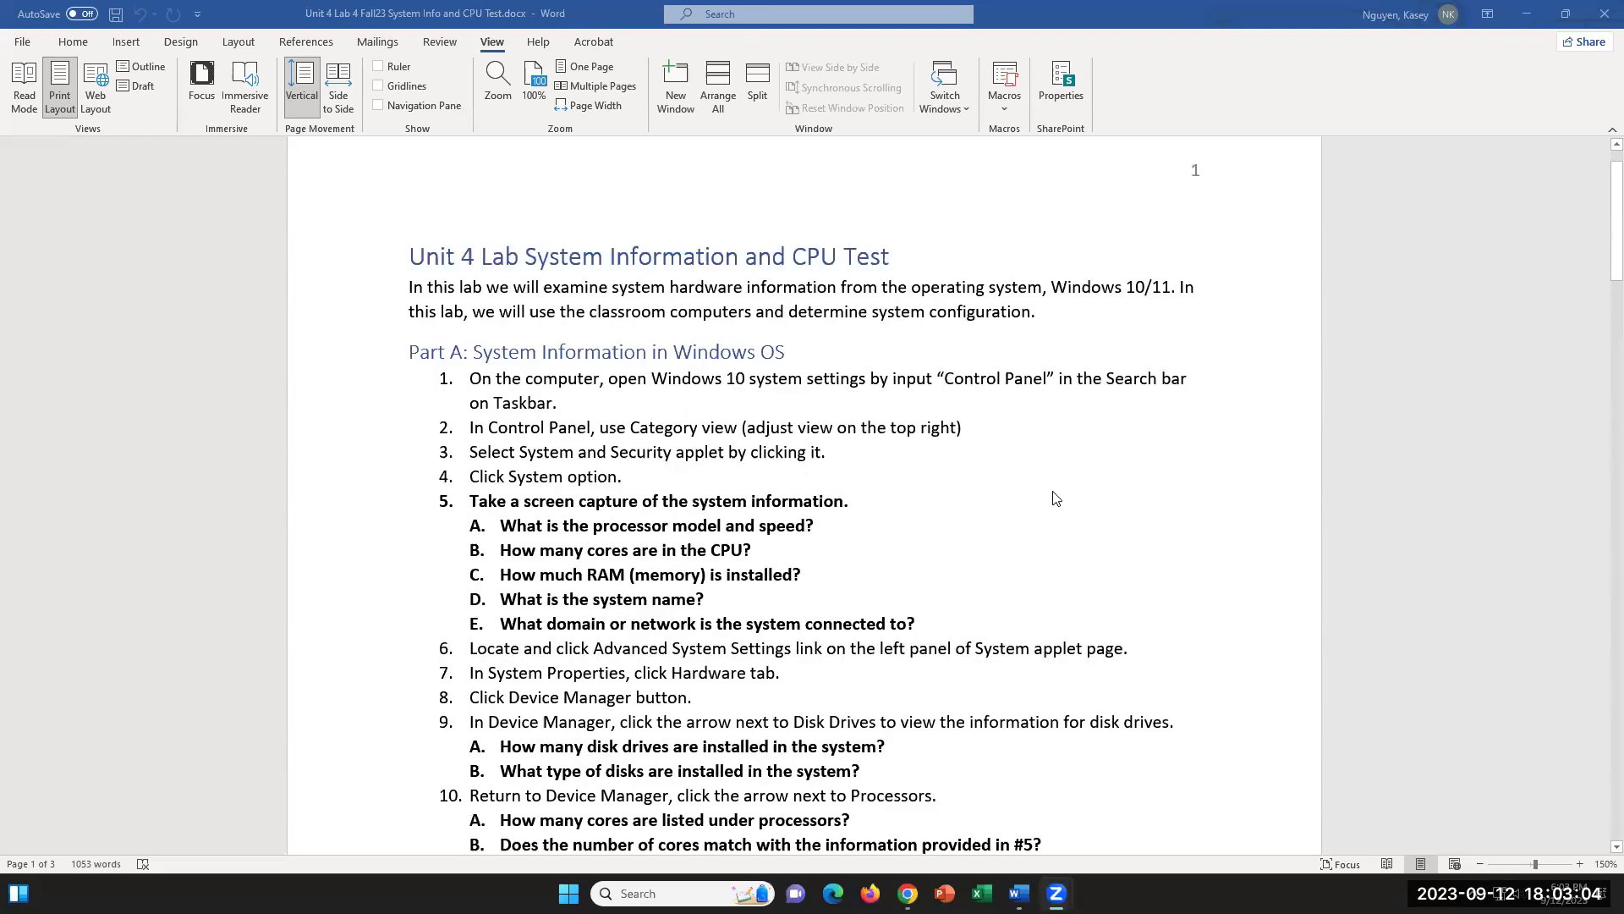
scroll(1056, 500, "down", 1)
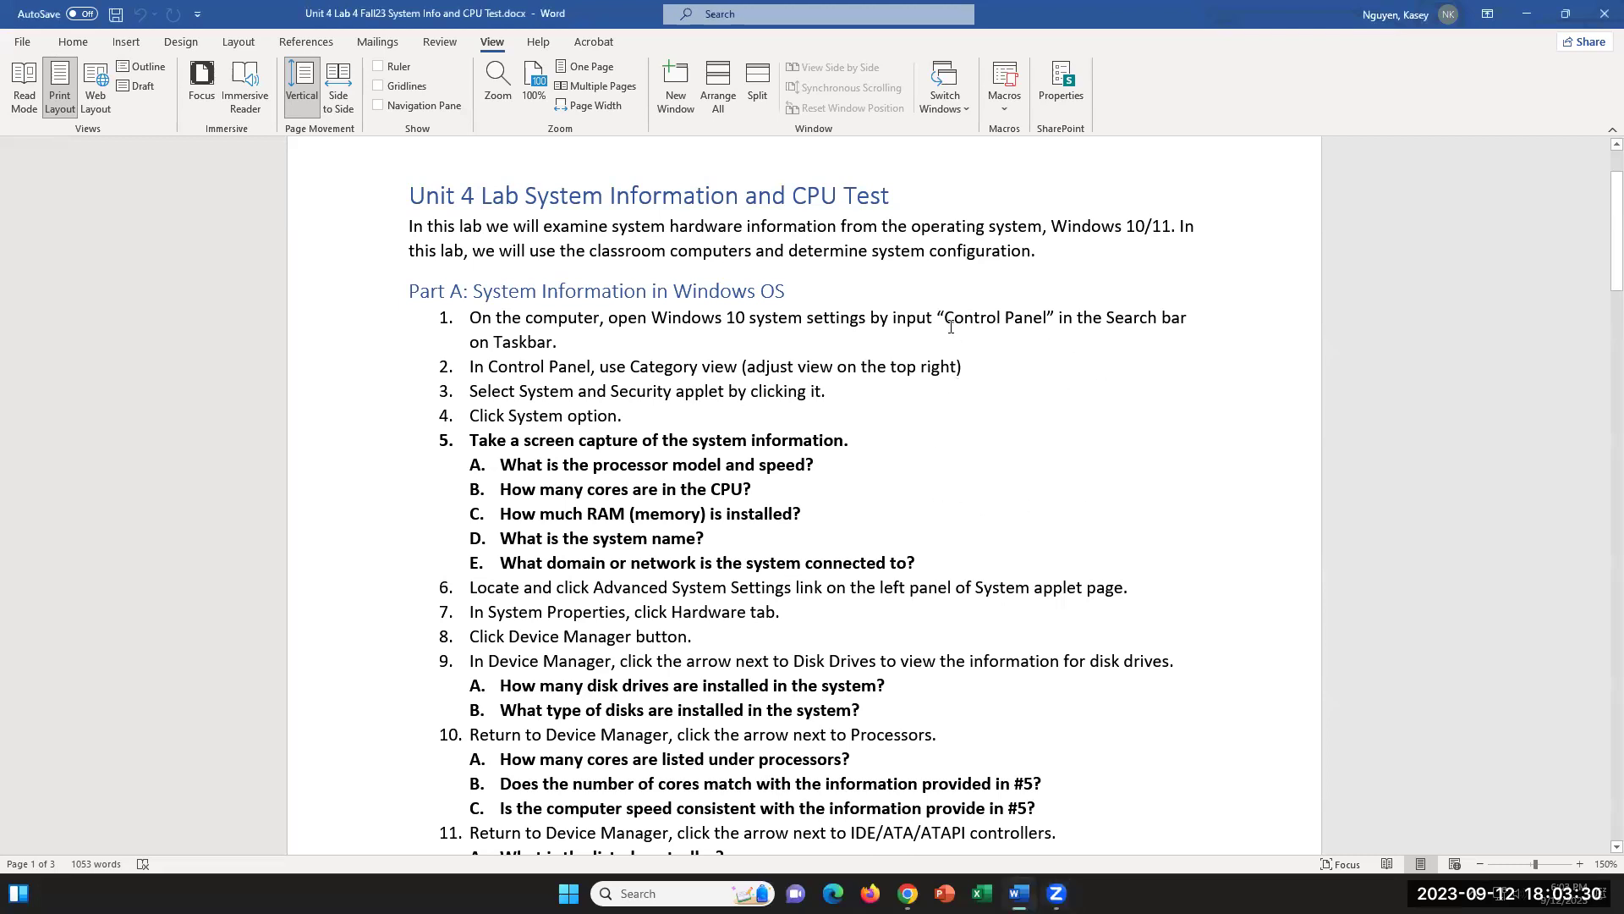
left_click_drag(939, 317, 1049, 319)
left_click(1078, 426)
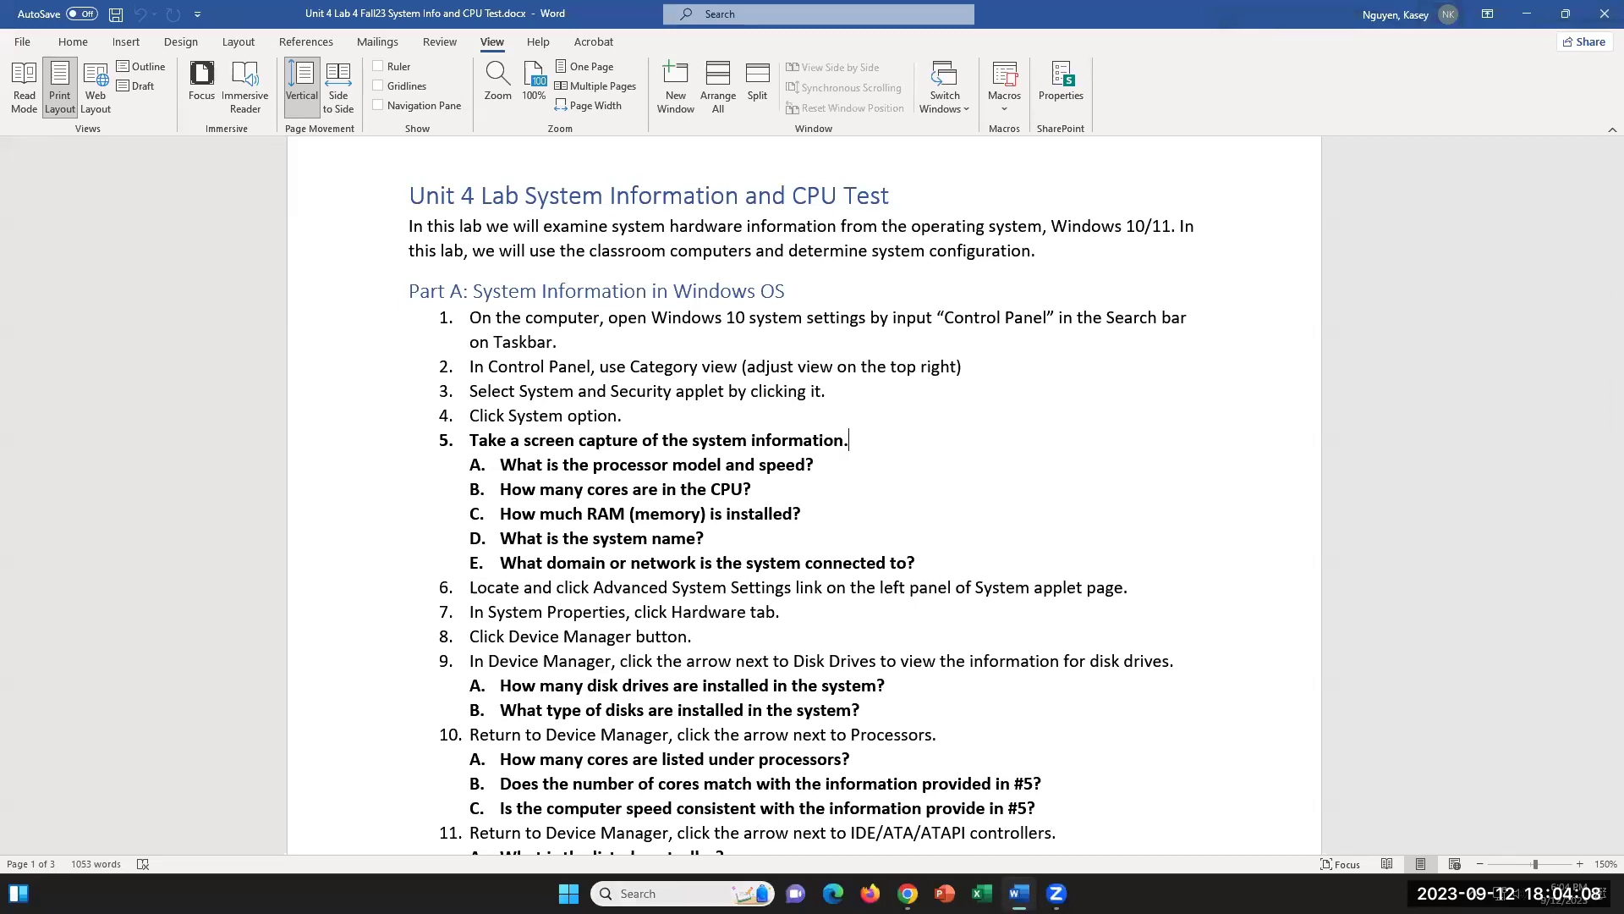
left_click(695, 885)
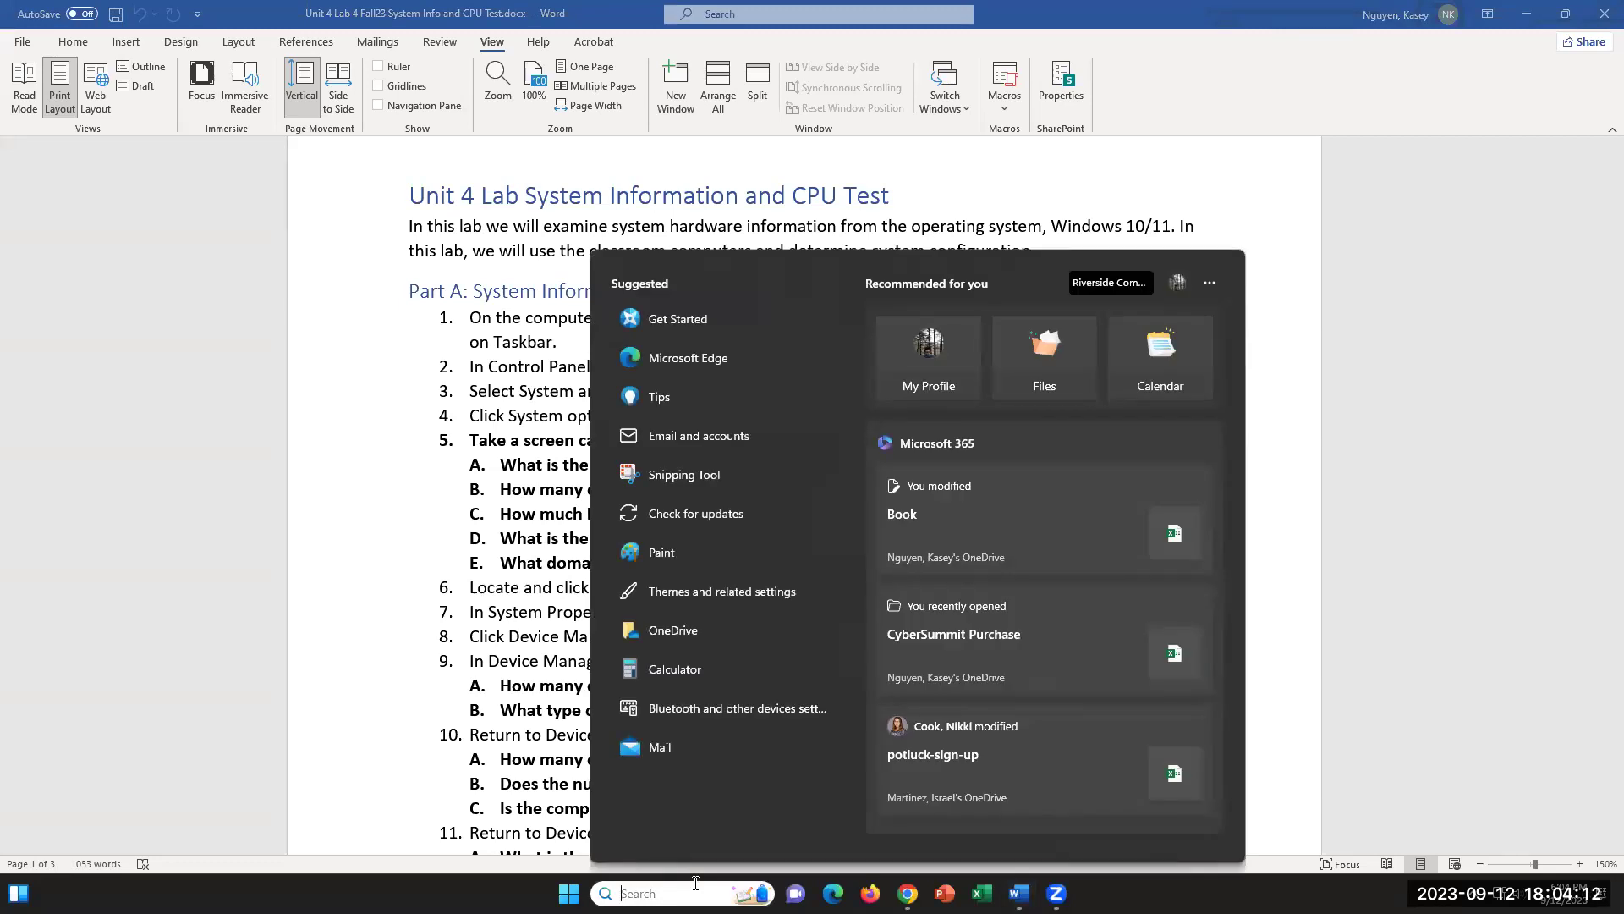
type("CONTROL P")
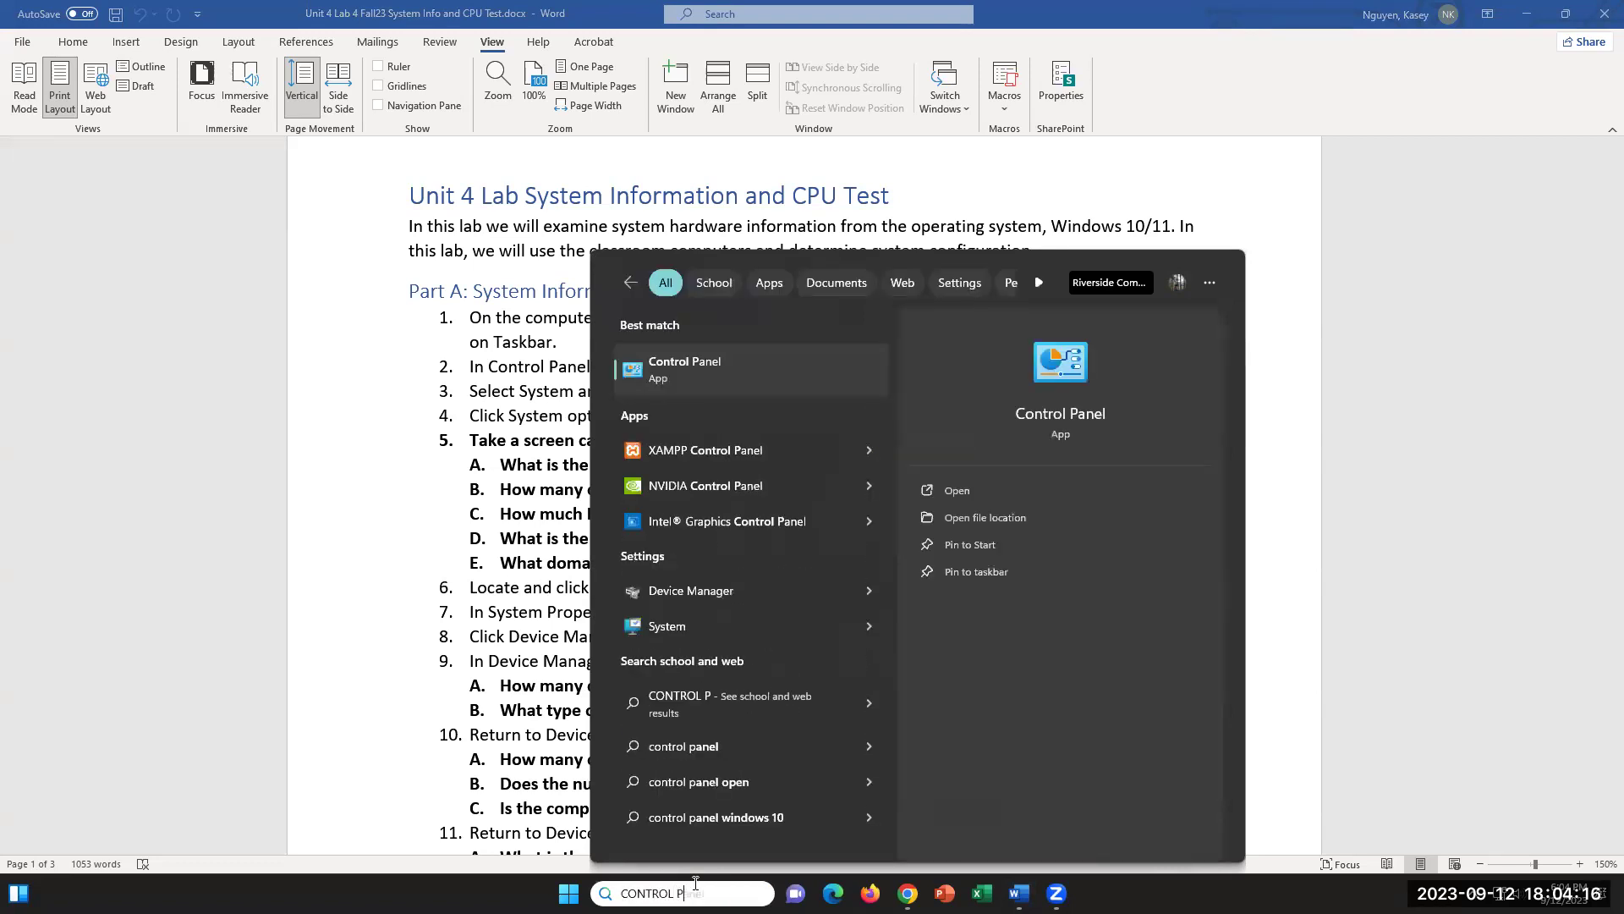
type("ANEL")
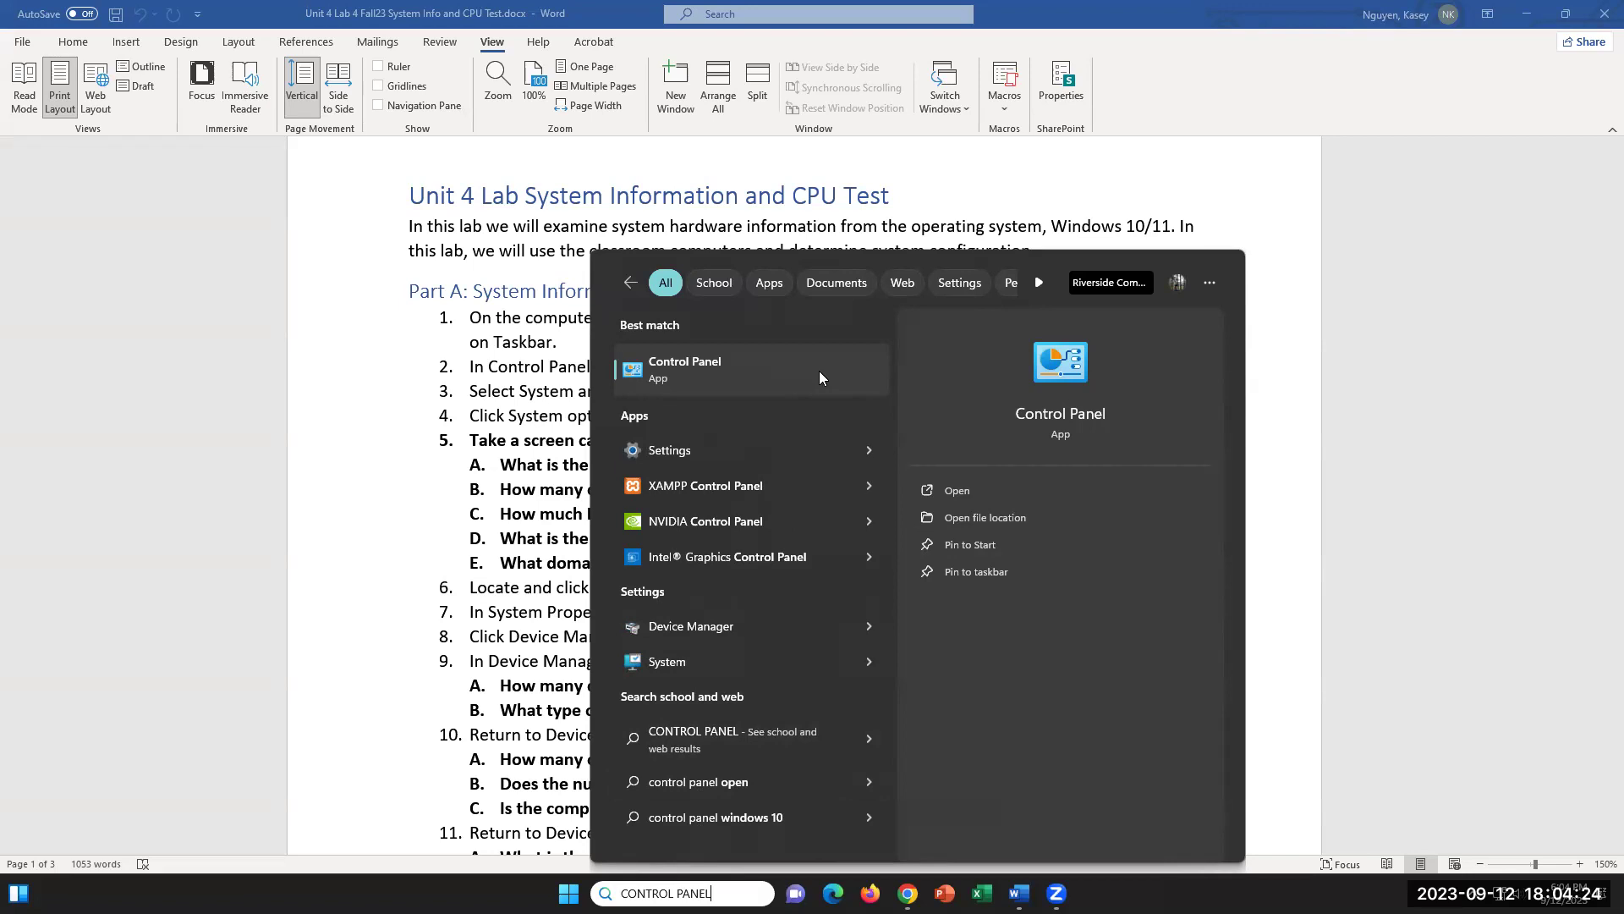
left_click(286, 452)
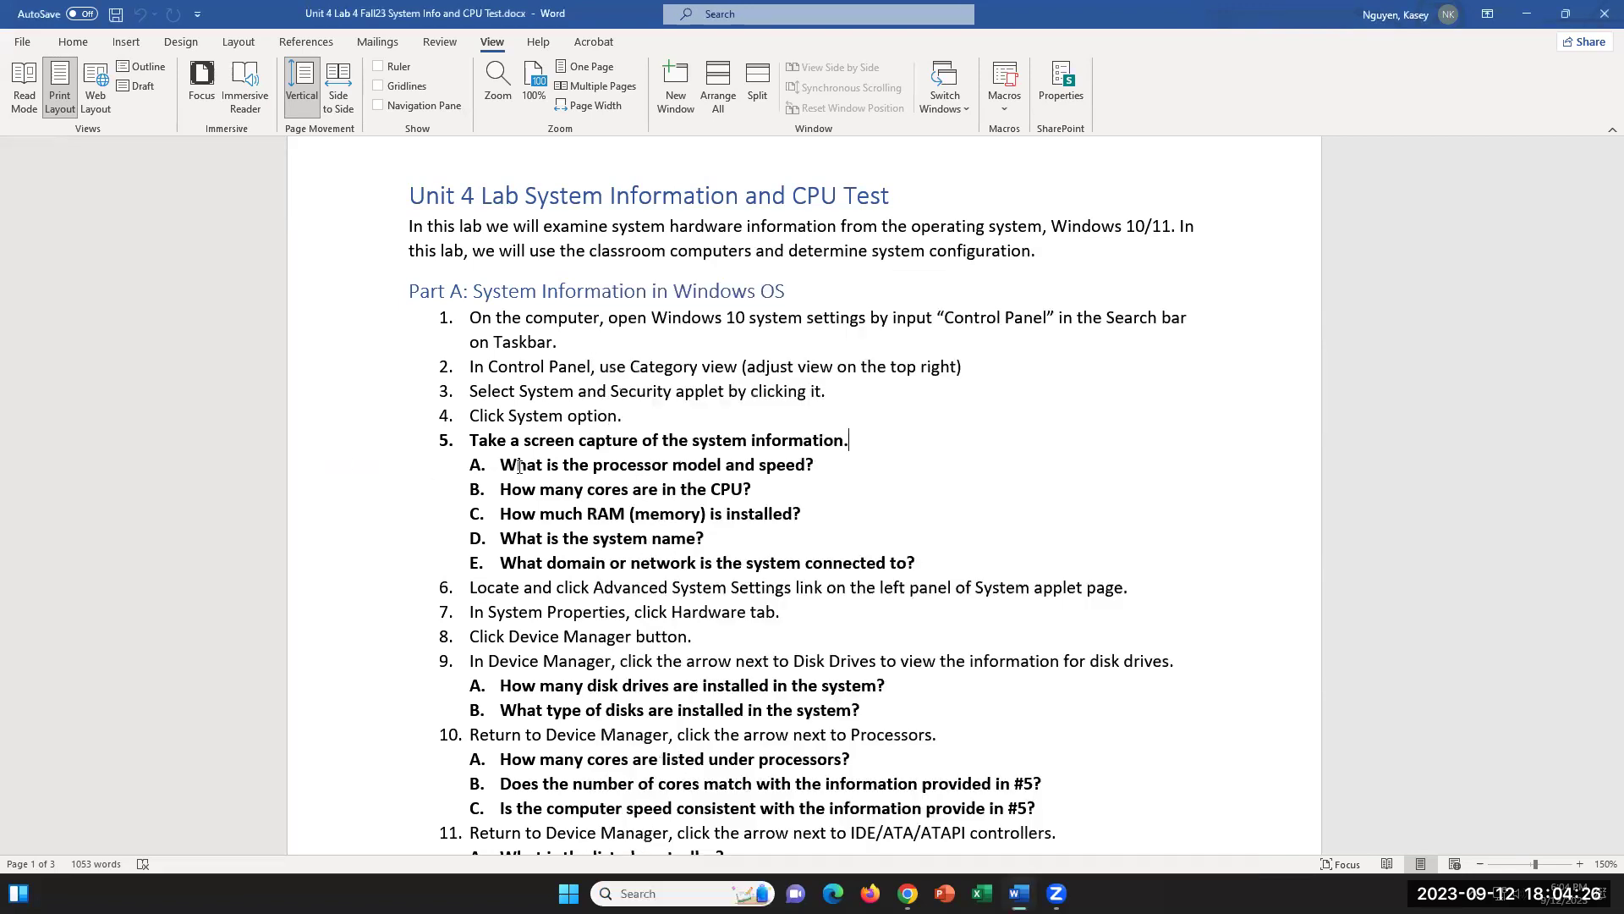
- Search Windows for "CONTROL PANEL" and open the Control Panel app
scroll(529, 466, "down", 2)
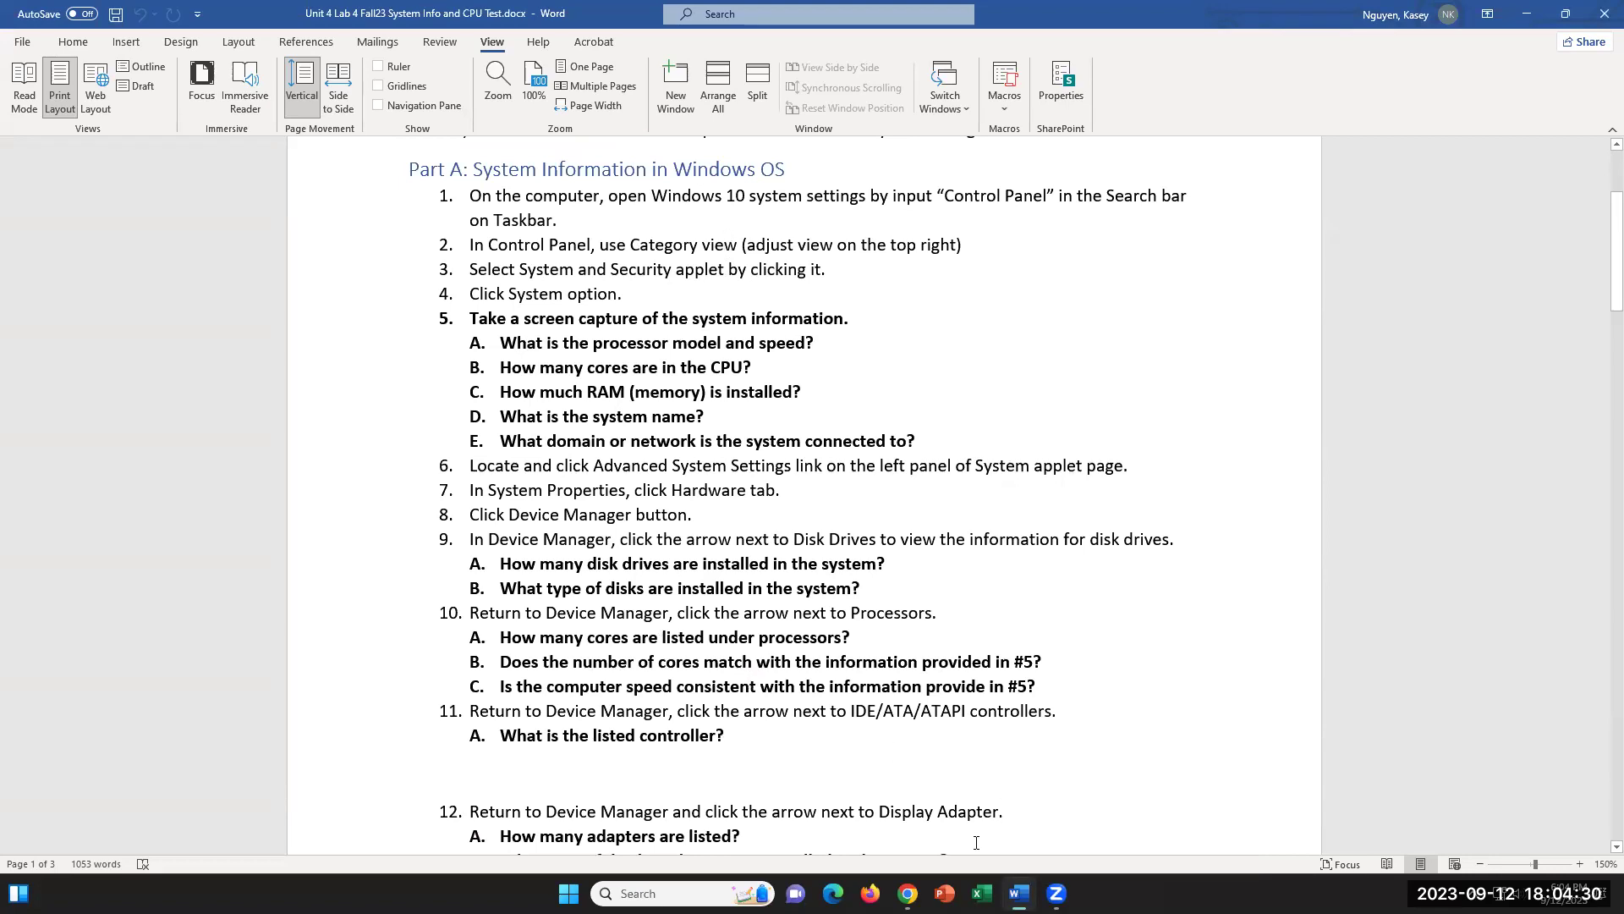
left_click(660, 894)
type("CONTER")
key("BackSpace")
key("BackSpace")
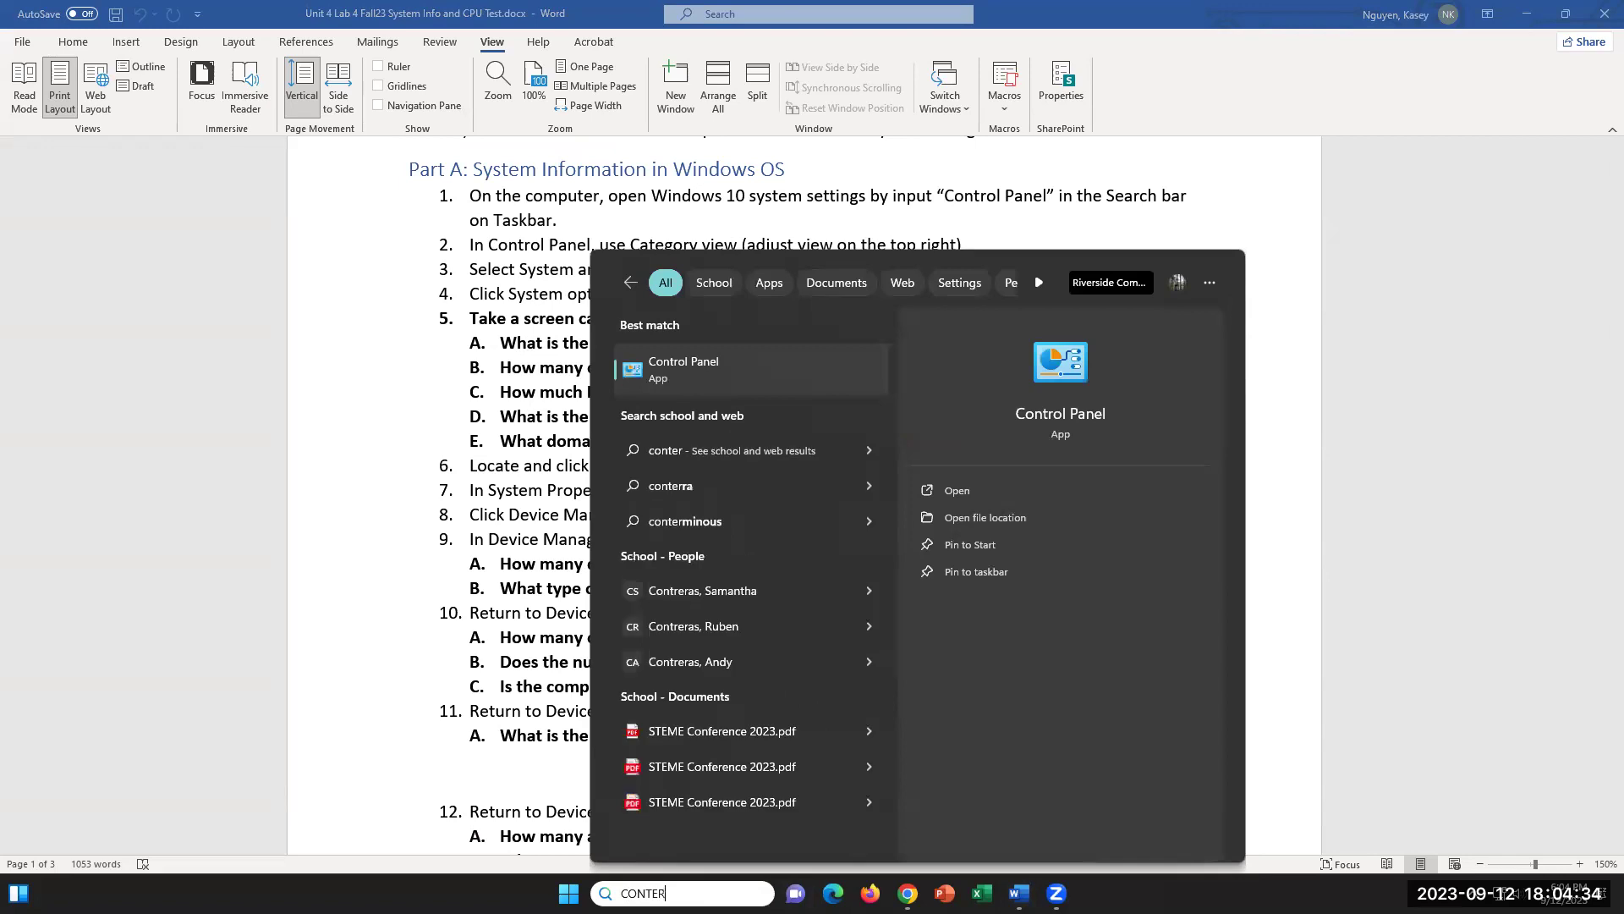
type("ROL PANEL")
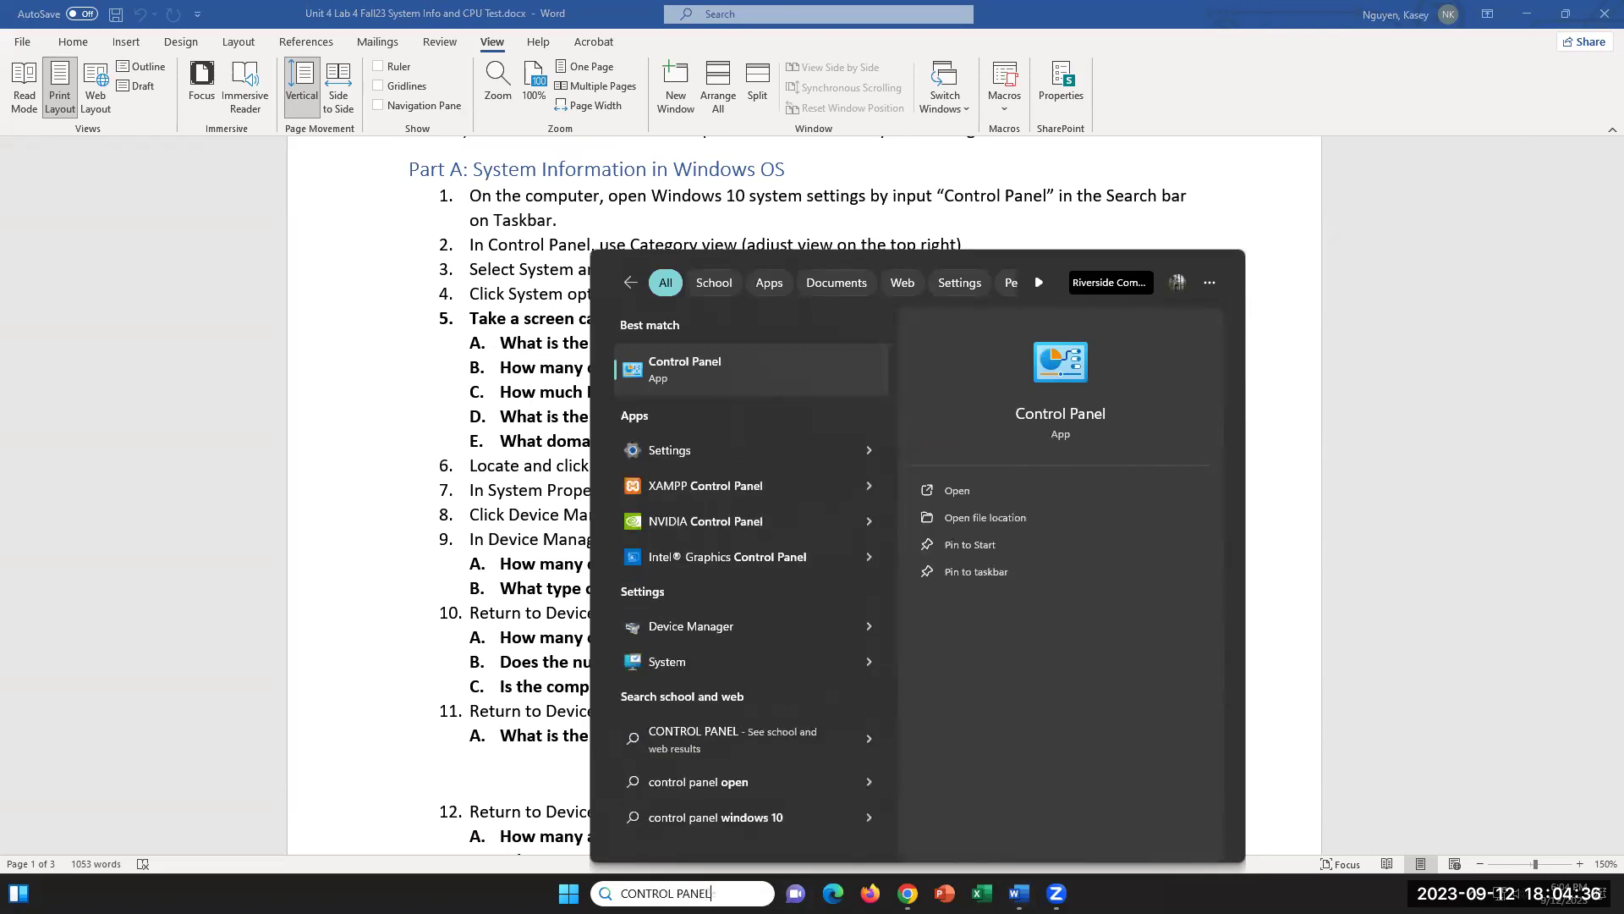
left_click(811, 370)
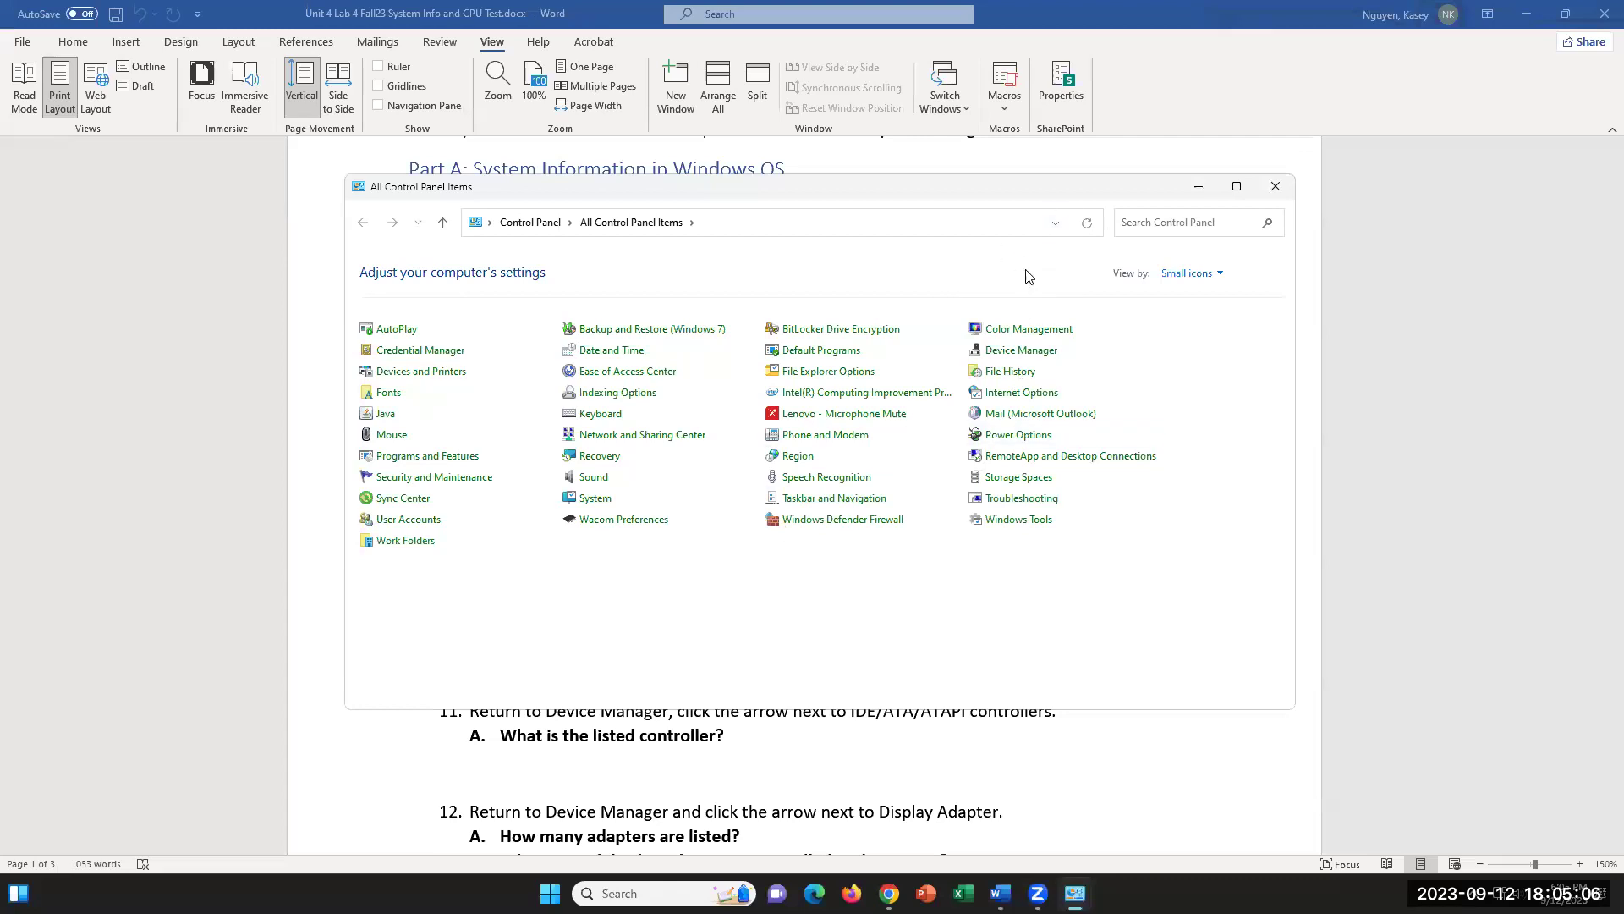
- Set Control Panel to display its items by Category
left_click(1219, 276)
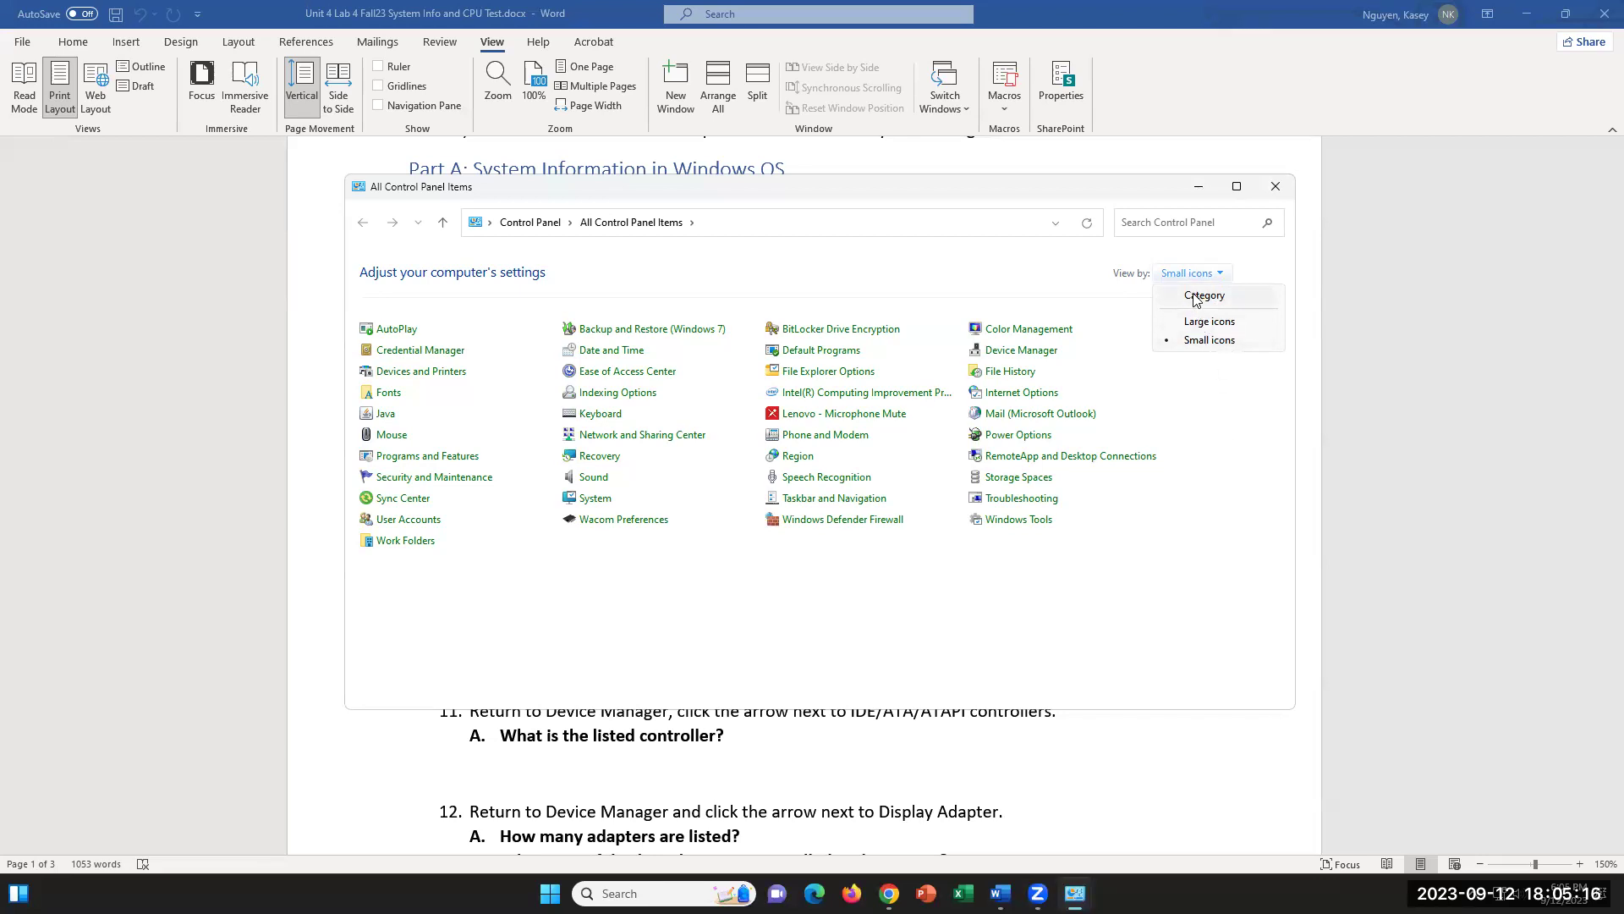
left_click(1197, 296)
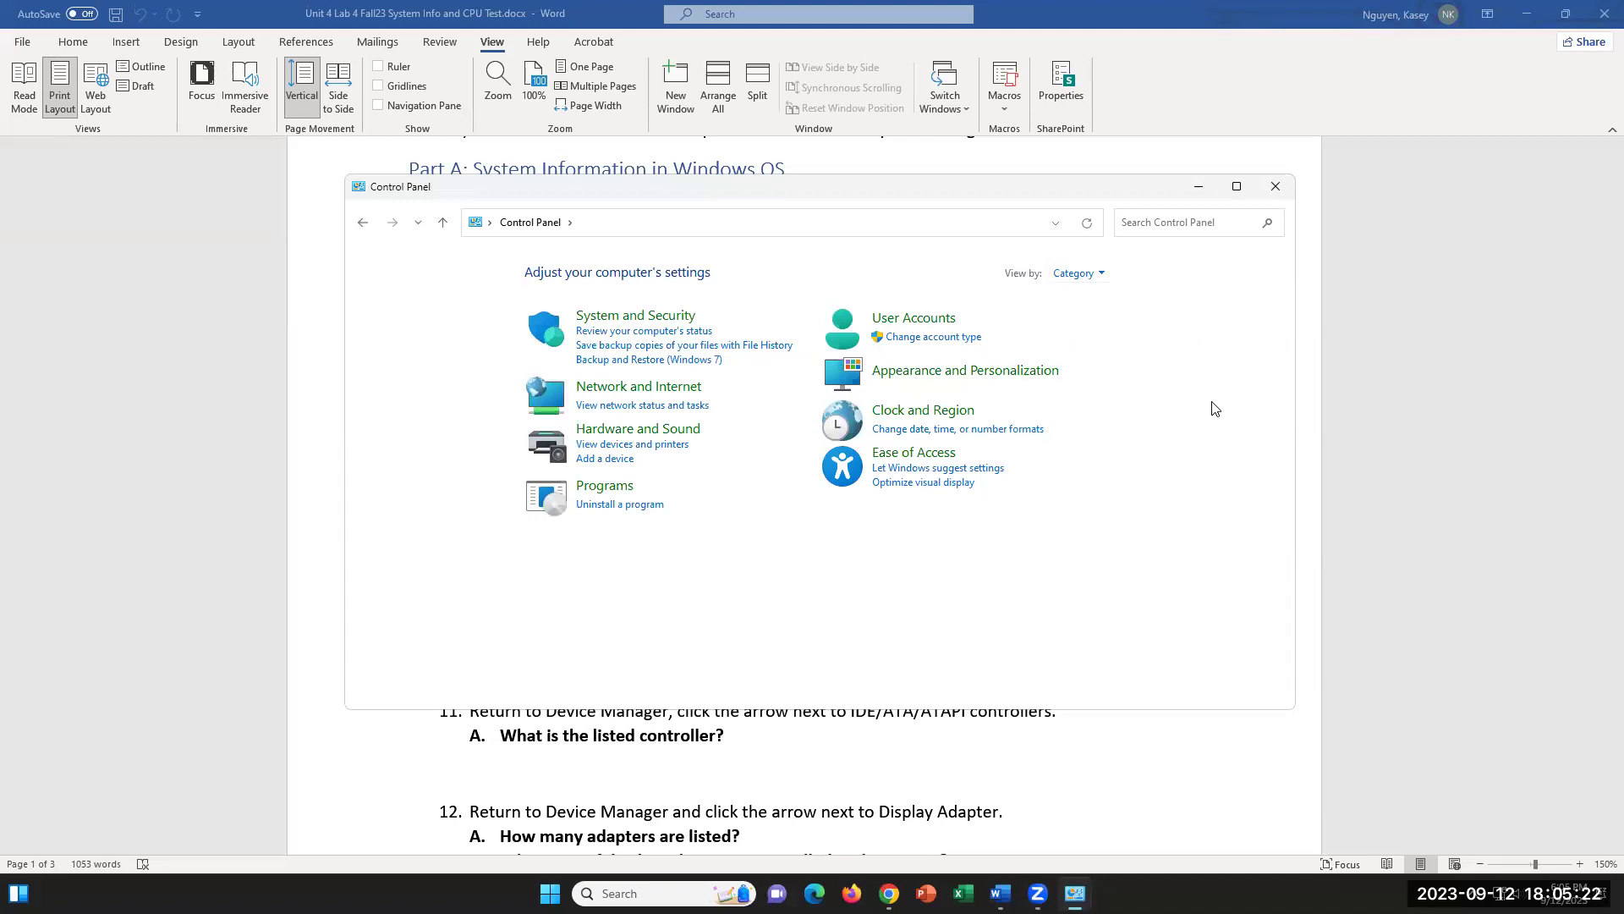
left_click(1101, 274)
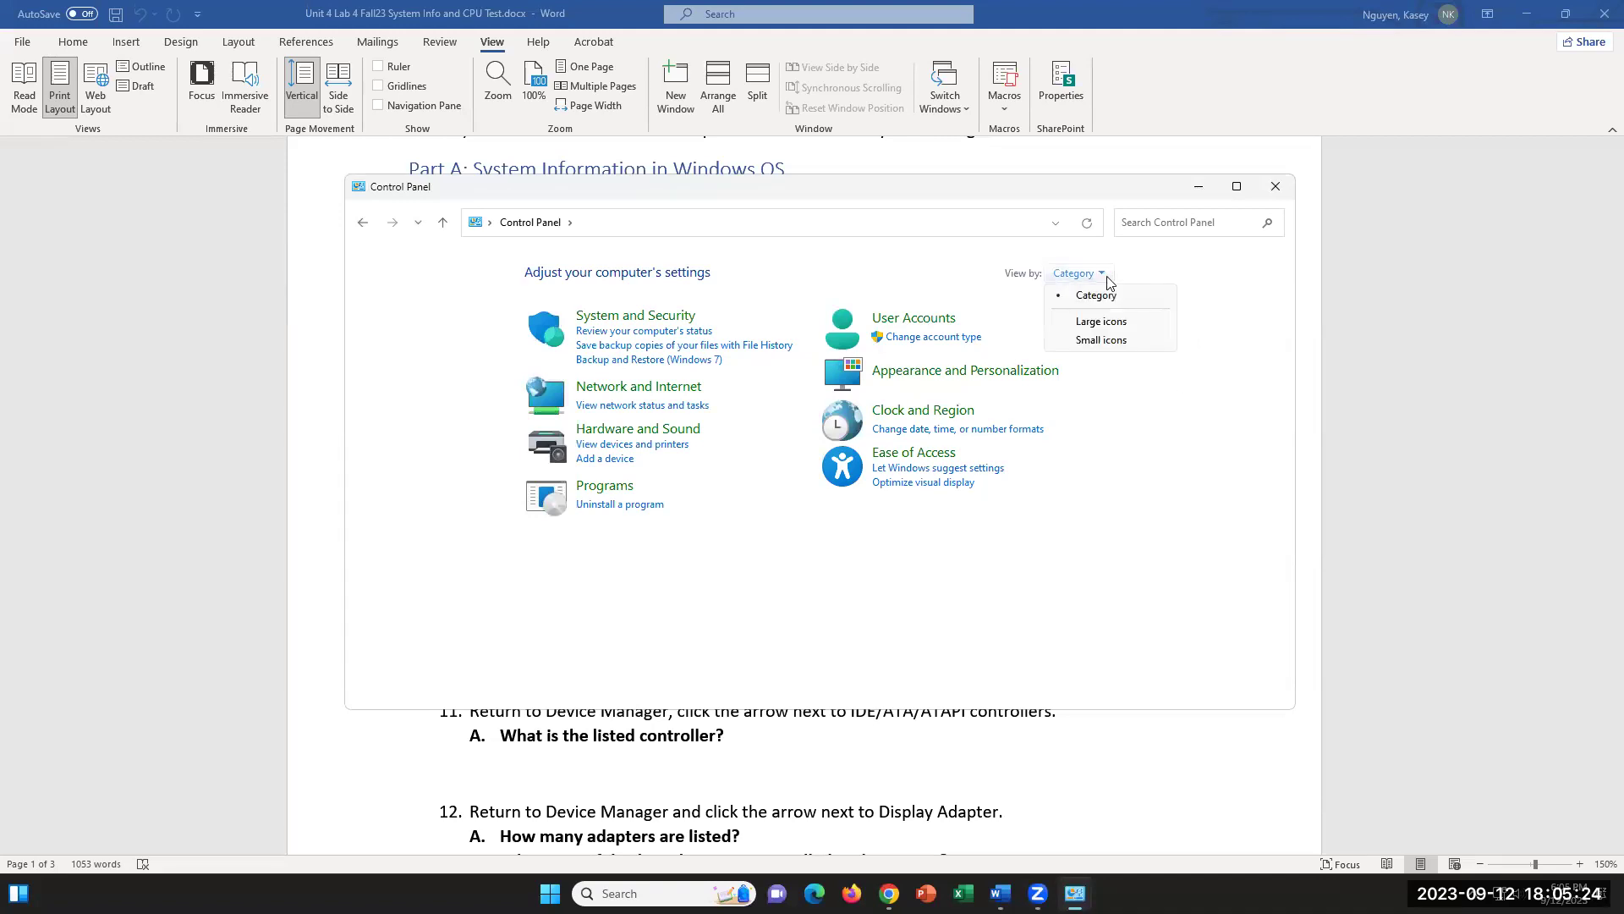
left_click(1115, 548)
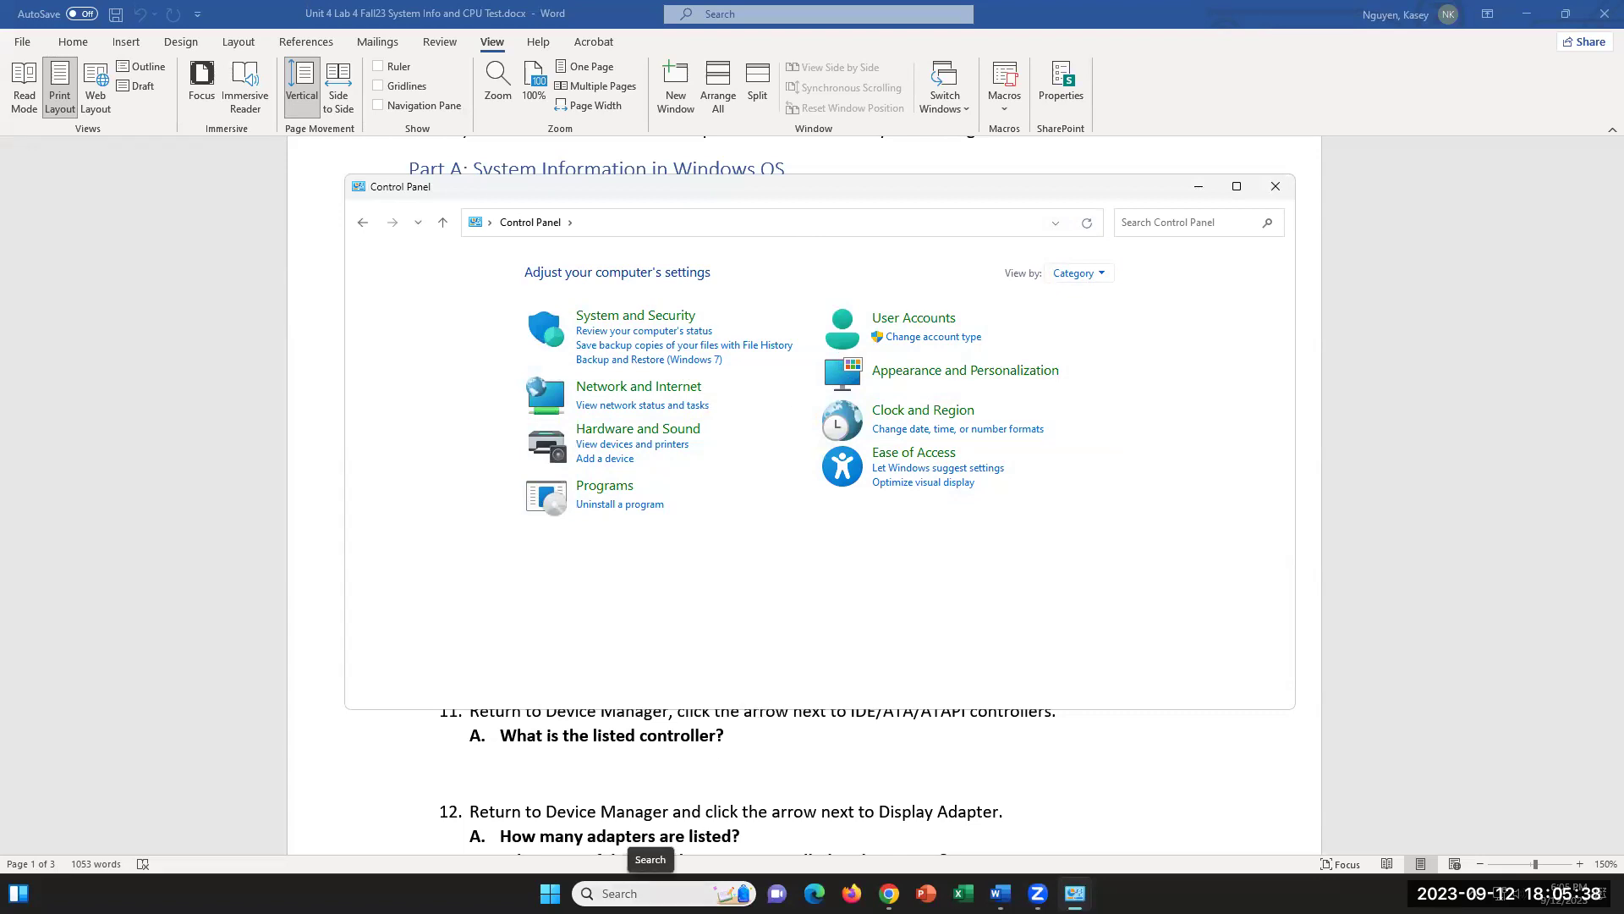
- Check the Category view instruction in the Word lab document, and open System and Security in Control Panel
left_click(296, 630)
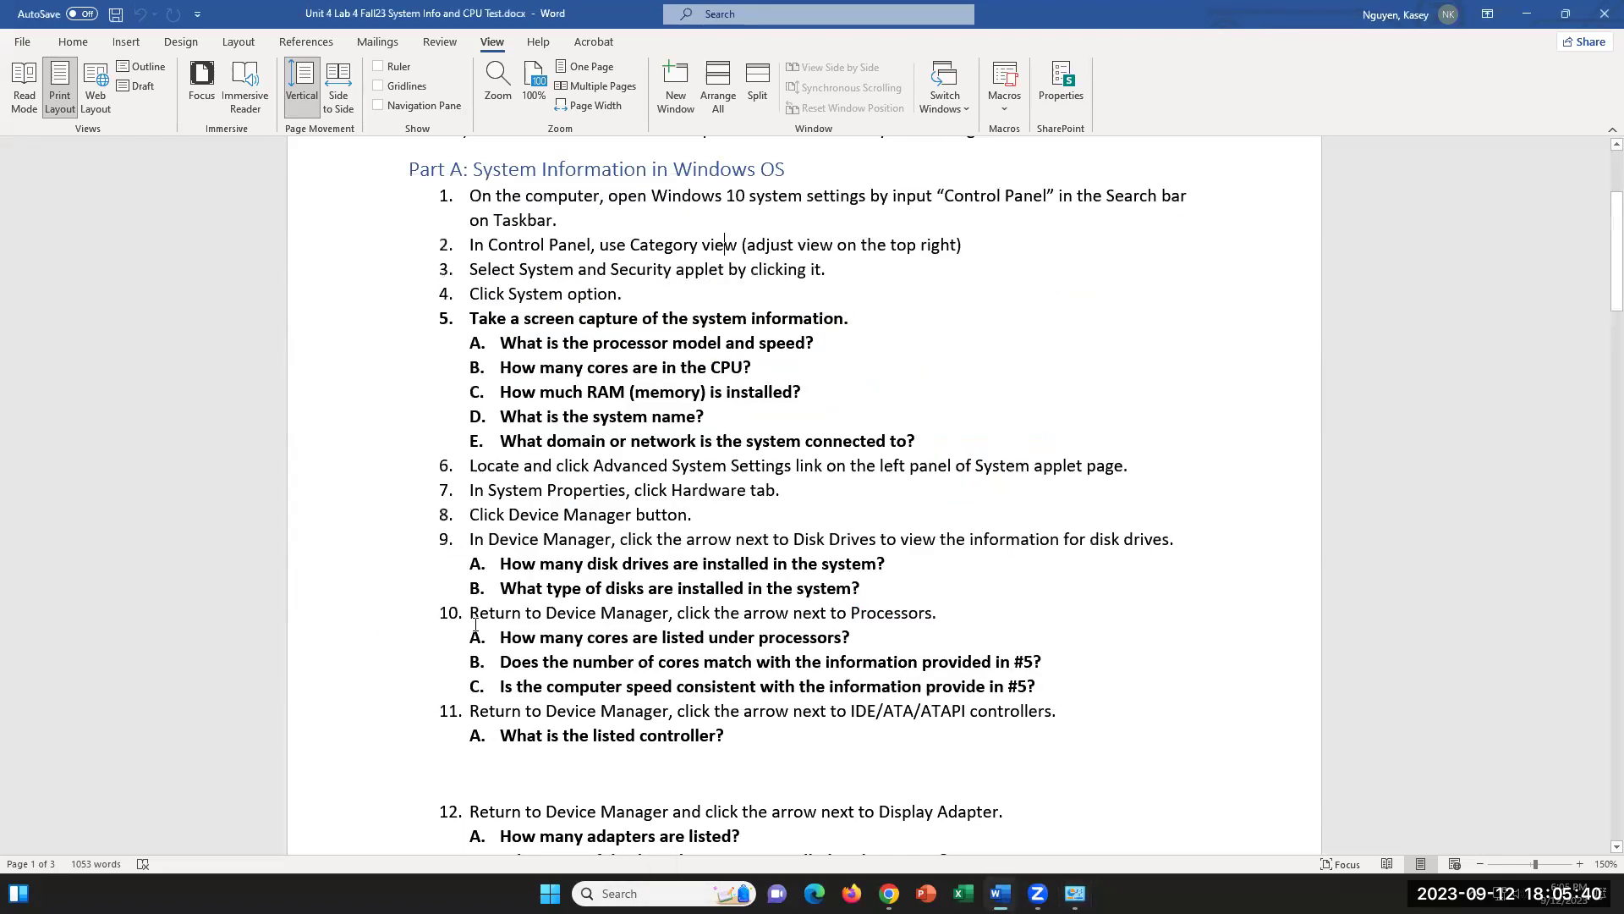
scroll(533, 586, "down", 1)
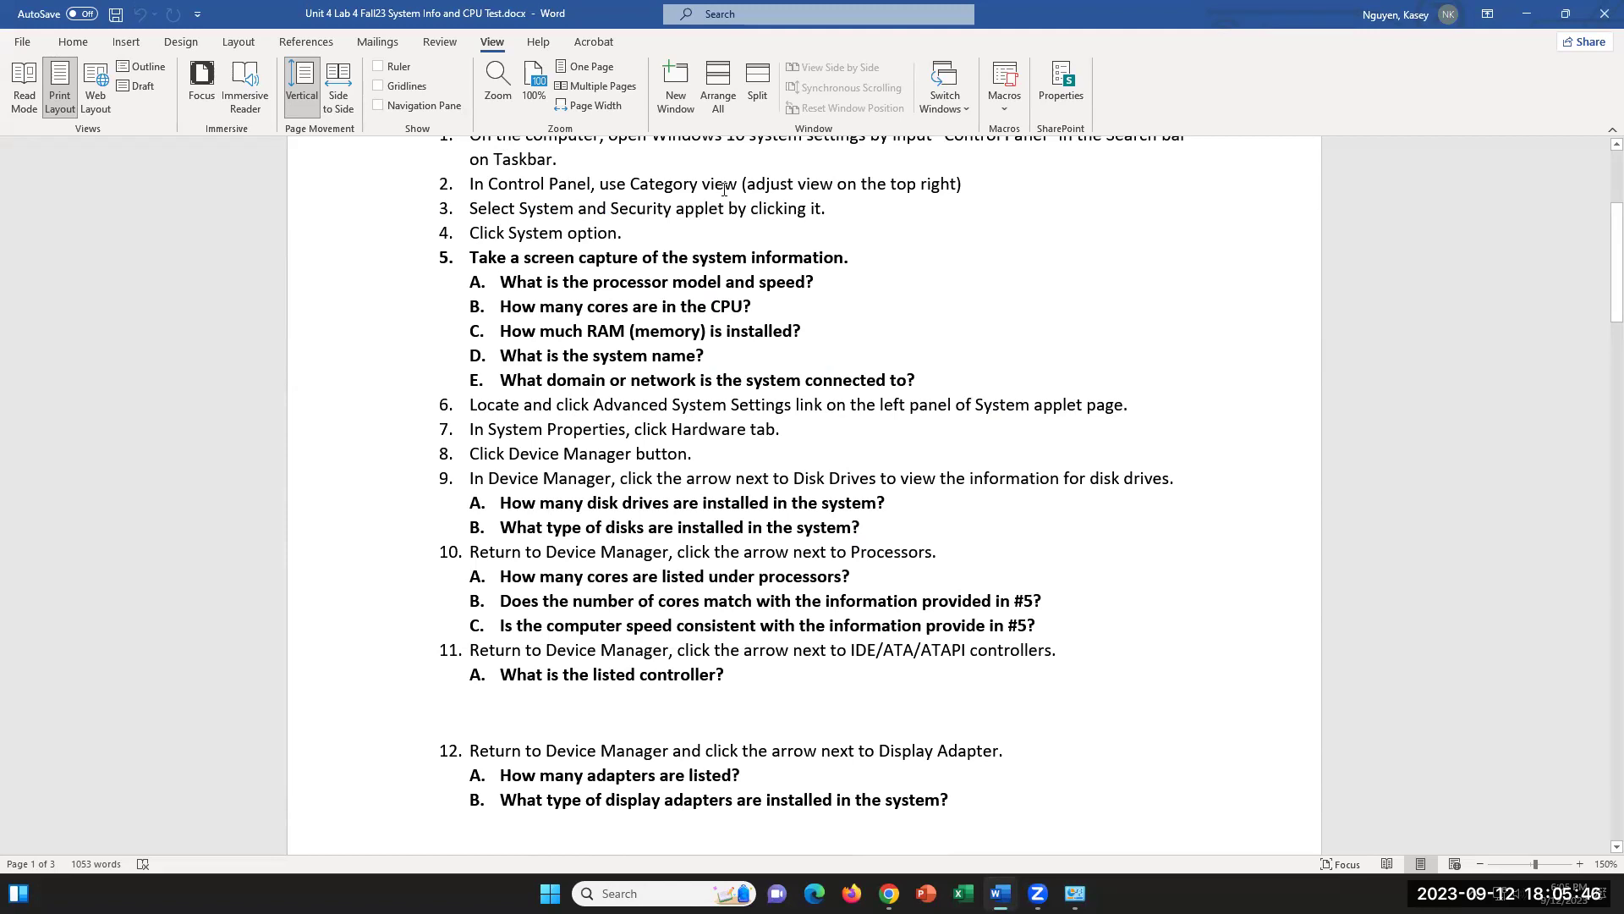
left_click_drag(705, 188, 633, 187)
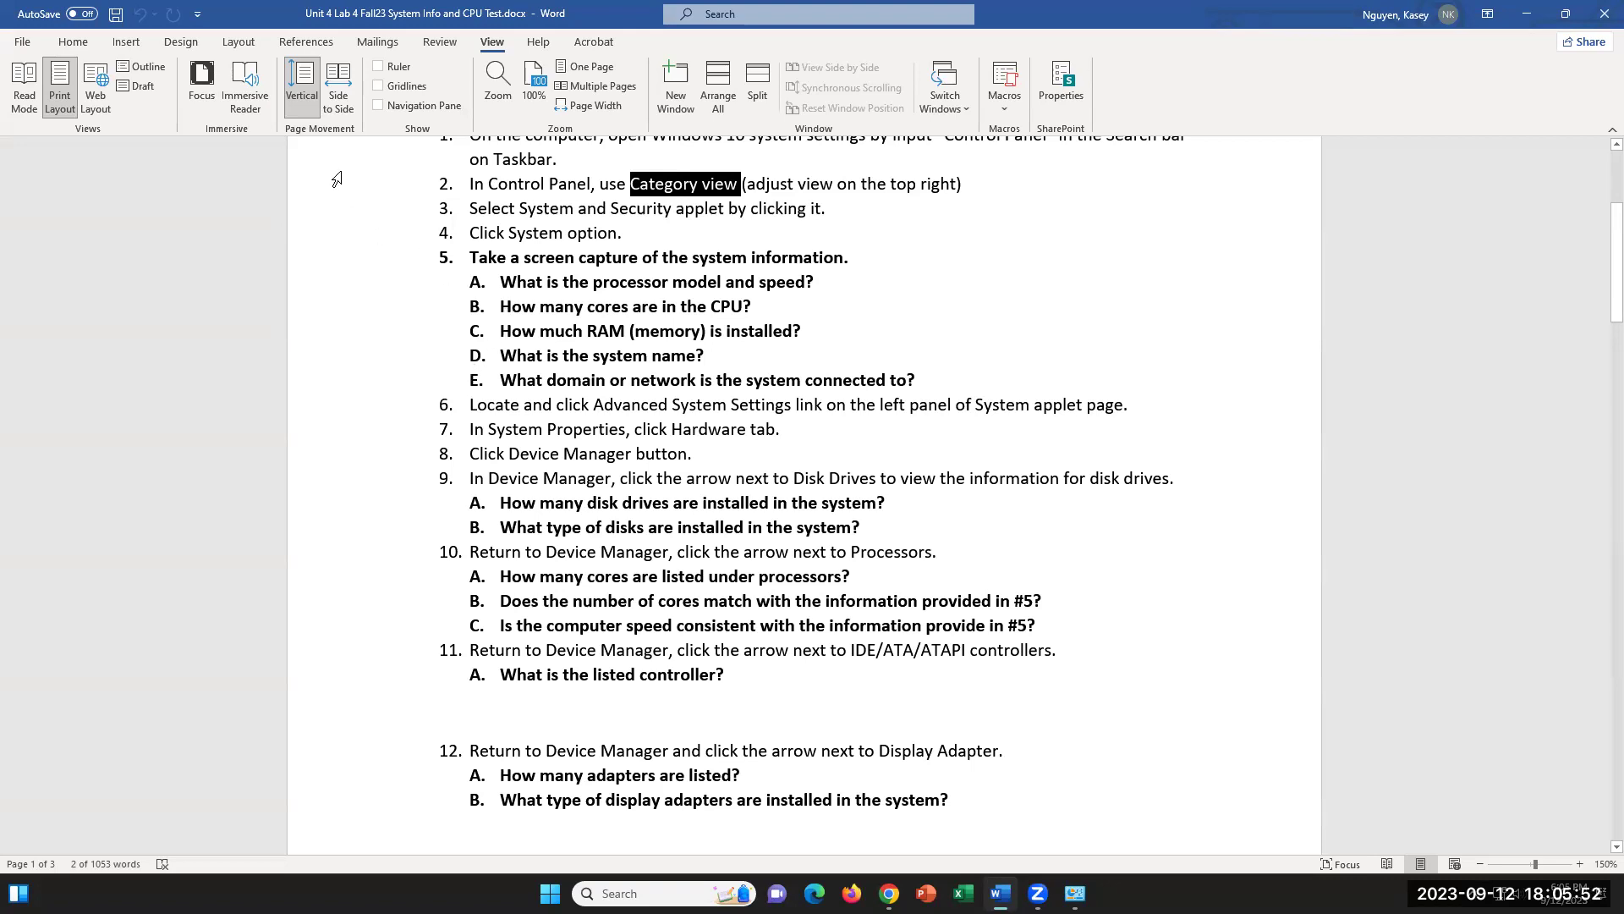
left_click(524, 206)
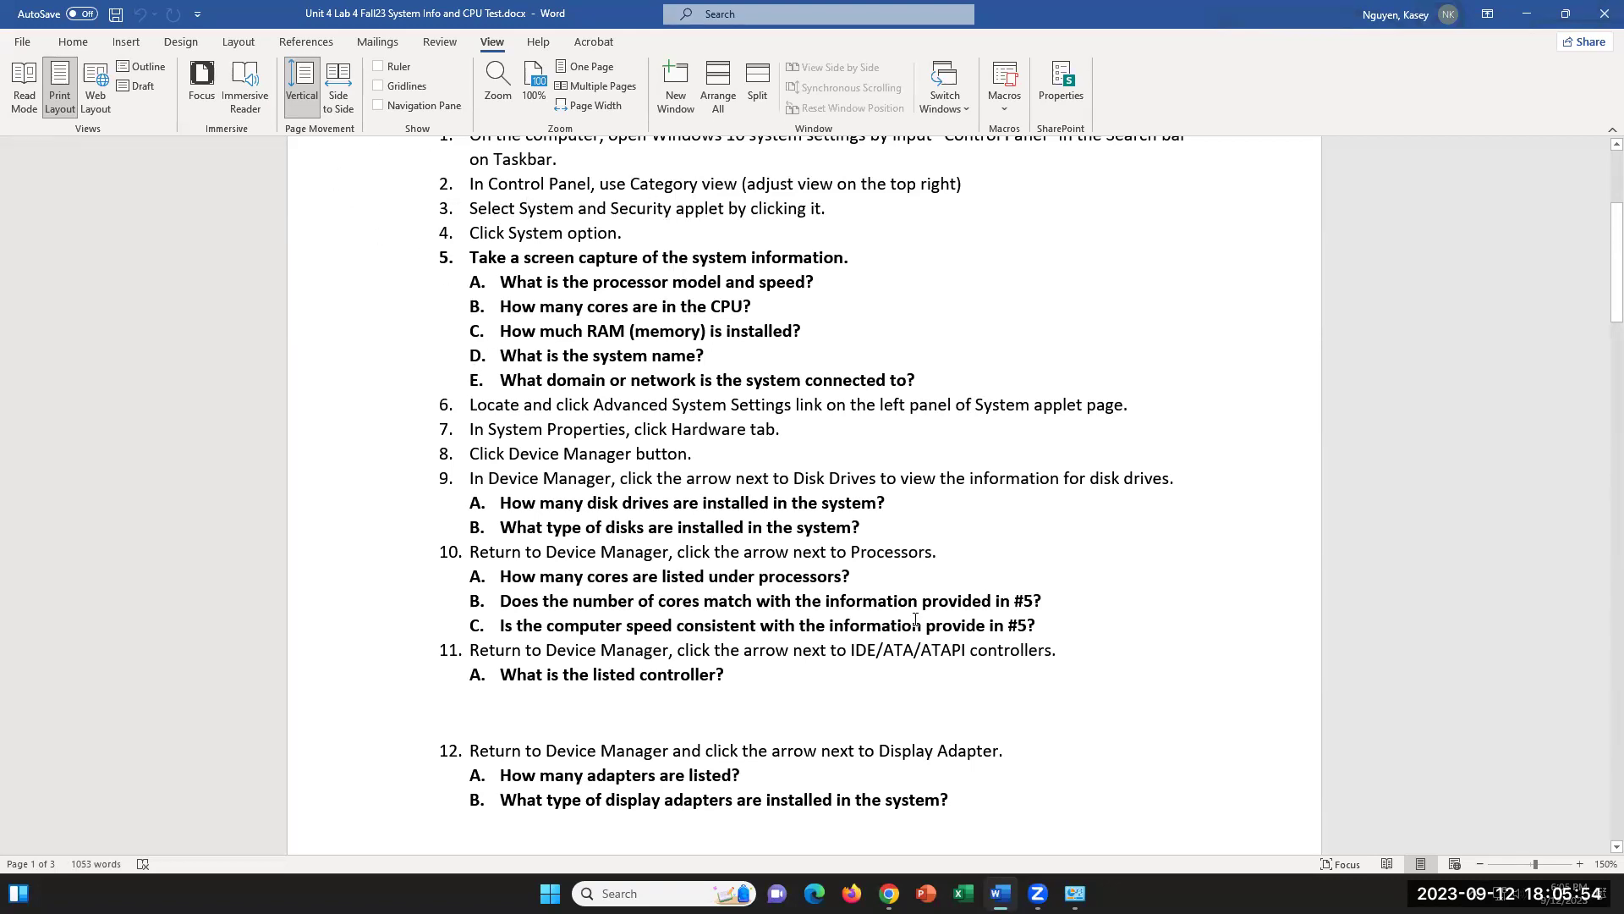
left_click(1075, 892)
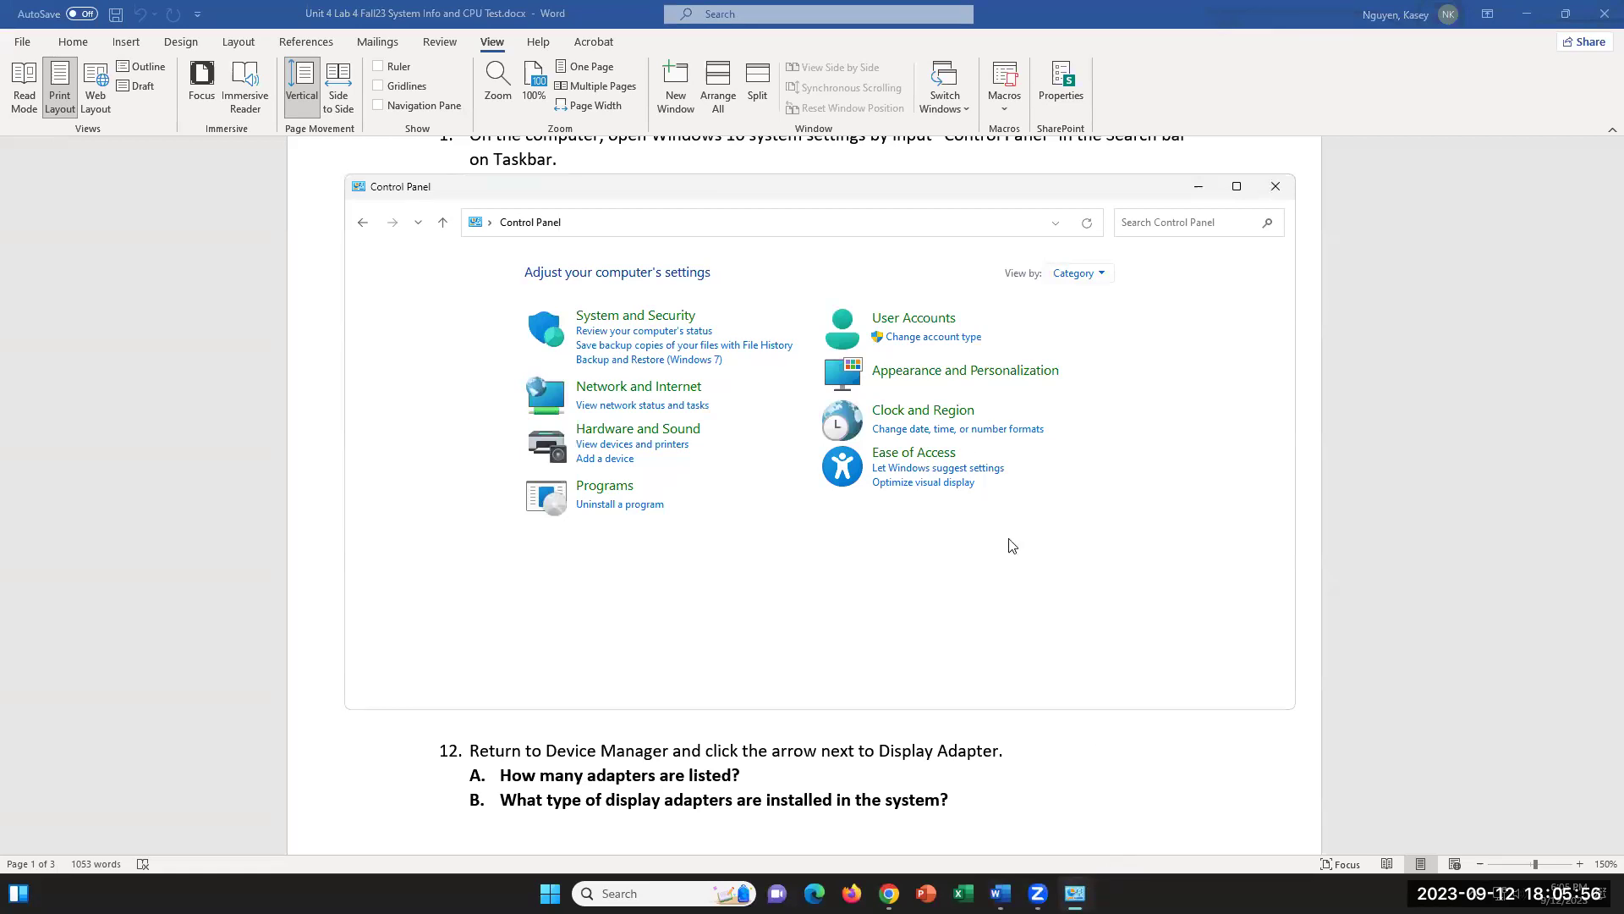
left_click(648, 321)
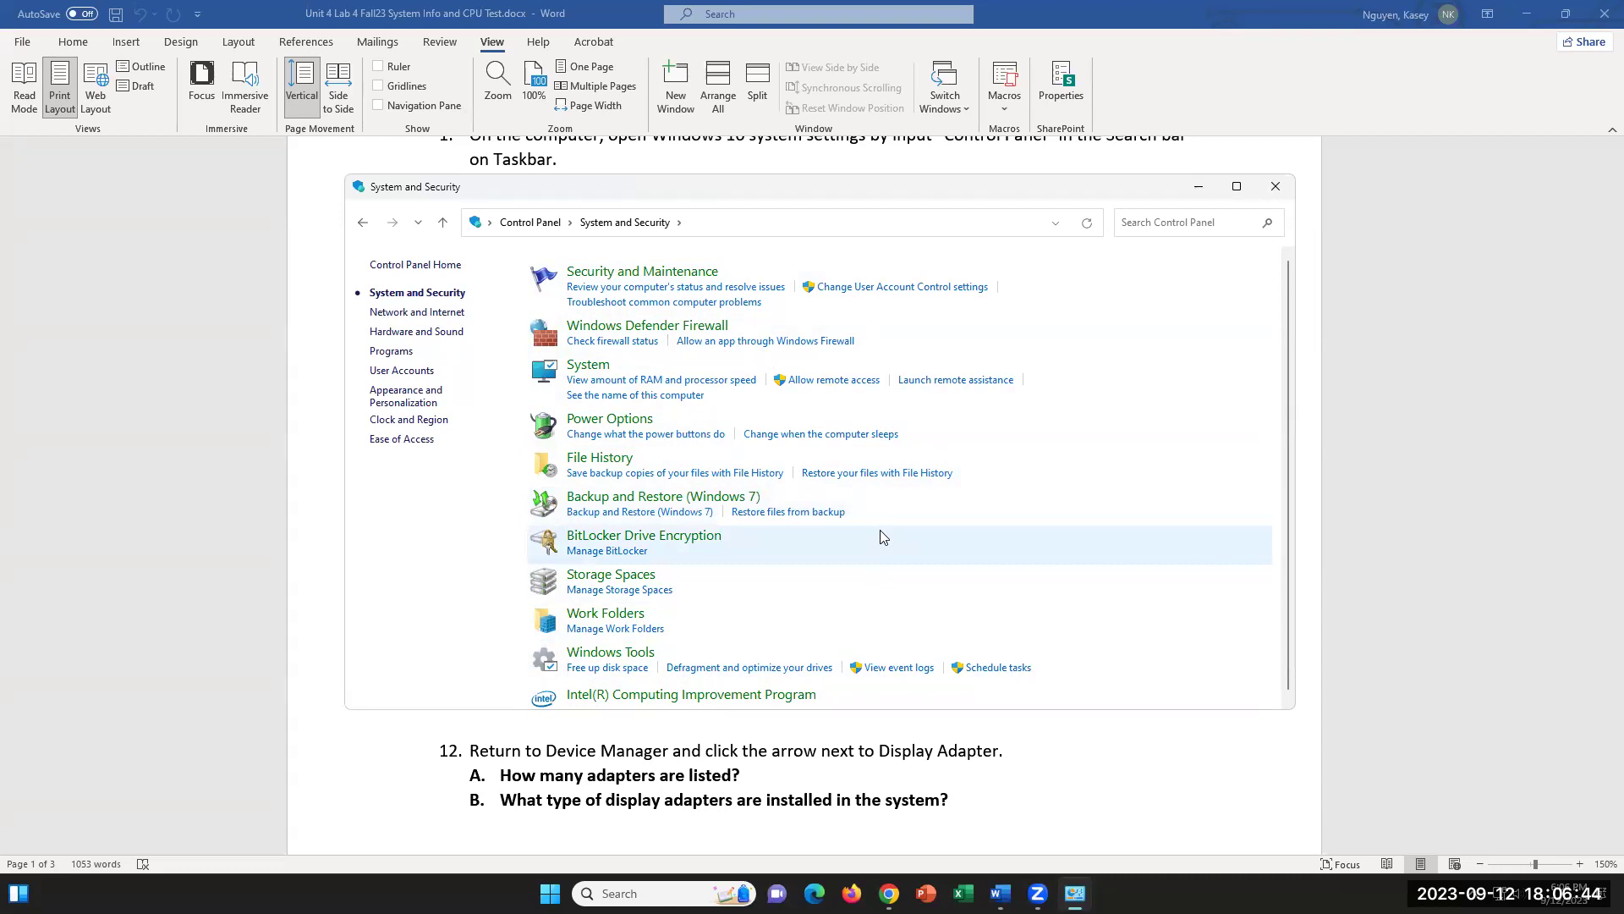
- Check instruction 4 in the Word lab document, and open the System page from Control Panel's System and Security category
left_click(322, 470)
left_click(579, 210)
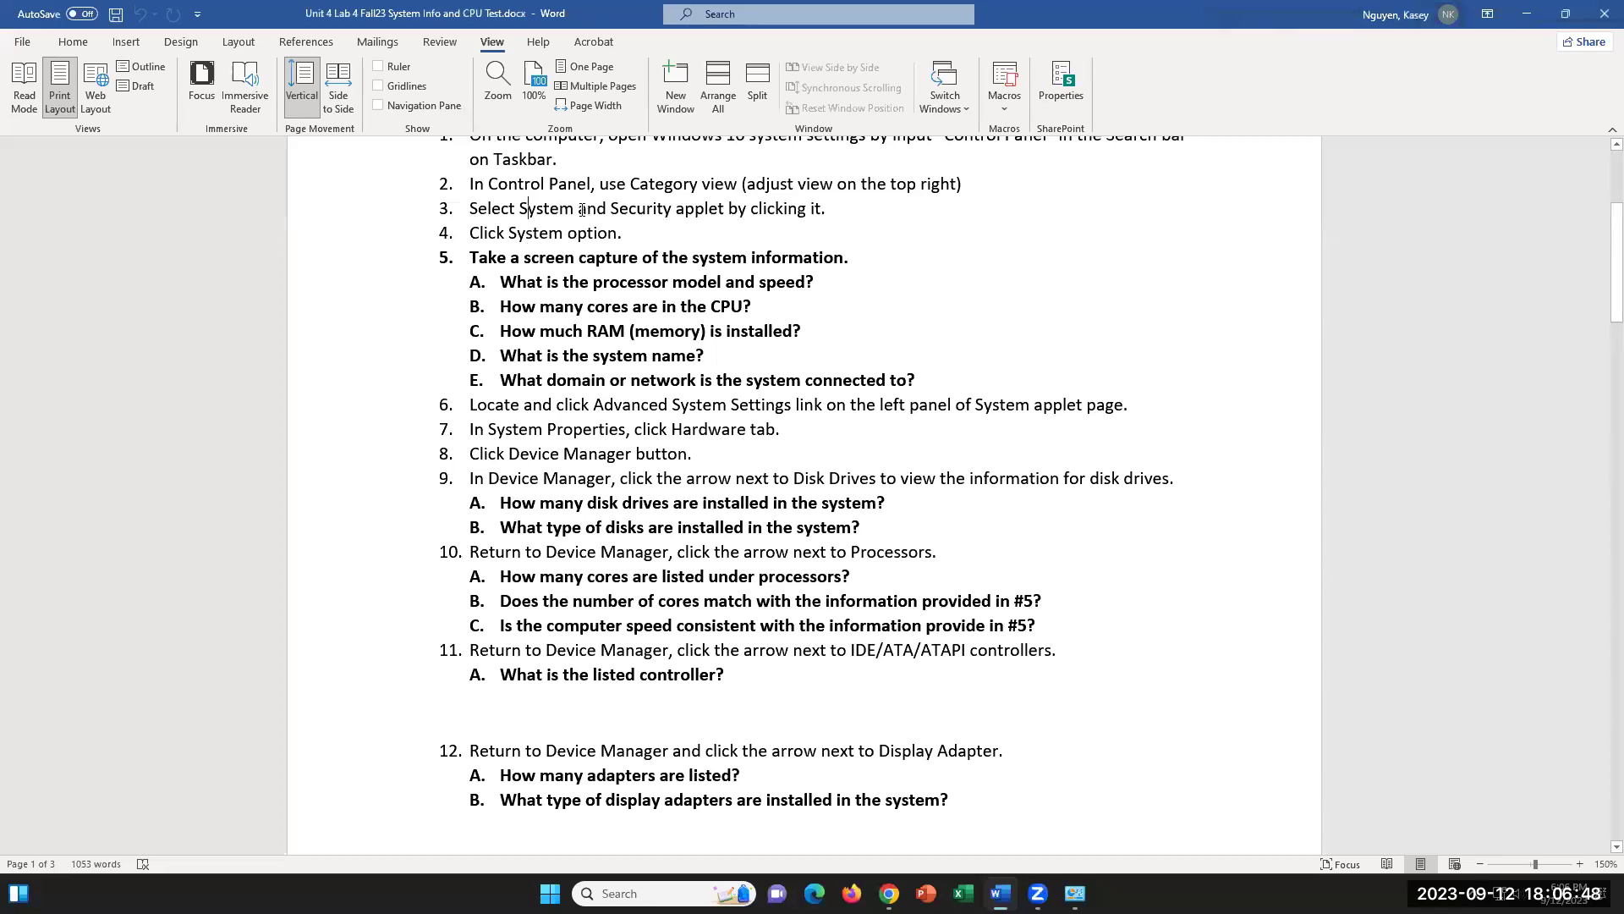
left_click_drag(626, 240, 468, 234)
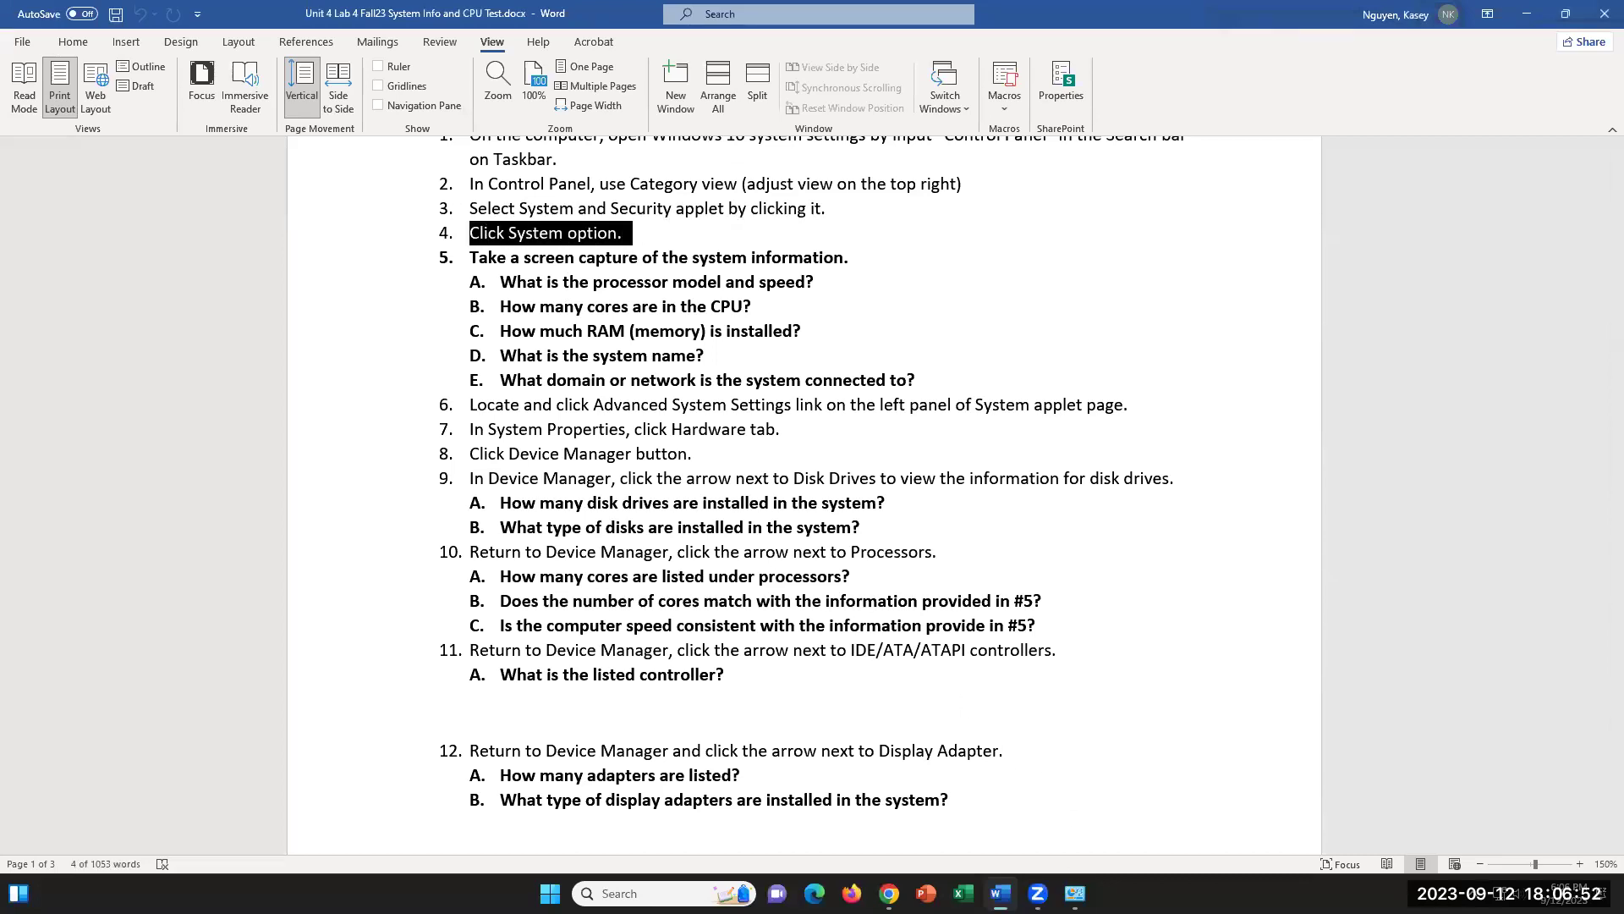
left_click(1074, 893)
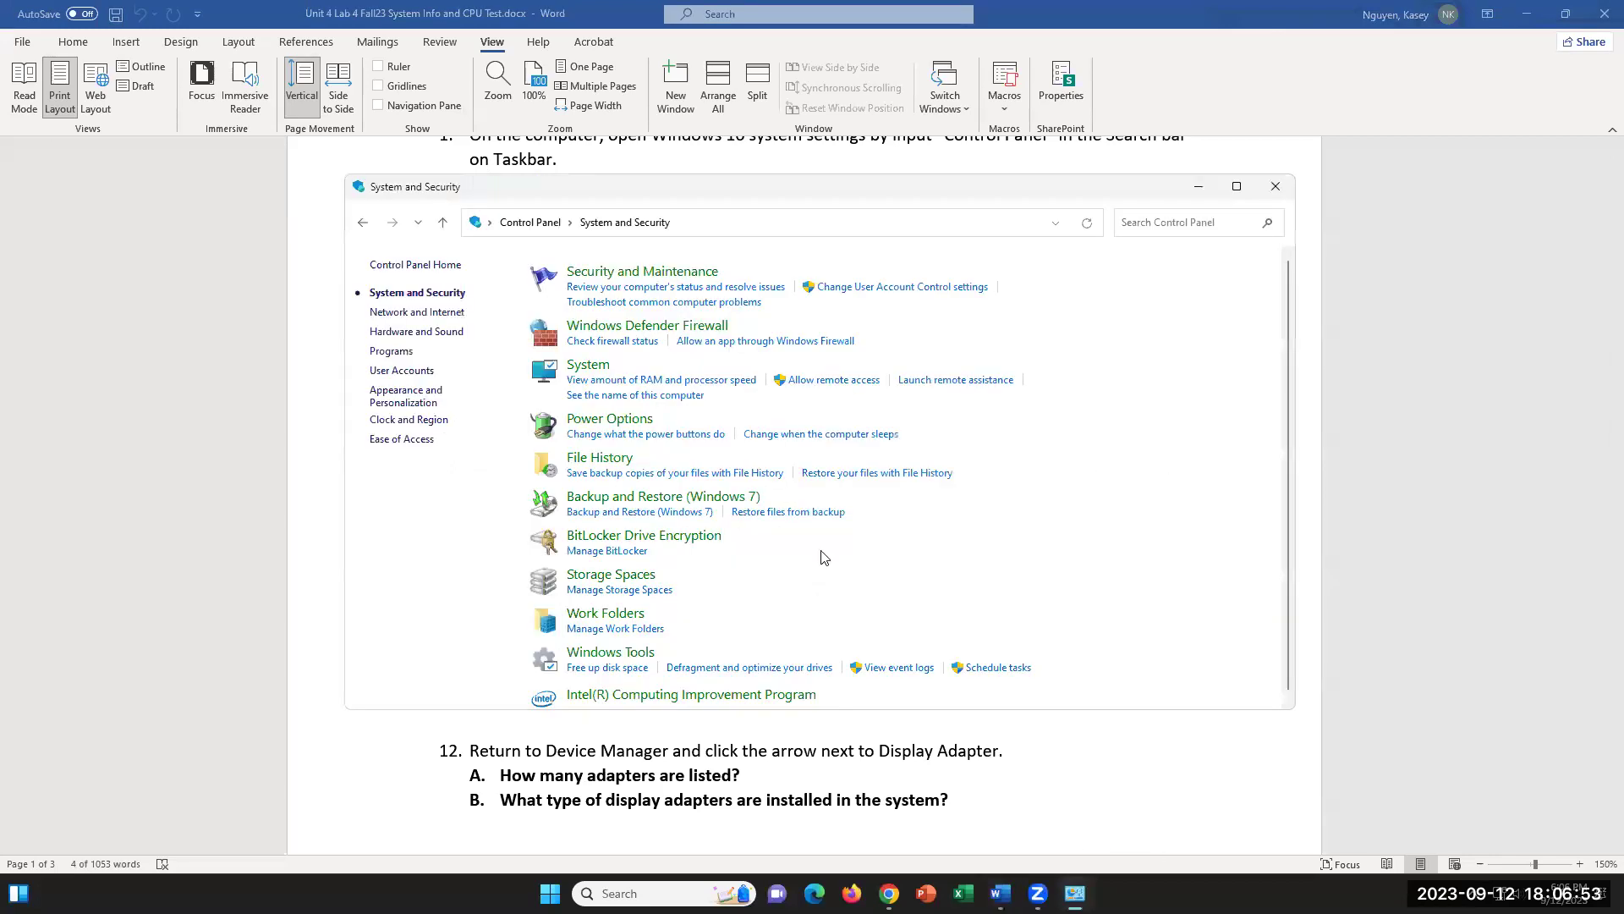
left_click(584, 375)
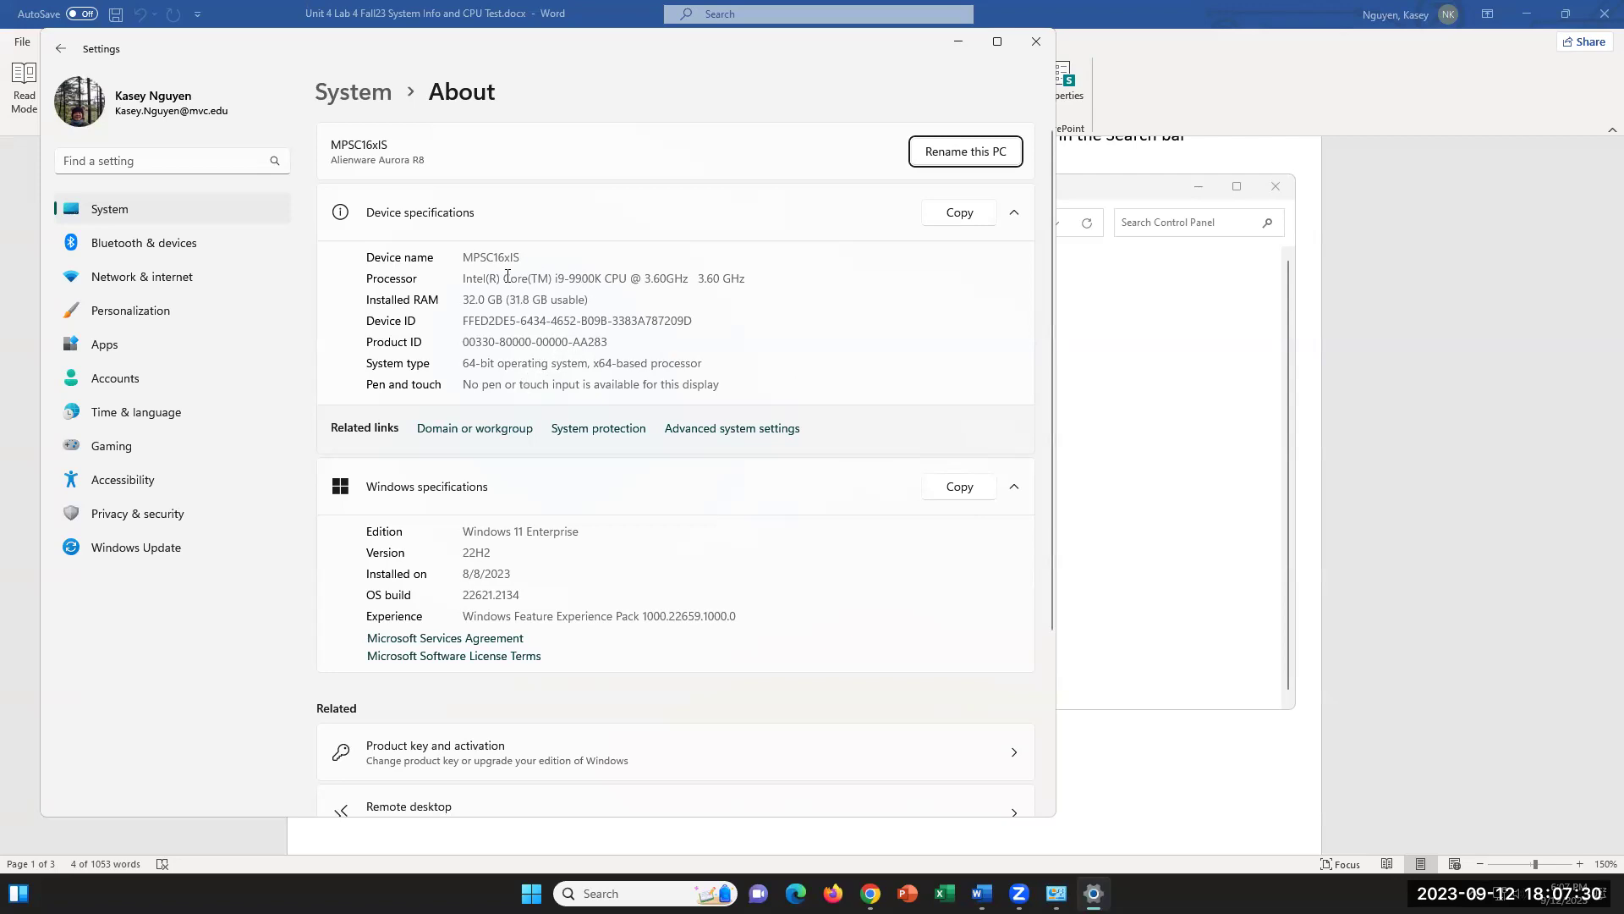
- Examine the device name in the device specifications to identify the system name
left_click_drag(520, 256, 463, 258)
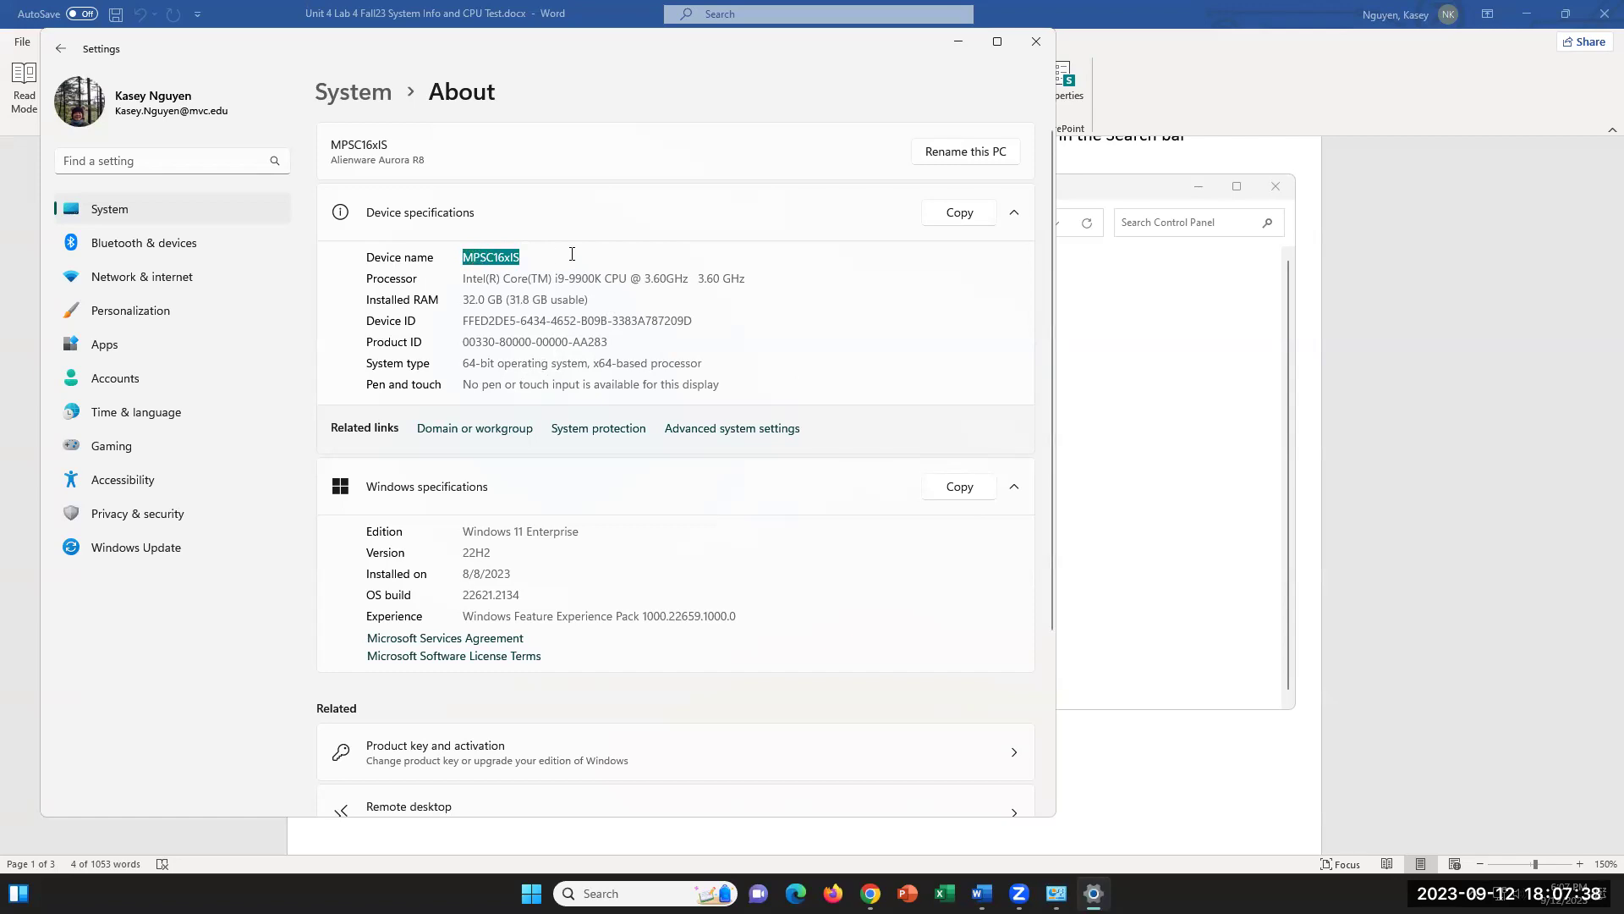
left_click(544, 257)
left_click_drag(520, 257, 461, 259)
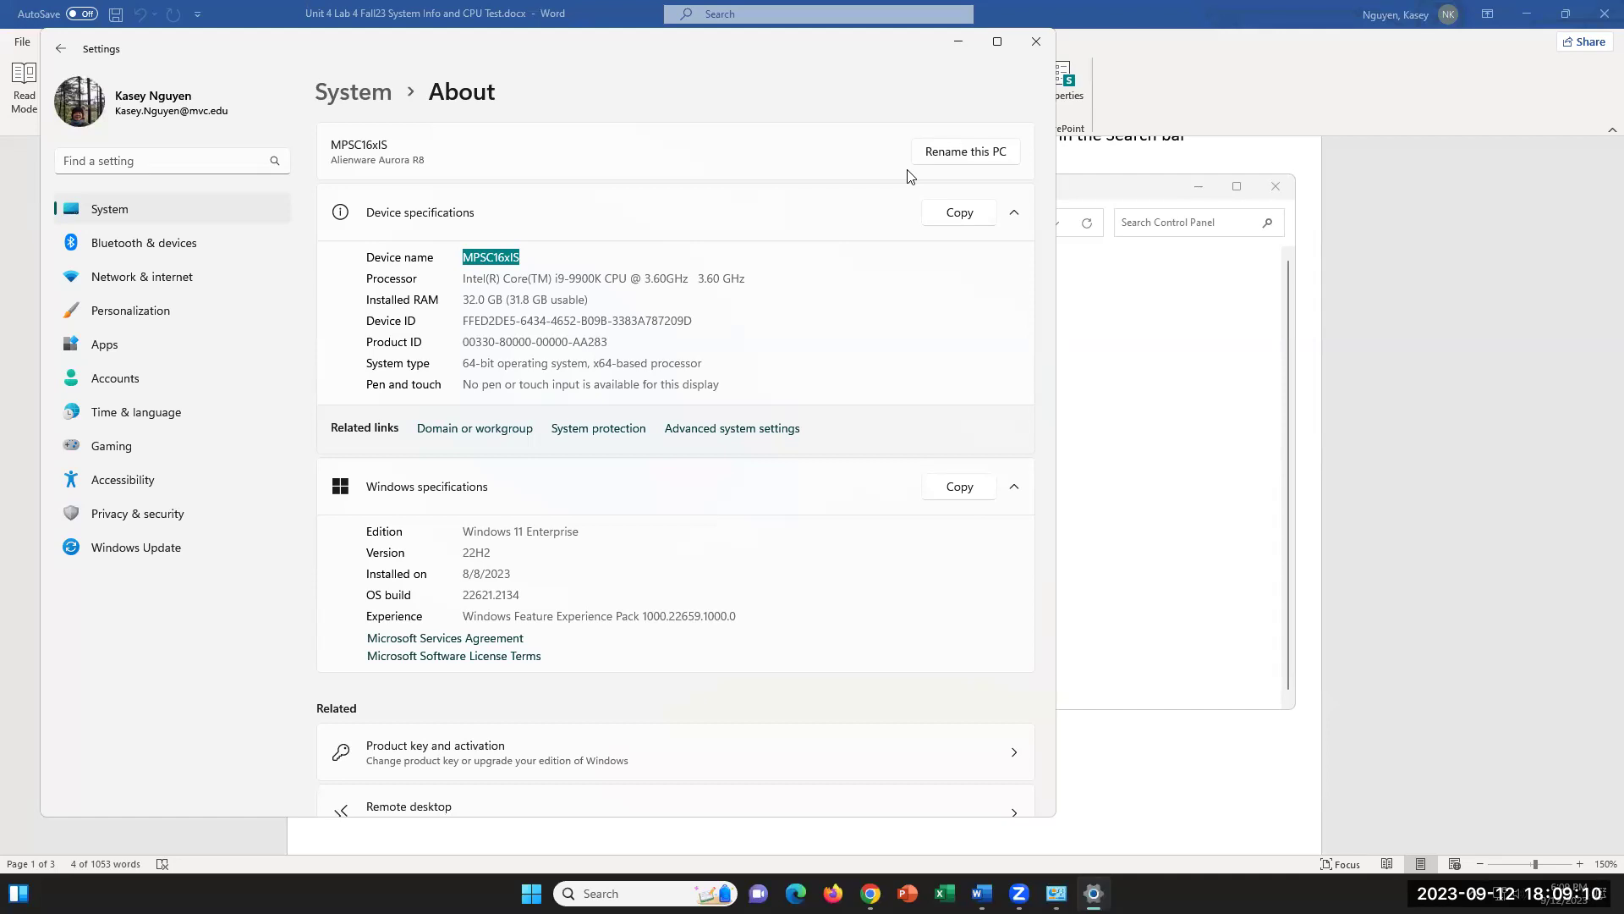
left_click(566, 262)
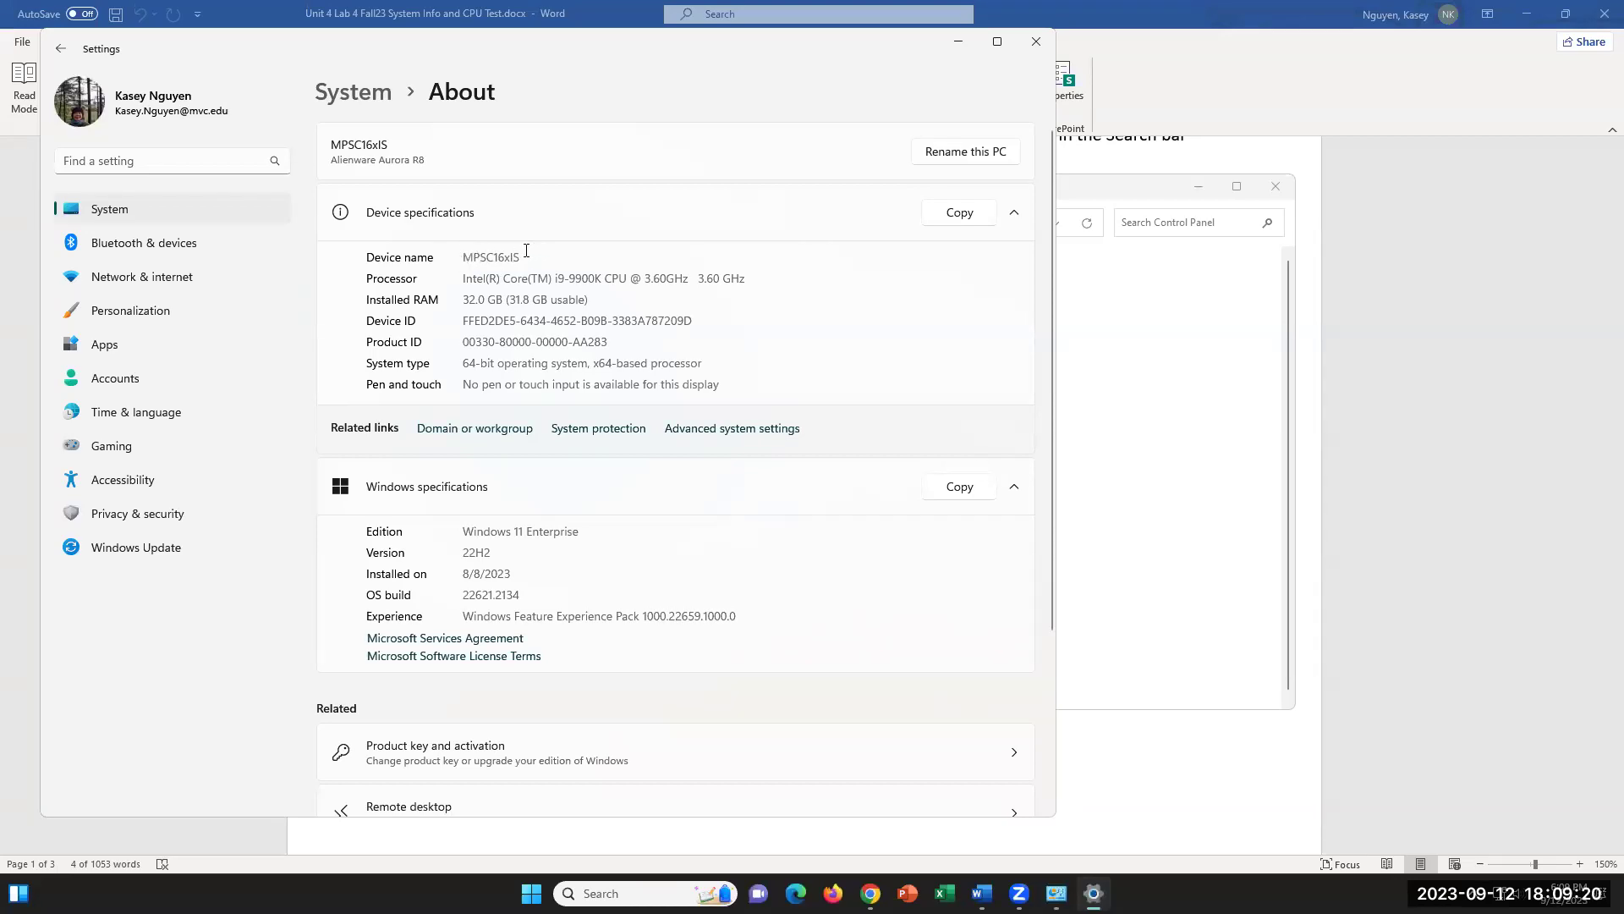
left_click_drag(530, 254, 463, 255)
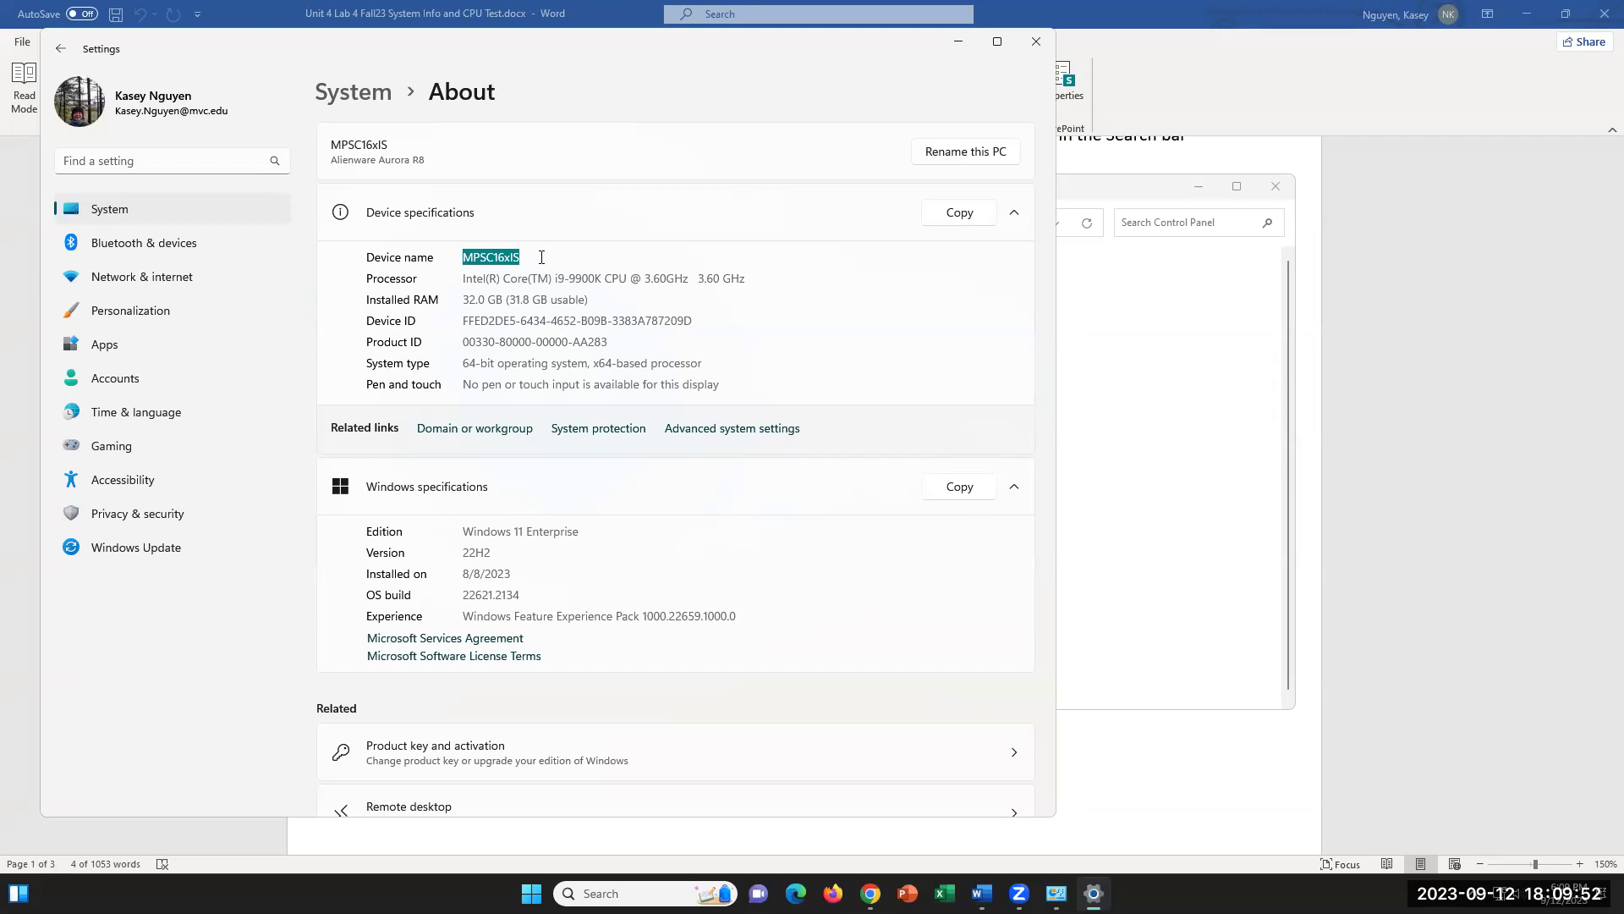
left_click(532, 257)
double_click(529, 255)
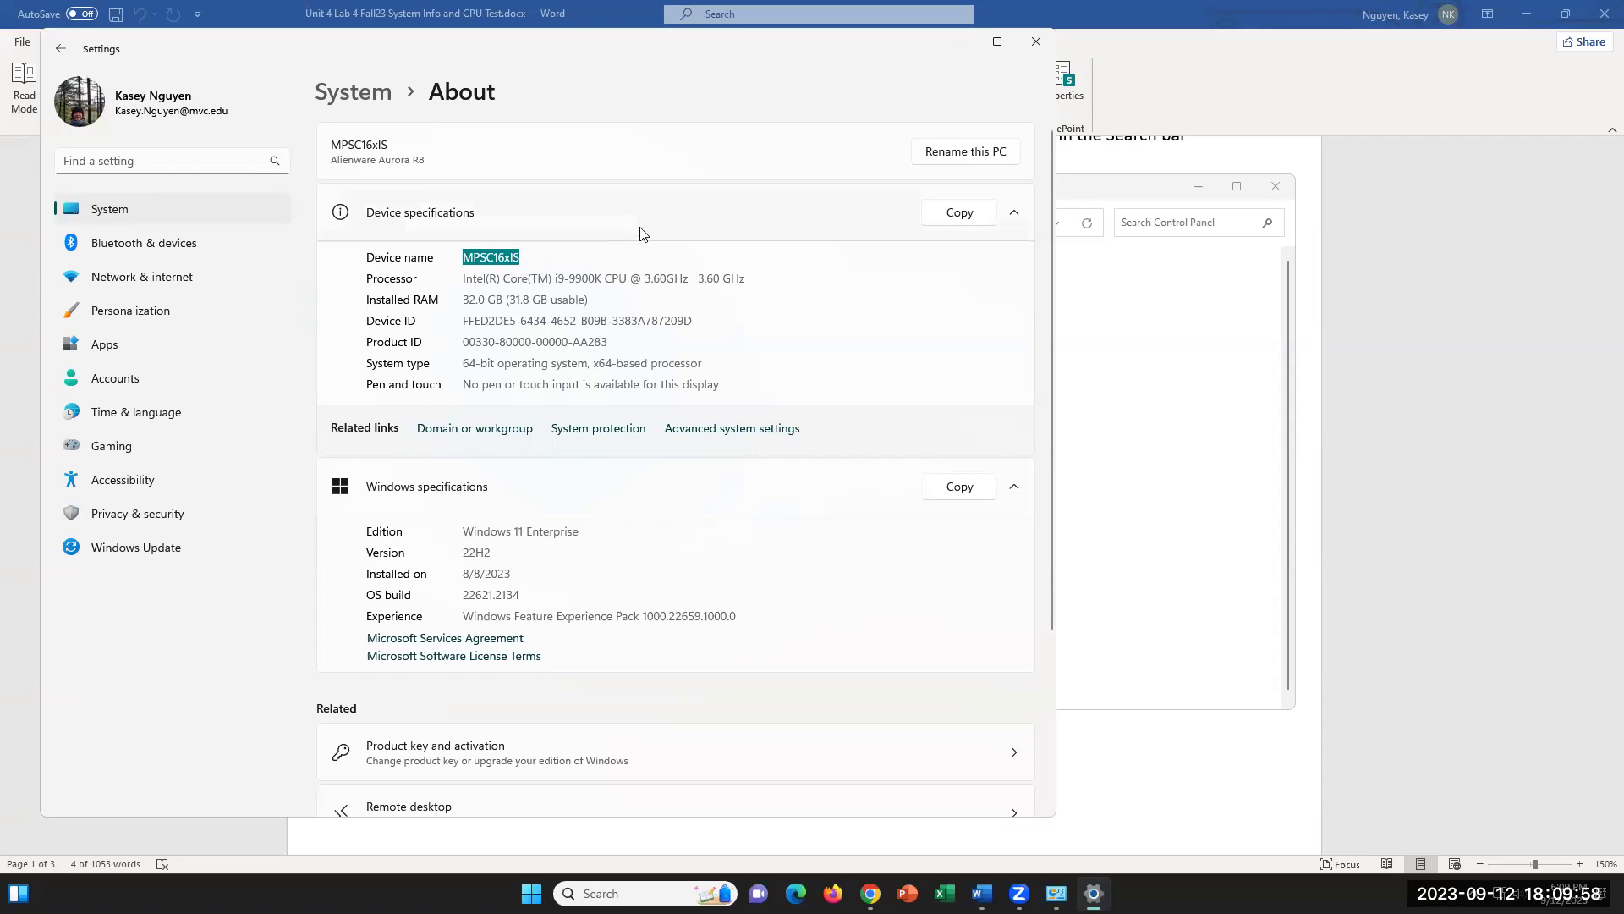
left_click(546, 252)
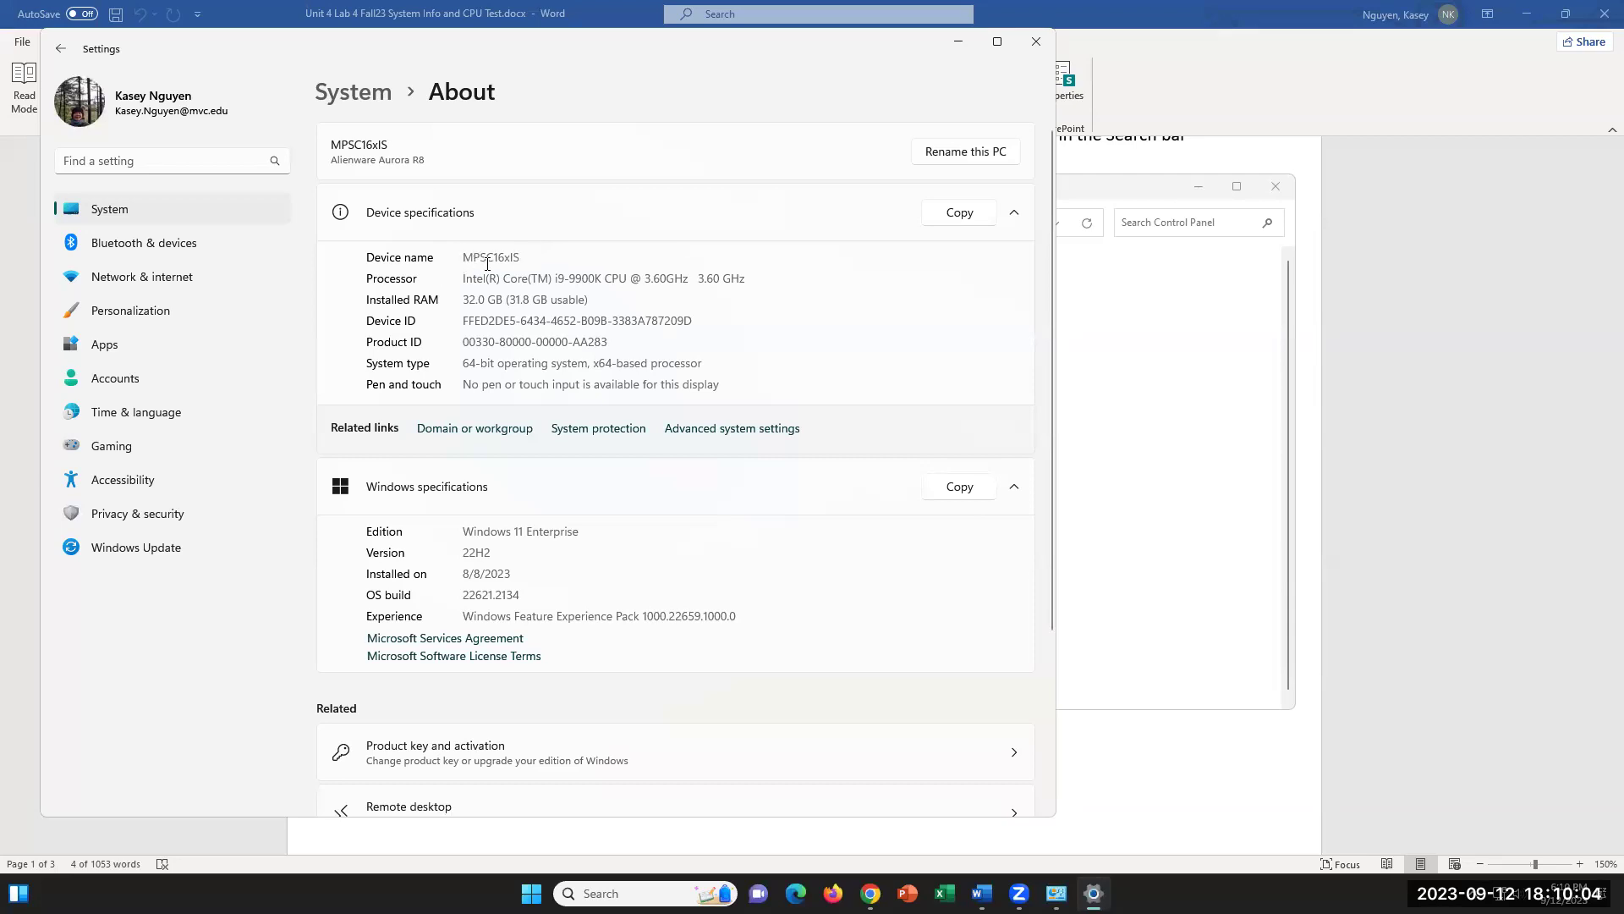
left_click_drag(532, 256, 450, 265)
- Examine the processor entry in the device specifications for the CPU model and speed
left_click_drag(463, 279, 784, 286)
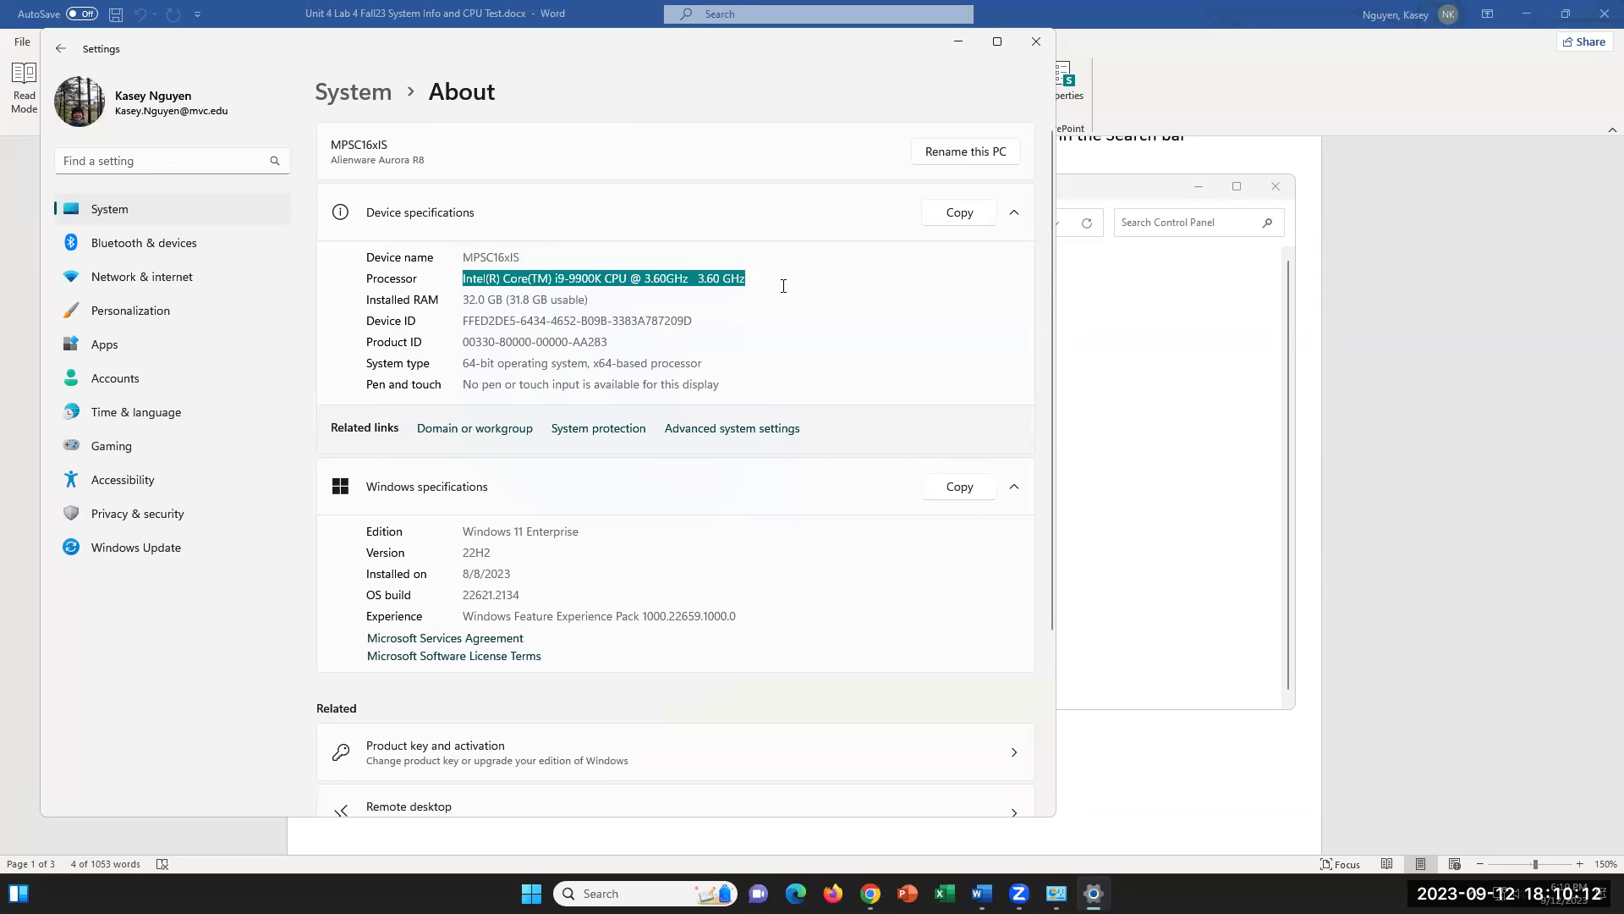
left_click(766, 311)
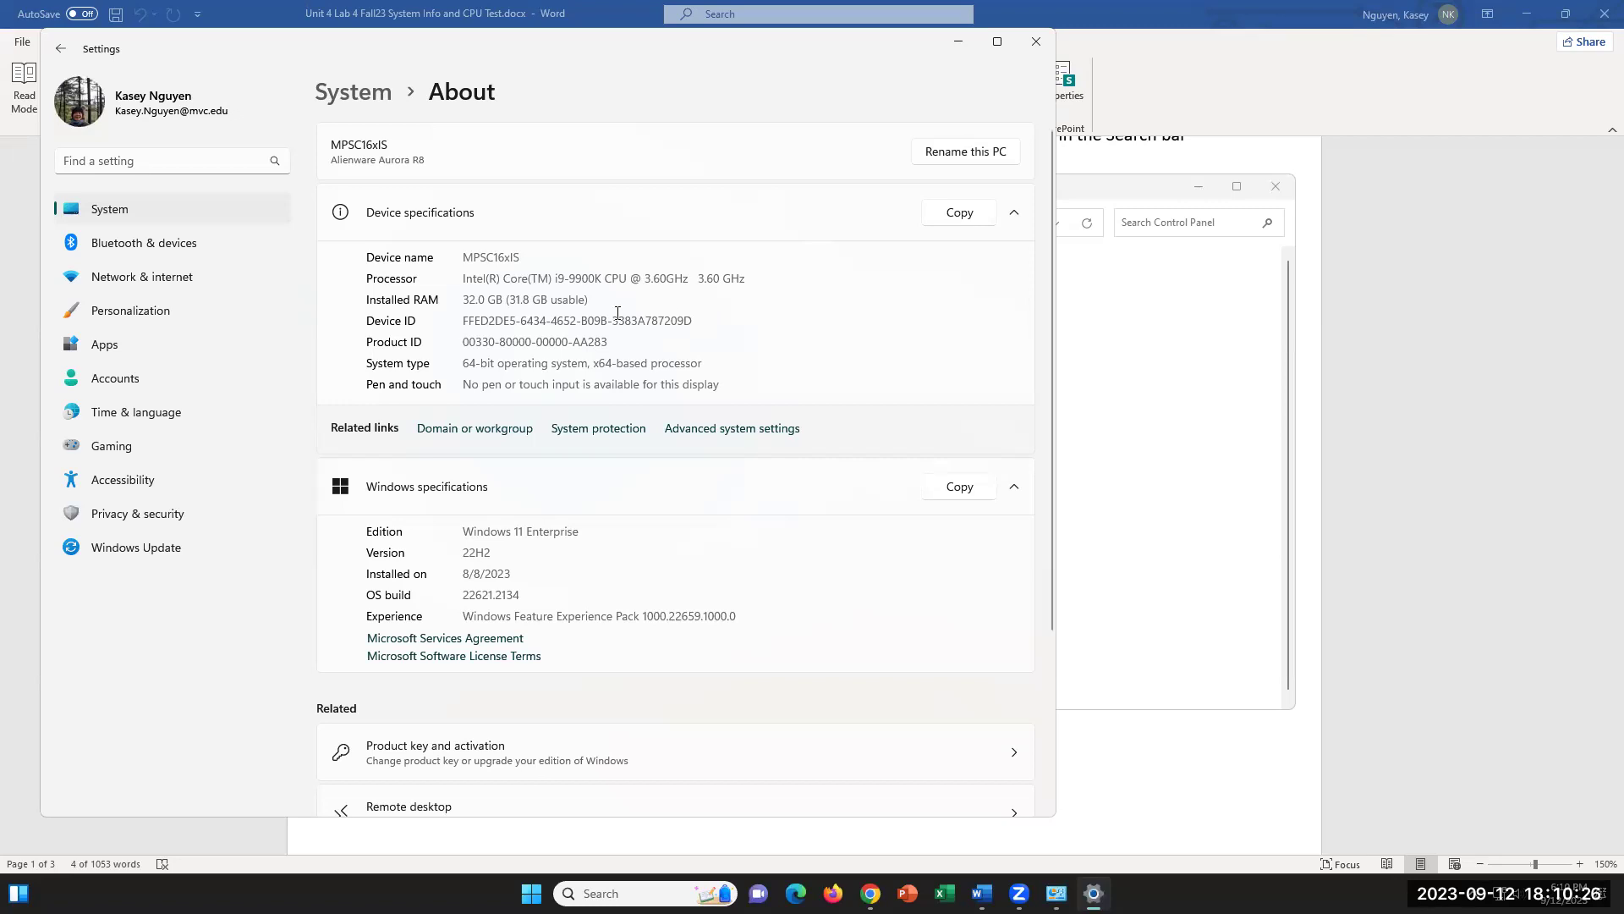
left_click_drag(551, 280, 595, 282)
left_click(587, 285)
left_click_drag(556, 282, 609, 278)
left_click_drag(465, 280, 605, 276)
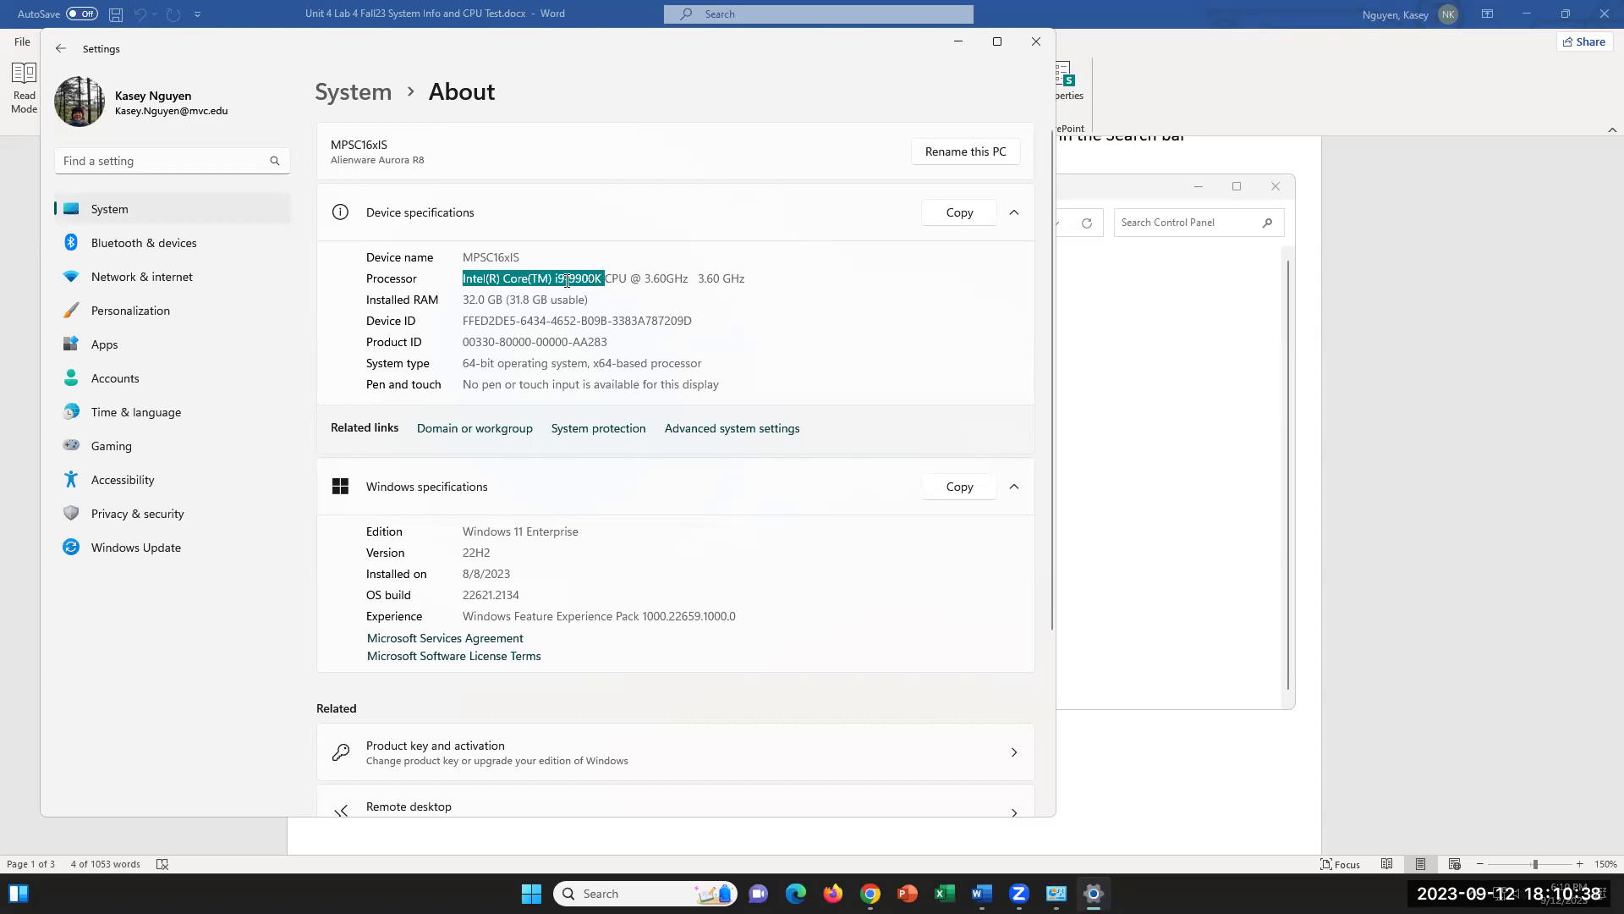
left_click(568, 283)
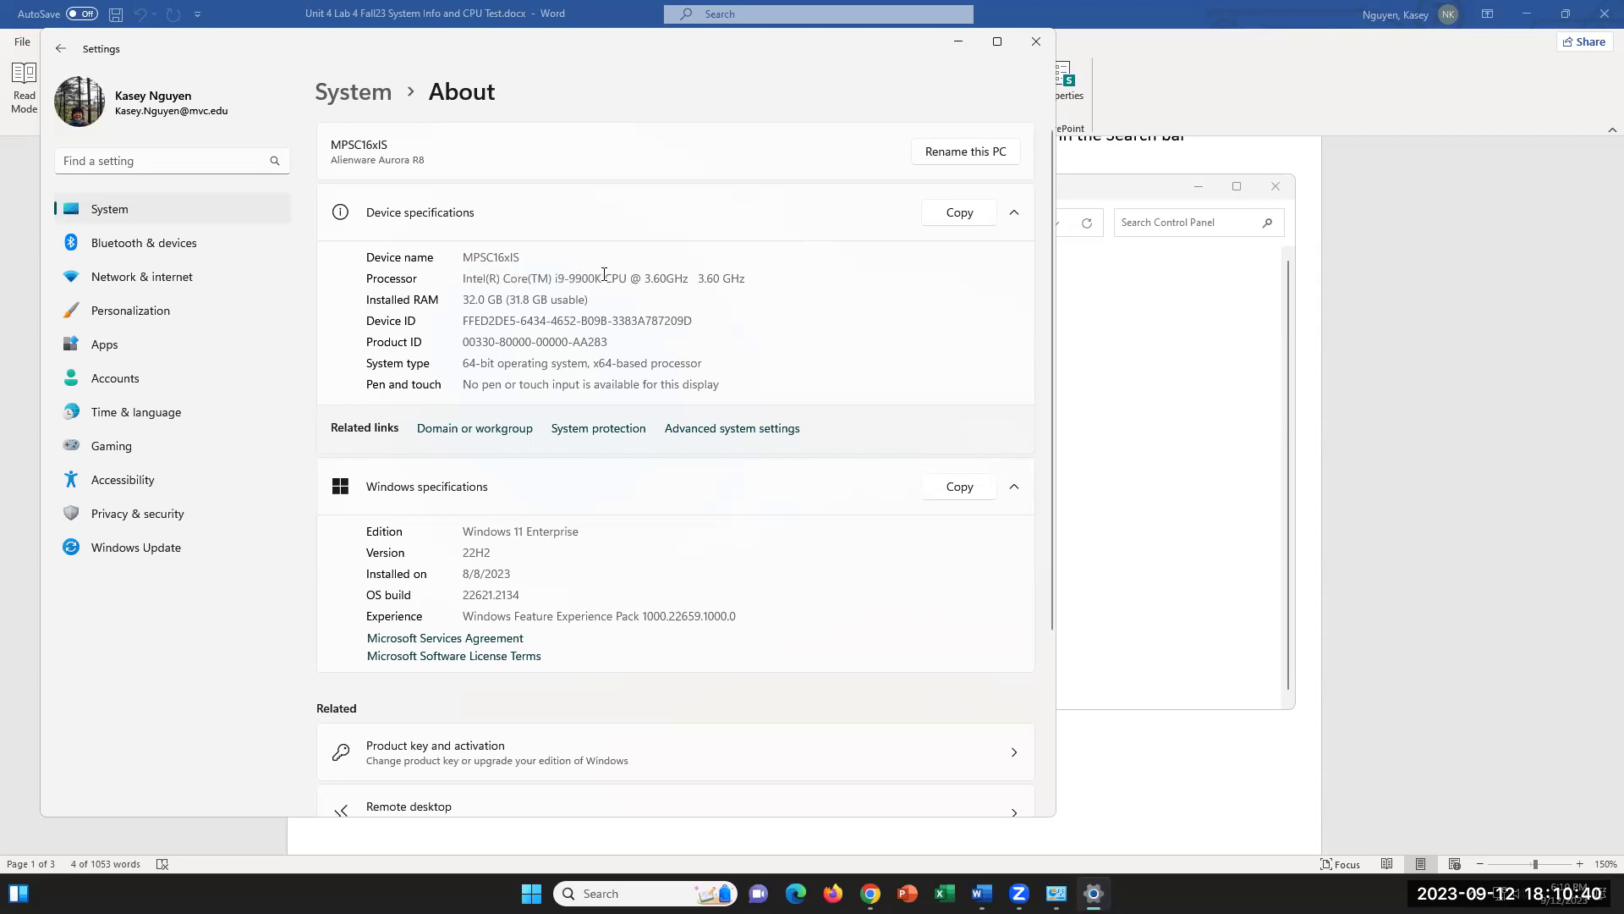
- Examine the processor's model number and clock speed figures in the device specifications
left_click_drag(602, 278, 568, 279)
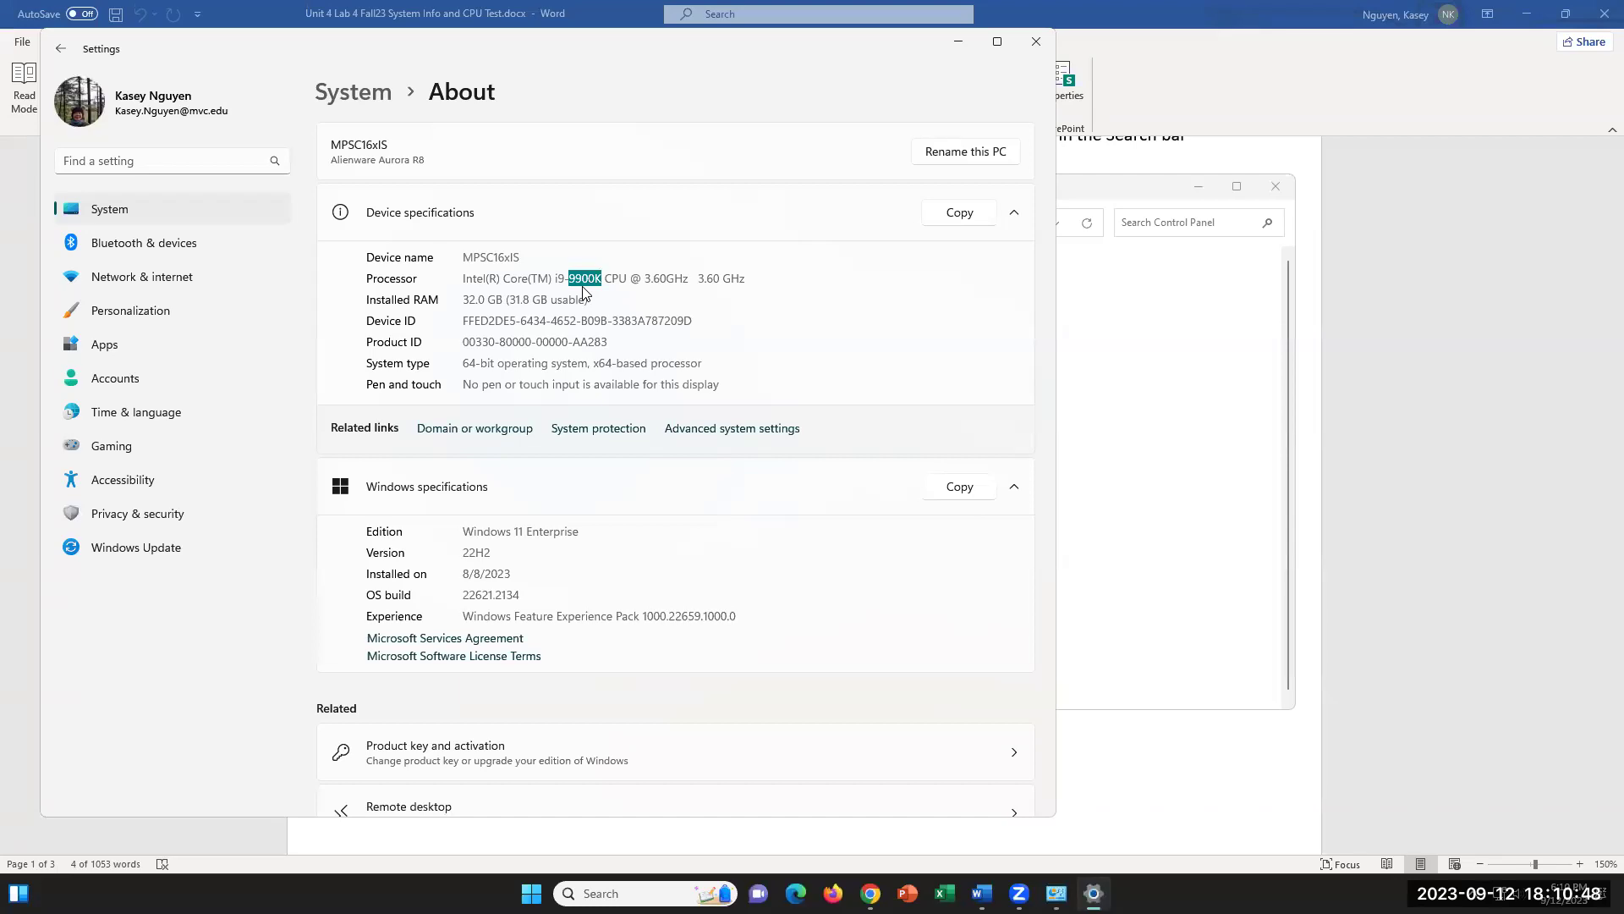
left_click(575, 284)
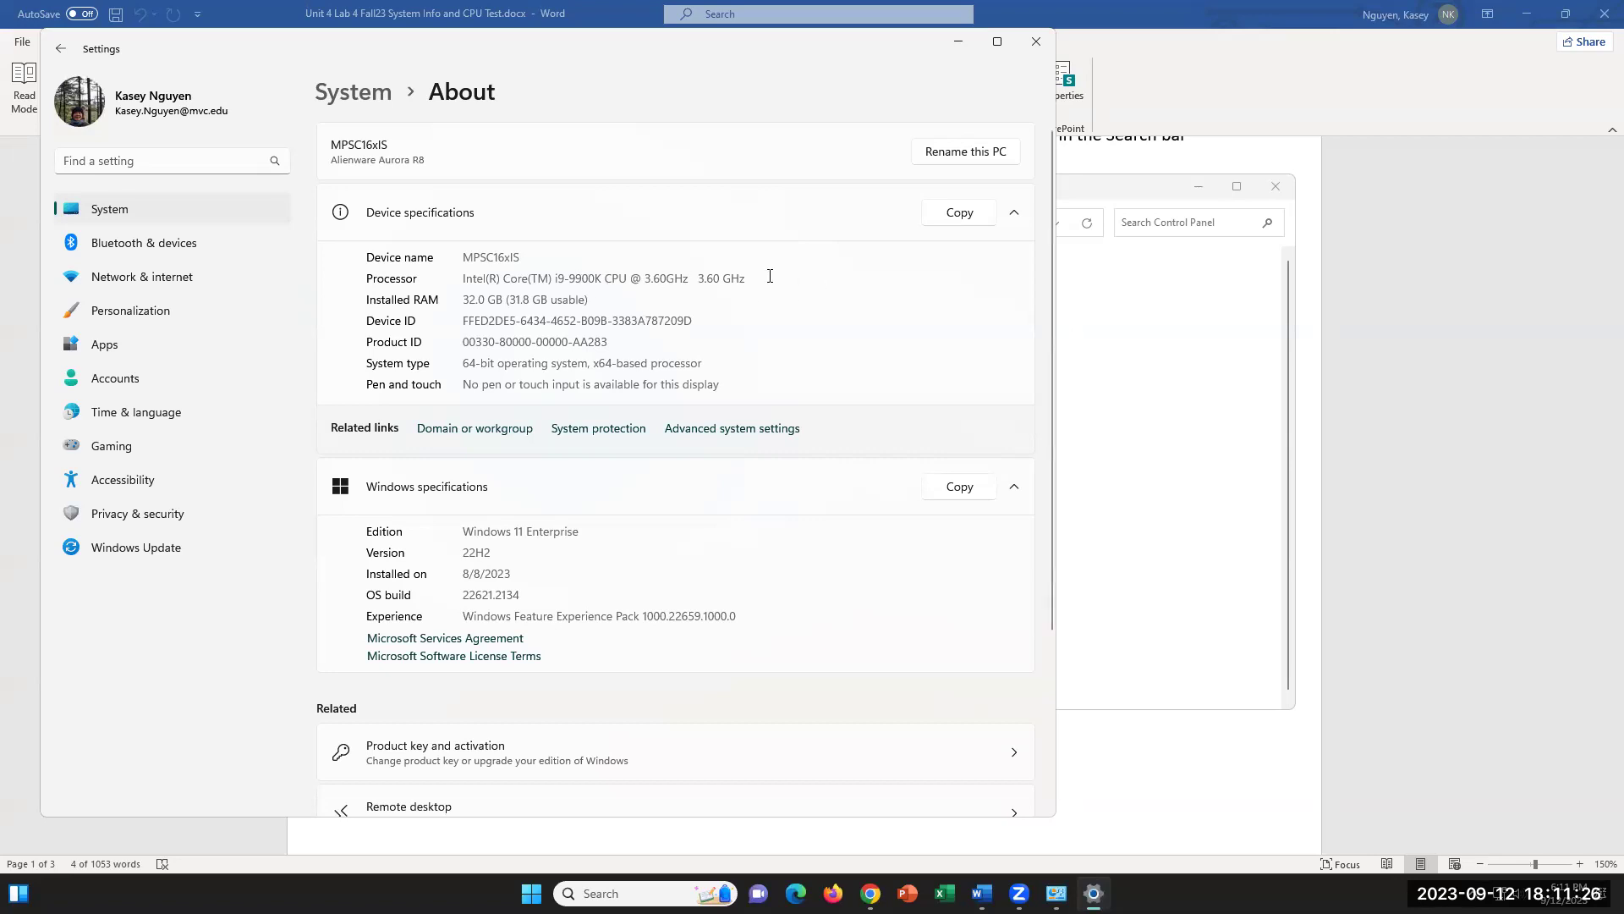
left_click_drag(769, 277, 665, 281)
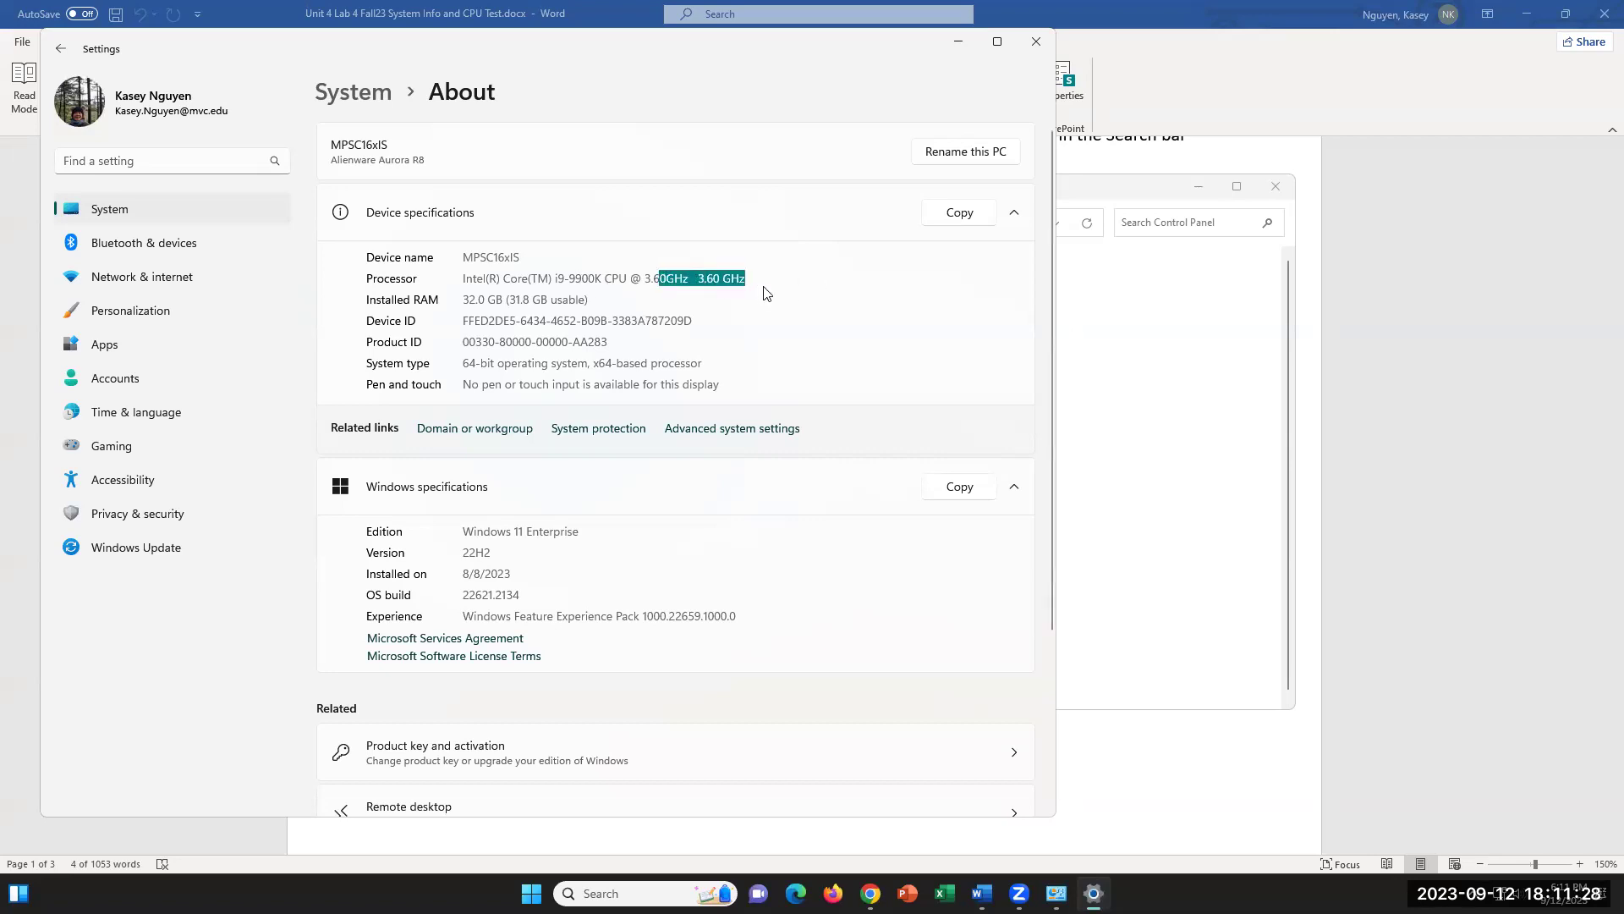
left_click(730, 293)
left_click_drag(695, 279, 724, 277)
left_click(760, 279)
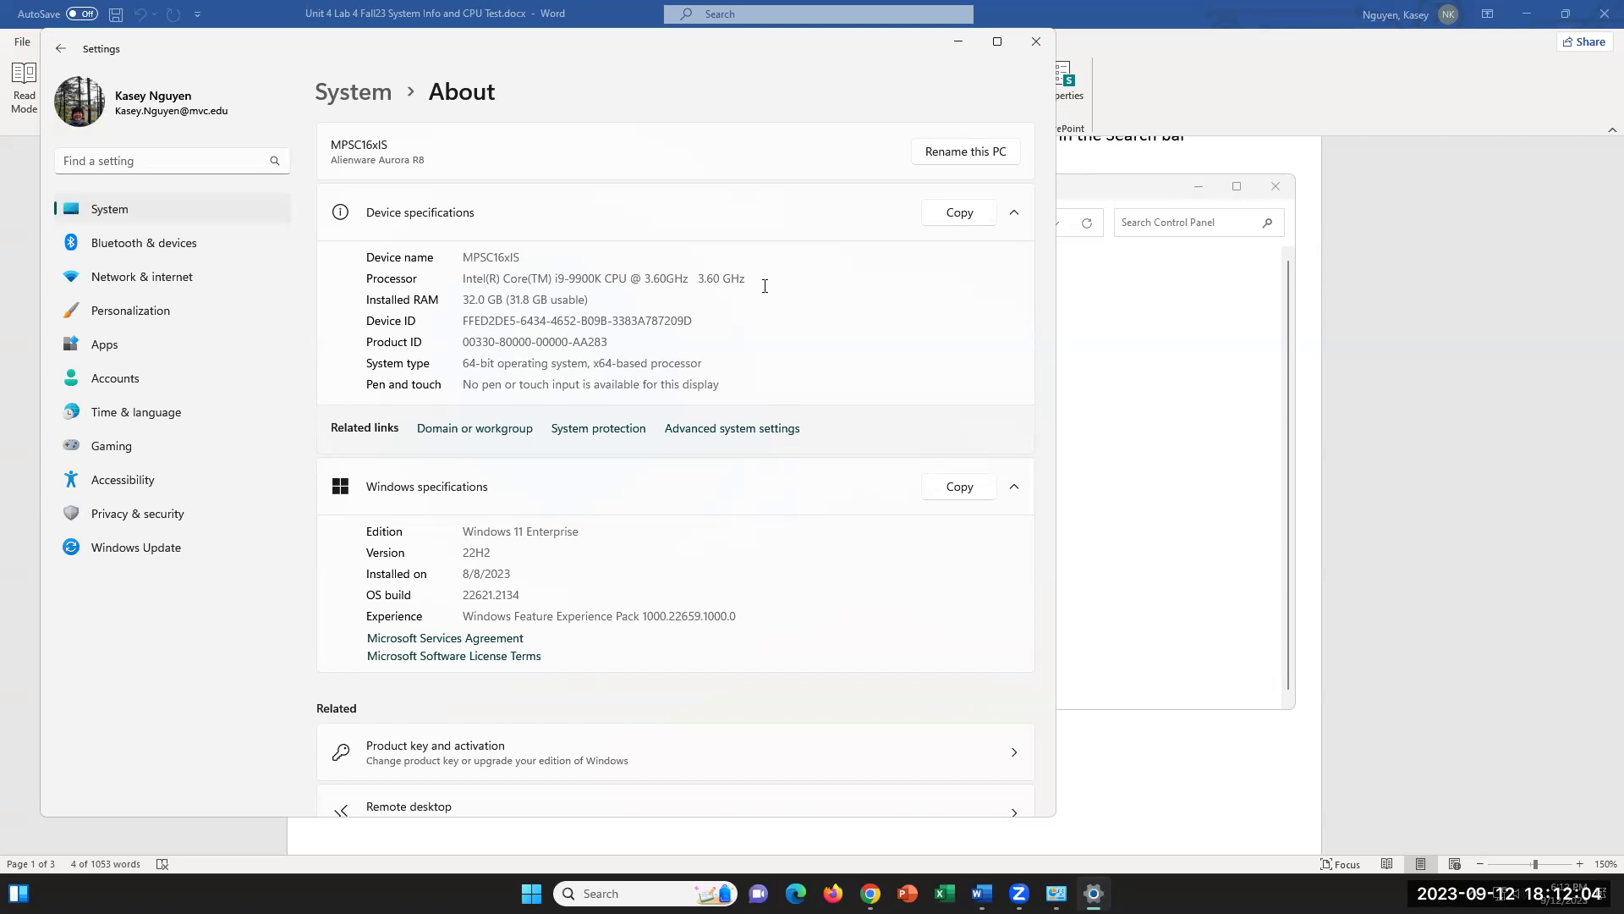
left_click_drag(674, 278, 761, 291)
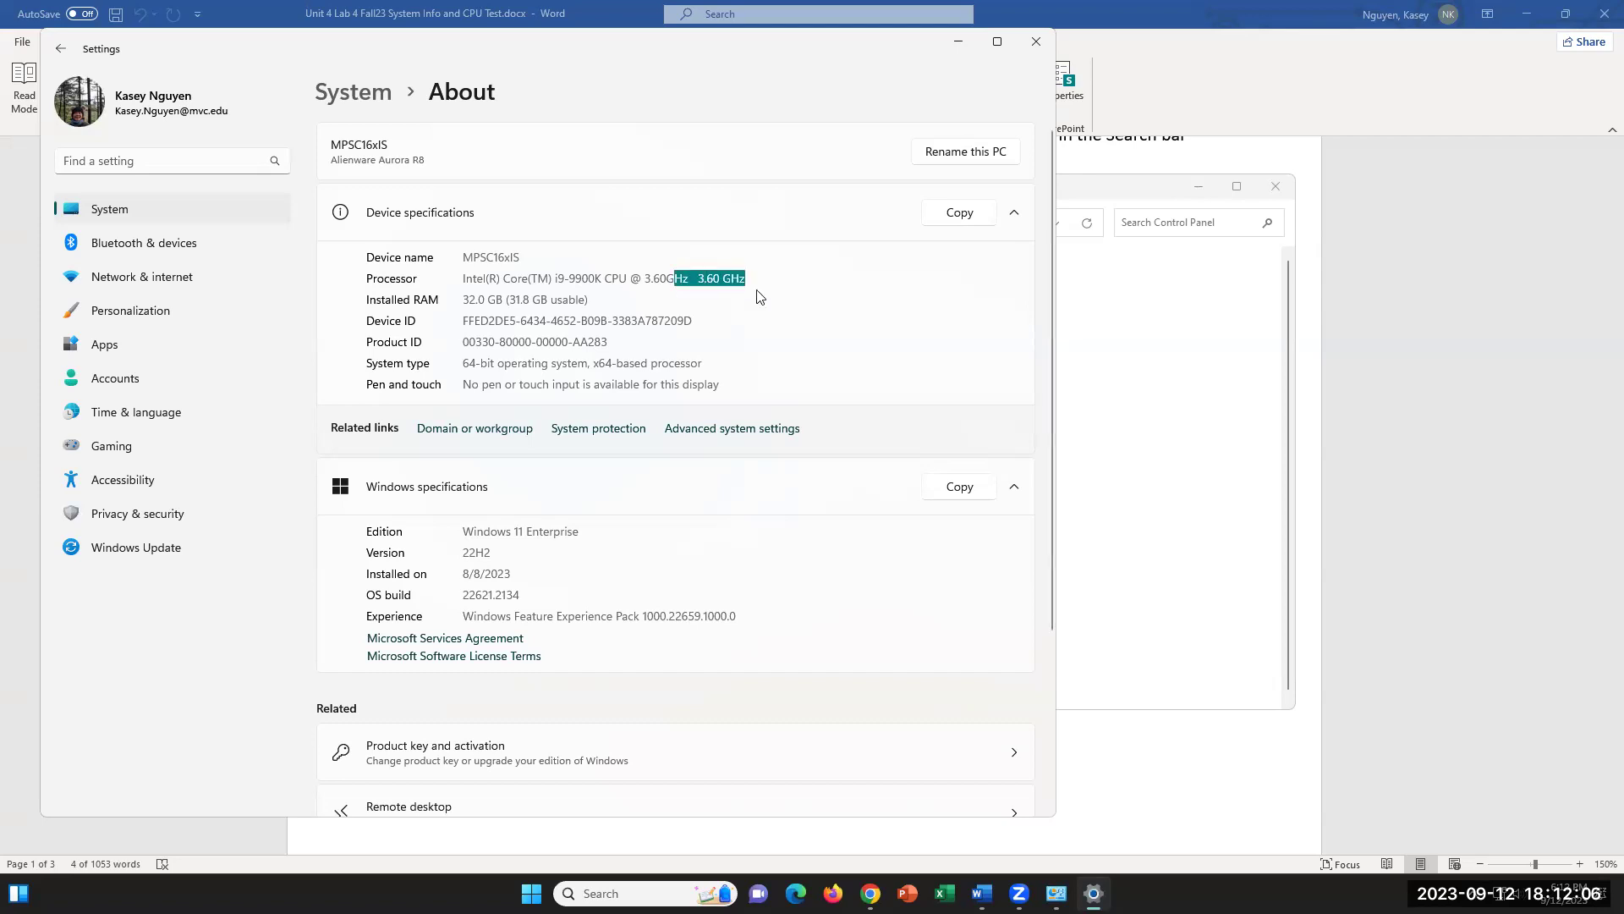
left_click(795, 279)
left_click_drag(685, 278, 751, 275)
left_click(766, 282)
- Read the screen capture instruction 5 in the Word lab document, and review the full processor entry on the Settings About page
left_click(981, 893)
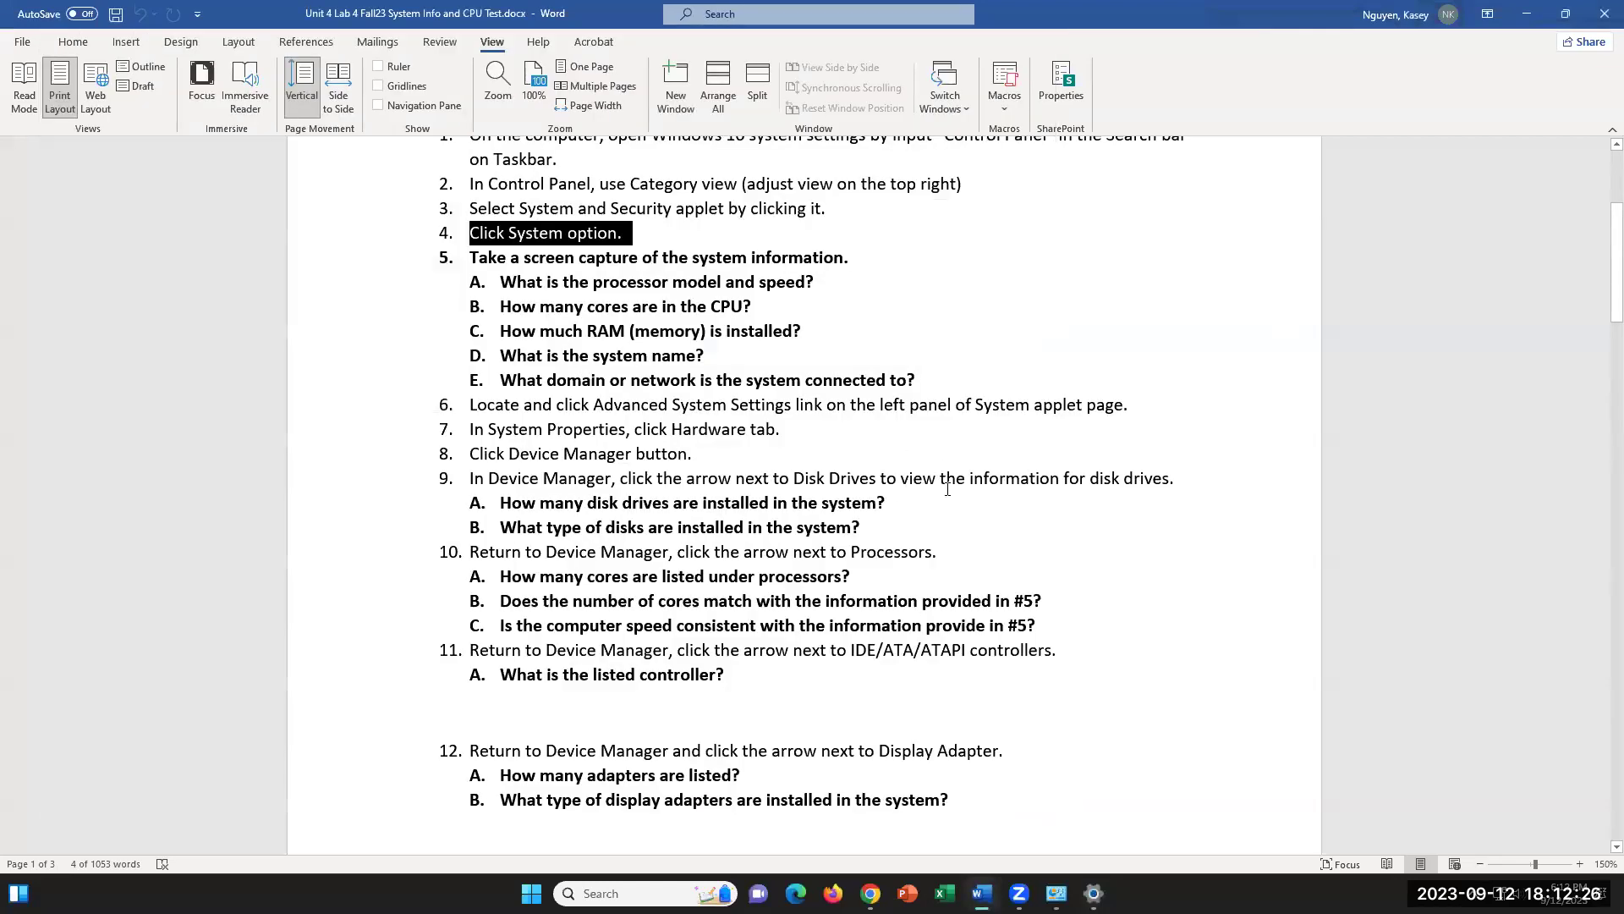
left_click(830, 281)
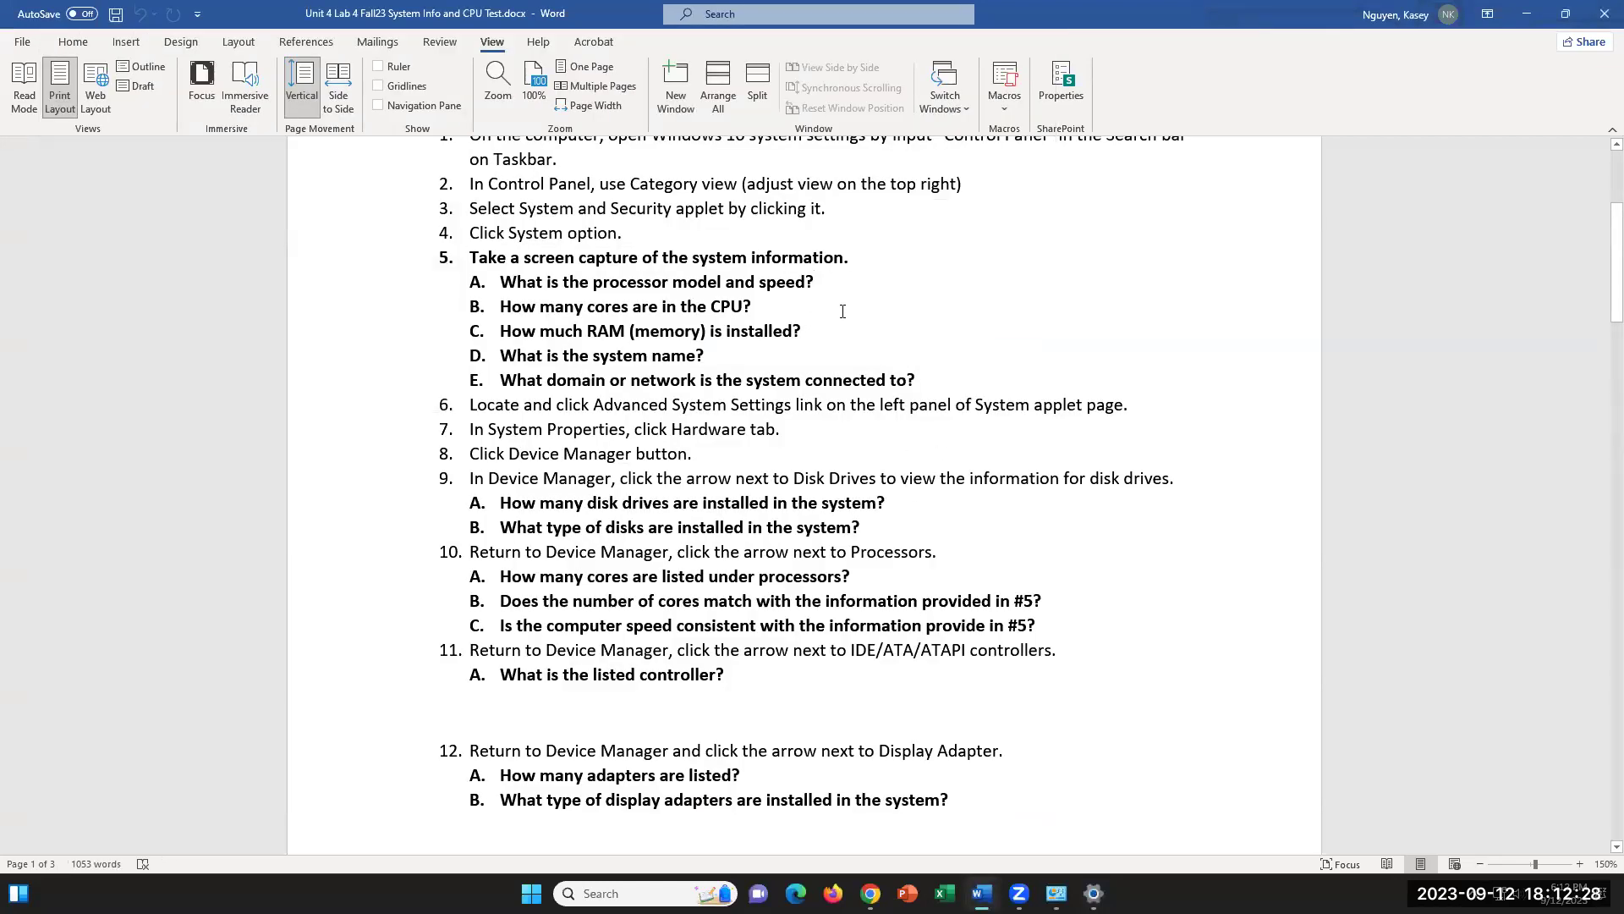
left_click_drag(851, 257, 470, 257)
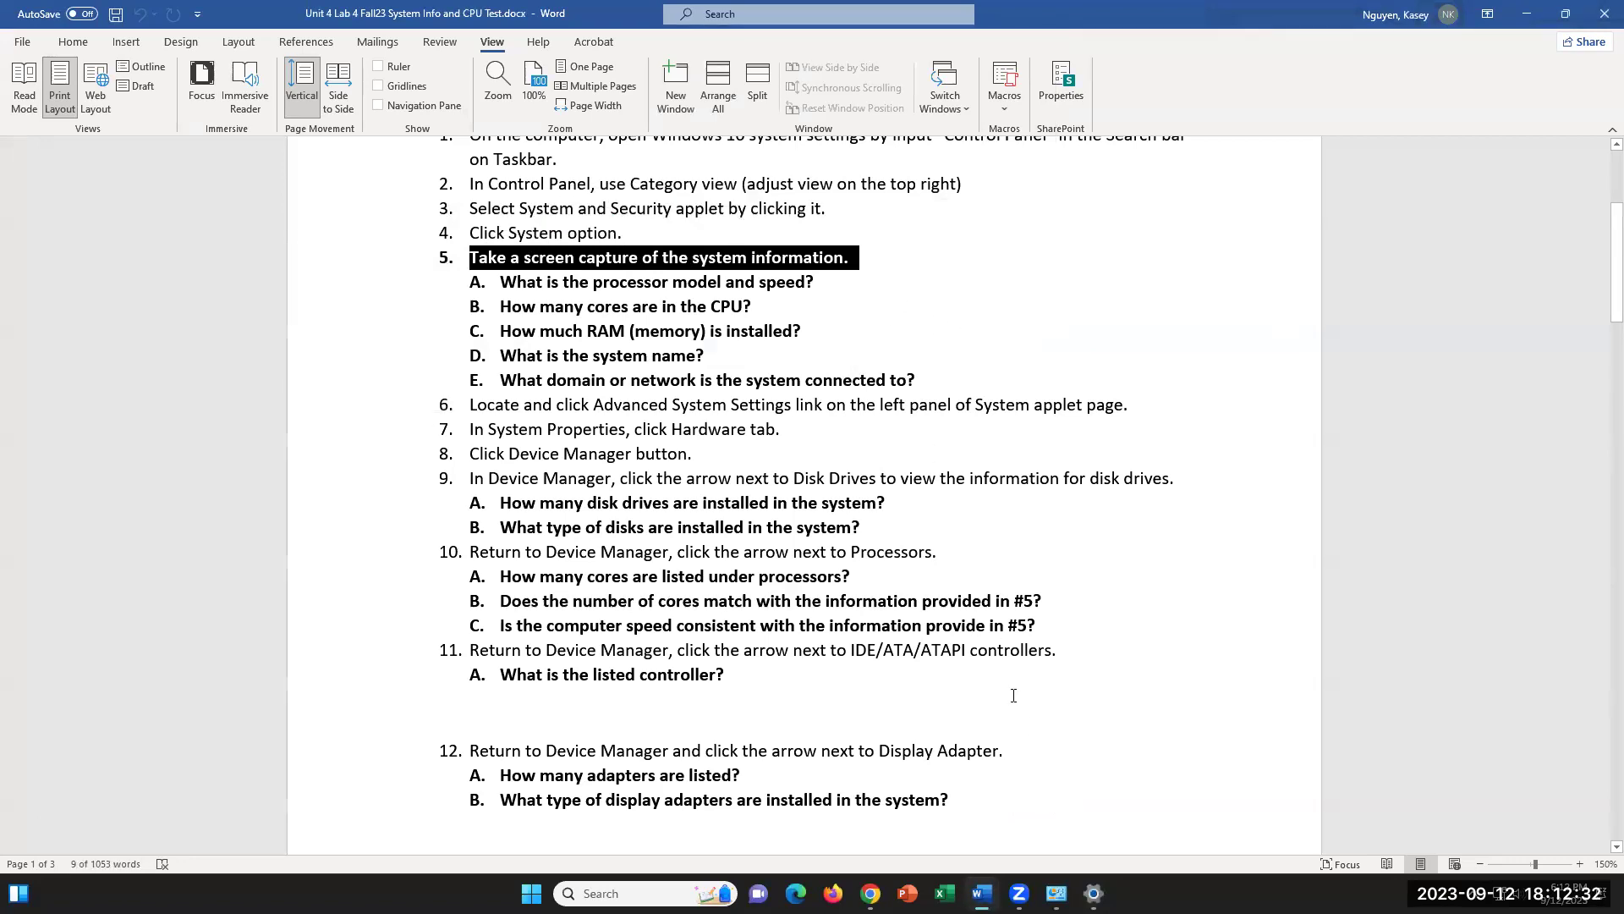
left_click(1094, 893)
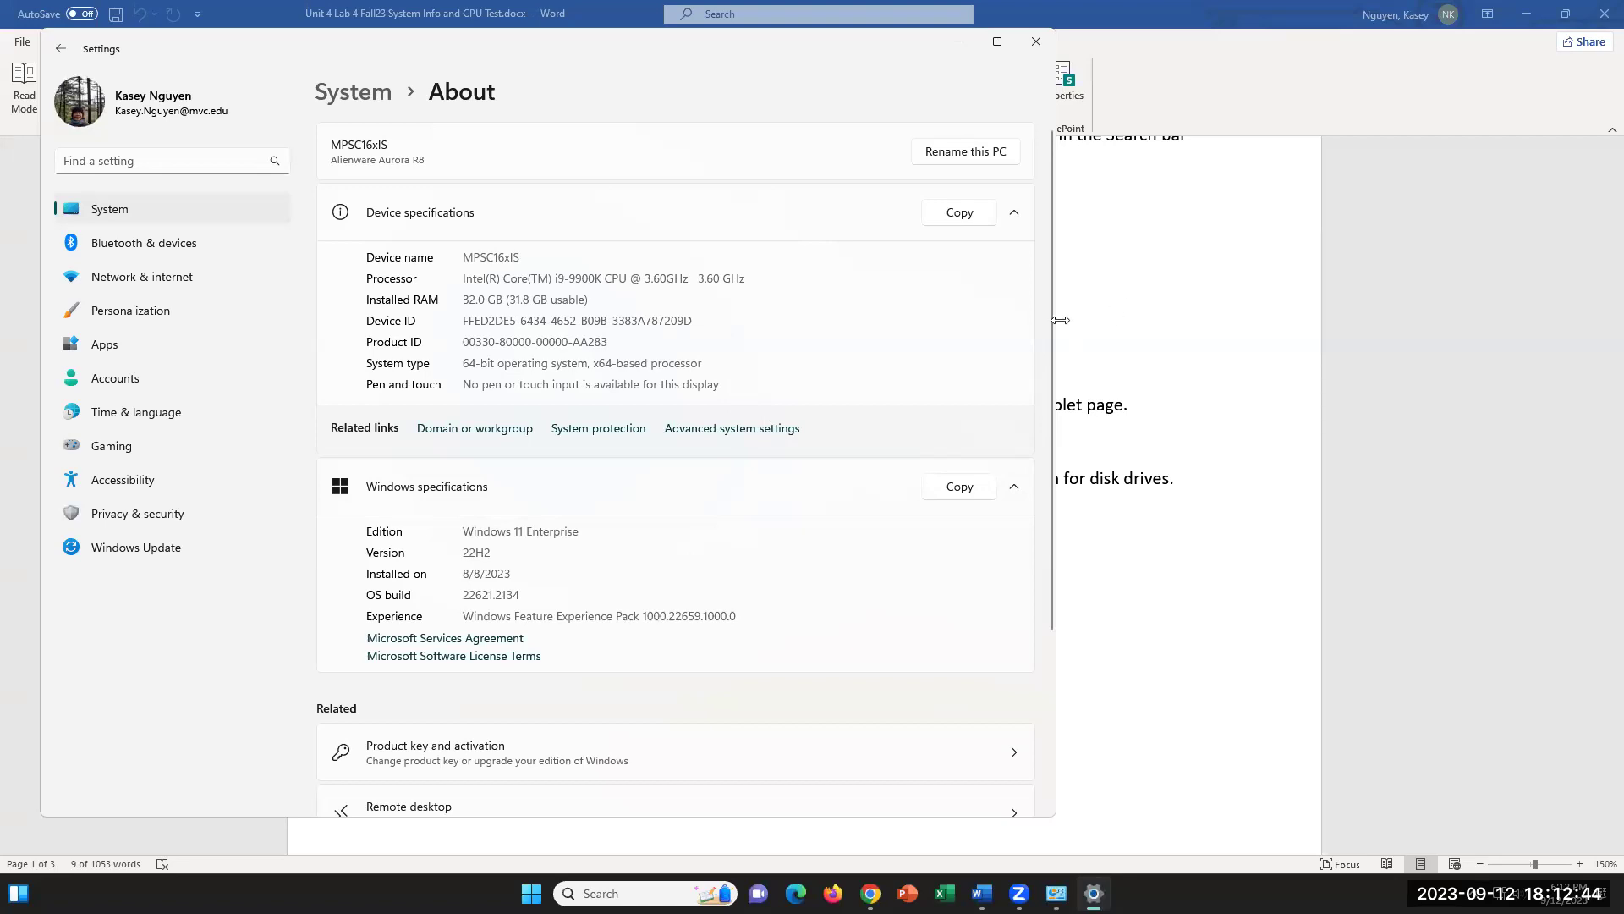
left_click_drag(746, 279, 461, 279)
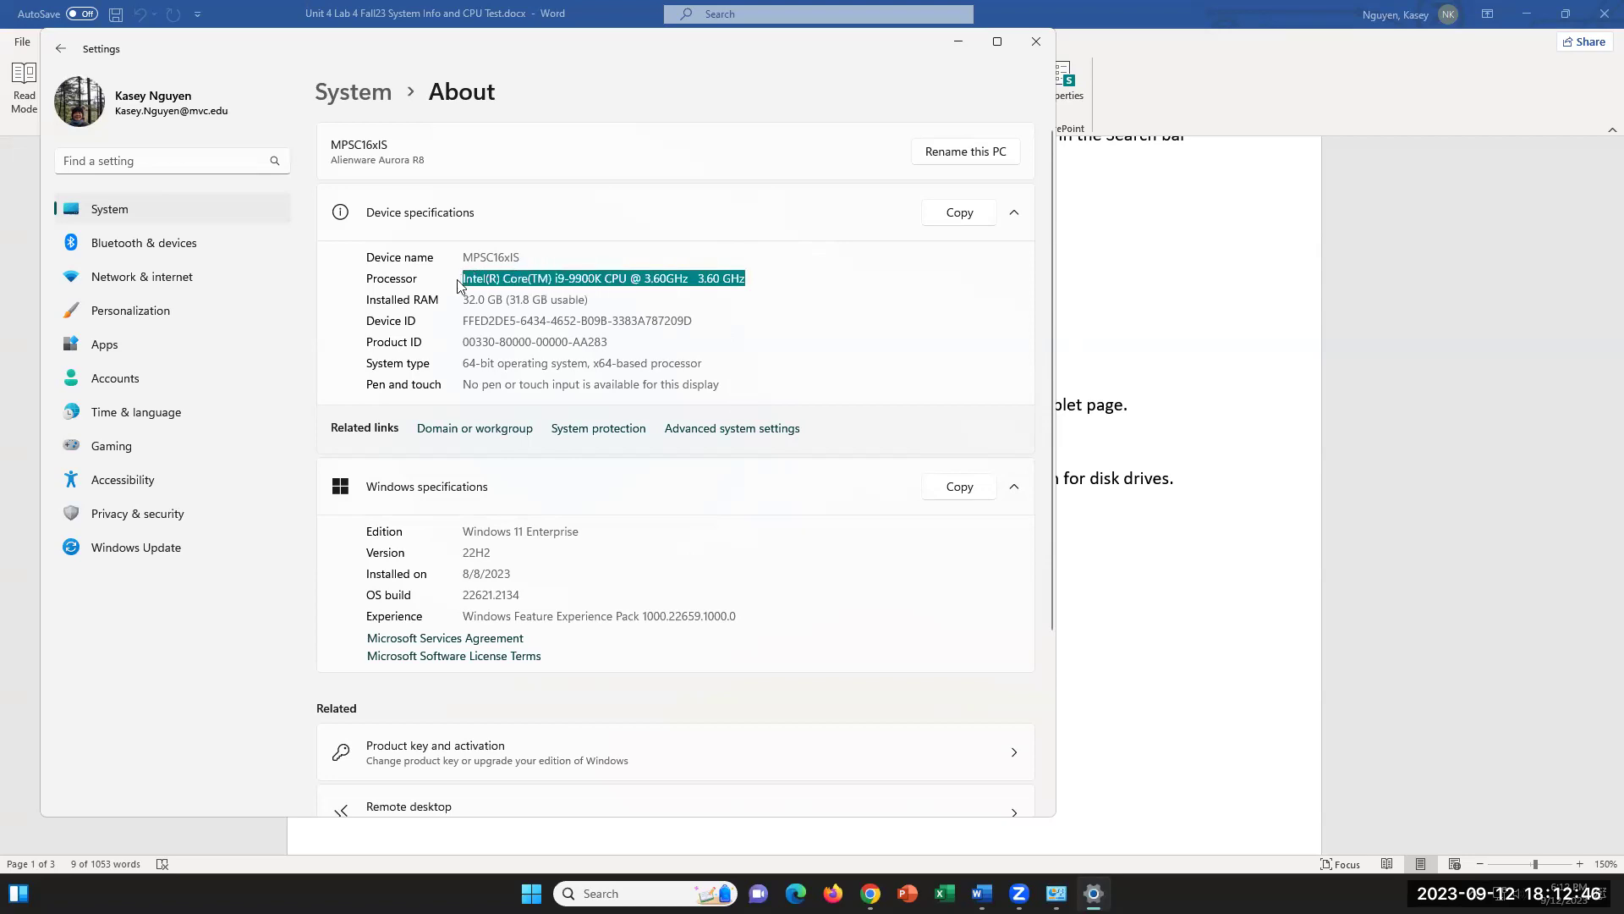
left_click(851, 276)
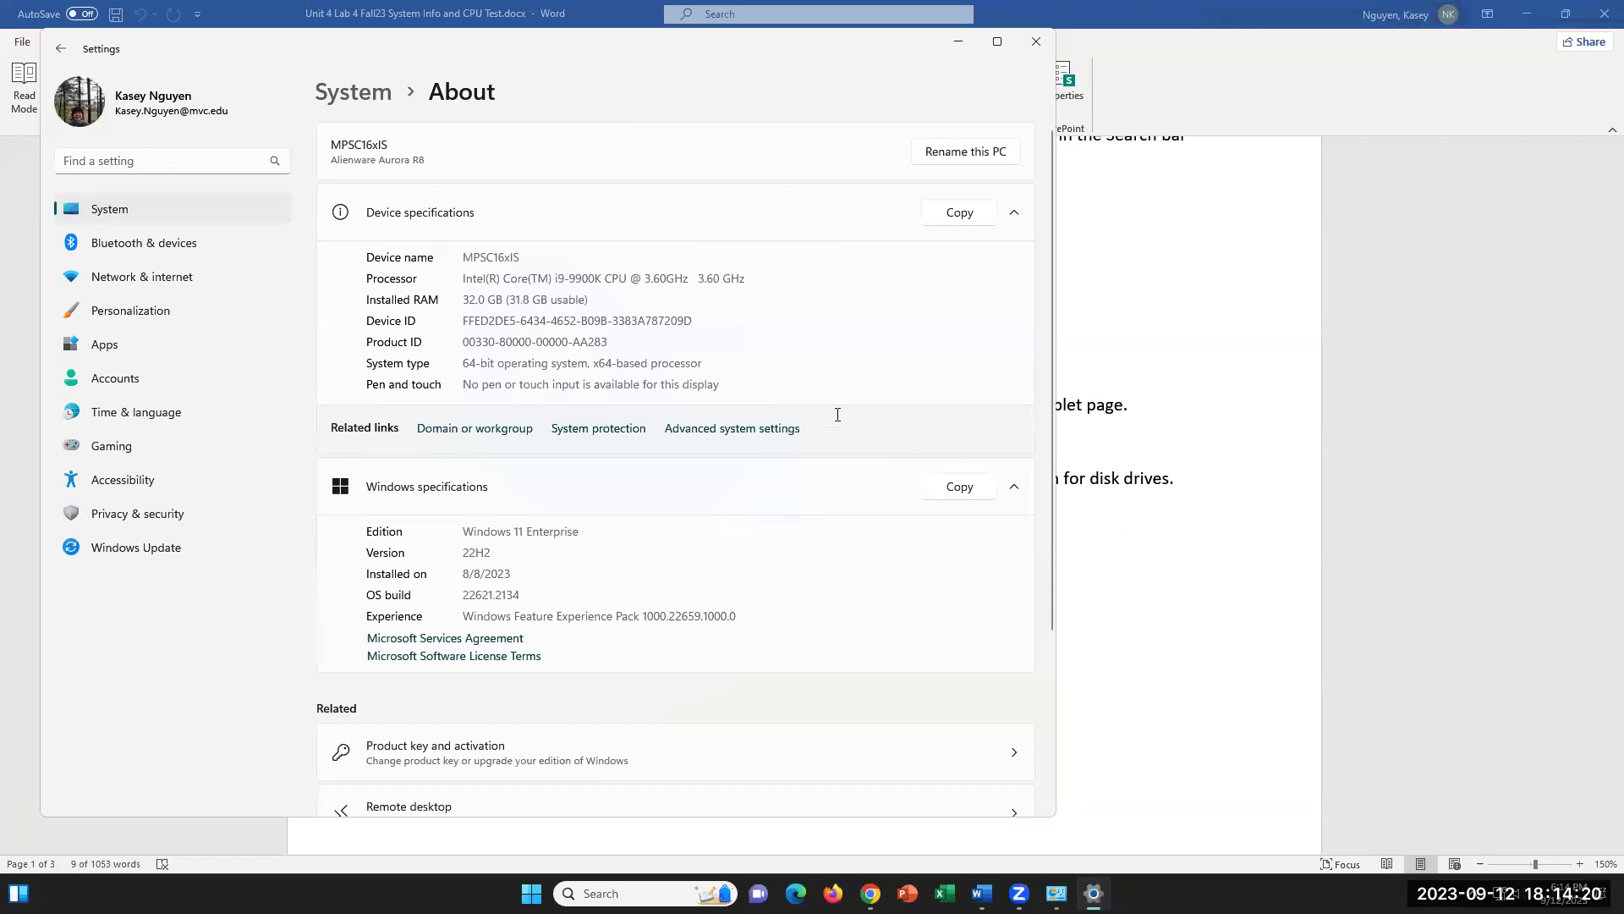
- Check question 5A about processor model and speed in the Word lab document, and return to the About page in Settings
key("alt+Tab")
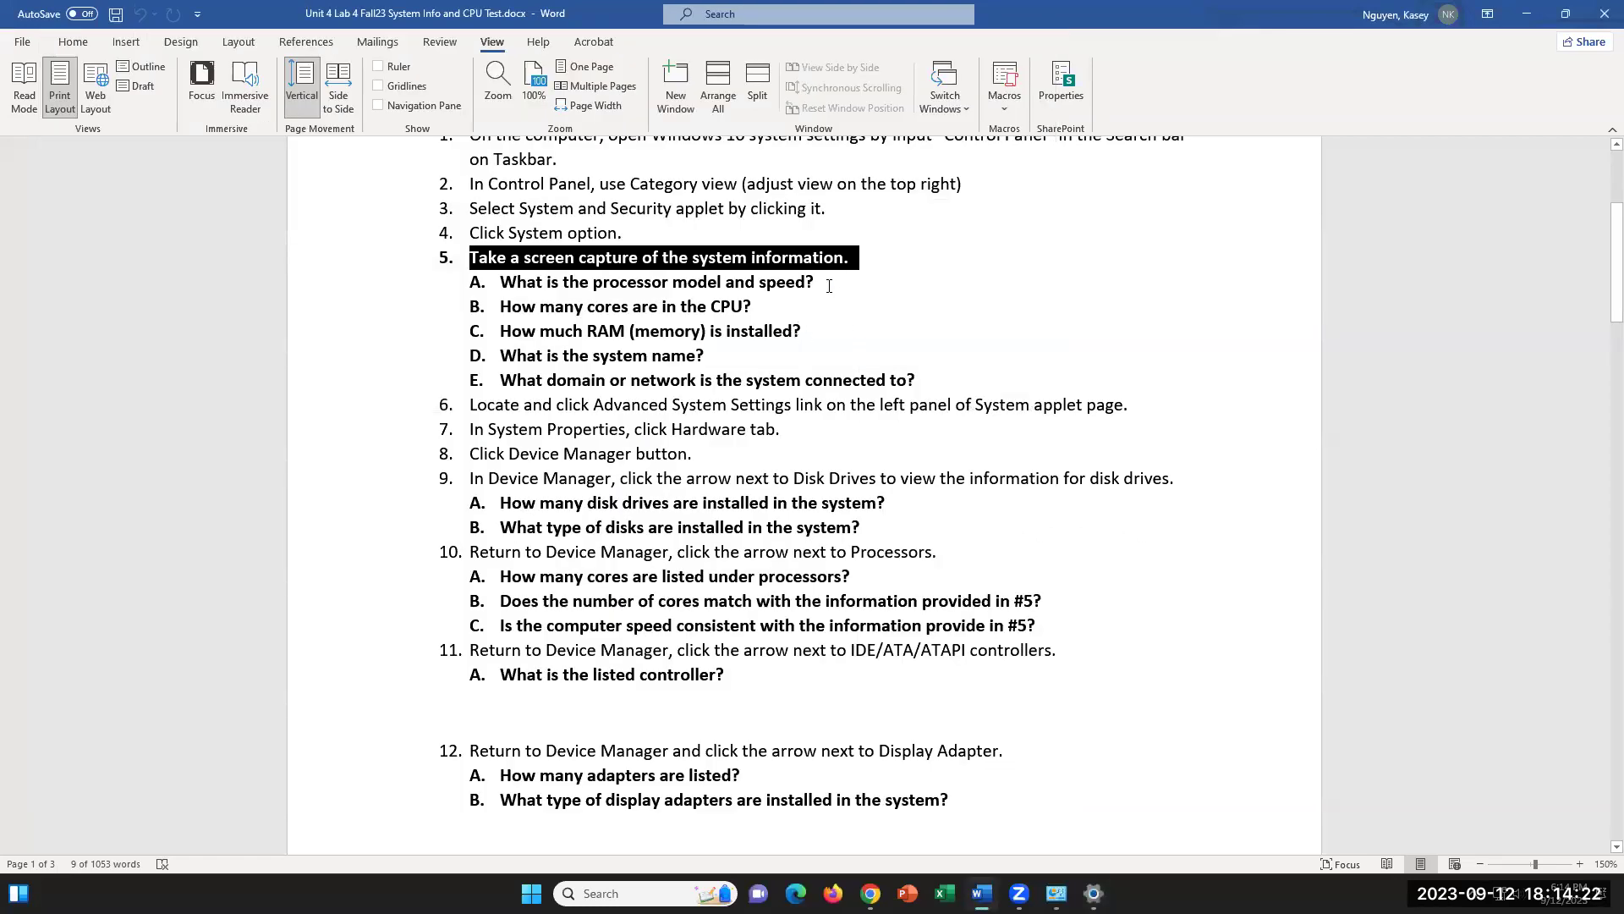
left_click(831, 287)
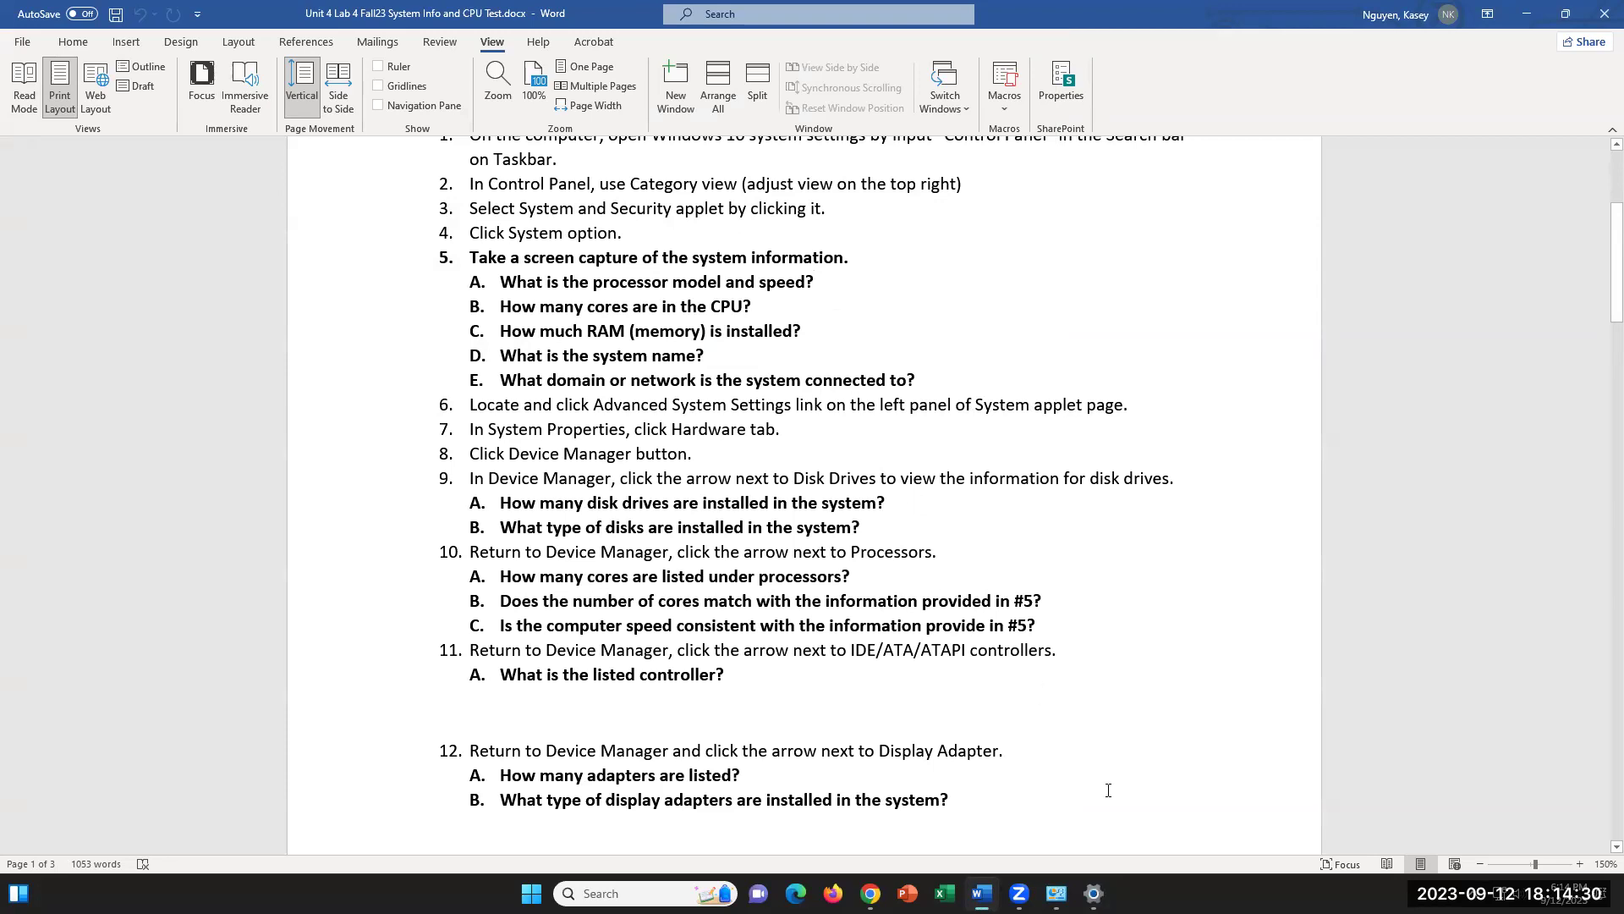
key("alt+Tab")
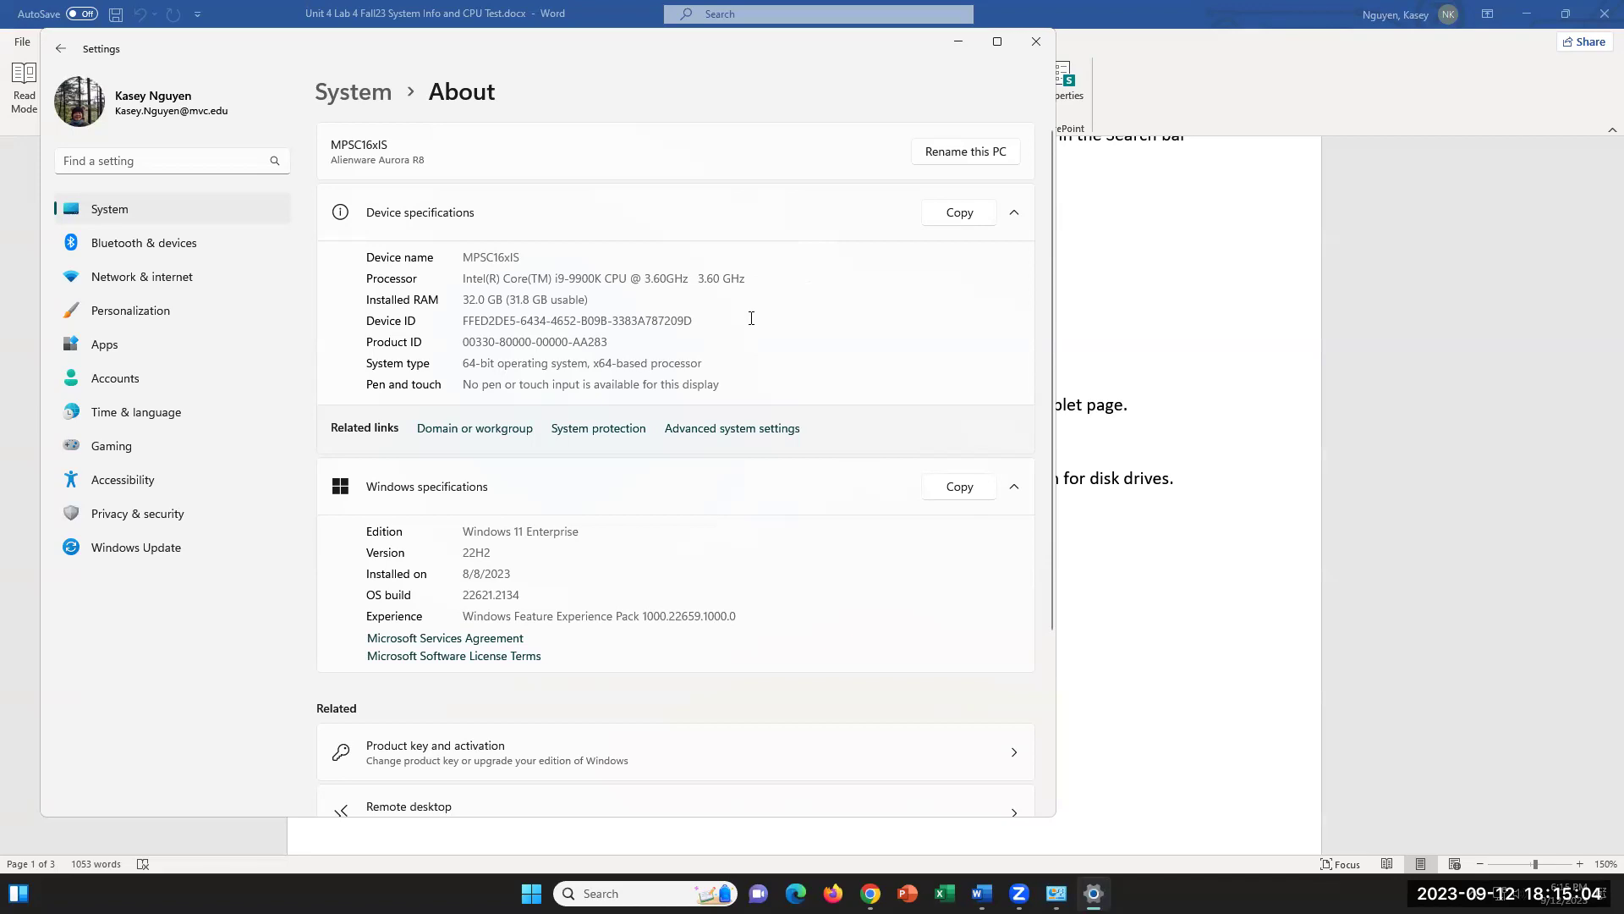
- Check question 5C about memory in the Word lab document, and examine the installed RAM entry on the Settings About page
left_click(1204, 480)
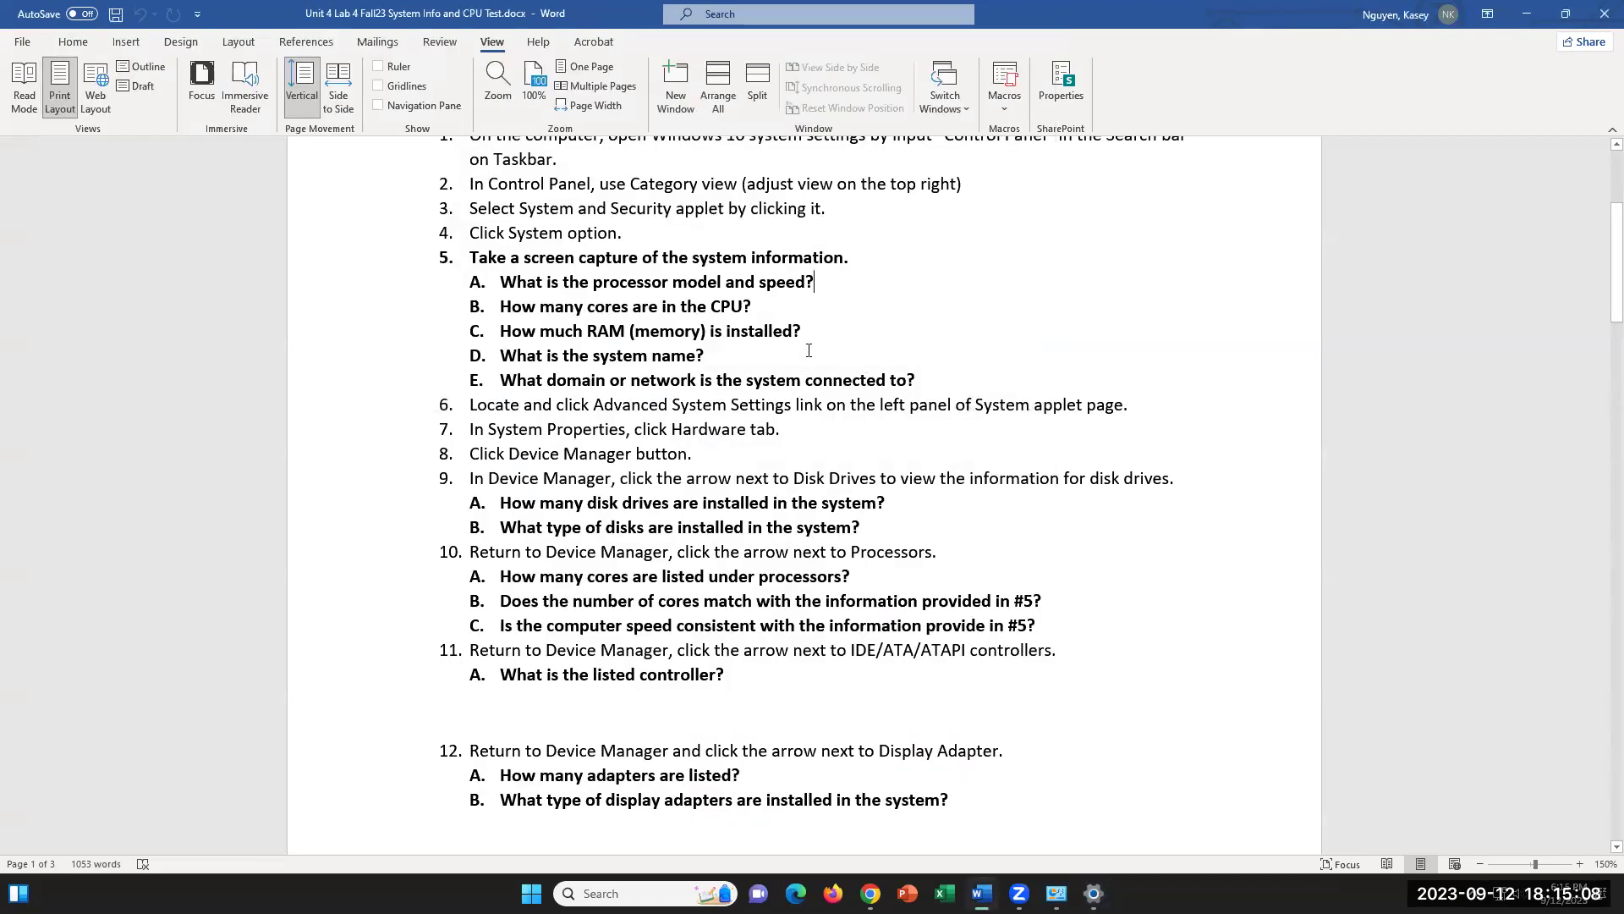
left_click_drag(804, 333, 540, 333)
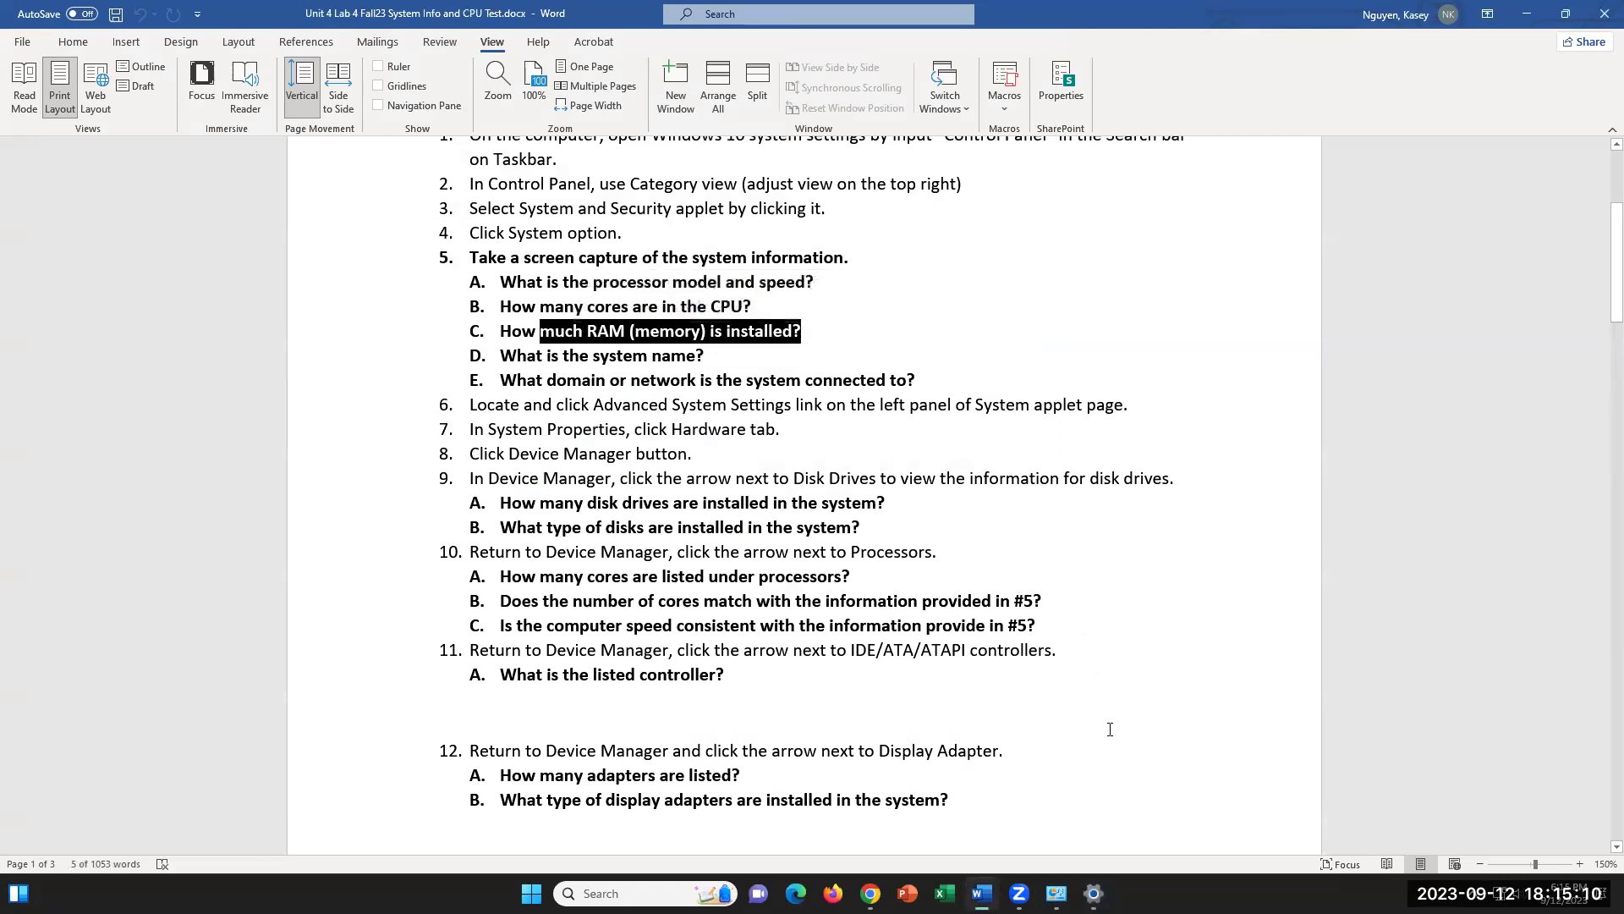
left_click(1094, 893)
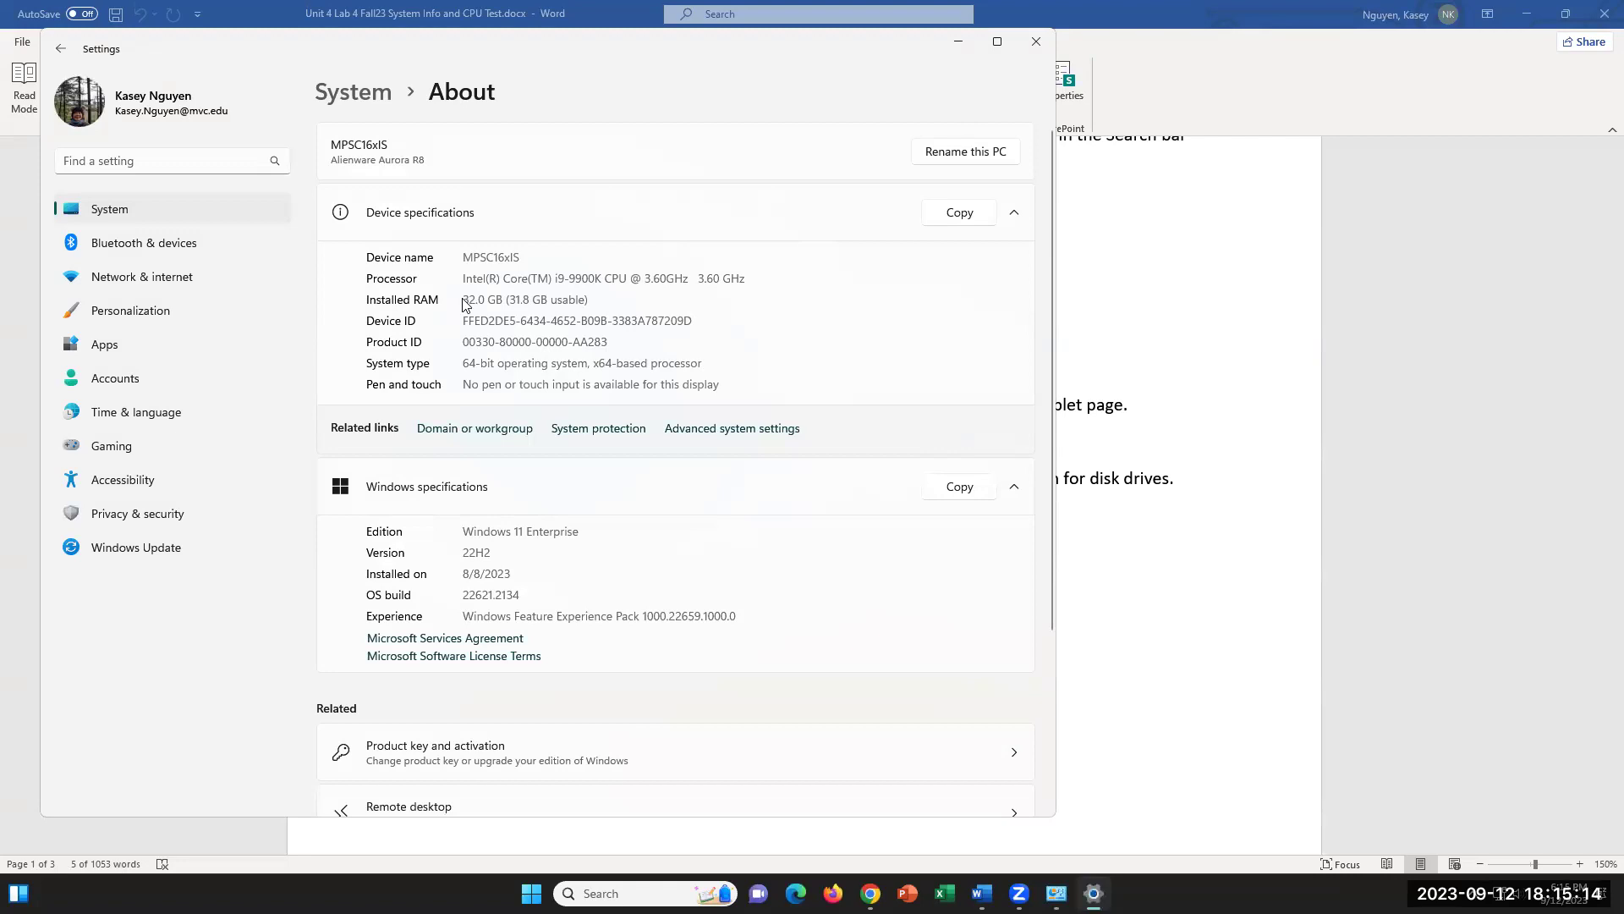
left_click_drag(595, 298, 513, 304)
left_click(640, 294)
left_click_drag(606, 307, 452, 302)
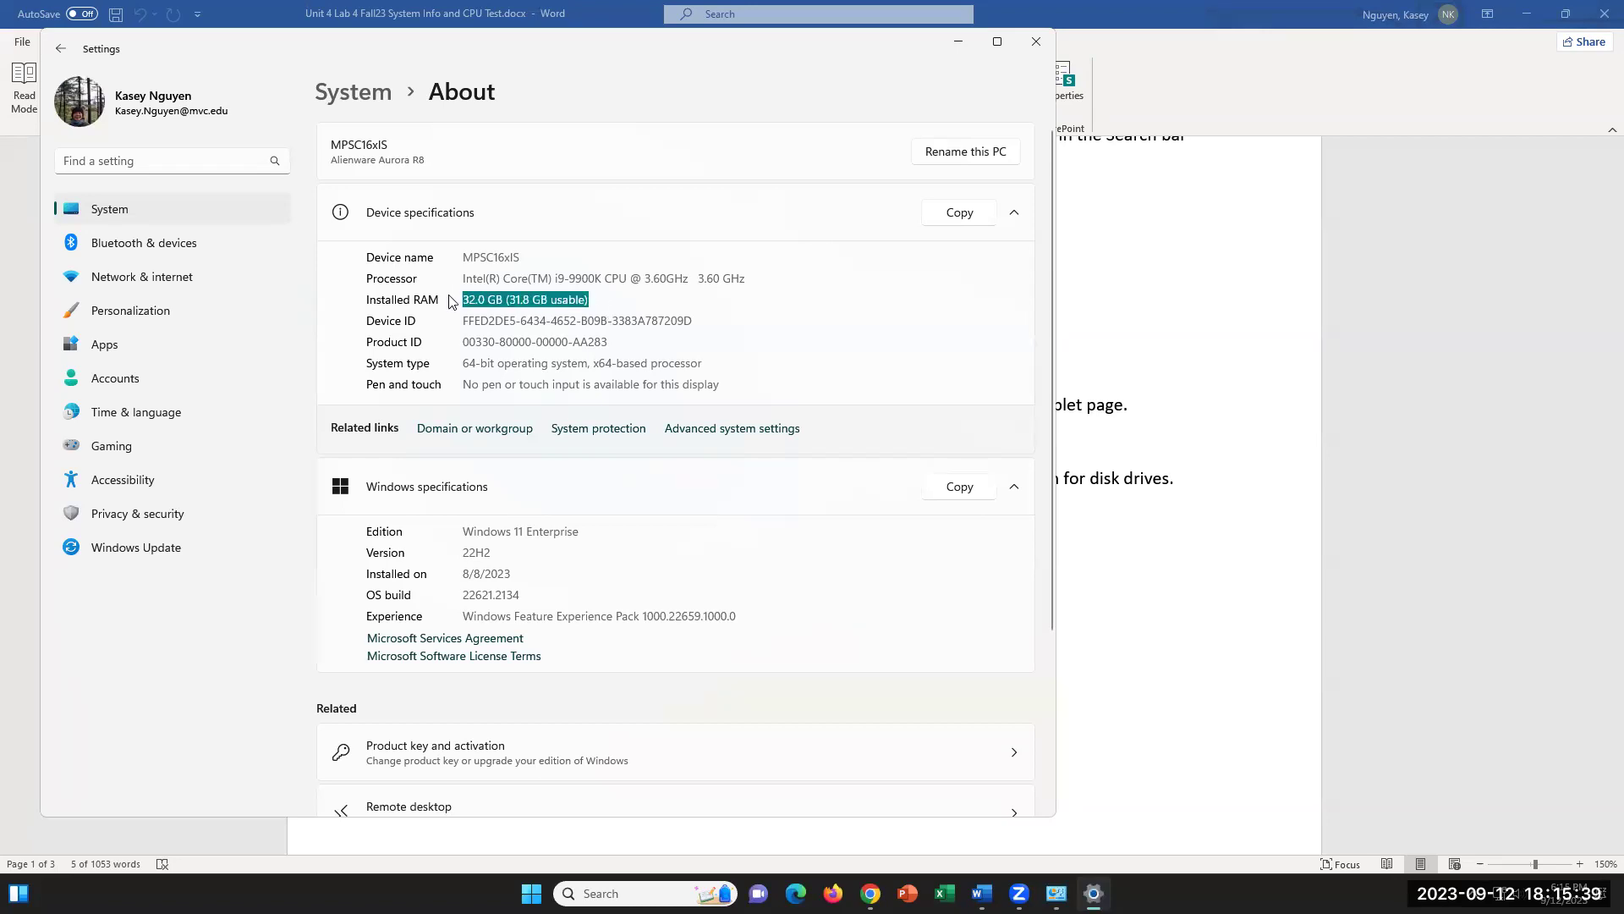
left_click(629, 307)
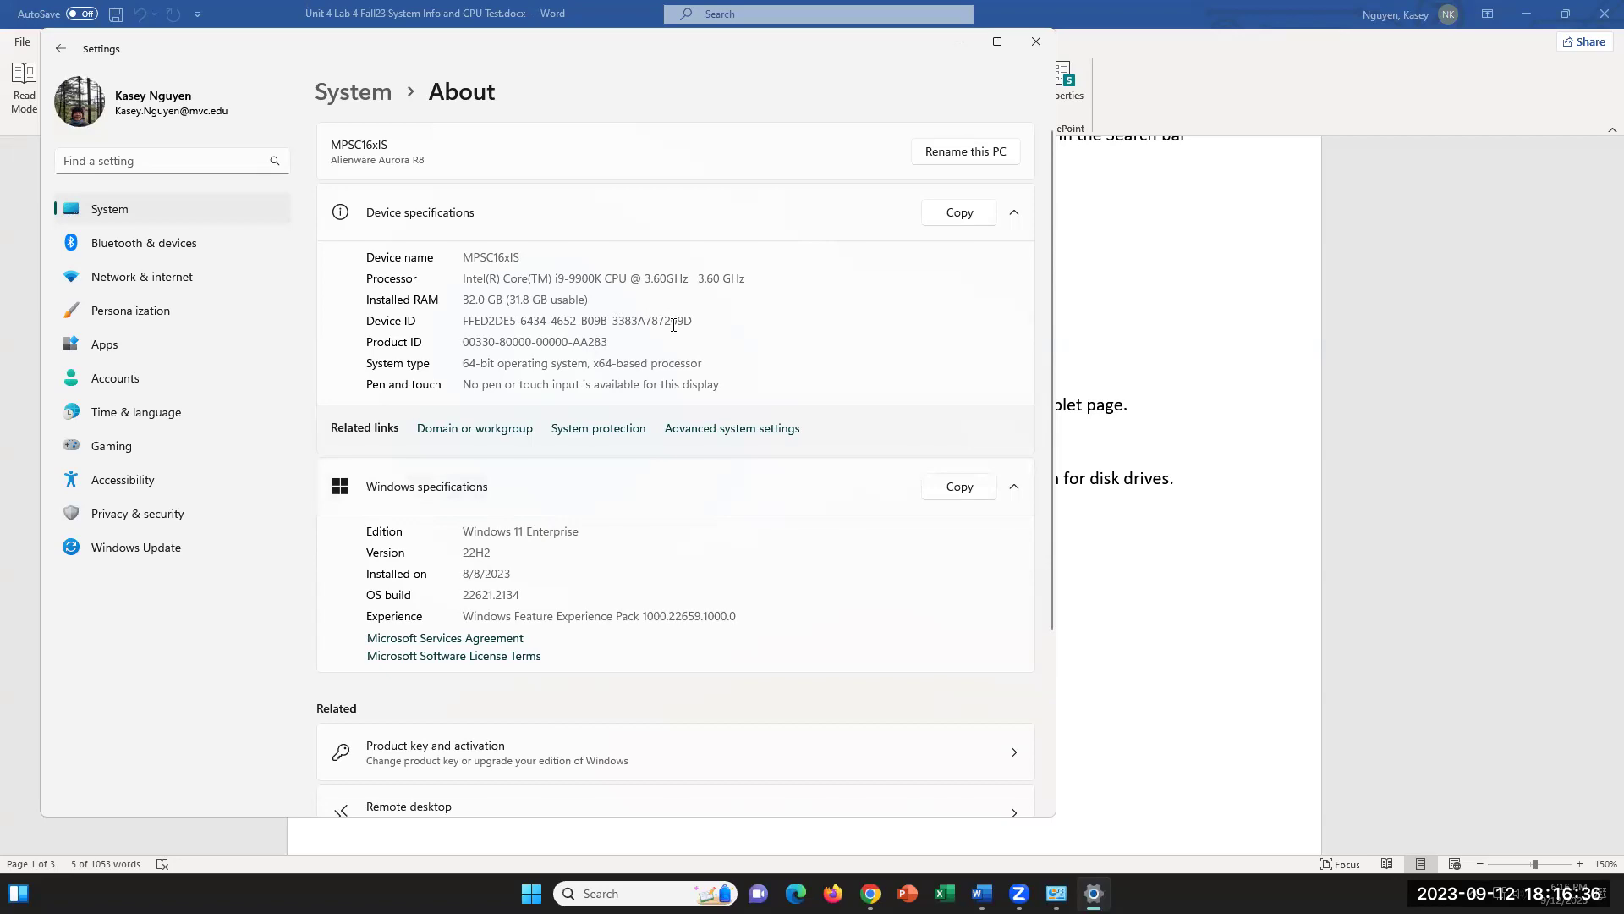
- Check question 5D about the system name in the Word lab document, and return to the About page in Settings
left_click(1087, 397)
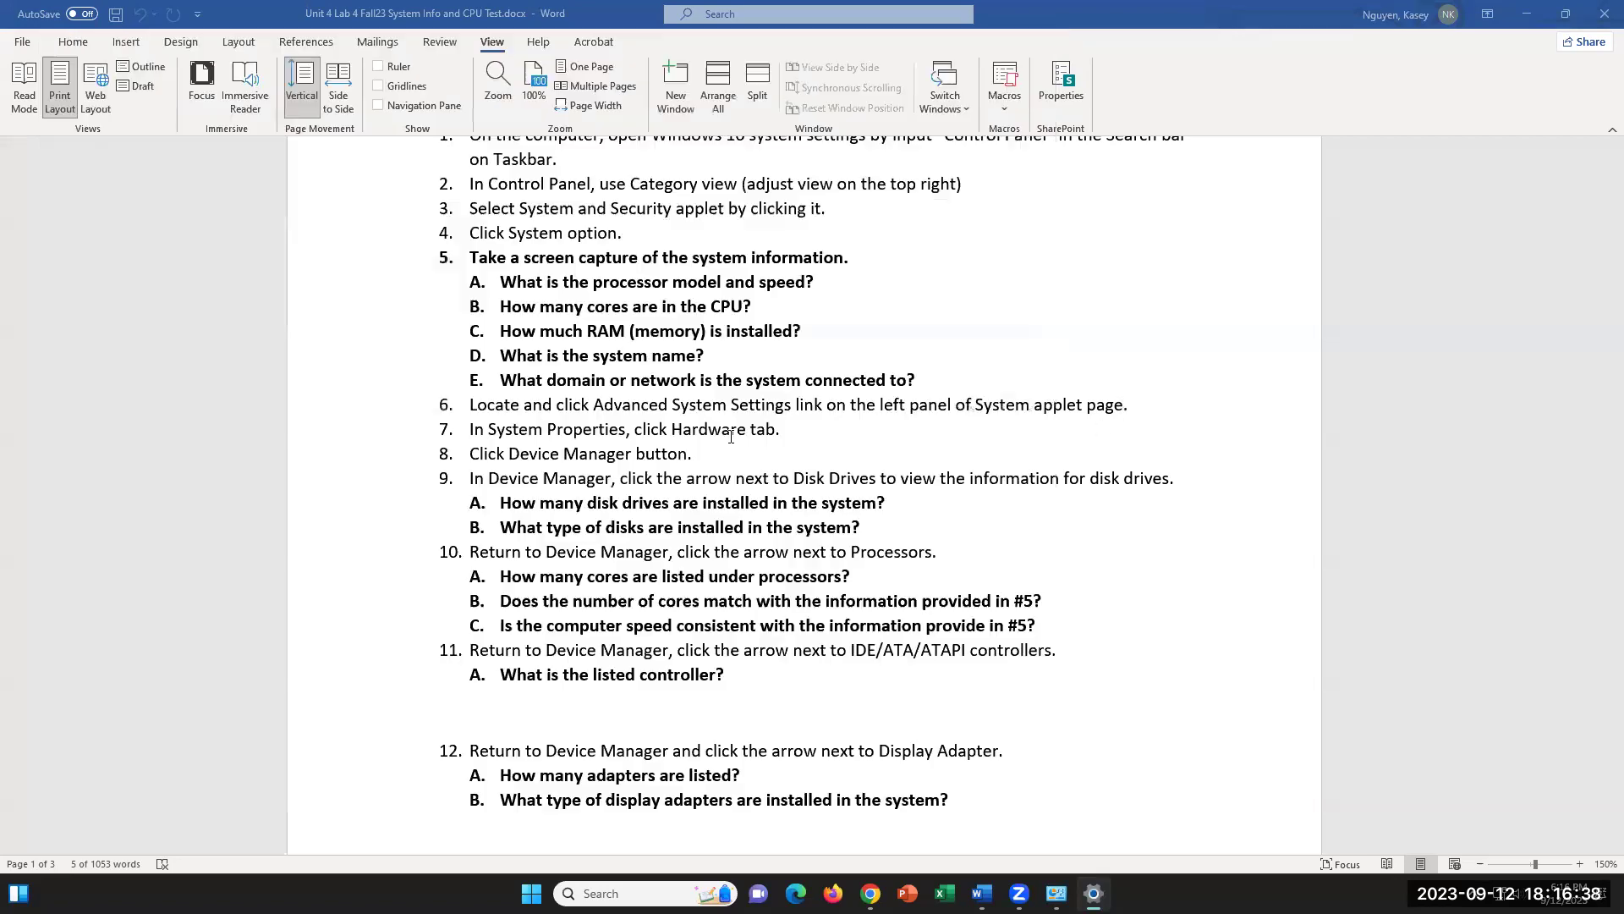
left_click_drag(707, 355, 589, 353)
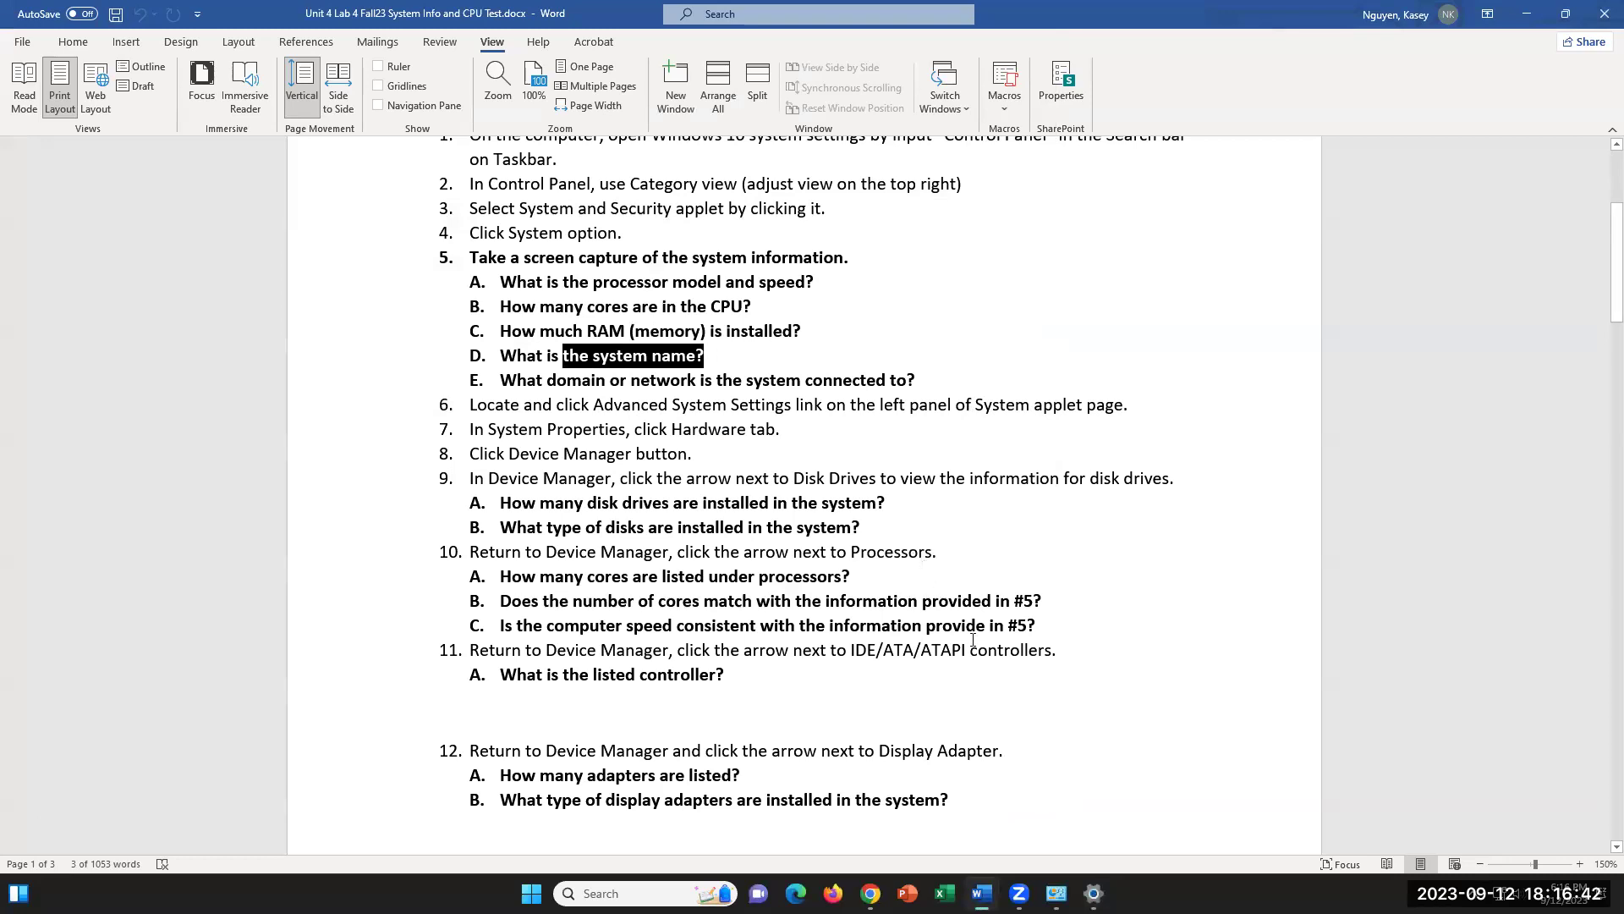
left_click(1094, 893)
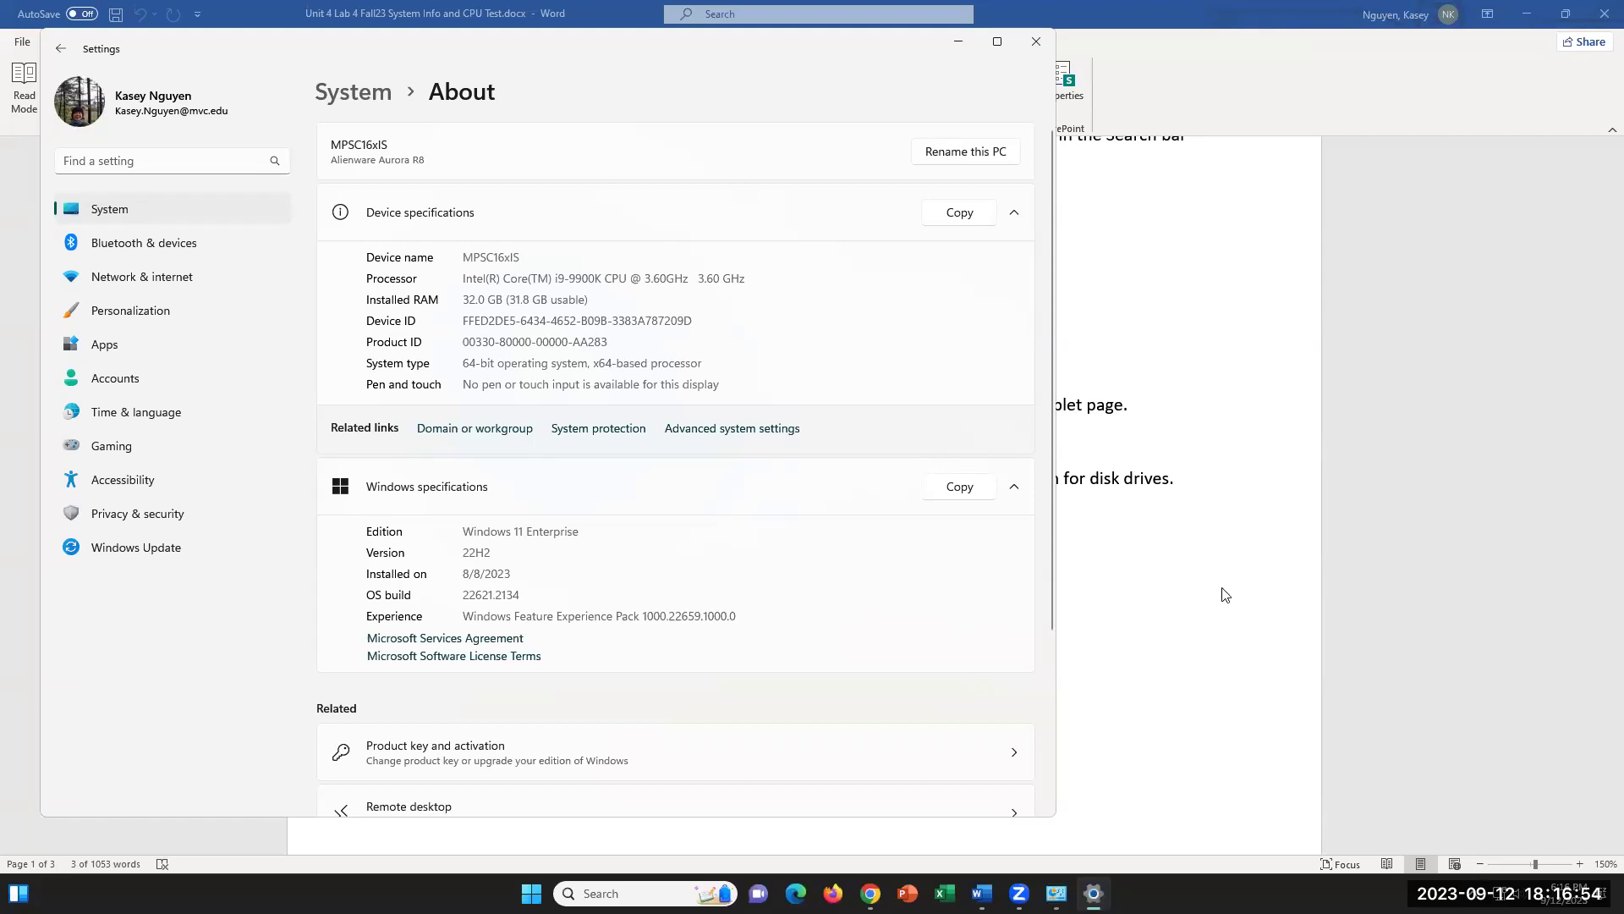
key("alt+Tab")
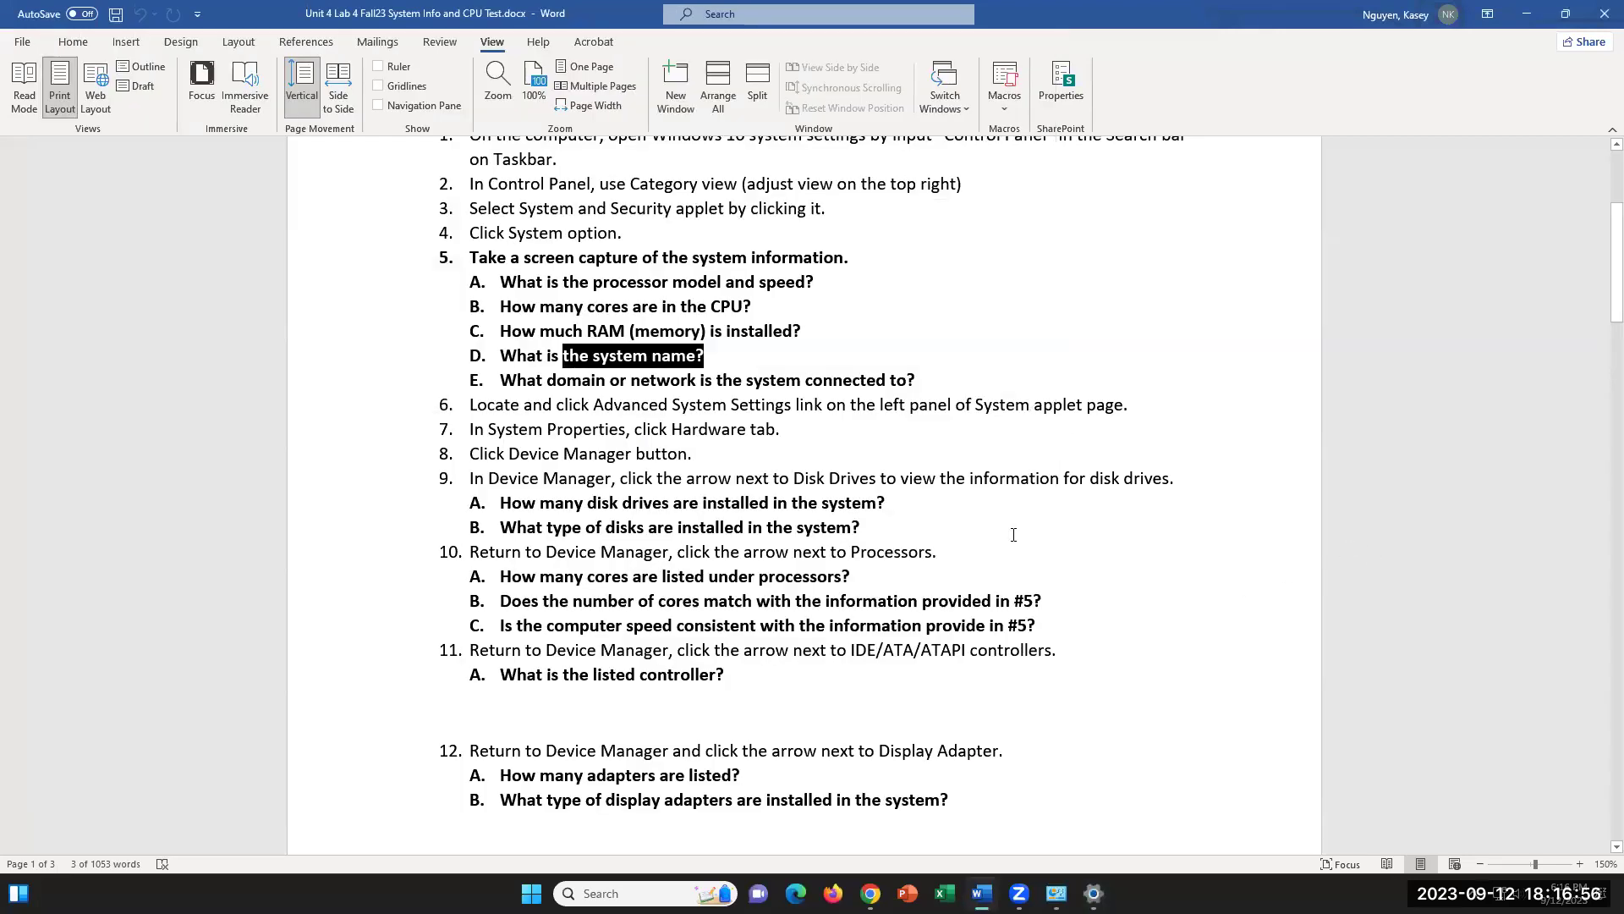
key("alt+Tab")
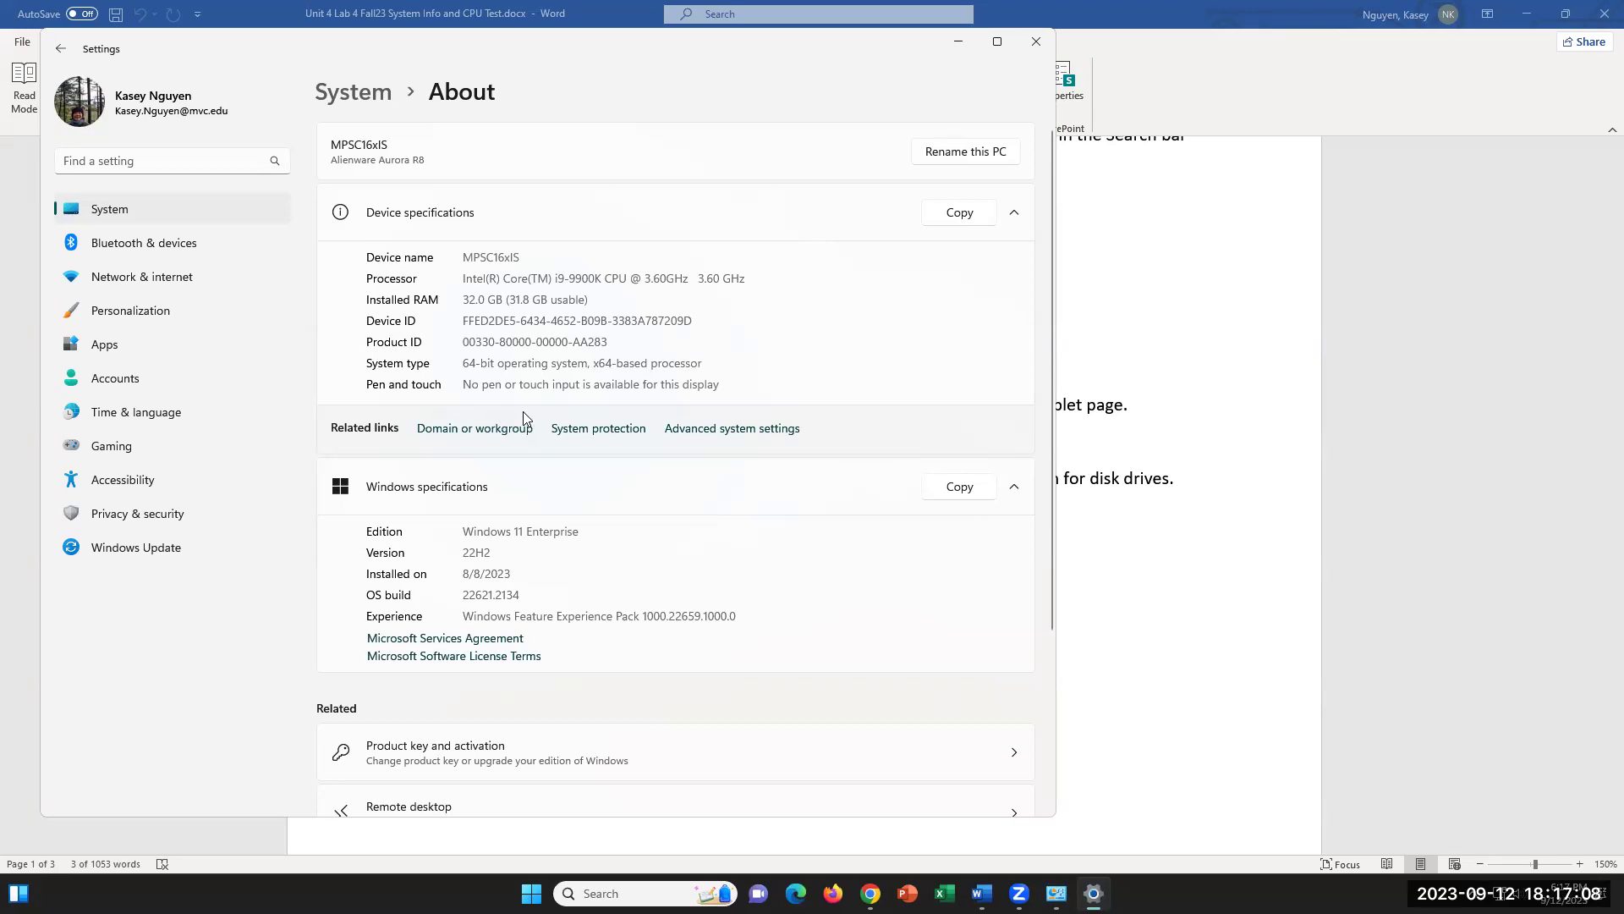
- Try to open the domain or workgroup settings and the advanced system settings from the About page
left_click(447, 430)
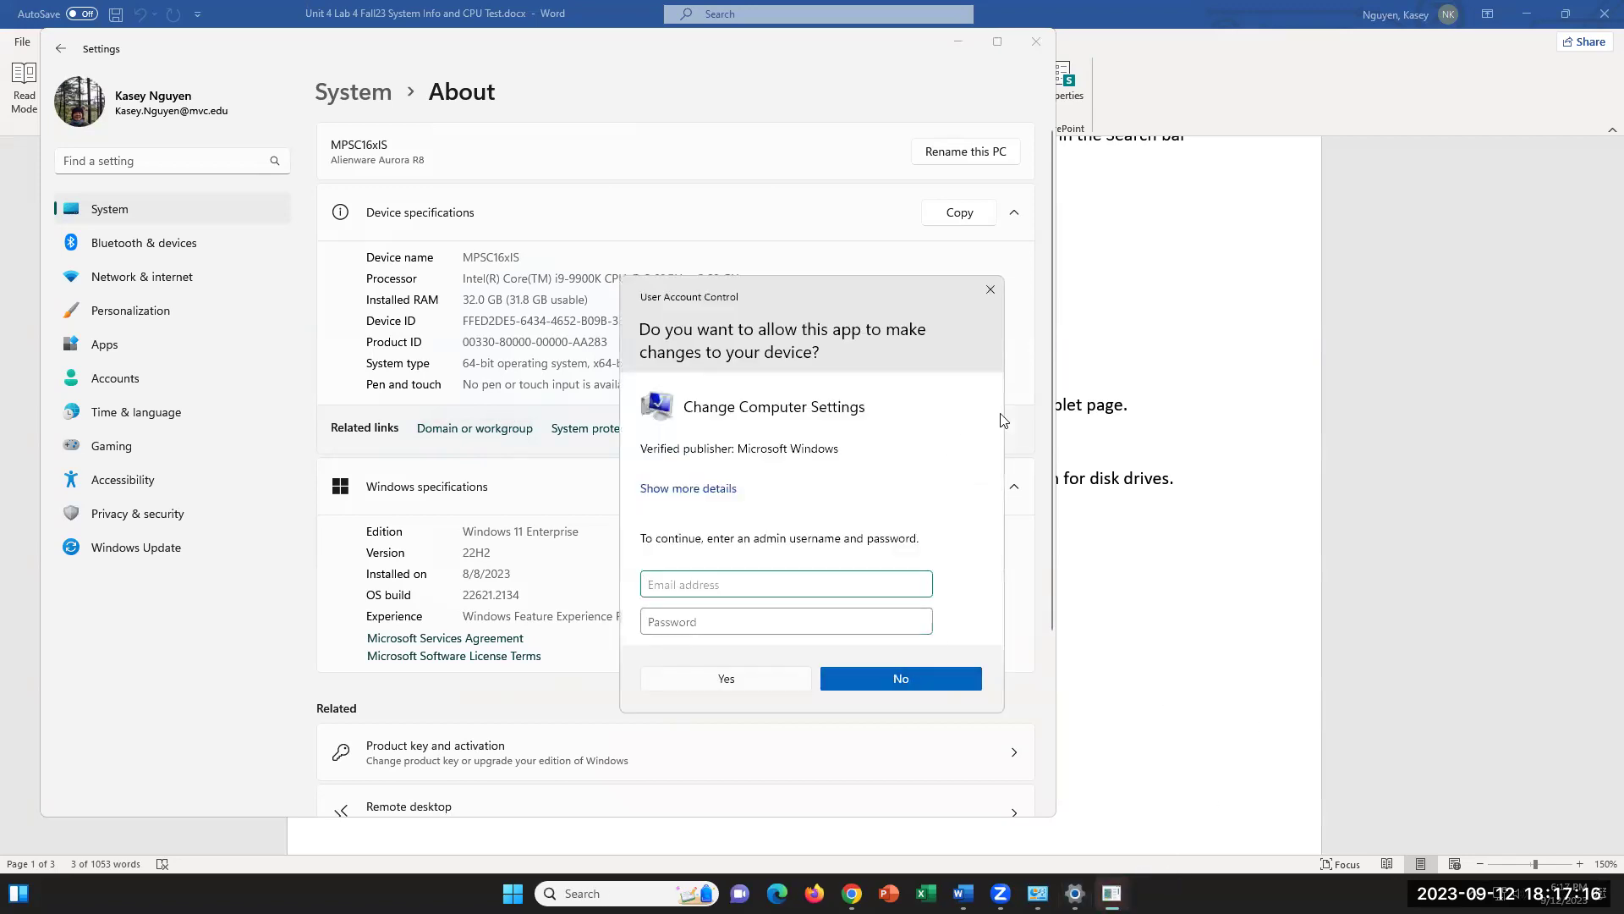
left_click(988, 291)
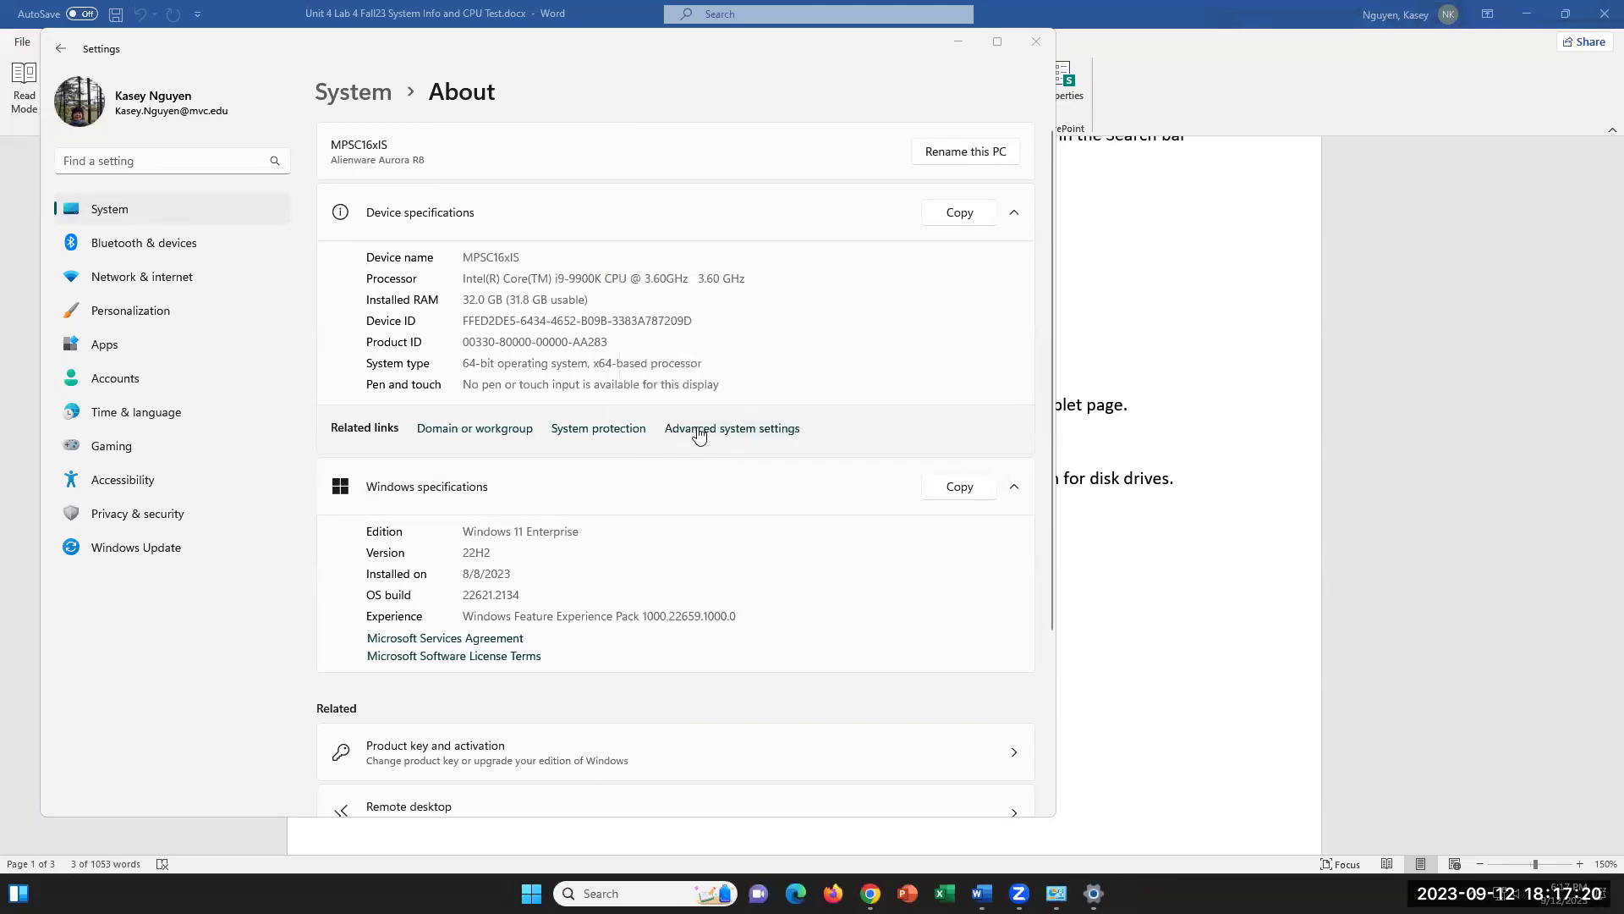
left_click(738, 429)
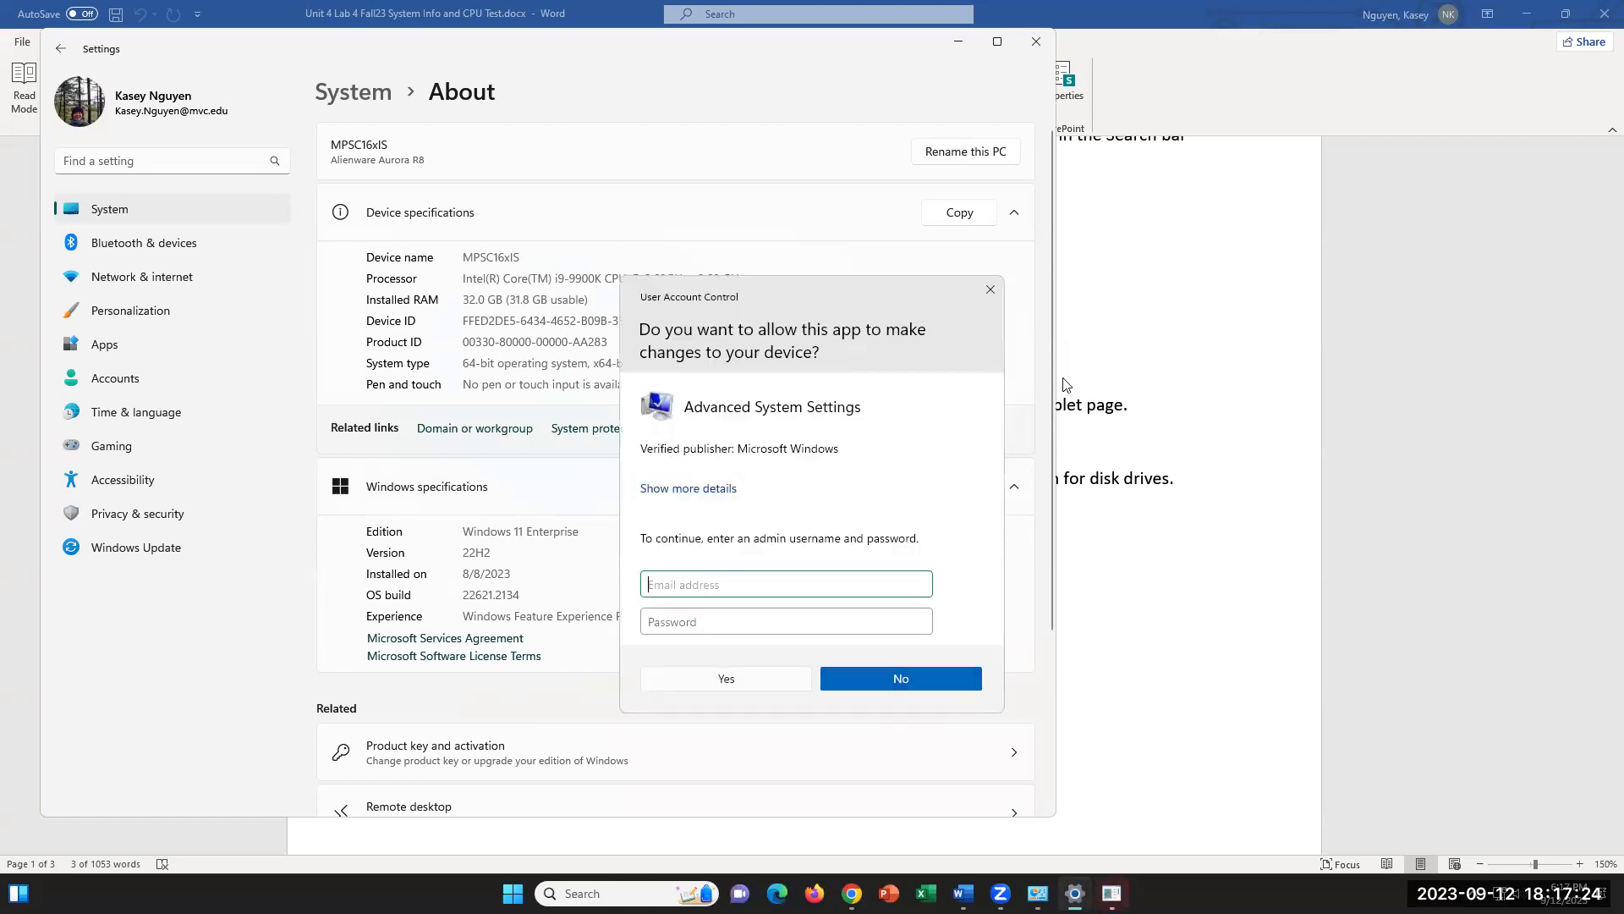
left_click(991, 291)
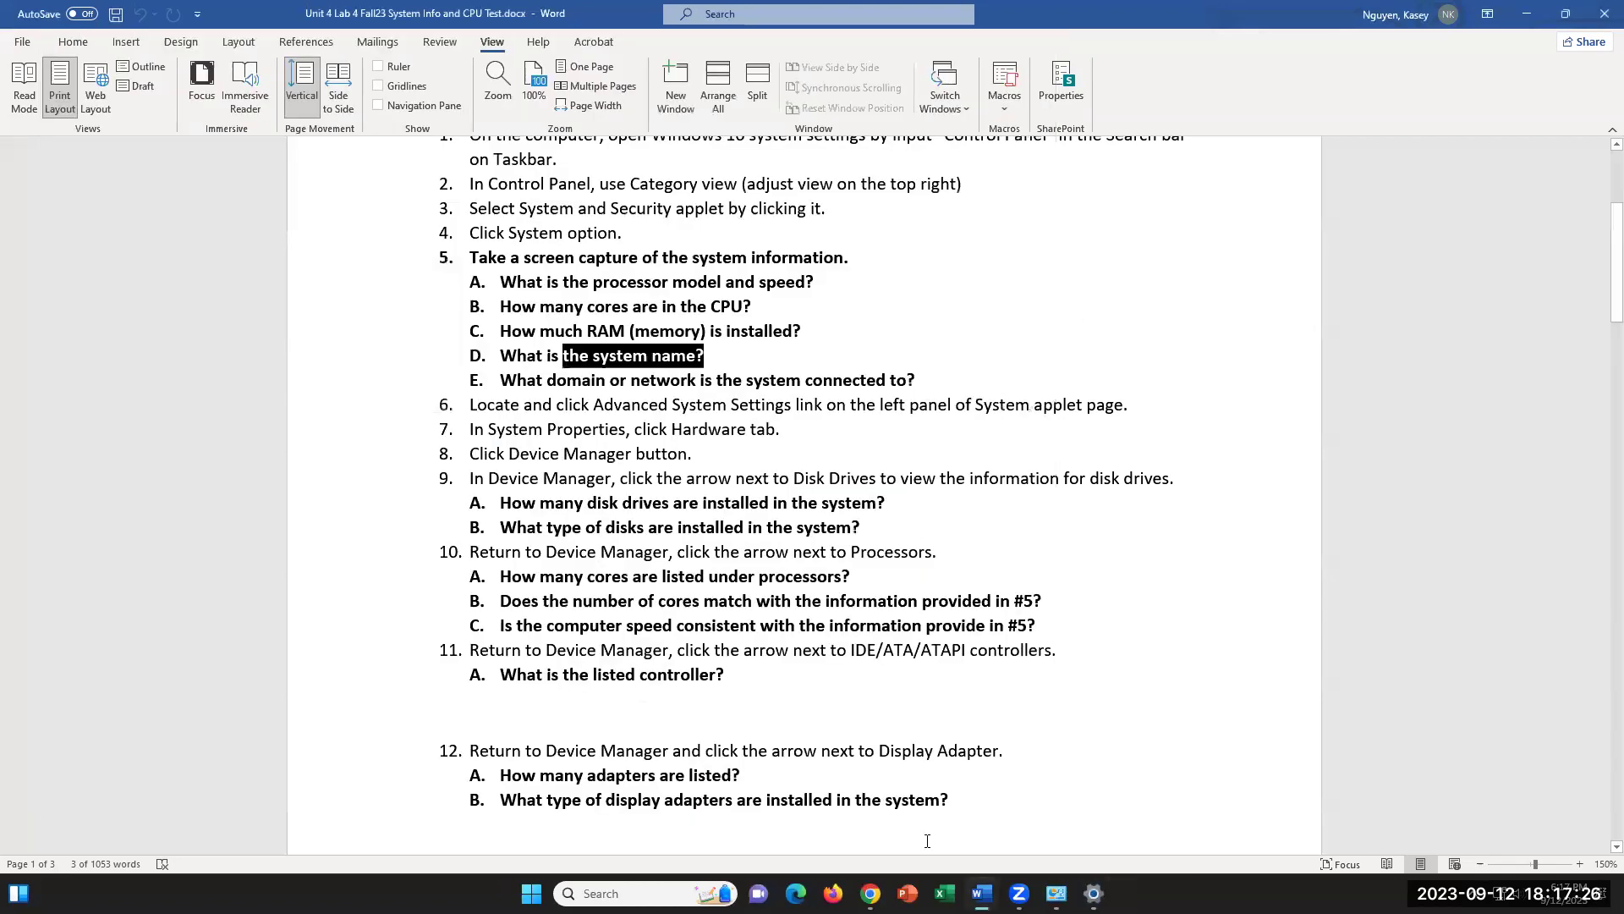
left_click(1093, 894)
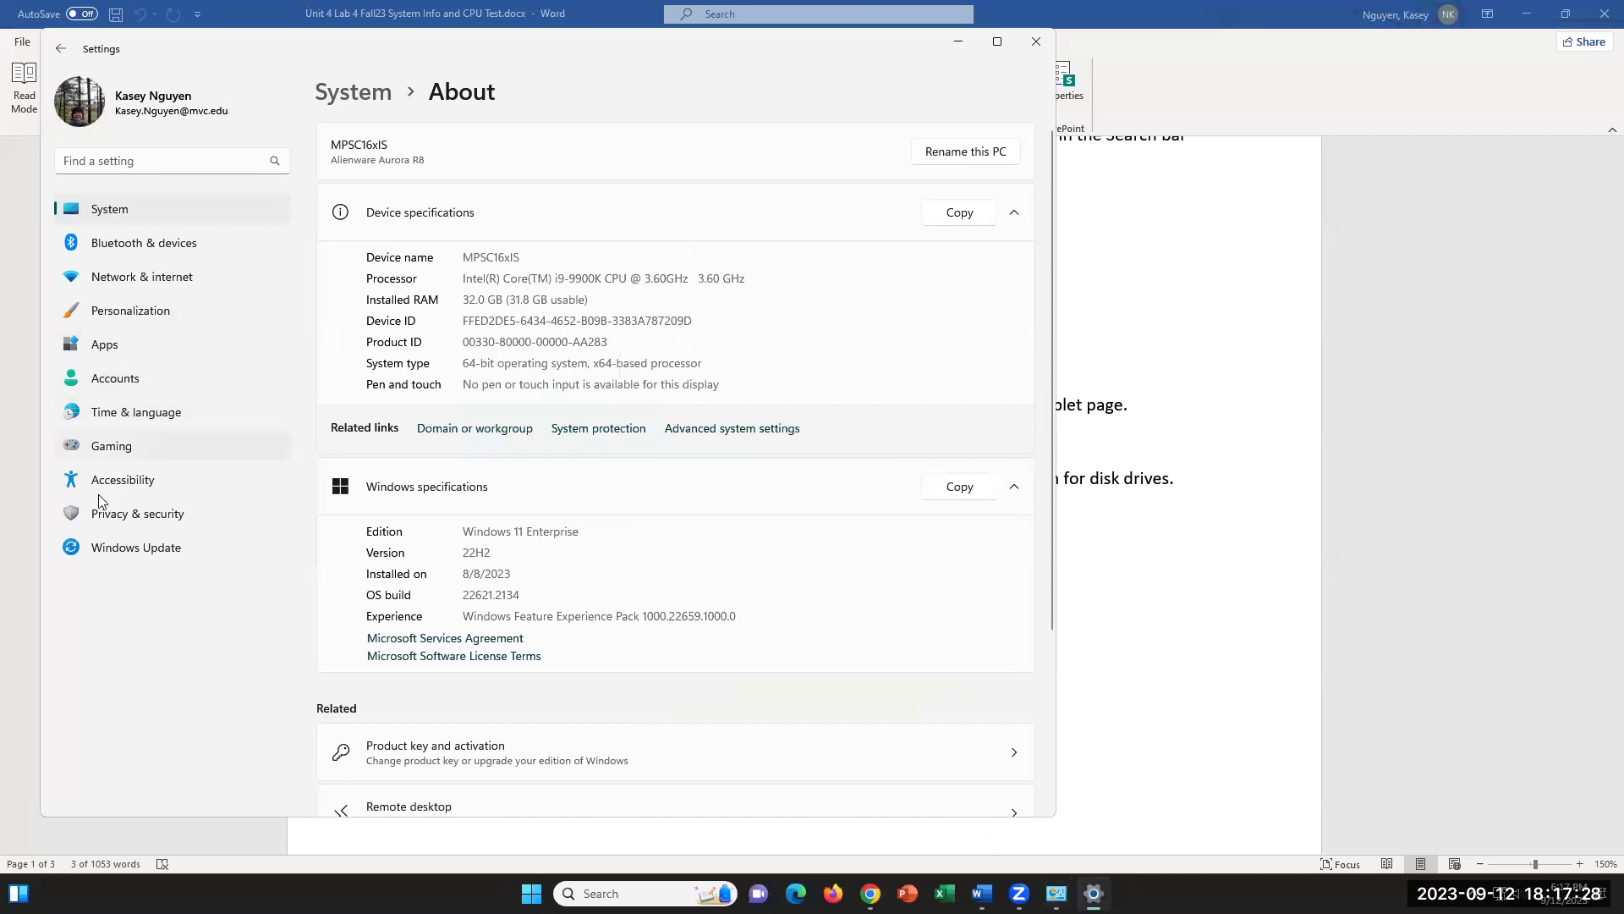
- Look through the Network & internet settings and the Wi-Fi hardware properties for the network connection
left_click(174, 279)
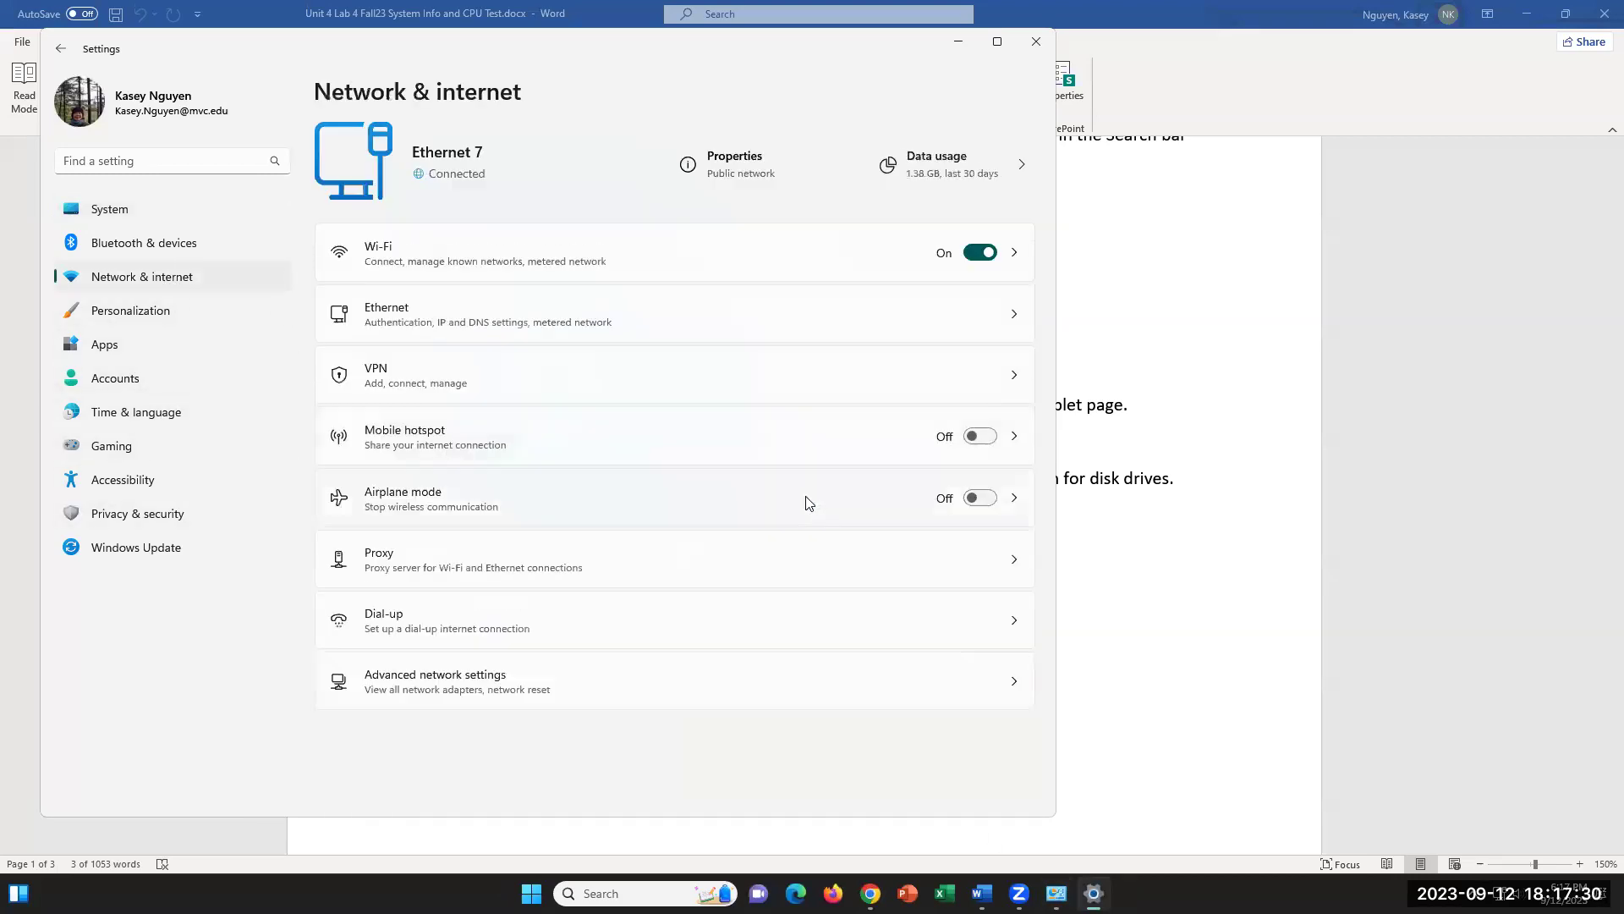
left_click(440, 271)
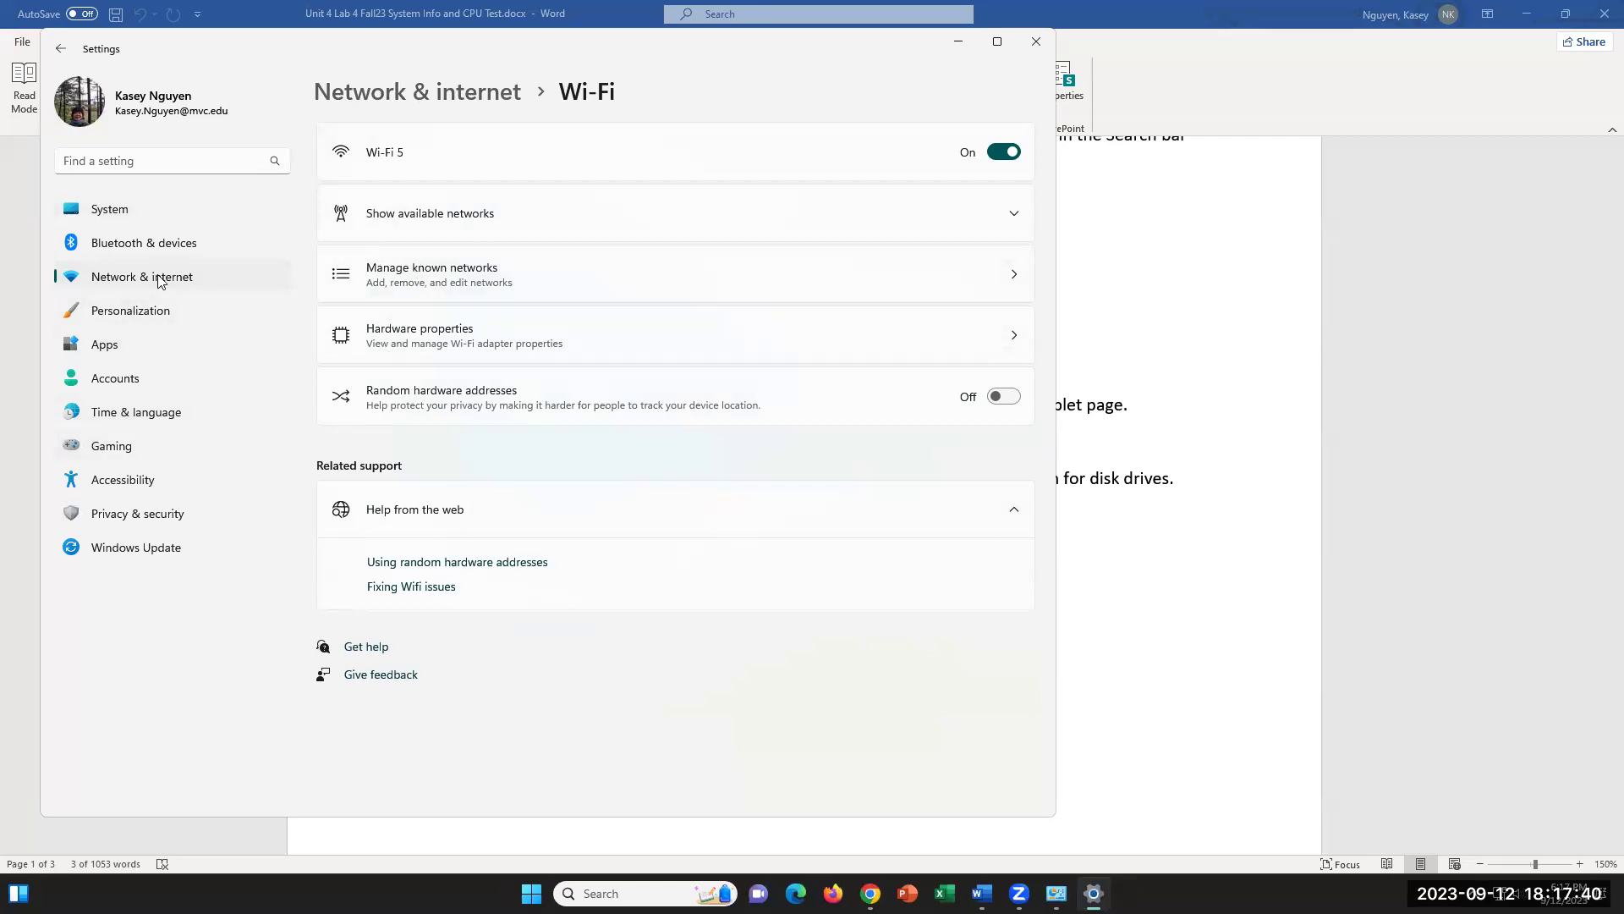
left_click(376, 337)
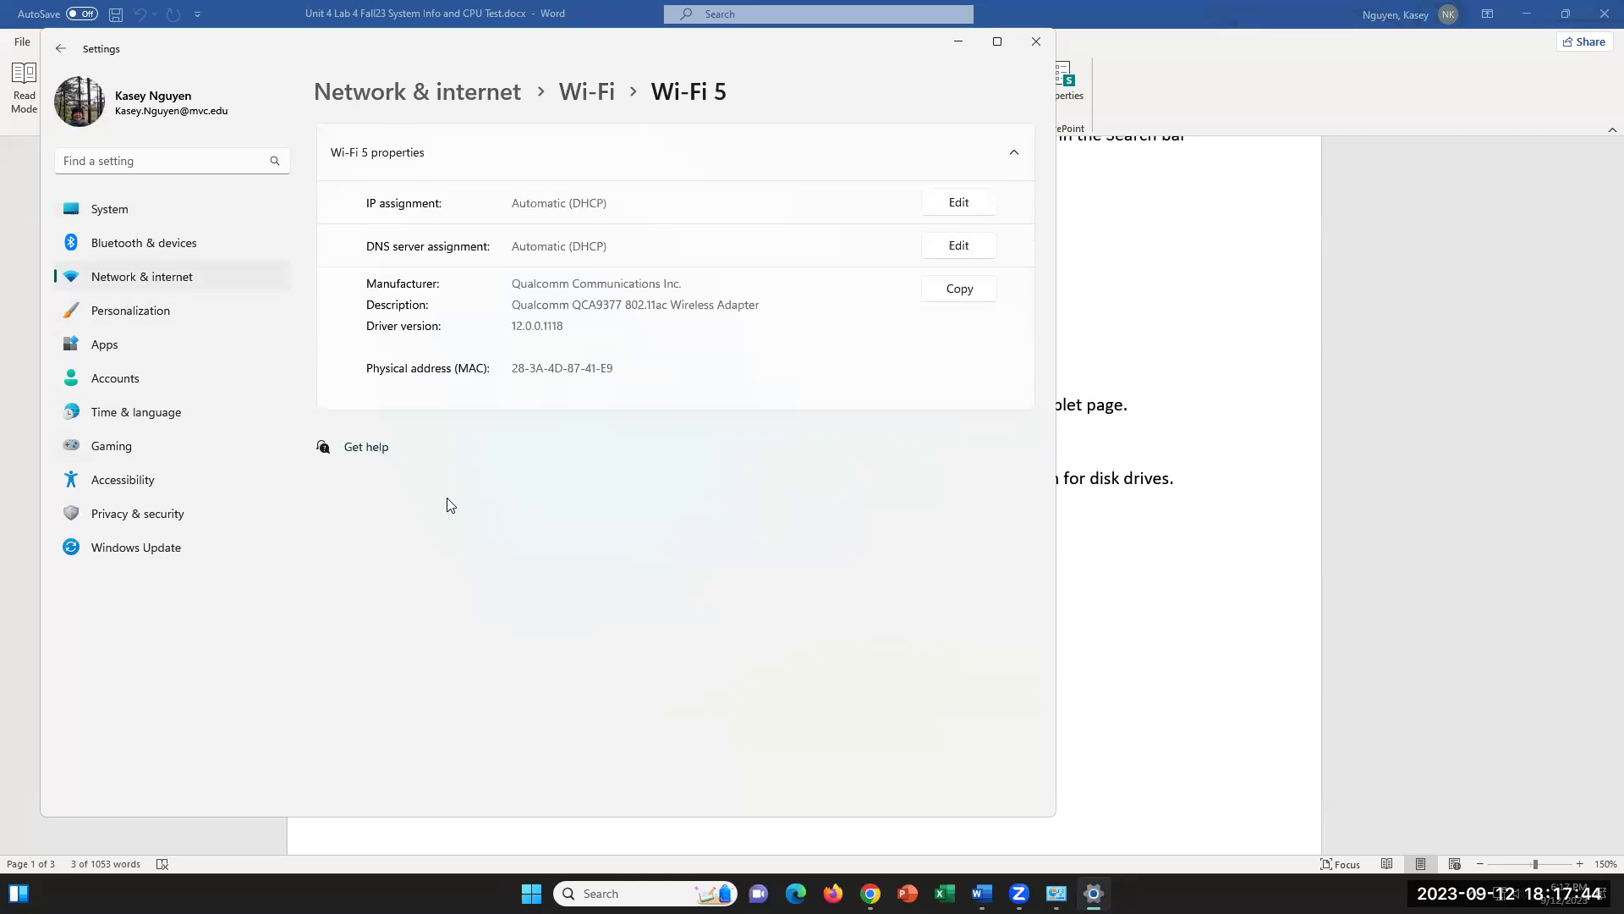
- Reopen the System About page through "See the name of this computer" in Control Panel's System and Security category
left_click(134, 225)
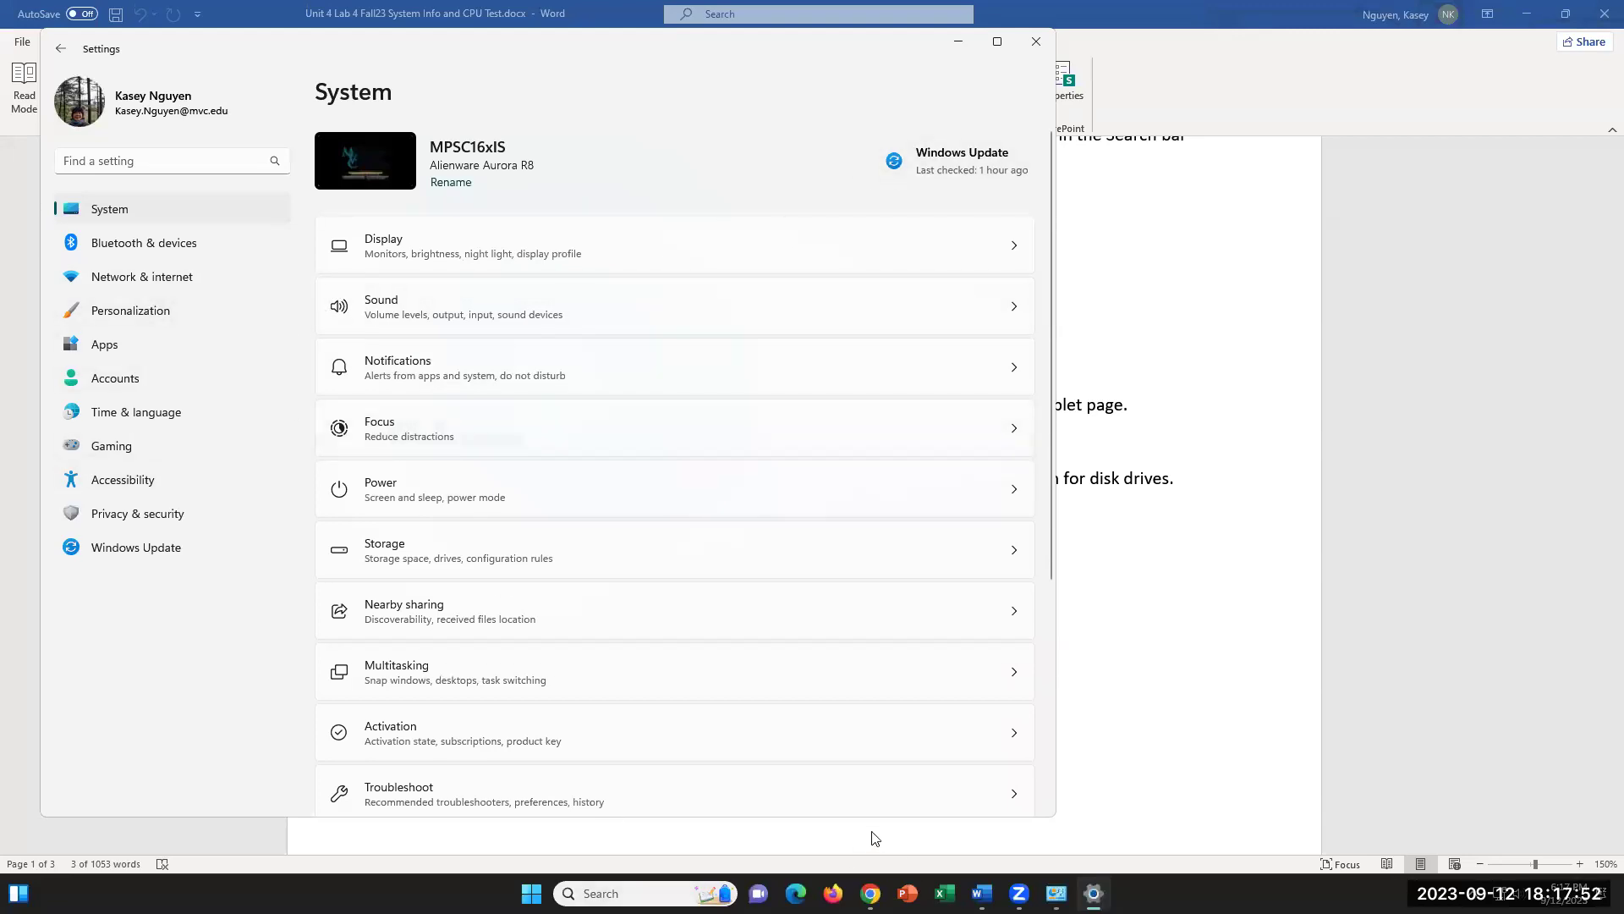
left_click(1057, 893)
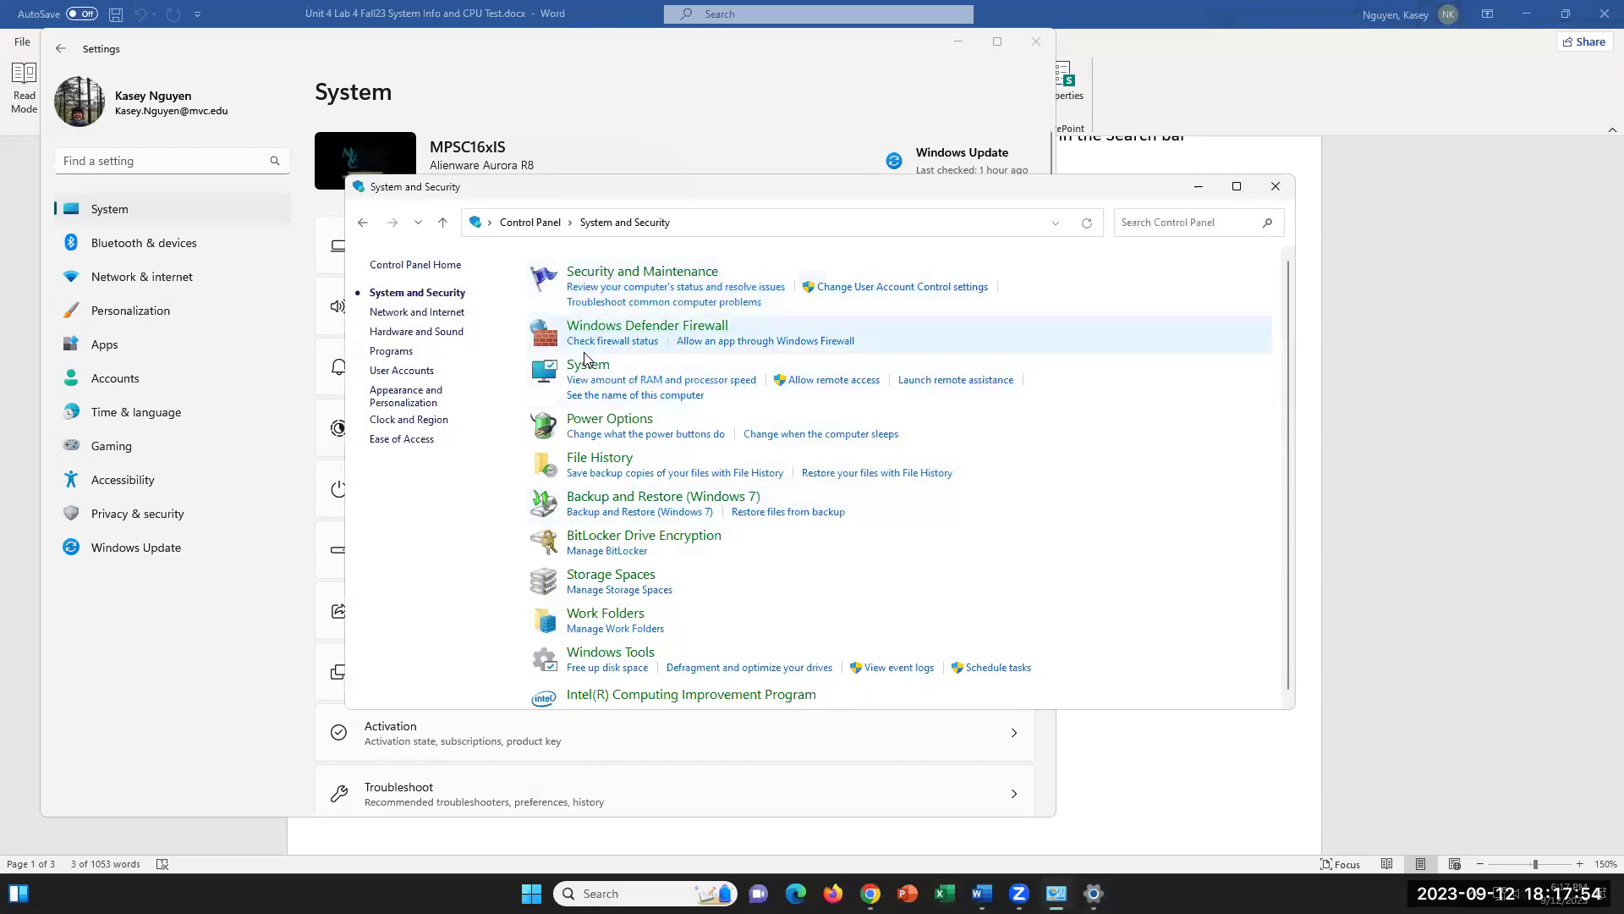
left_click(634, 396)
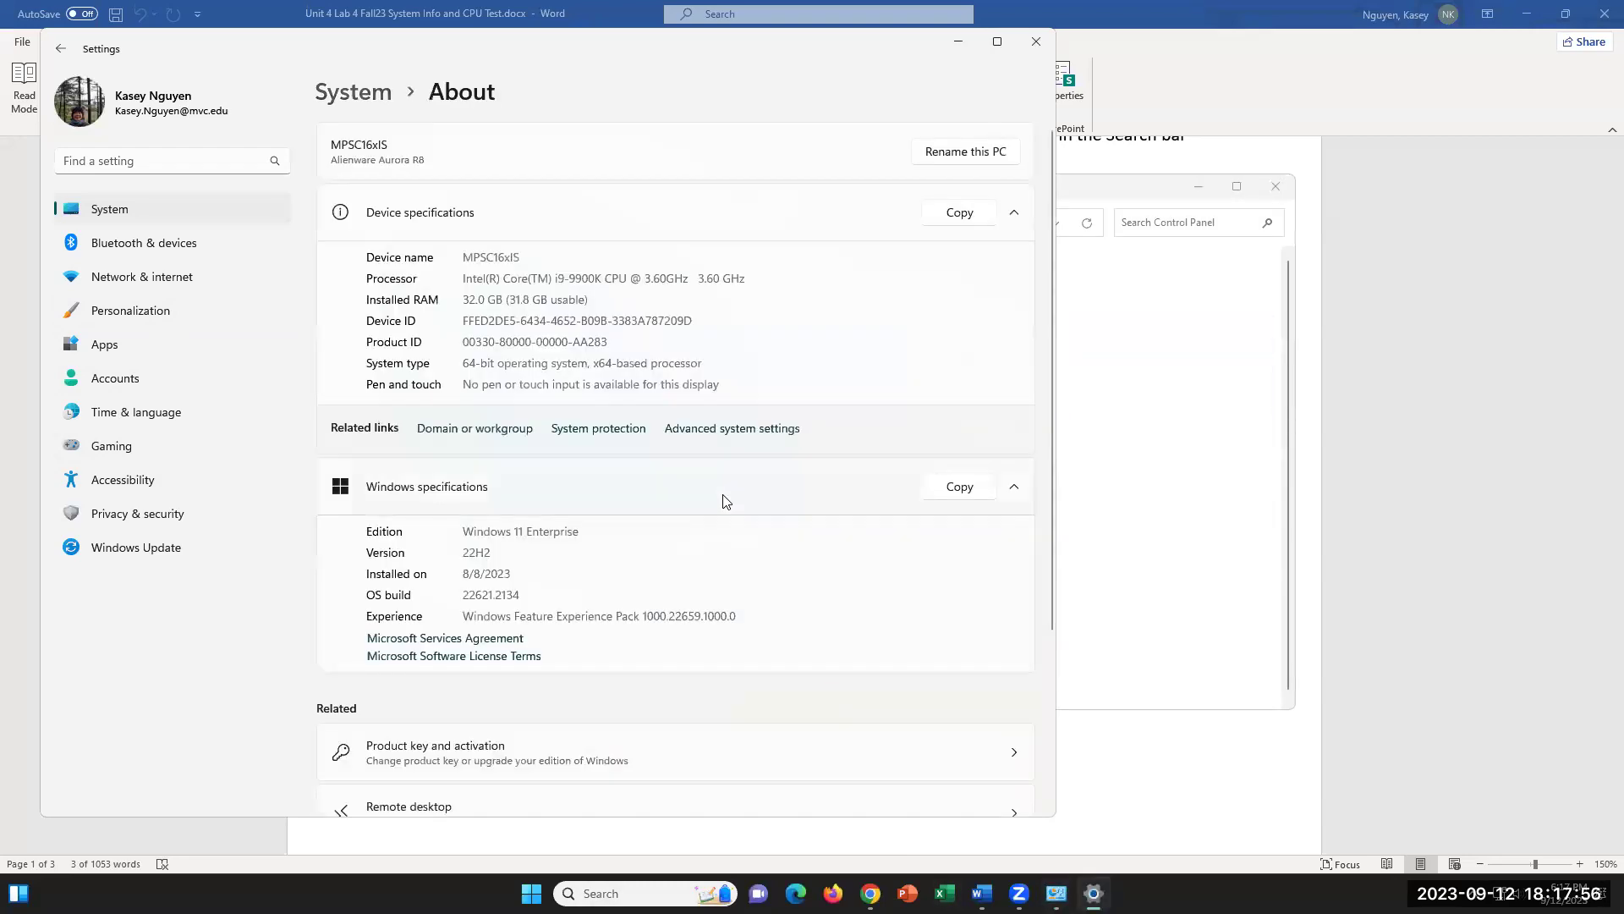
scroll(723, 500, "down", 2)
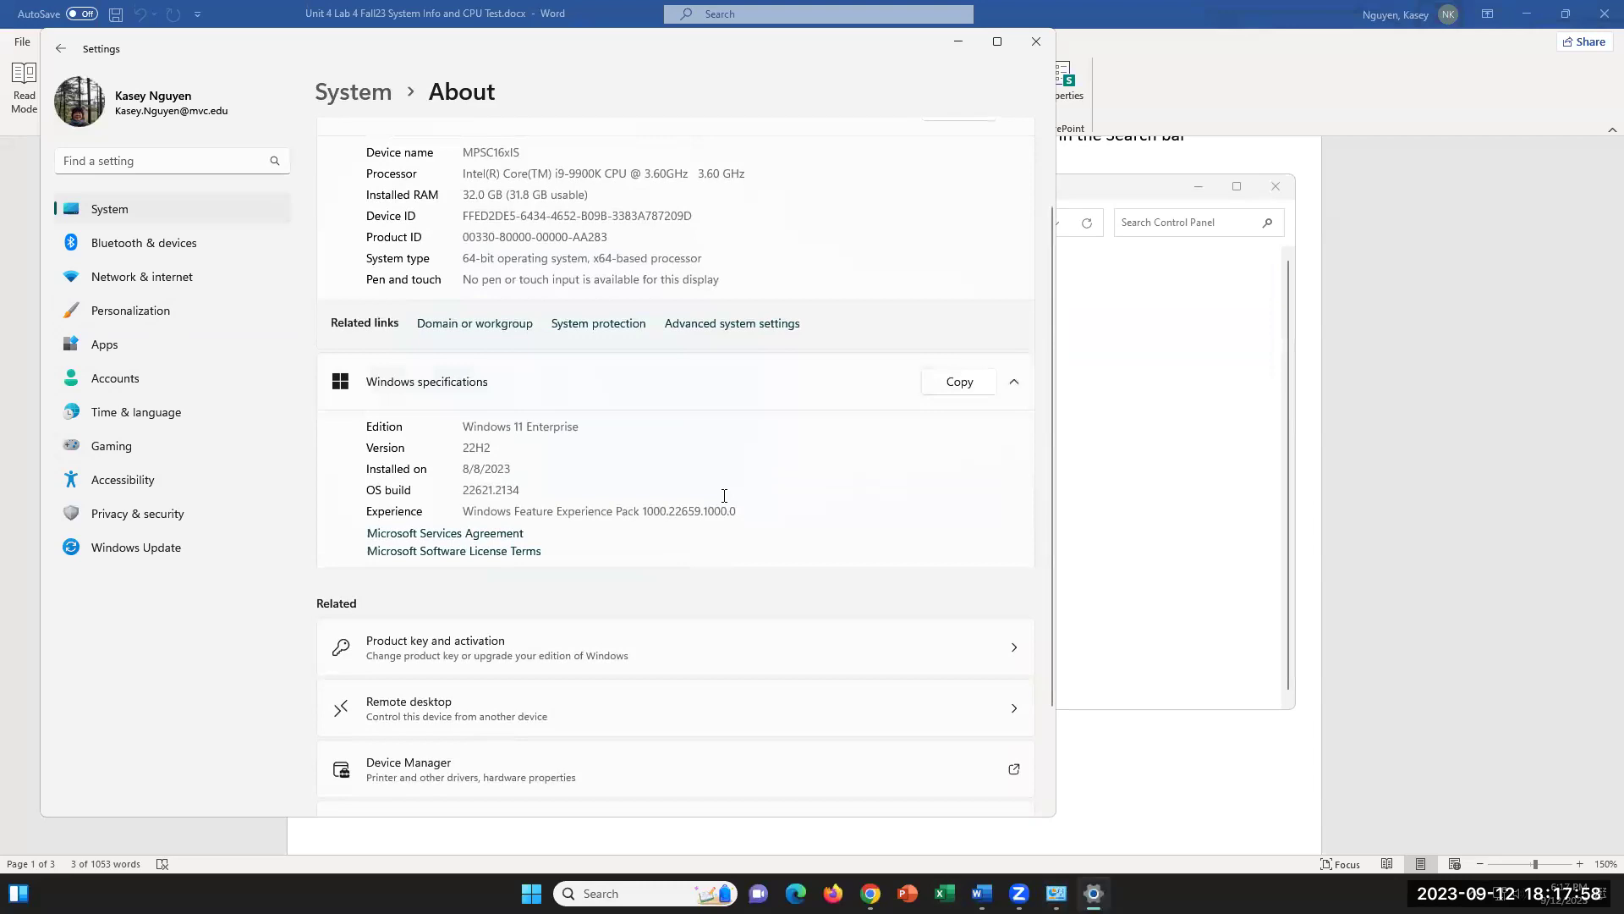
scroll(723, 498, "up", 2)
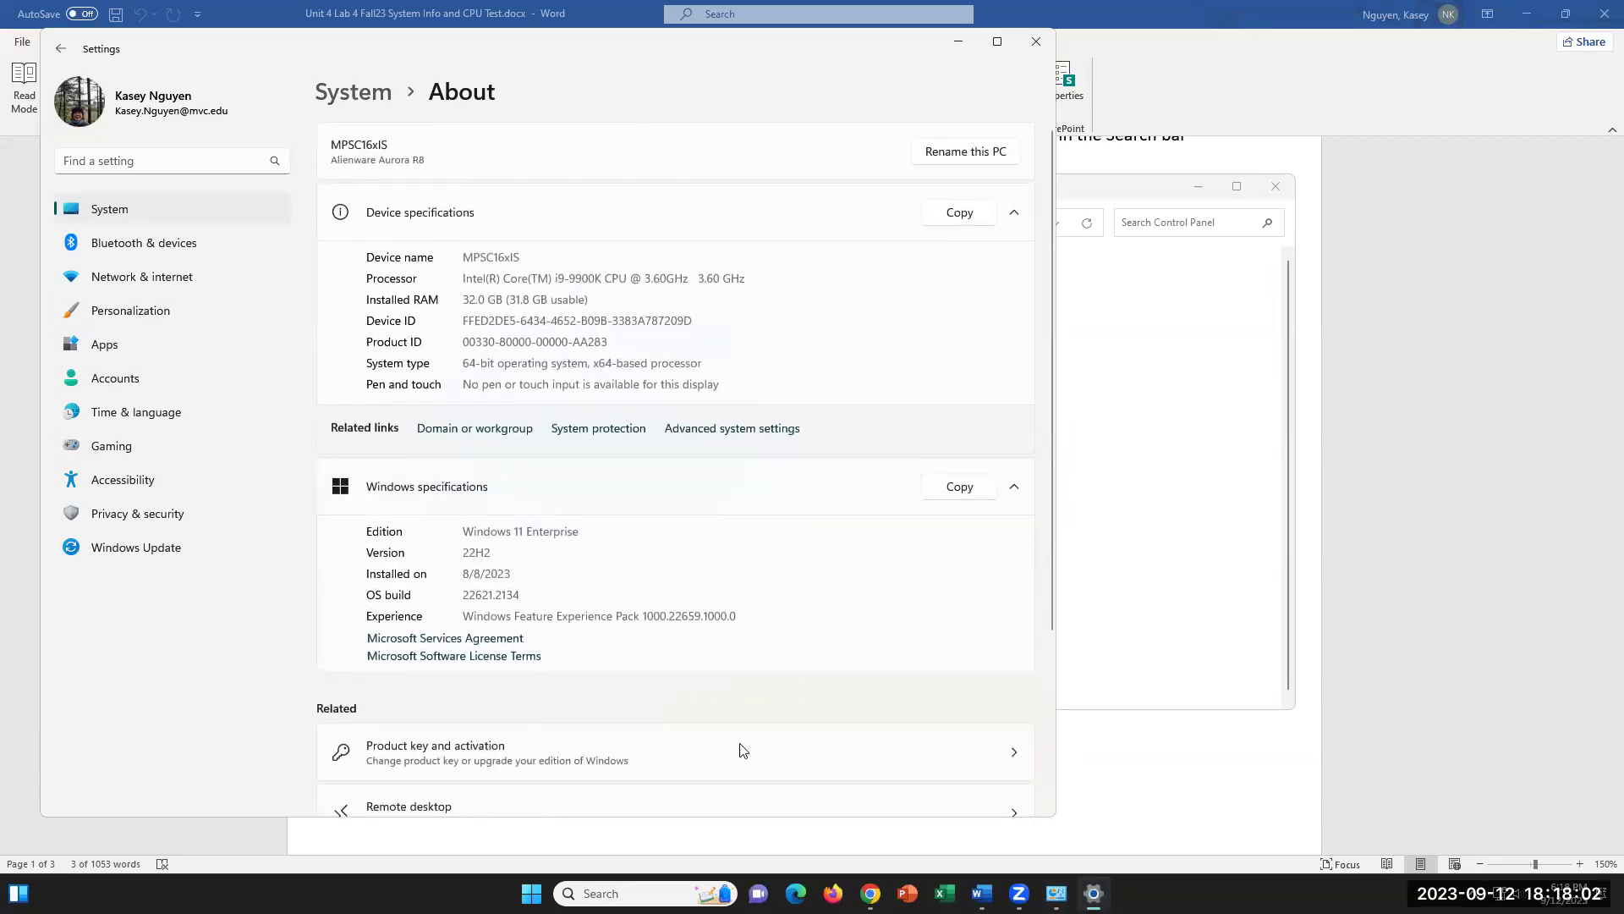
left_click(610, 889)
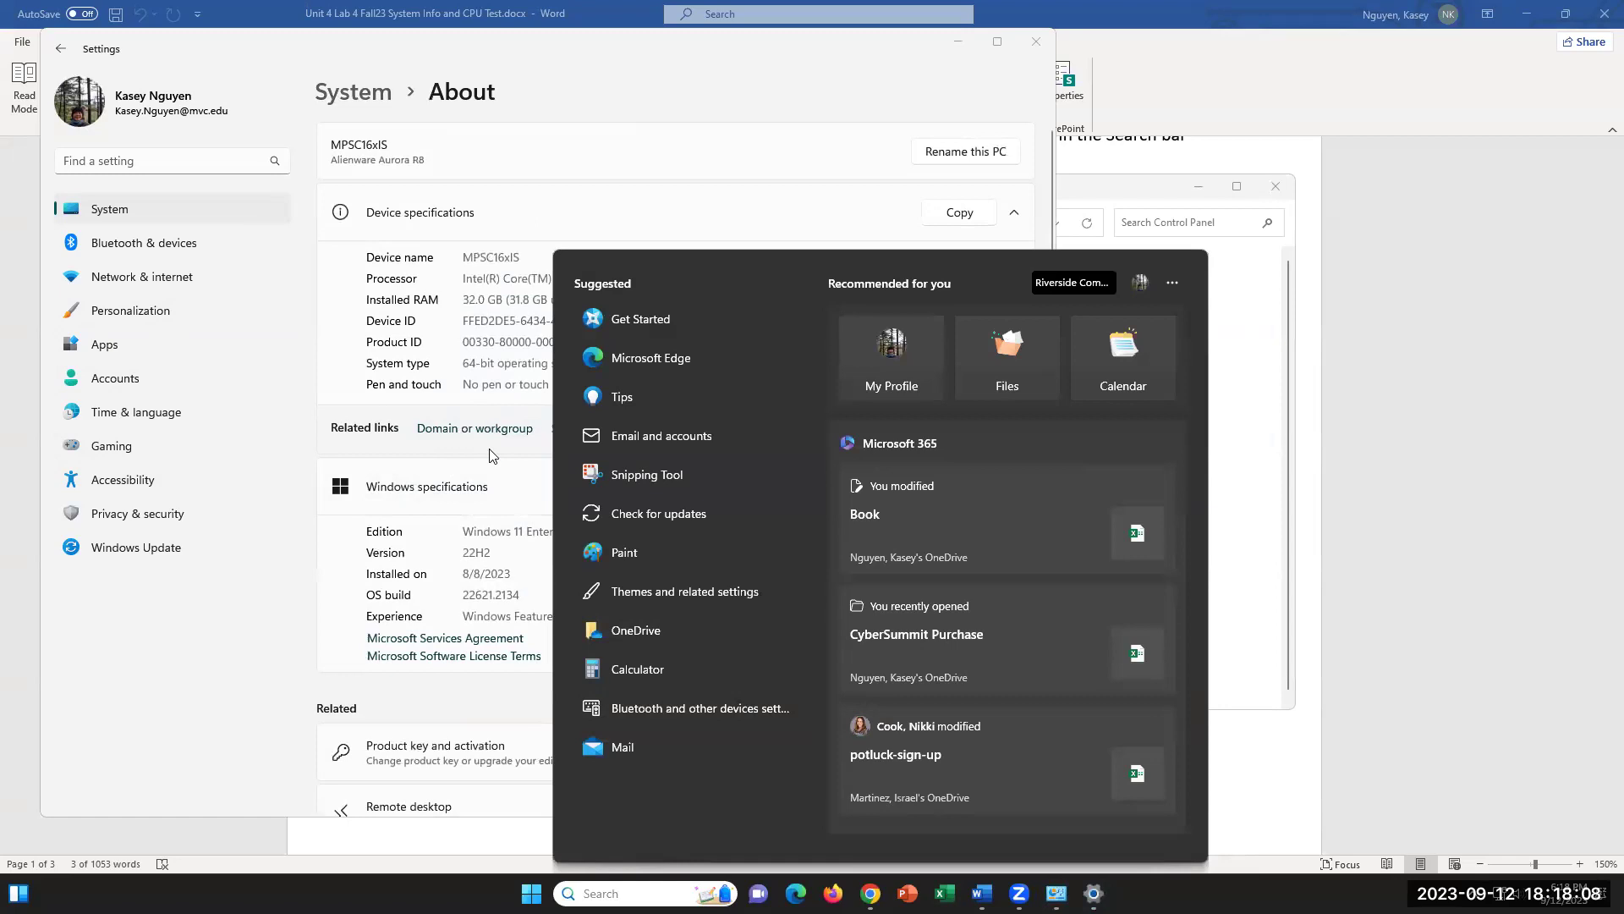
left_click(538, 451)
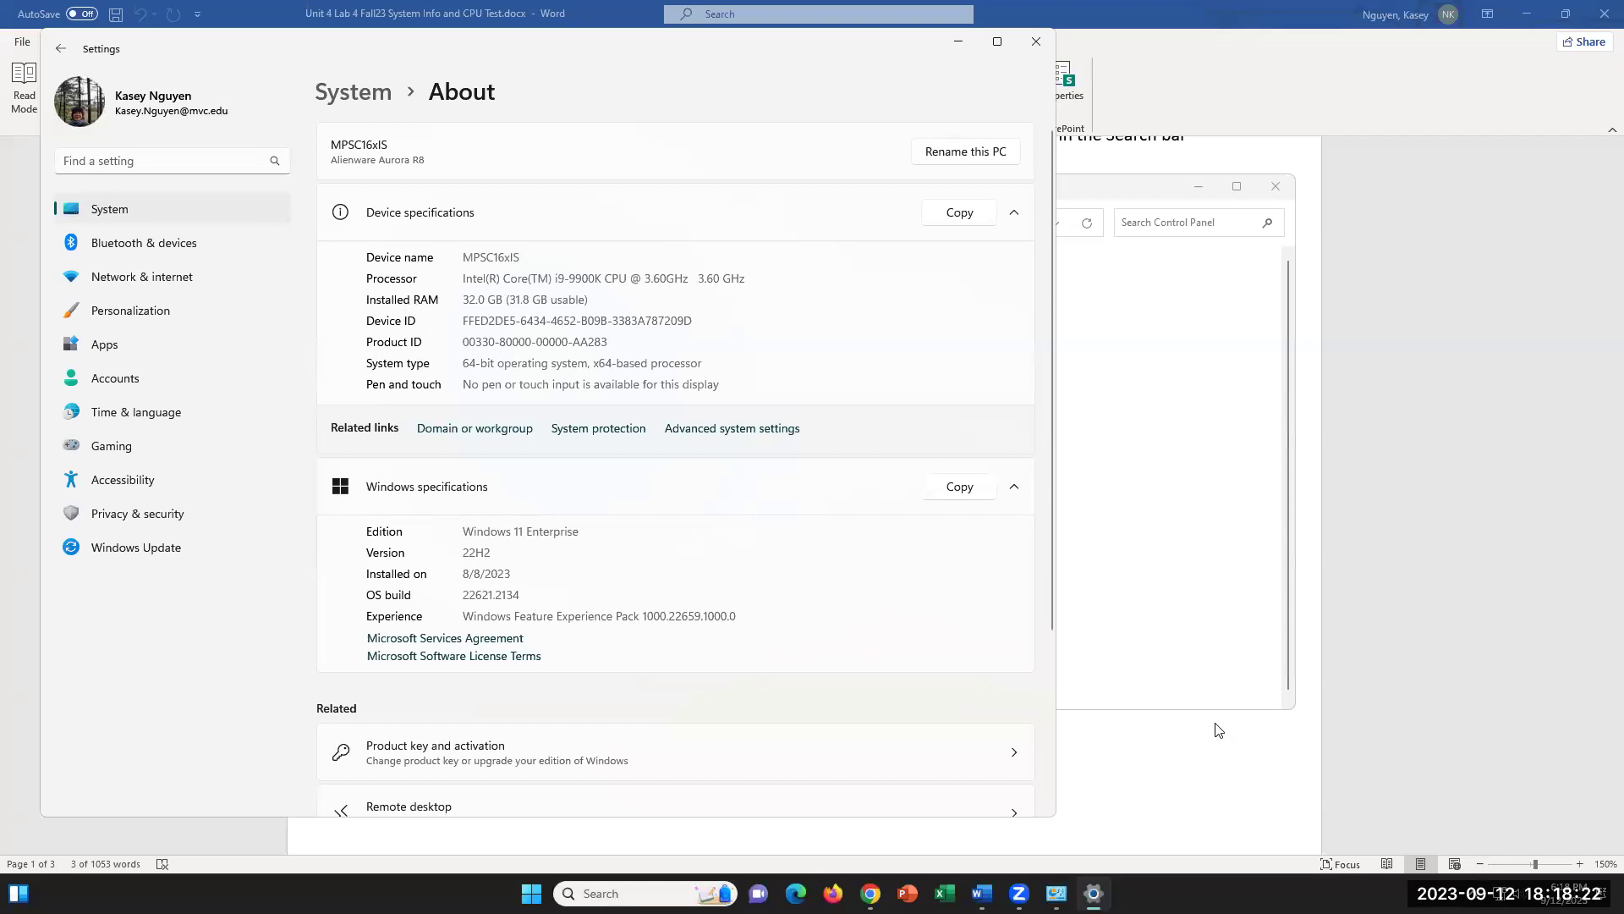
- View the Ethernet 7 connection status through Control Panel's network status page, and close the status dialog and Control Panel
left_click(1056, 893)
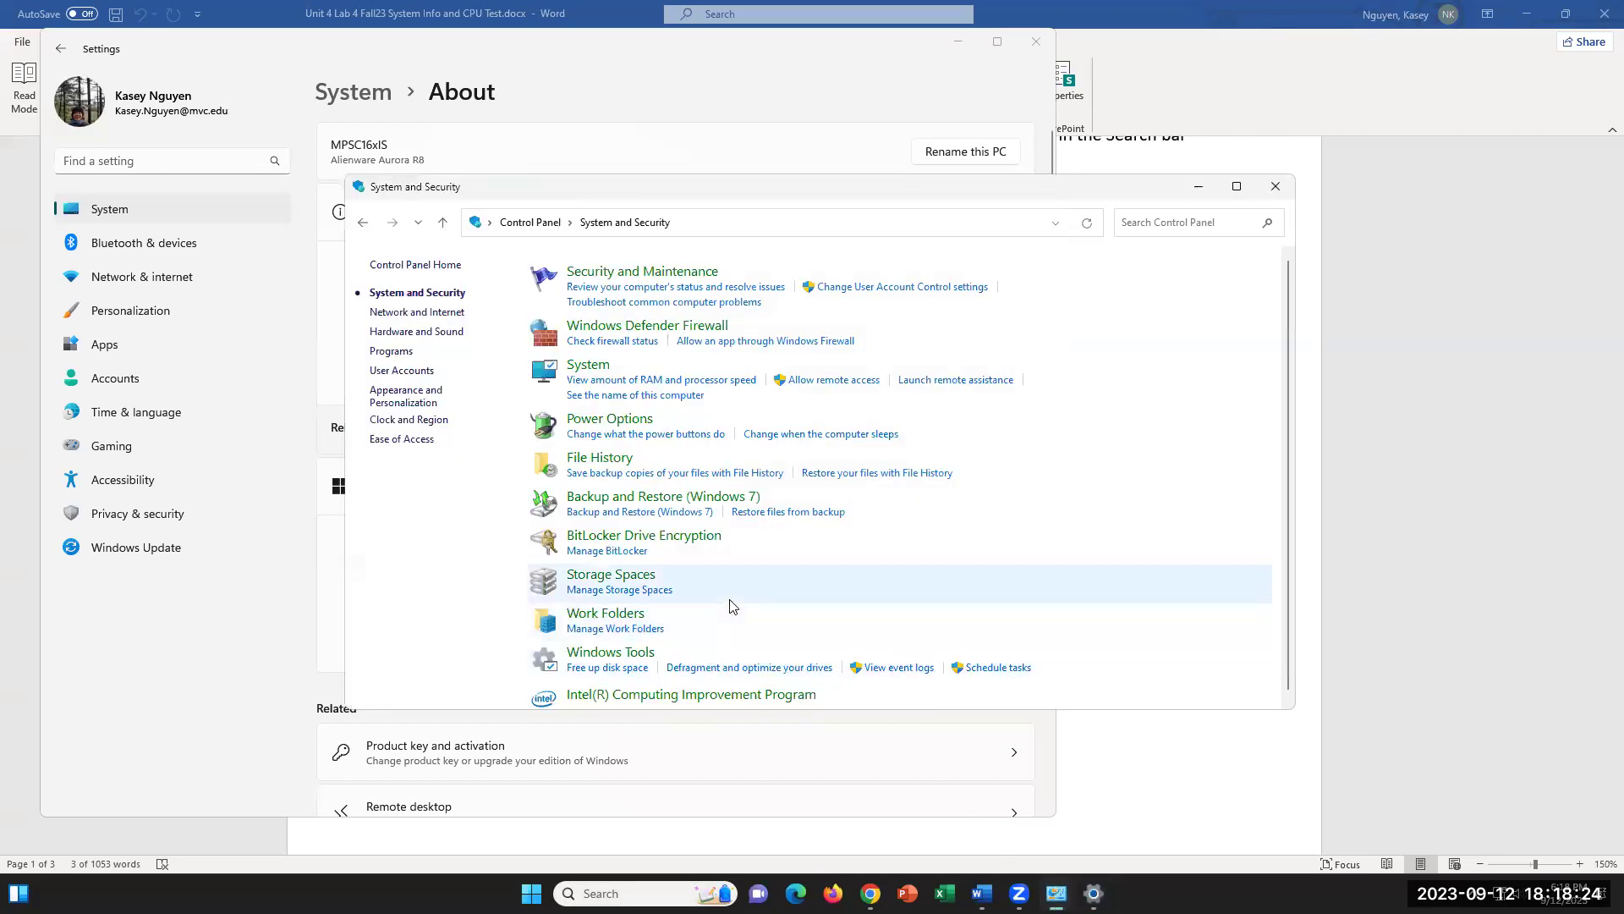
left_click(529, 222)
left_click(643, 388)
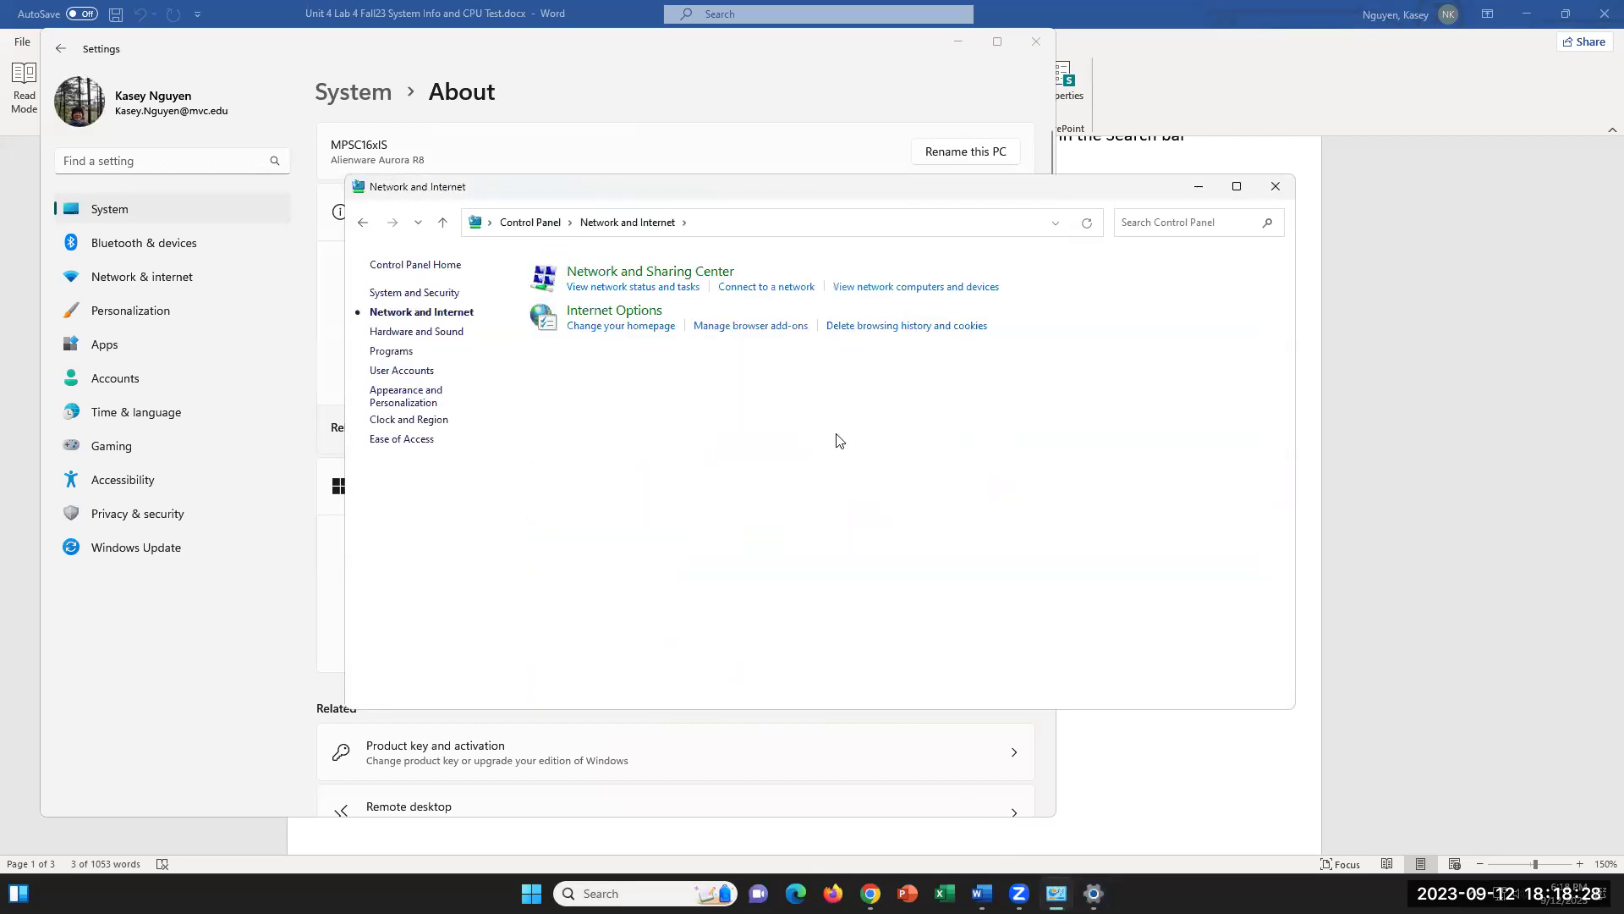
left_click(628, 289)
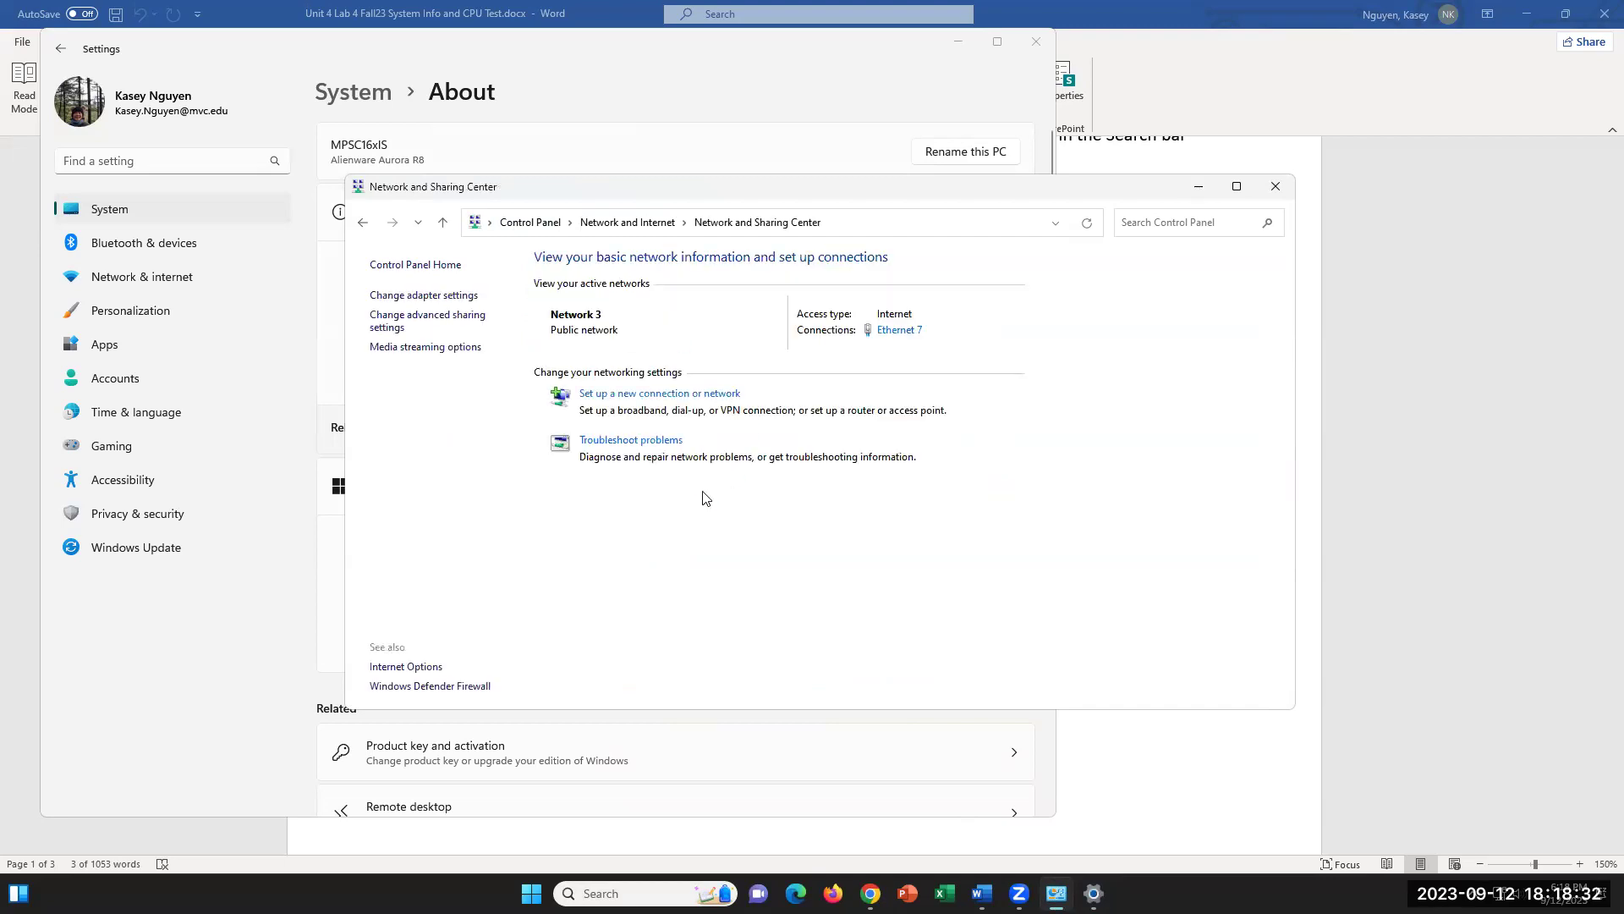
left_click(895, 338)
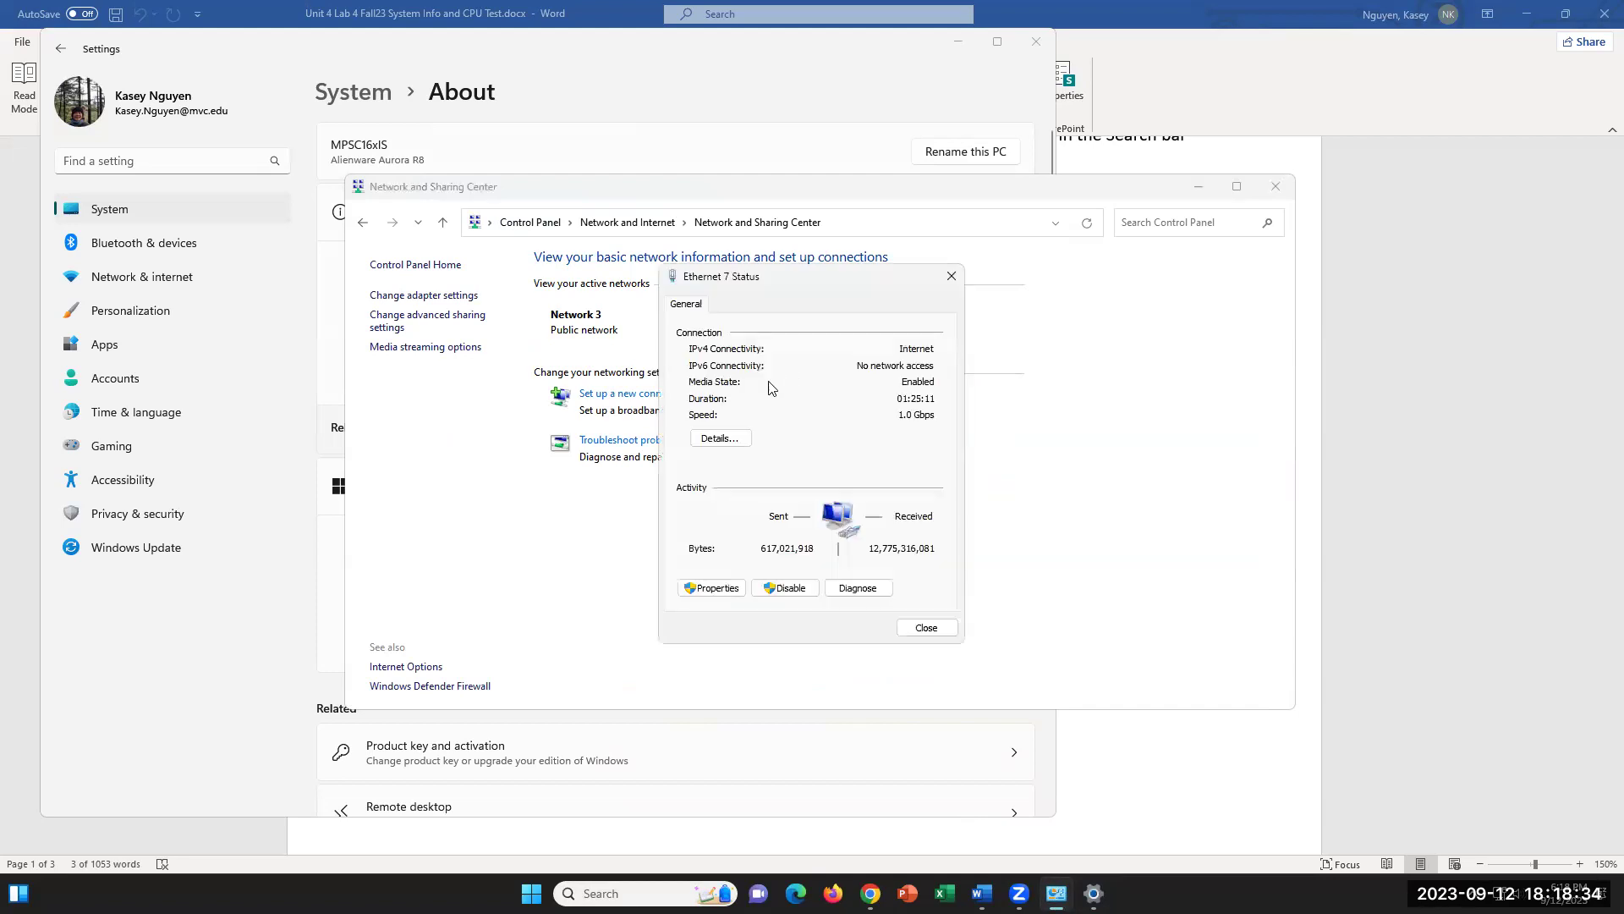
left_click(946, 281)
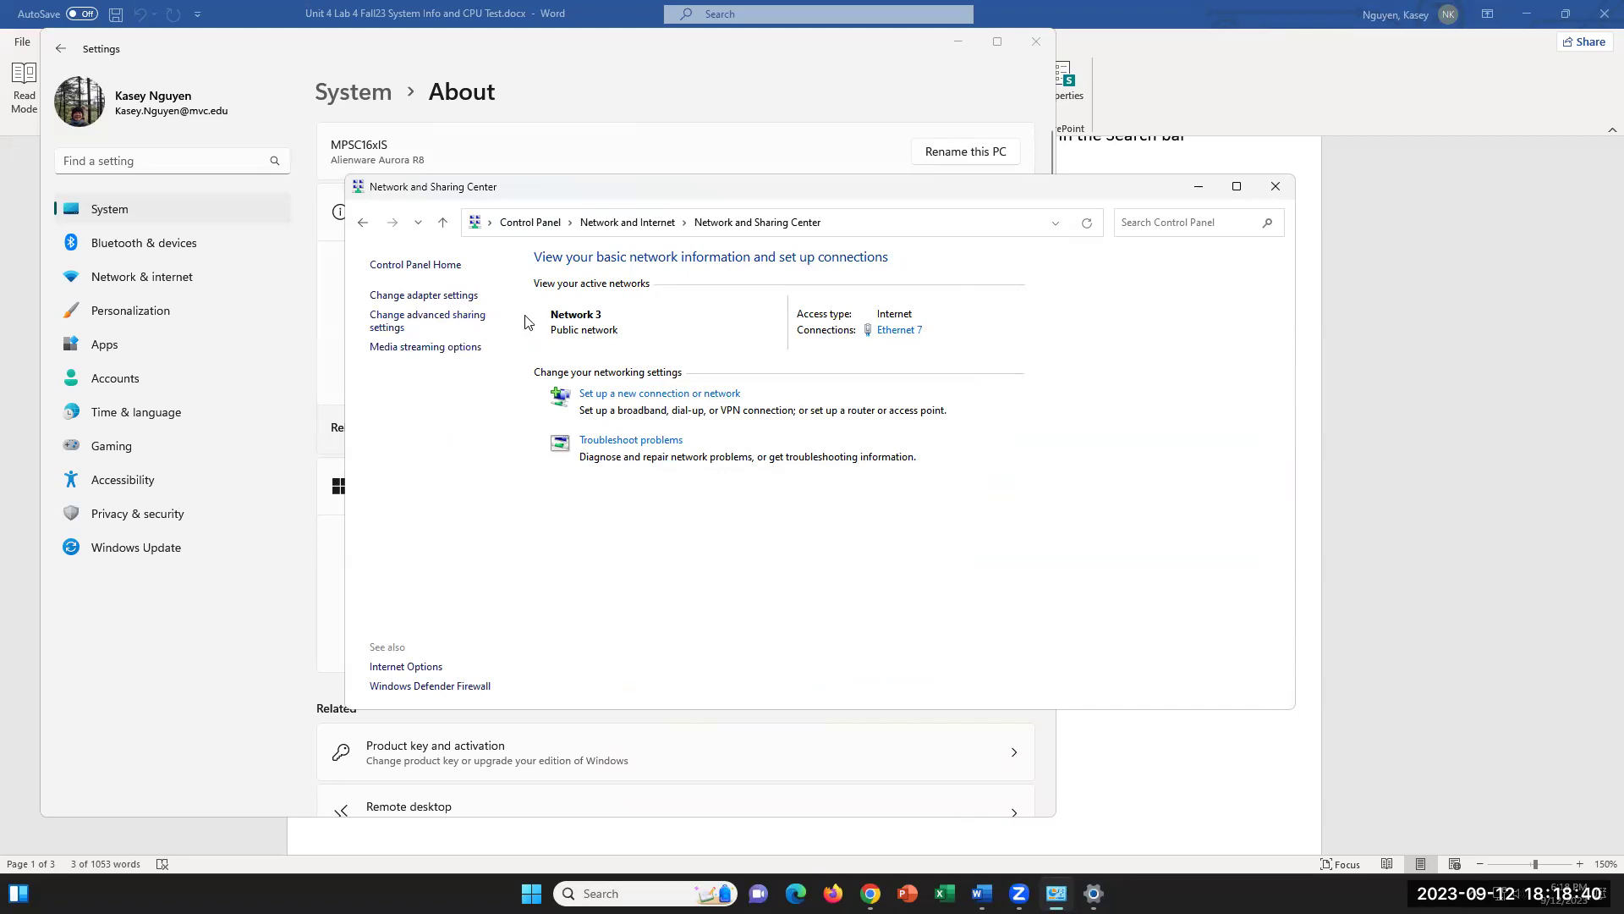
left_click(1276, 186)
- Find Command Prompt with a Windows search for cmd and open it
left_click(626, 893)
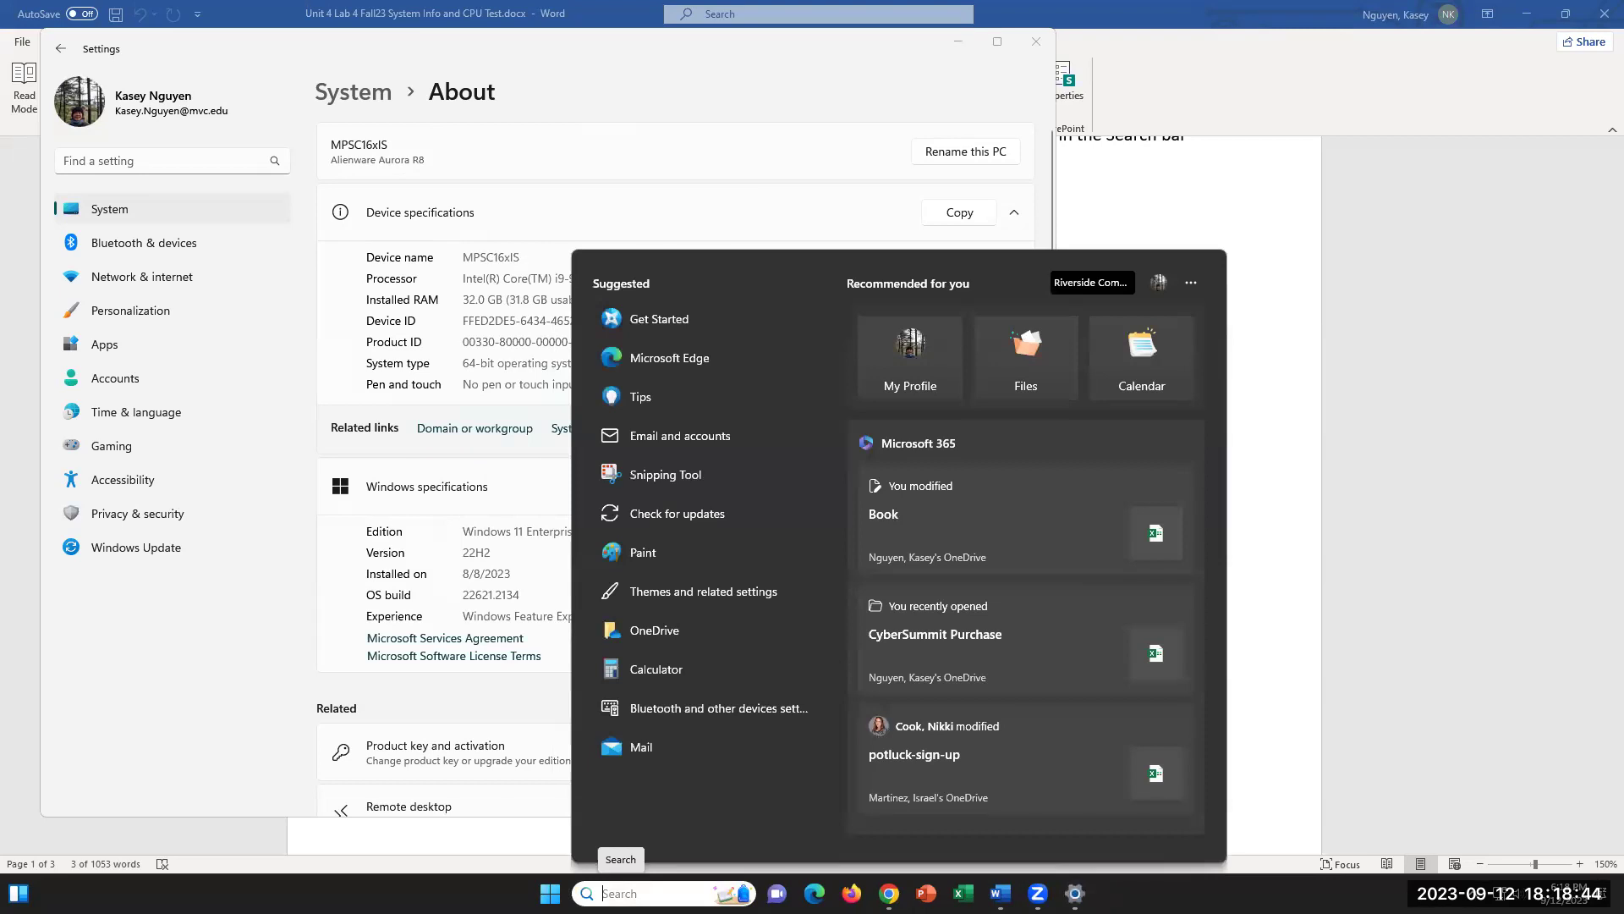
type("cmd")
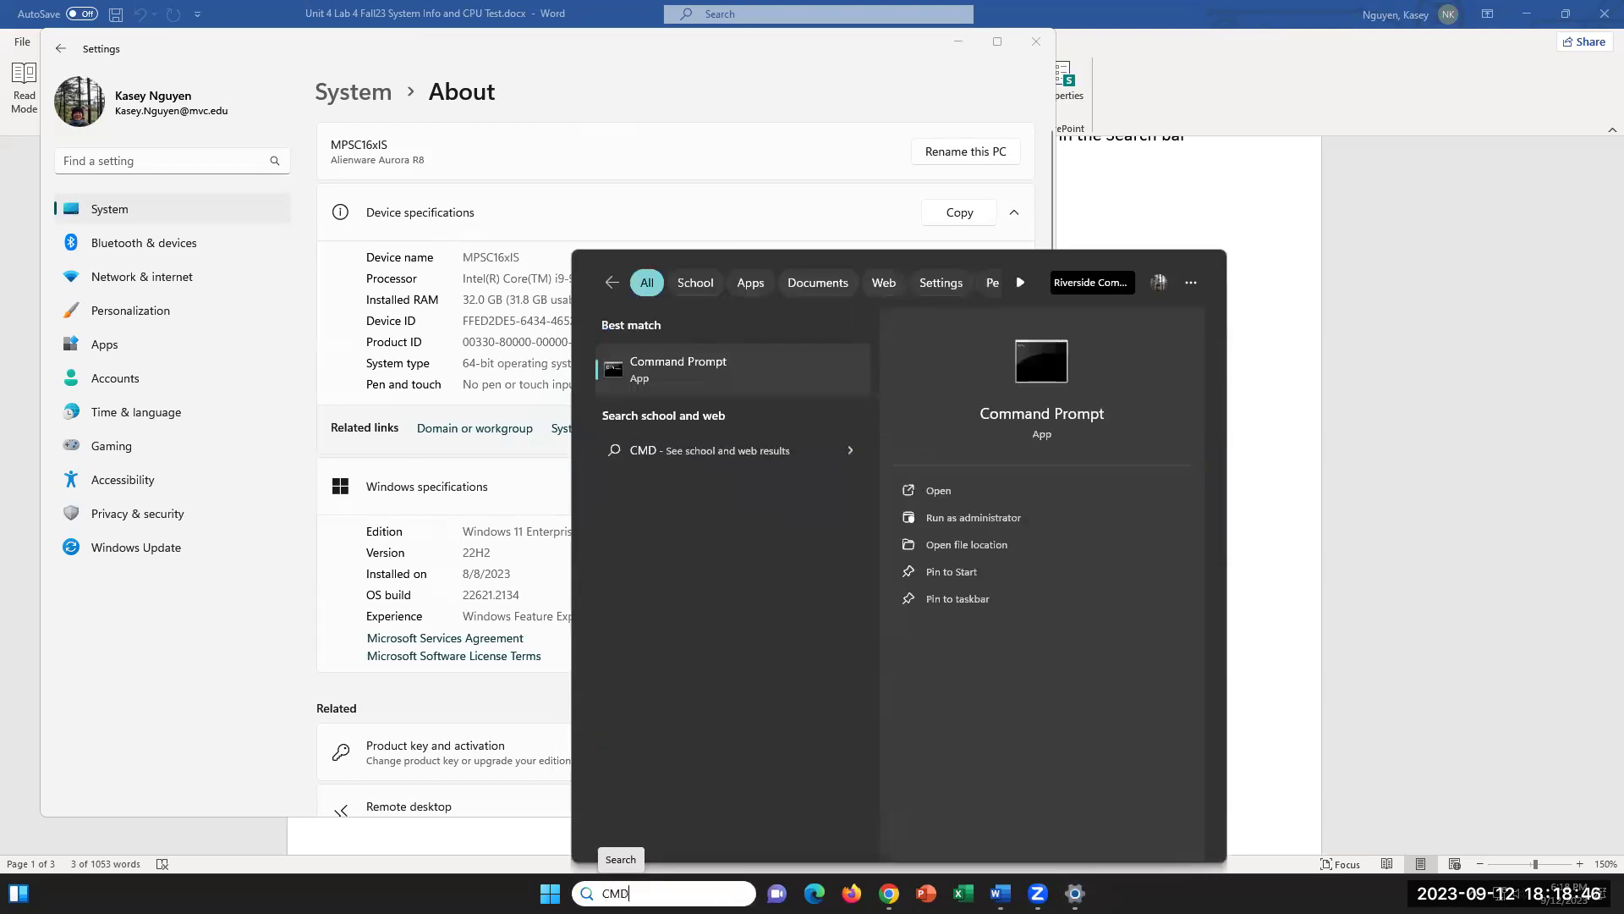
key("Return")
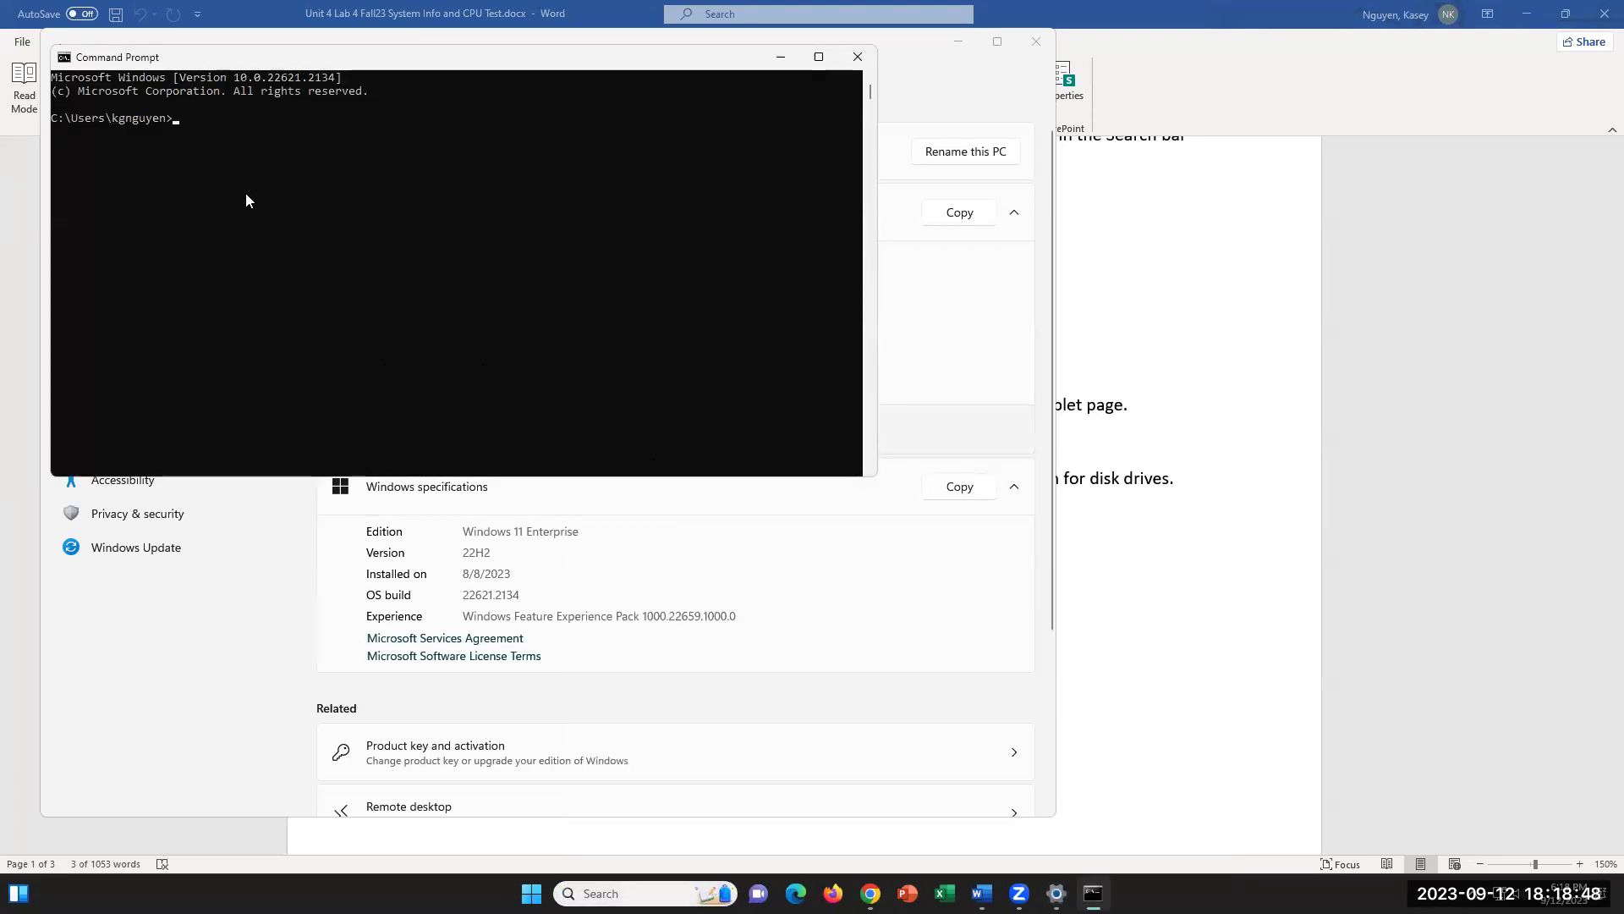
- Set the Command Prompt window's font size to 24 in its properties
left_click(64, 57)
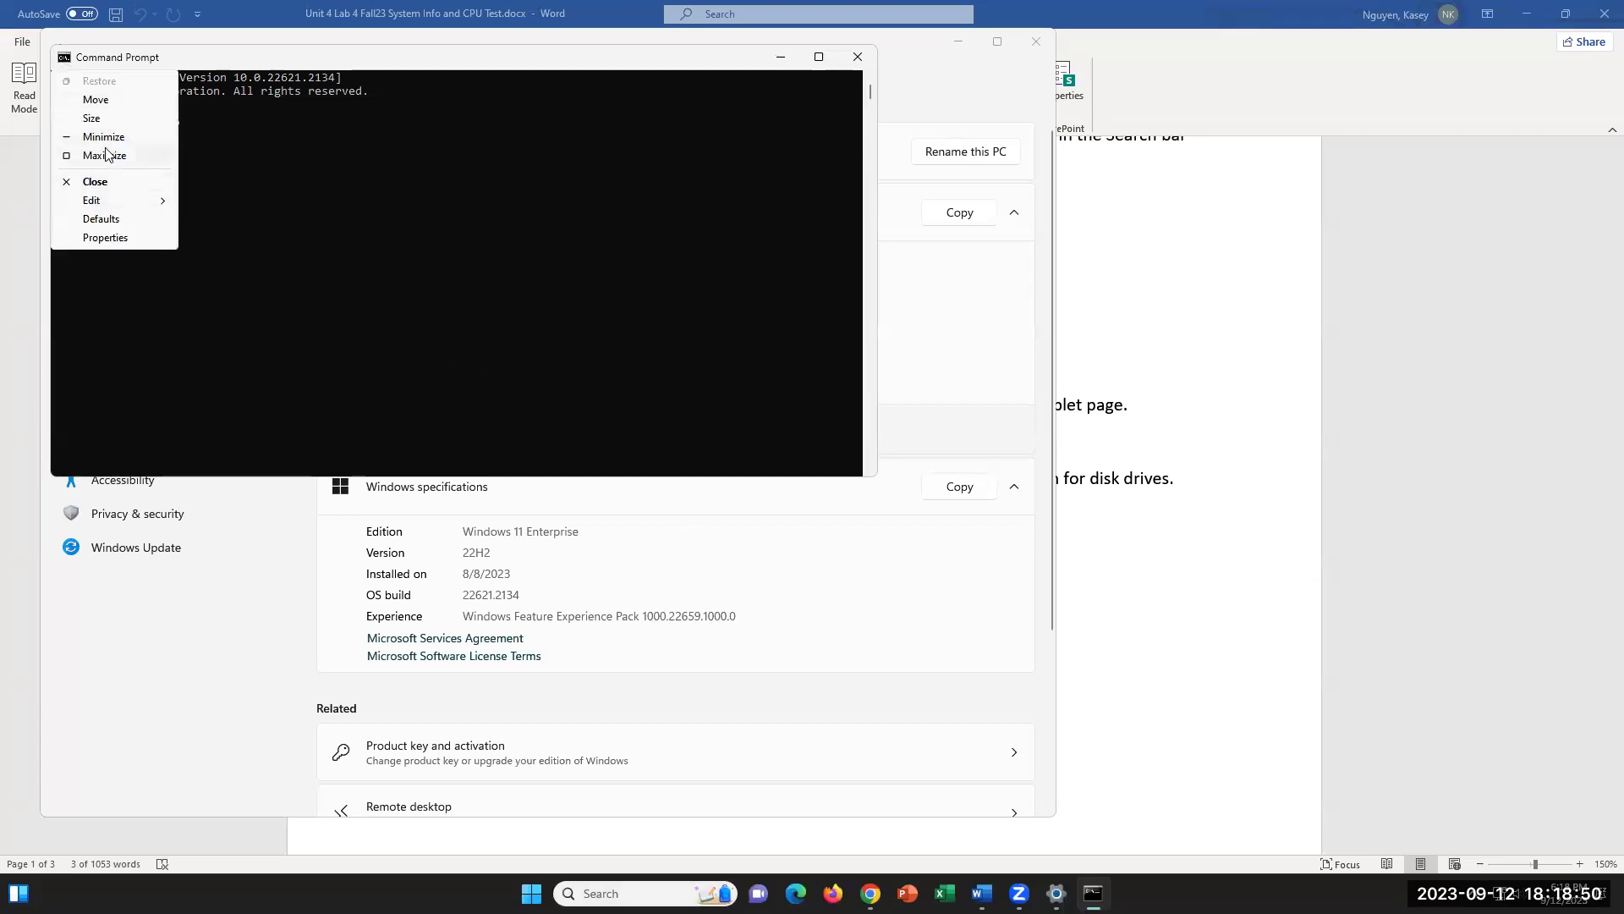
left_click(106, 238)
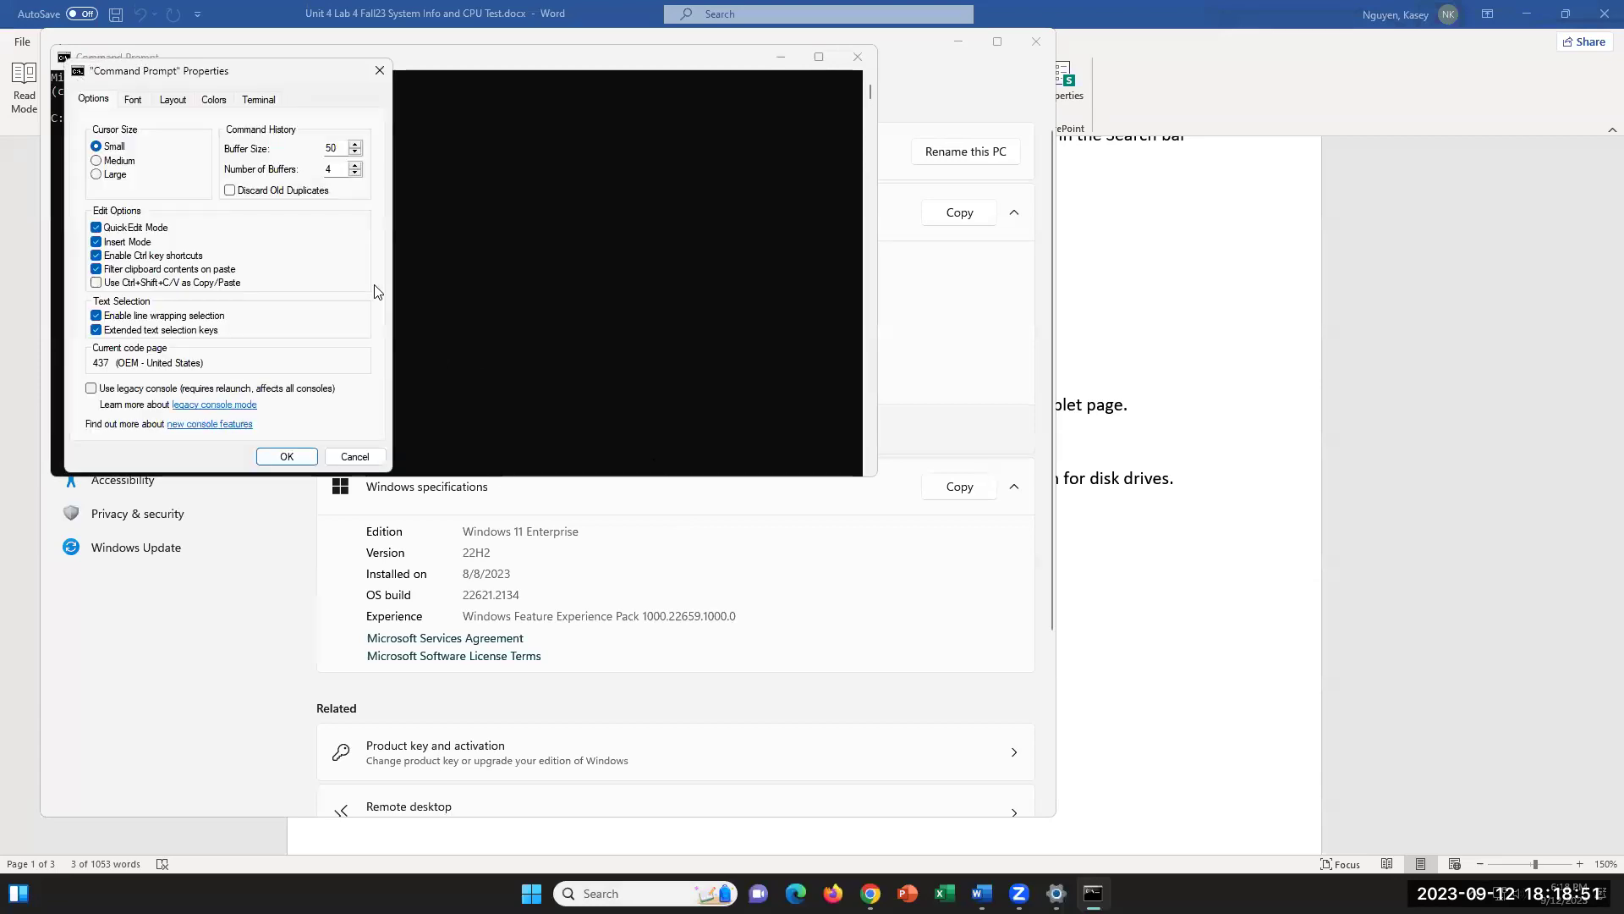
left_click(149, 102)
left_click(100, 191)
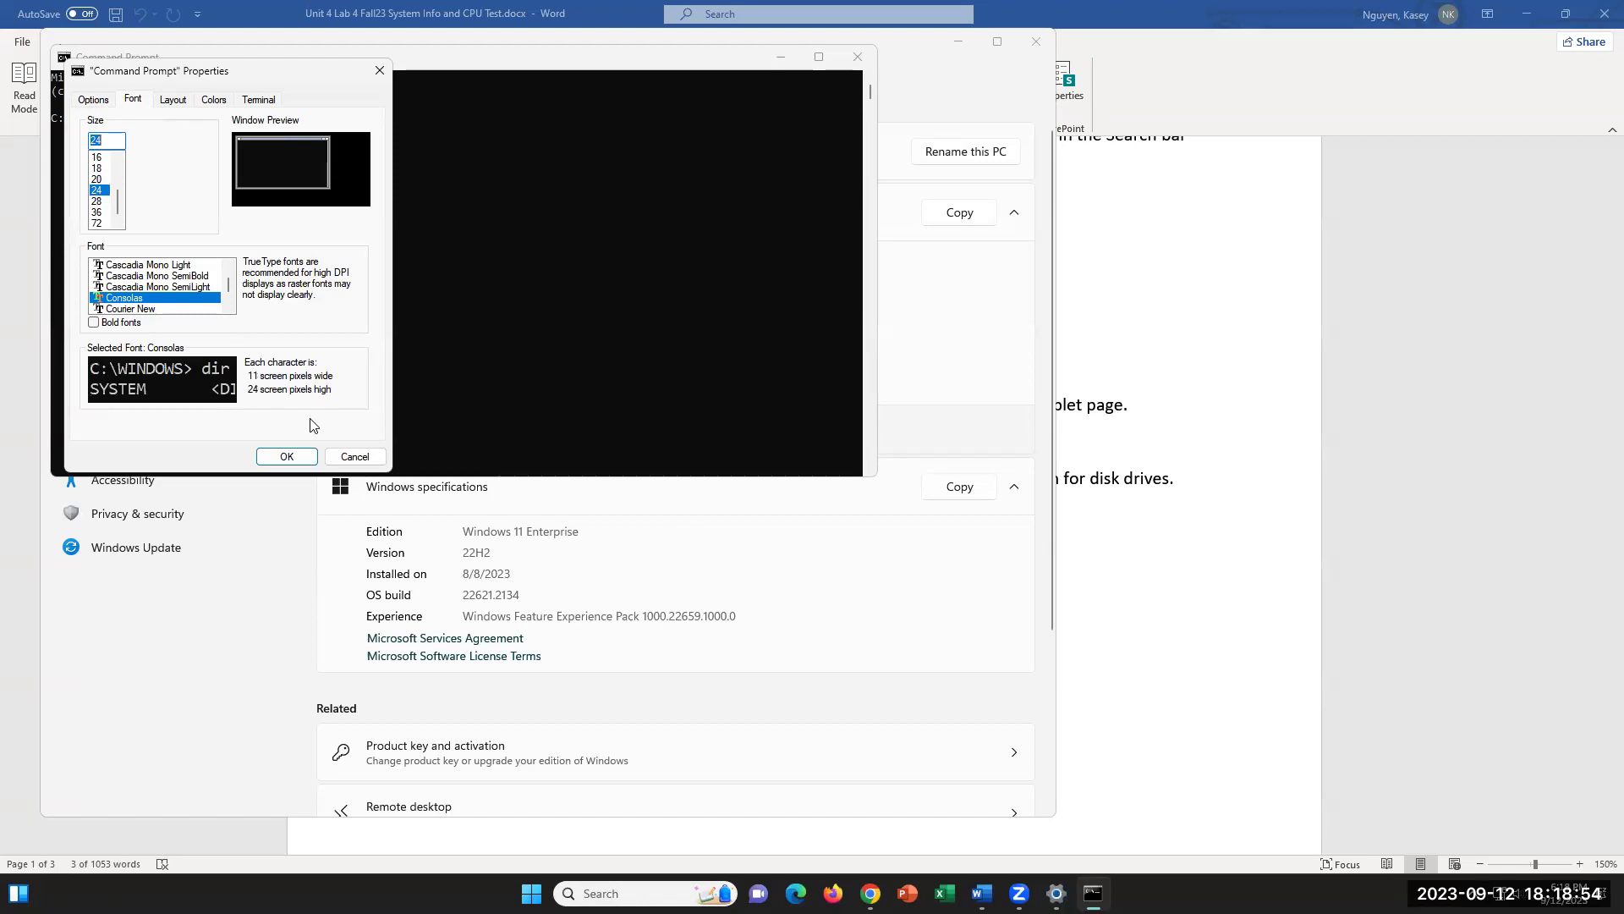
left_click(287, 457)
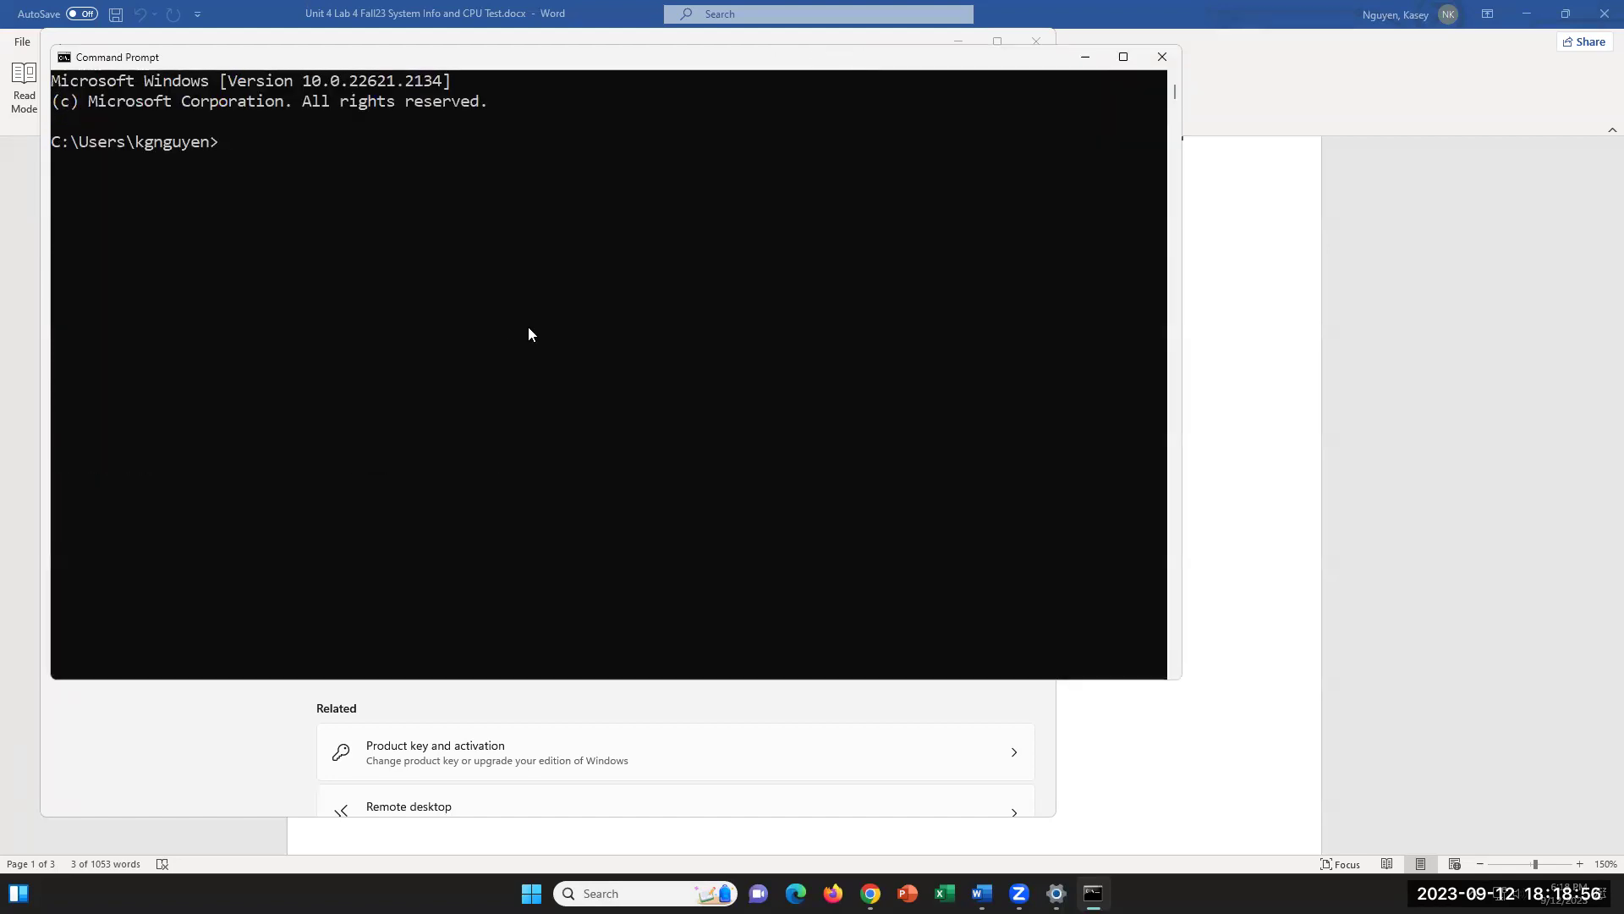
- Run ipconfig /all and locate the connection-specific DNS suffix of the Ethernet 7 adapter, selecting it in the output
type("ipconfig /all")
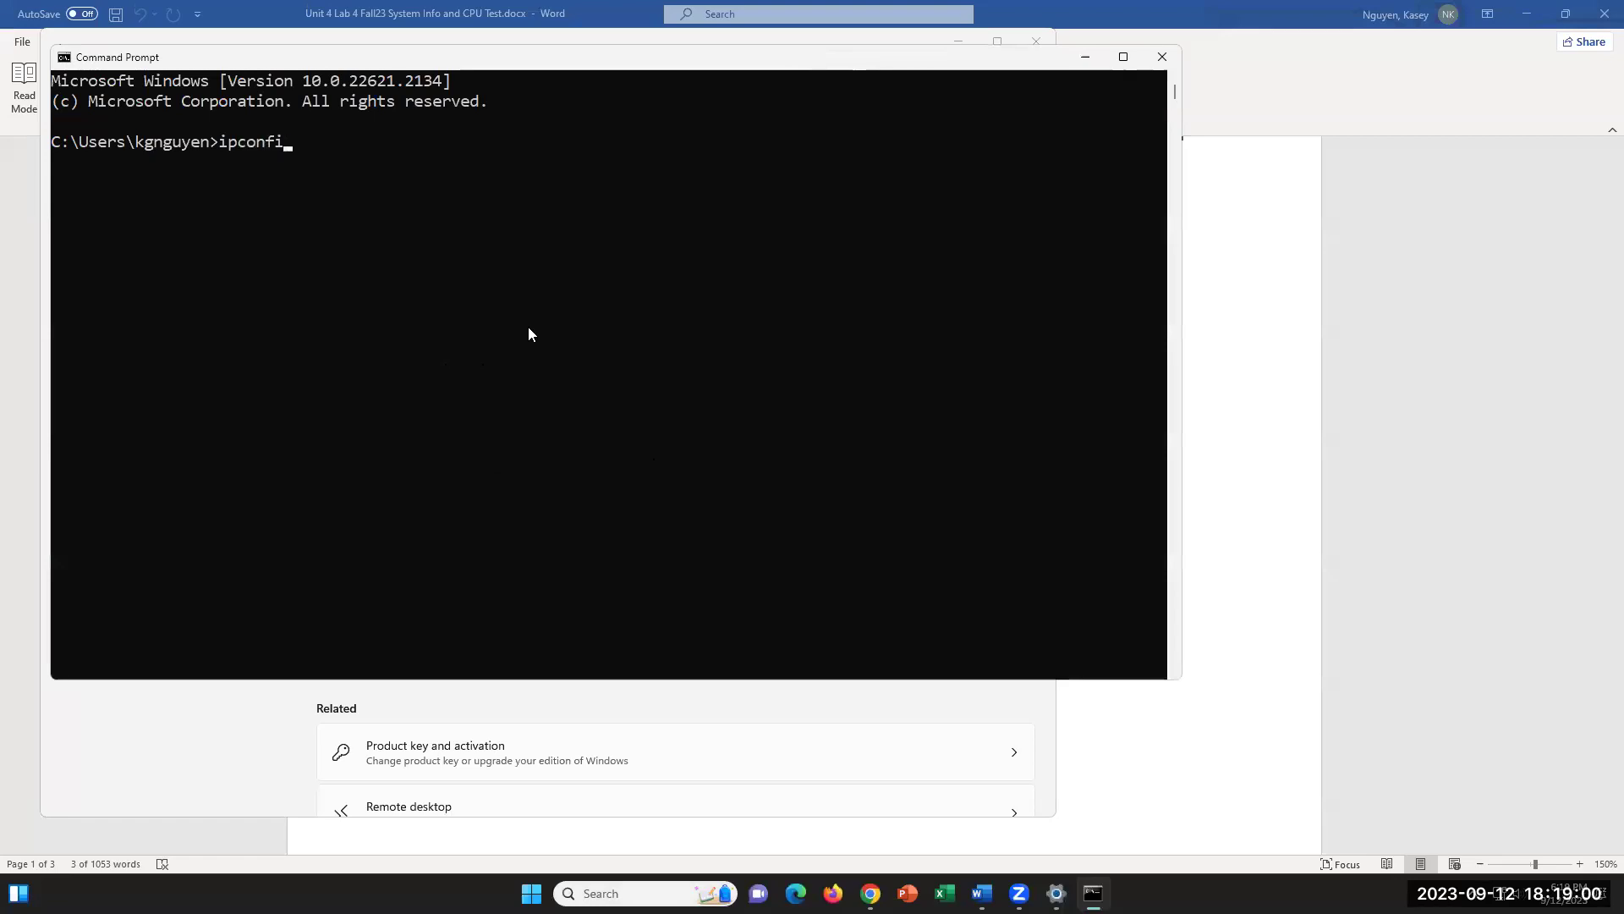
key("Return")
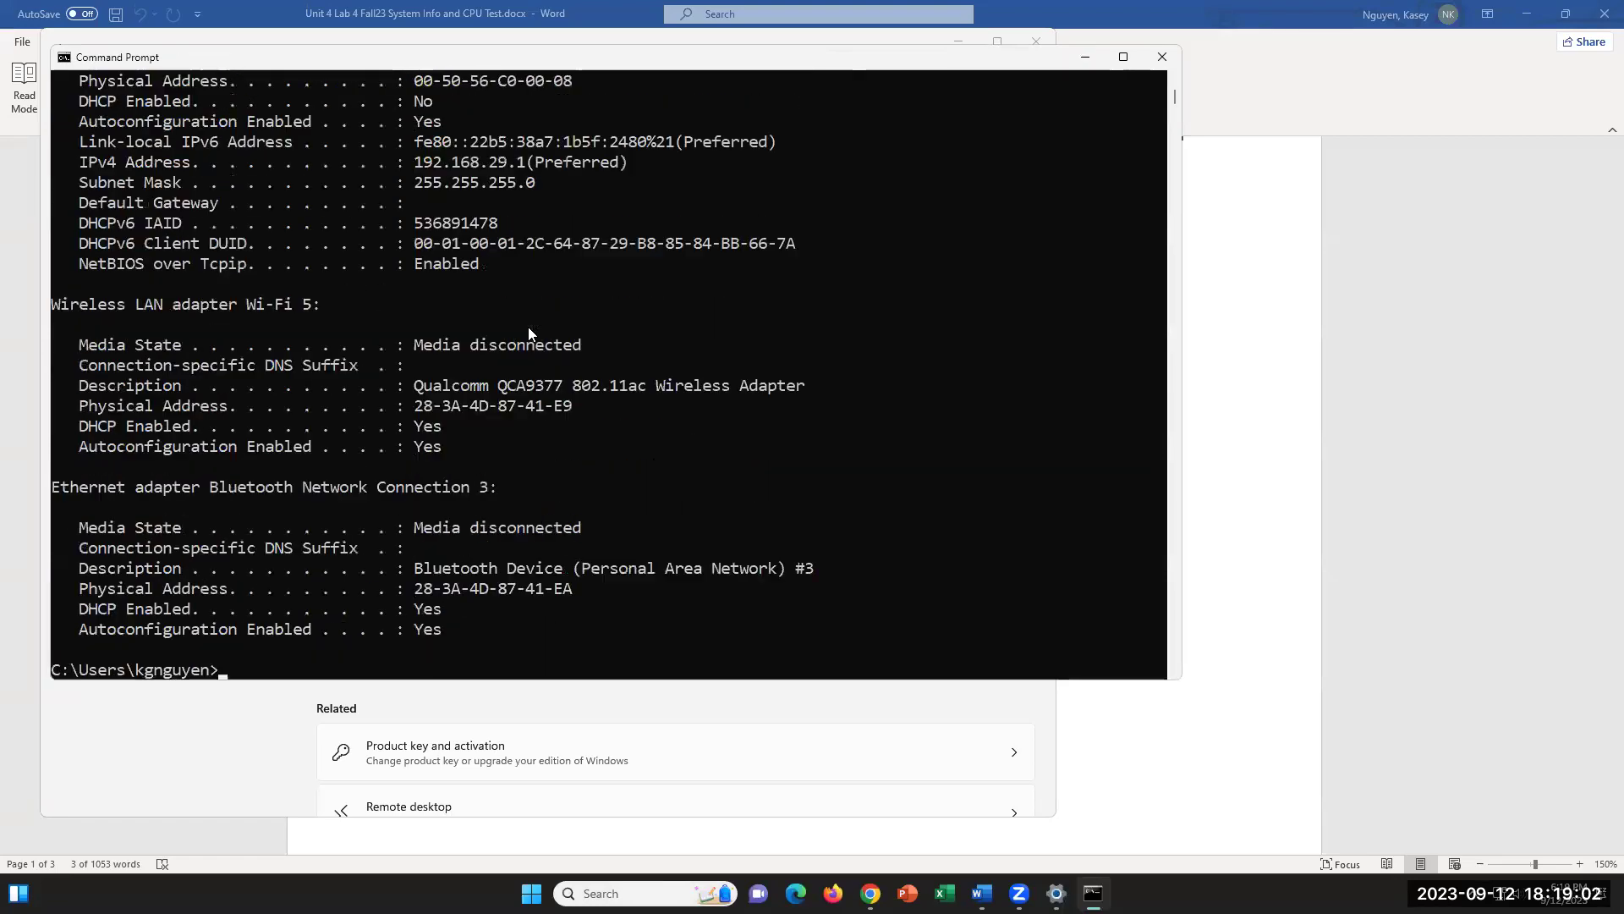
scroll(529, 328, "up", 10)
scroll(532, 315, "up", 15)
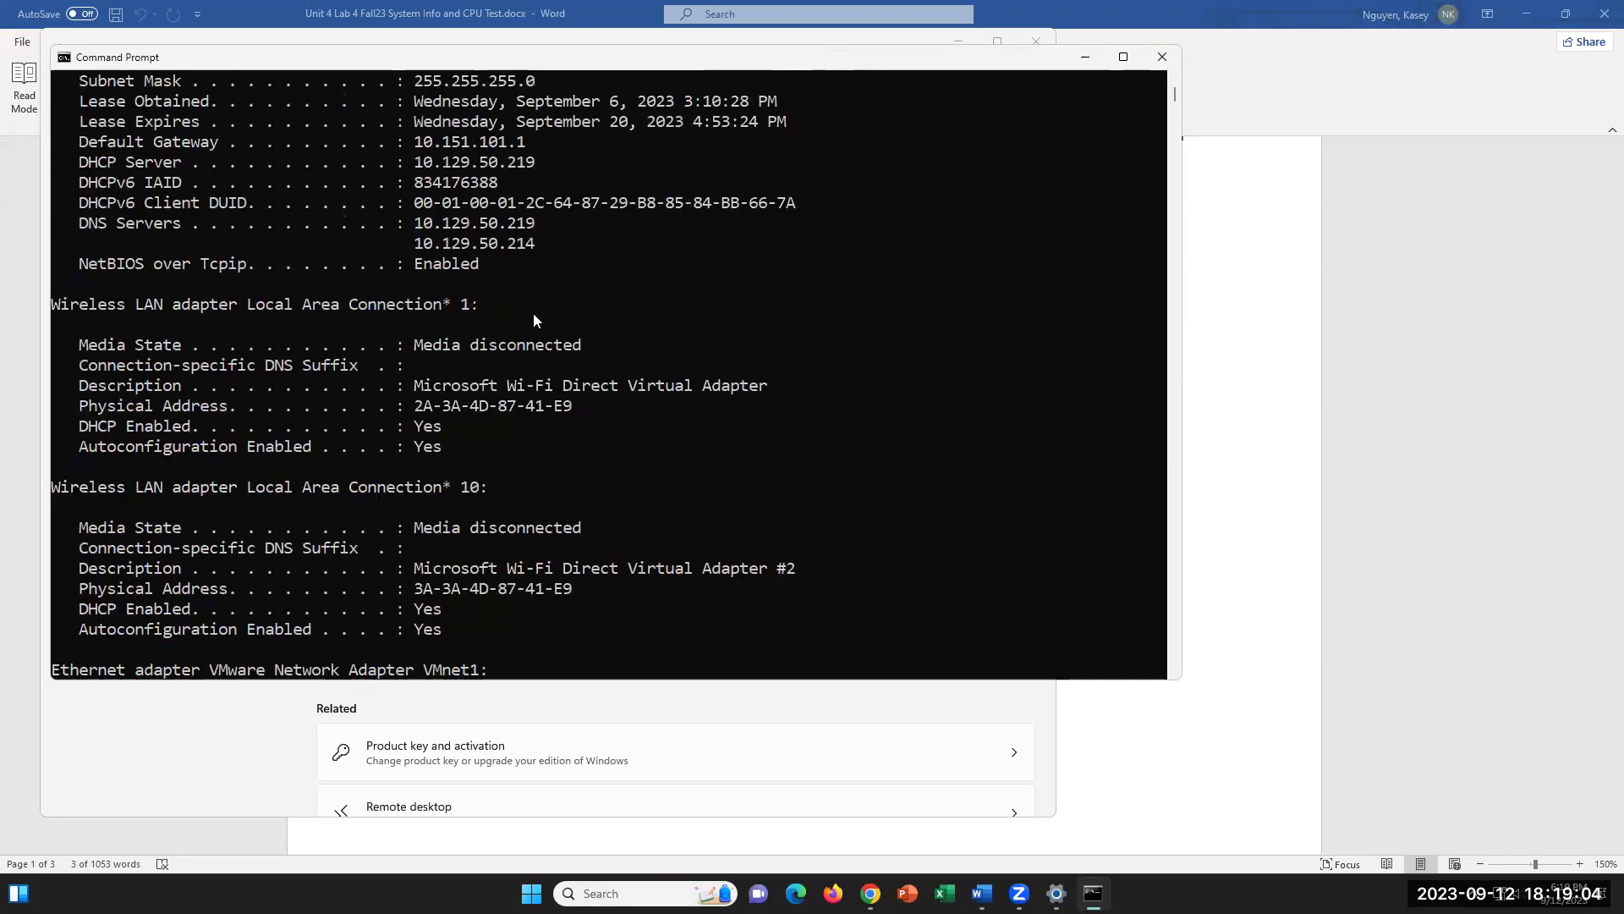
scroll(533, 311, "up", 4)
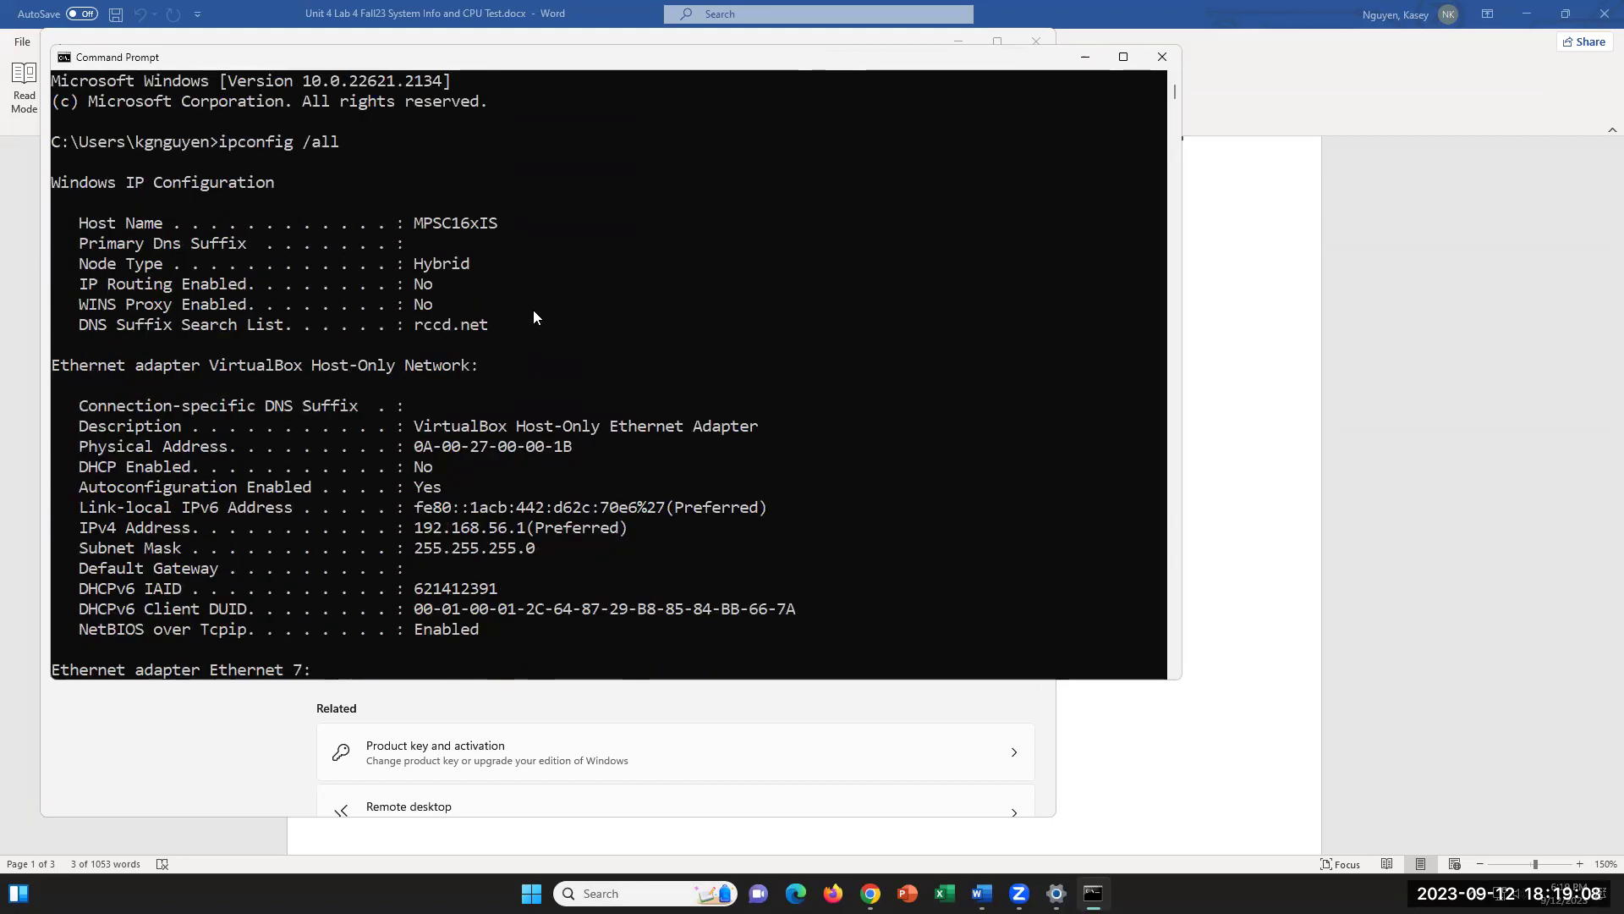
scroll(533, 311, "down", 2)
scroll(533, 311, "up", 1)
scroll(533, 311, "down", 1)
scroll(533, 310, "down", 2)
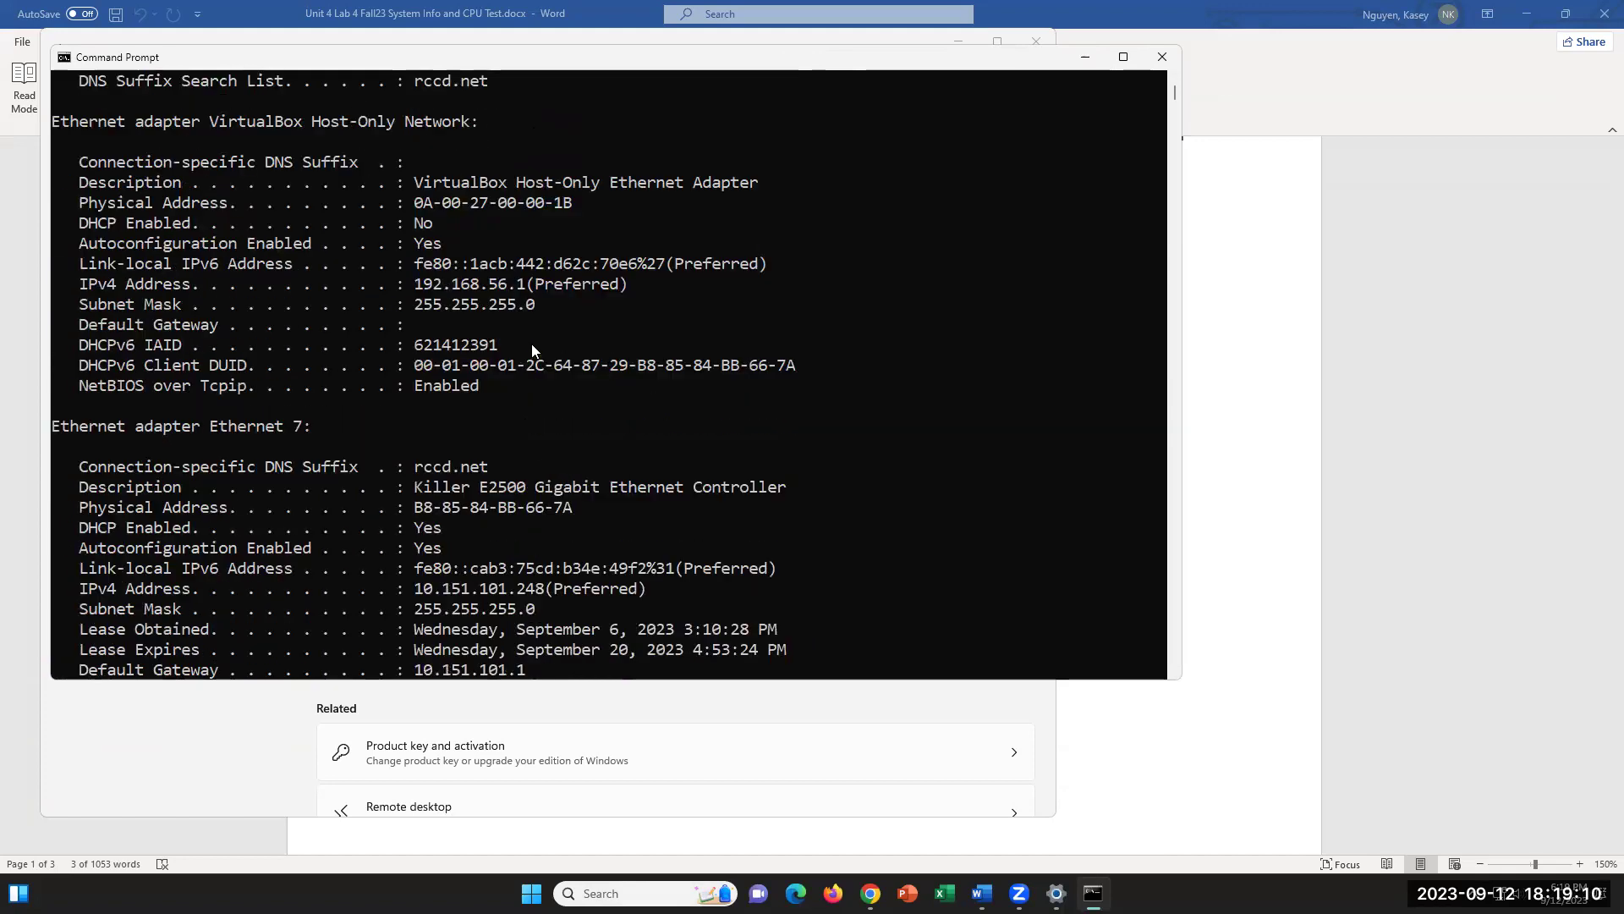
left_click_drag(488, 467, 396, 467)
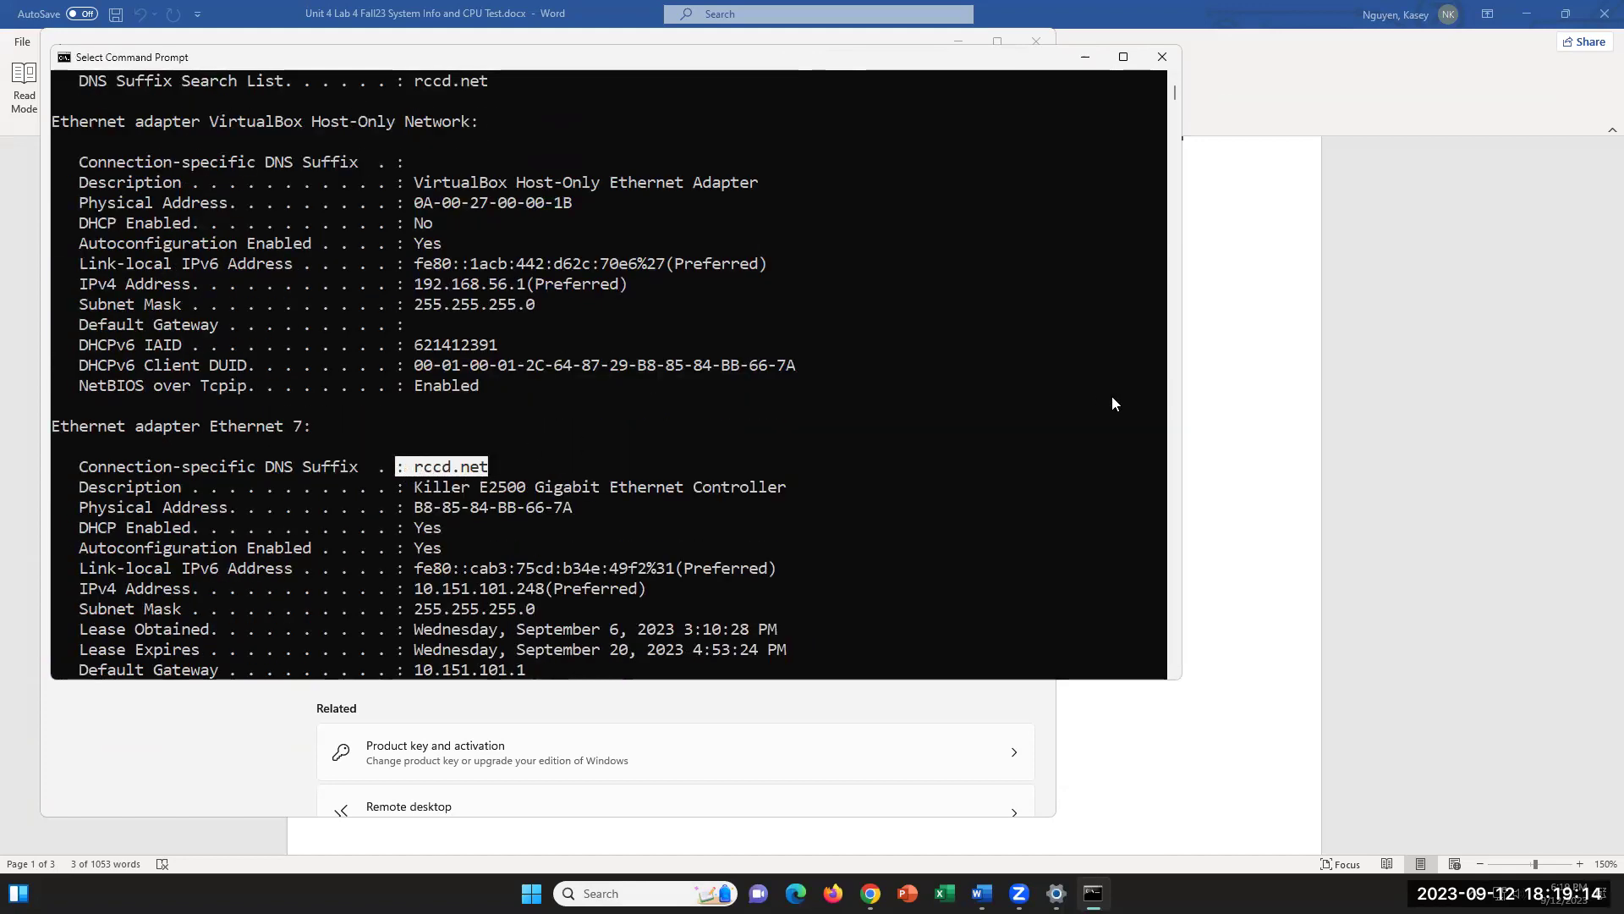
- Switch to the Word lab document and enter rccd.net as the answer after question 5E about the domain or network
key("alt+Tab")
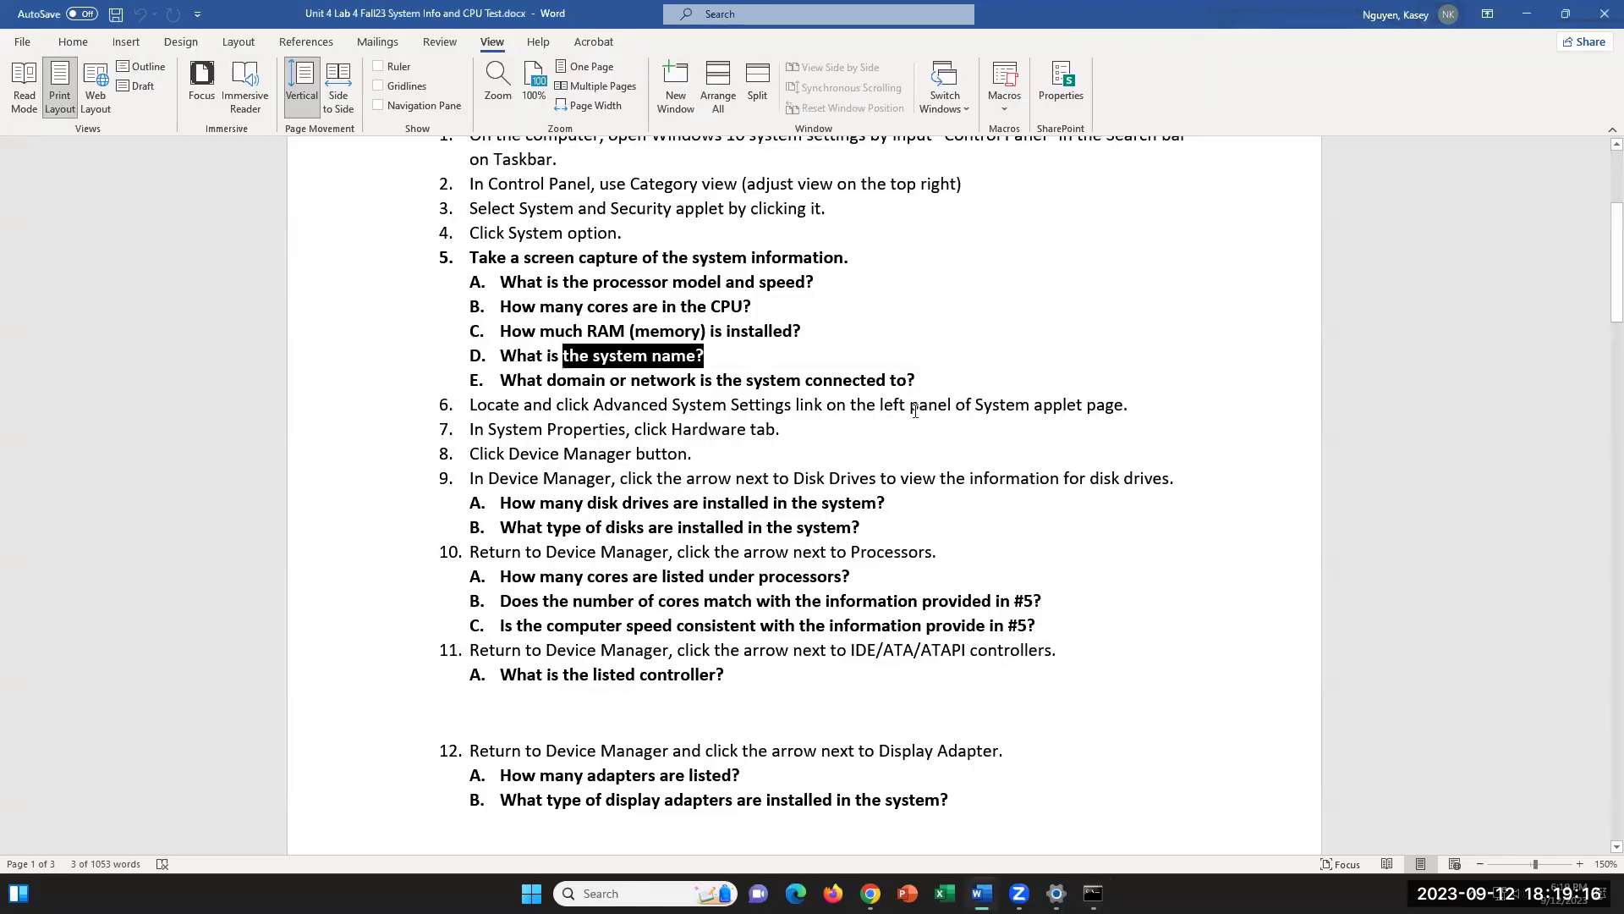
left_click(940, 382)
type("Rccd.")
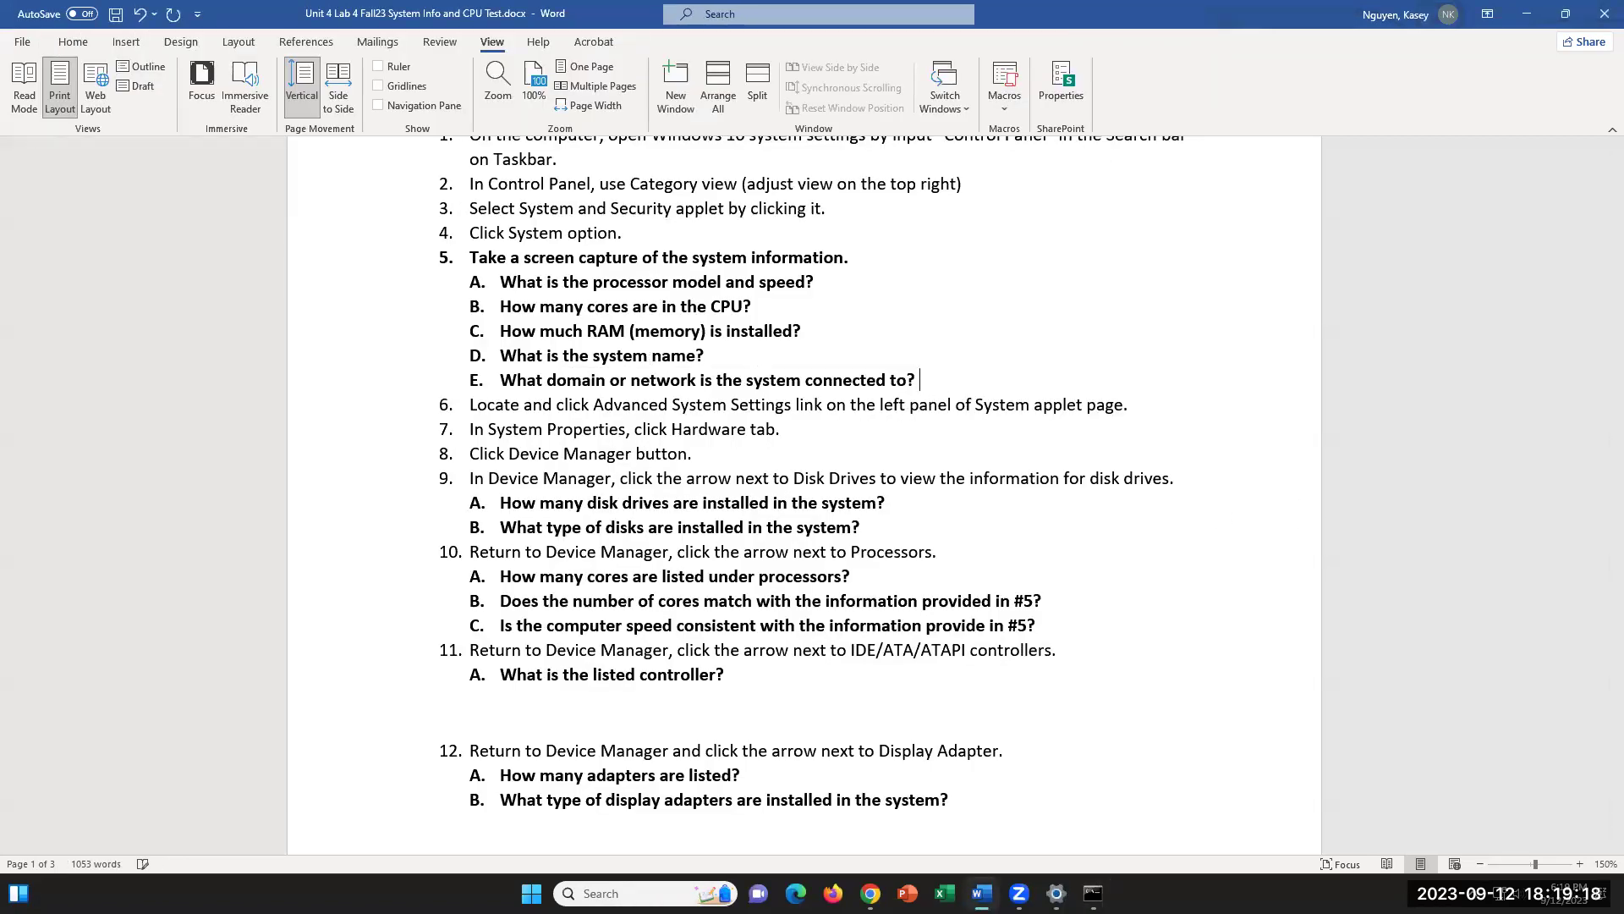
type("net")
left_click(929, 381)
key("BackSpace")
type("rccd.net")
- Highlight the rccd.net answer to question 5E in yellow, including the question mark before it
left_click_drag(1005, 381, 907, 381)
left_click(73, 41)
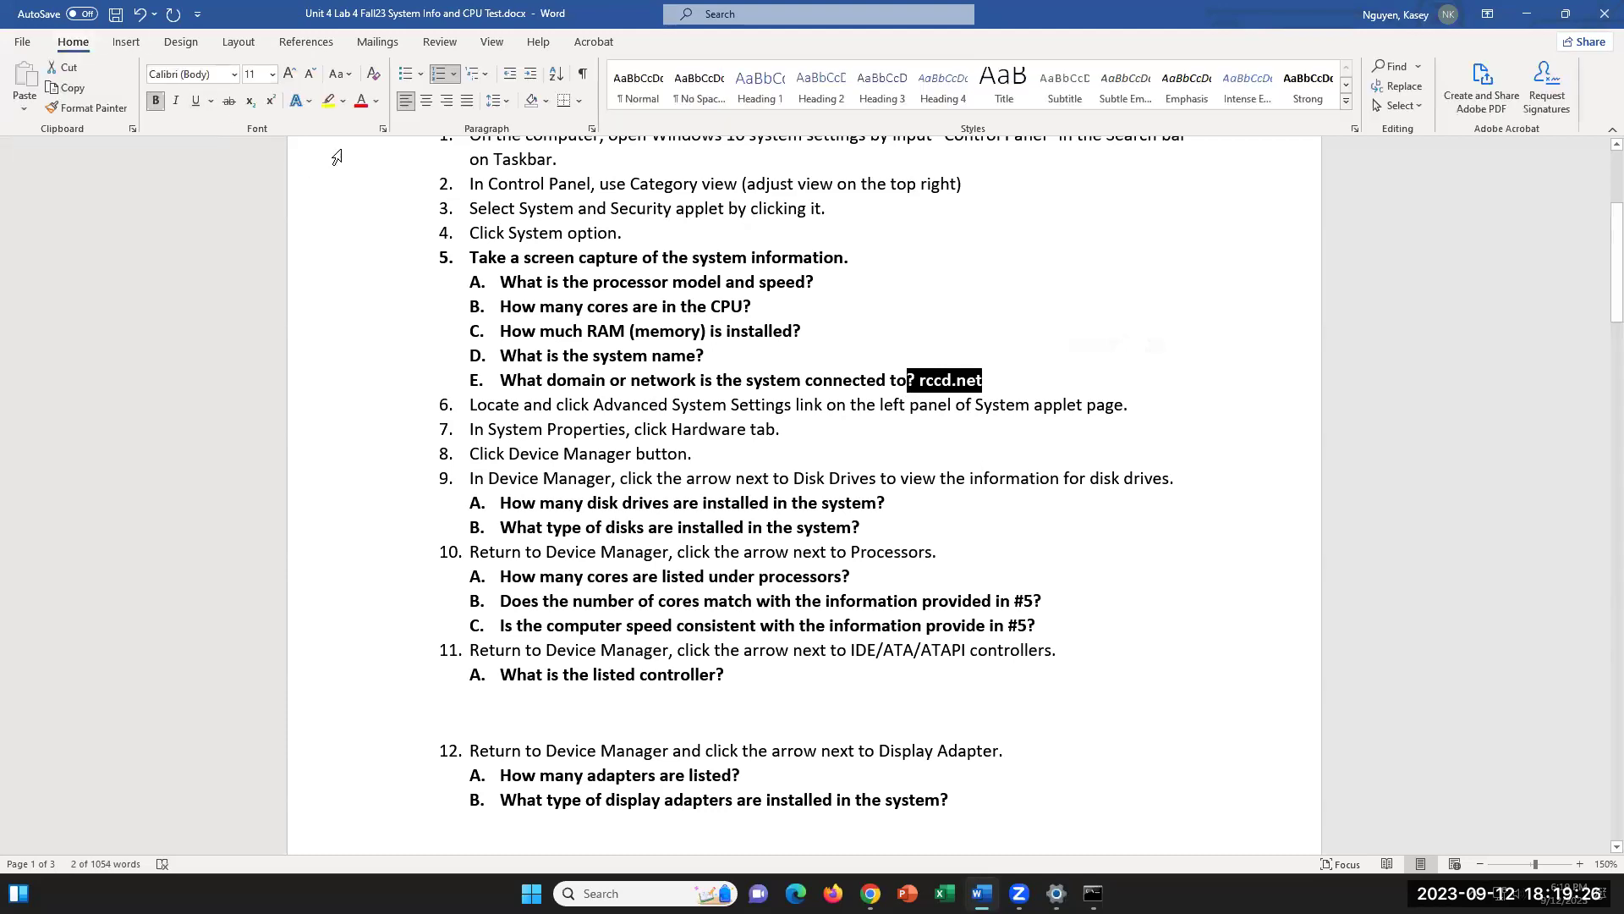
left_click(330, 101)
key("Left")
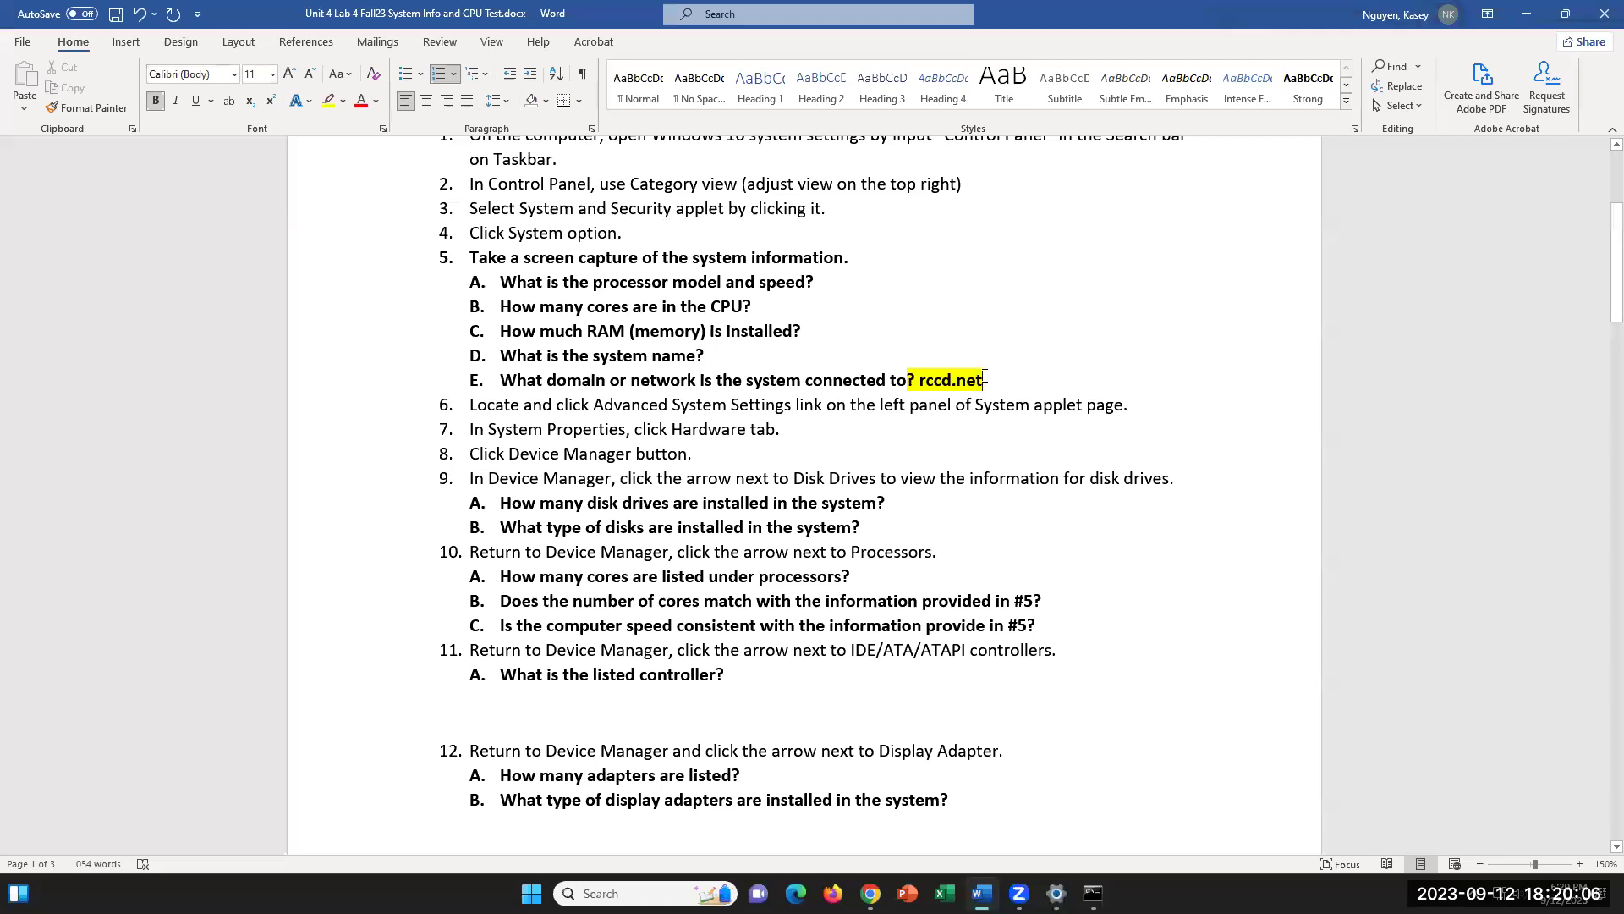
left_click_drag(984, 379, 910, 377)
left_click(1068, 348)
triple_click(992, 381)
left_click(1074, 377)
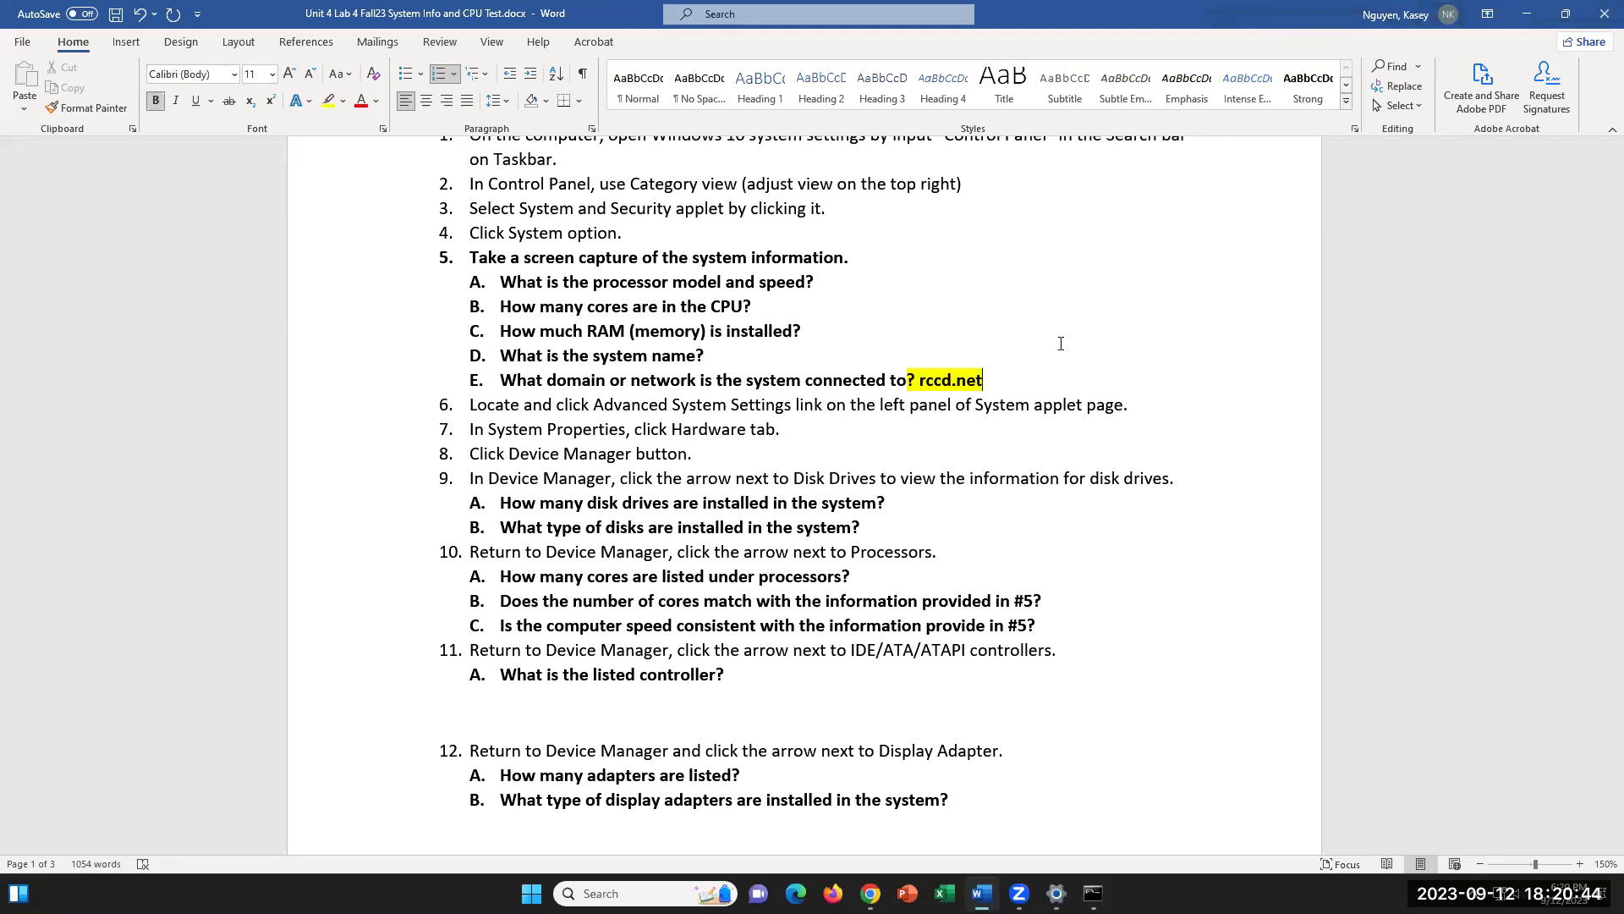
left_click_drag(984, 380, 922, 378)
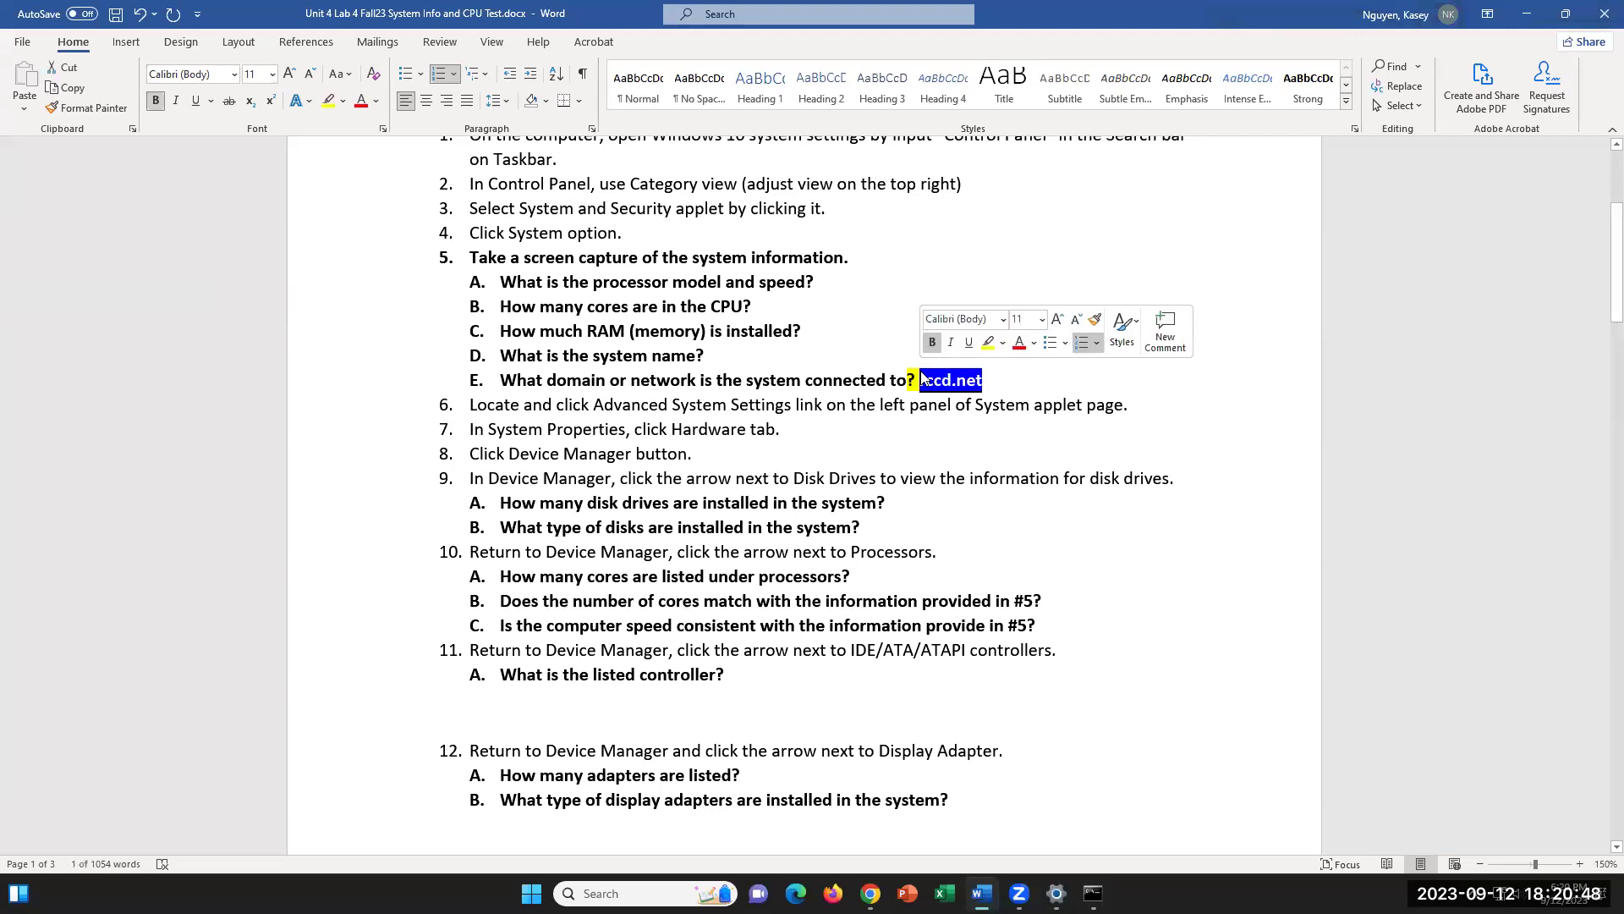
left_click(1010, 369)
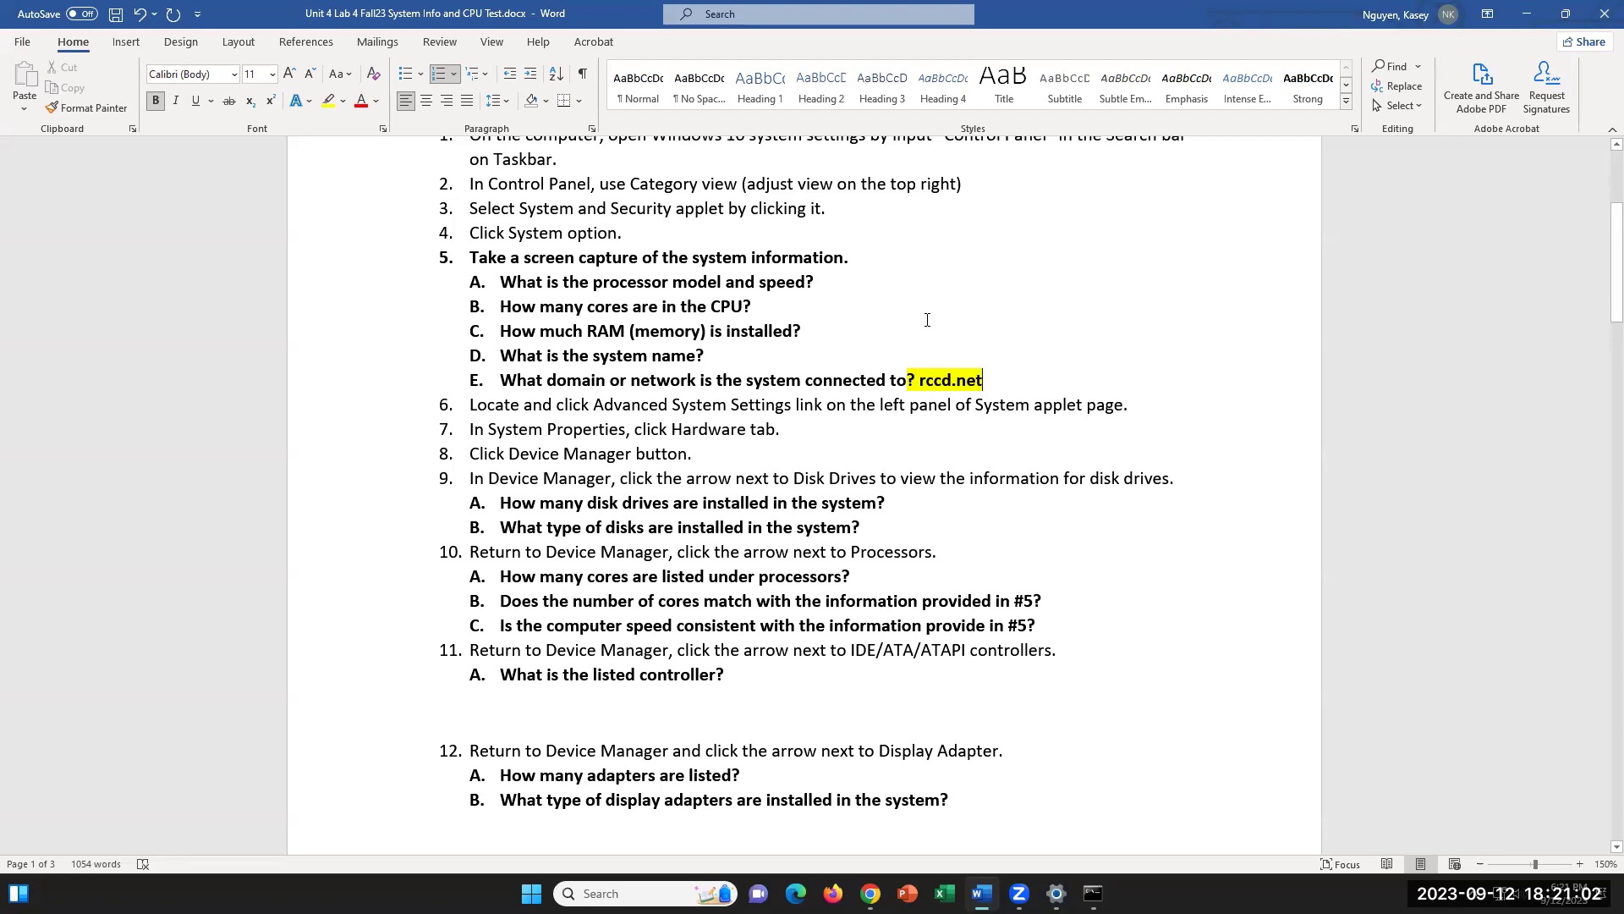
left_click(829, 325)
left_click_drag(753, 307, 587, 306)
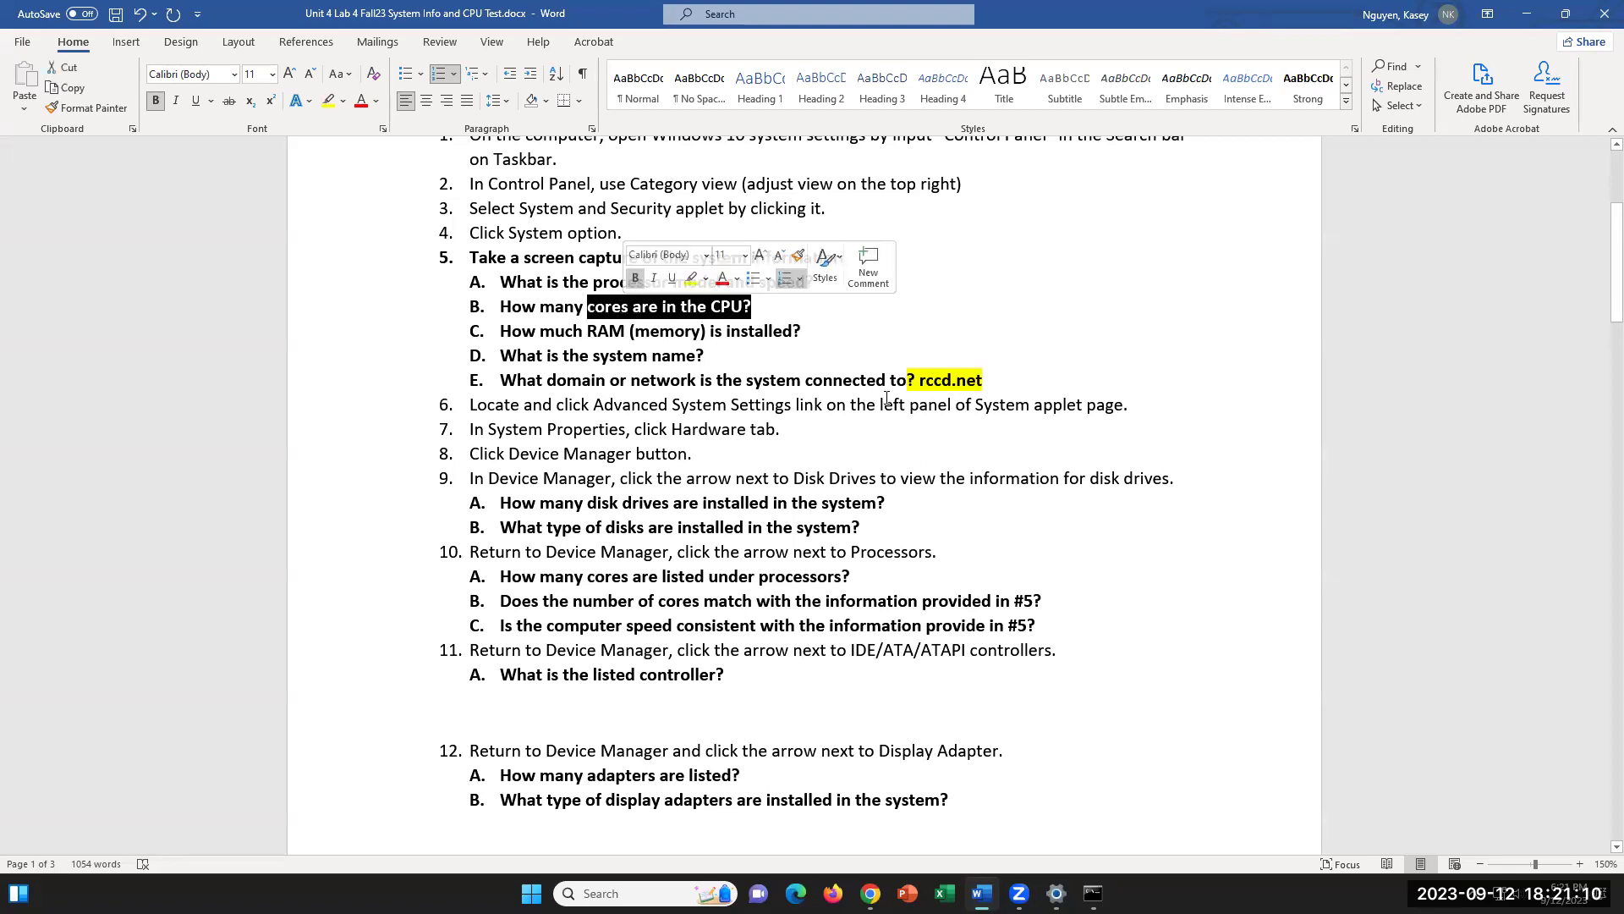
left_click(1002, 433)
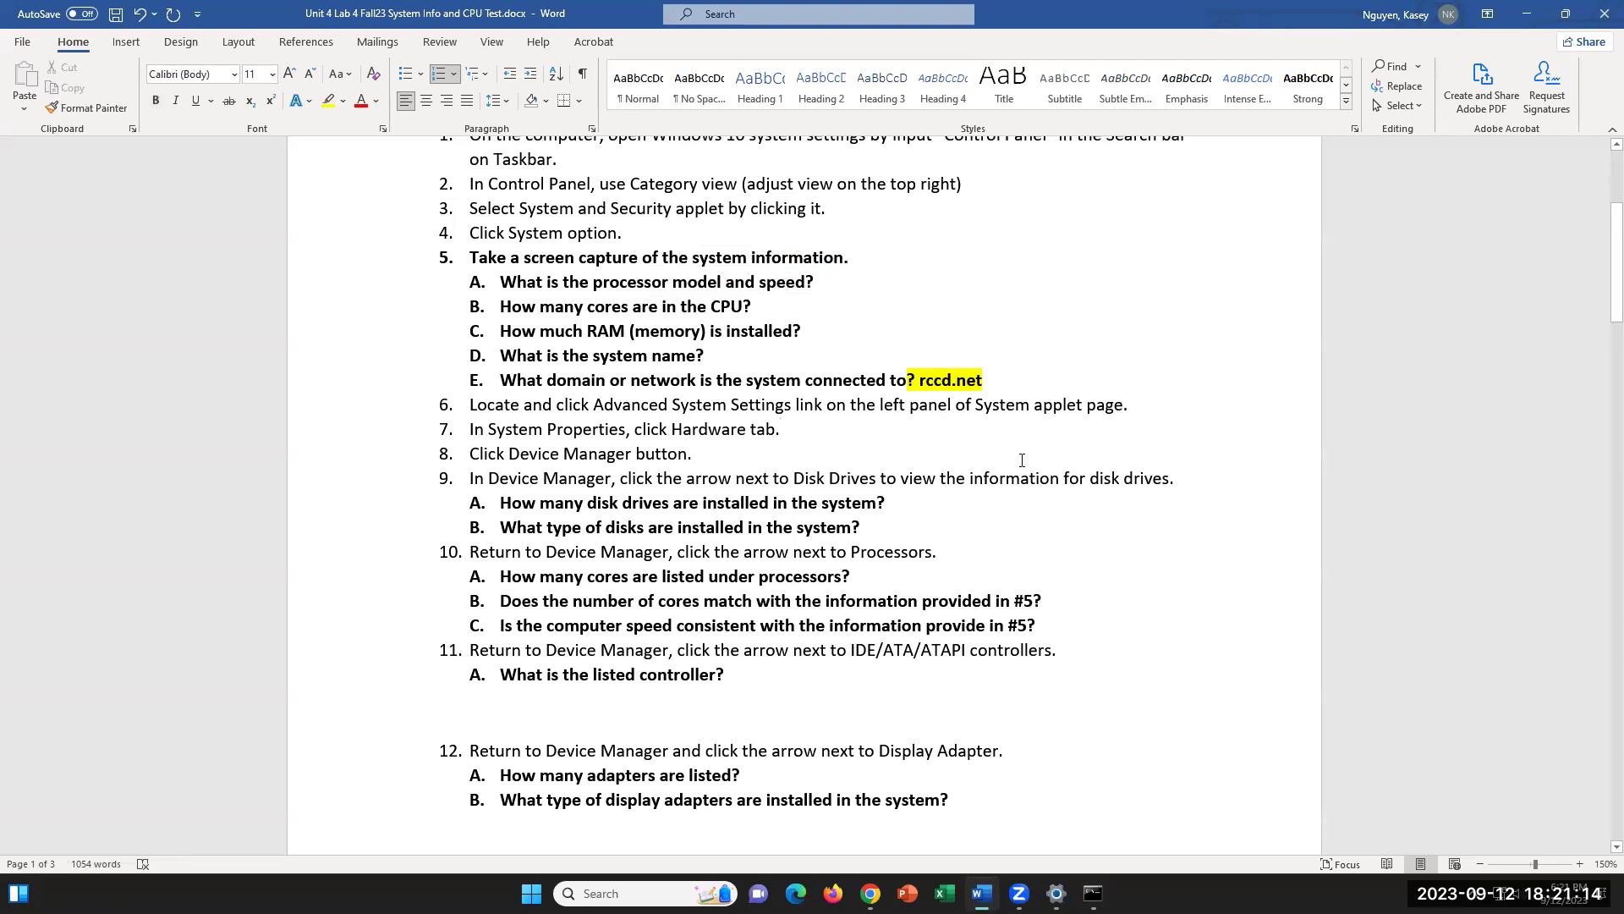
- Switch to Settings to check the System About page, and open Control Panel through a Windows search
left_click(1056, 894)
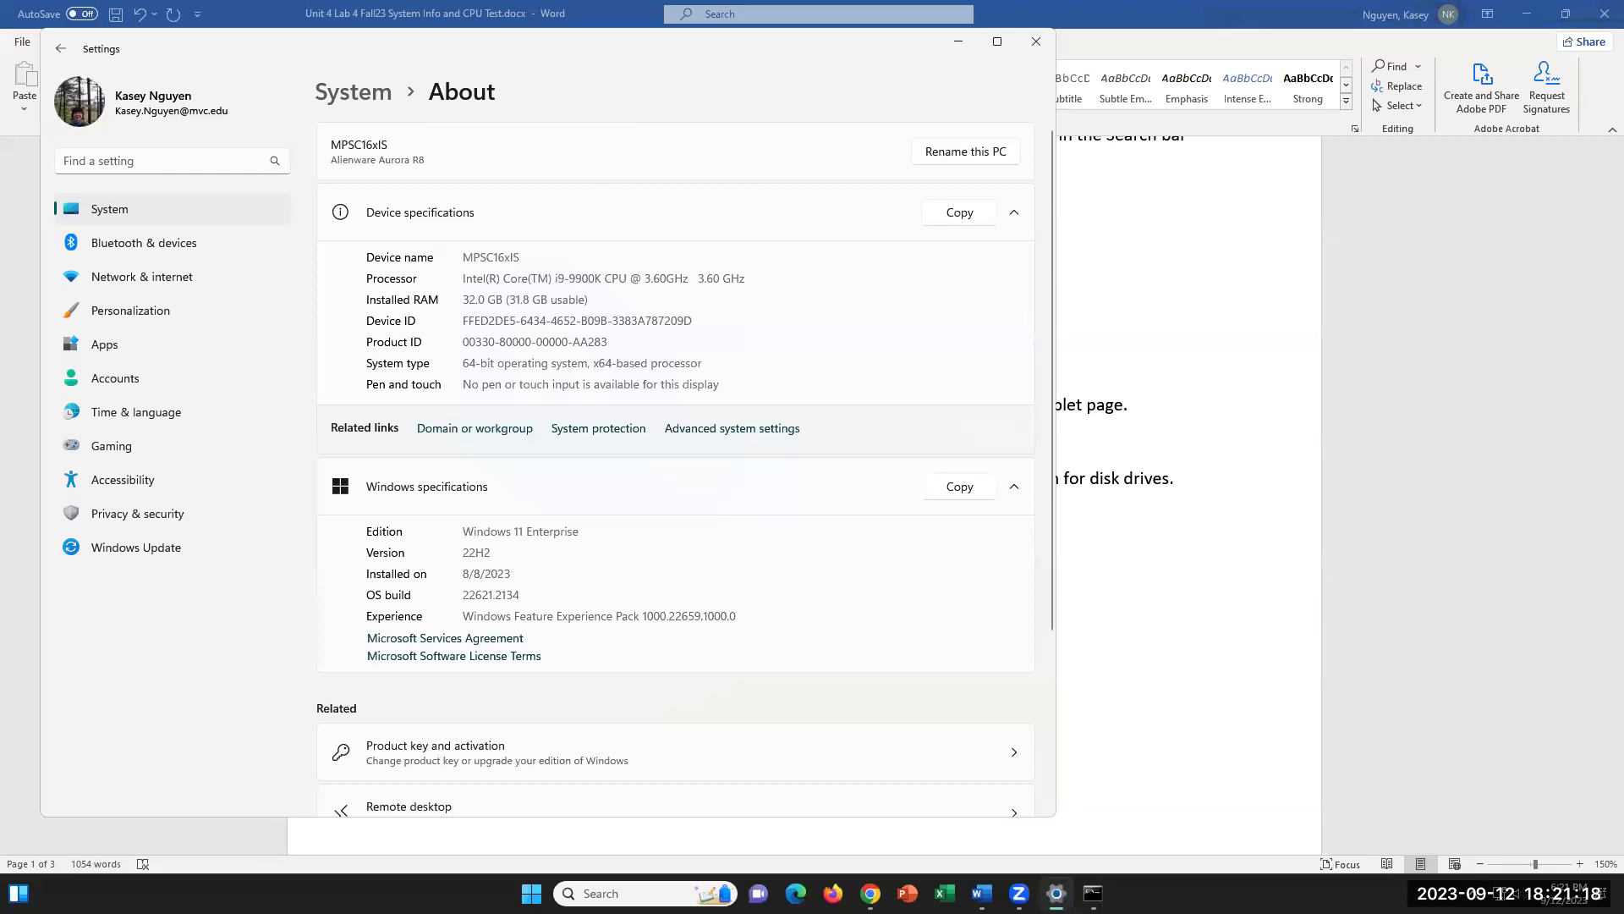
scroll(875, 718, "down", 1)
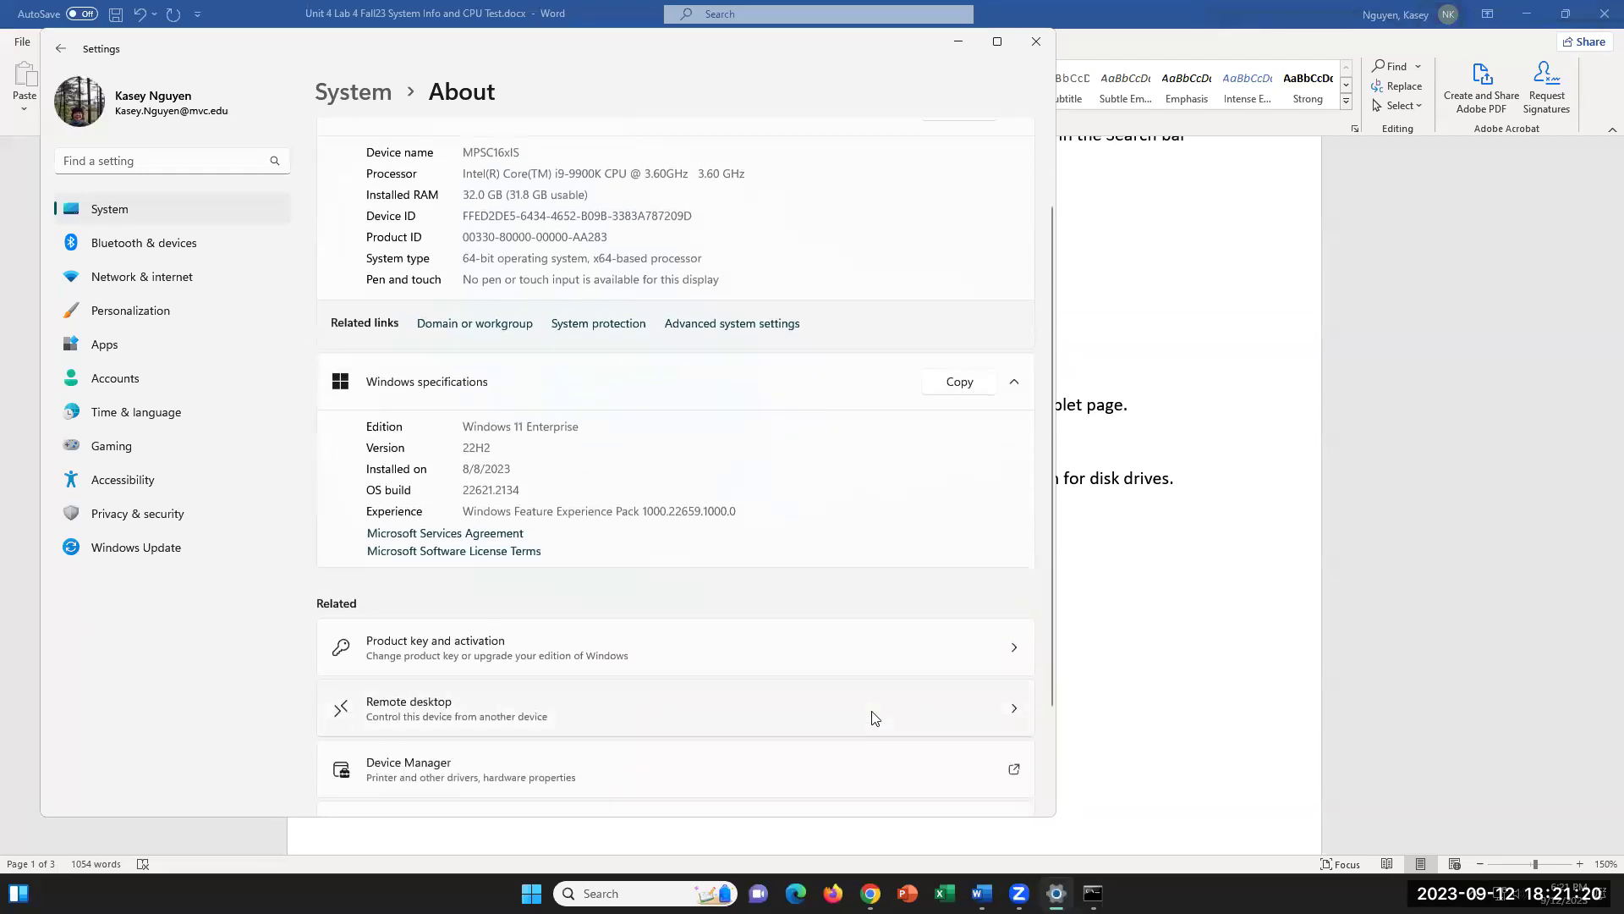
scroll(875, 717, "up", 1)
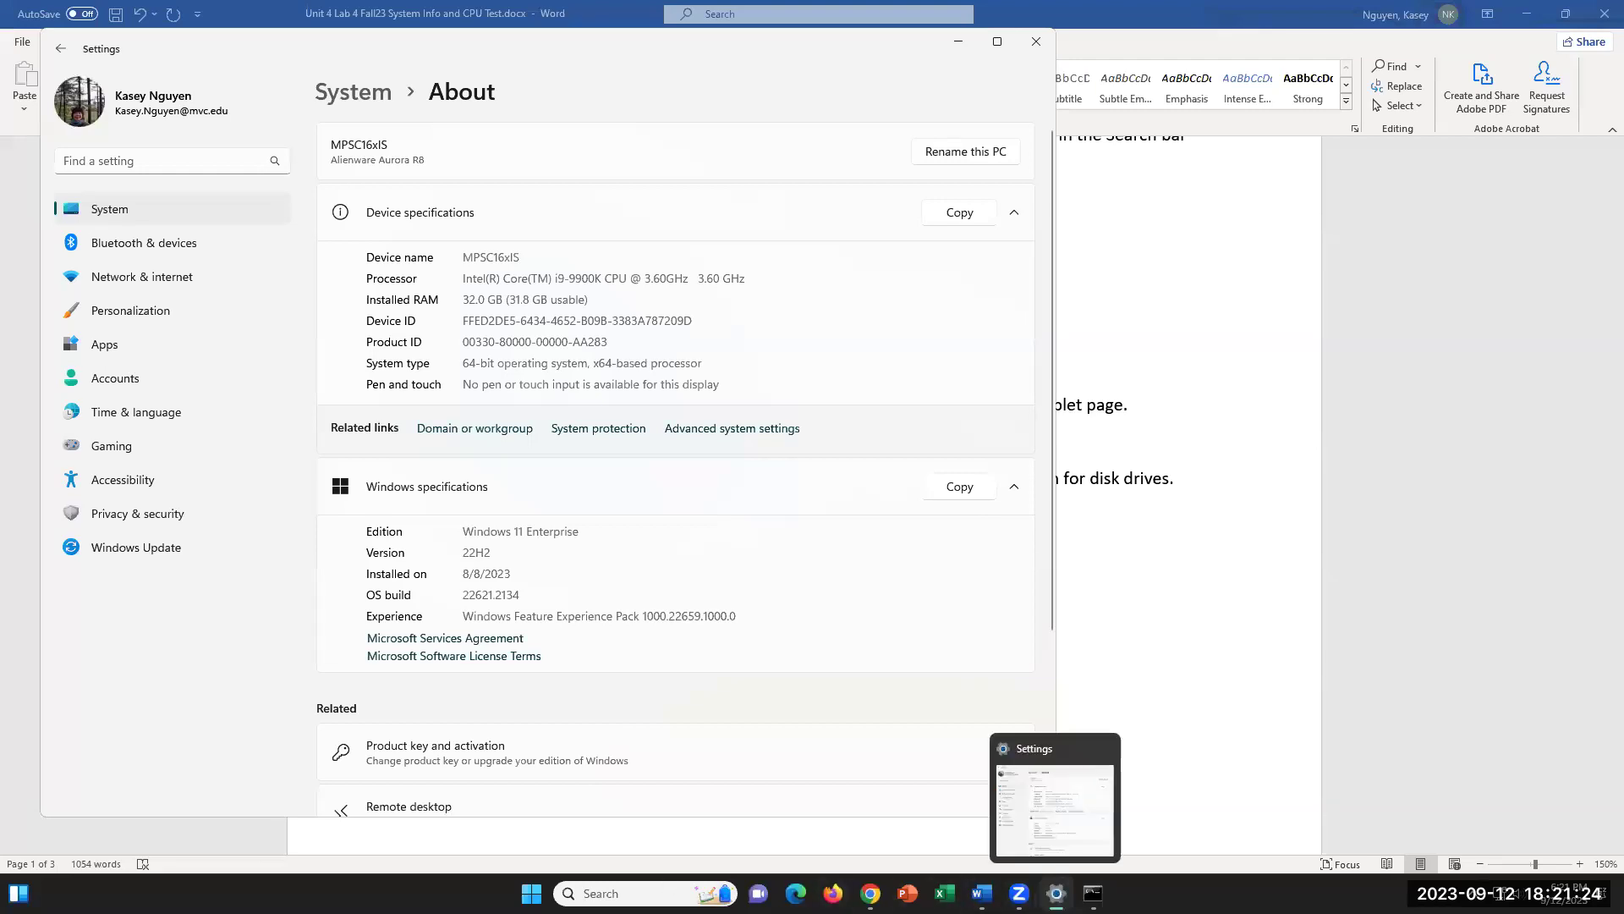
left_click(672, 889)
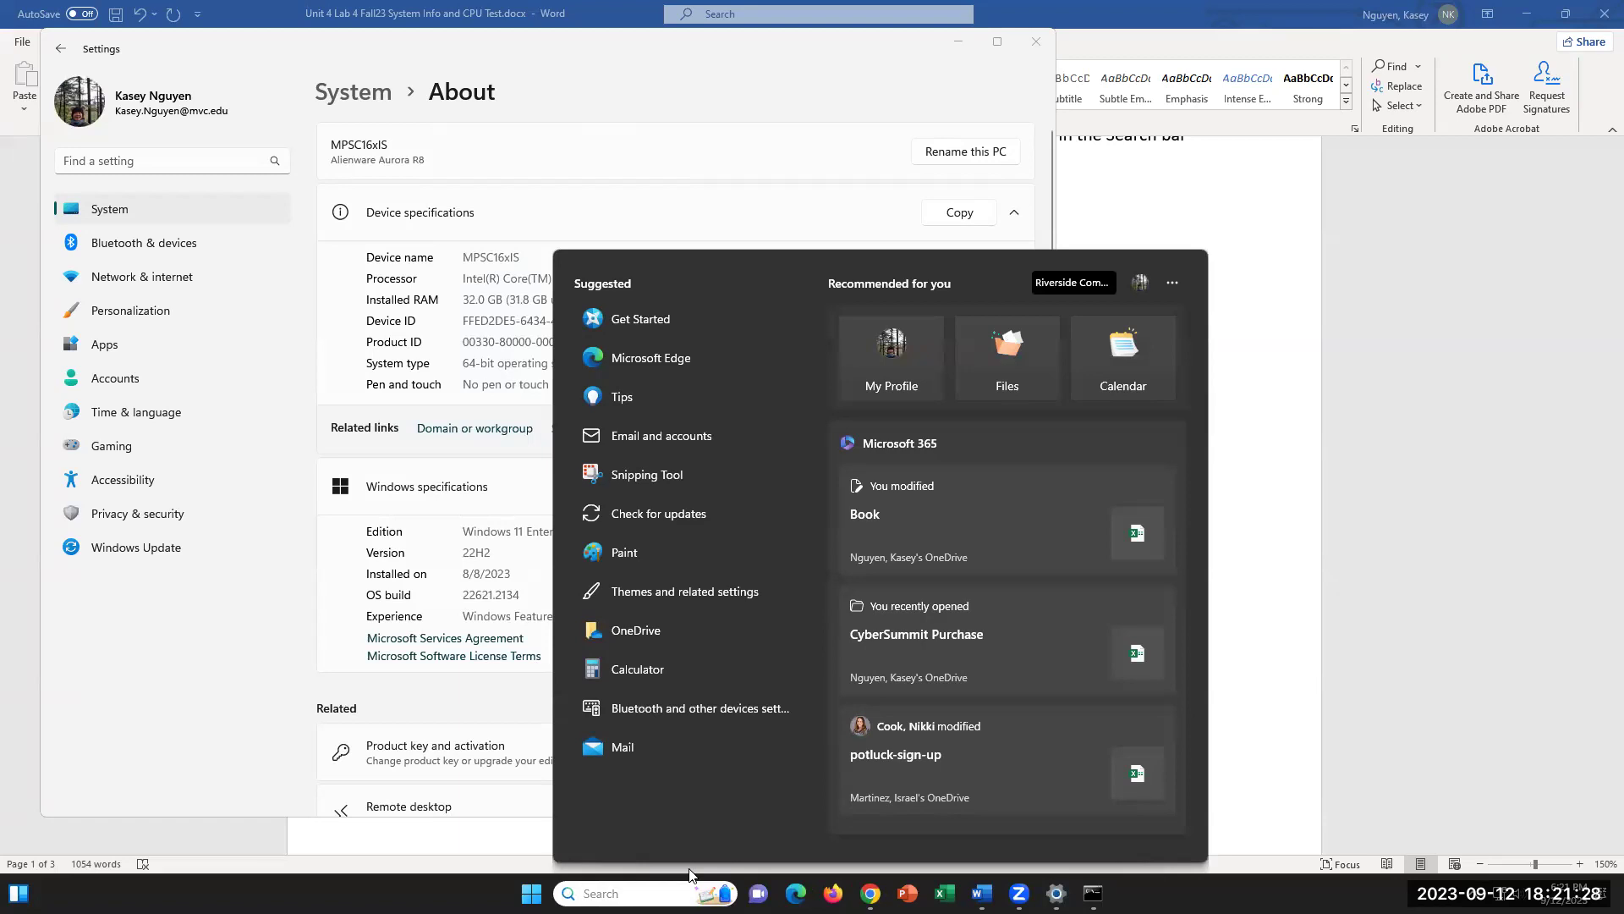
type("contr")
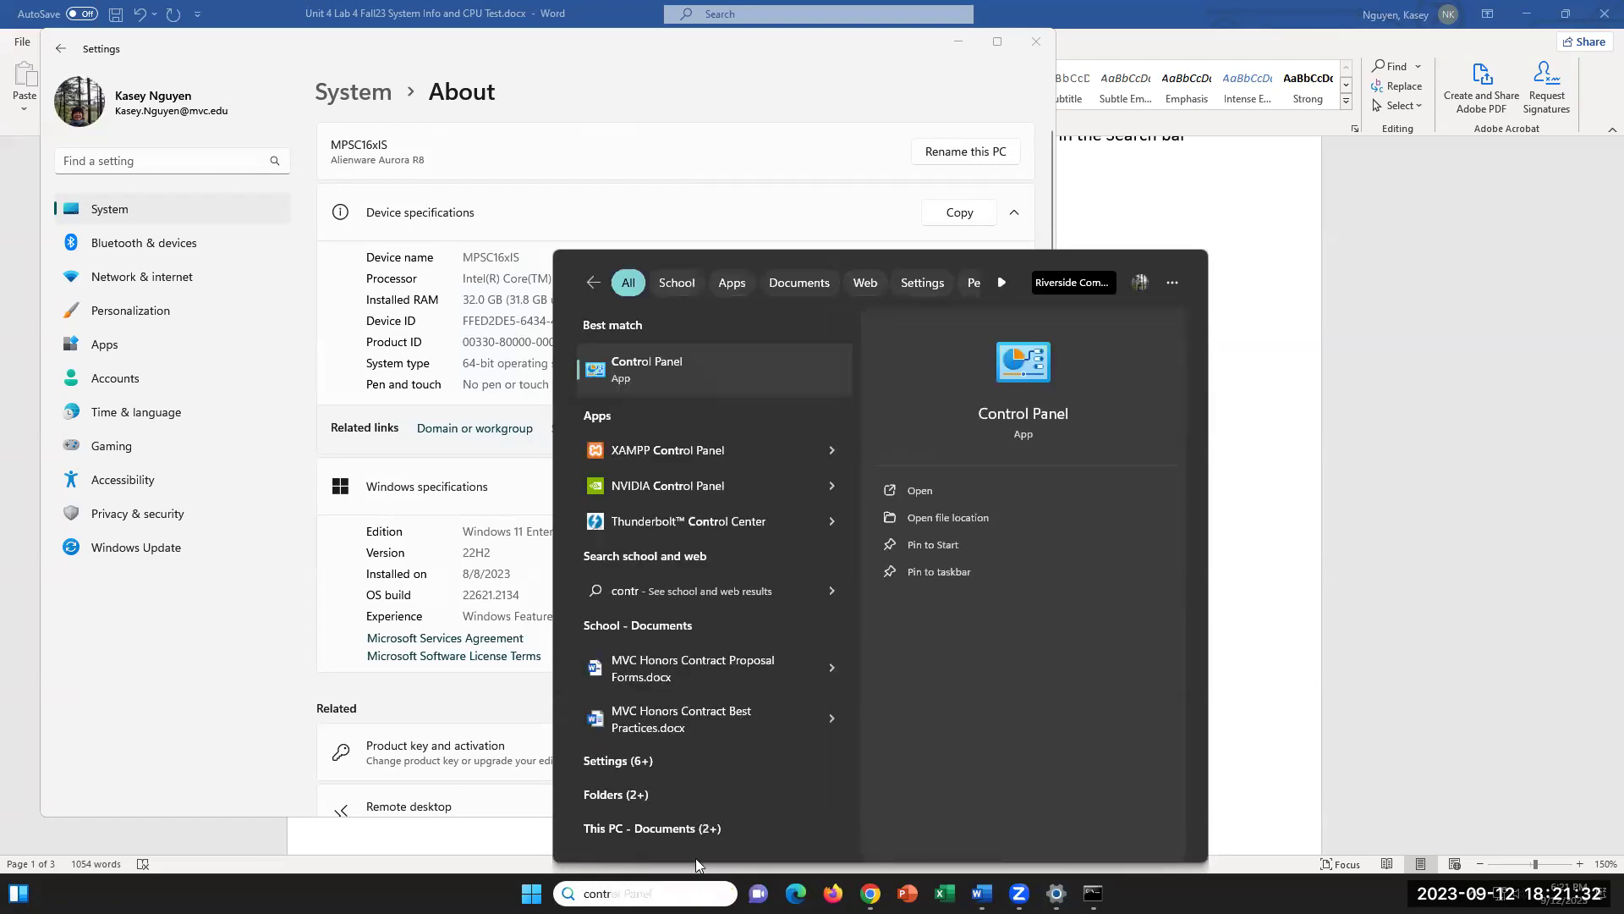
left_click(703, 376)
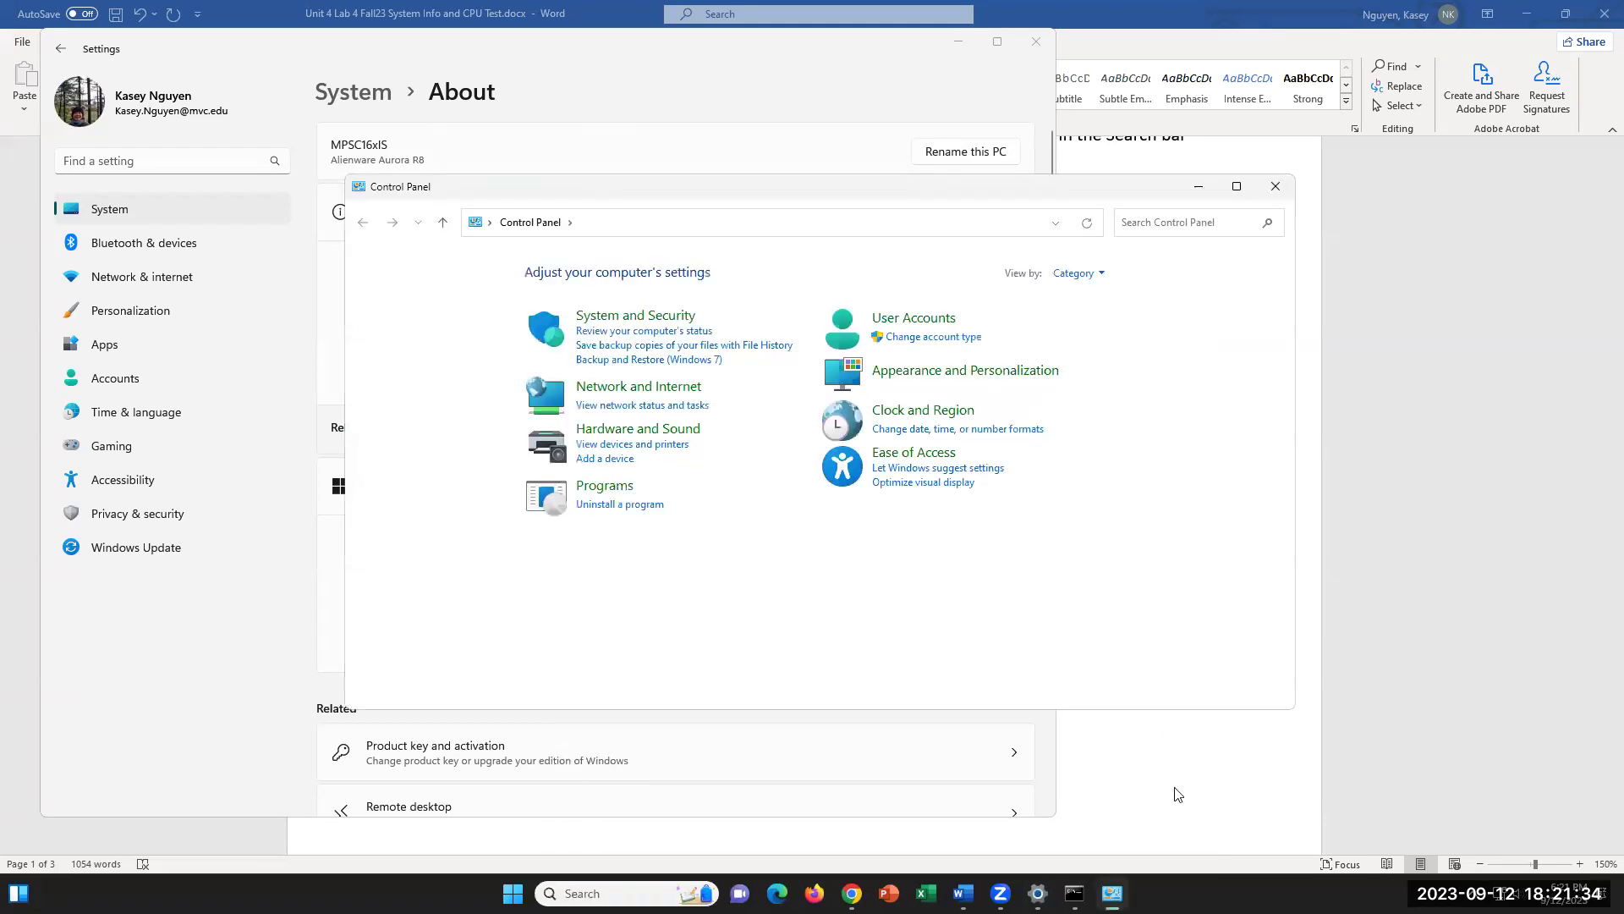
- Try to open Advanced system settings from the System About page, and dismiss the User Account Control prompt
left_click(732, 161)
left_click(720, 428)
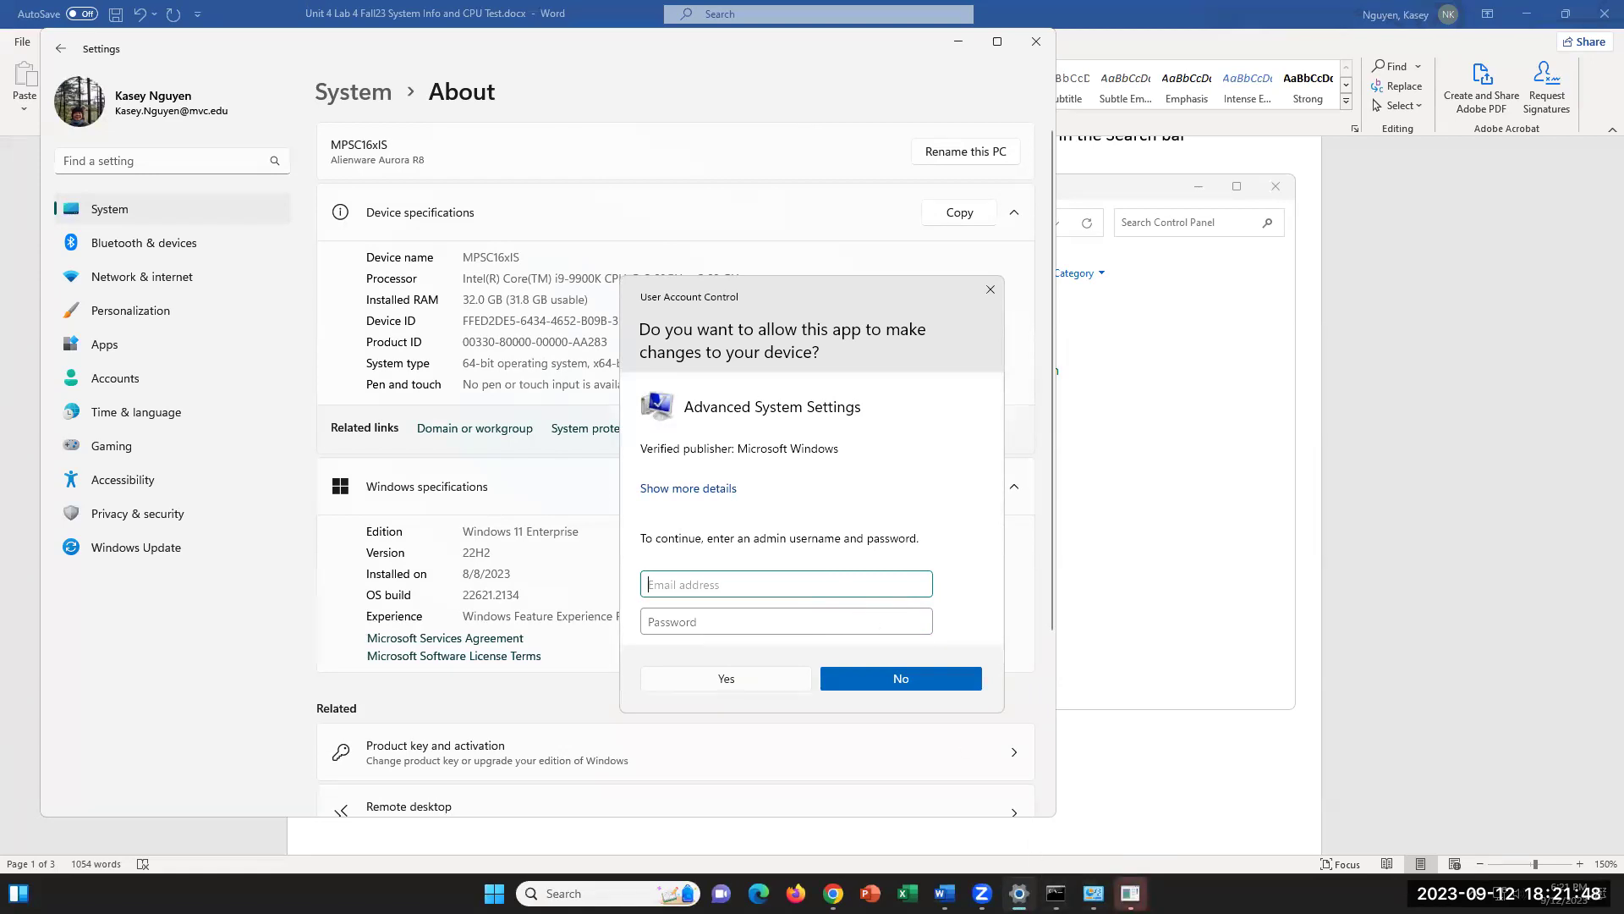
mouse_move(1130, 894)
left_click(1166, 793)
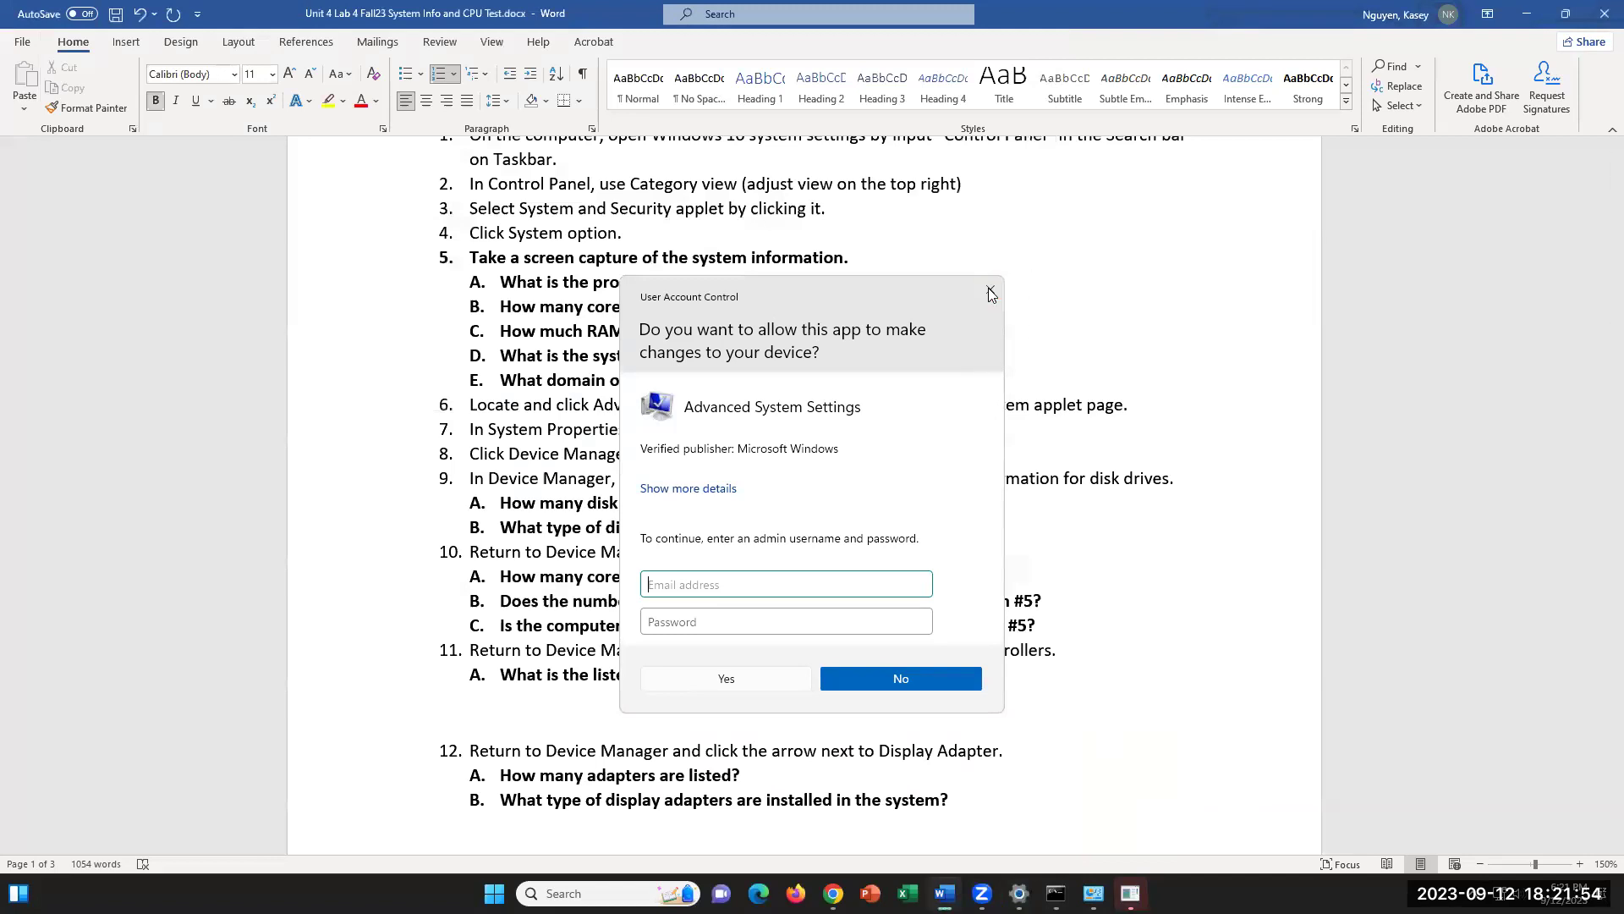
key("Escape")
- Highlight "Advanced System Settings link on the left panel of System applet page" in item 6 of the Word document in yellow
left_click_drag(792, 430, 1149, 412)
left_click(787, 429)
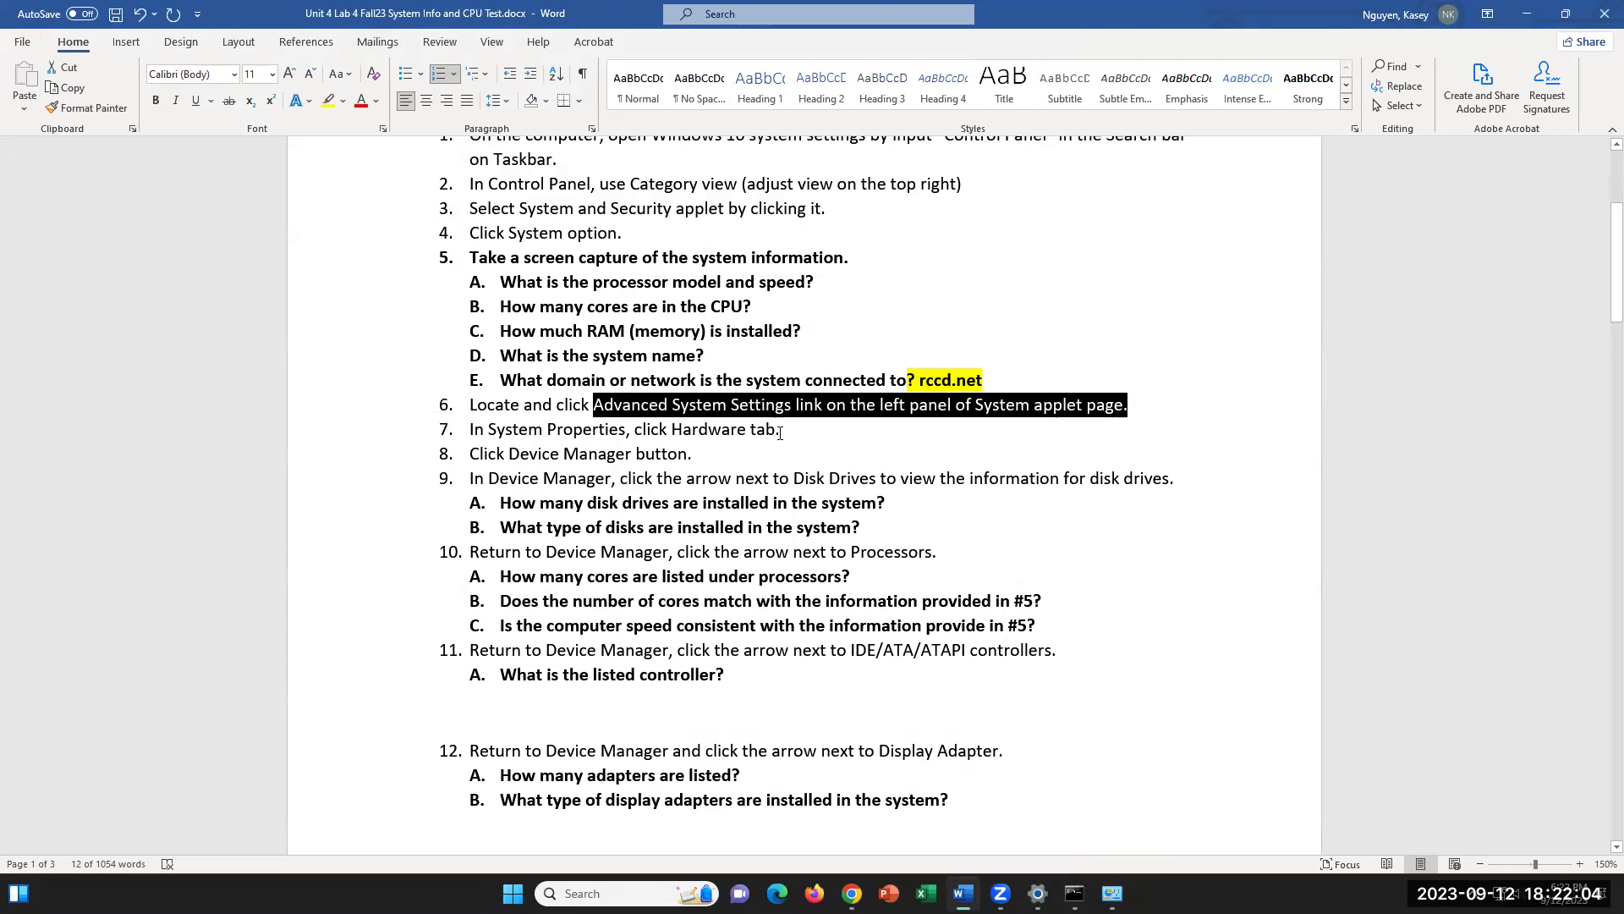
left_click(795, 430)
left_click_drag(593, 406, 1123, 406)
left_click(329, 102)
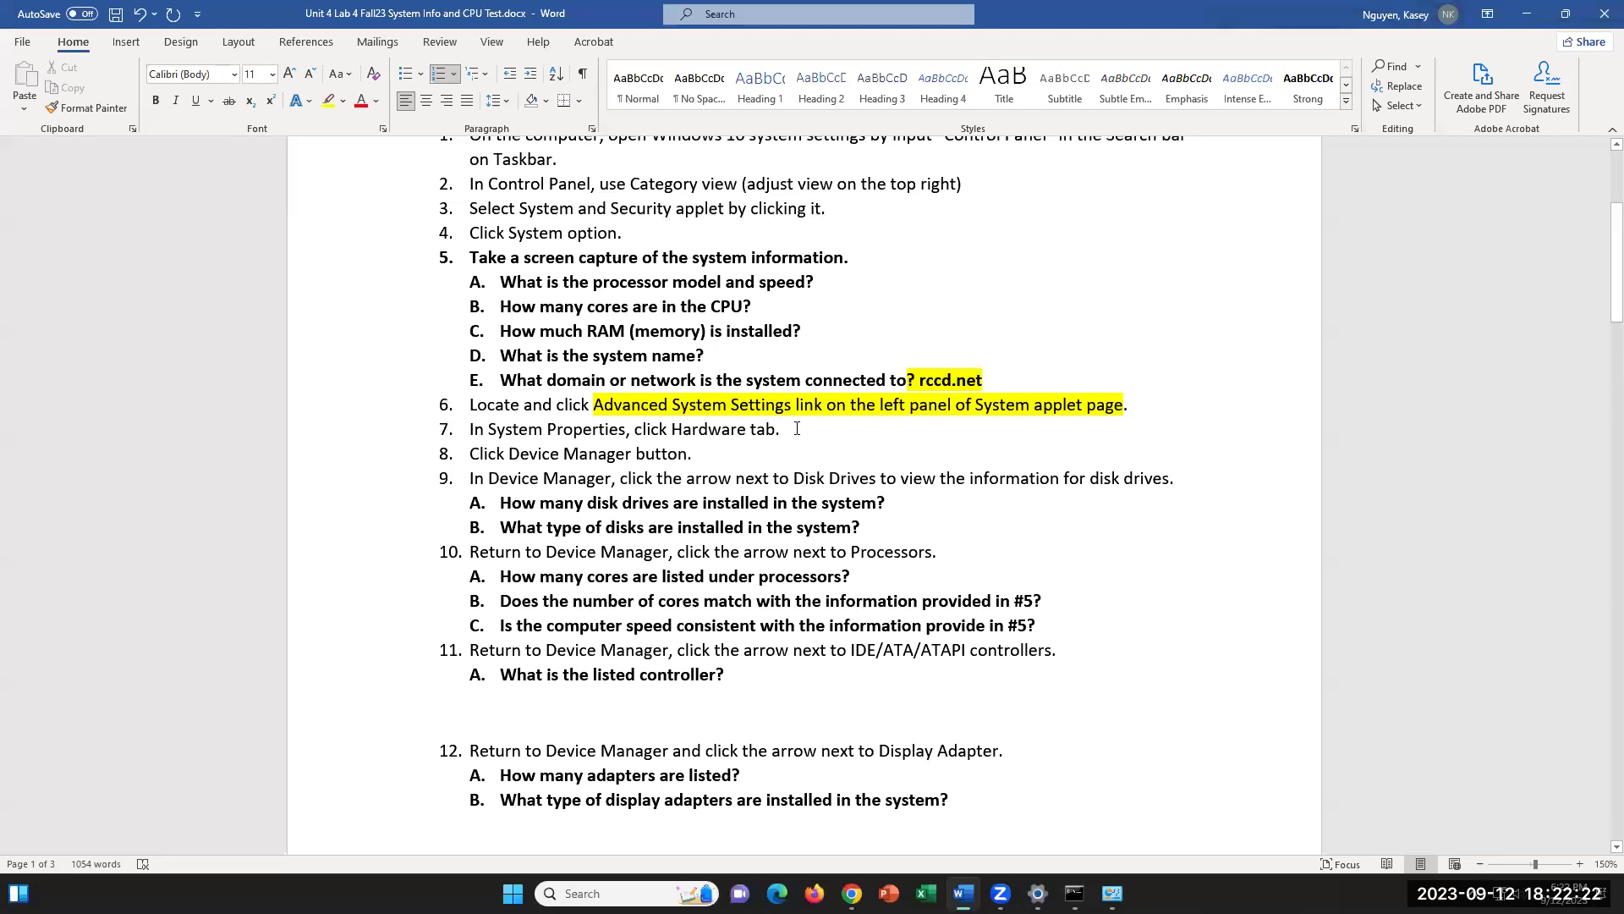
- Switch to Control Panel, open System from System and Security, and examine the About page down to its related links
left_click(1112, 894)
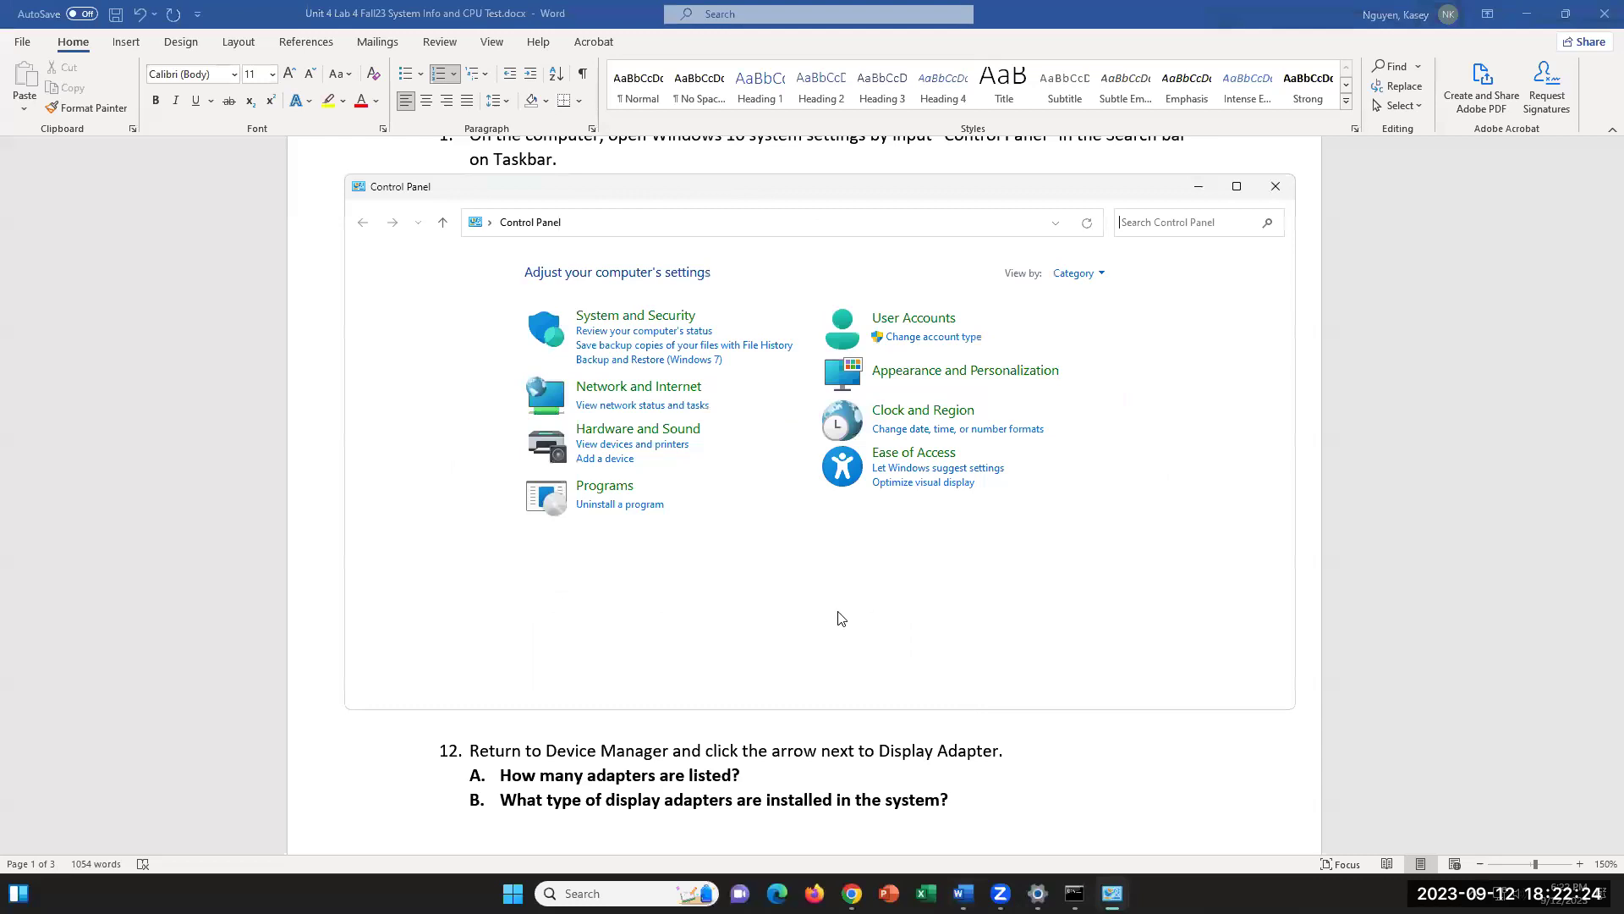
left_click(628, 317)
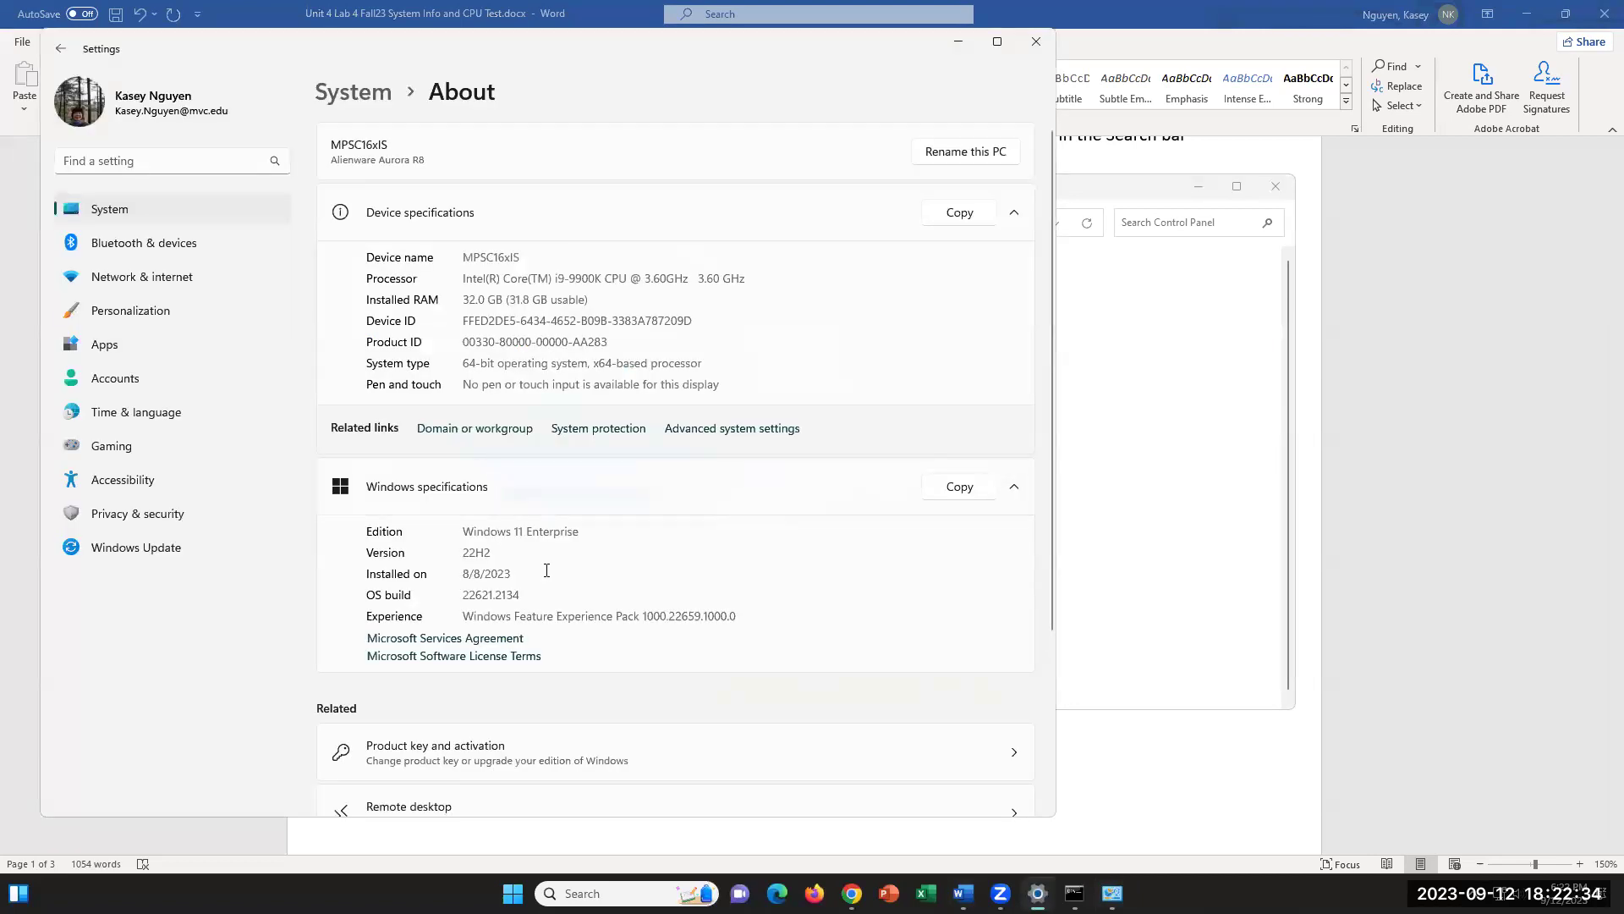
scroll(544, 570, "down", 3)
scroll(554, 565, "up", 3)
scroll(556, 552, "down", 3)
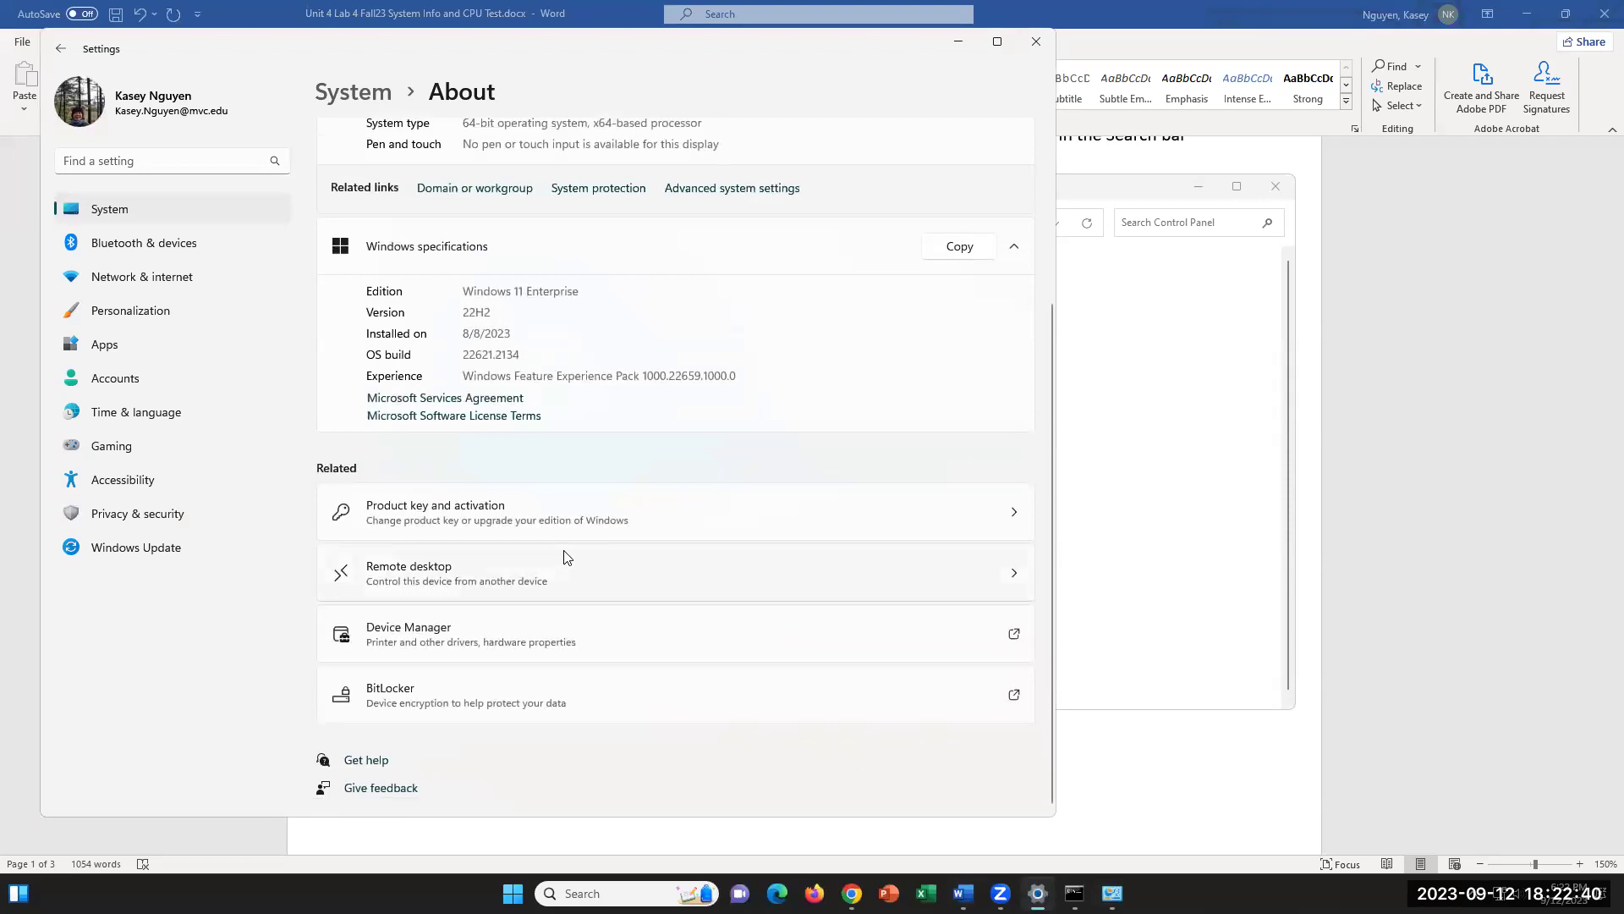
- Return to the Word lab document at item 7 and look for Device Manager among the Windows quick links
left_click(1109, 804)
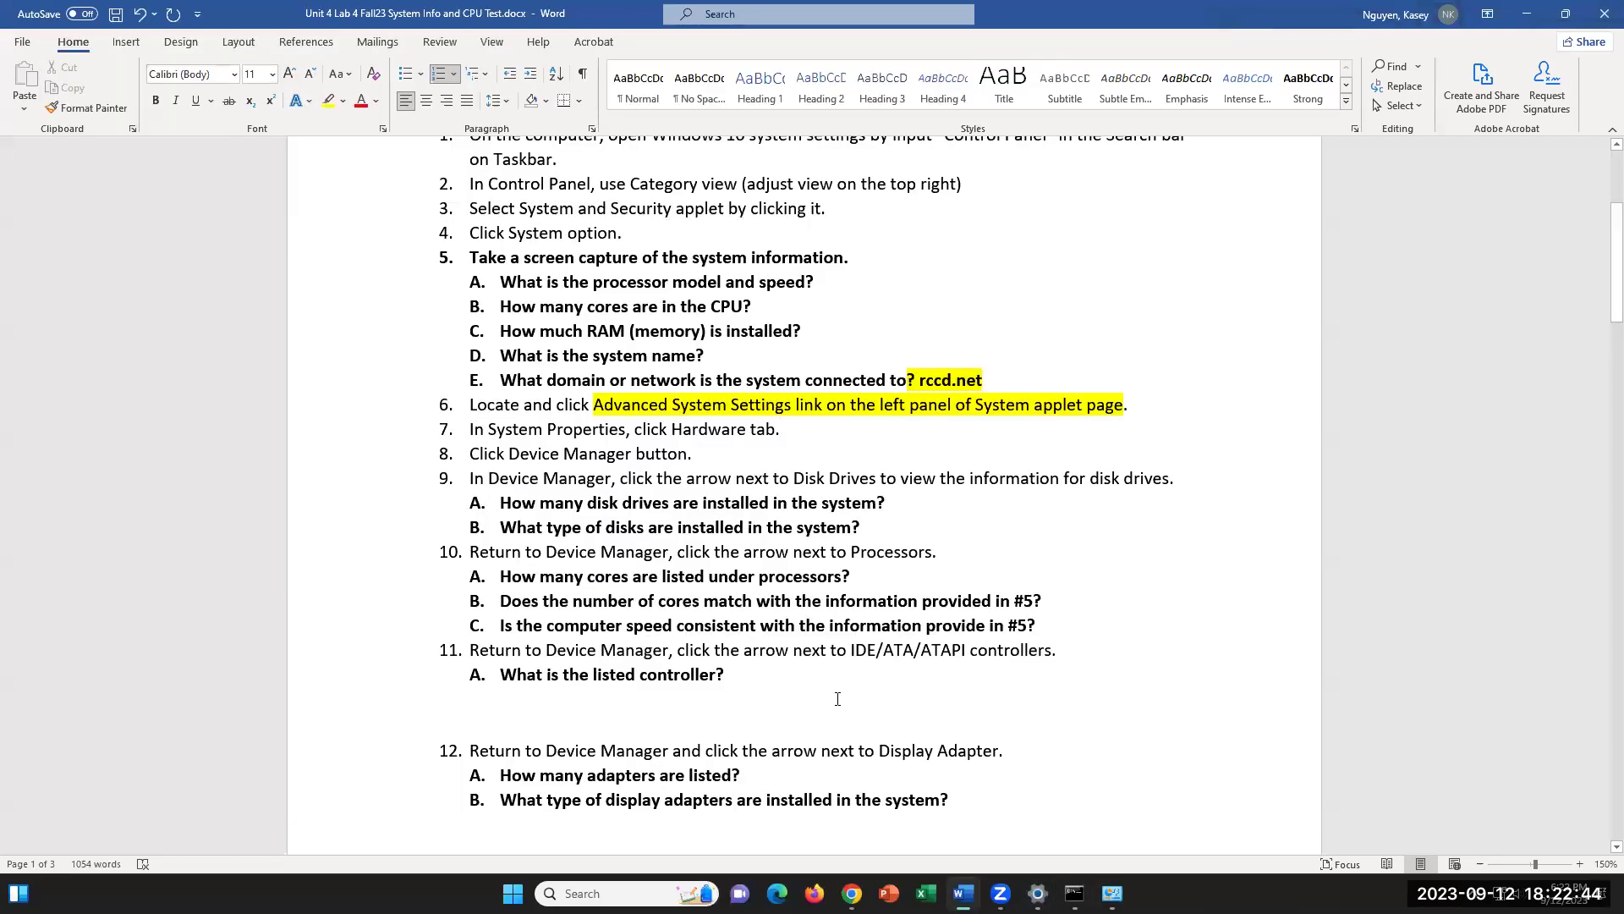
left_click_drag(795, 432, 486, 436)
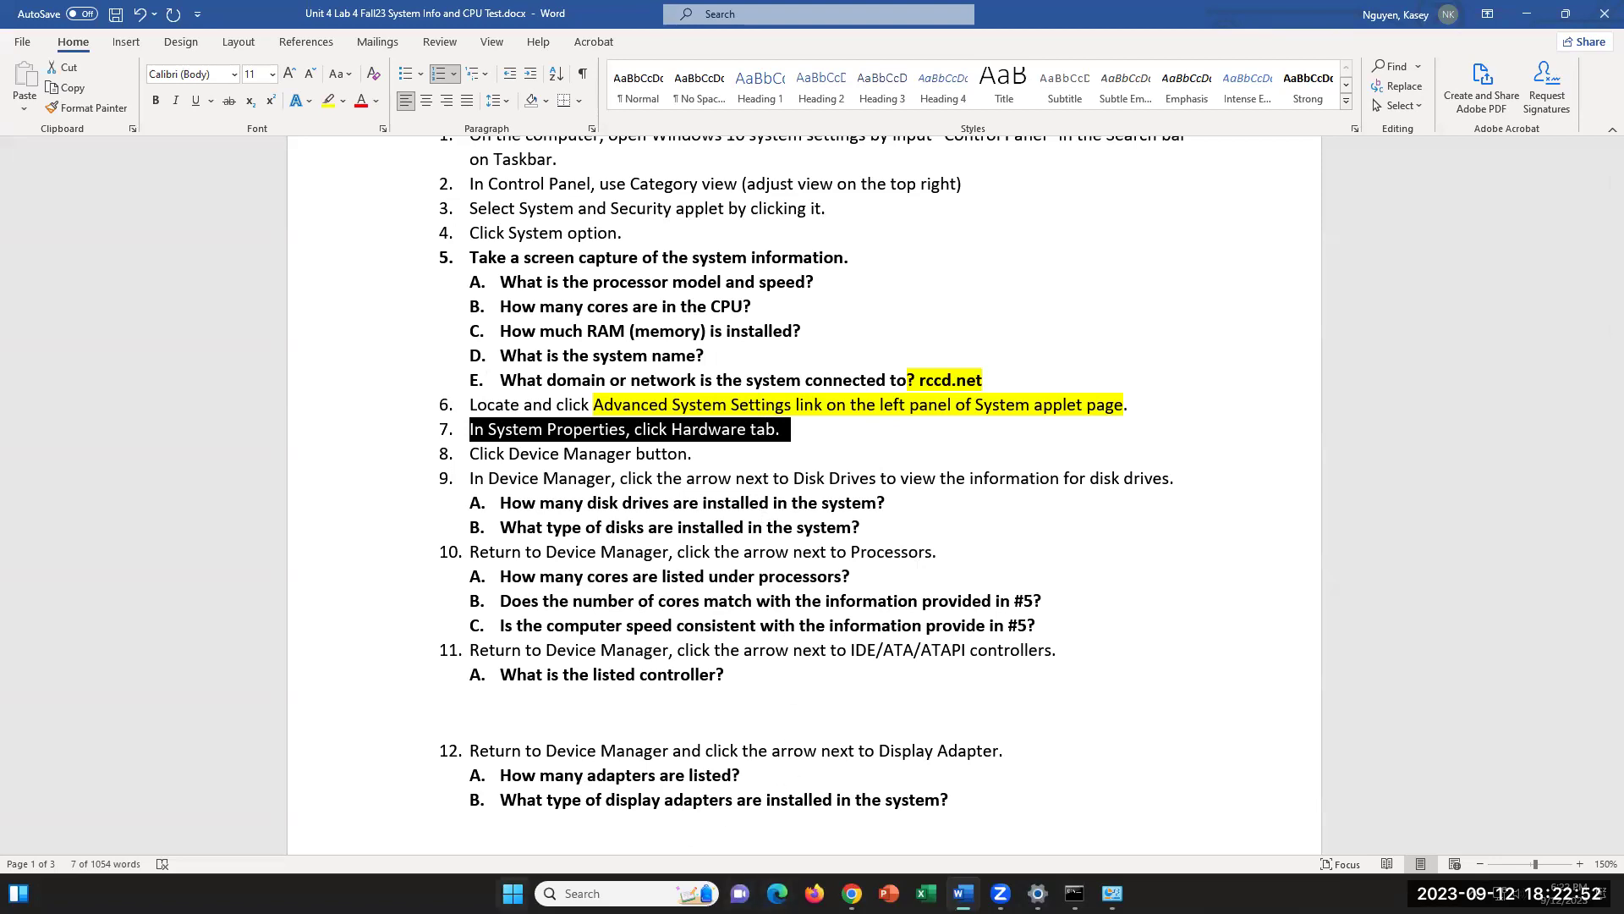
key("super+x")
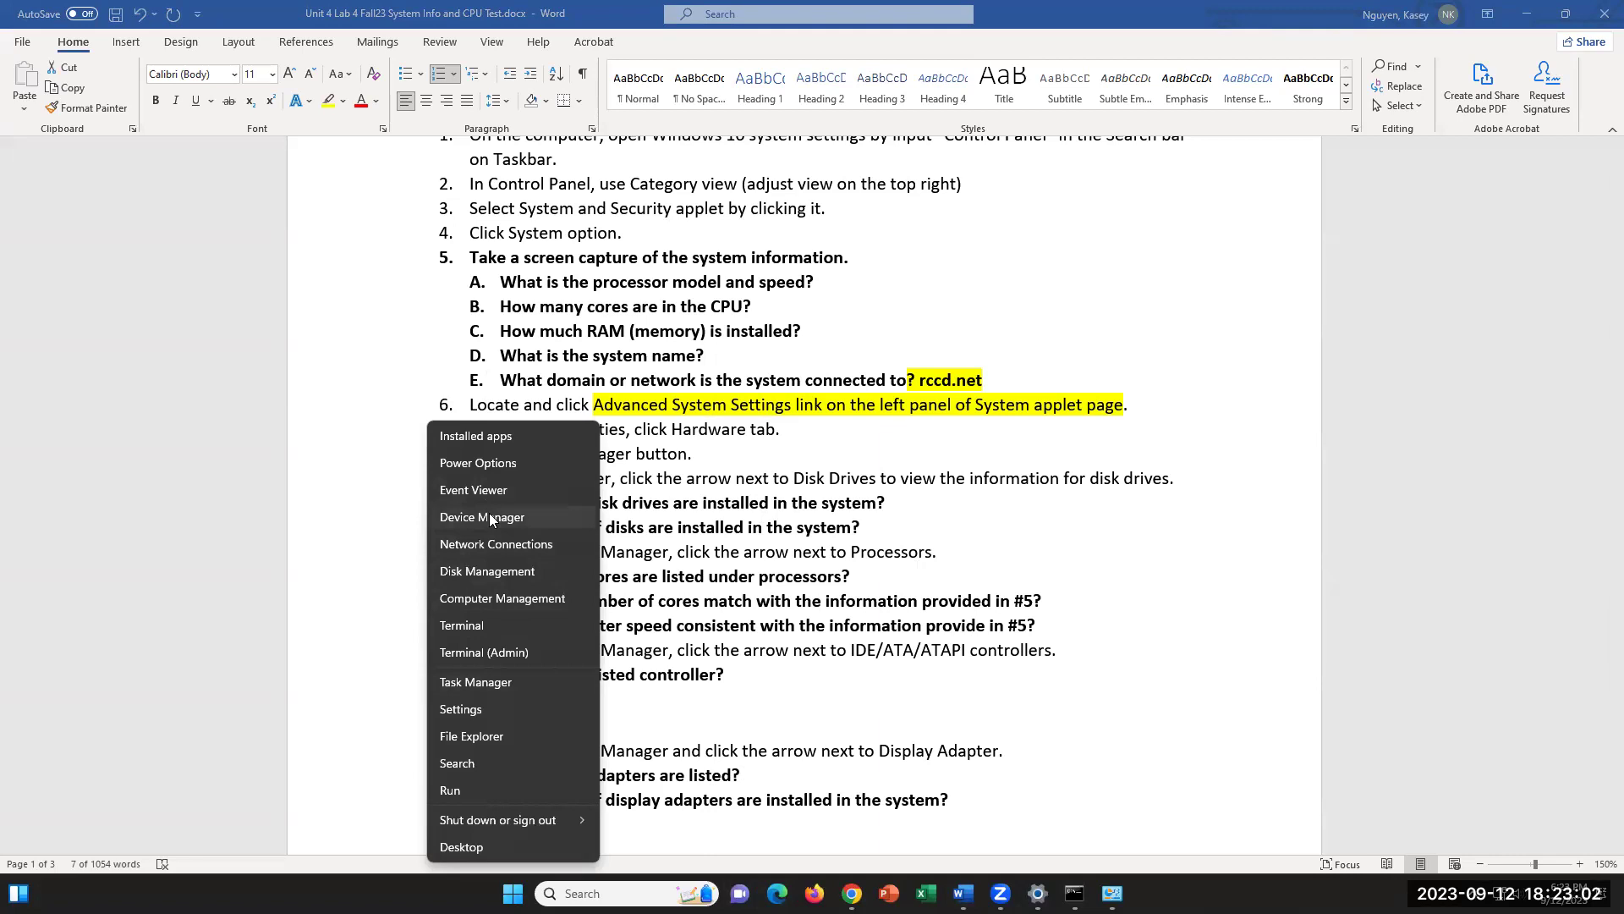
left_click(829, 414)
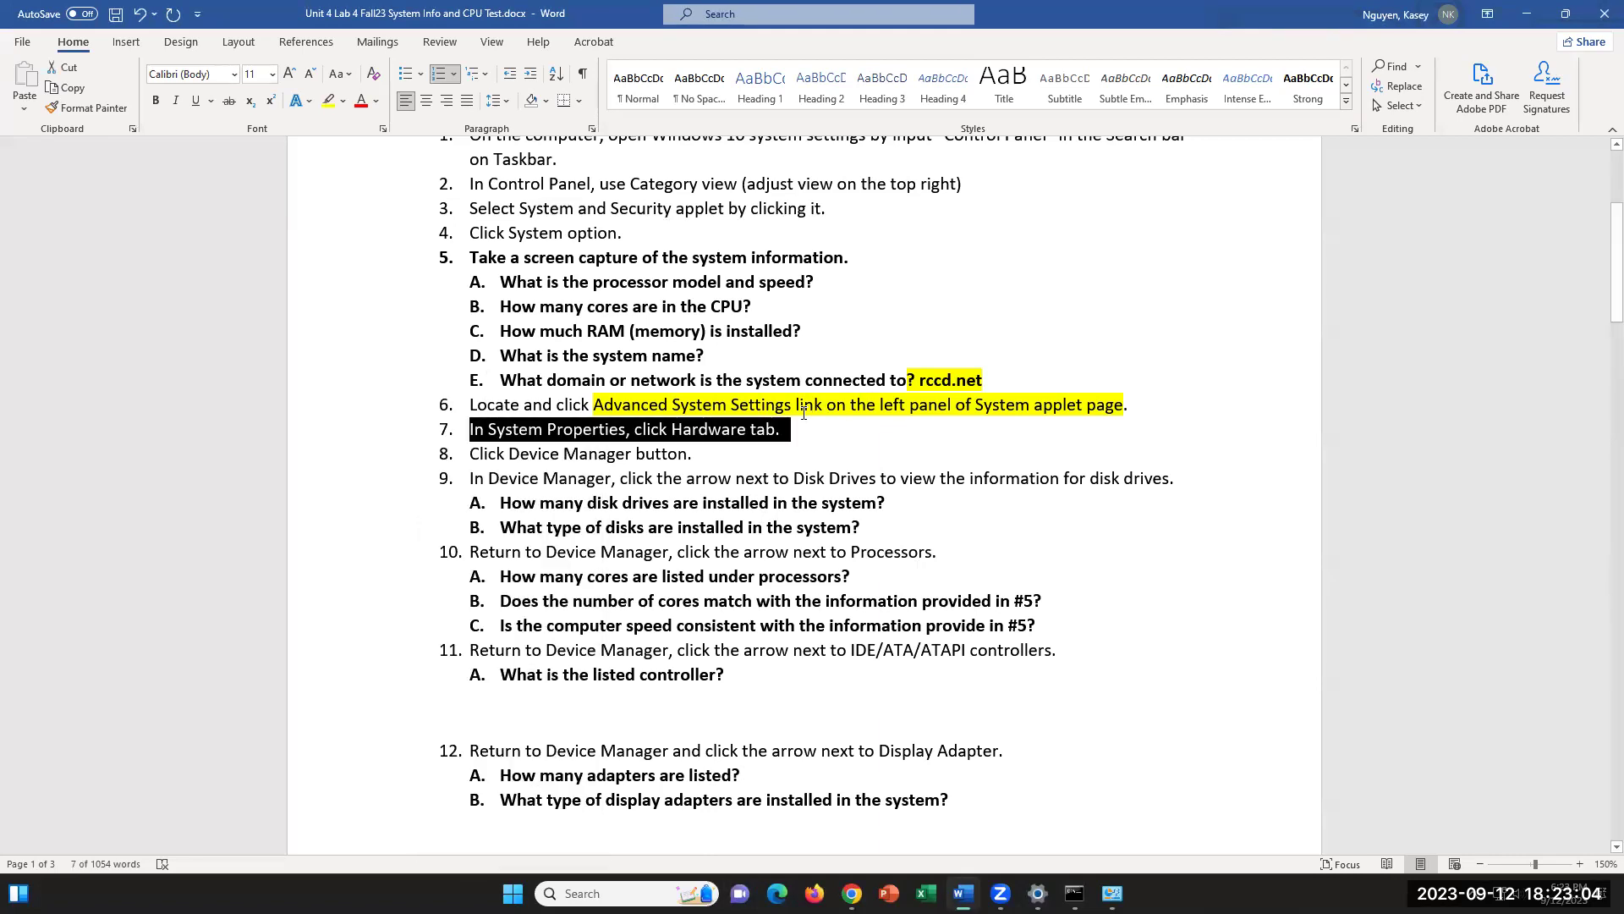
left_click(802, 412)
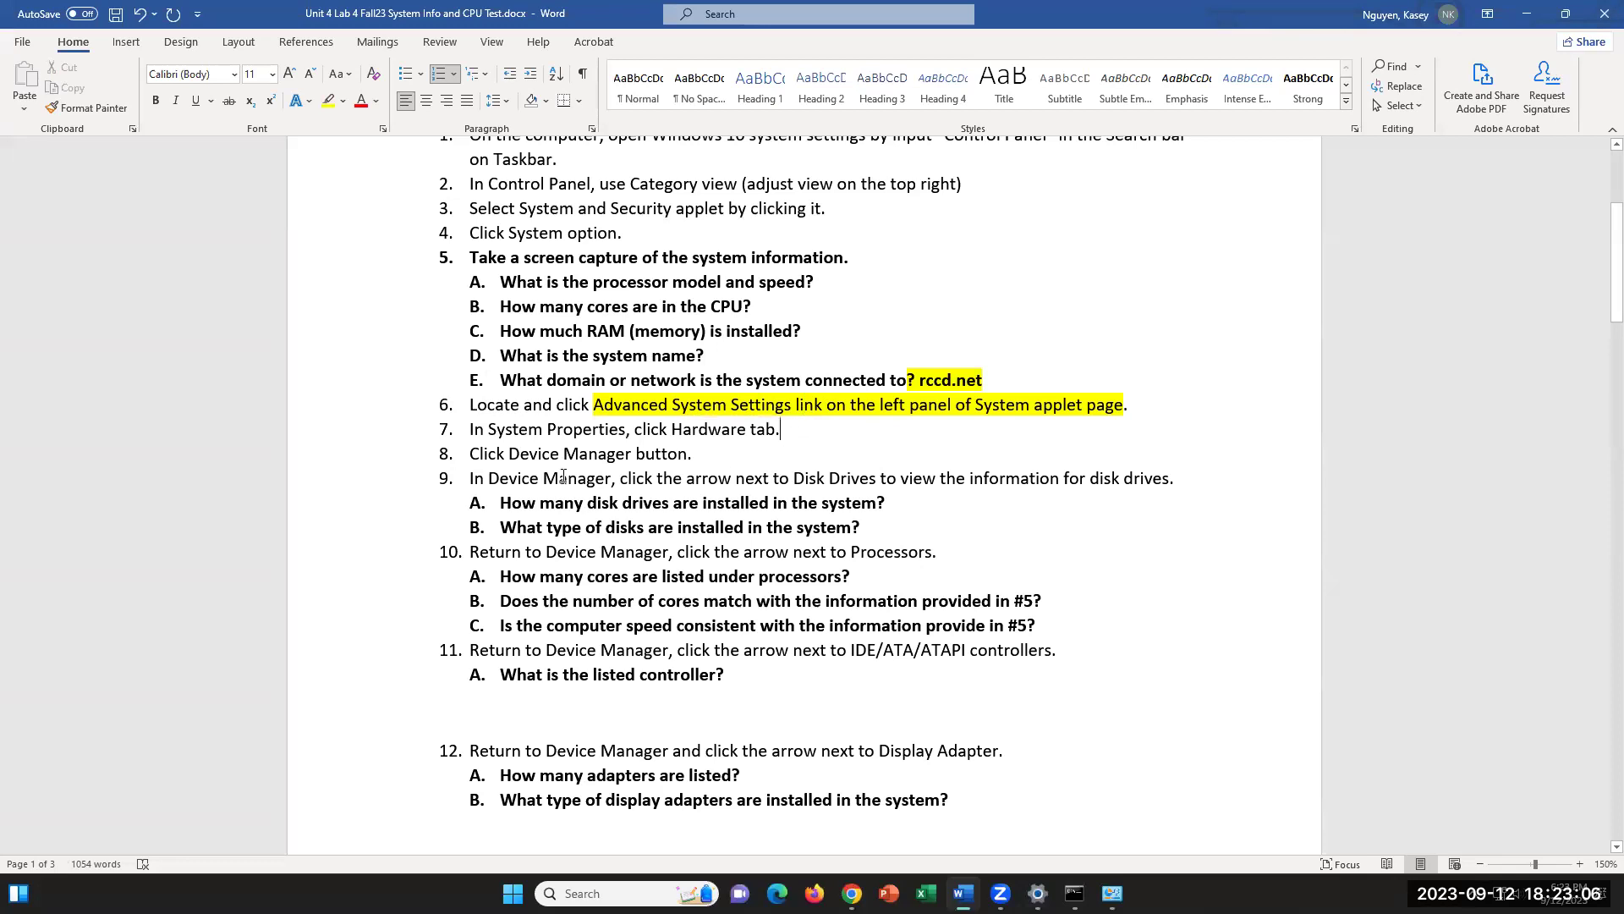
- Reword item 8 of the lab instructions to read "Right click Windows button and choose Device Manager"
left_click(468, 453)
type("Right click ")
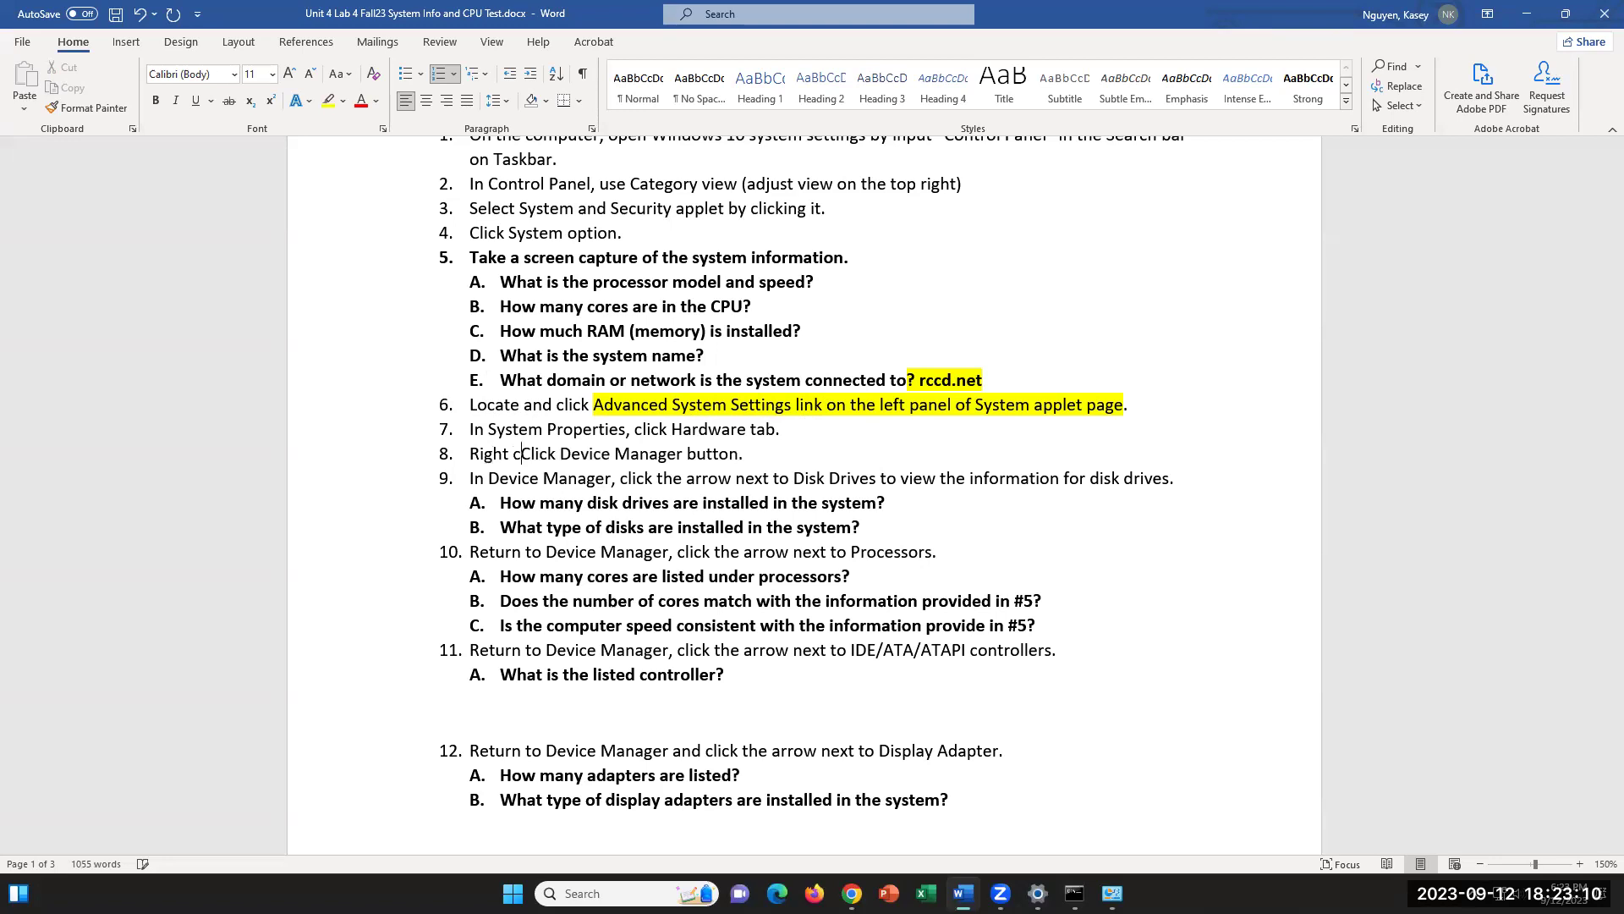
type("Windows butt")
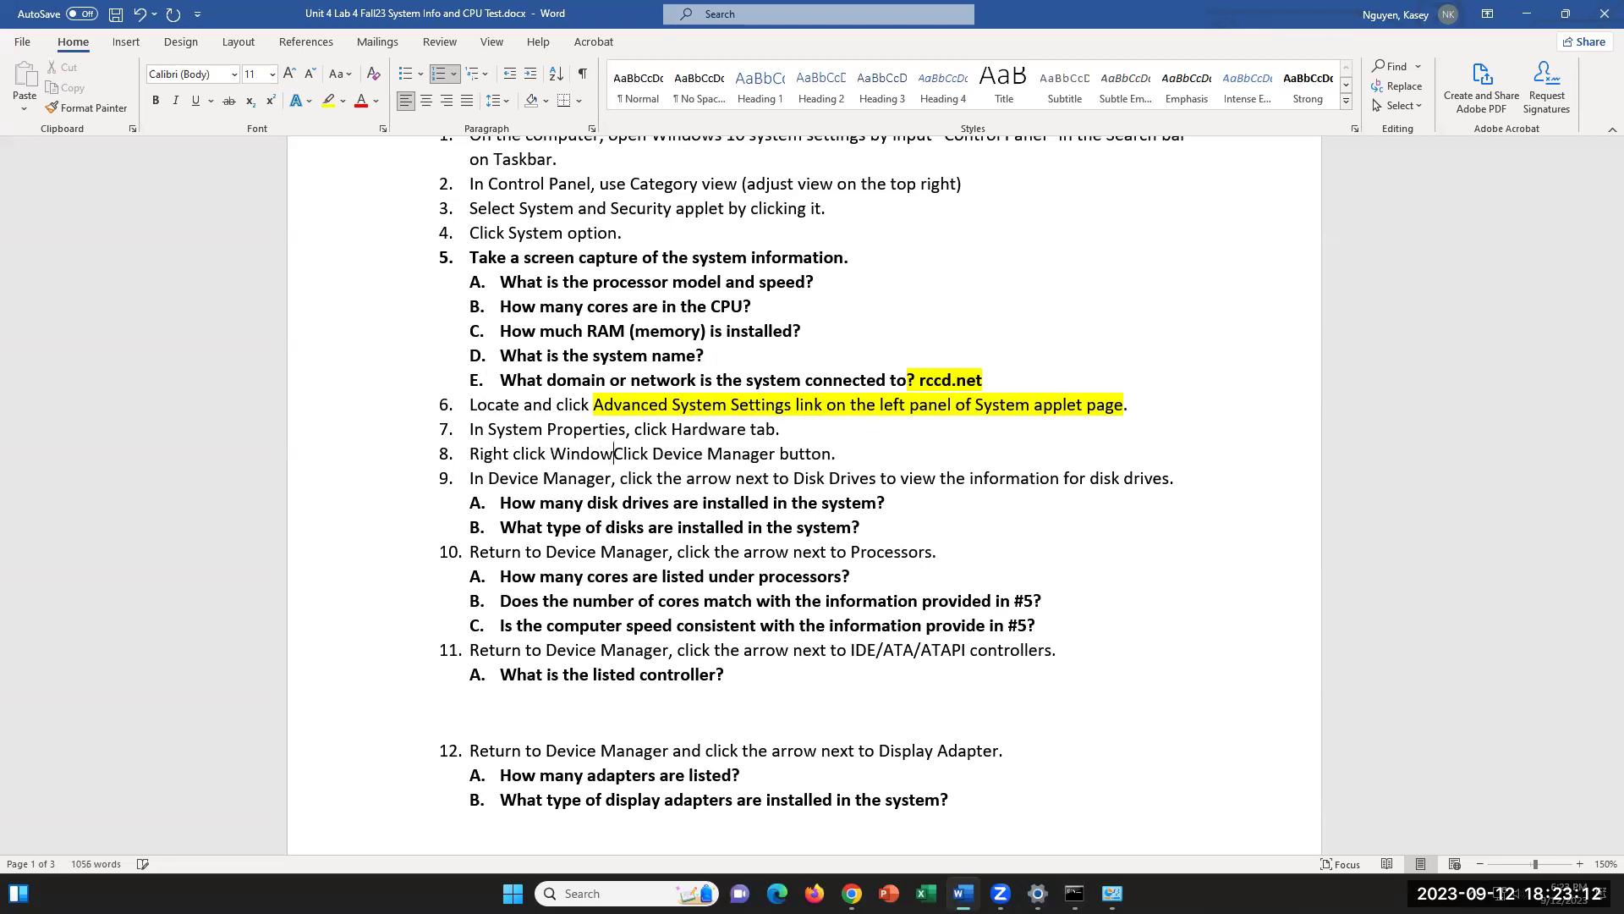
type("on and choose")
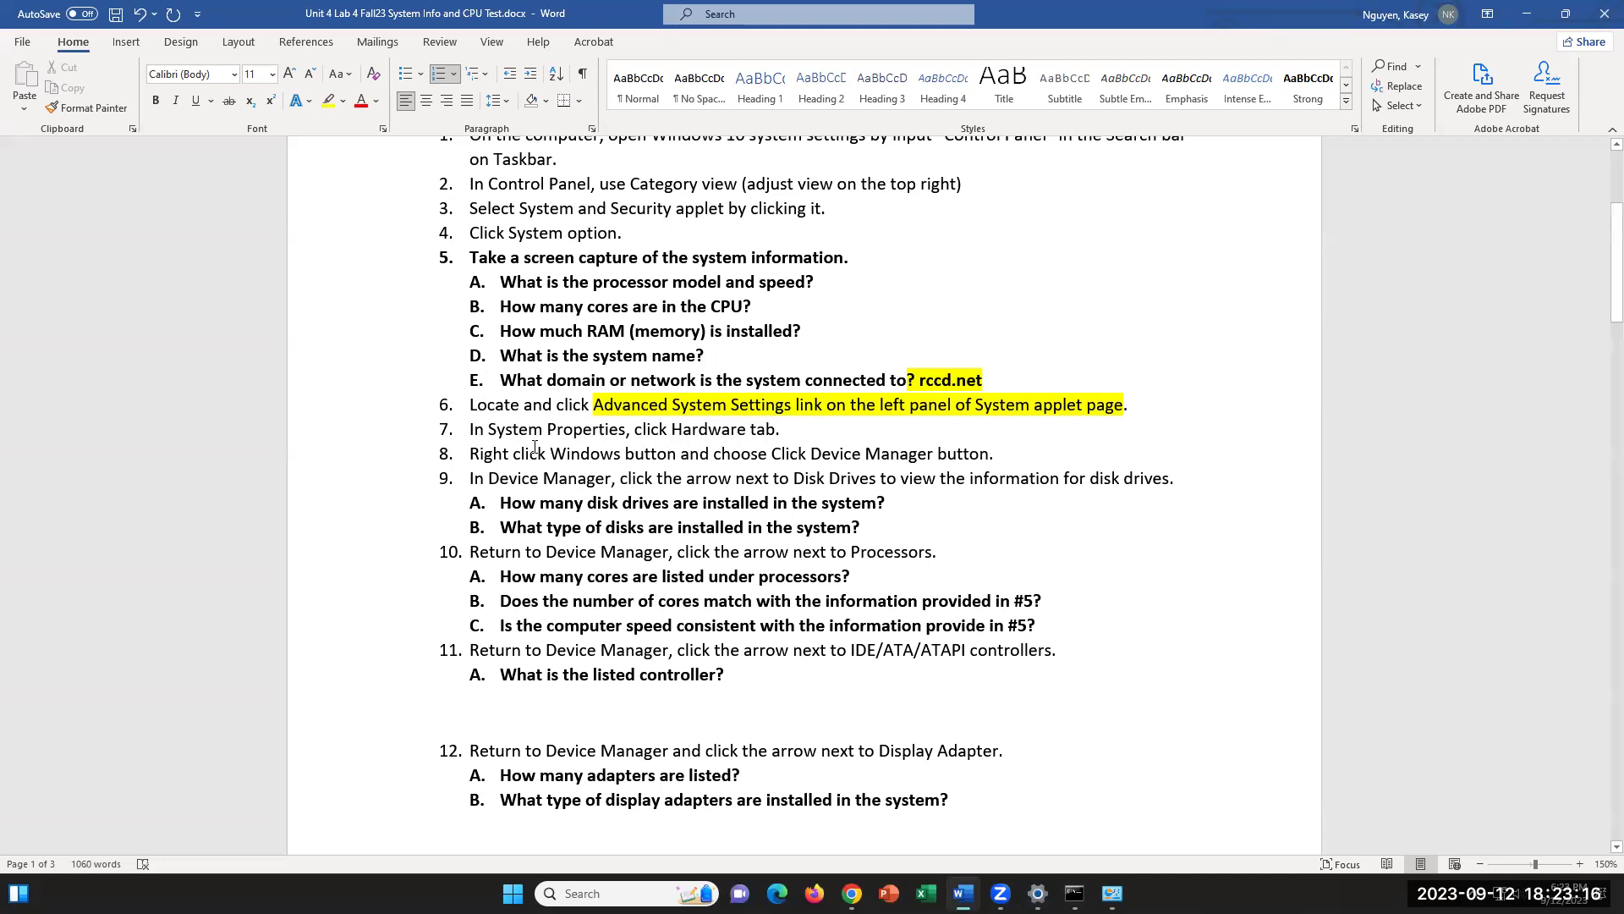
double_click(791, 454)
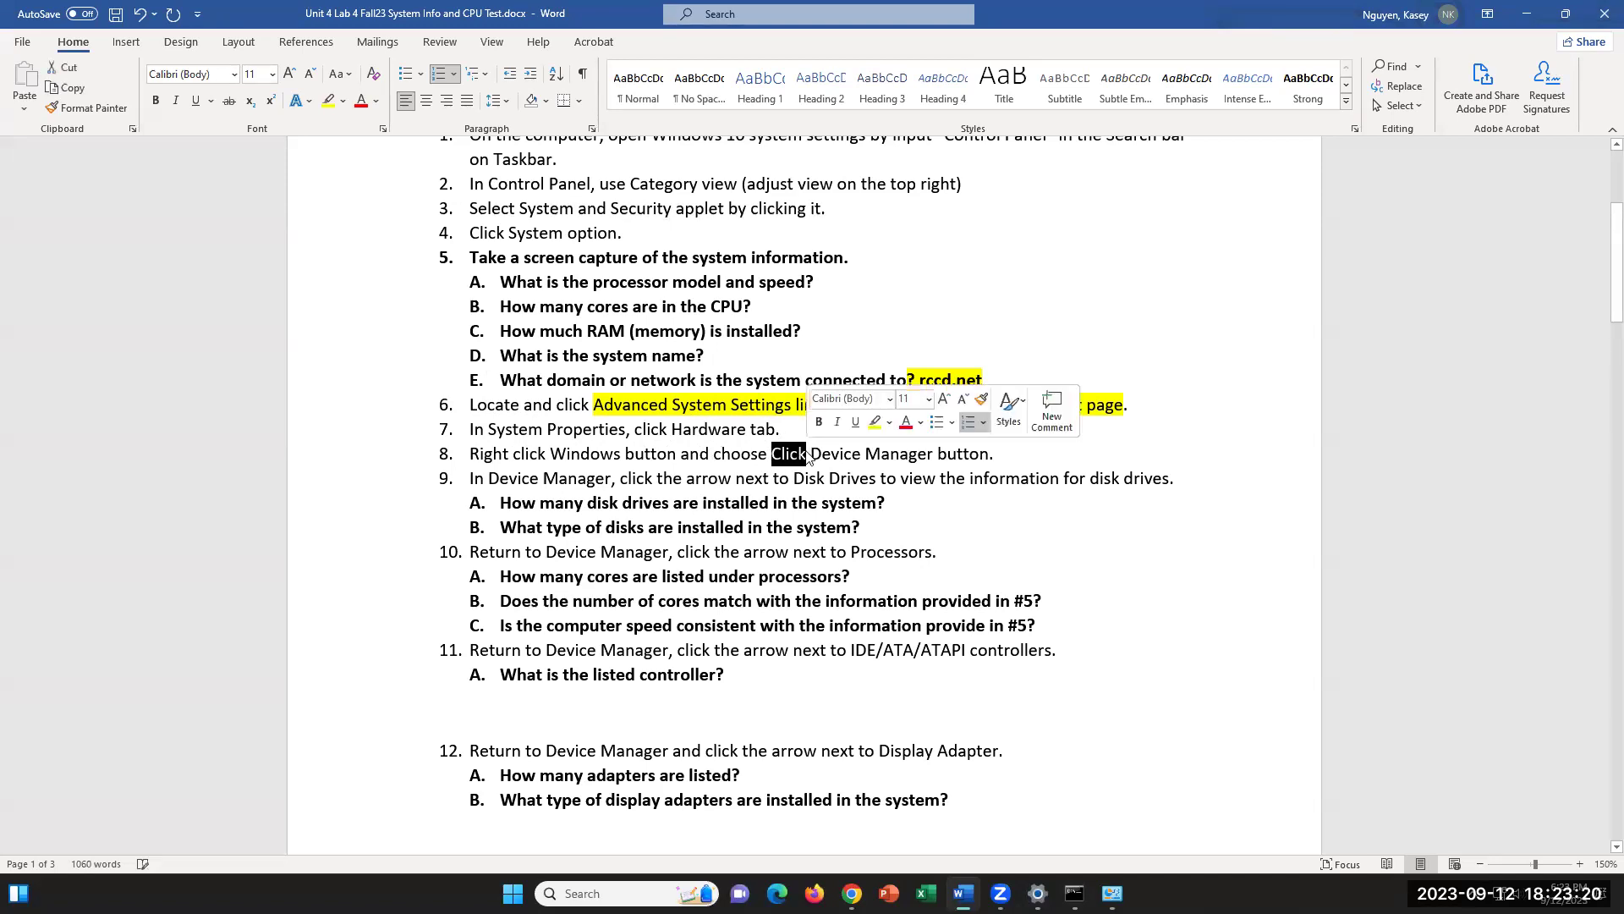
type("\\")
key("BackSpace")
key("BackSpace")
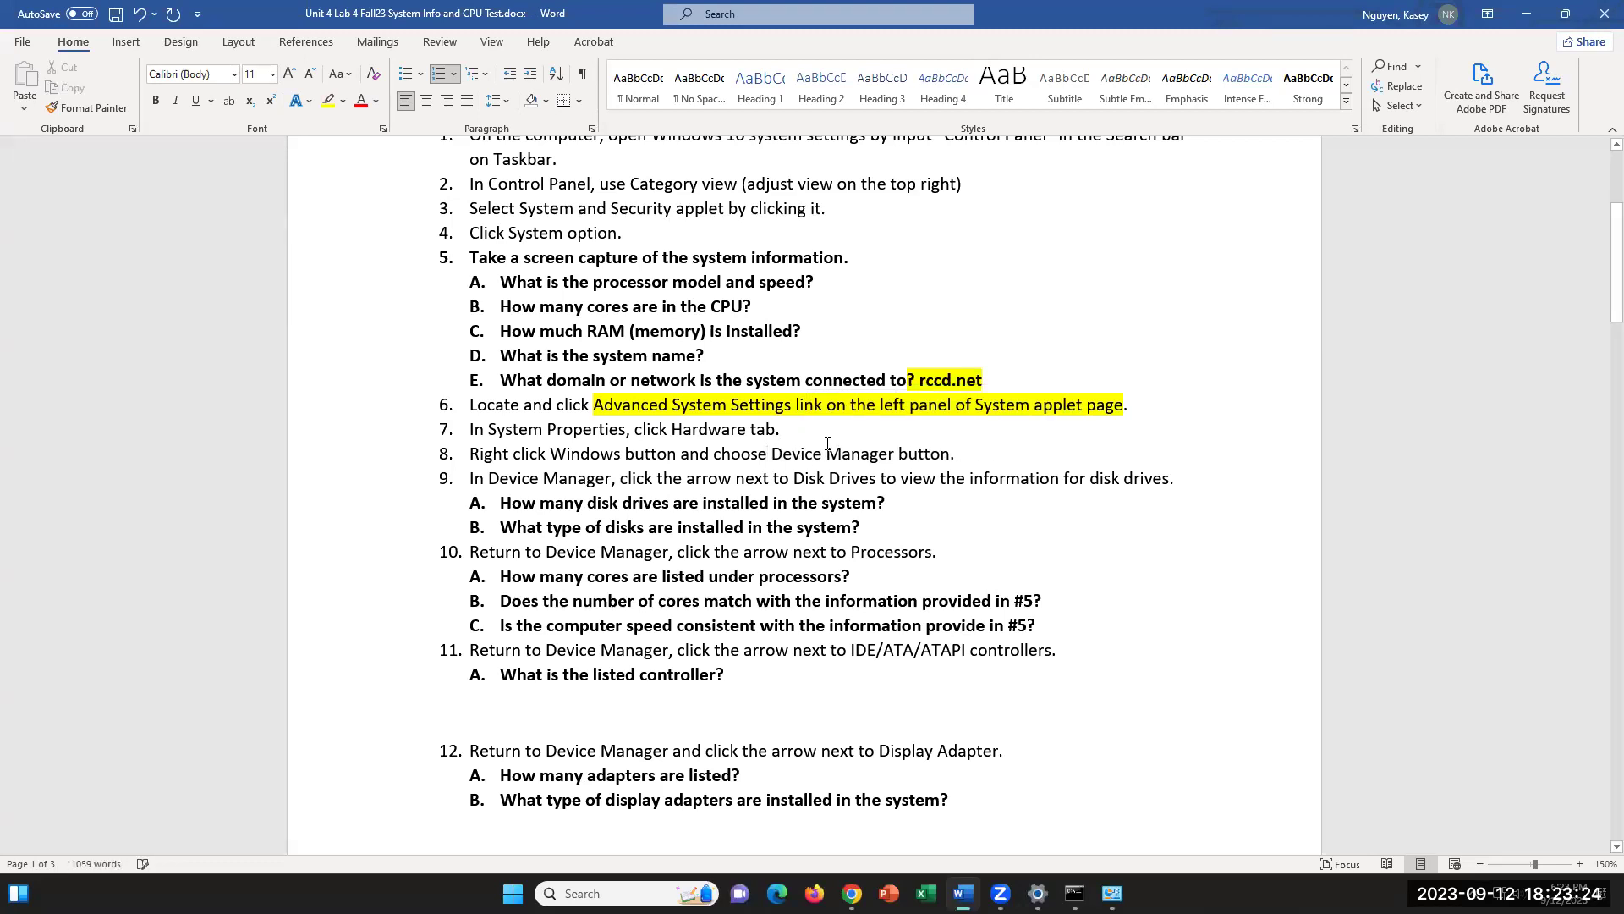
left_click_drag(959, 453, 899, 453)
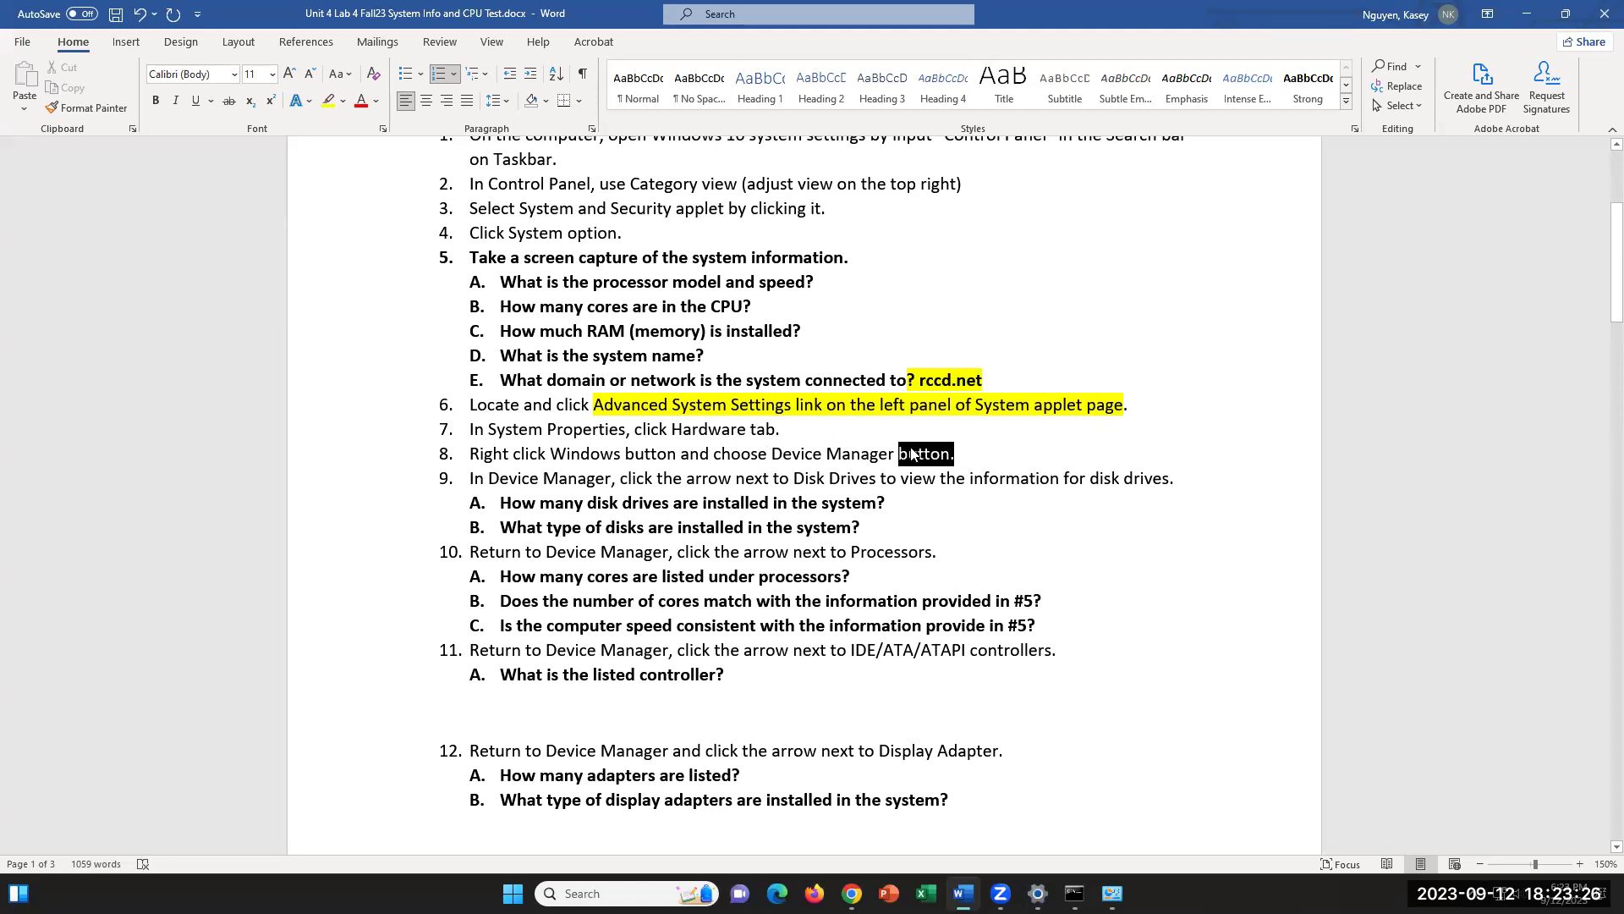
key("BackSpace")
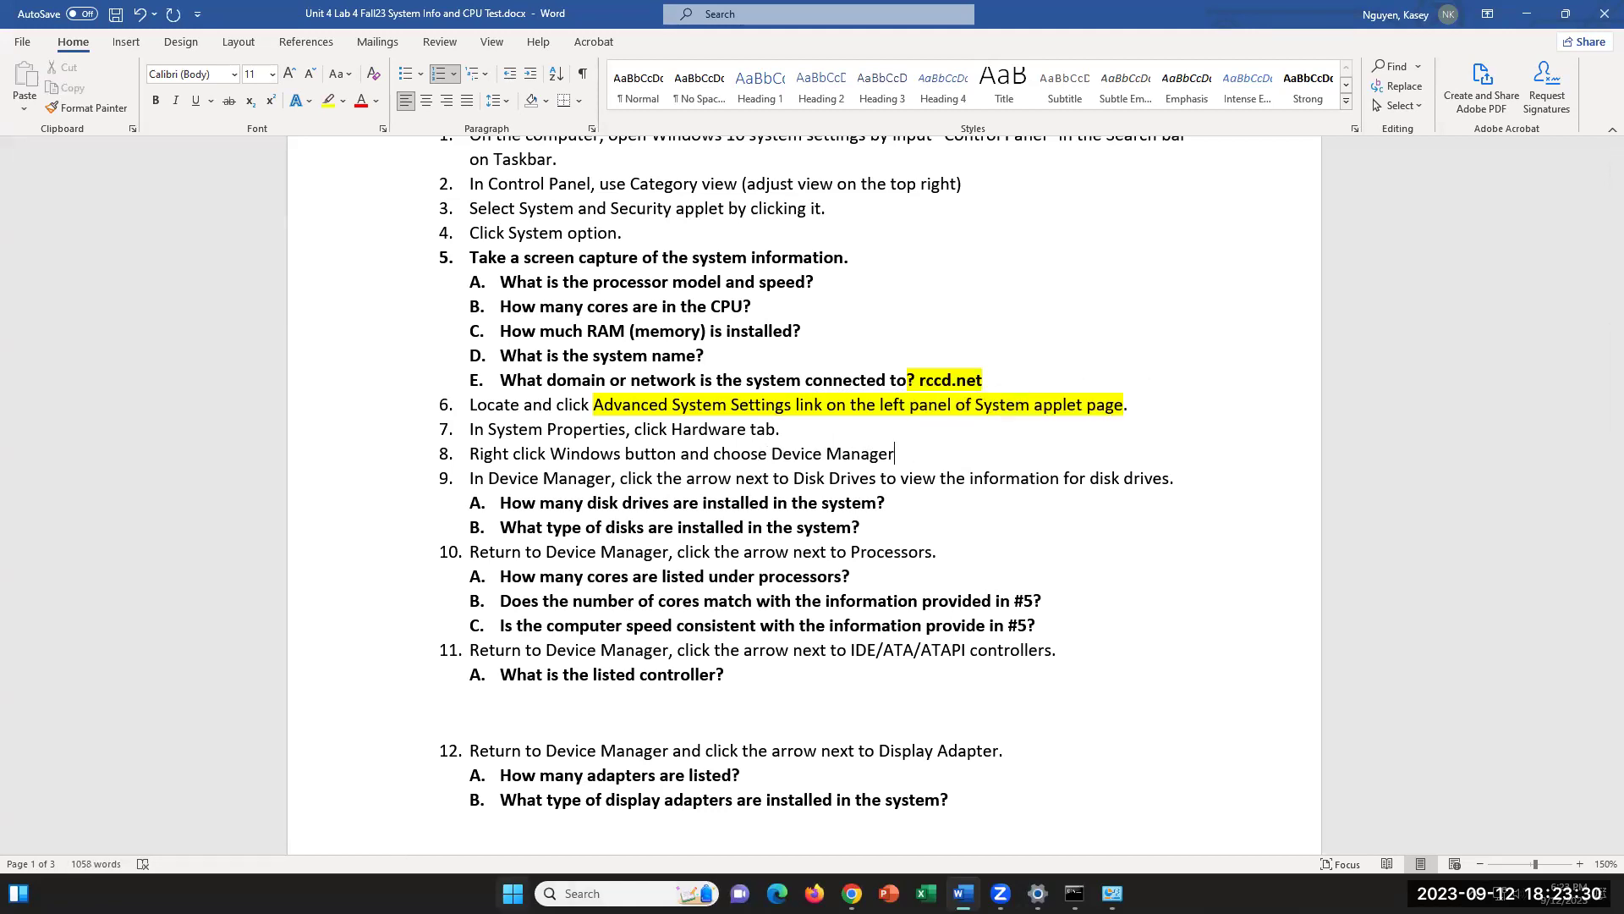
- Open Device Manager through a Windows search and acknowledge the standard-user notice
right_click(512, 893)
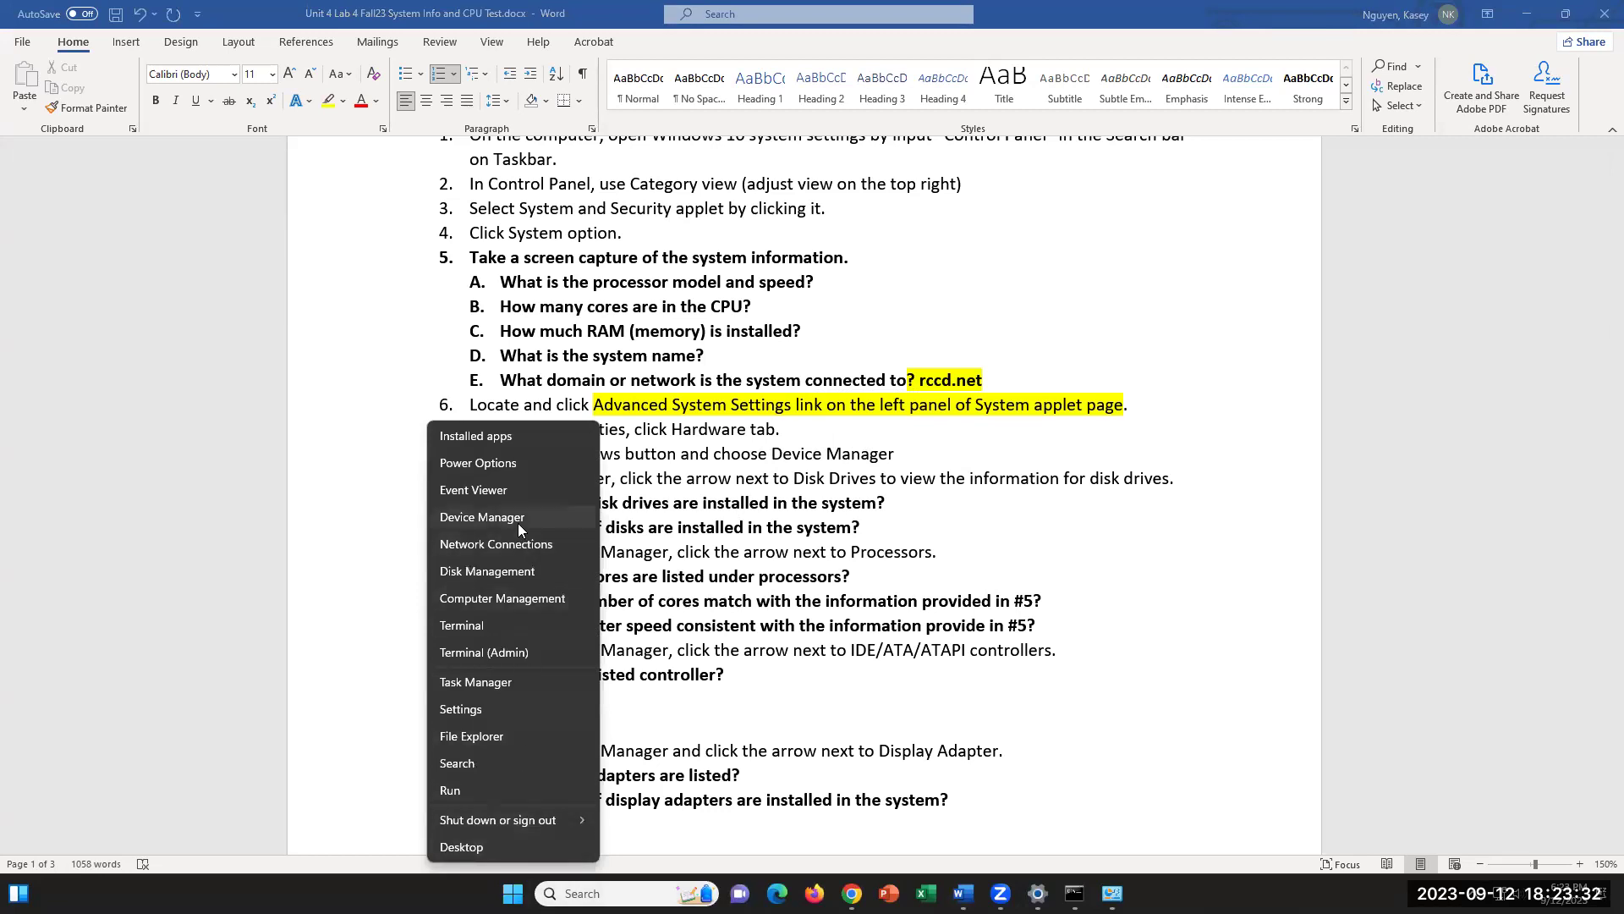
left_click(647, 893)
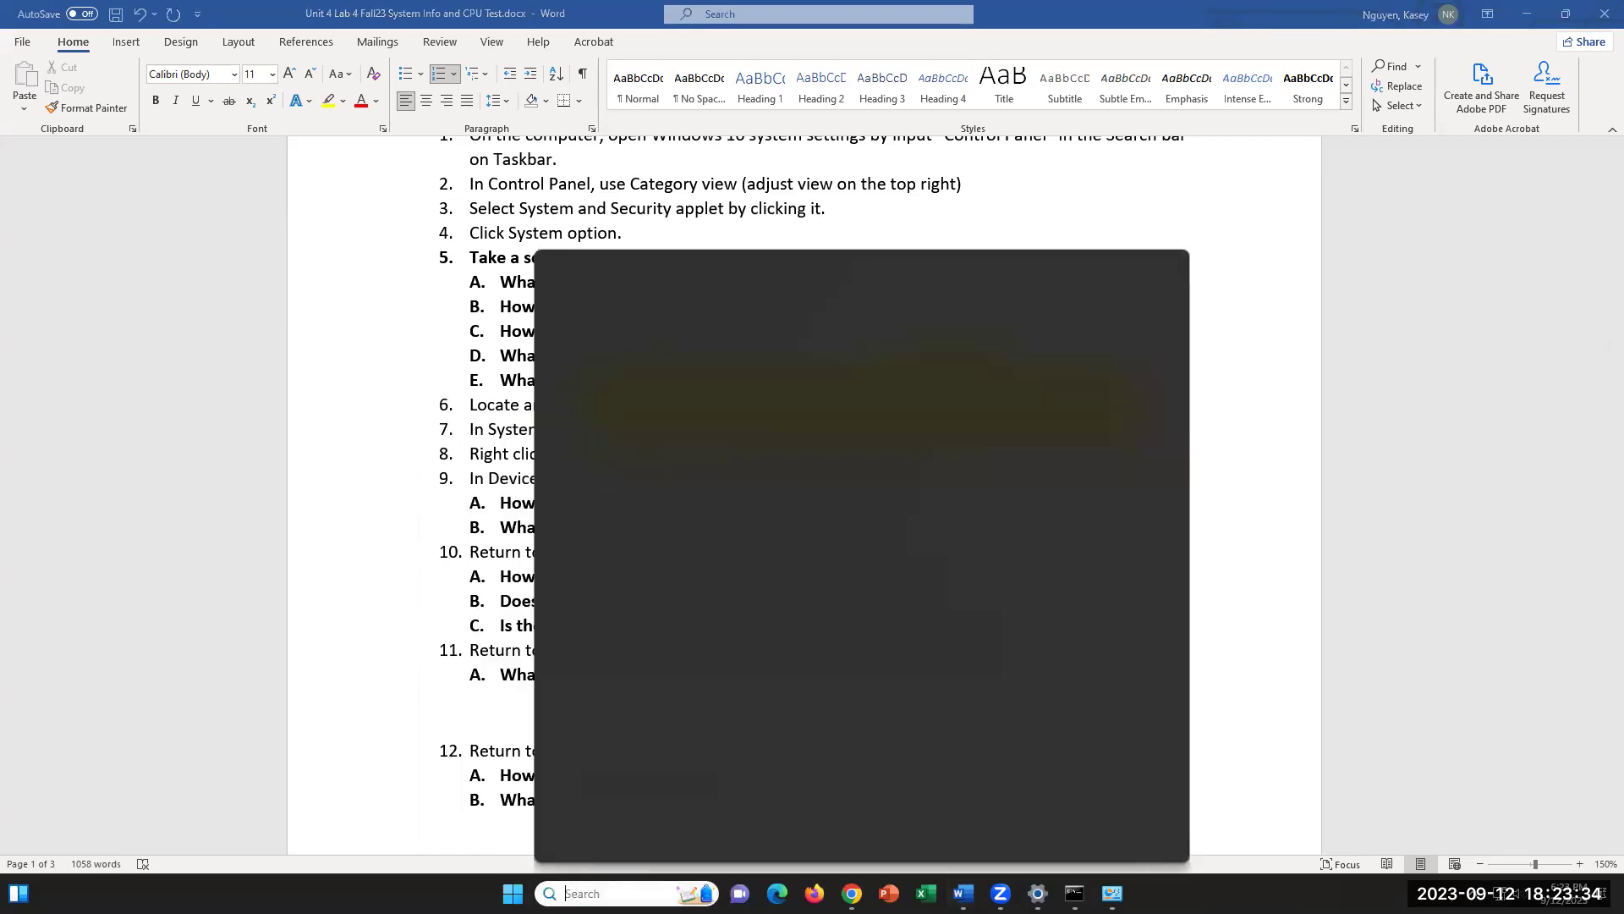
type("device n")
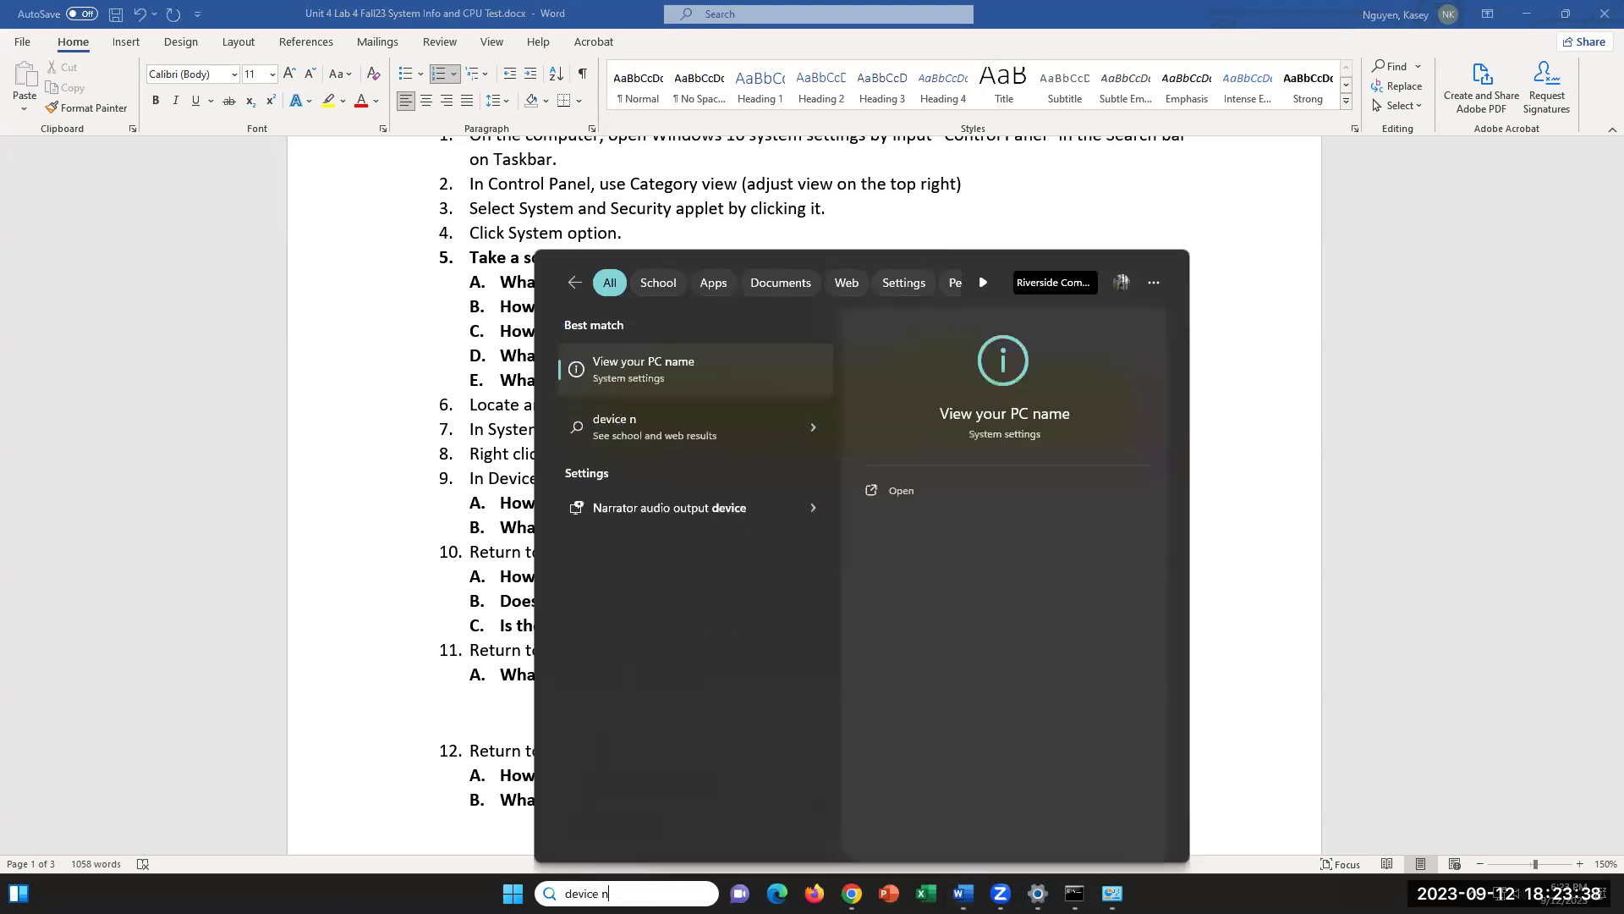
key("BackSpace")
type("man")
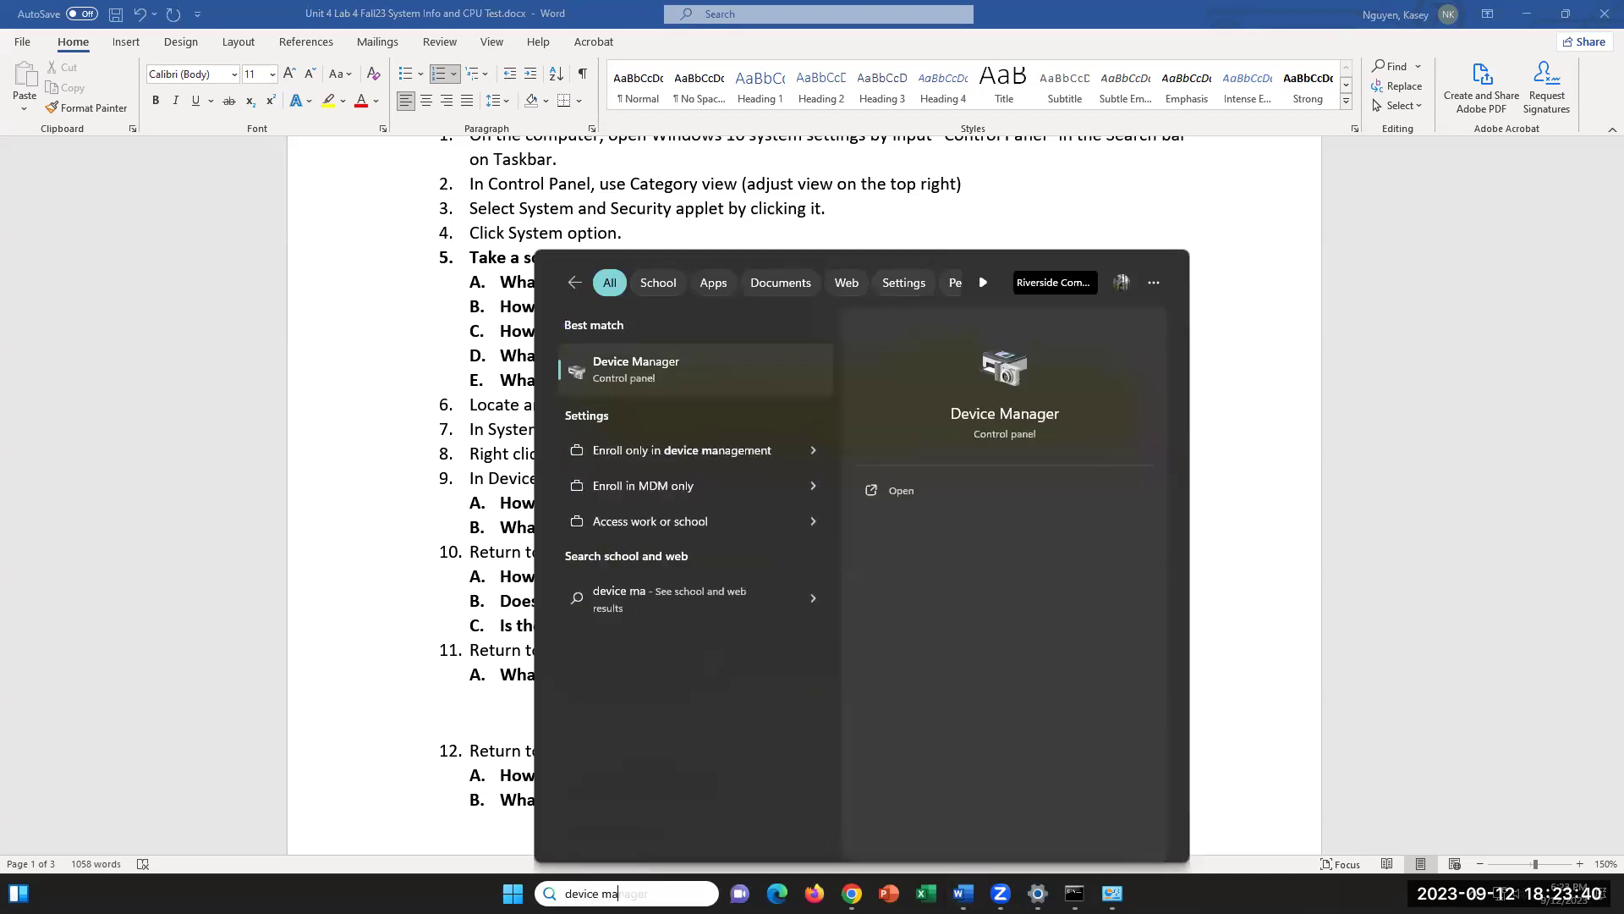
left_click(682, 387)
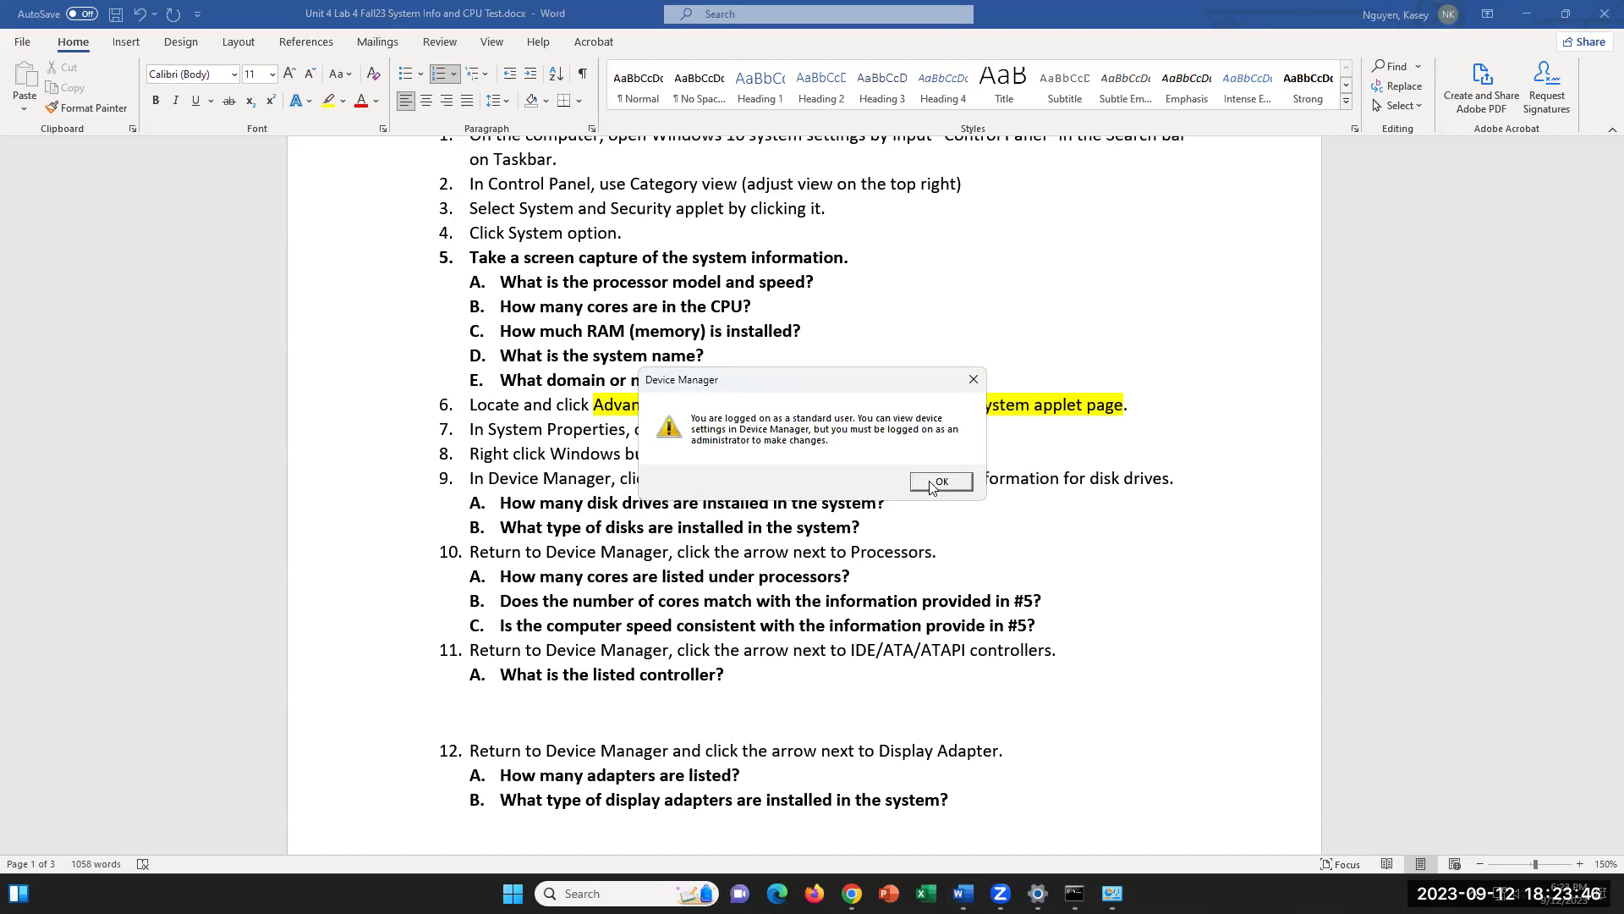
left_click(934, 483)
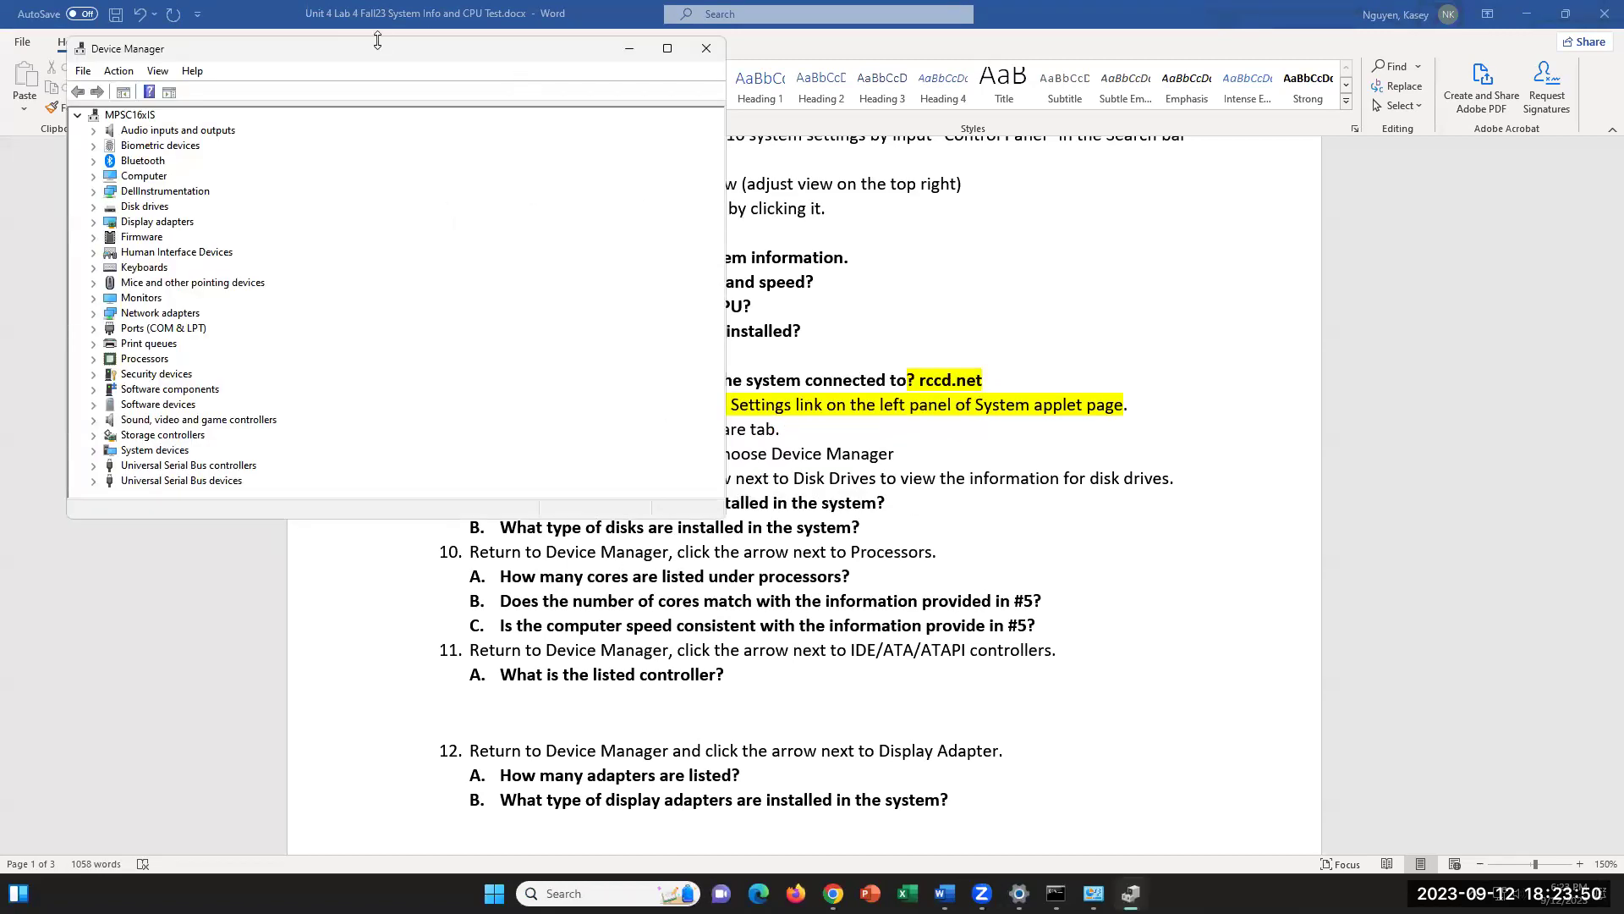
- Move the Device Manager window toward the middle of the screen and minimize Word
left_click_drag(380, 56, 857, 232)
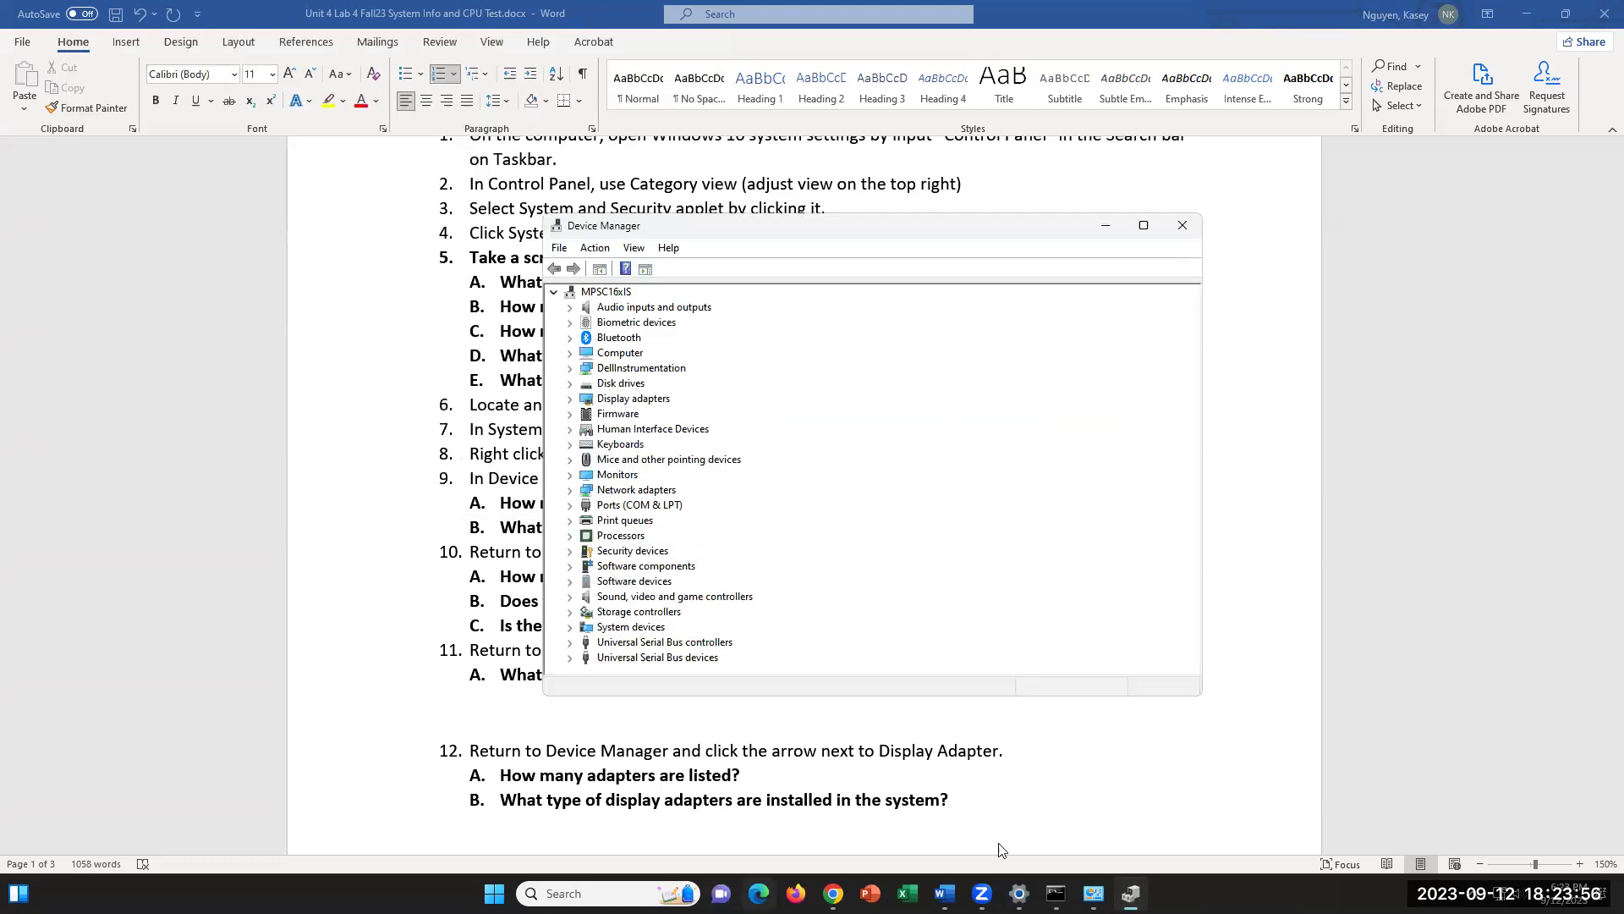
left_click(1527, 13)
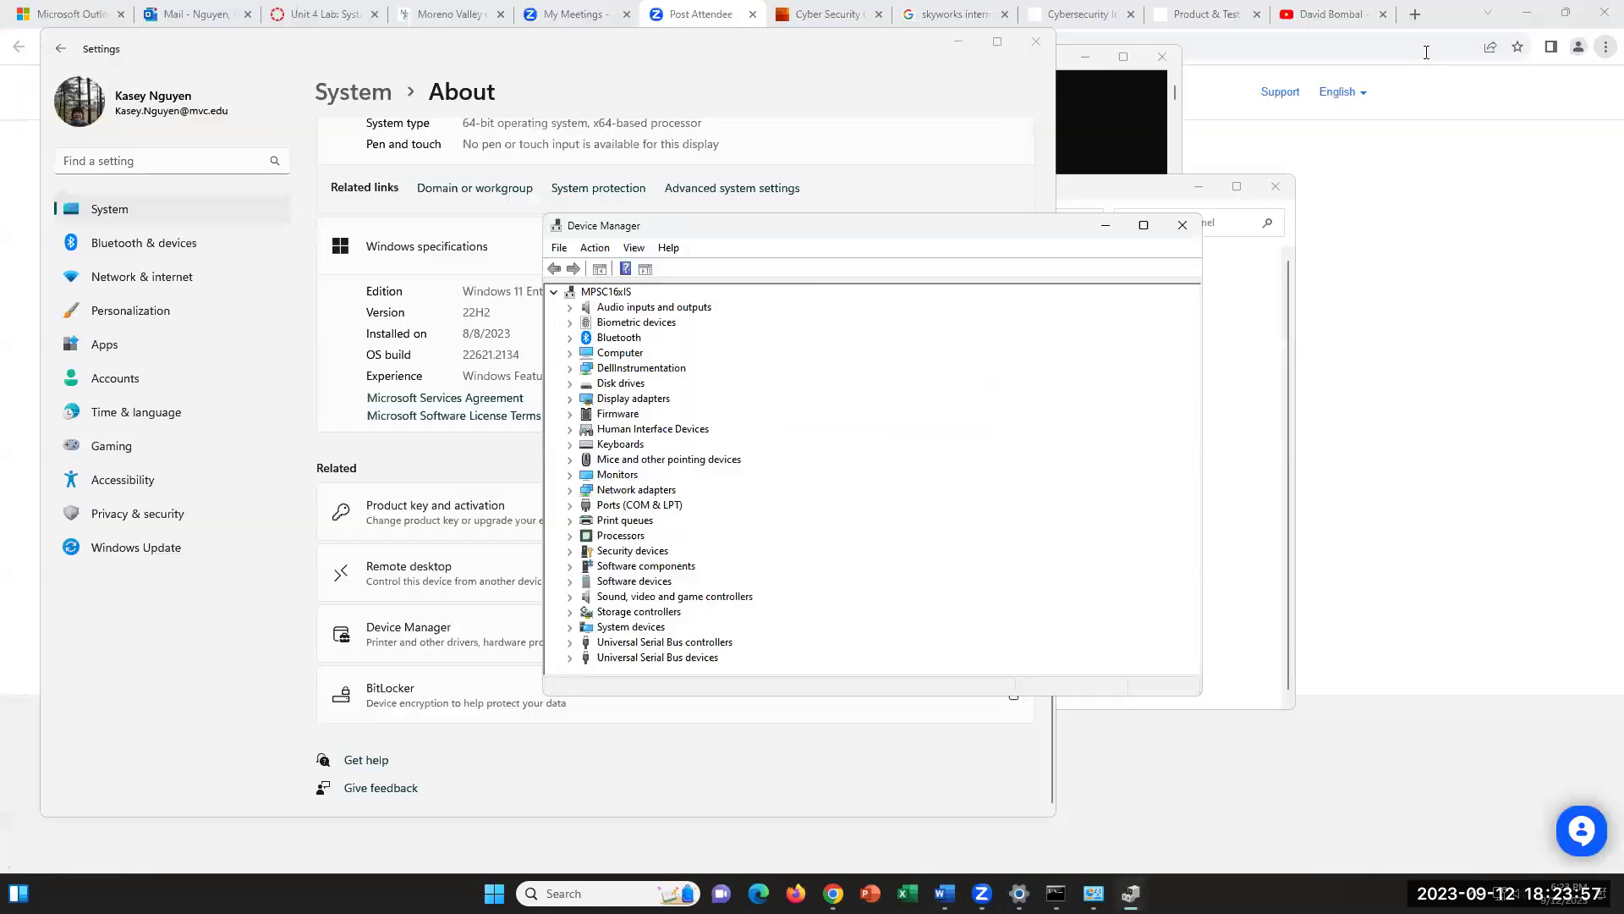
- Minimize the browser and view the general properties of Local Disk (C:) in This PC, closing the window when done
left_click(1528, 13)
double_click(22, 154)
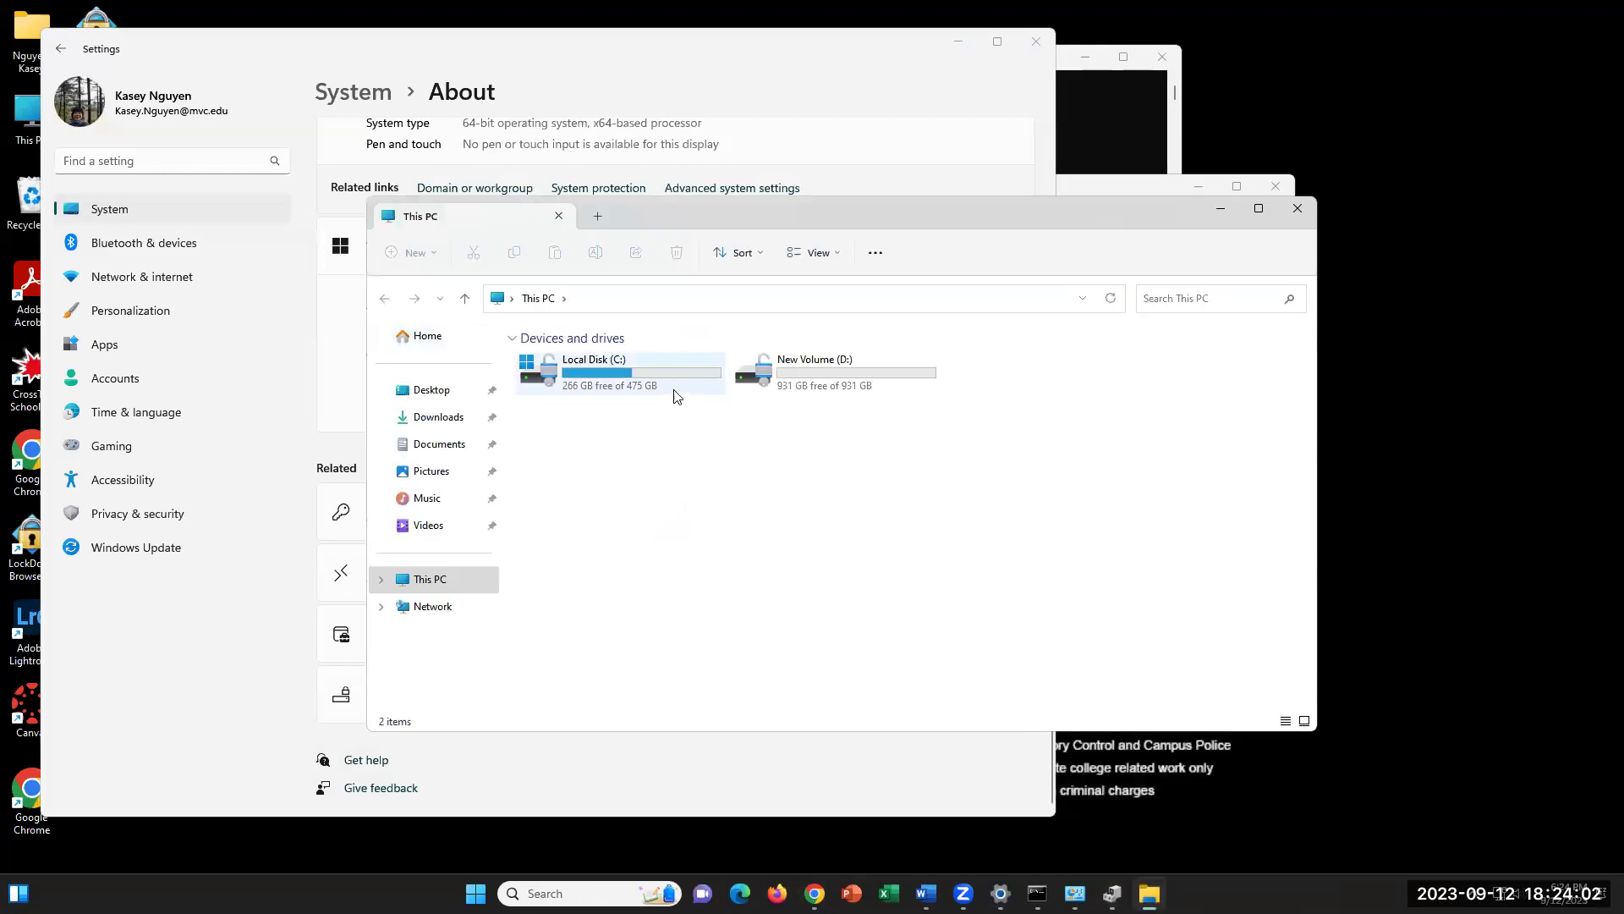
right_click(677, 396)
left_click(743, 628)
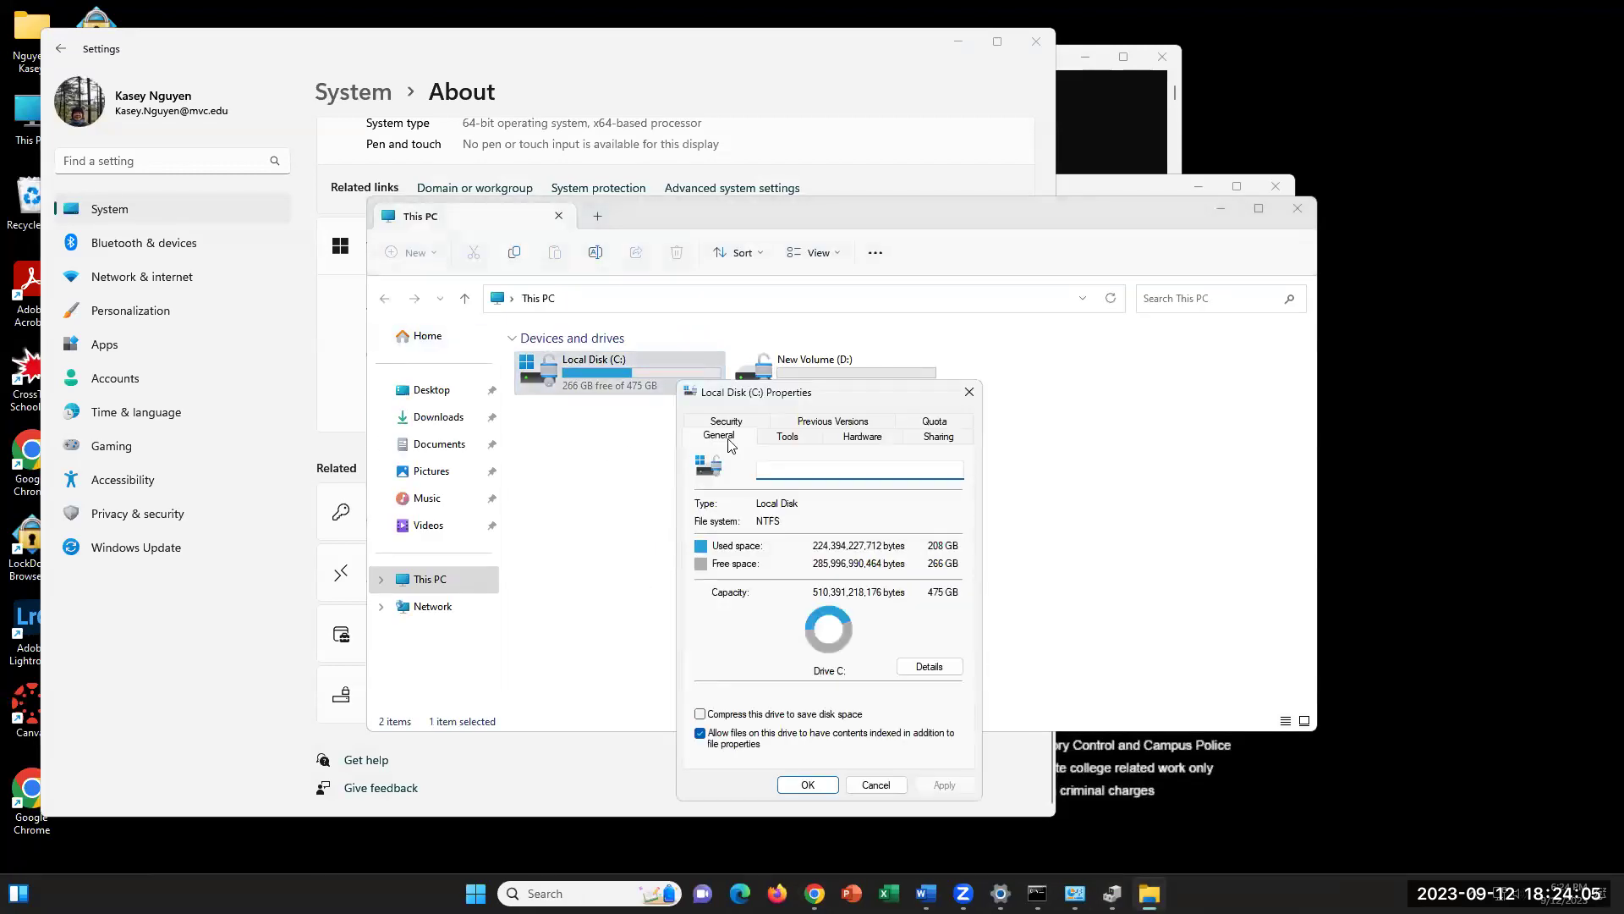
left_click(970, 392)
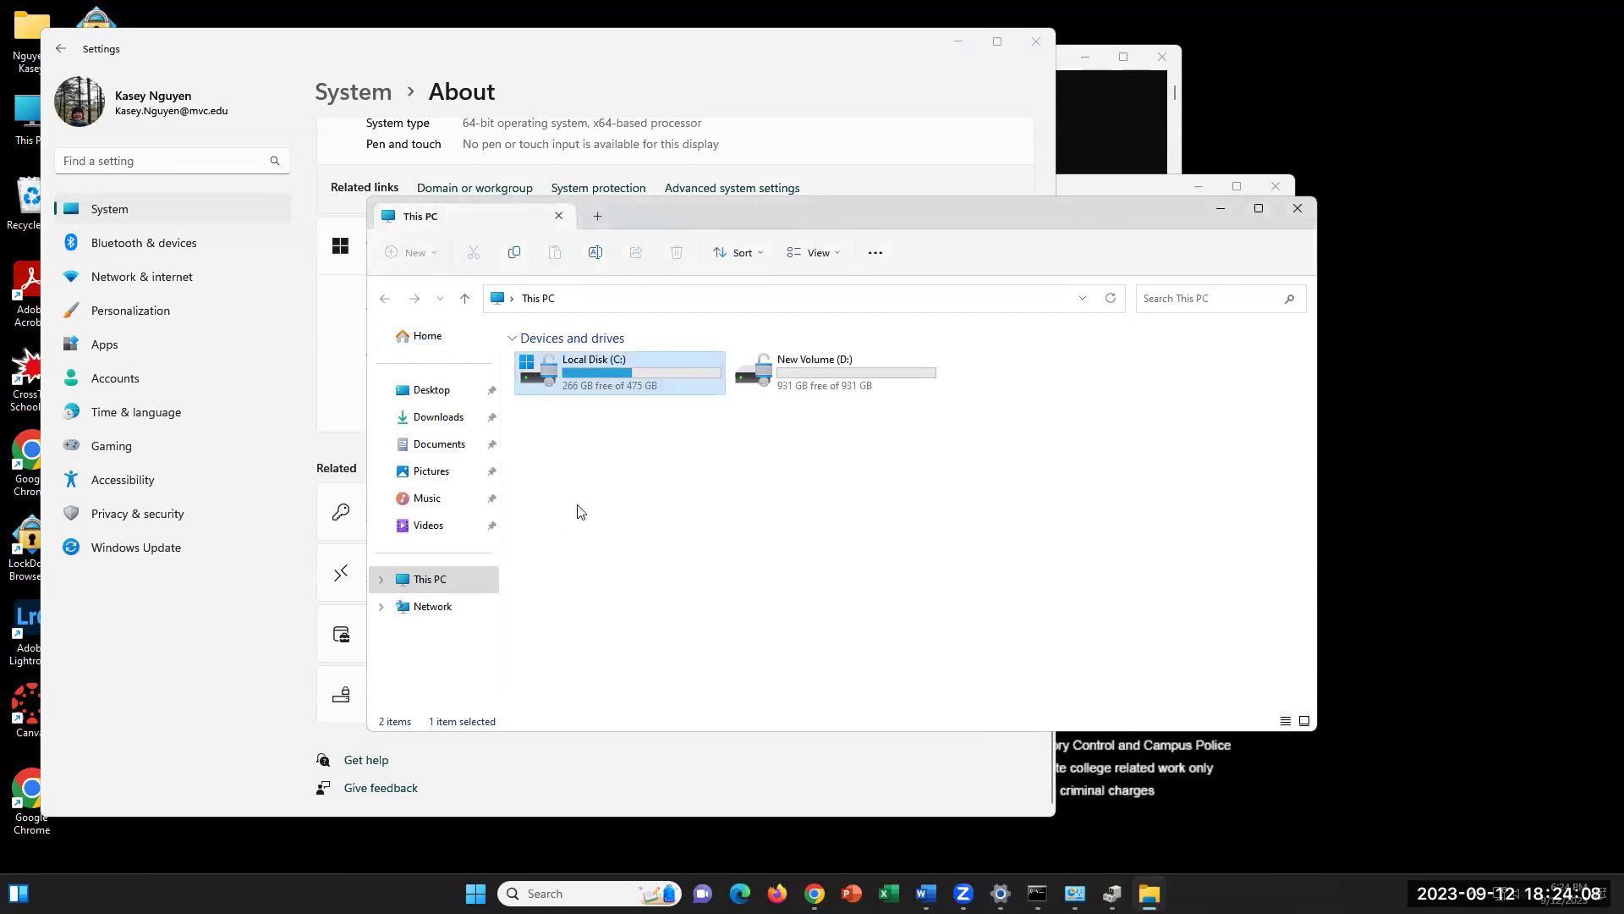
right_click(664, 380)
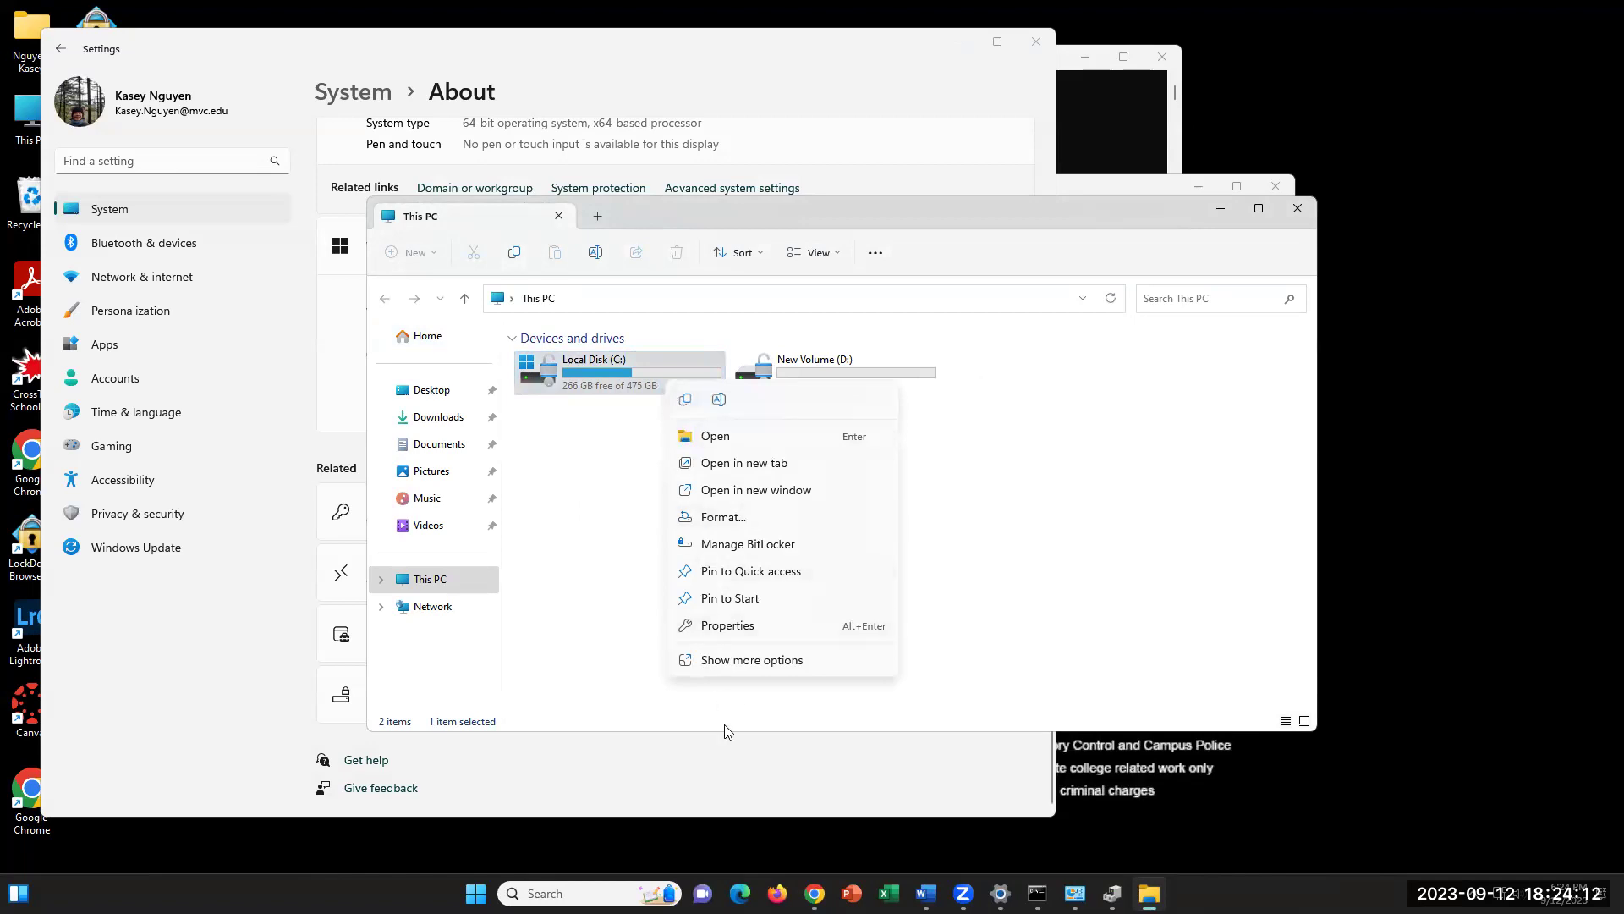
left_click(981, 596)
left_click(1307, 220)
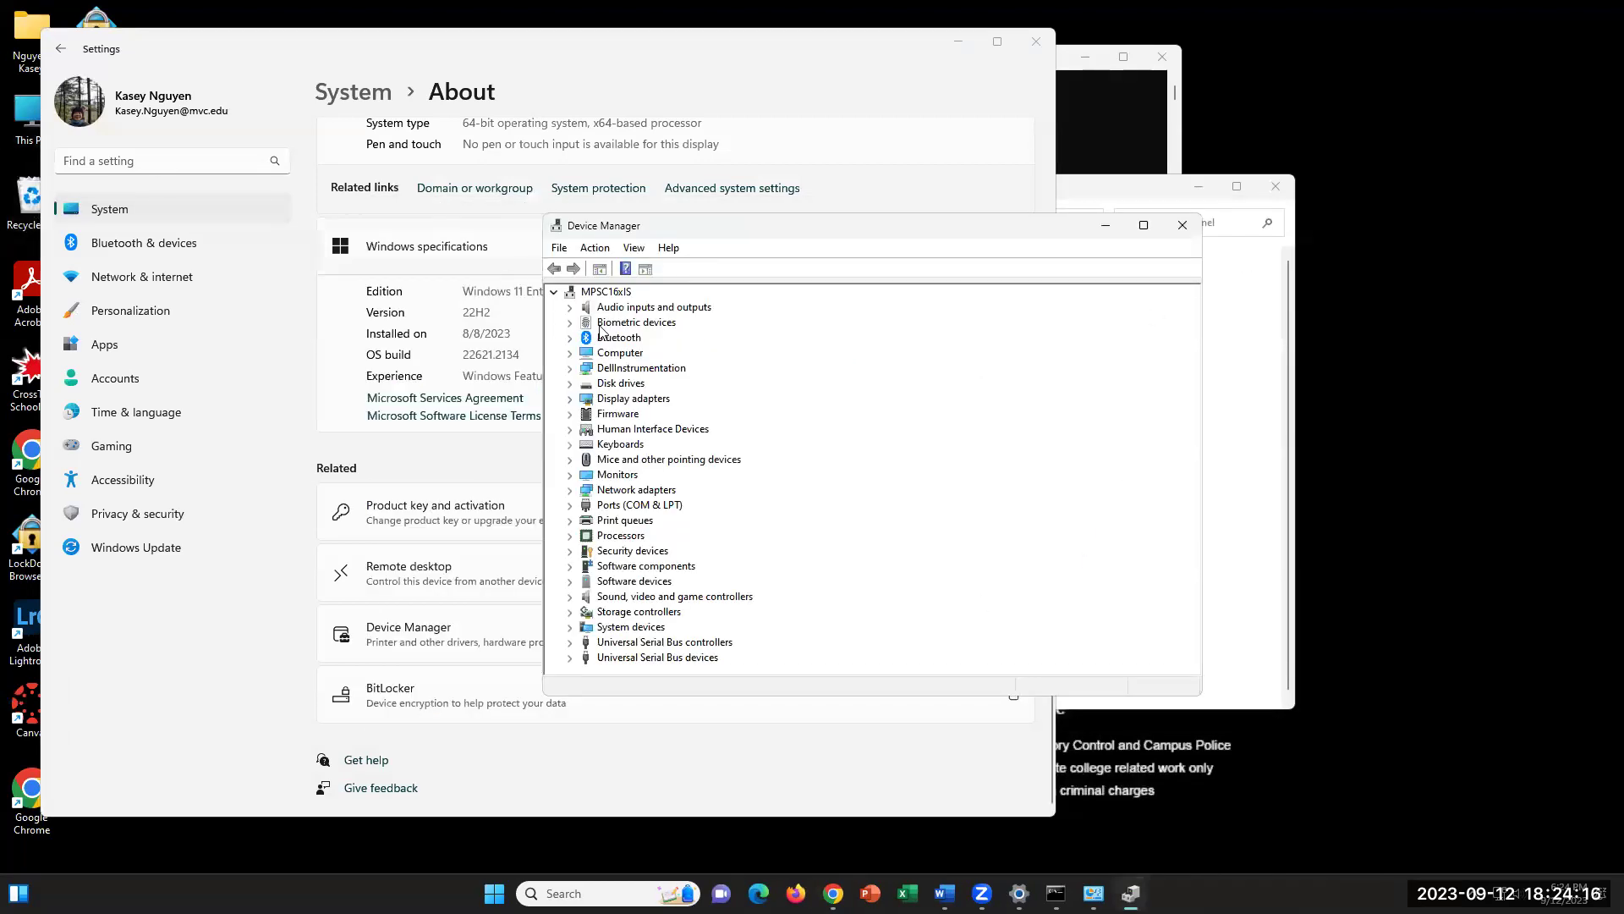
- Reopen the Local Disk (C:) properties from This PC and examine its tools, hardware and general information
double_click(27, 114)
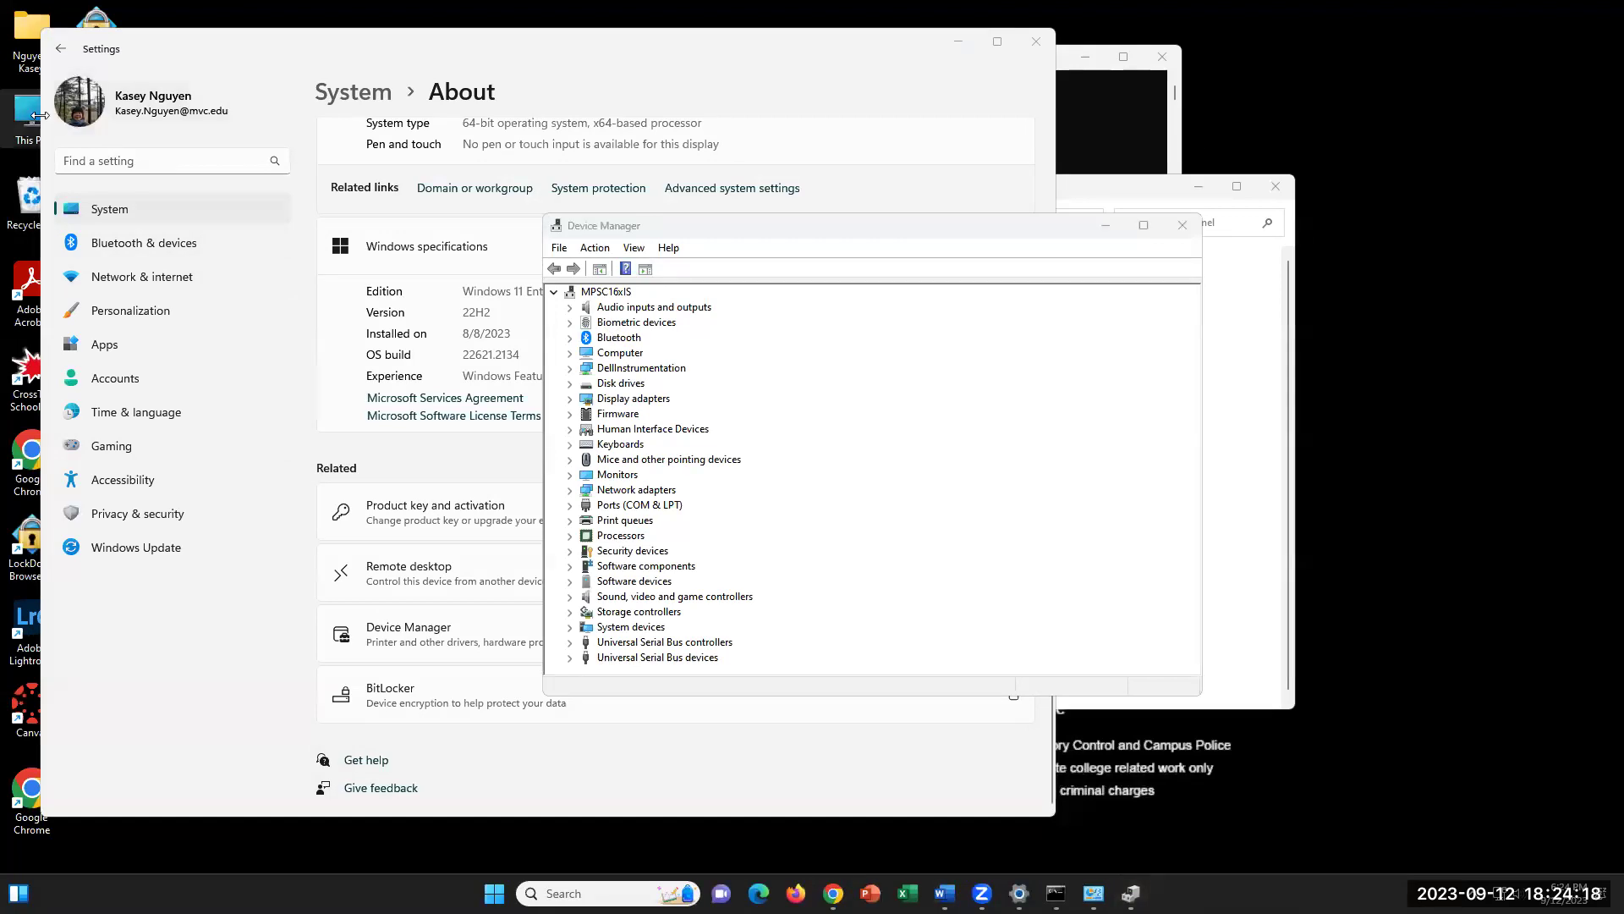
right_click(603, 392)
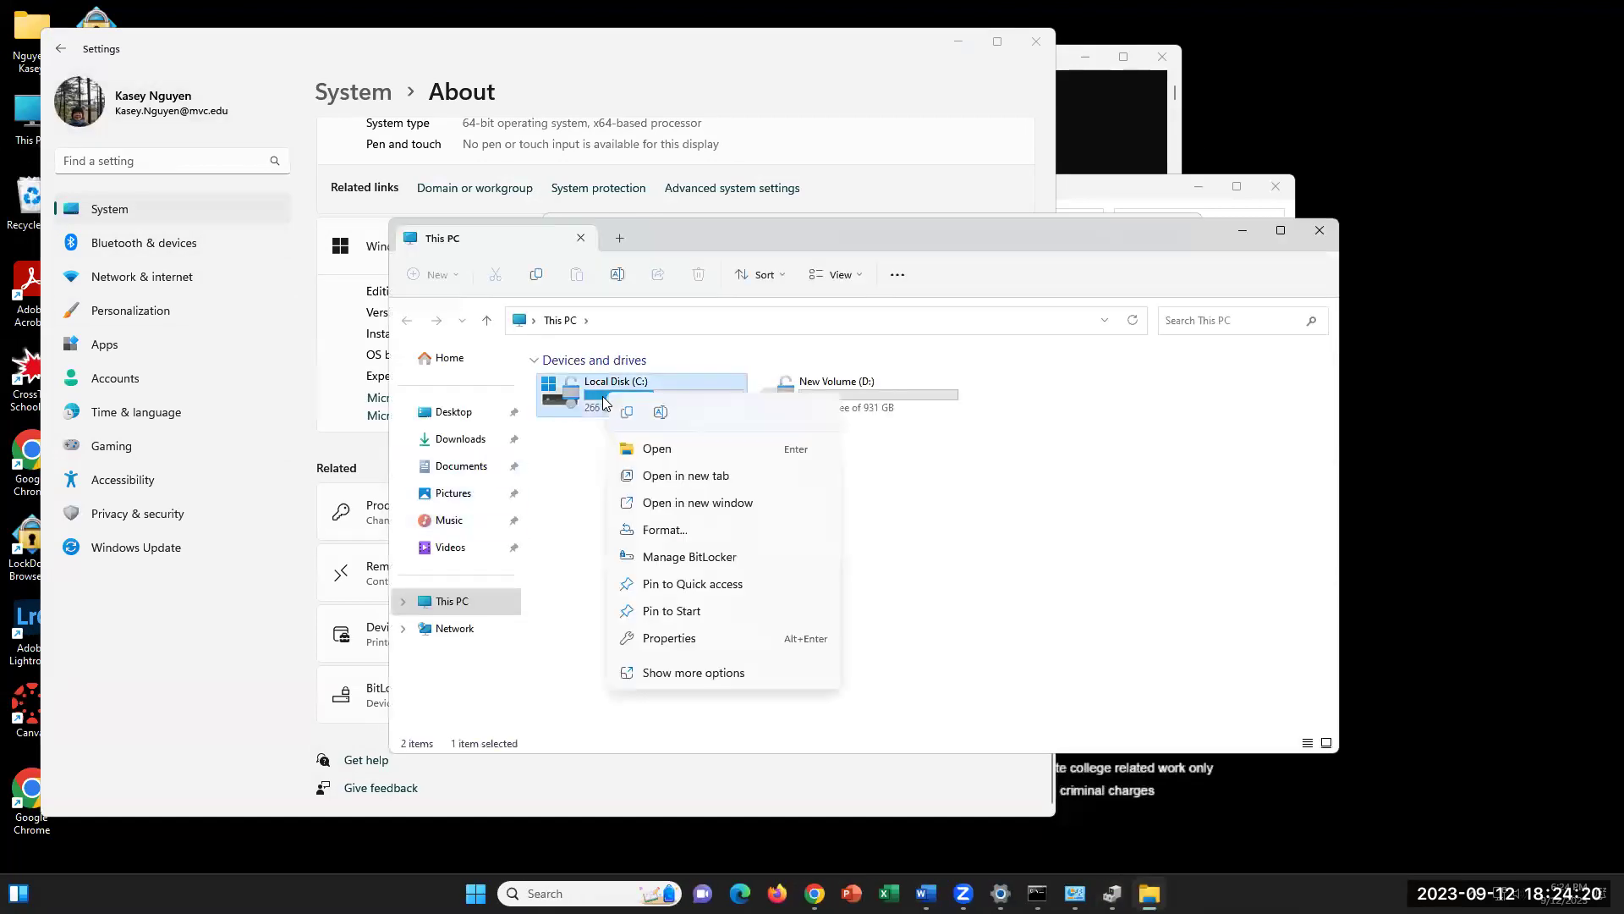
left_click(745, 639)
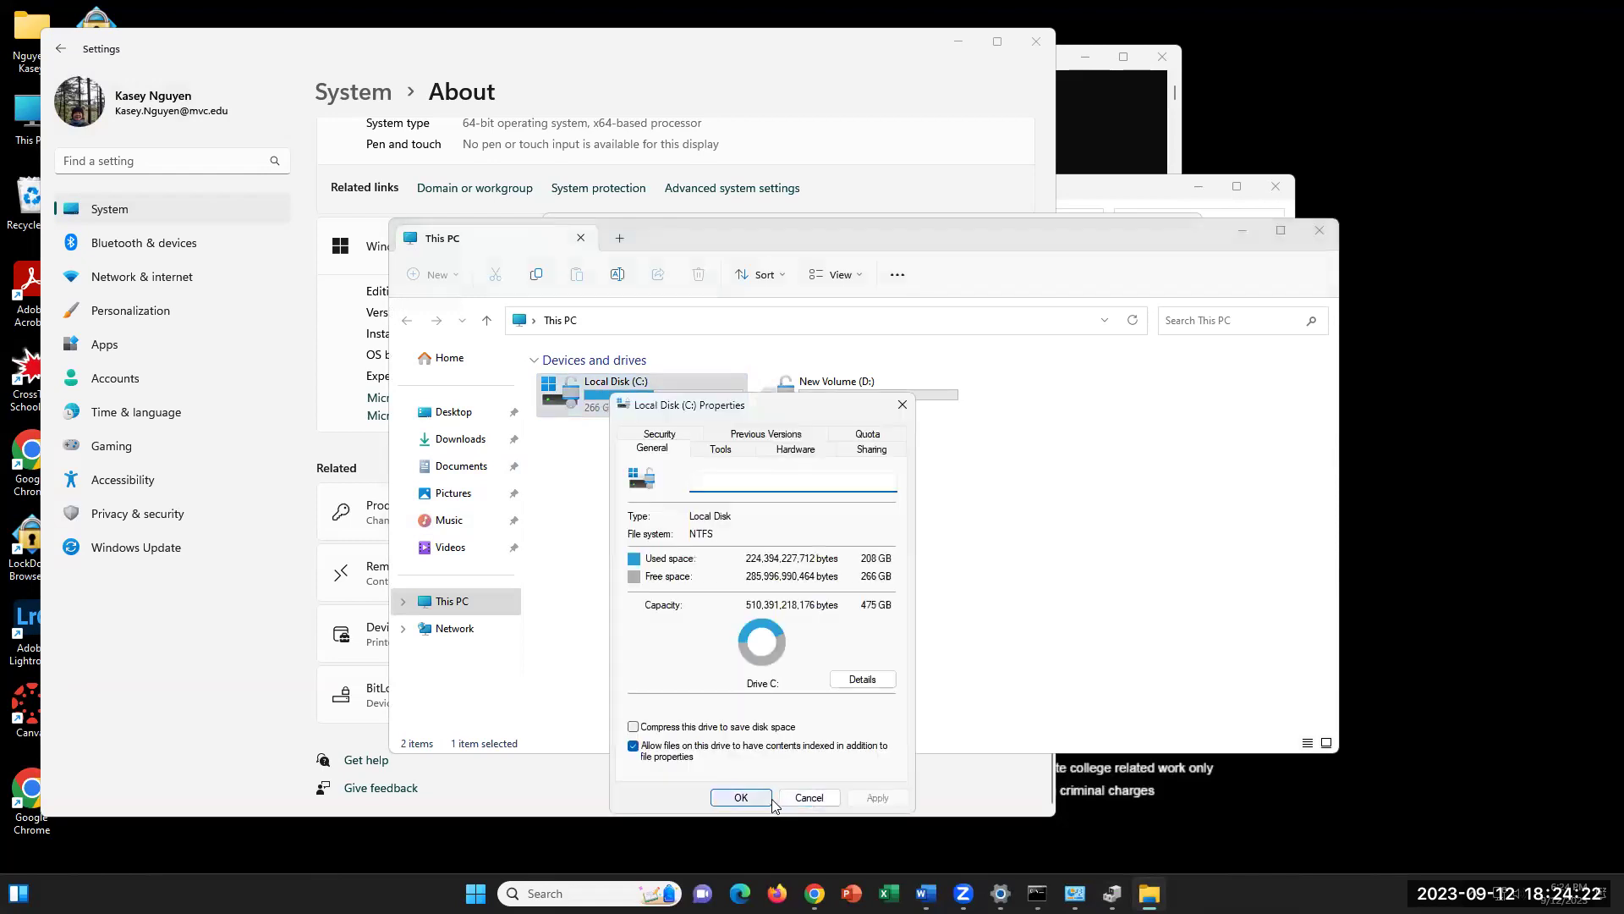
left_click(721, 448)
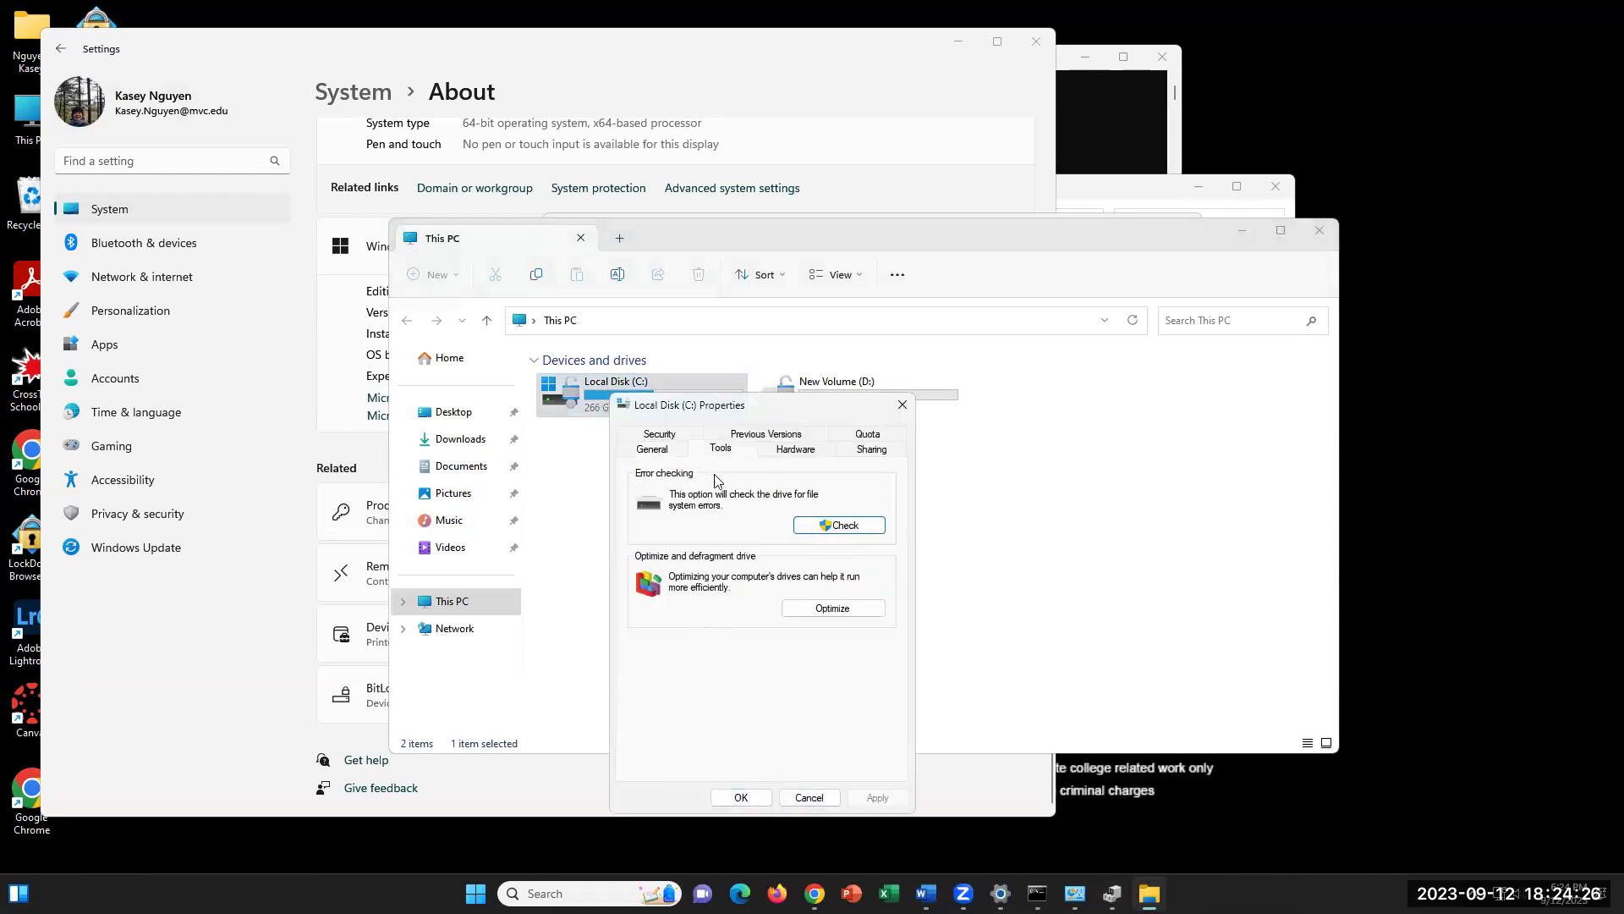
left_click(790, 451)
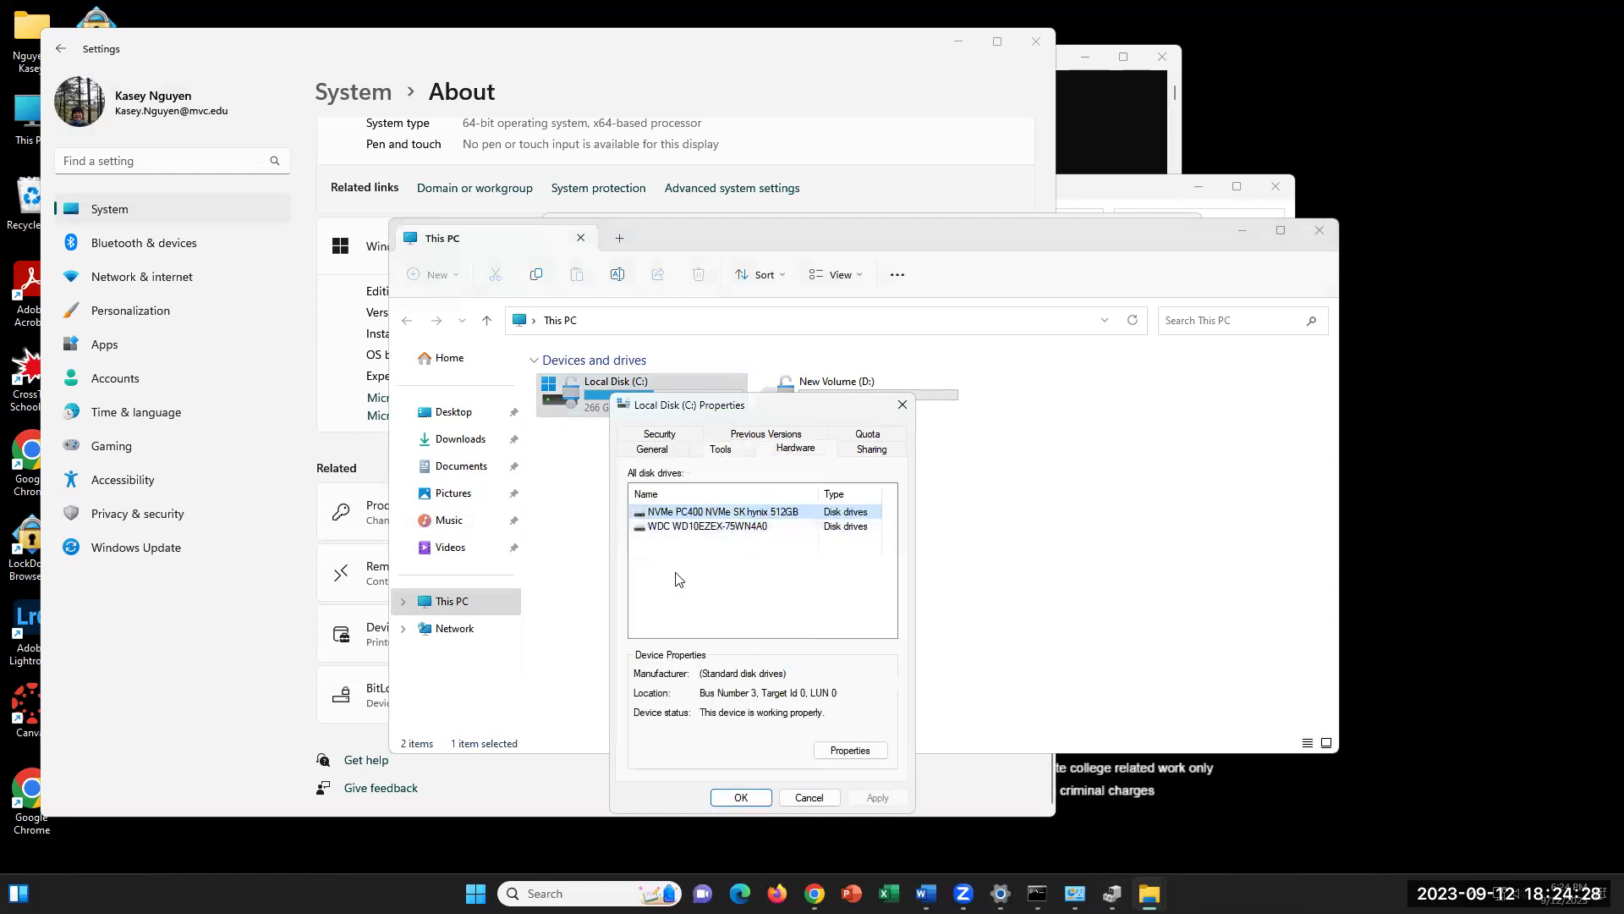
left_click(719, 451)
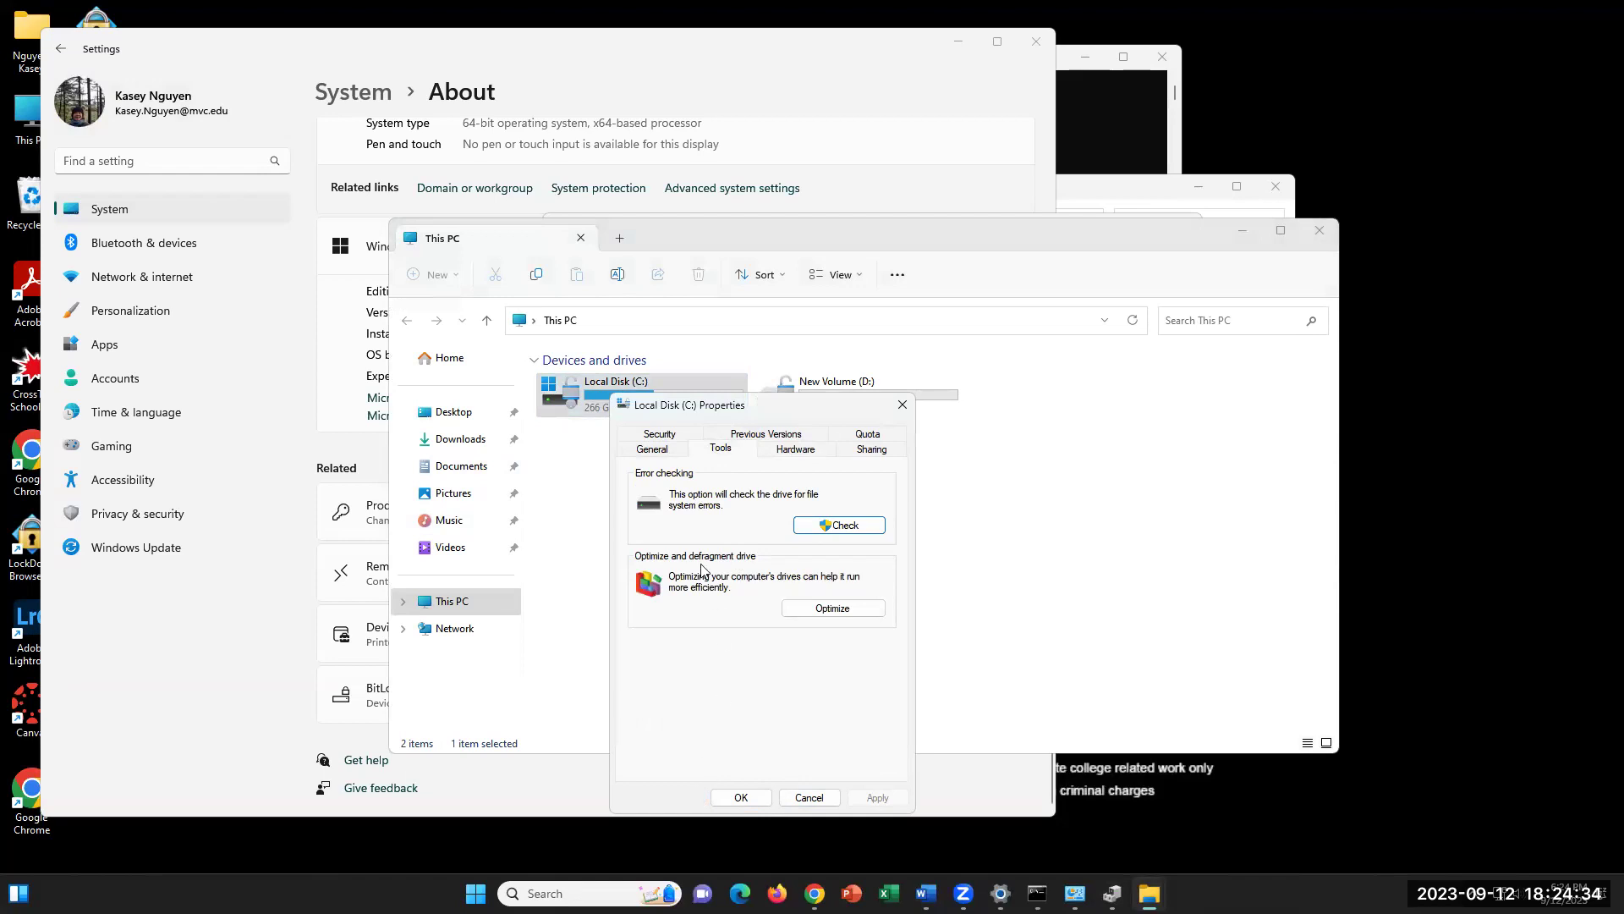
left_click(650, 451)
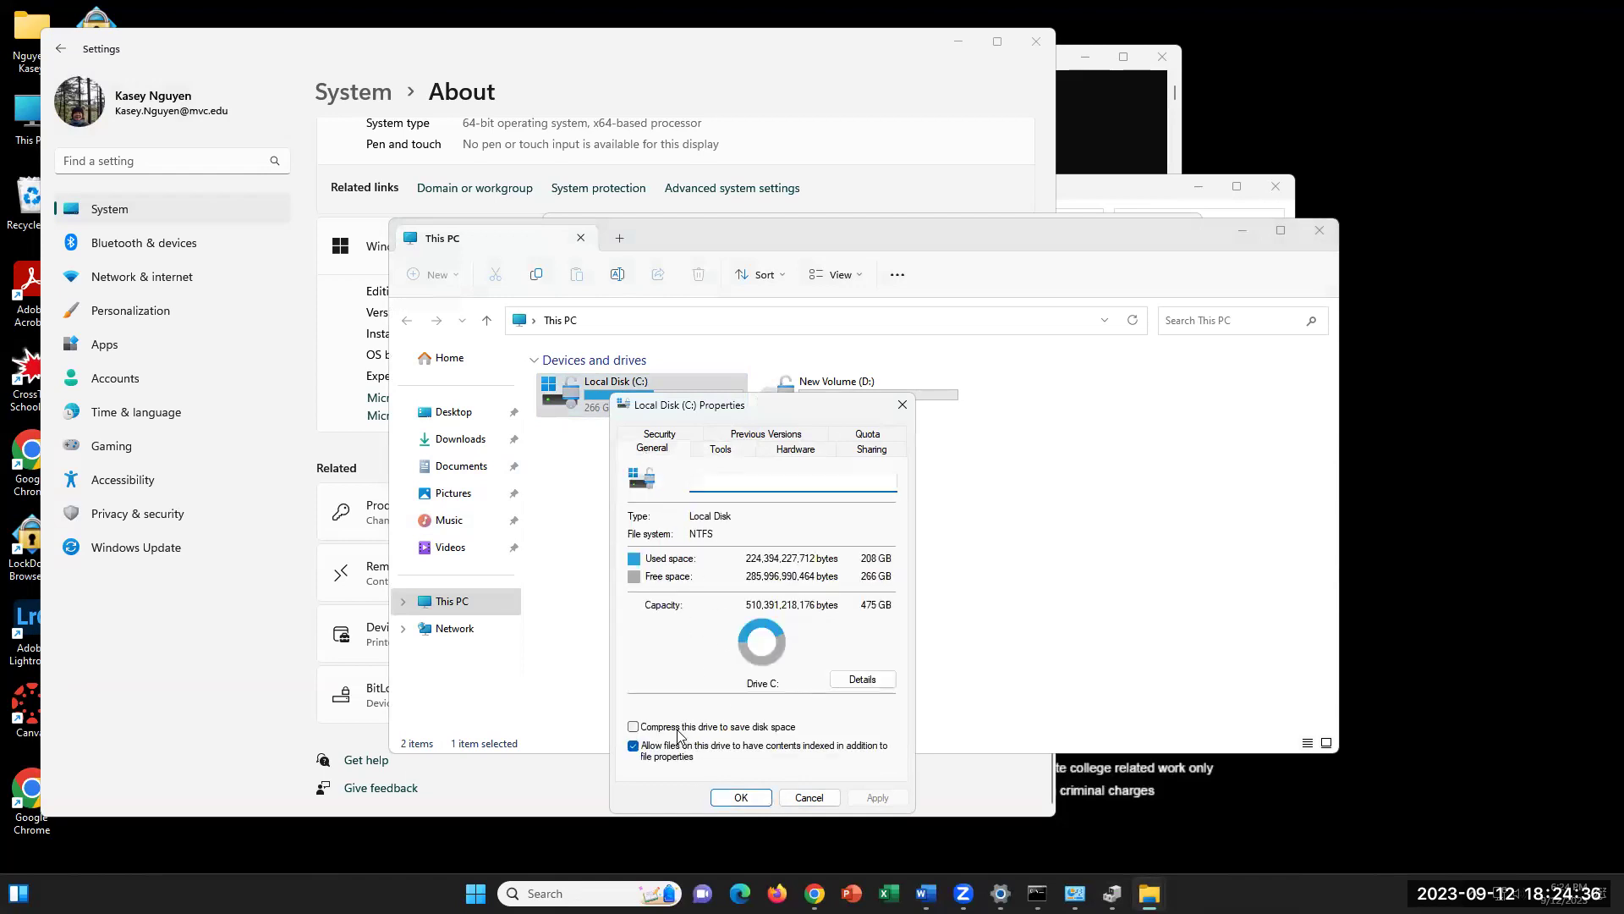
left_click(795, 450)
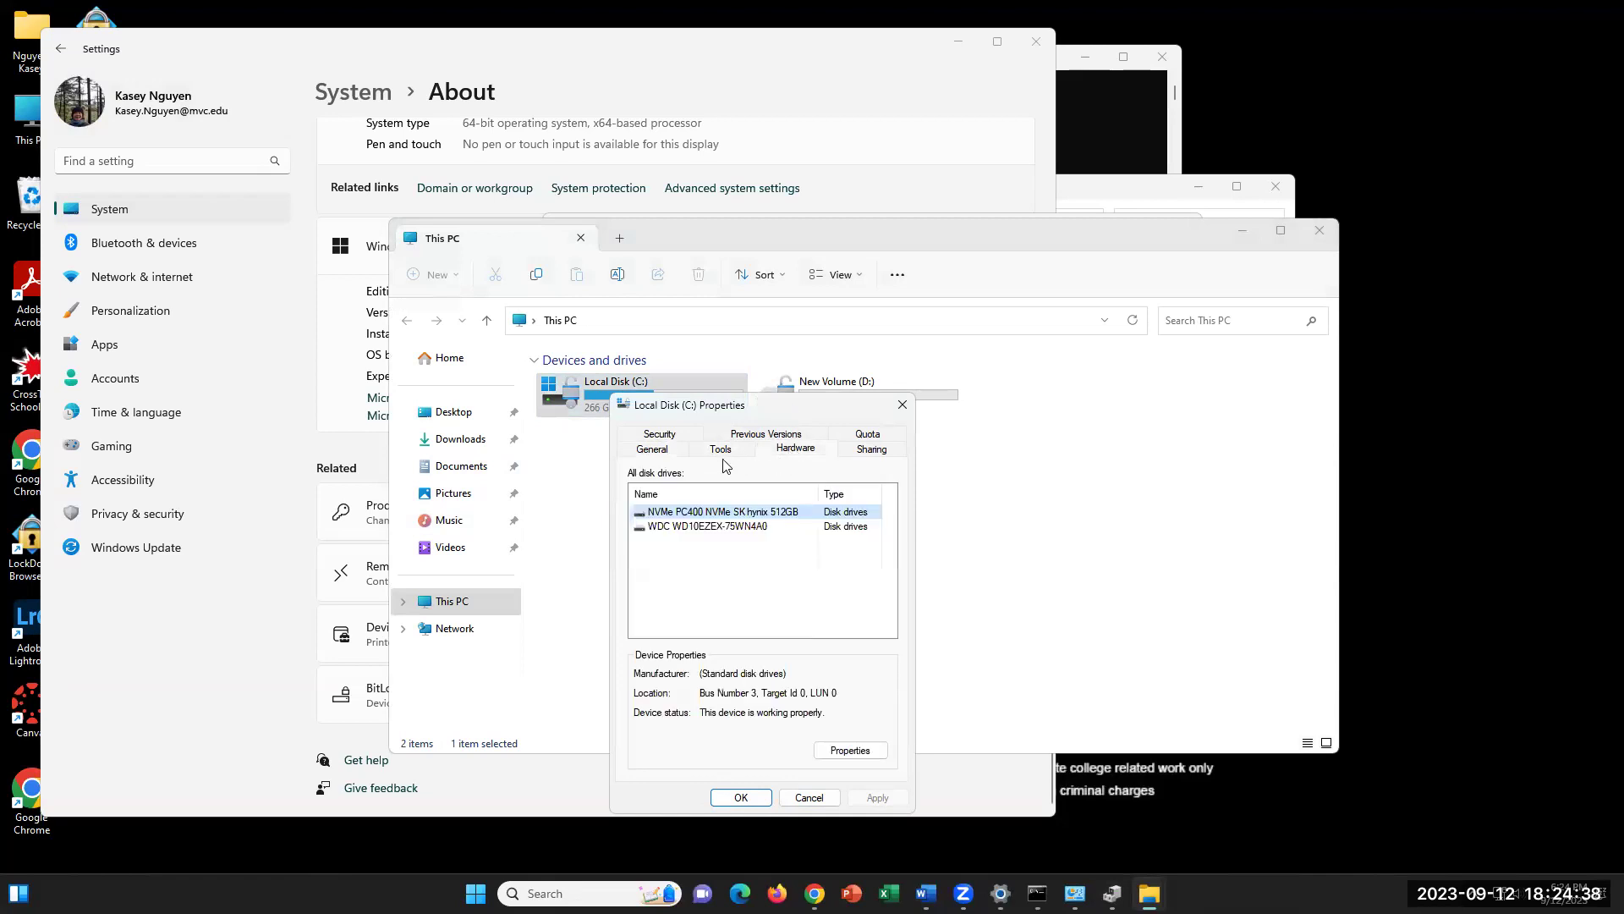
left_click(724, 451)
left_click(902, 406)
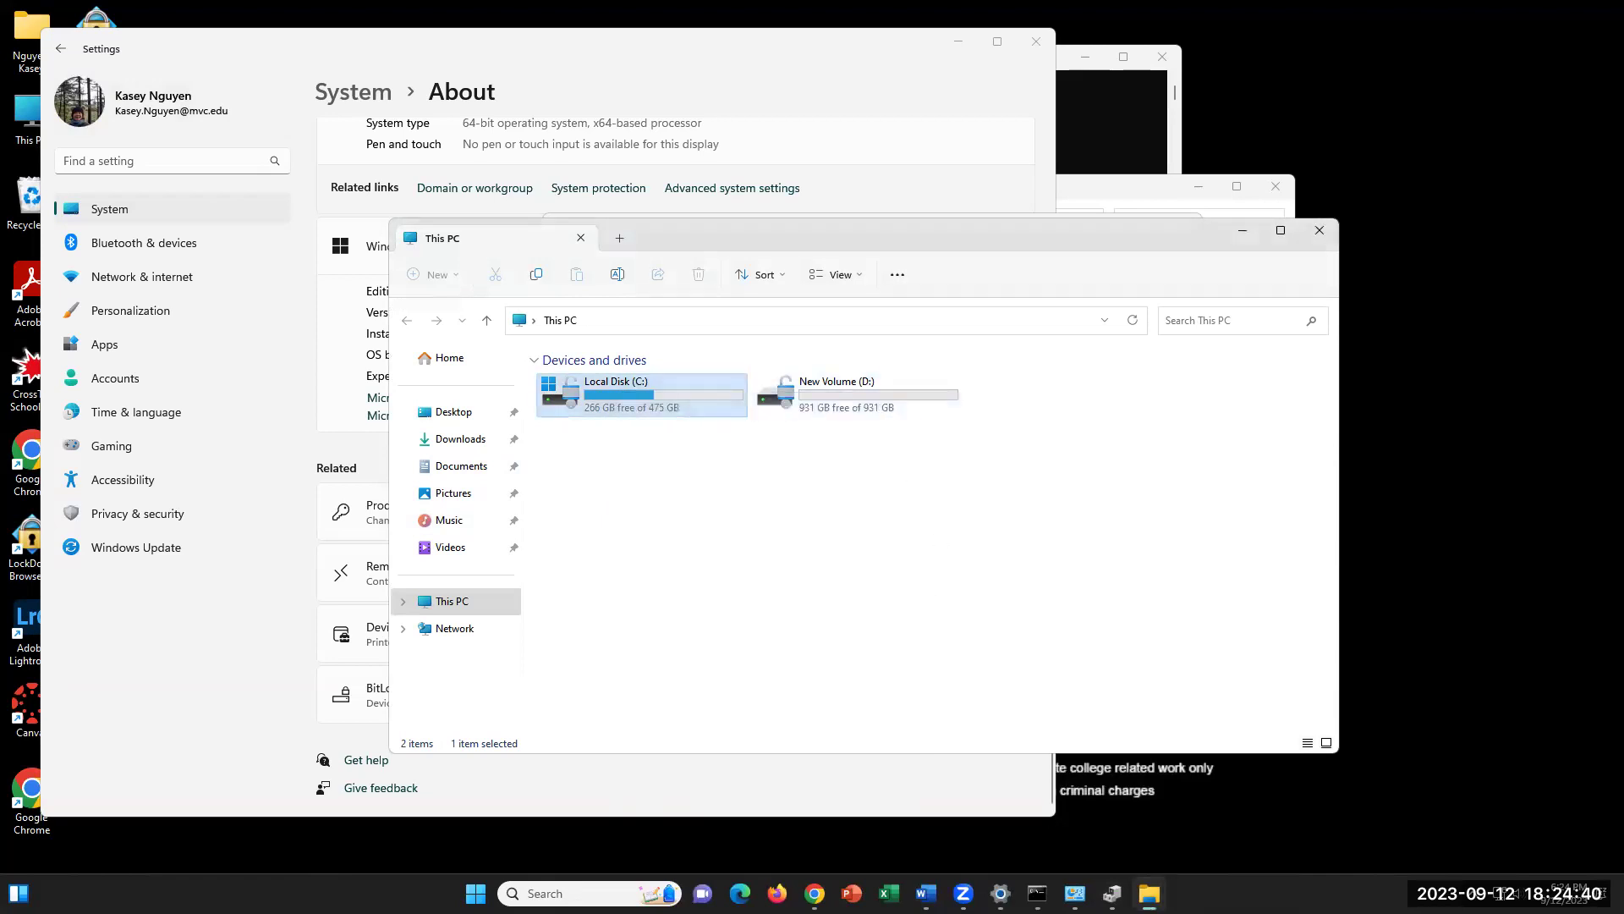
- Return to the Word lab document and highlight item 8, "Right click Windows button and choose Device Manager", in turquoise
key("alt+Tab")
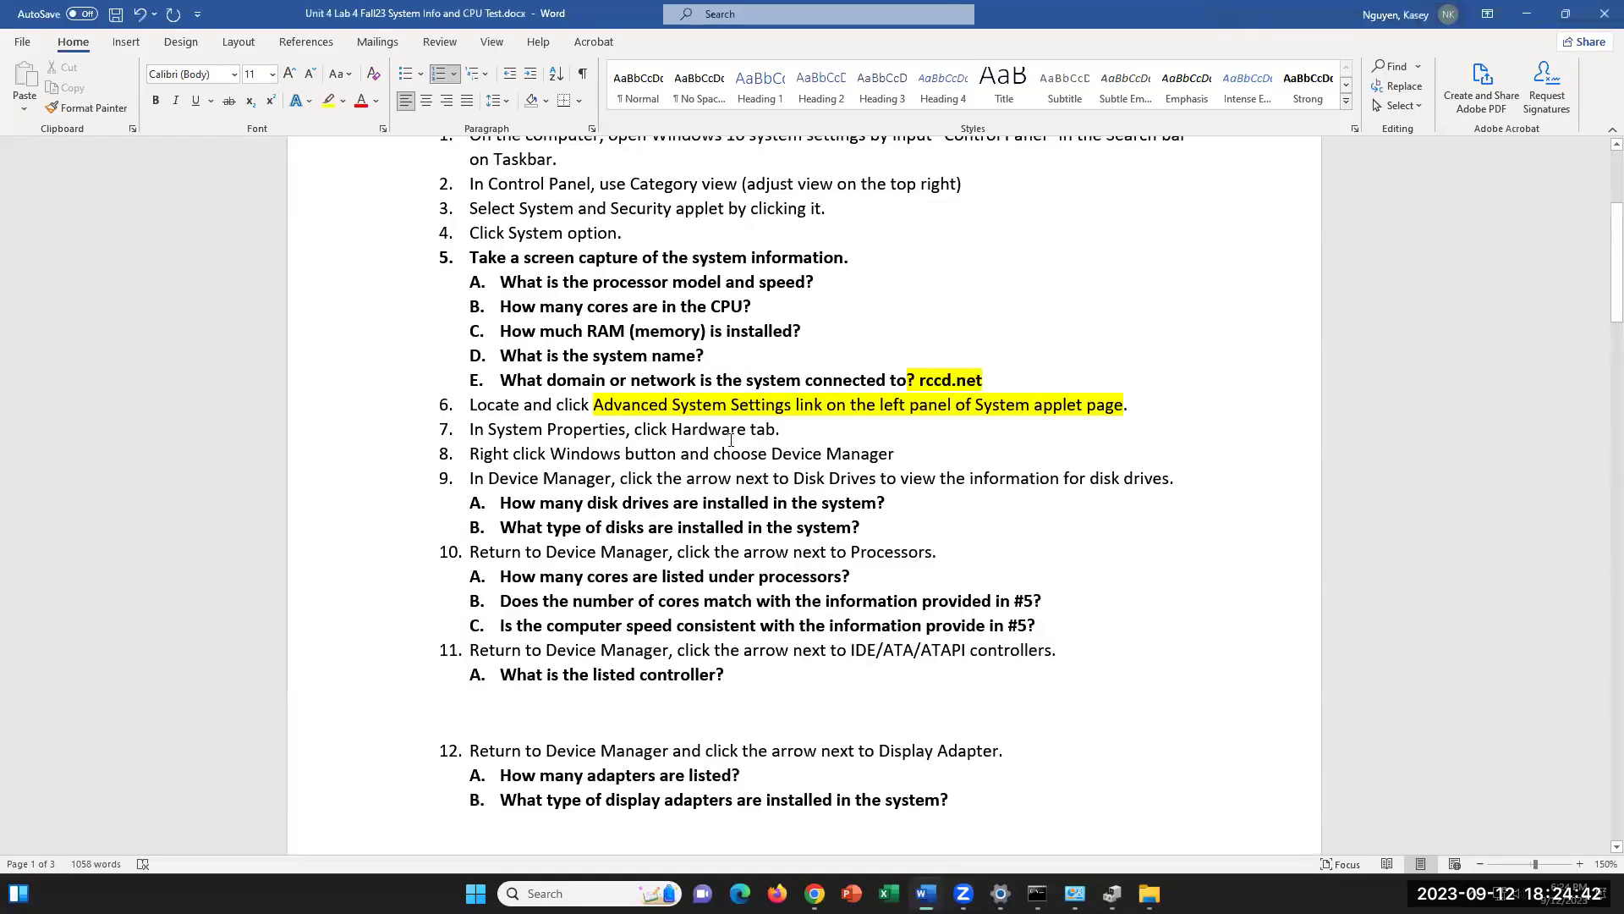
left_click_drag(467, 452, 899, 453)
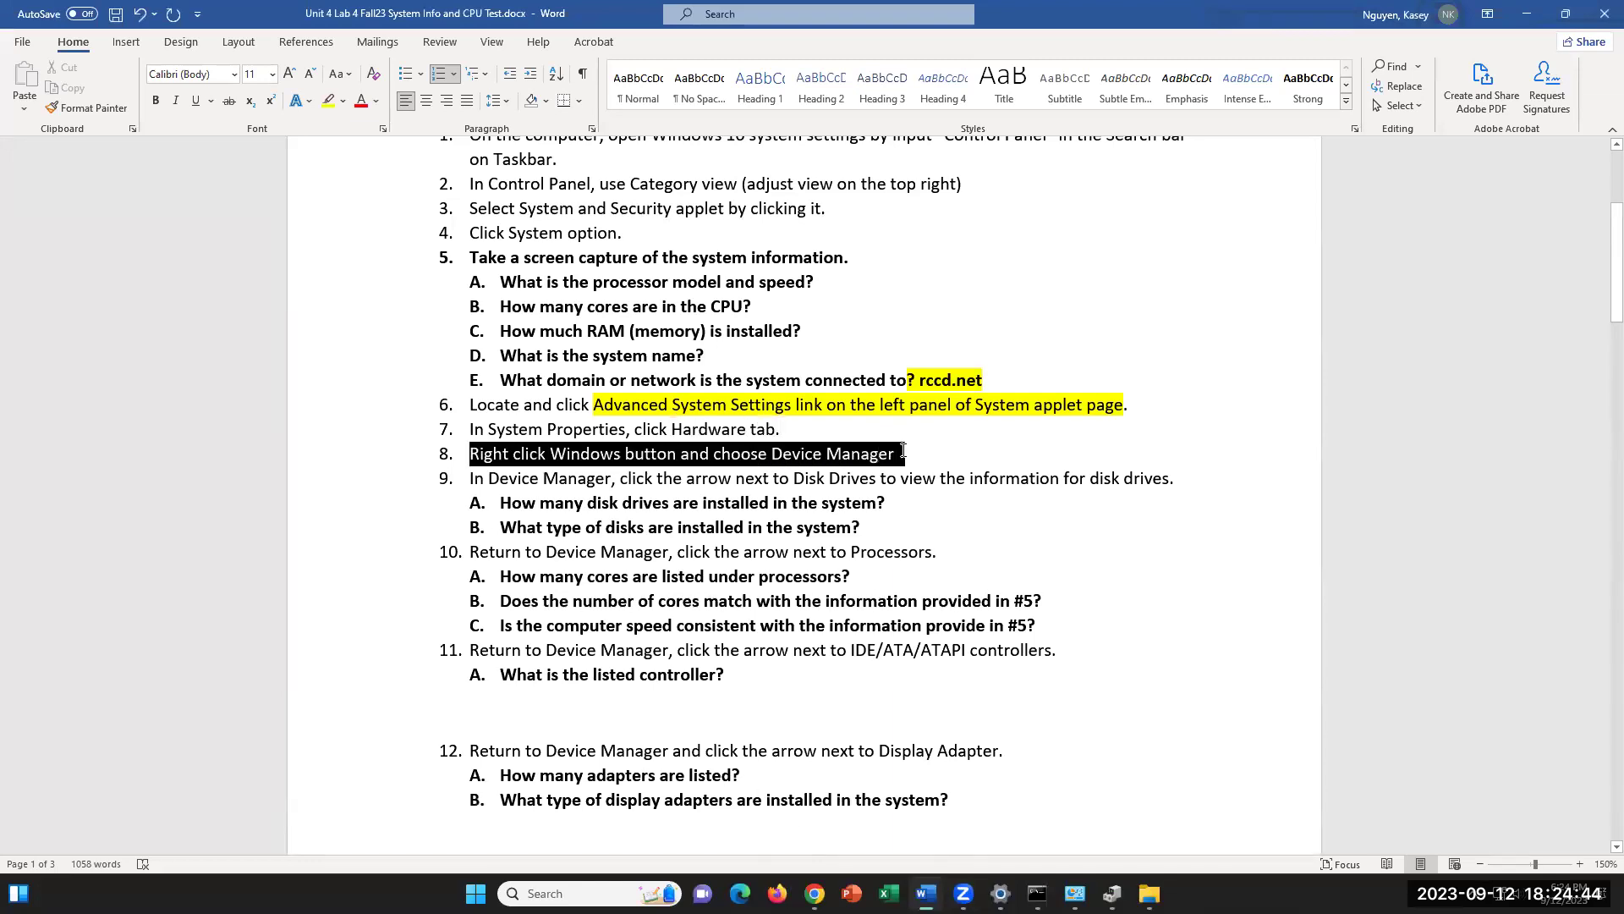
left_click(342, 100)
left_click(376, 127)
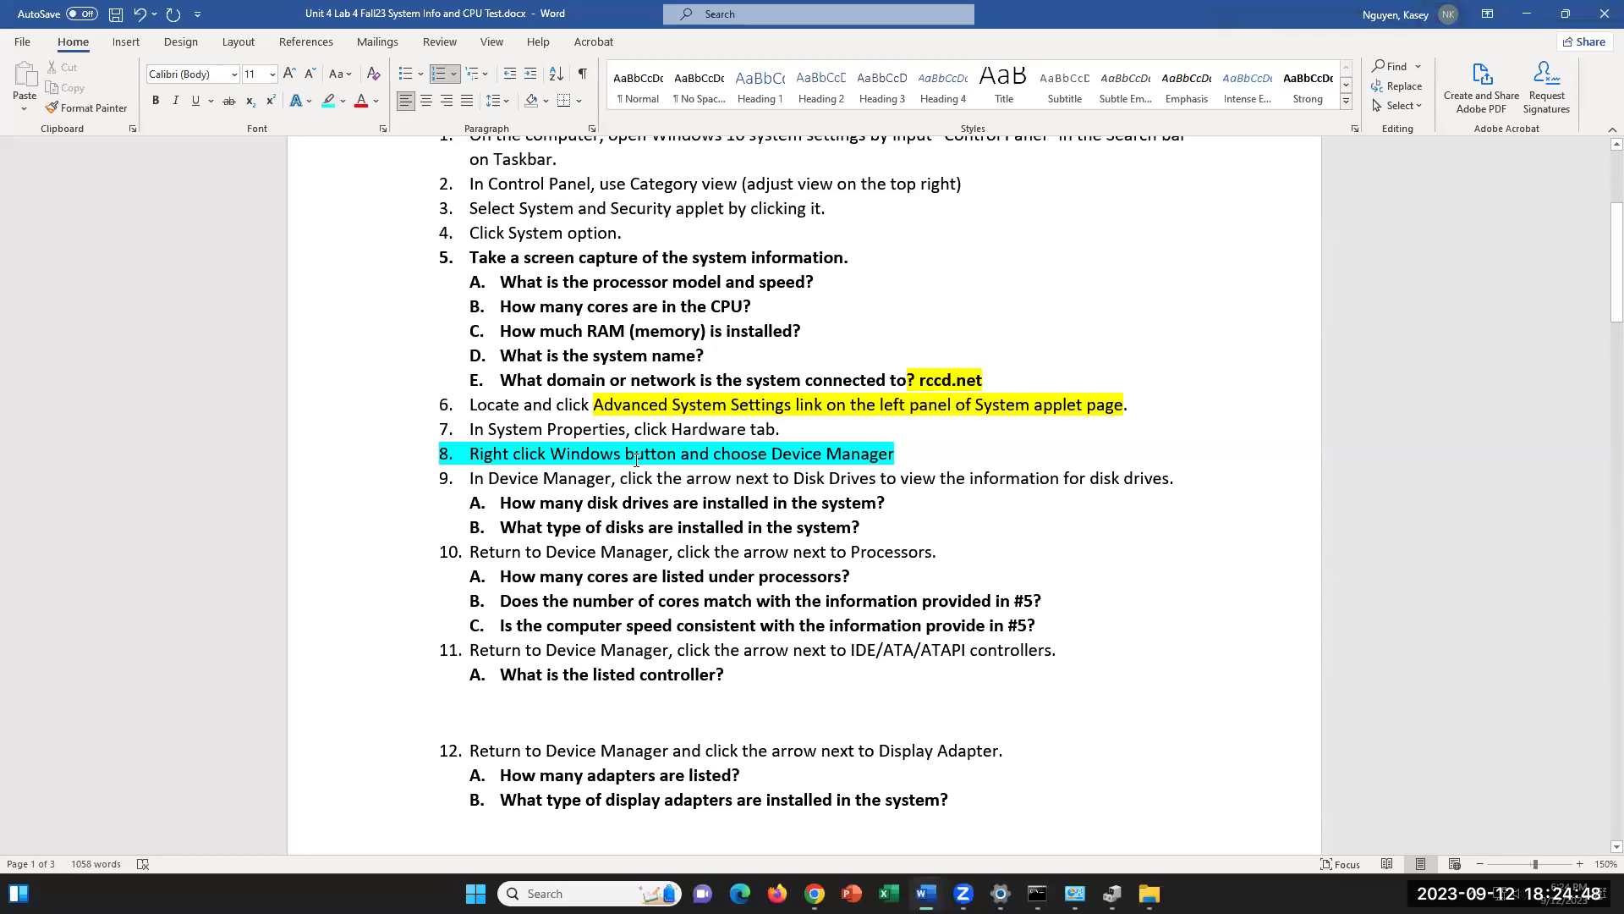
- Highlight all of items 6 and 7 of the lab instructions in yellow
left_click_drag(518, 385, 464, 411)
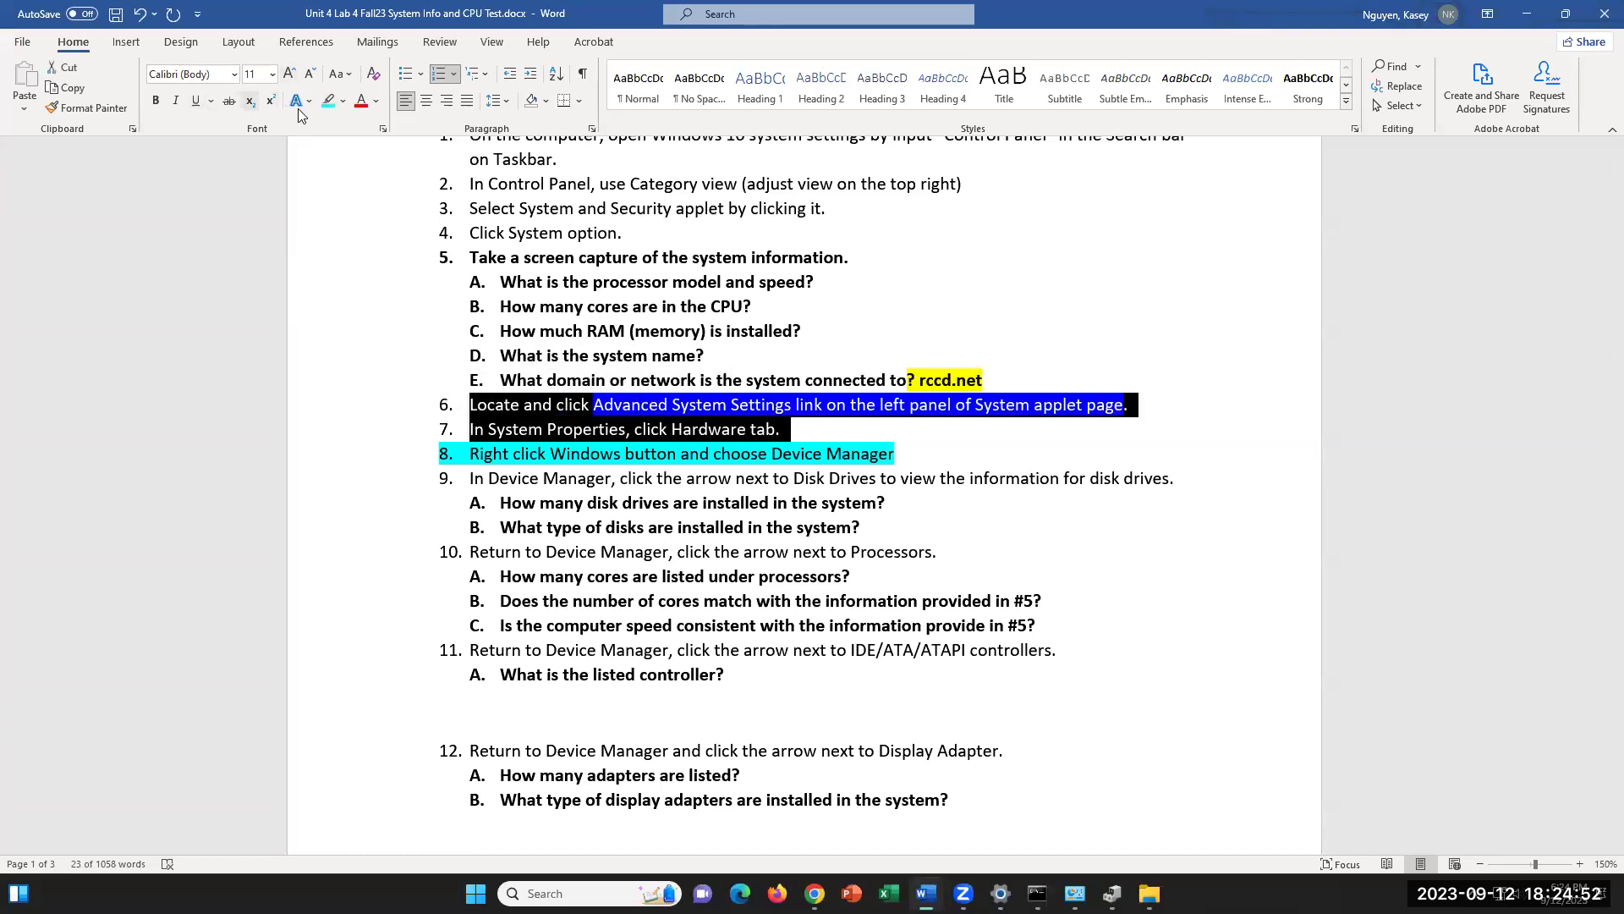
left_click(342, 101)
left_click(335, 127)
left_click(787, 666)
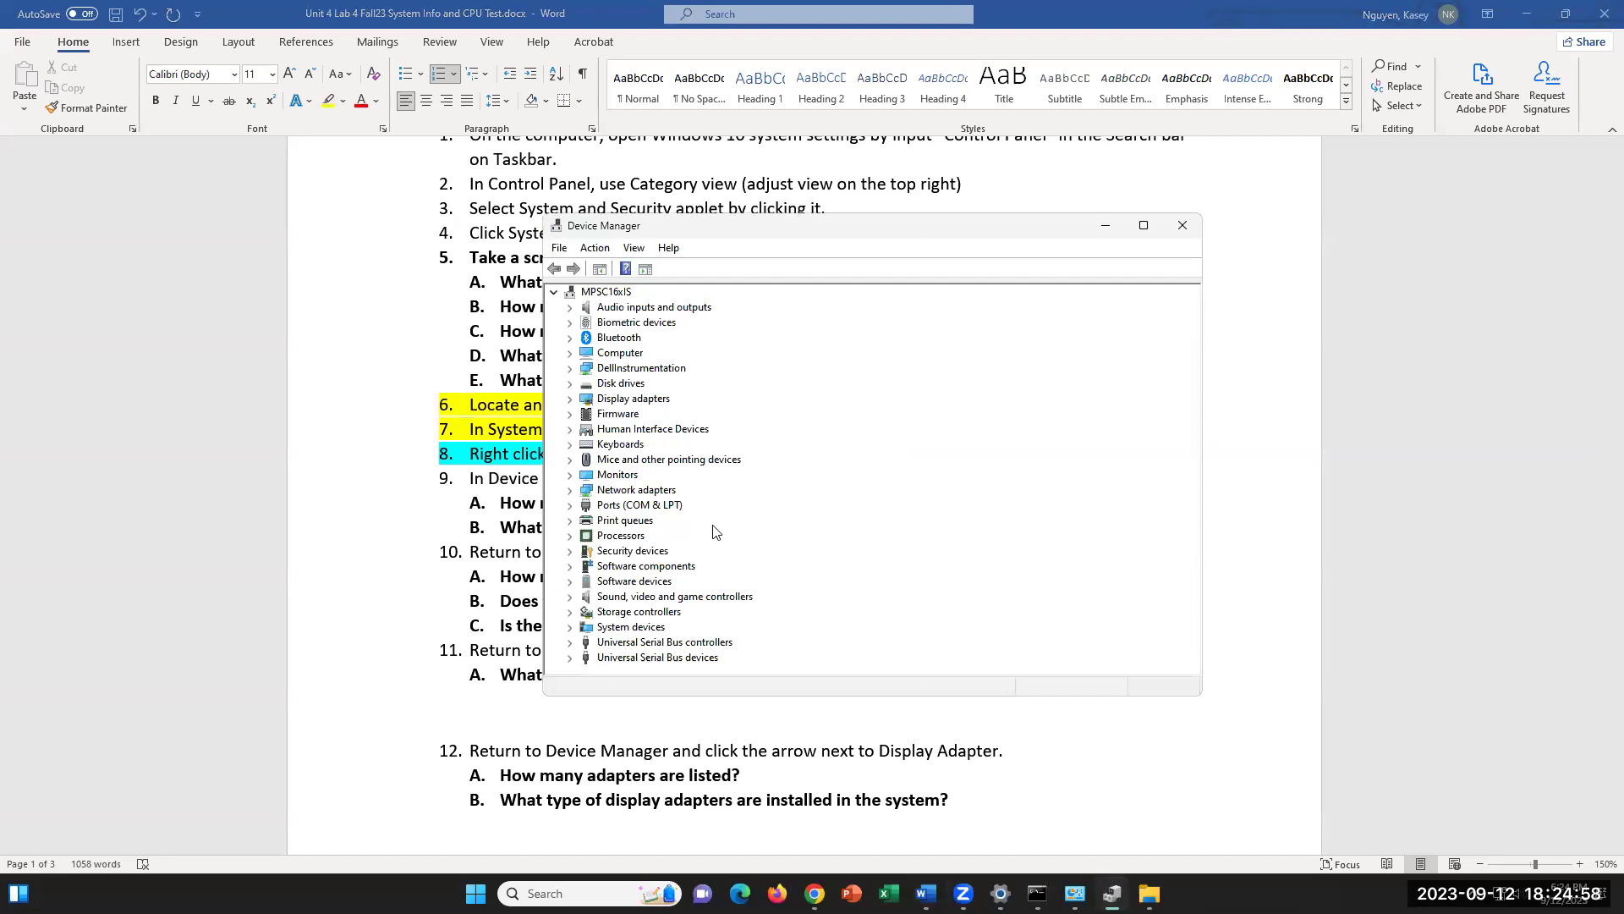
- Maximize Device Manager and examine the devices under Universal Serial Bus controllers, Computer and Processors
left_click(1143, 227)
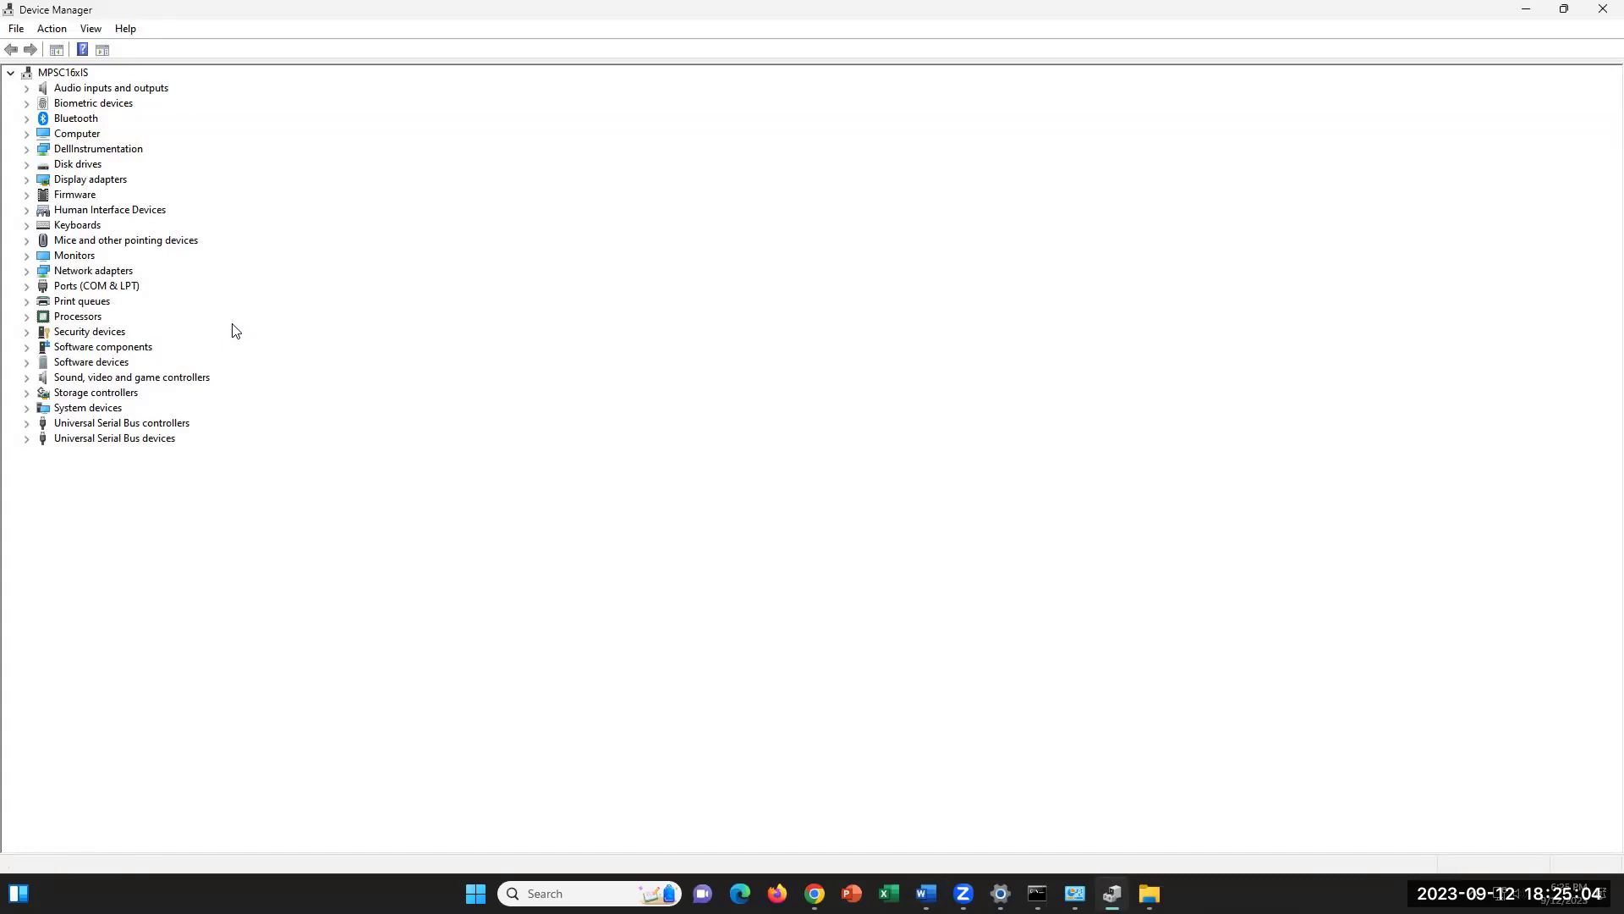
left_click(26, 423)
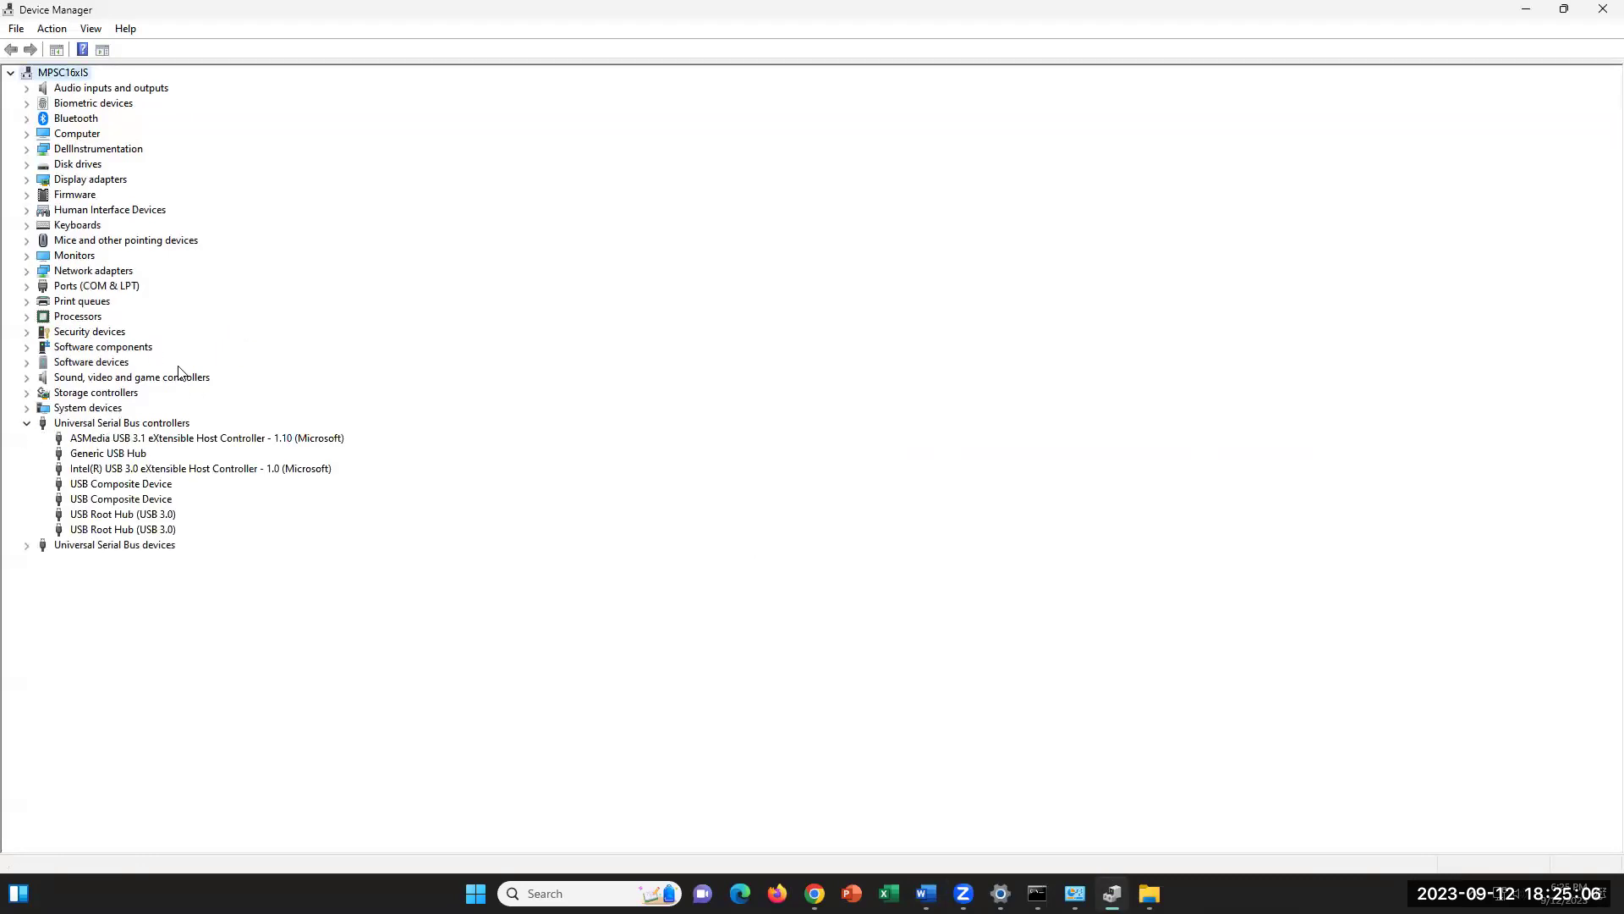
left_click(27, 423)
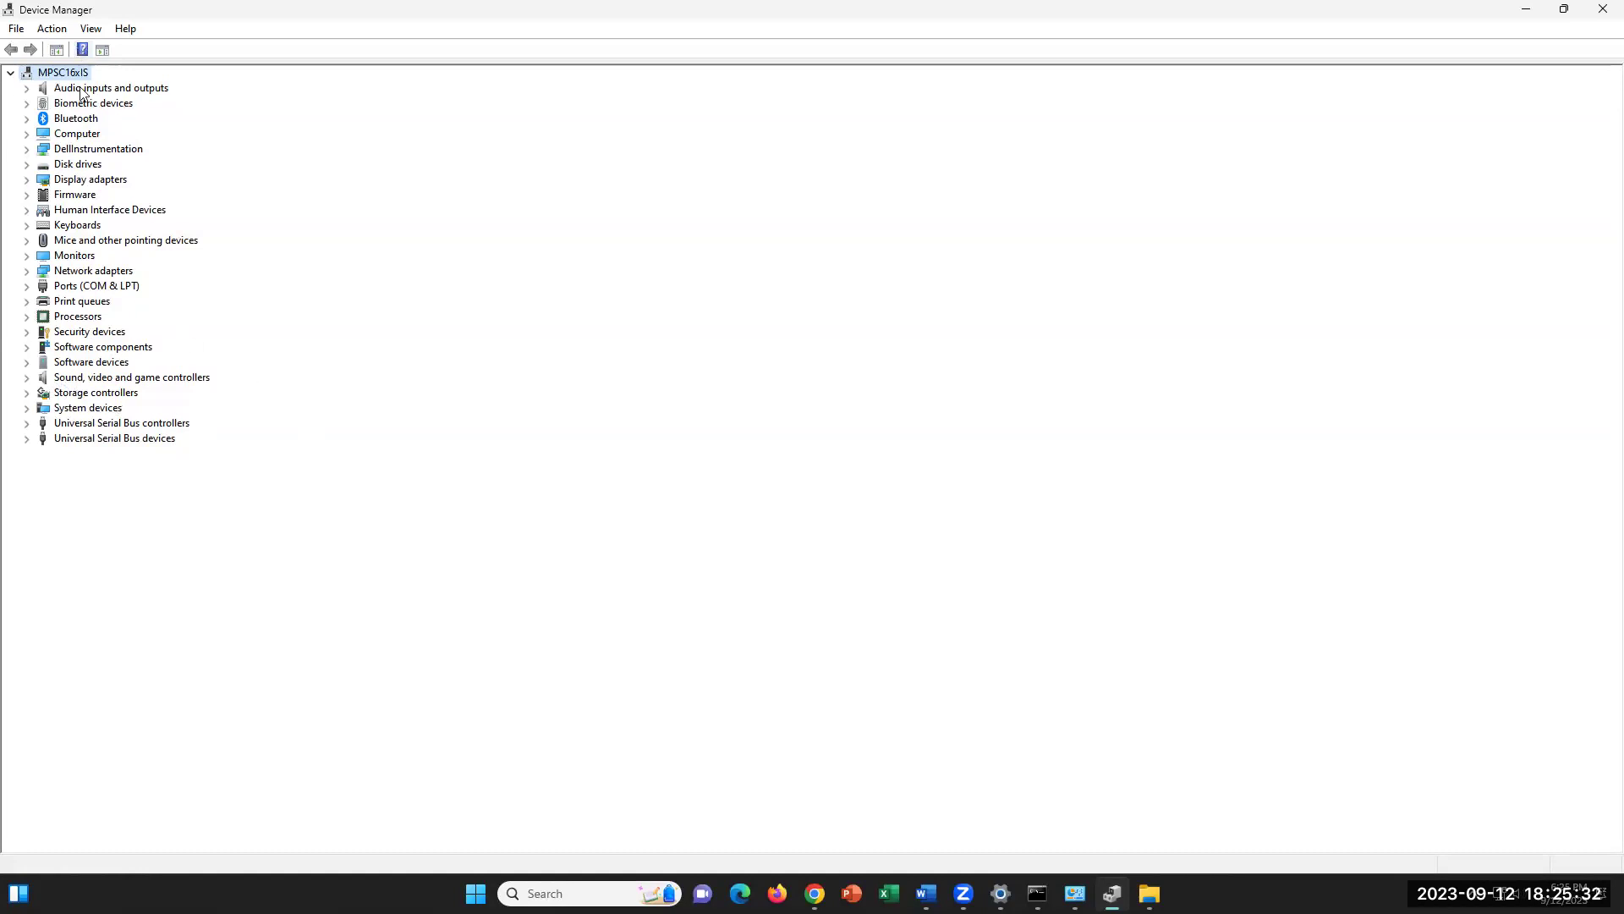
left_click(26, 134)
left_click(26, 133)
left_click(27, 318)
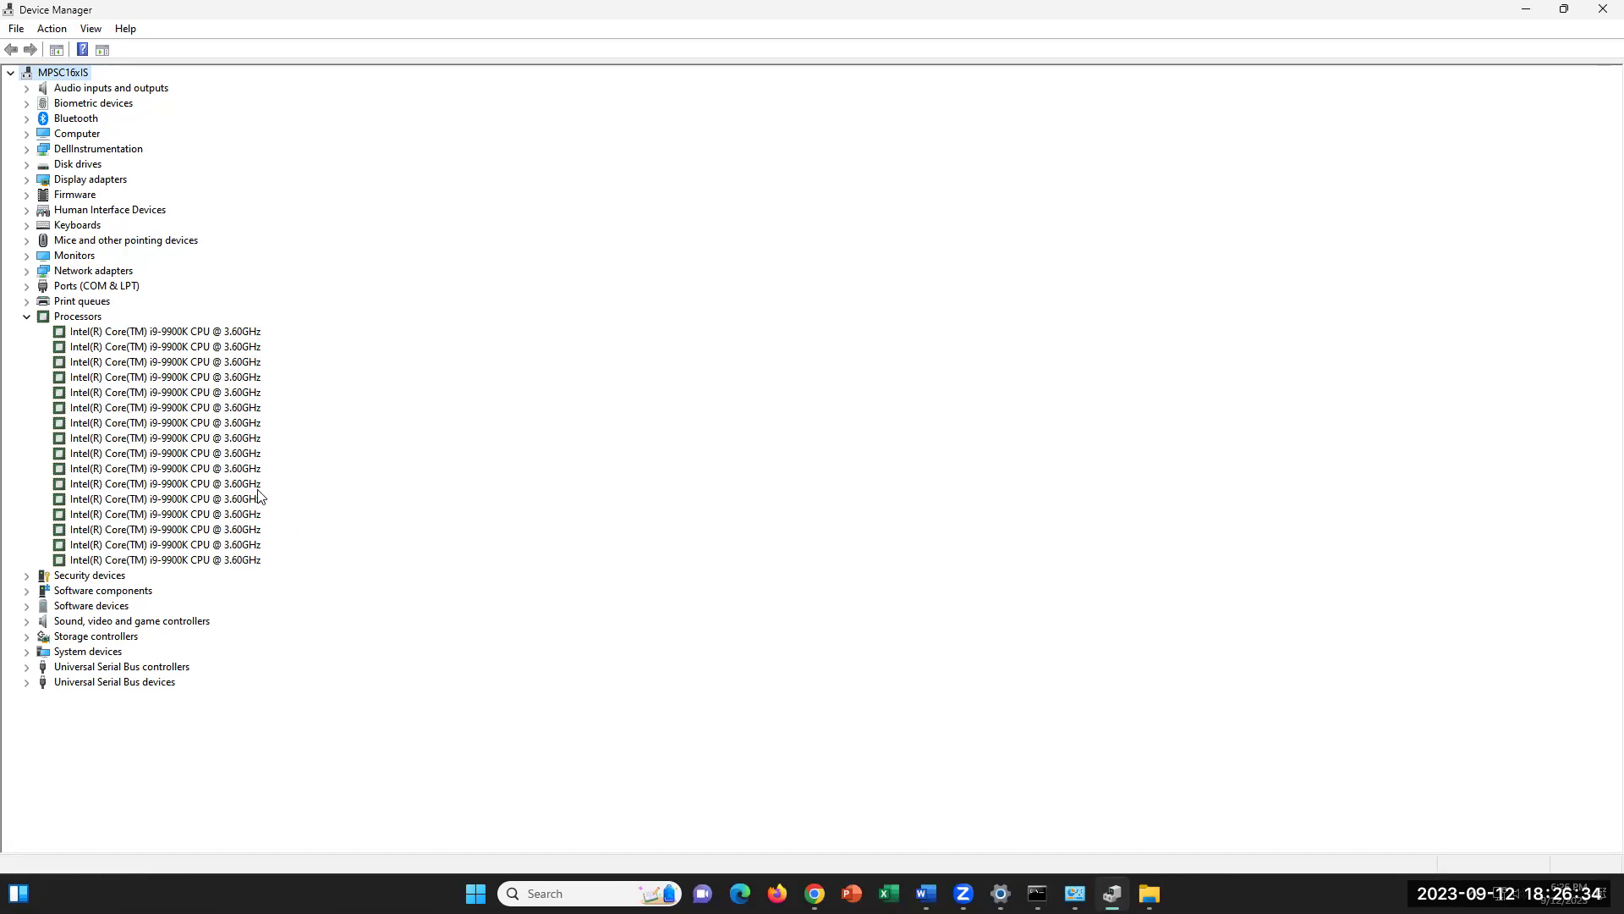
- Review the CPU cores question in item 5 and the Disk Drives instruction in item 9 of the Word lab document
key("alt+Tab")
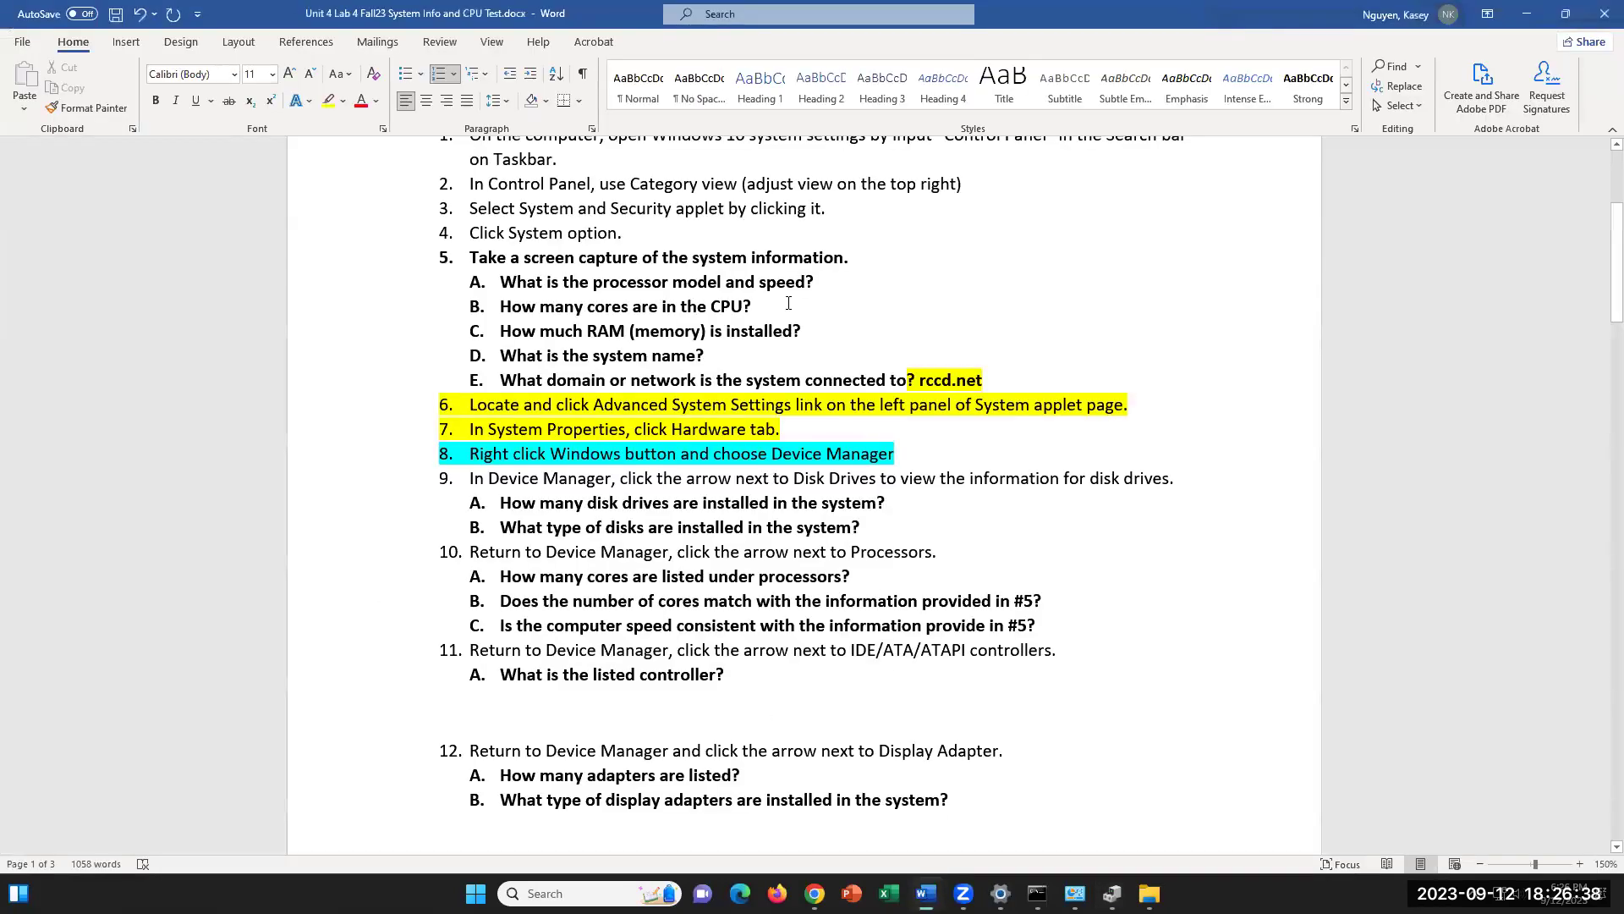
triple_click(584, 300)
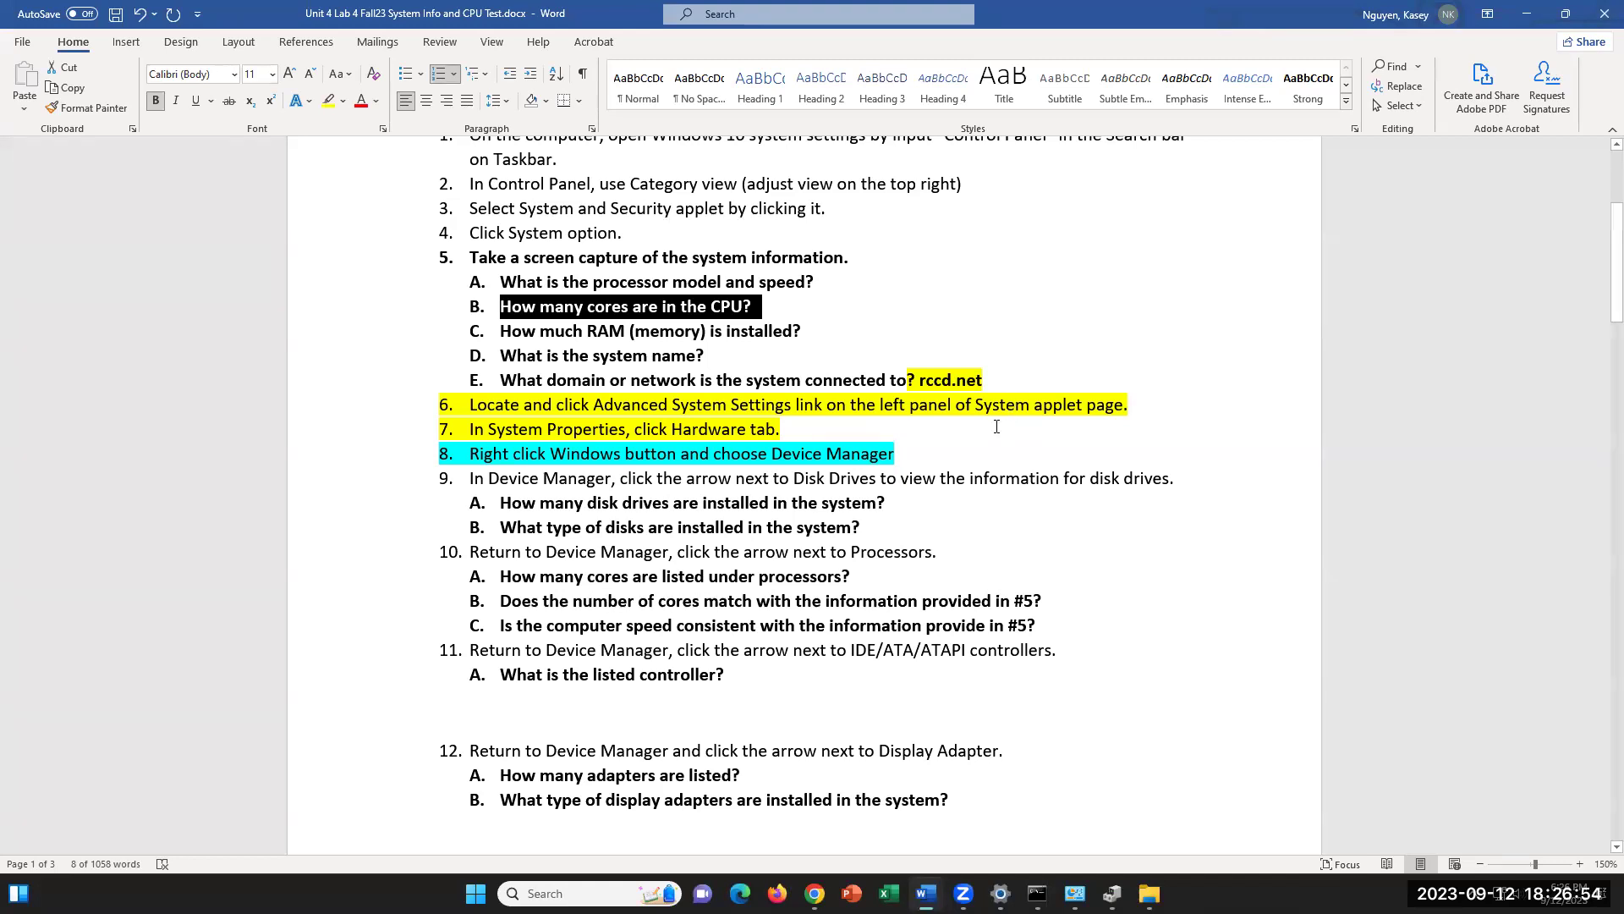
left_click(843, 333)
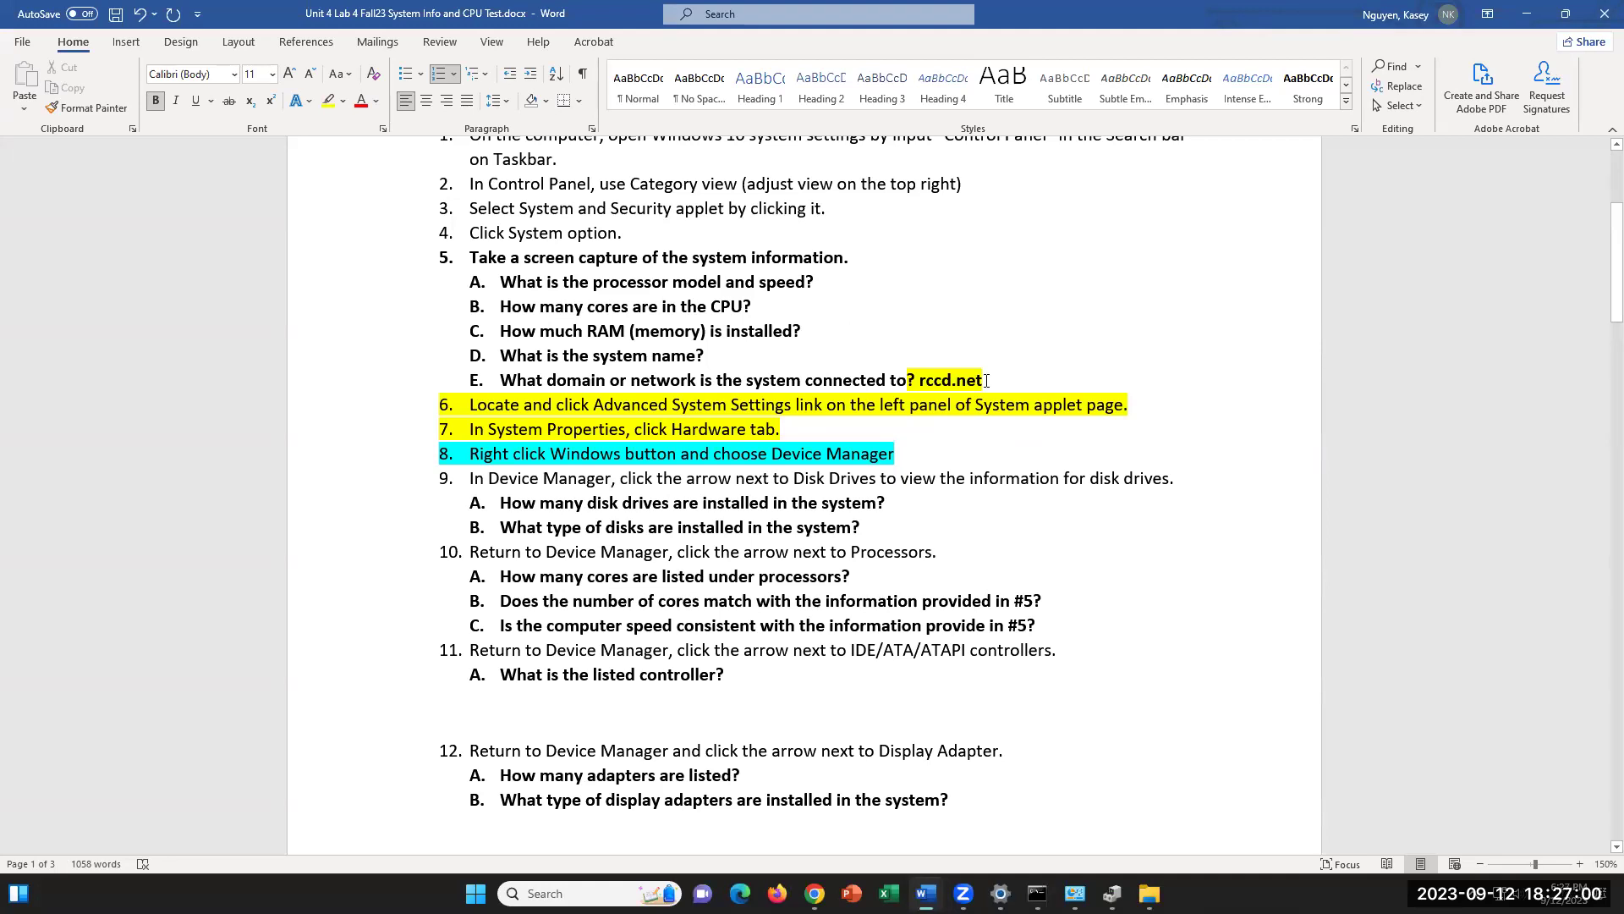
left_click(971, 437)
left_click(675, 477)
left_click_drag(795, 478, 879, 478)
- Return to Device Manager, collapse Processors and inspect both drives listed under Disk drives
mouse_move(1111, 894)
left_click(1091, 838)
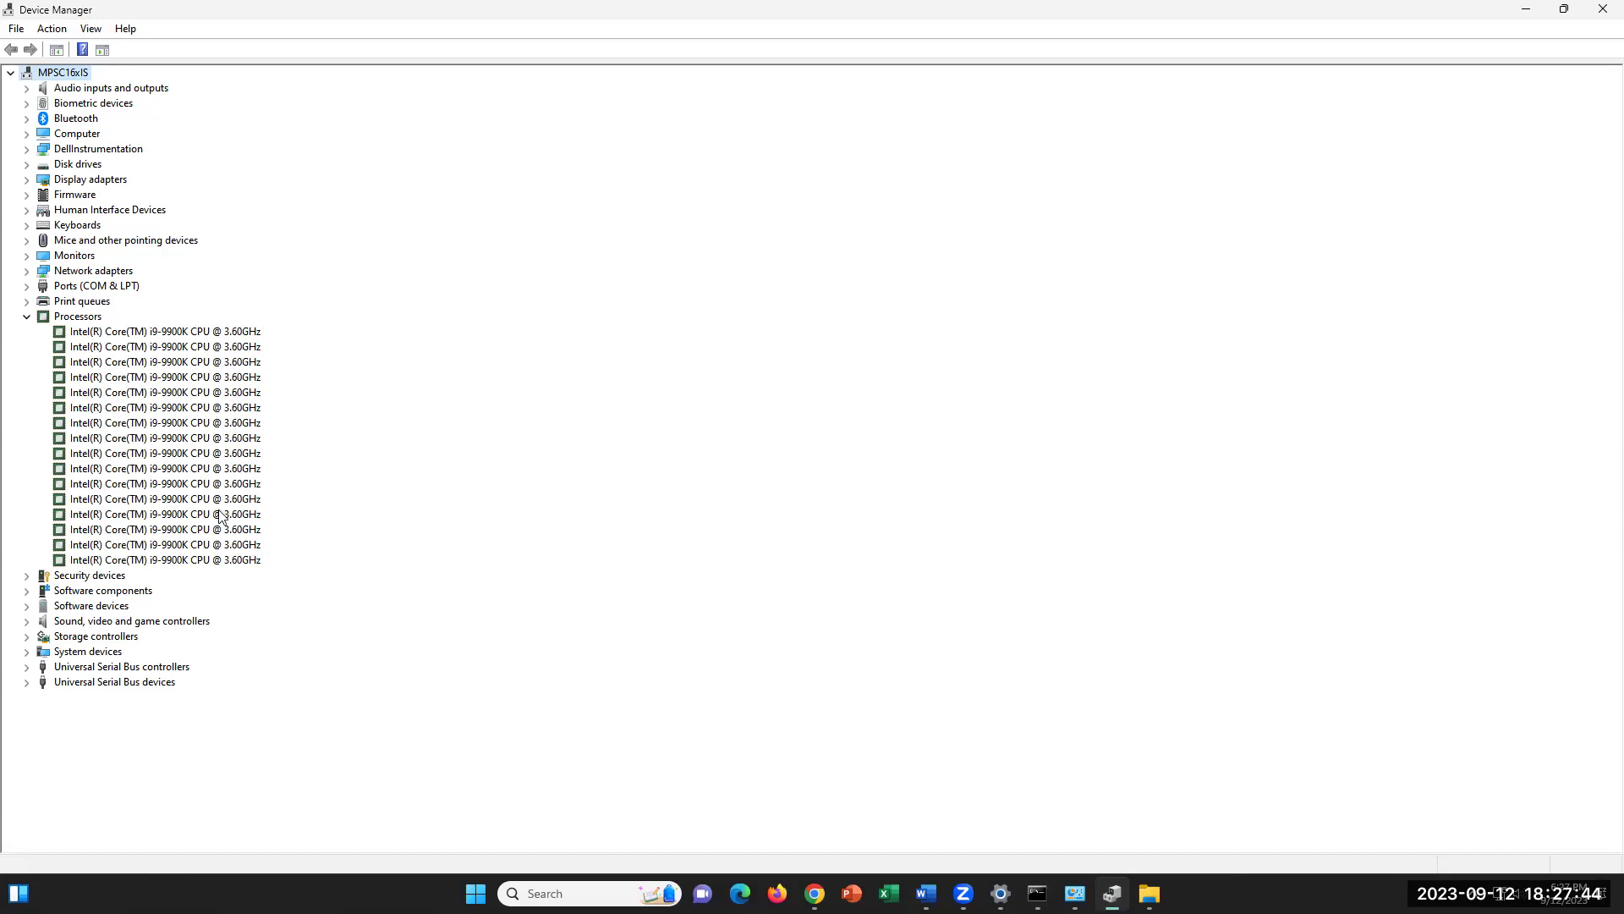
left_click(25, 318)
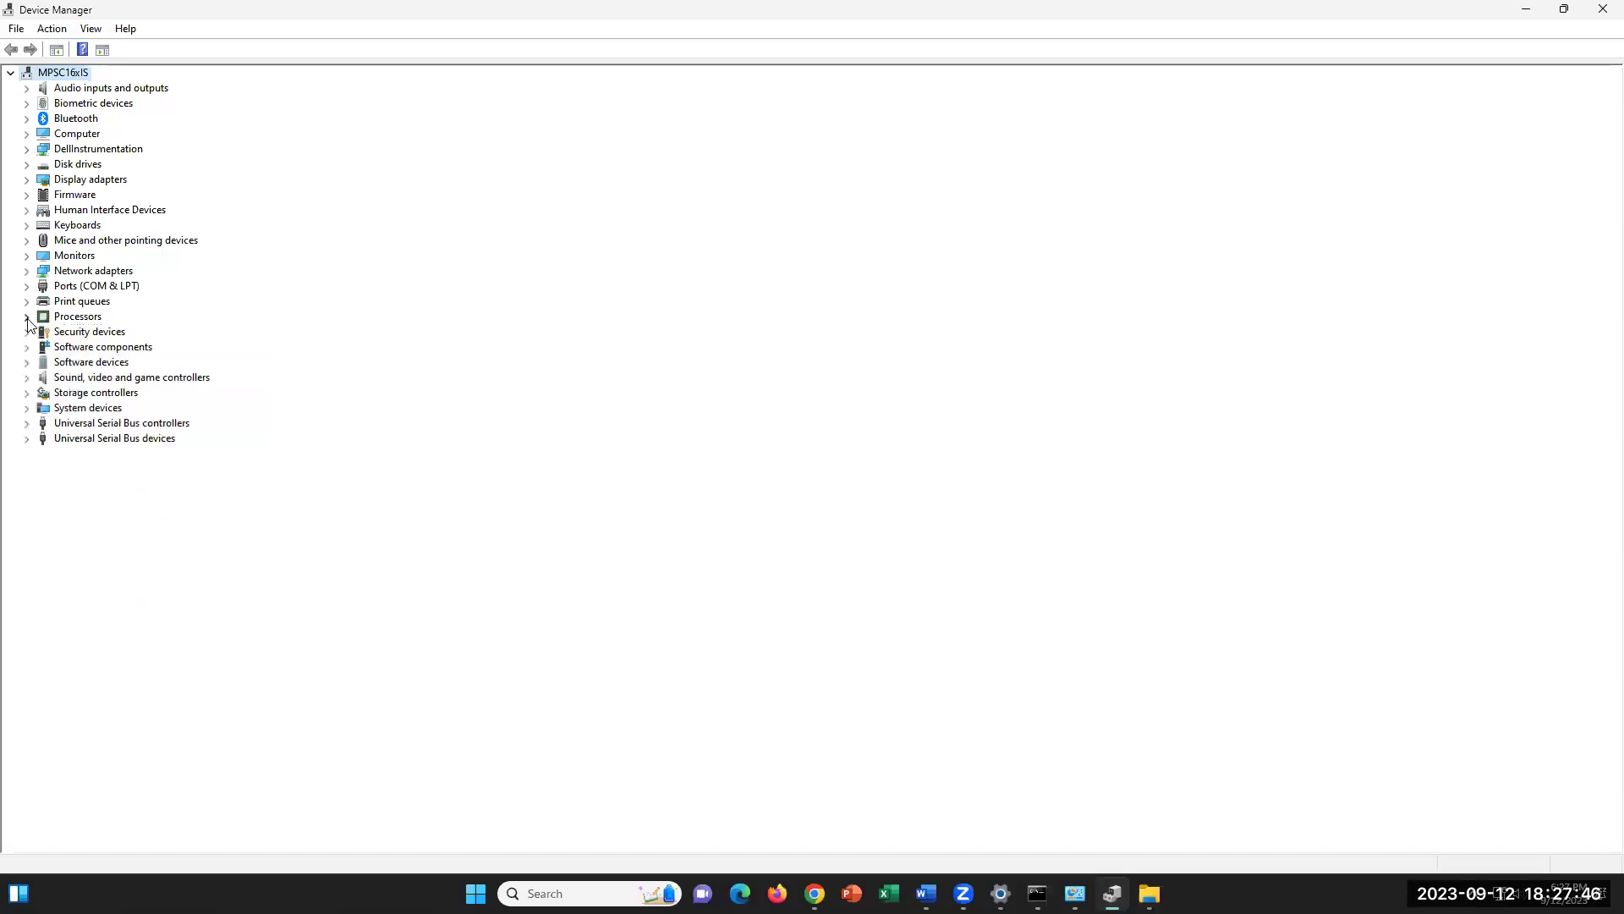
left_click(26, 164)
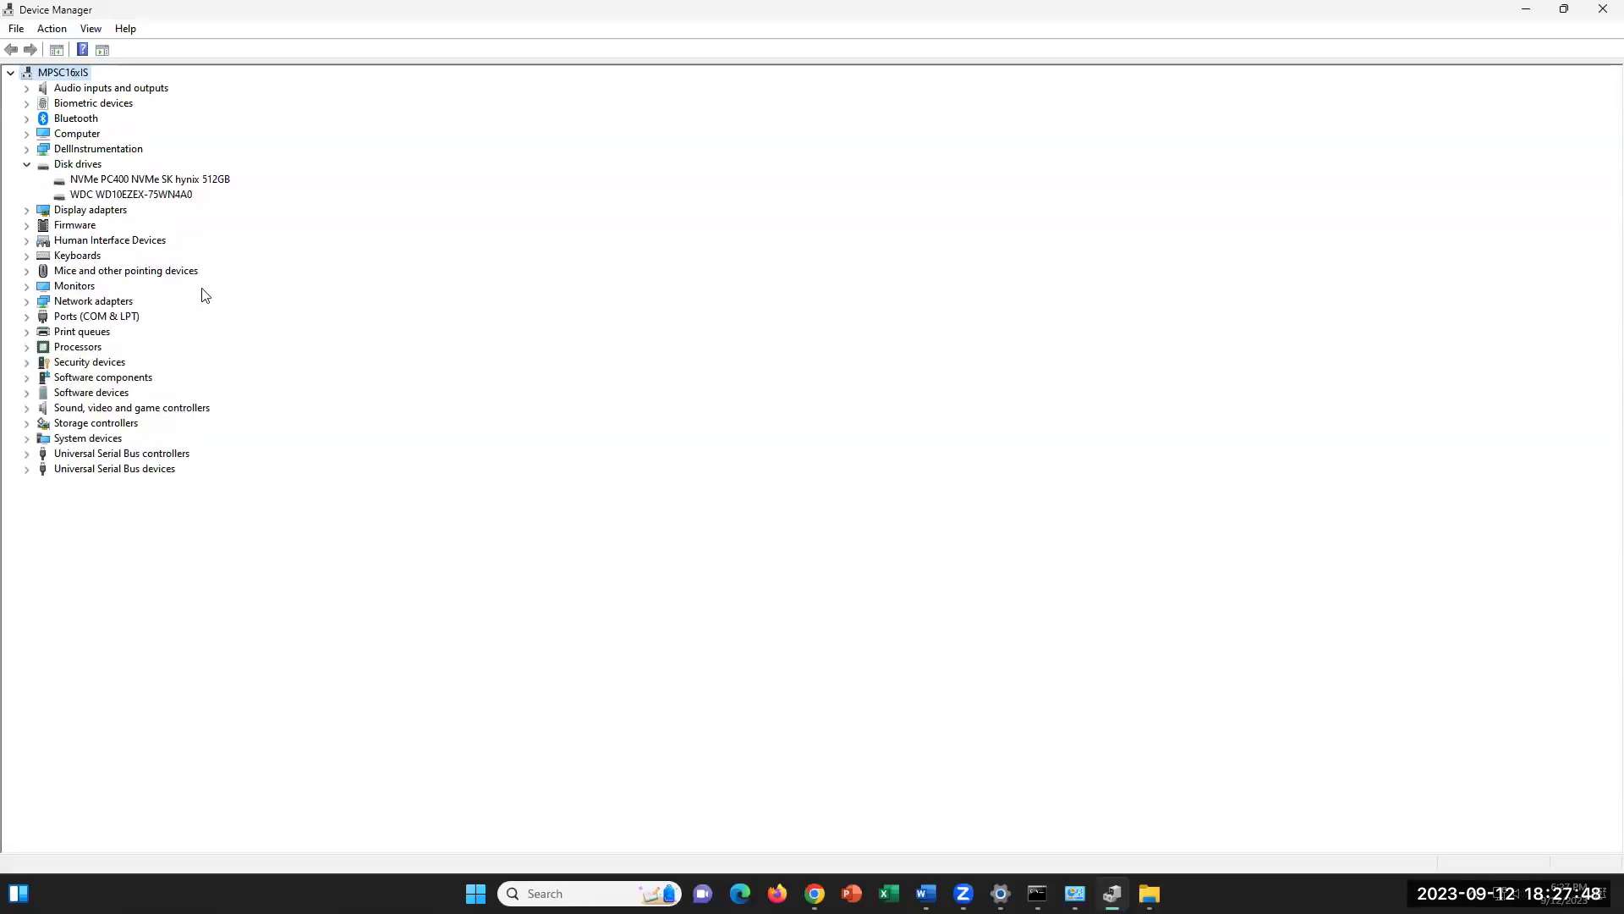
left_click(95, 180)
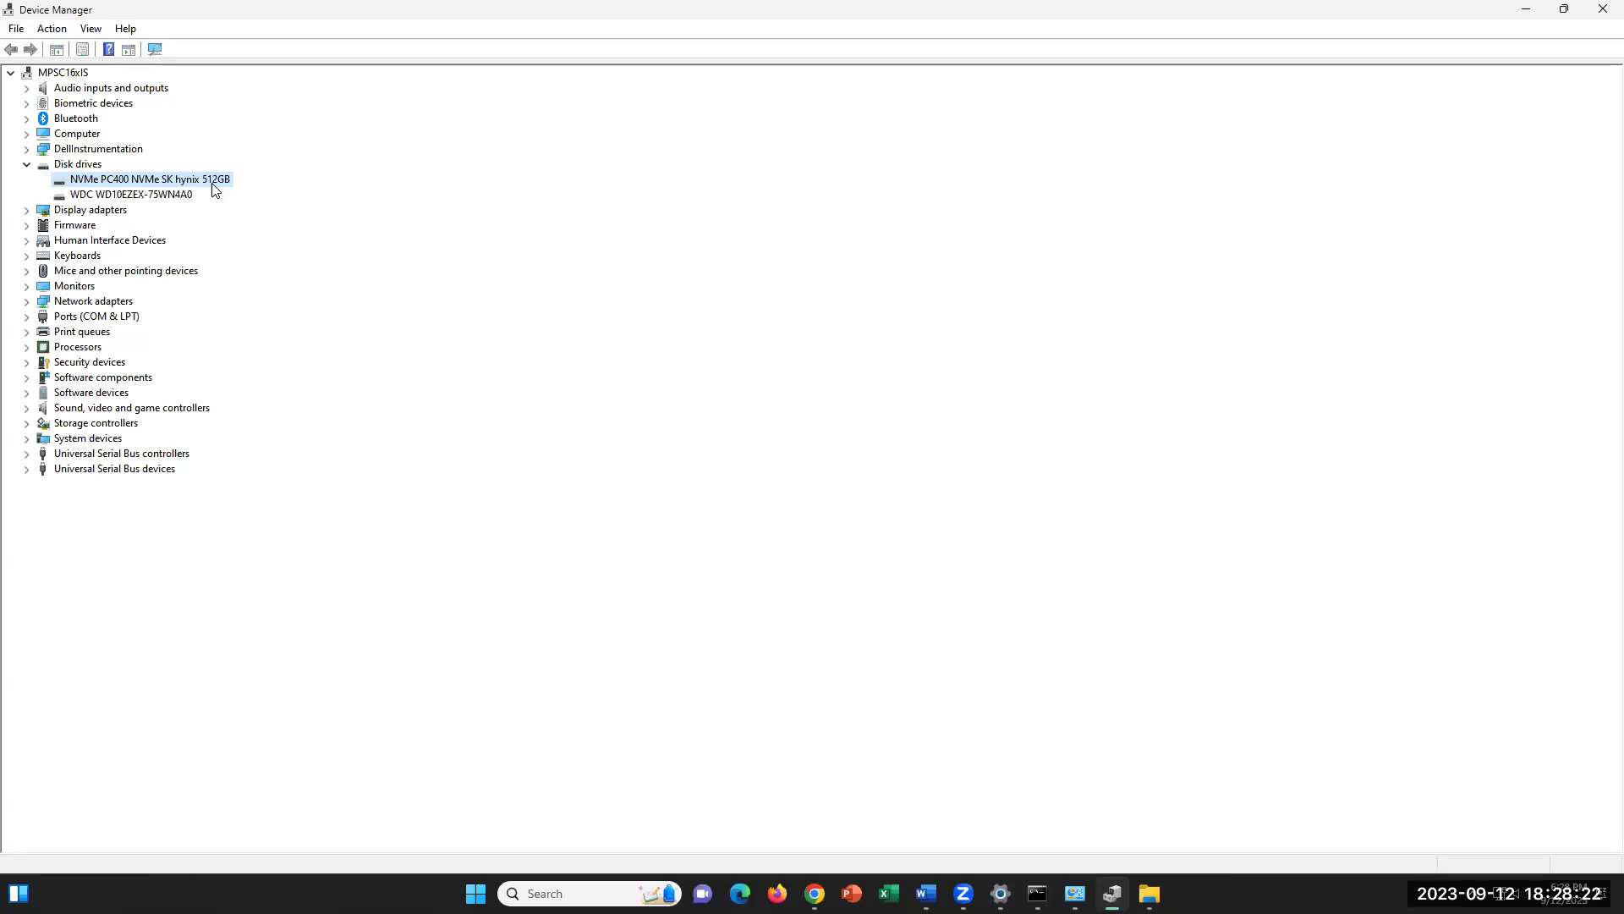
left_click(160, 199)
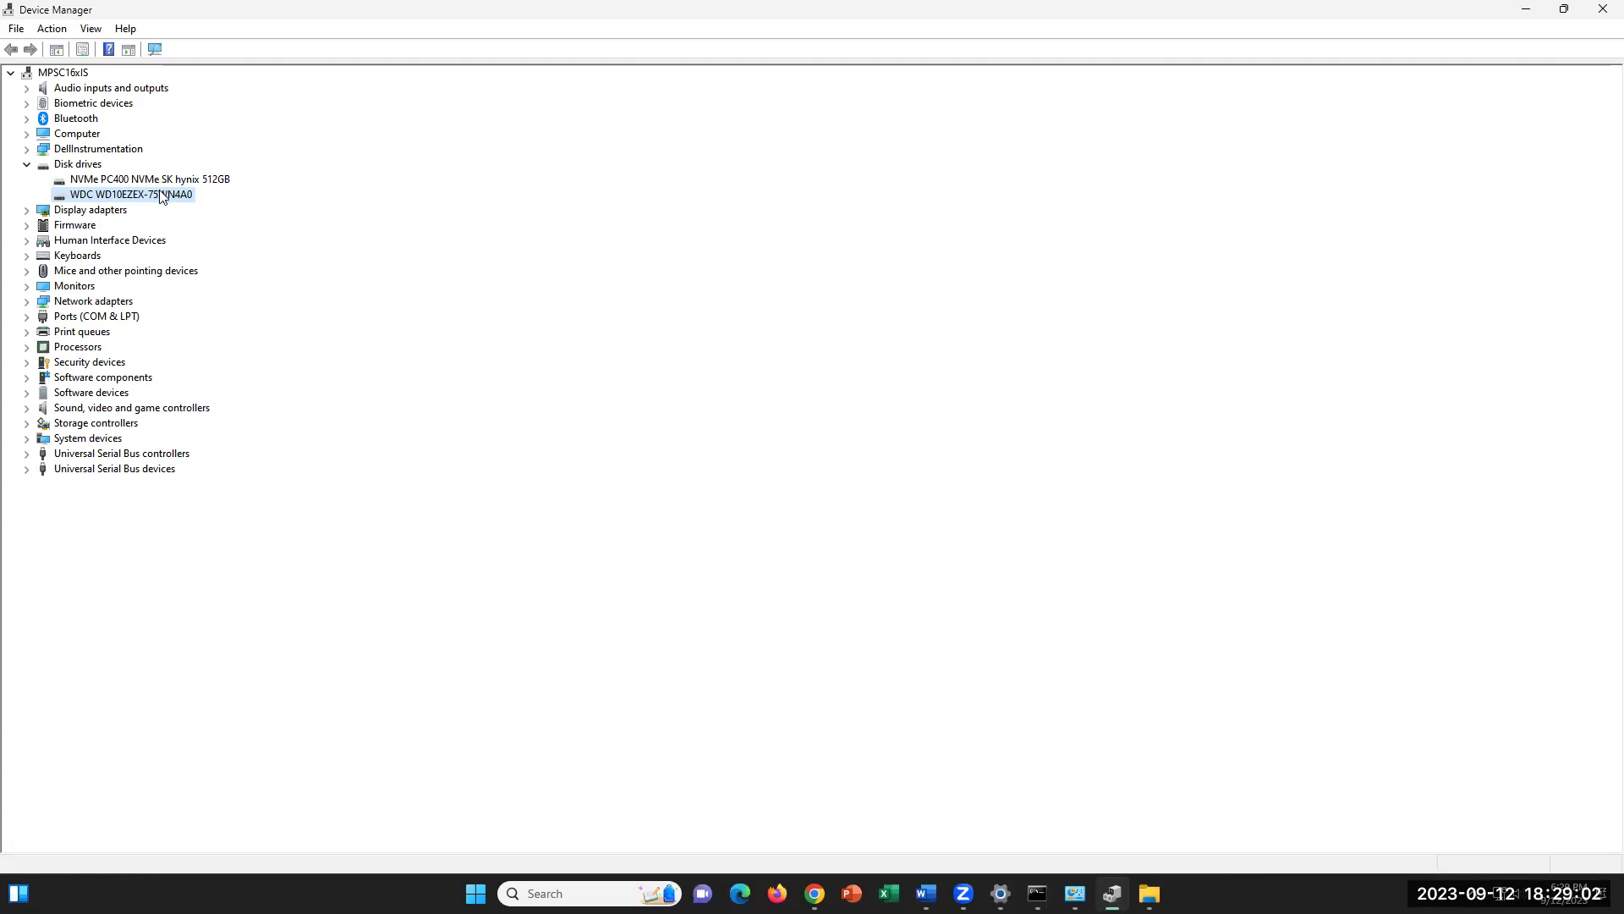
- Check question 9A in the Word lab document and bring up the This PC drives over Device Manager
left_click(926, 893)
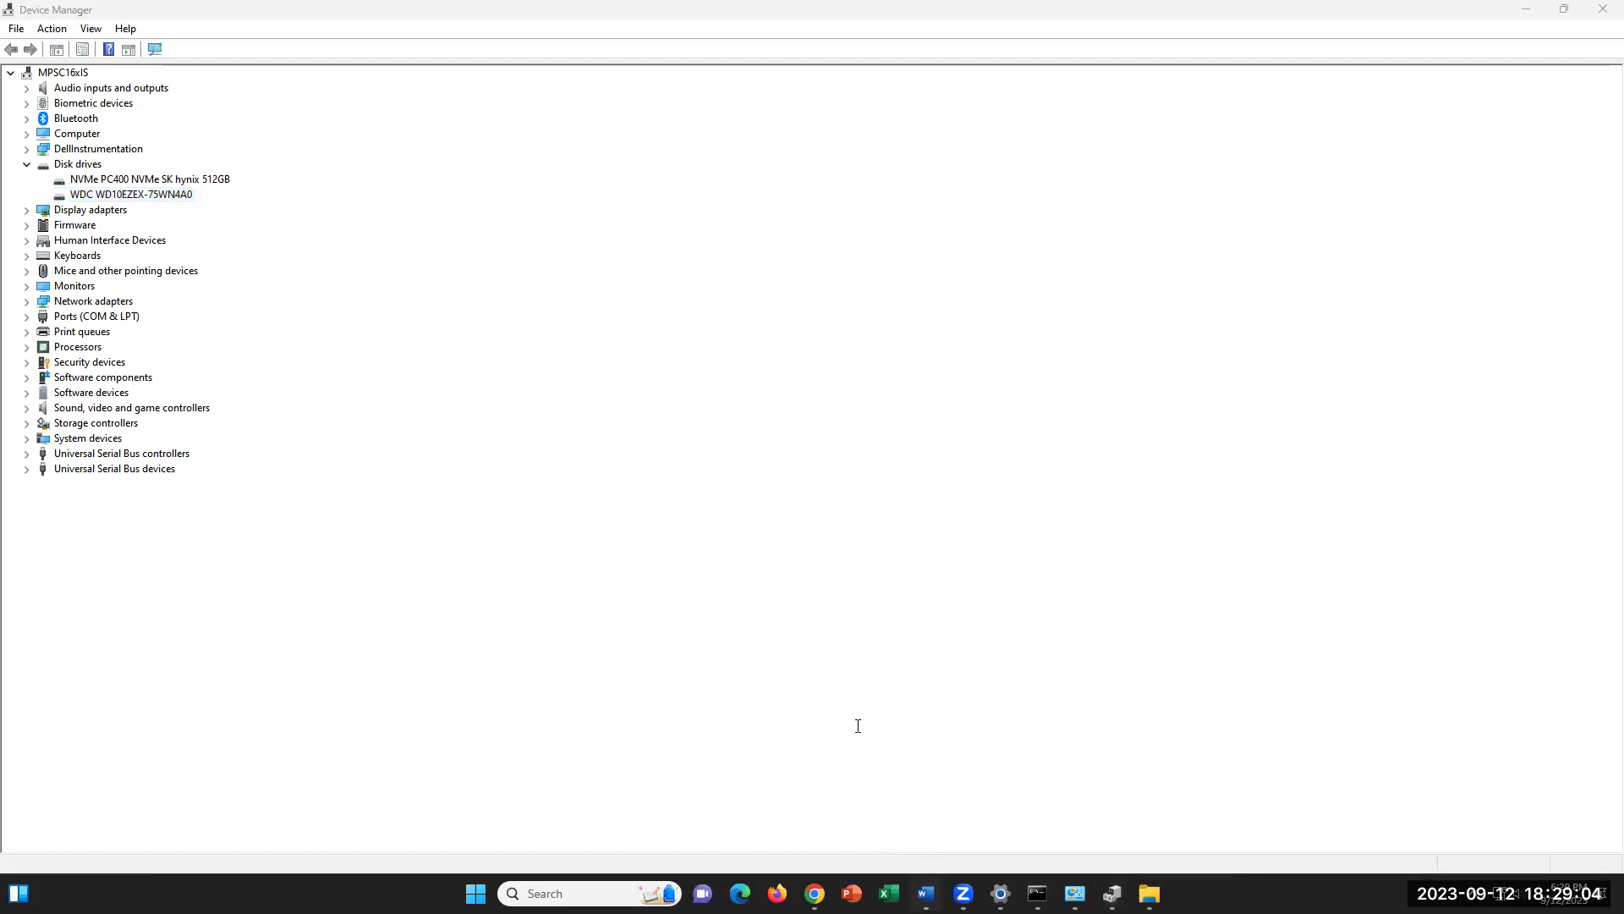
left_click(900, 498)
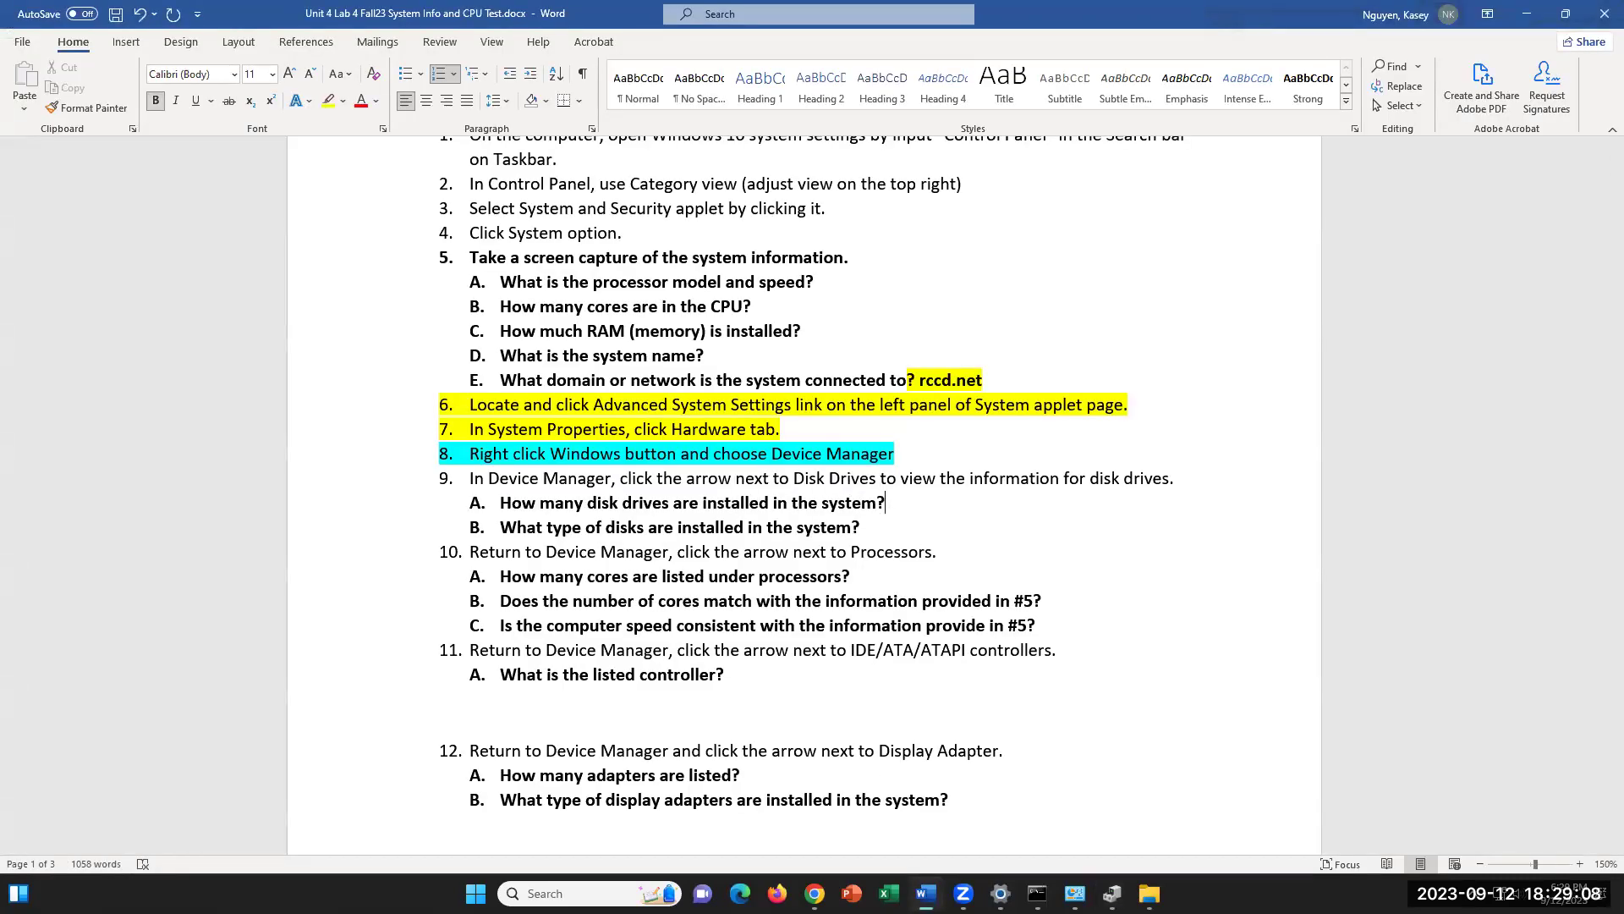
left_click(1112, 894)
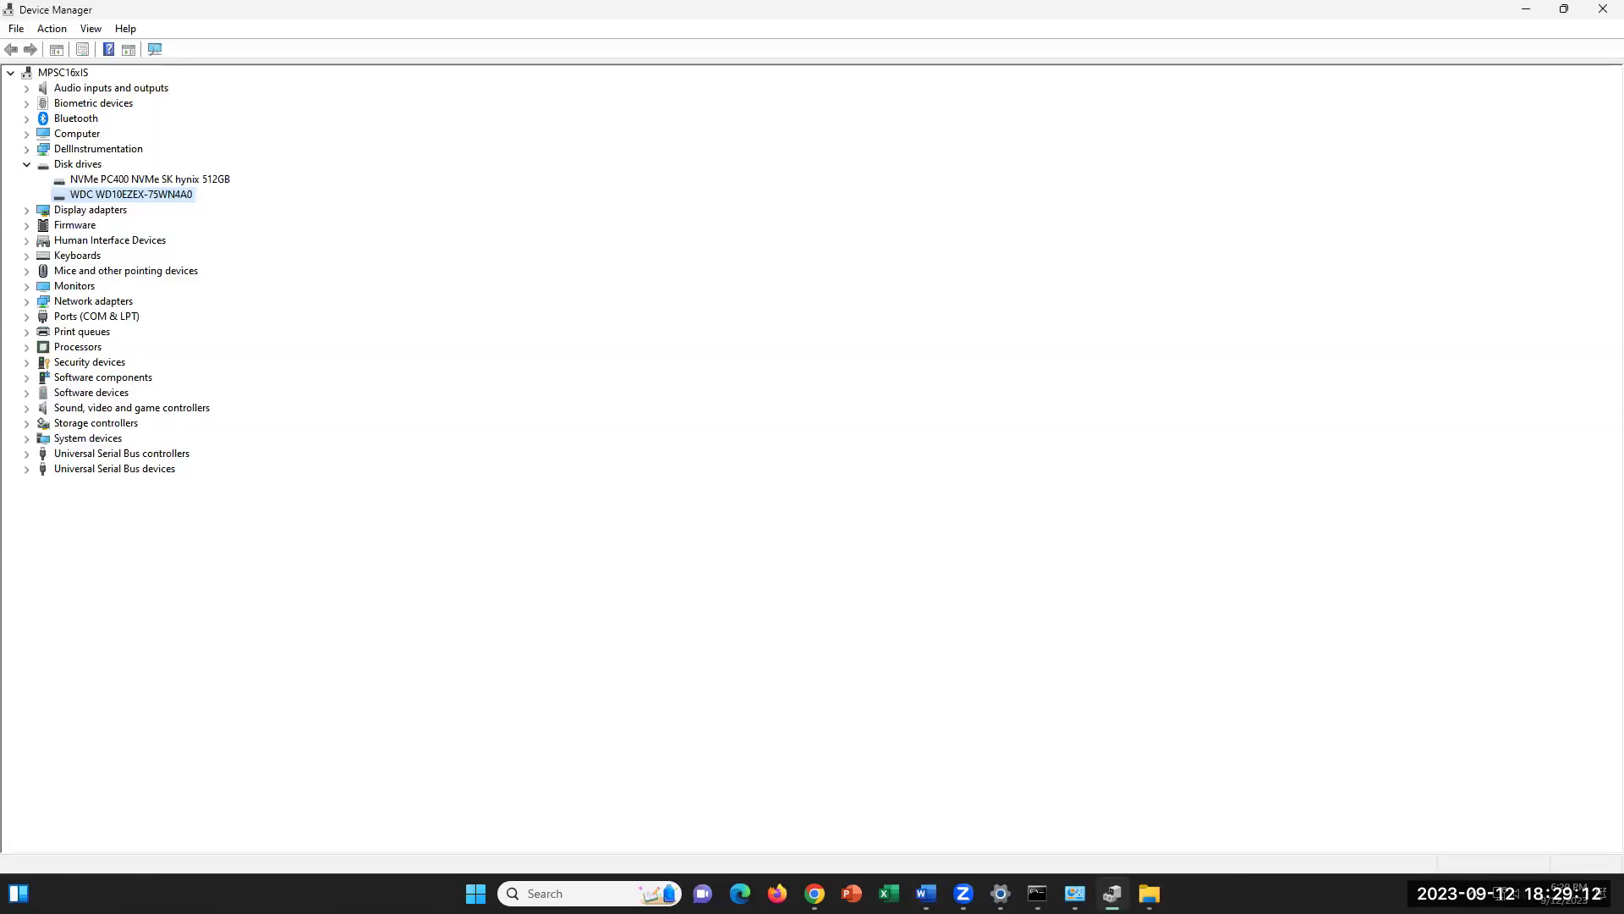
key("super+e")
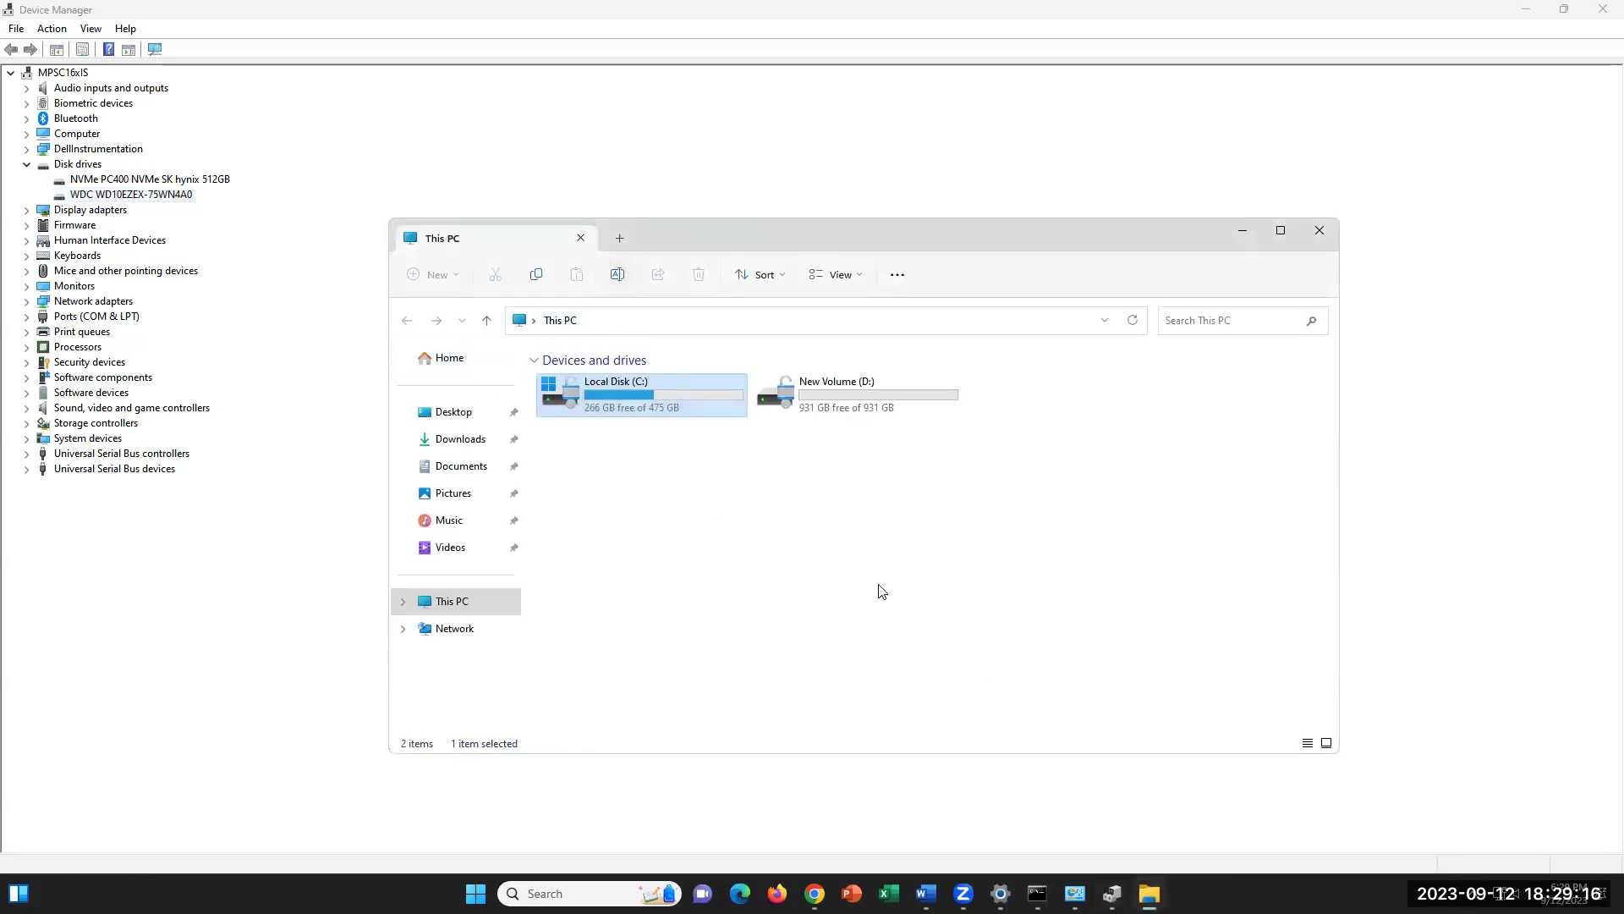
- Inspect the Local Disk (C:) drive in This PC and review question 9B in the Word lab document
left_click(901, 577)
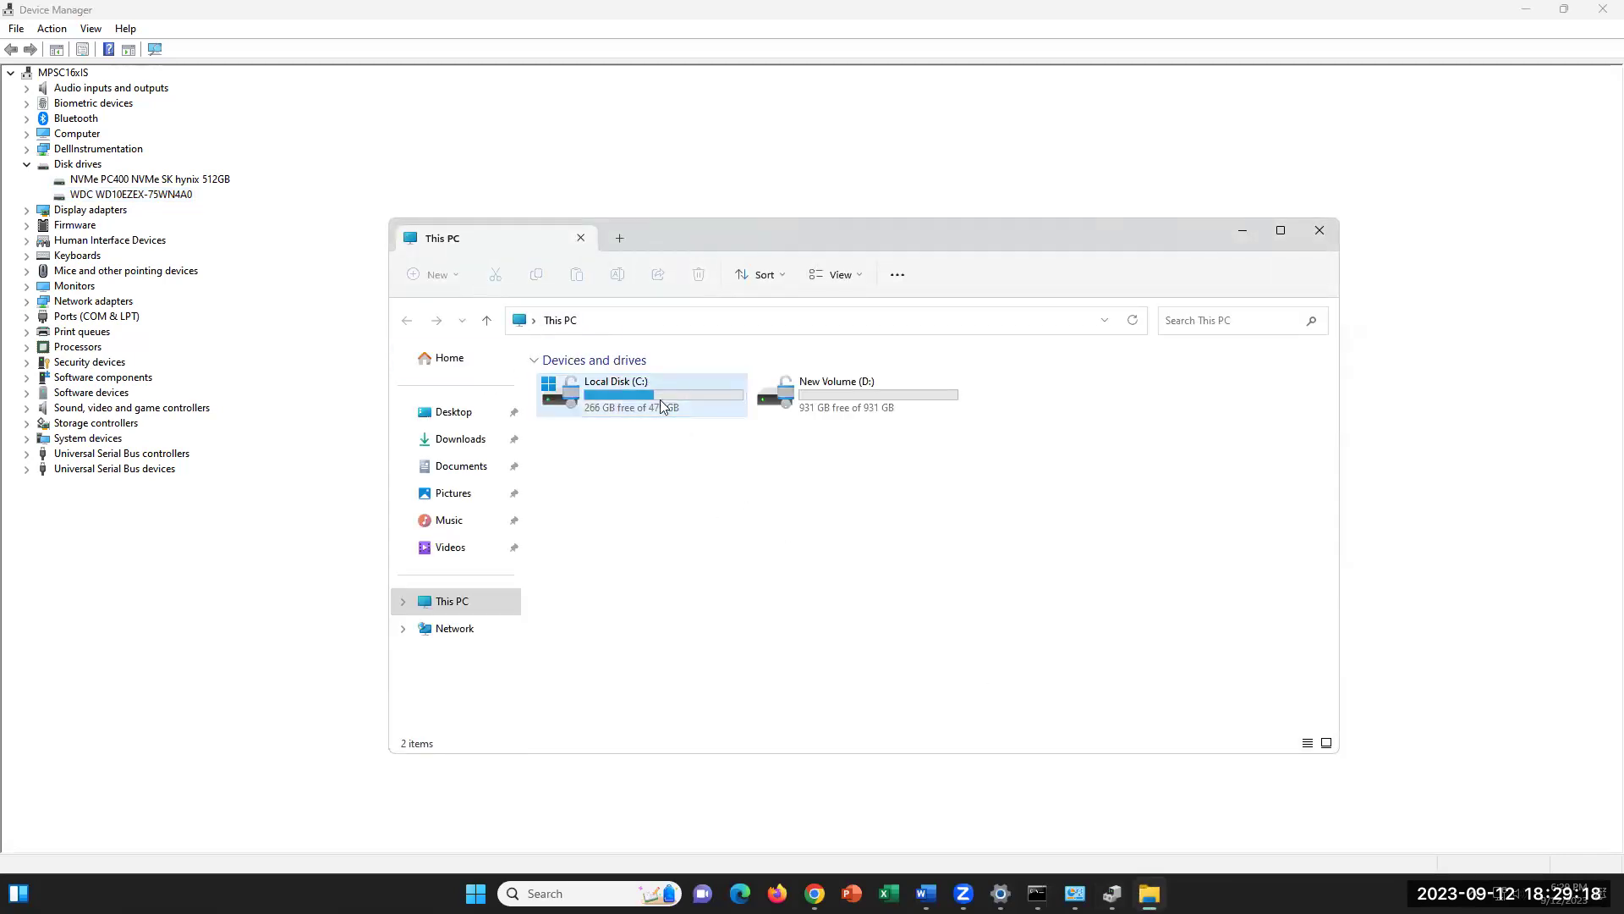
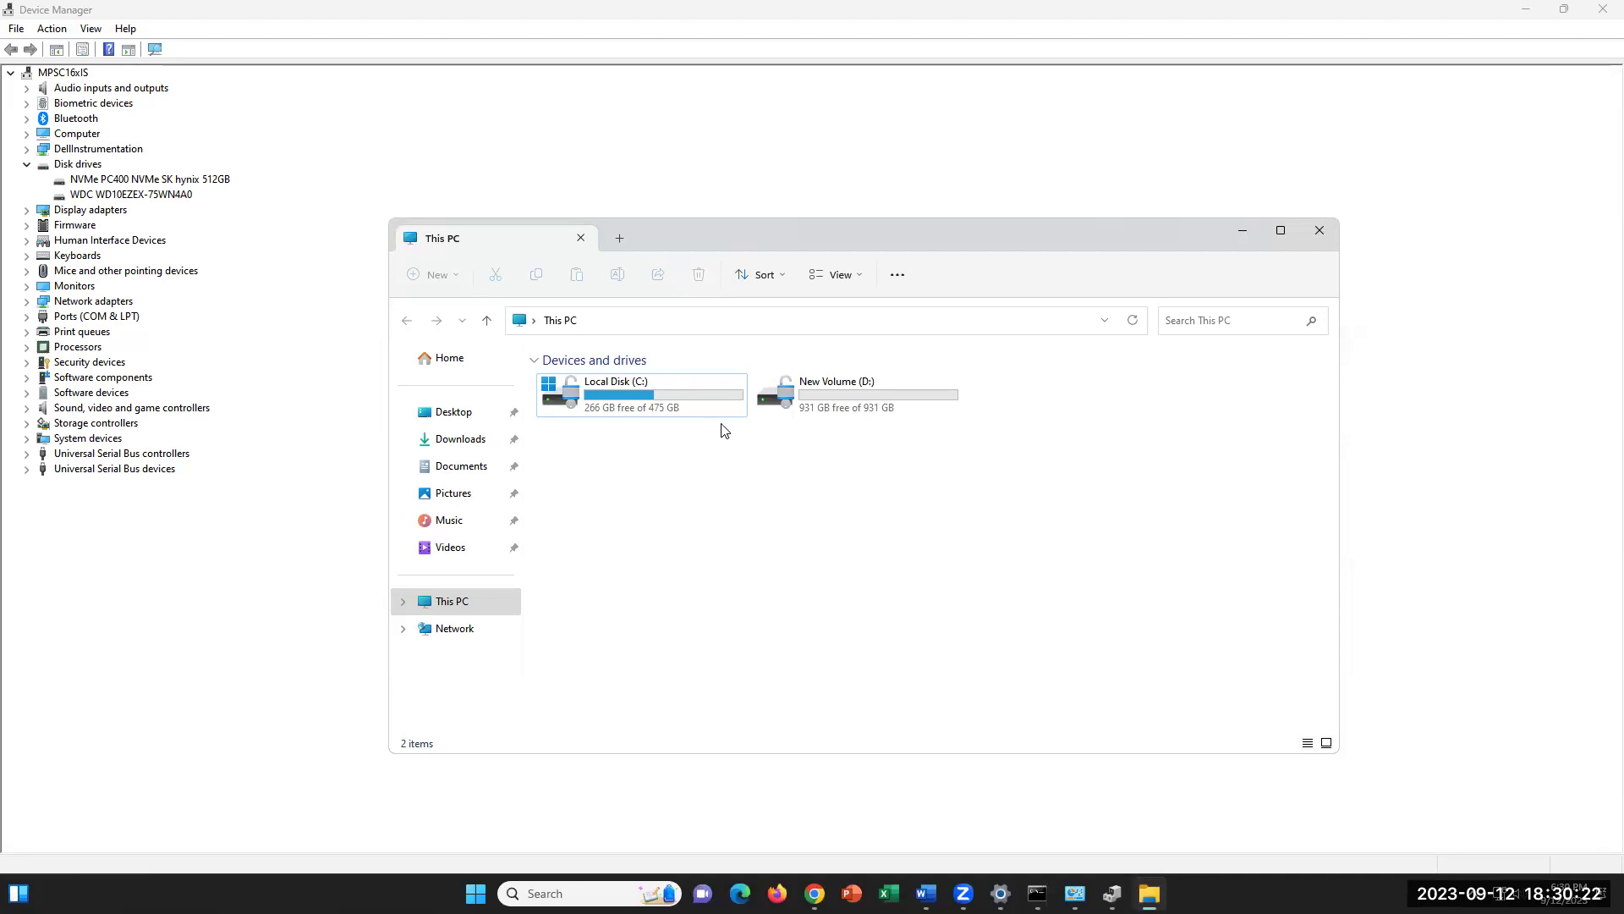
left_click(733, 394)
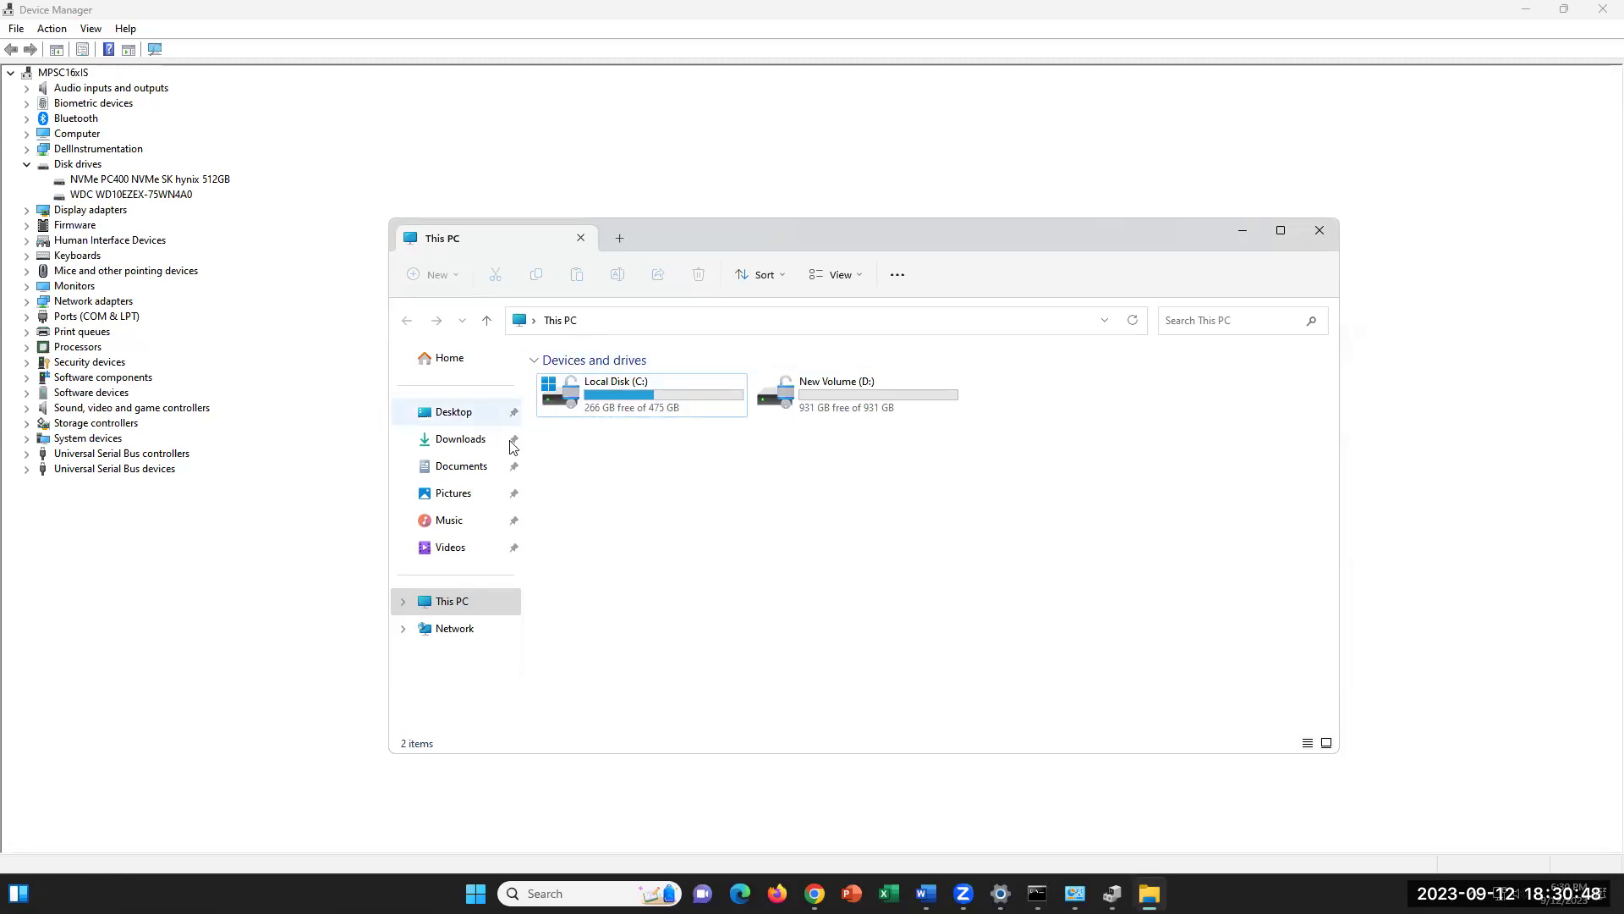
left_click(595, 436)
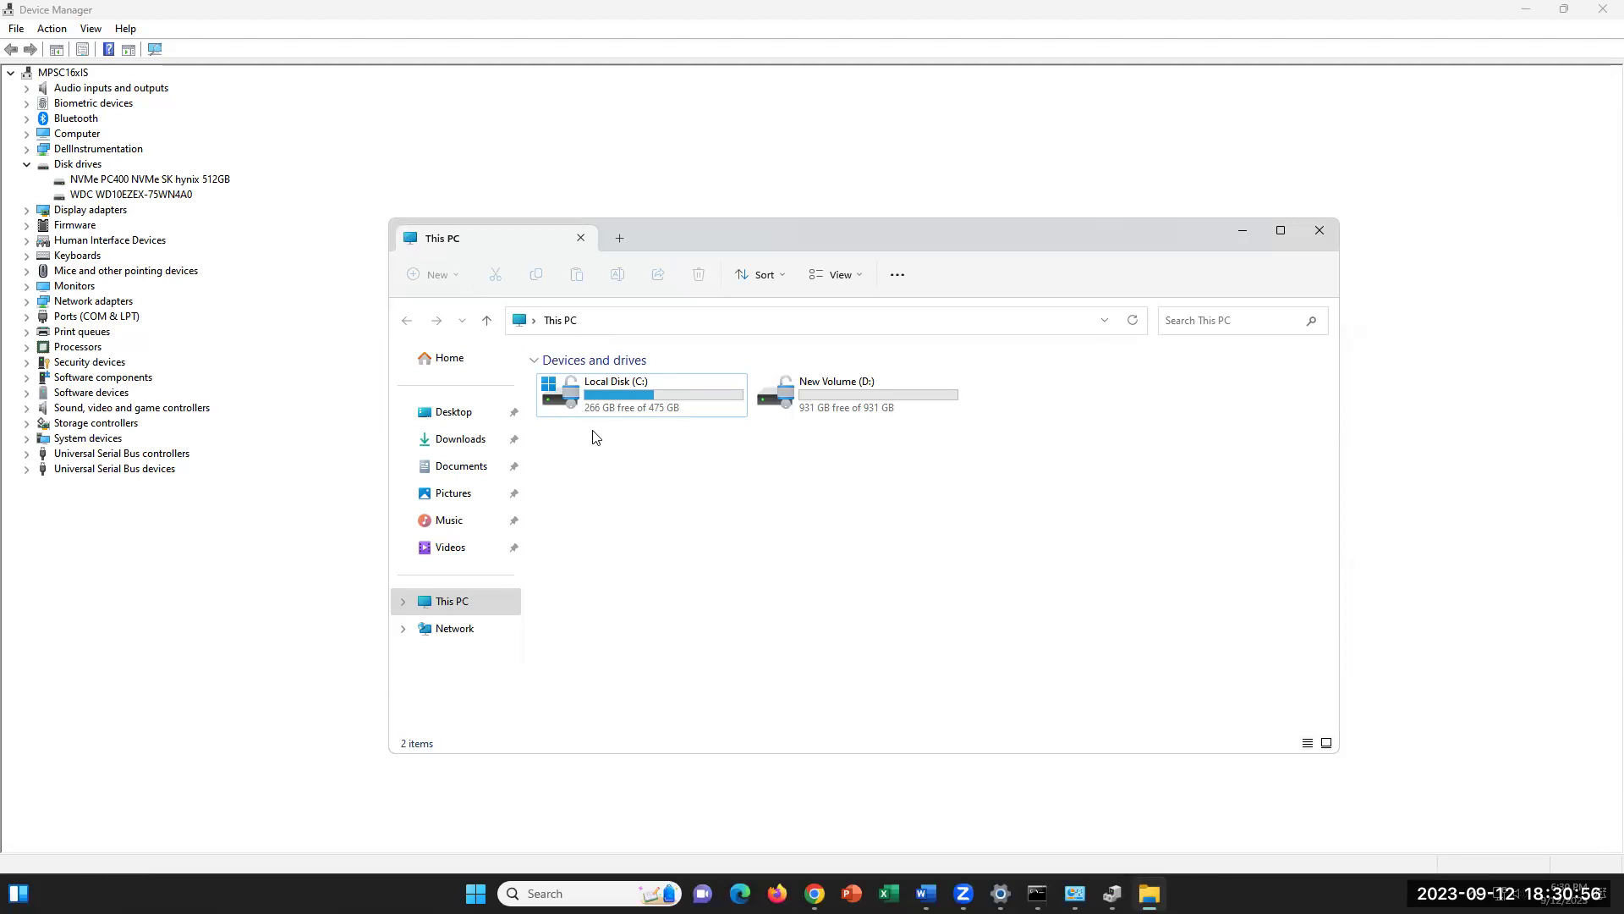
left_click(925, 893)
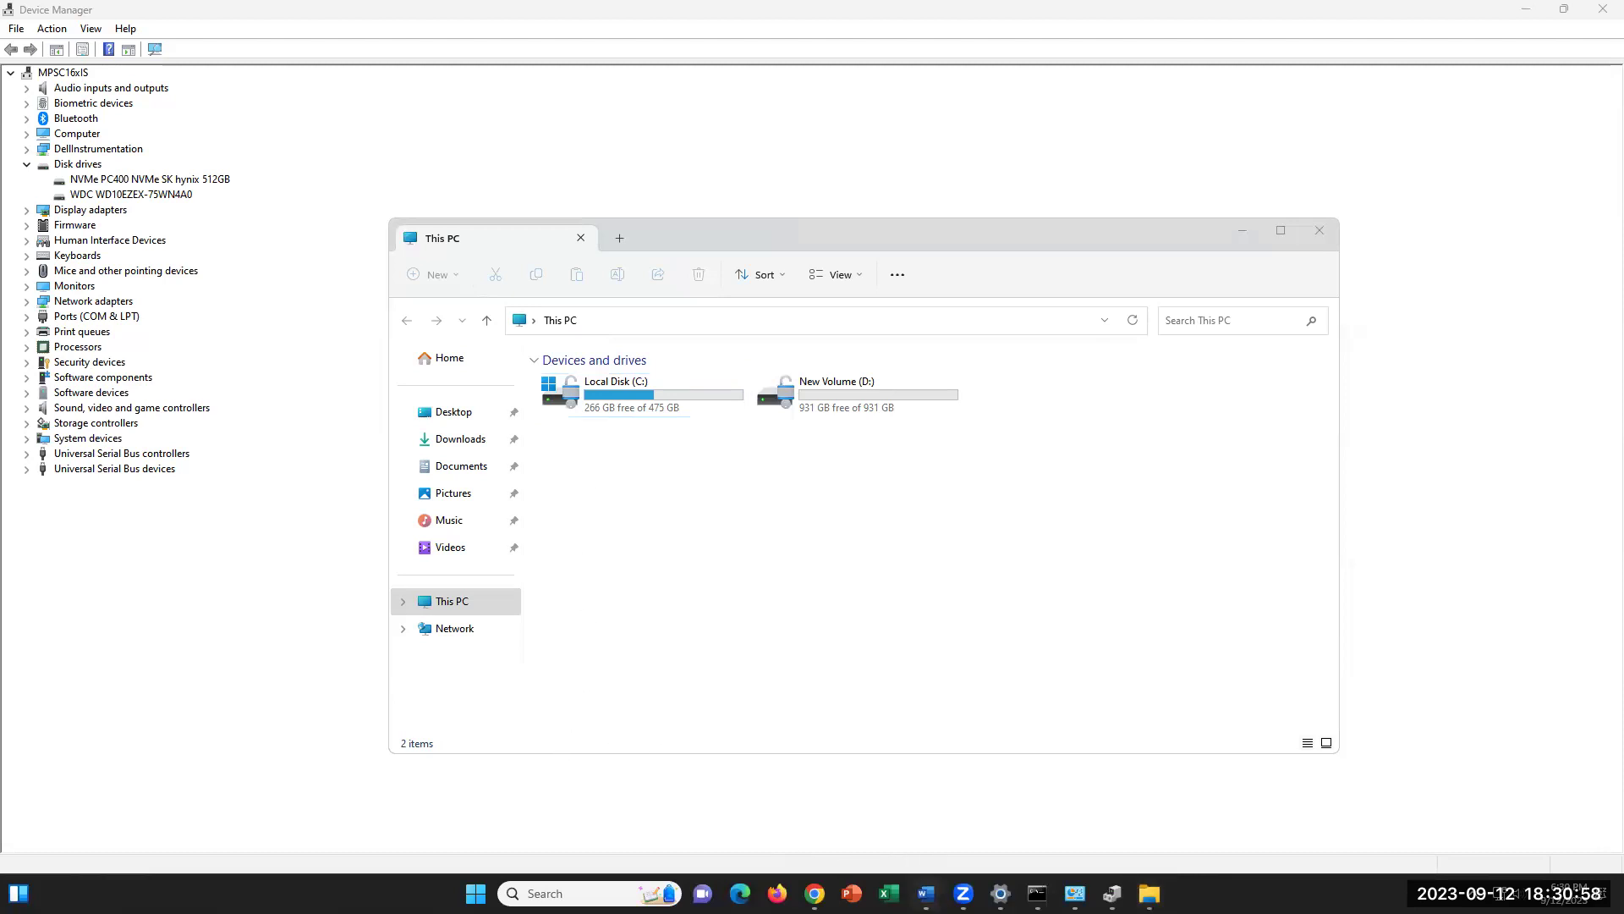
scroll(931, 658, "down", 3)
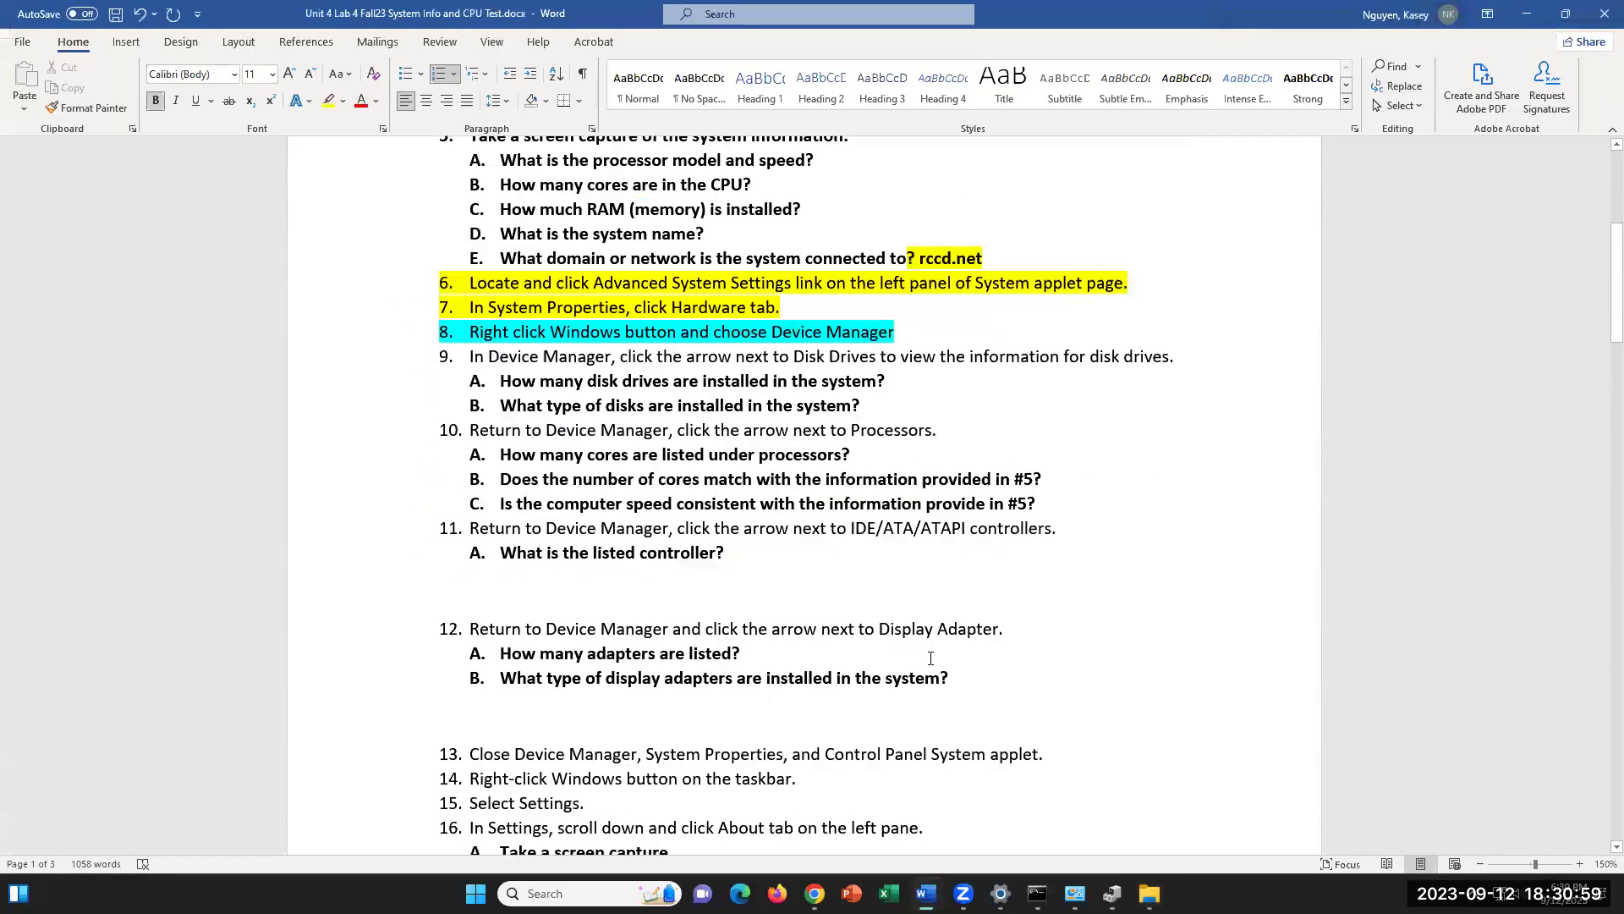
left_click(873, 398)
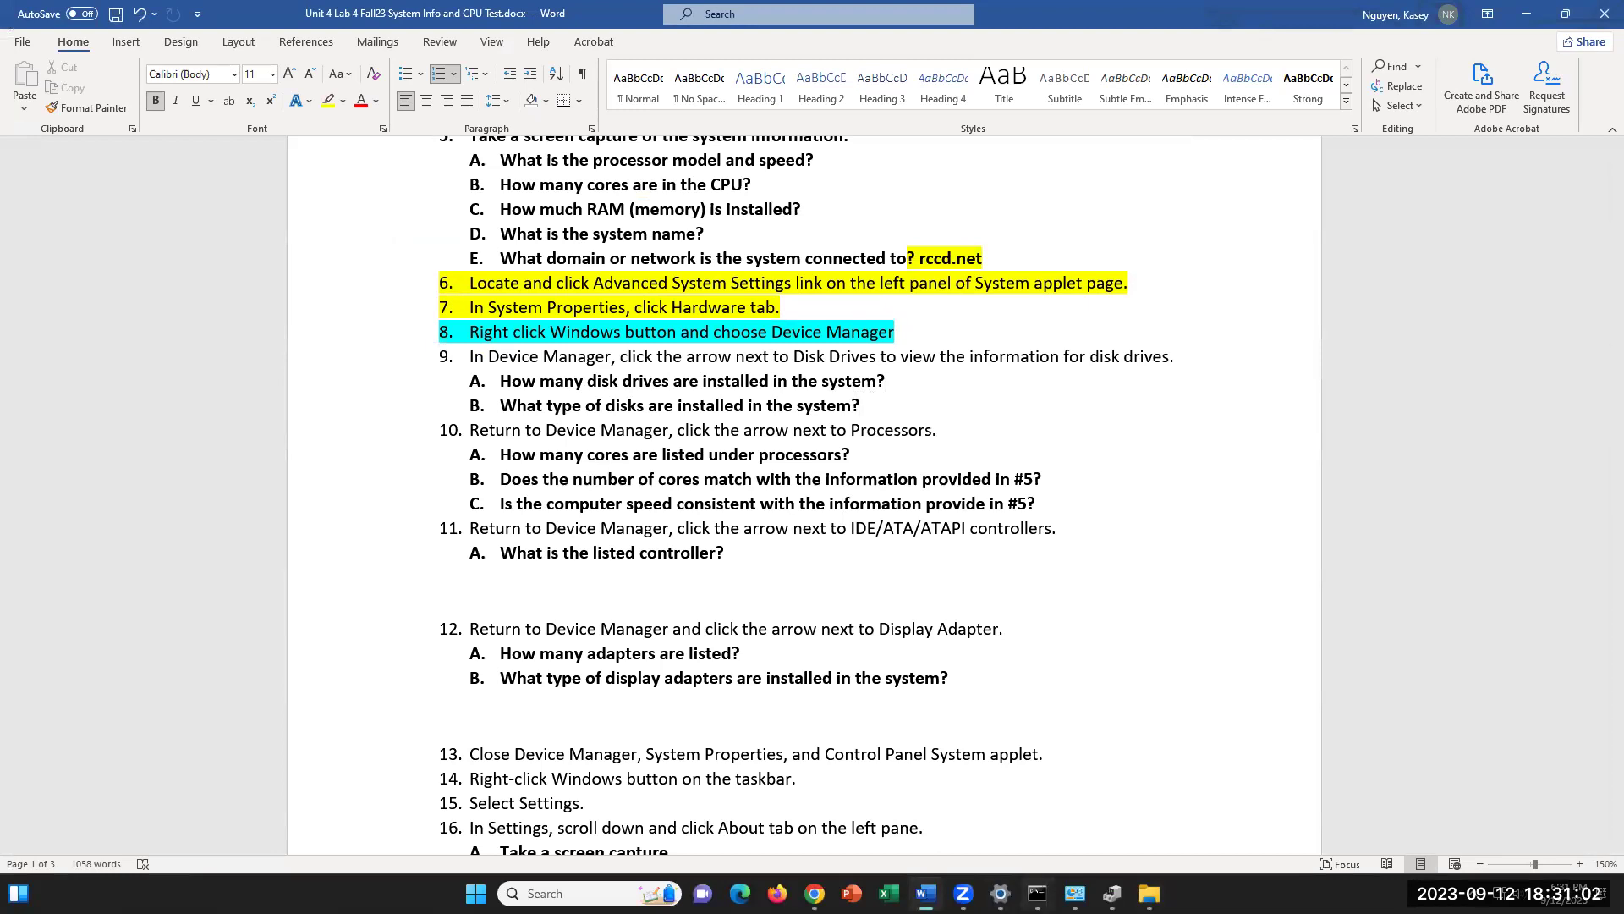
- Check Device Manager's disk drives and the open Command Prompt window, and review the processor questions under item 10 in Word
mouse_move(1111, 893)
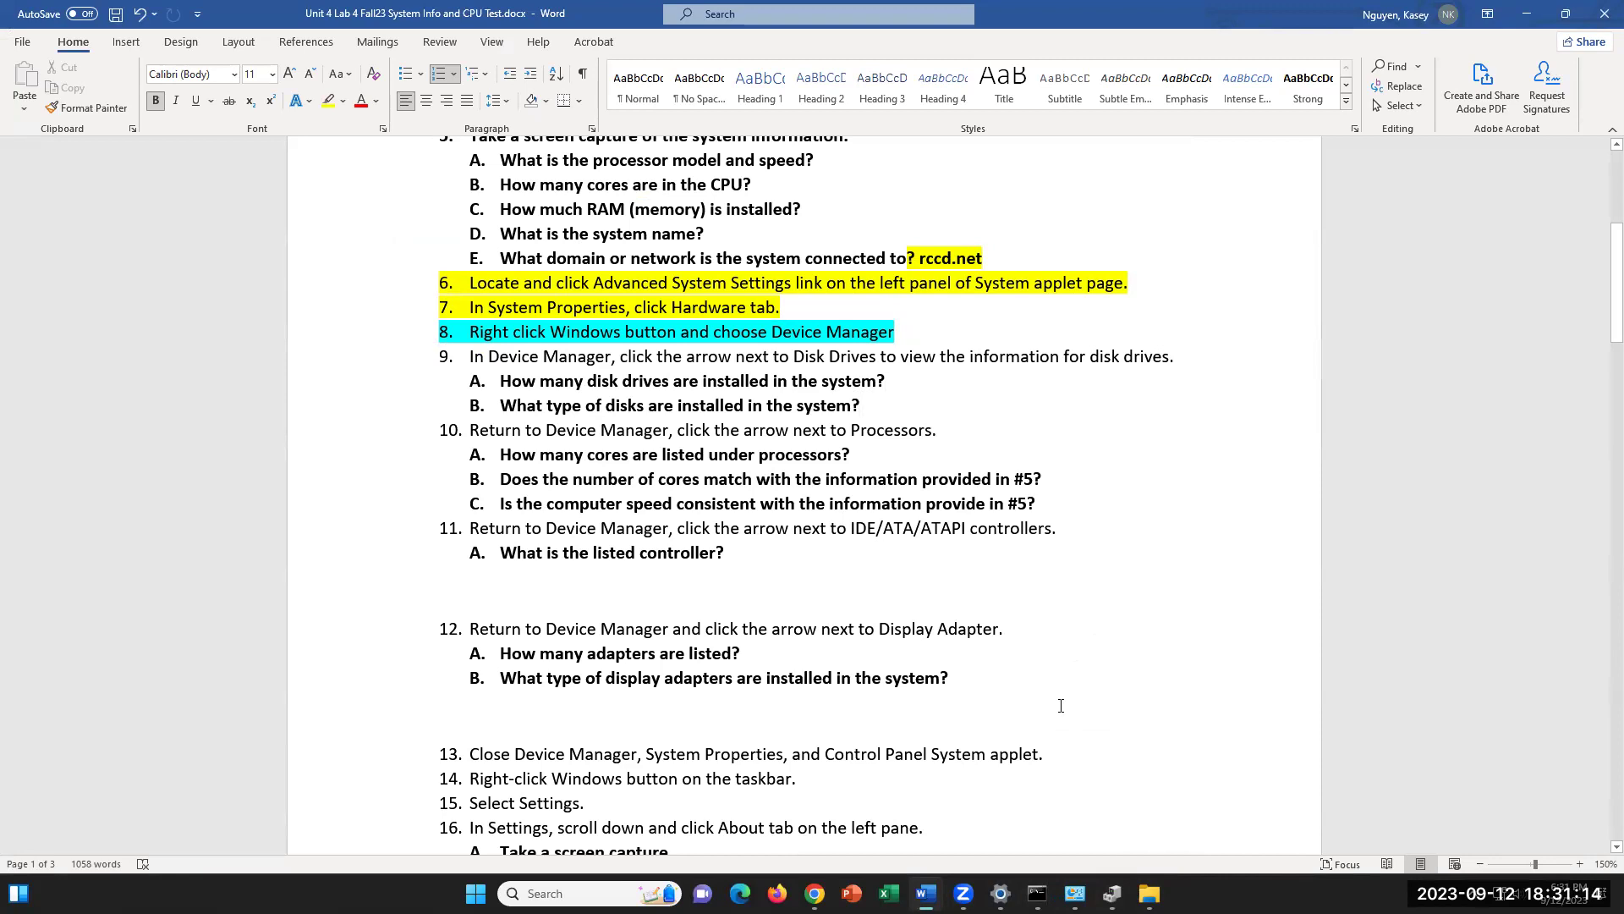
left_click(1112, 893)
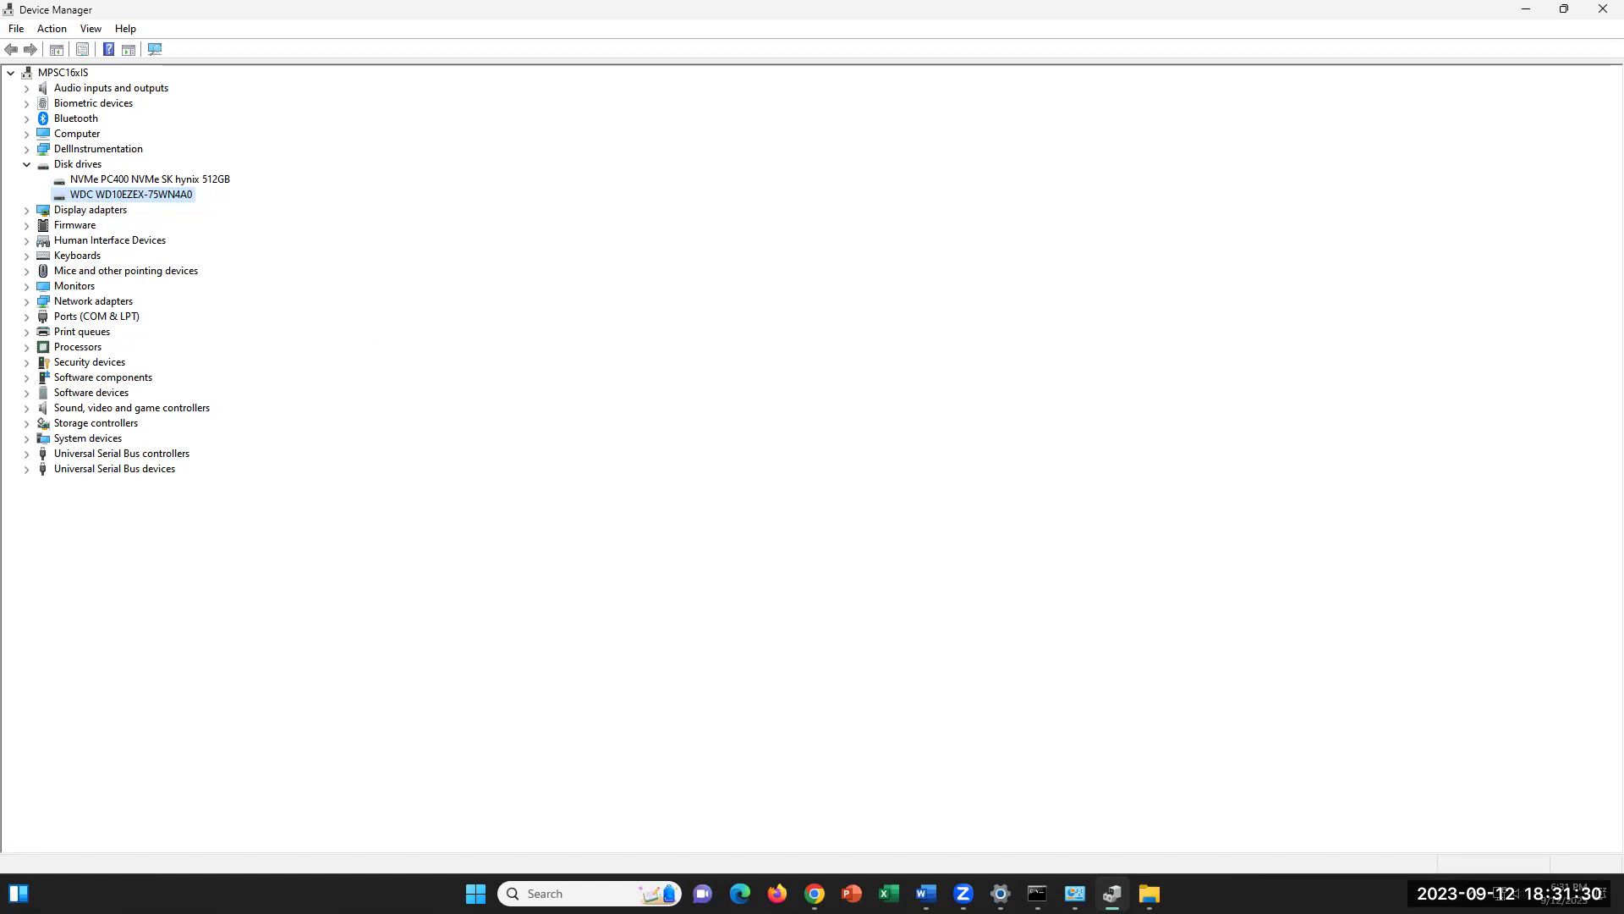
mouse_move(1045, 882)
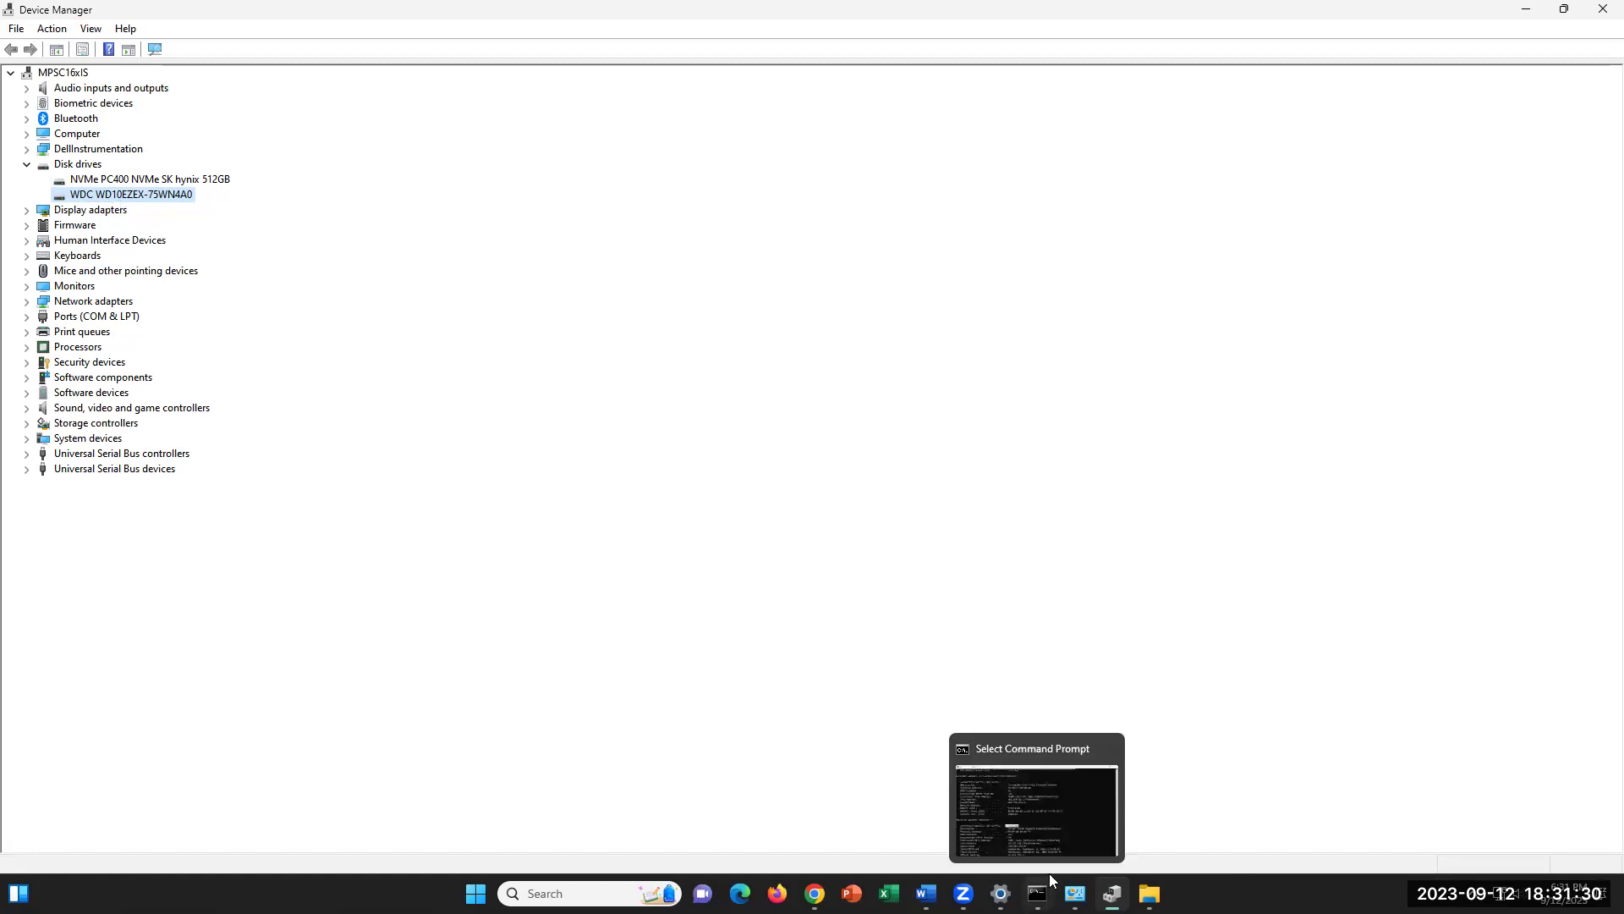
left_click(1046, 807)
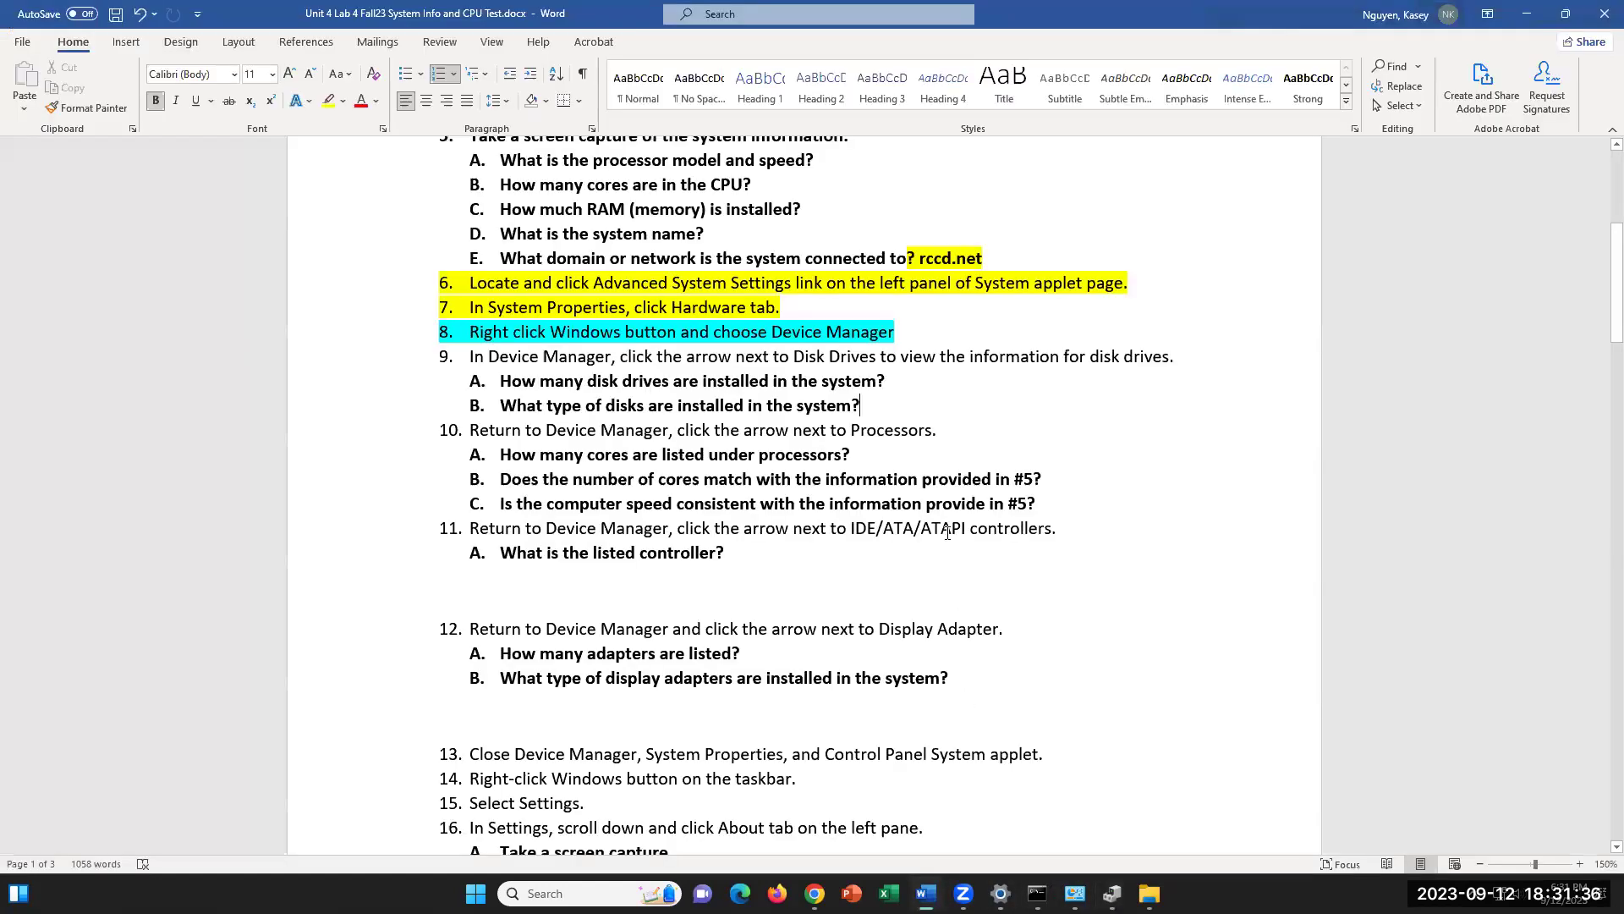
left_click(939, 430)
left_click(884, 505)
left_click(864, 479)
- Return to Device Manager, collapse Disk drives and expand Processors to examine the listed entries
key("alt+Tab")
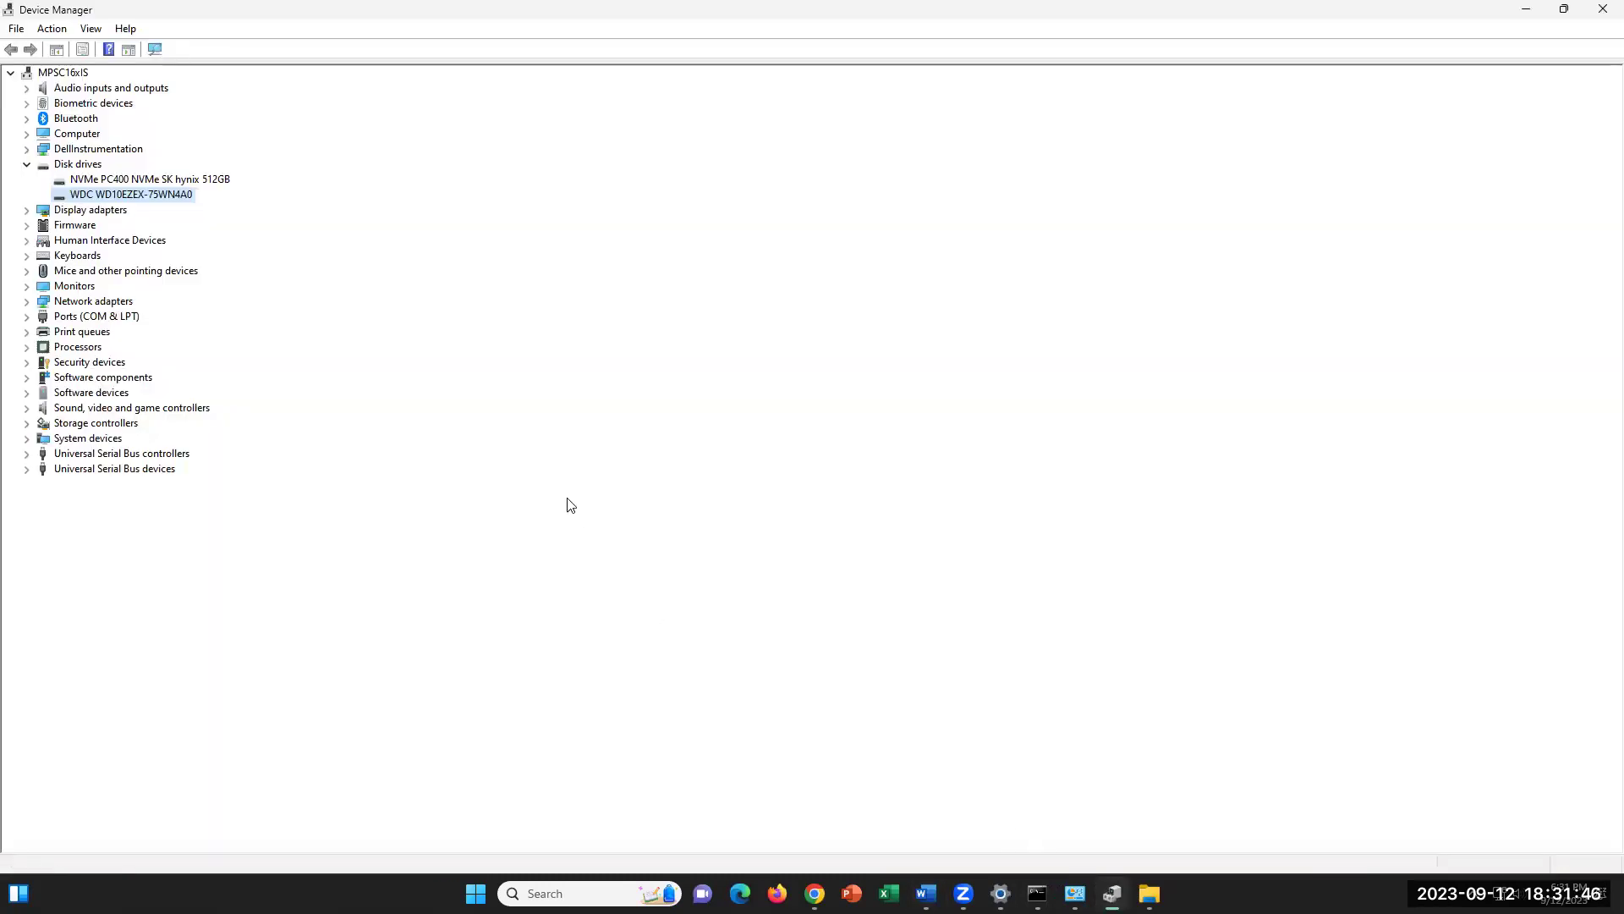
left_click(26, 165)
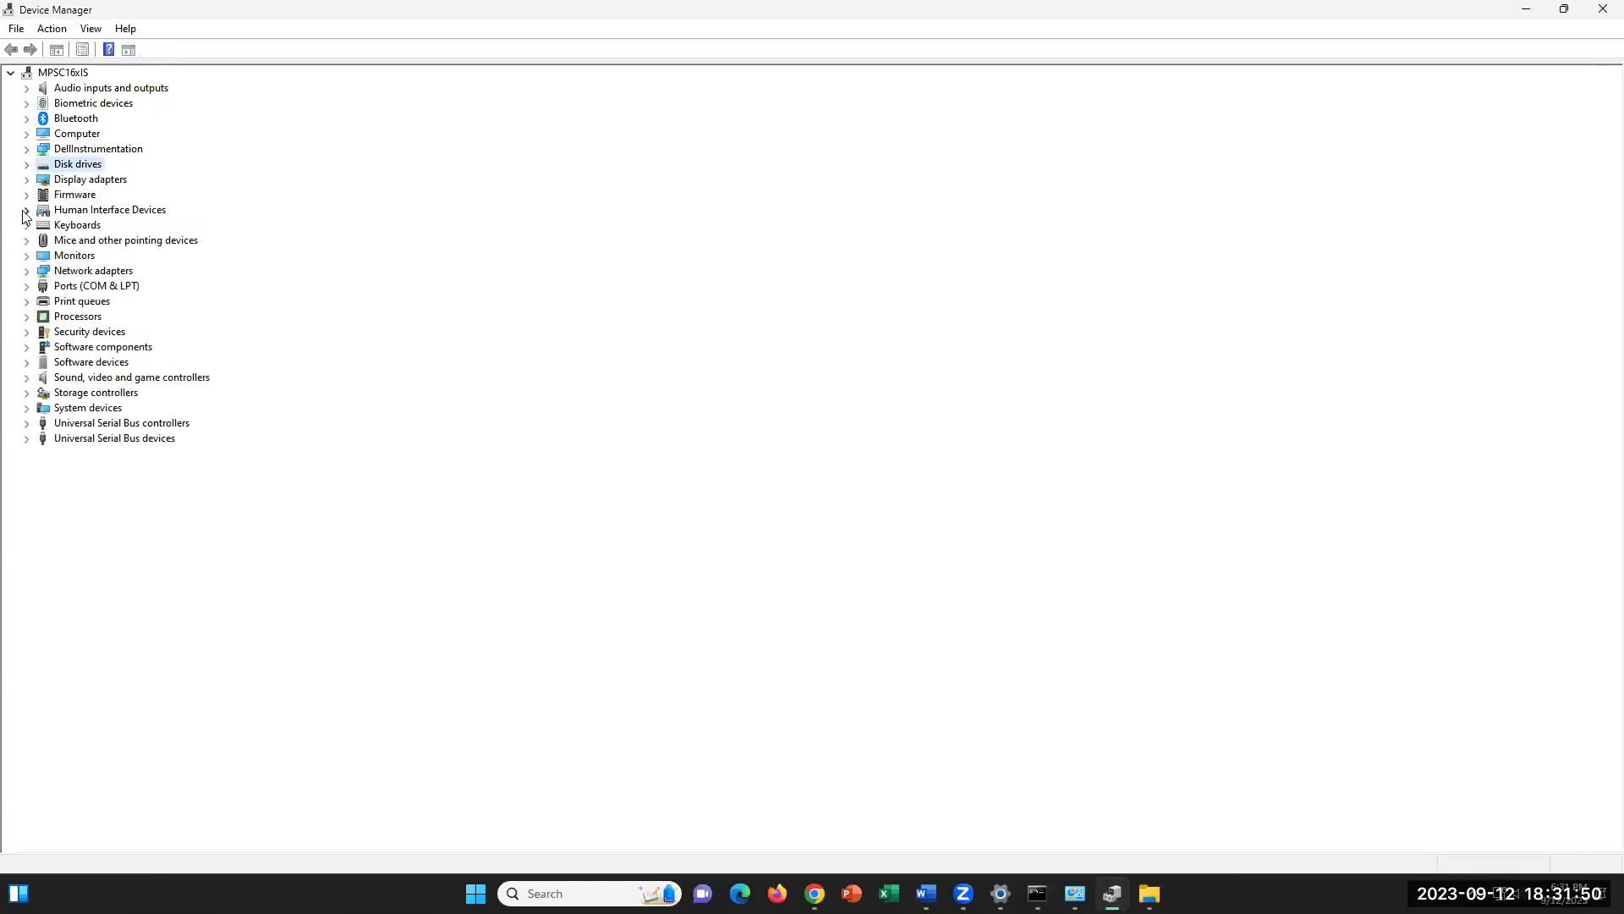
left_click(26, 316)
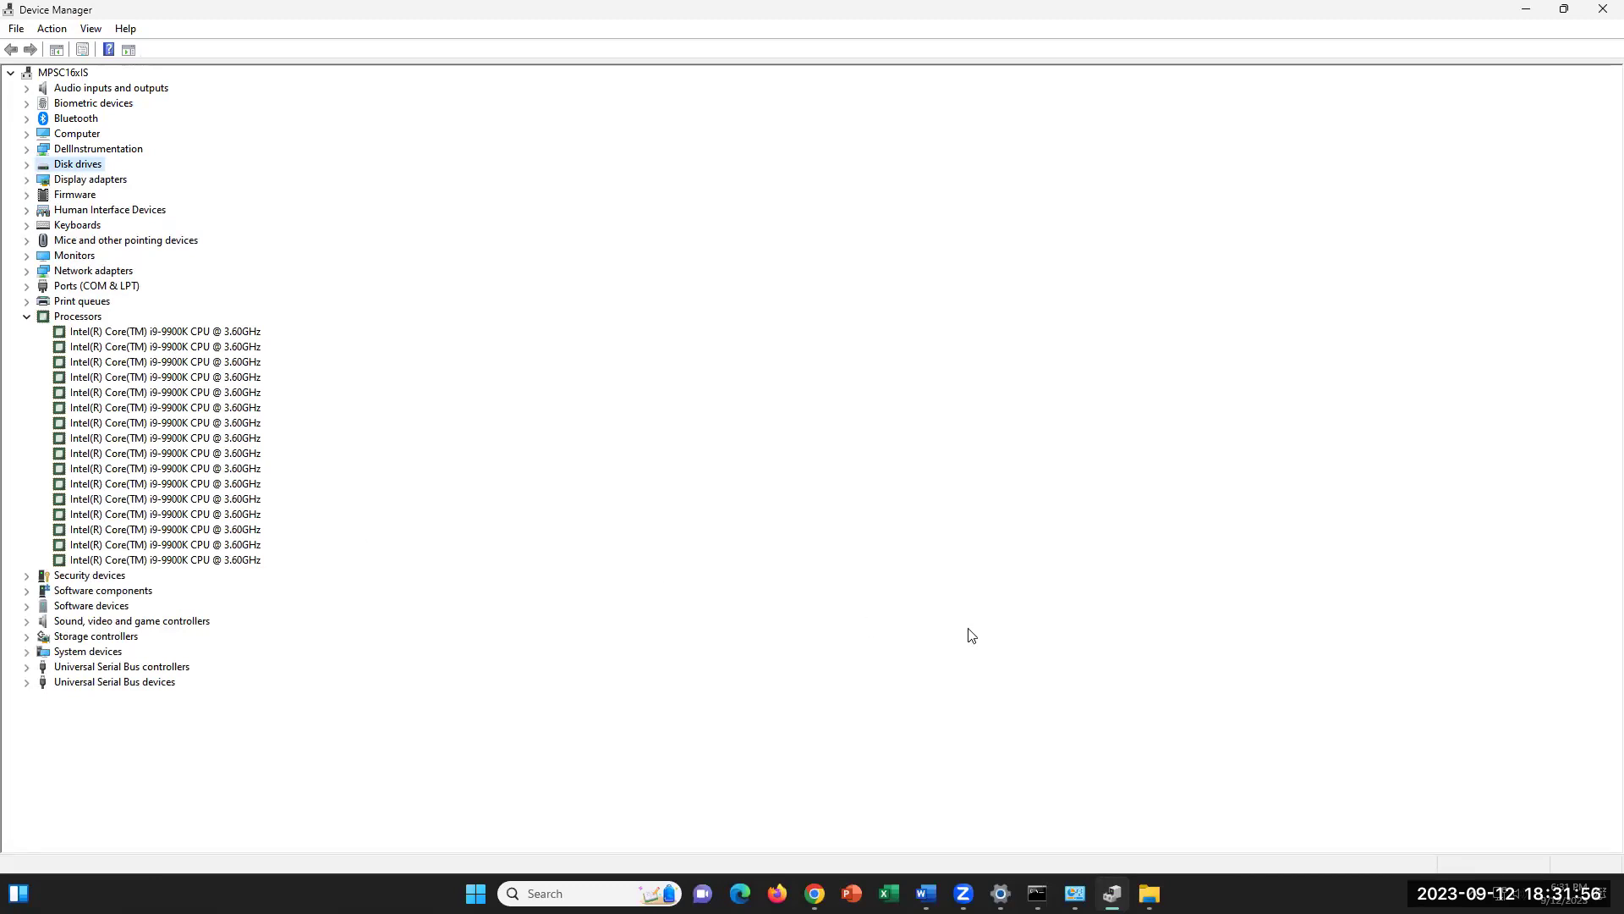
- Select question 10B in the Word document and examine the System About page opened from Control Panel for CPU core information
left_click(926, 894)
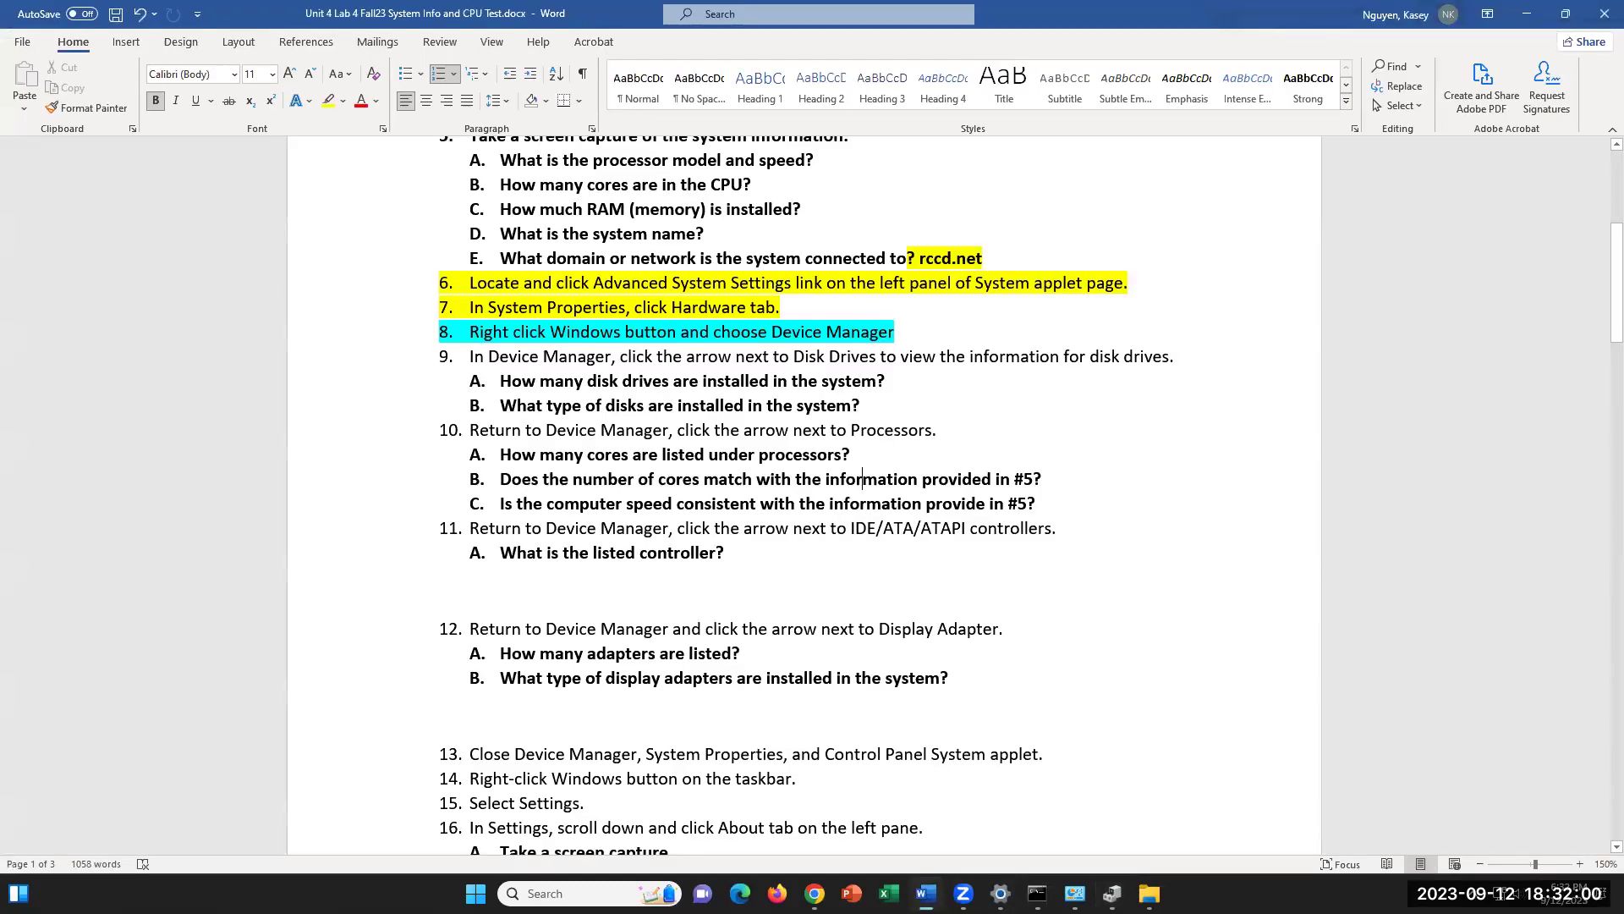
left_click_drag(1068, 494, 500, 480)
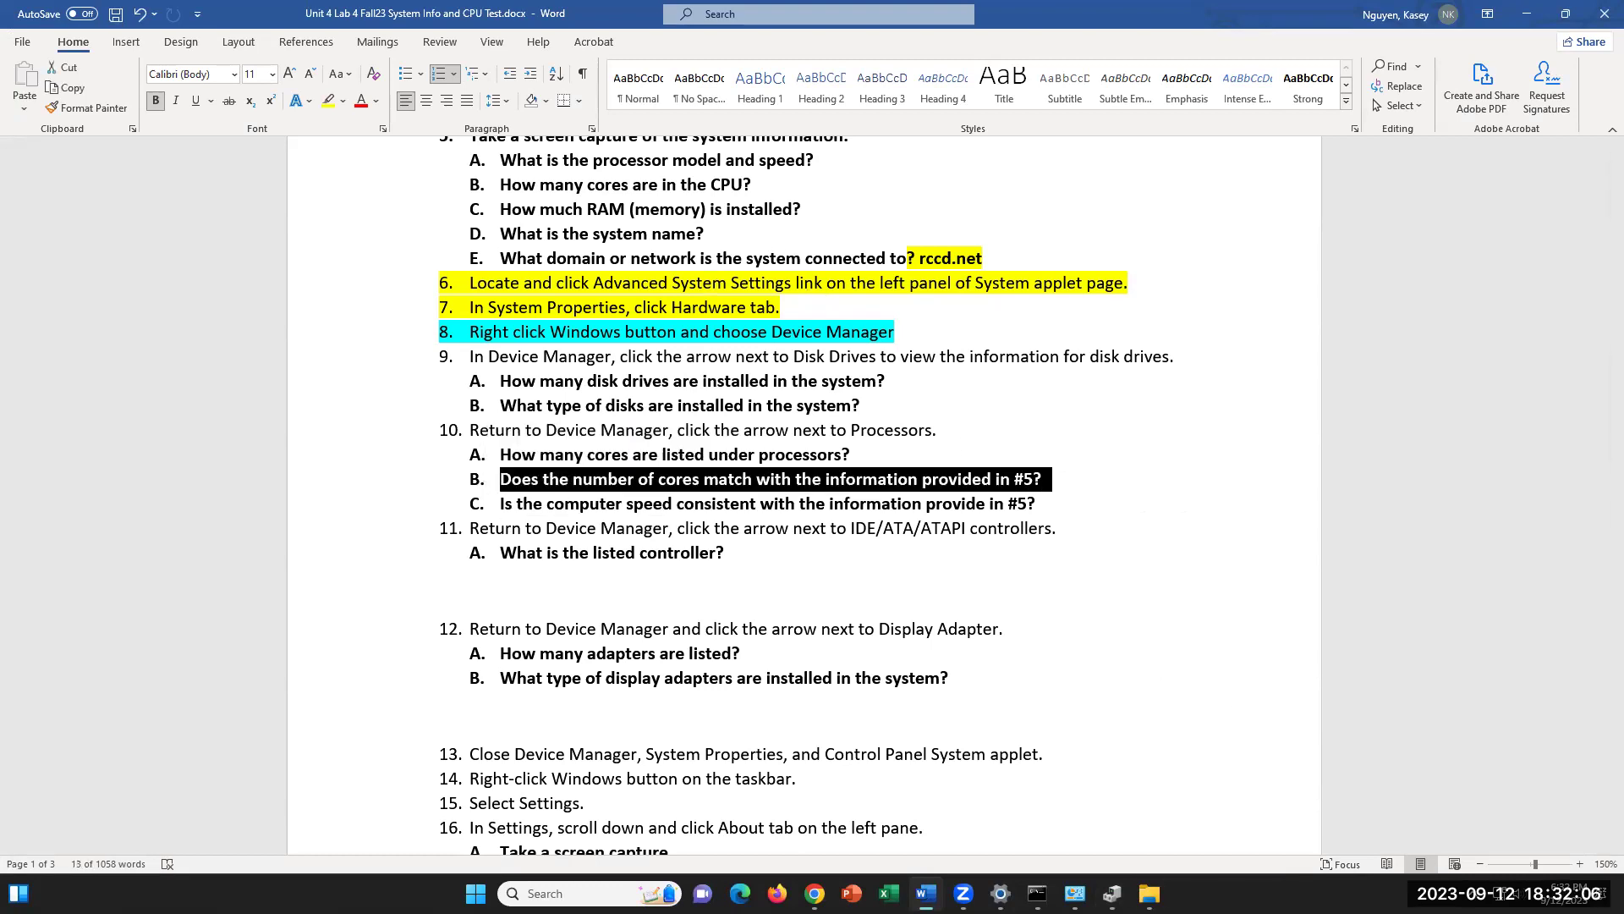
left_click(1074, 893)
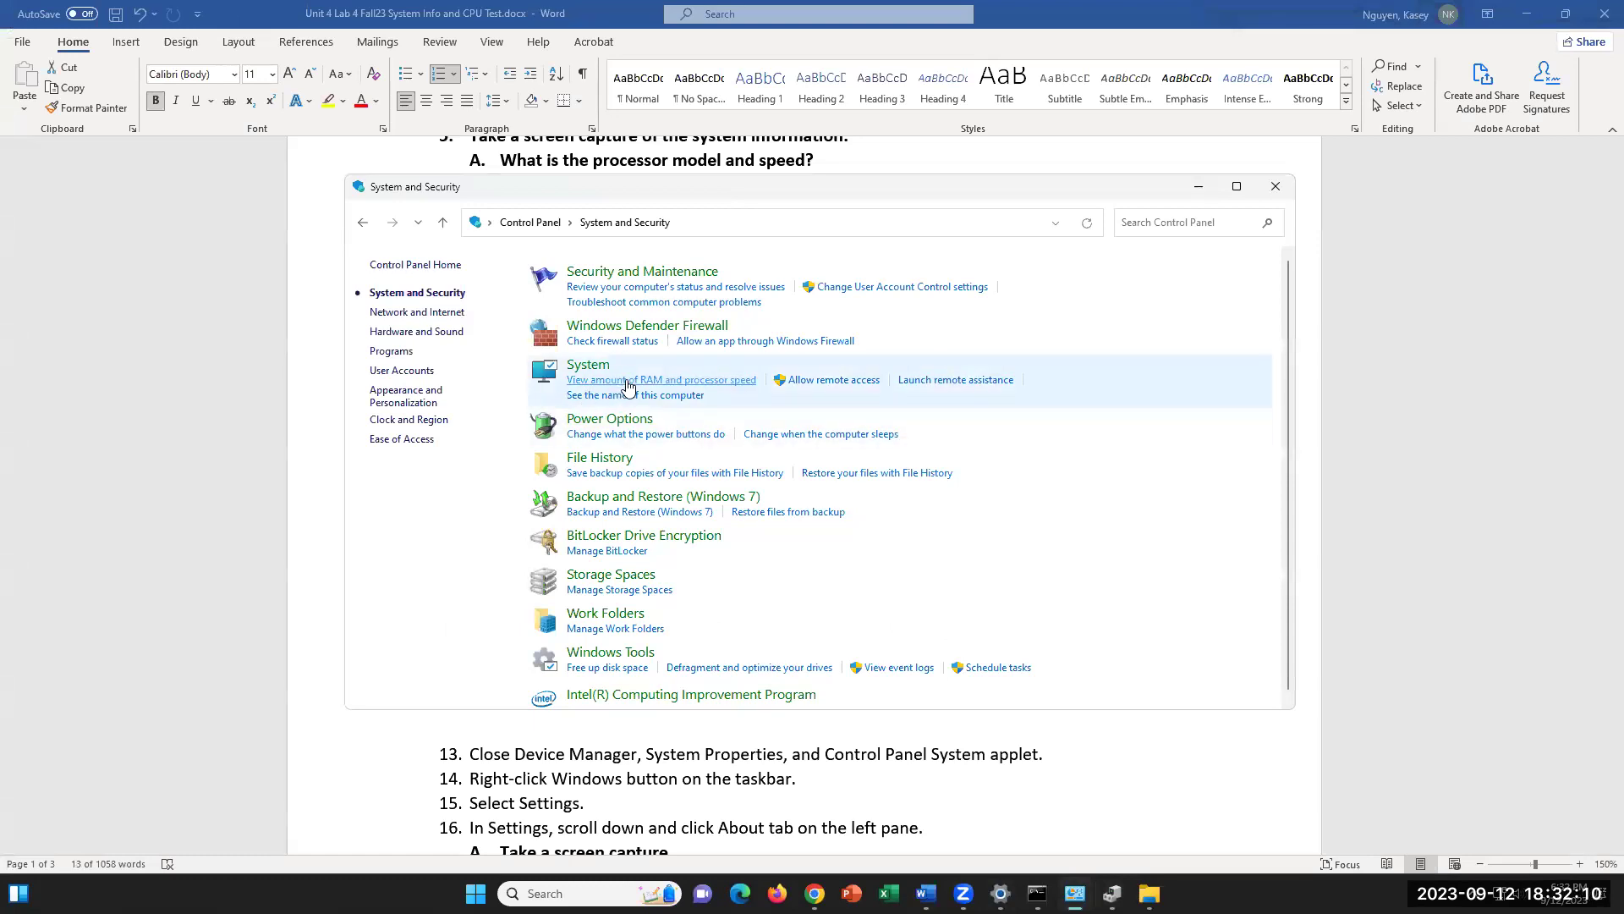
left_click(710, 395)
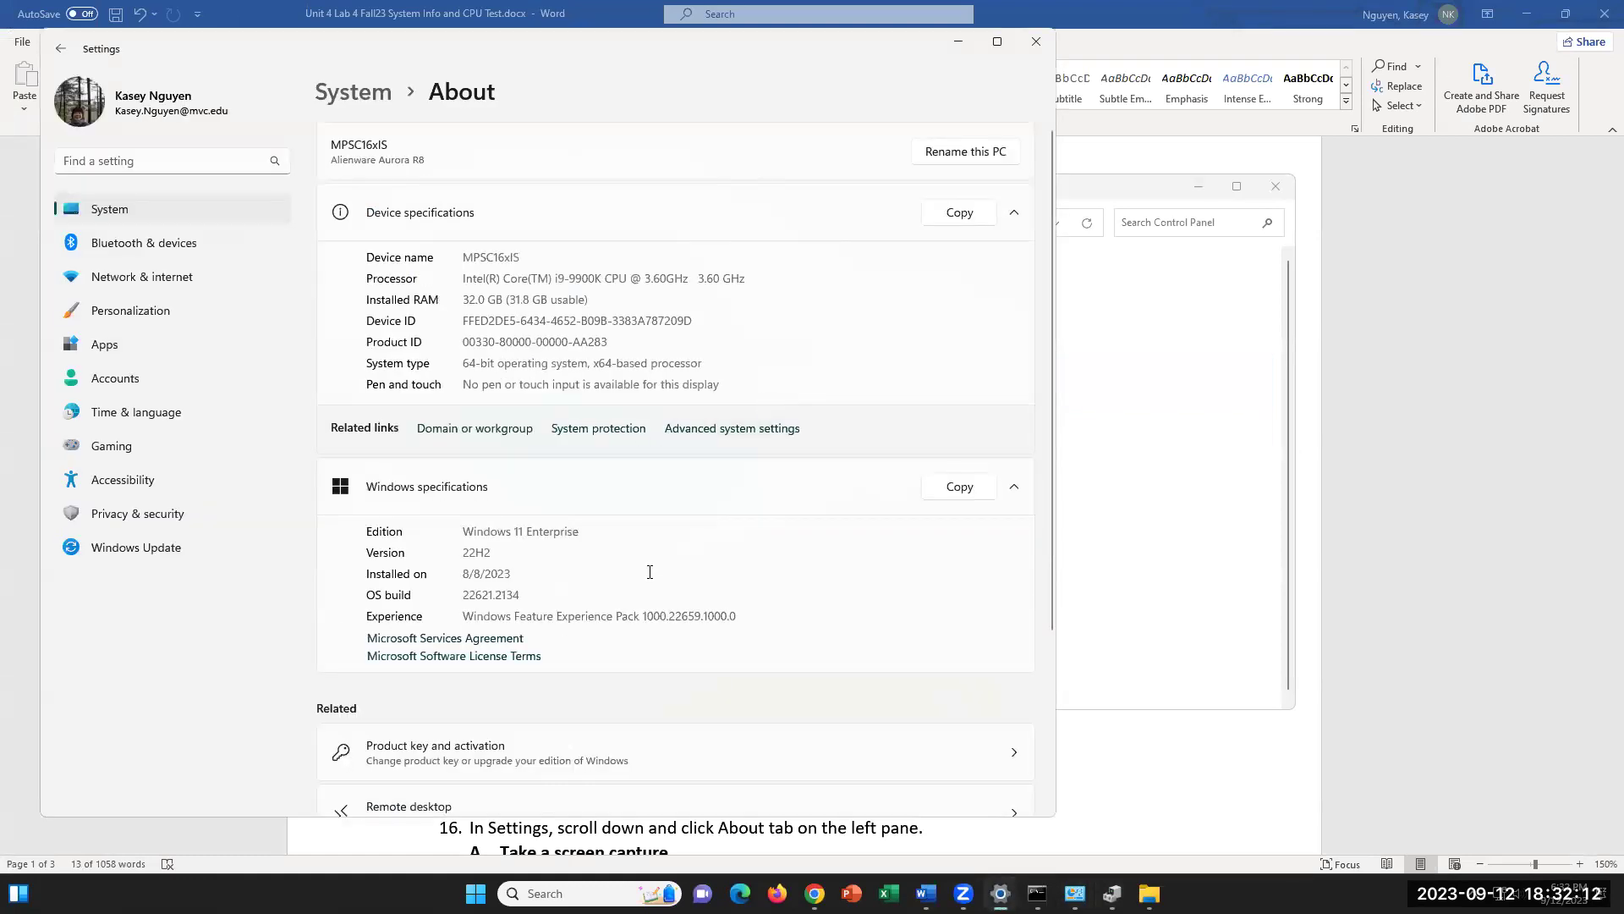
scroll(650, 569, "down", 3)
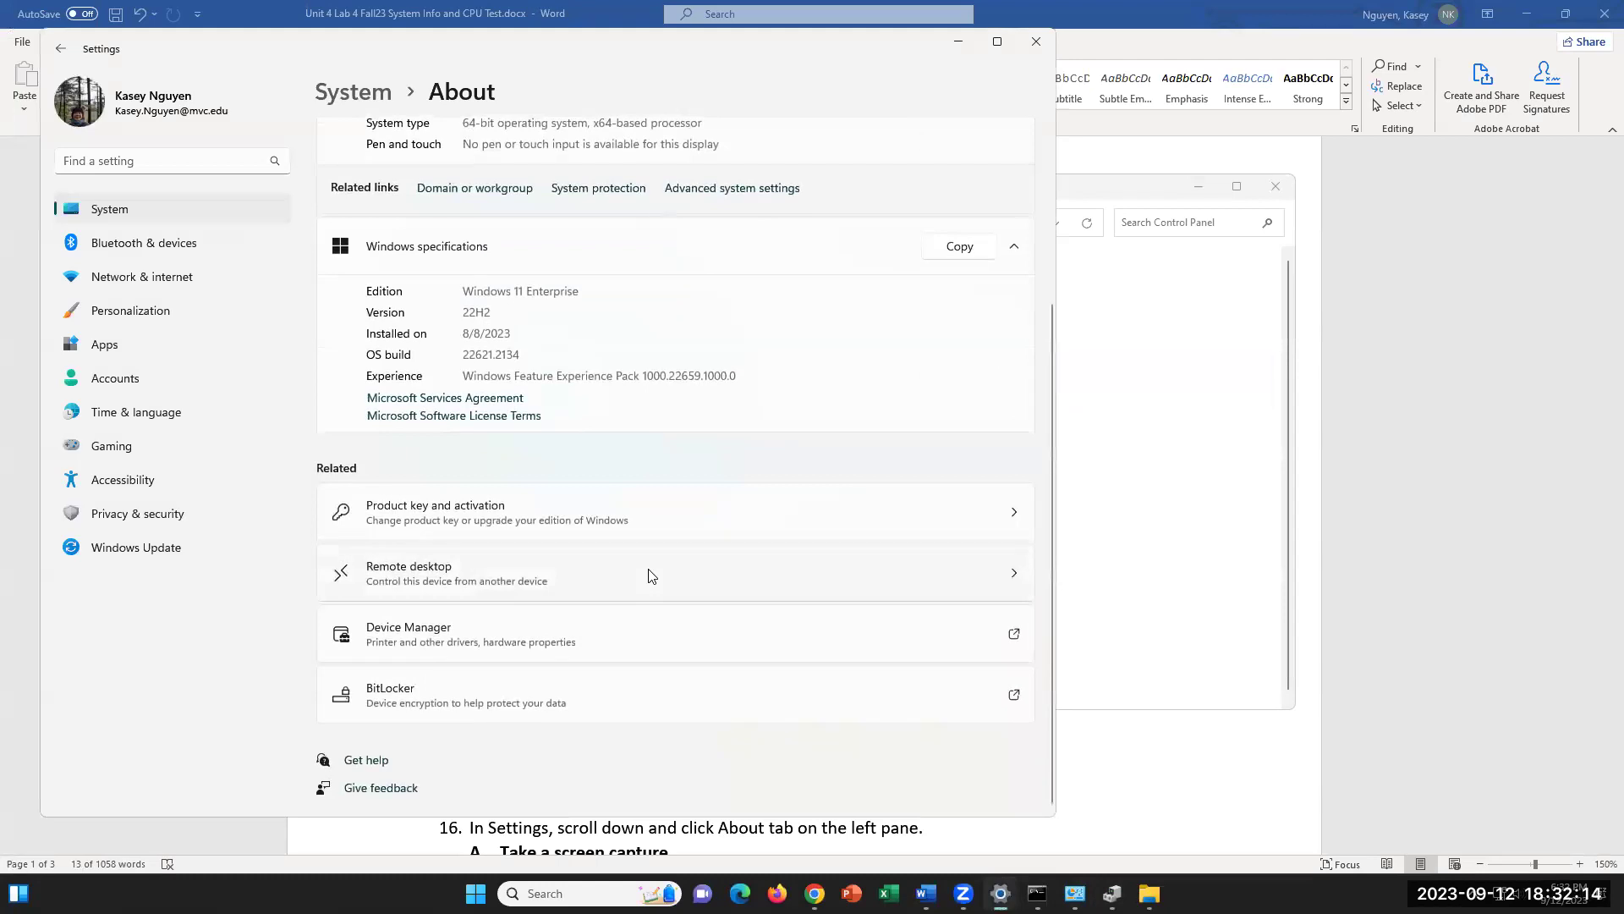
scroll(651, 572, "up", 1)
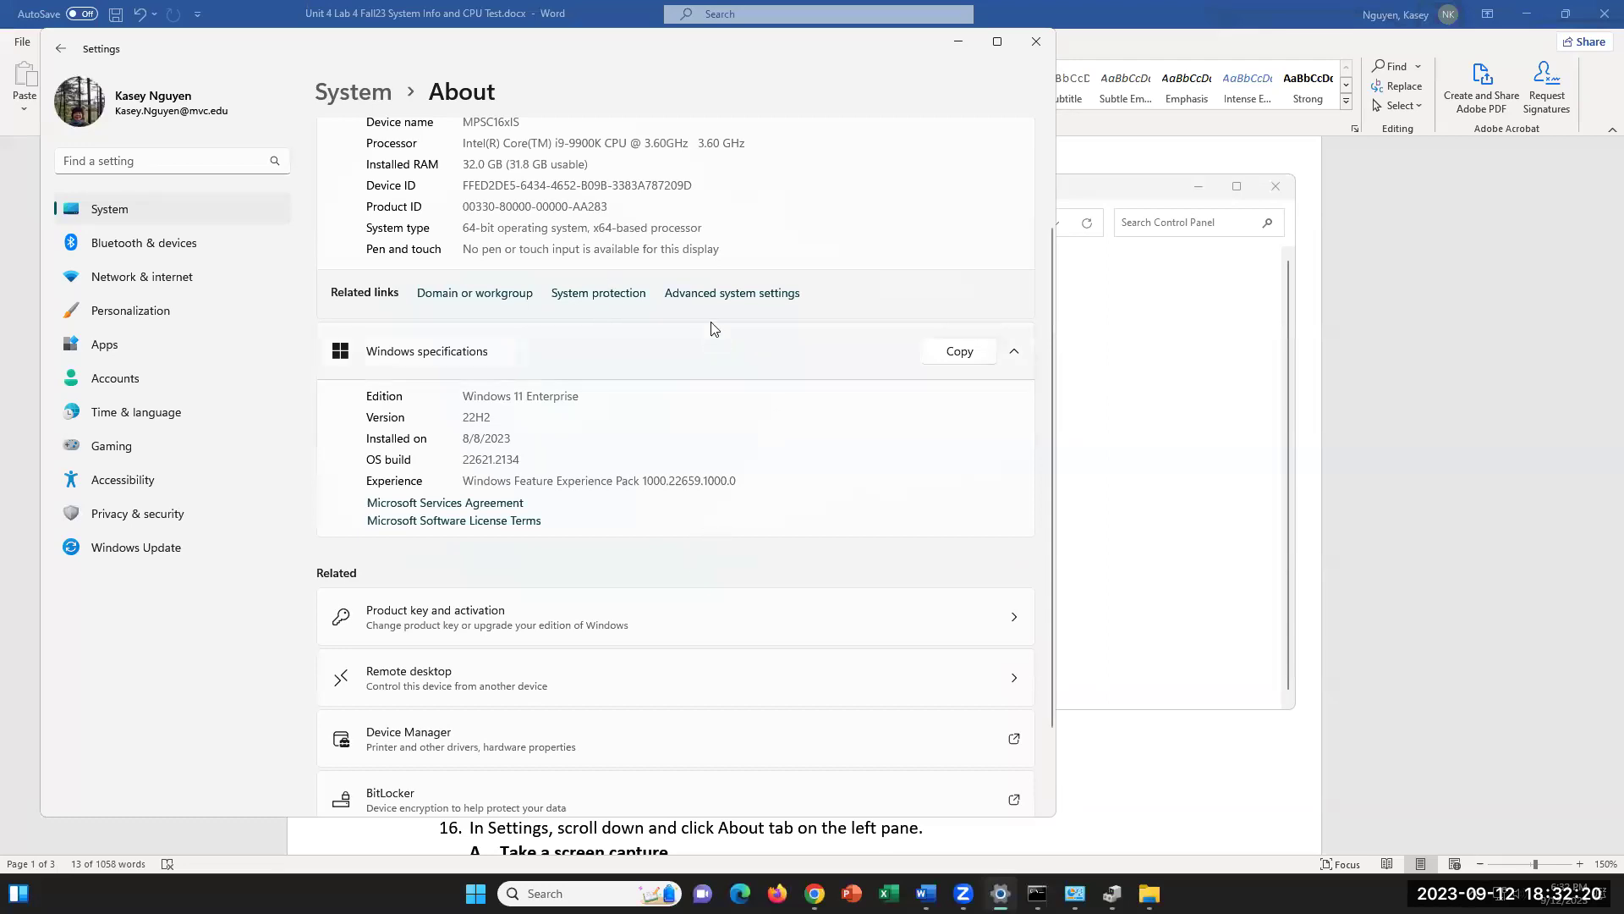
scroll(719, 587, "down", 1)
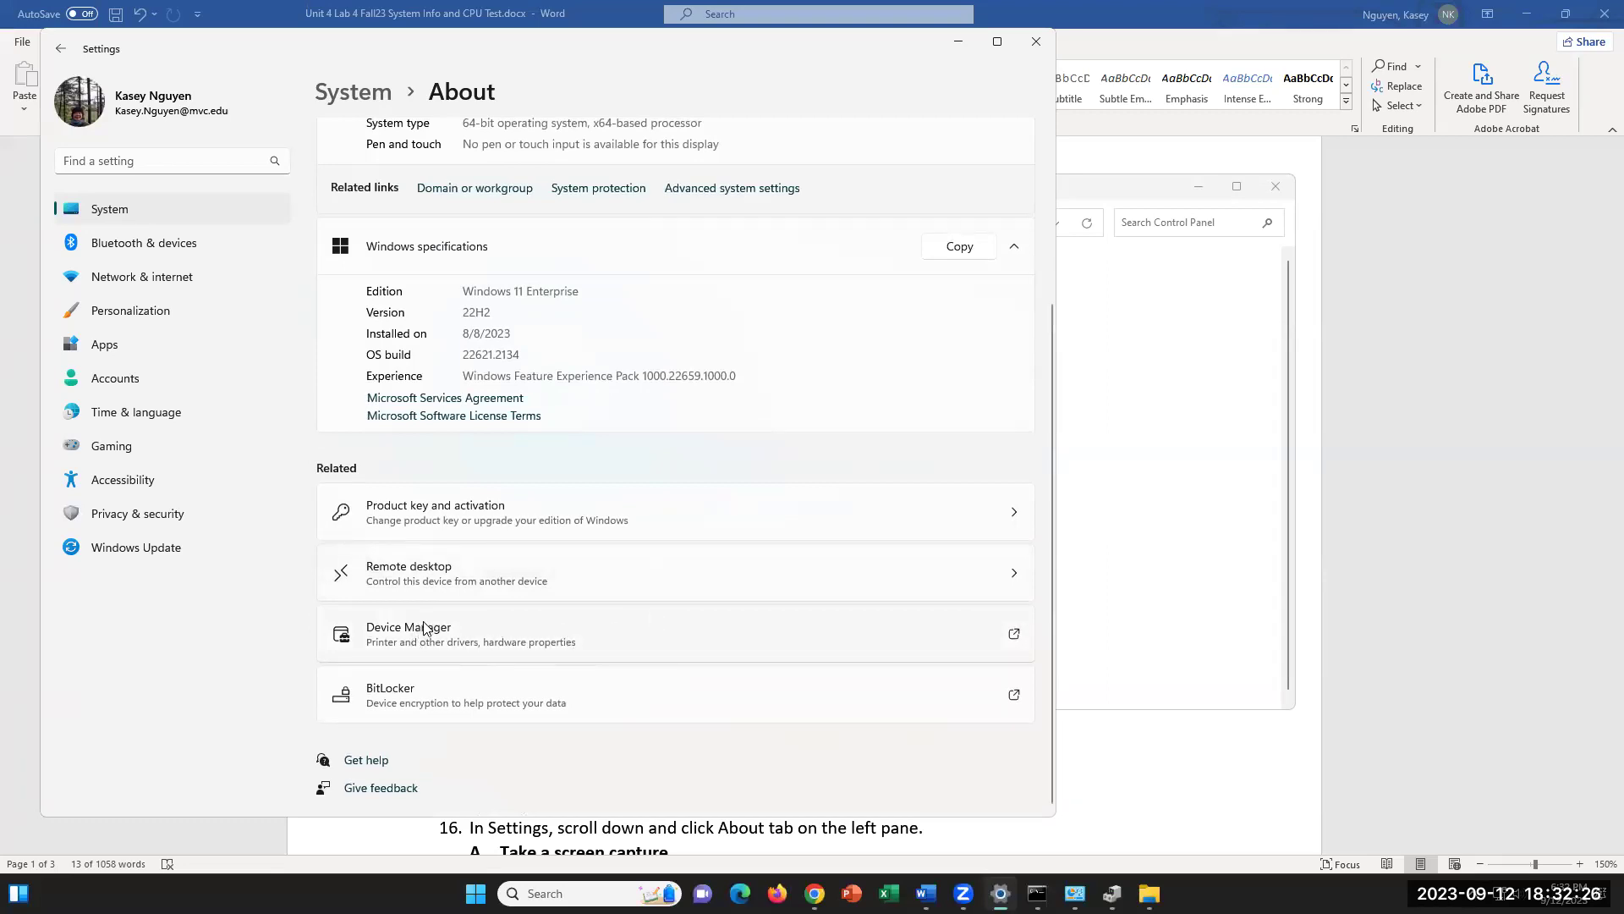
scroll(431, 630, "up", 2)
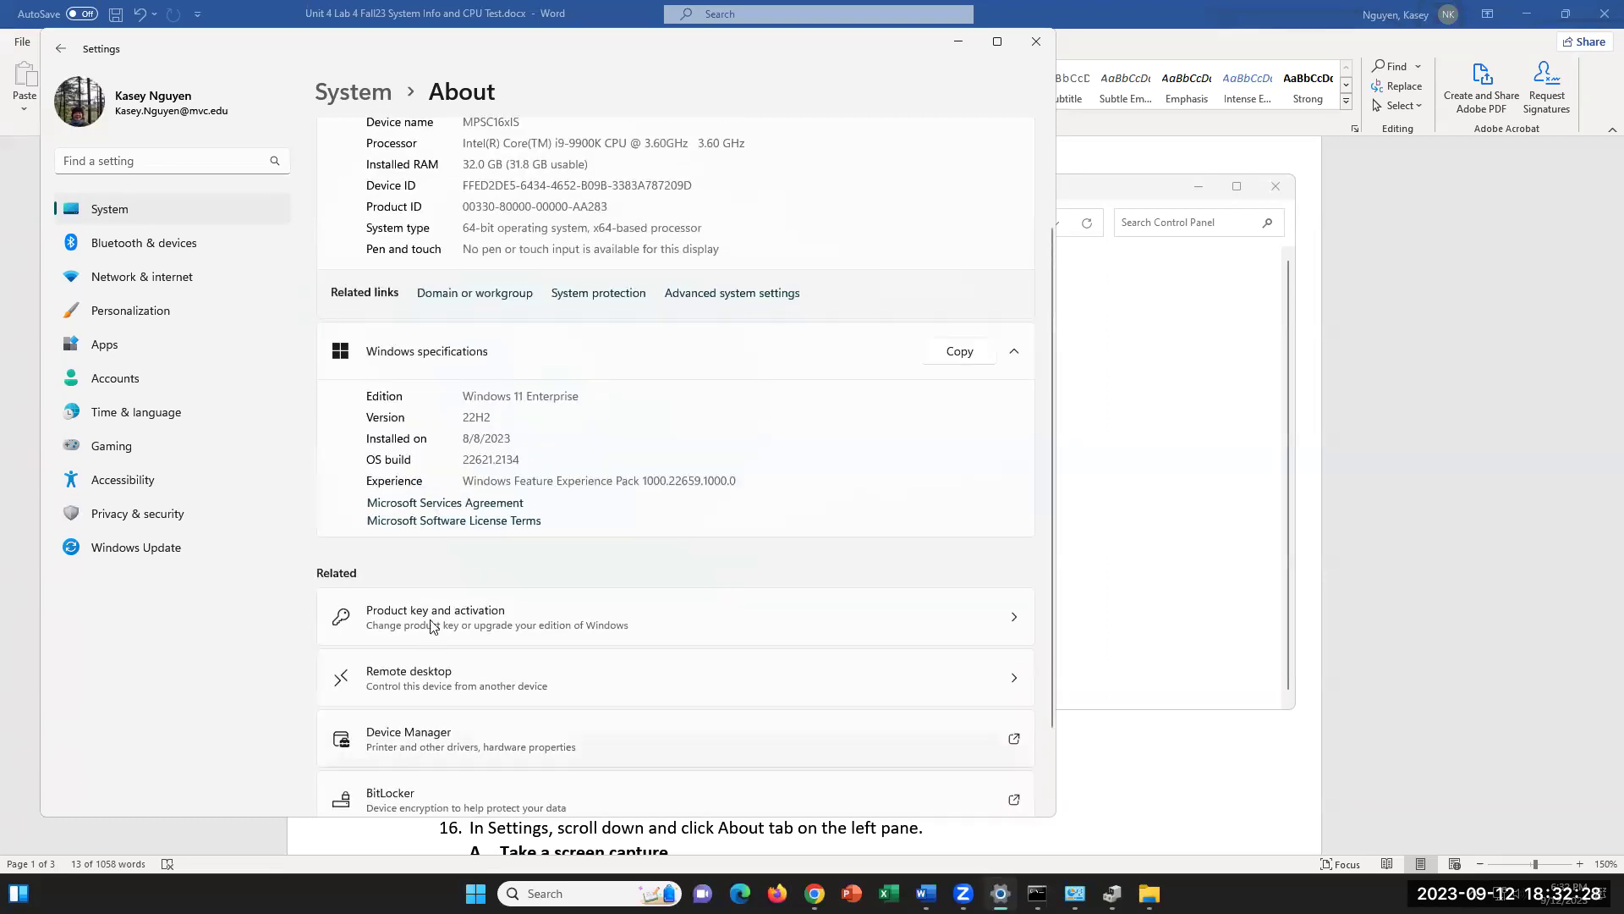
scroll(544, 679, "down", 2)
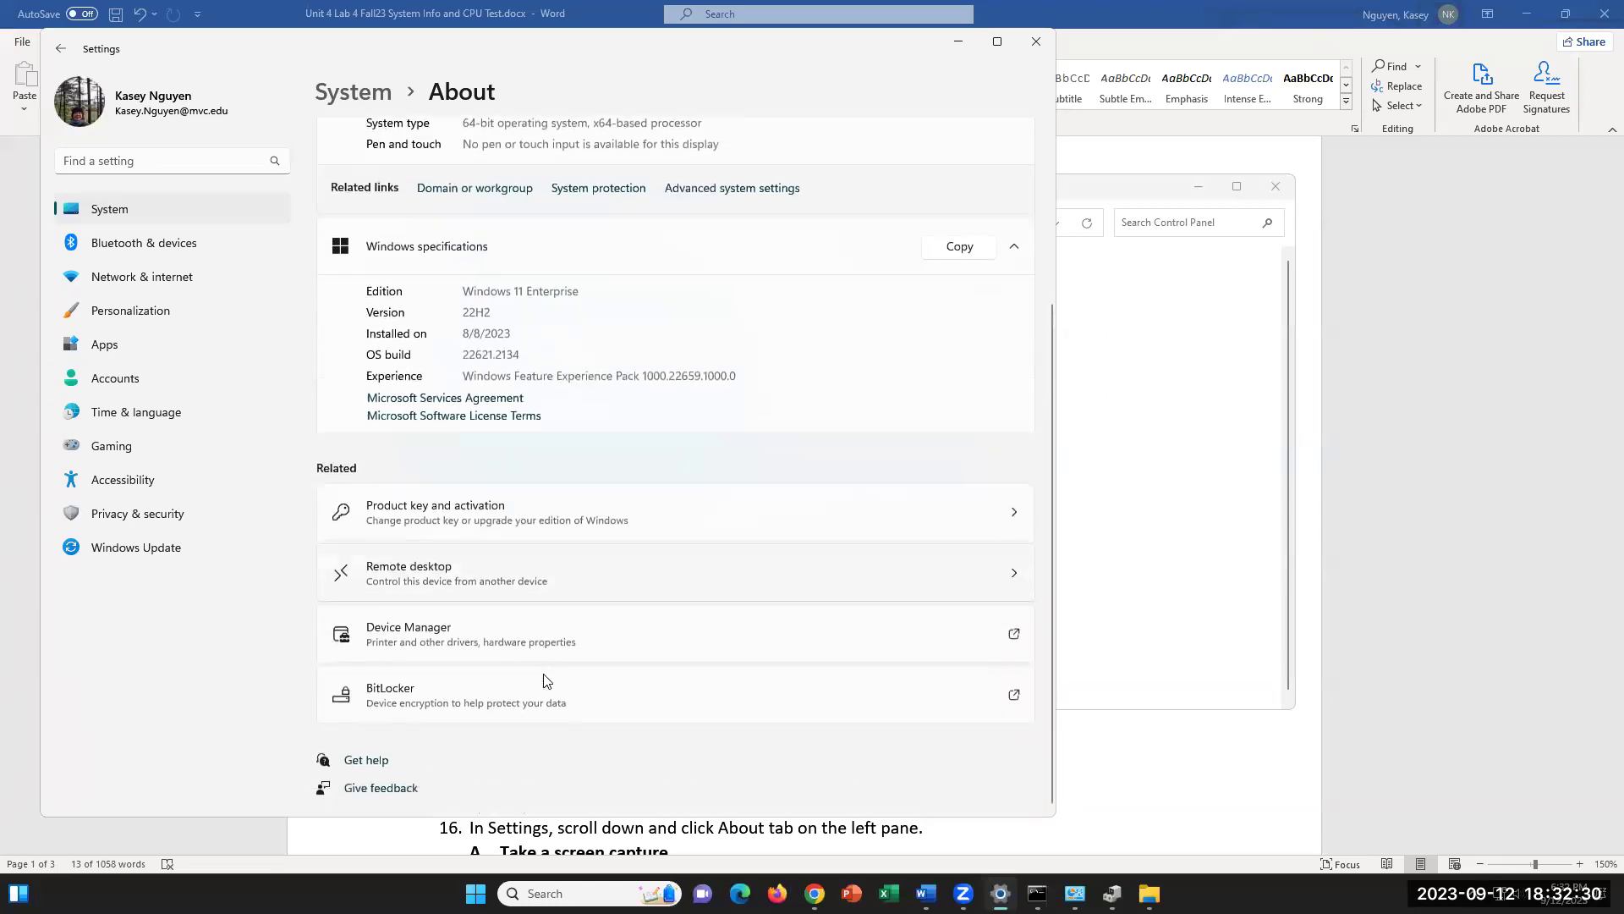
- Review question 10C in the Word document and check the processor speeds listed in Device Manager
left_click(1188, 693)
left_click(1151, 772)
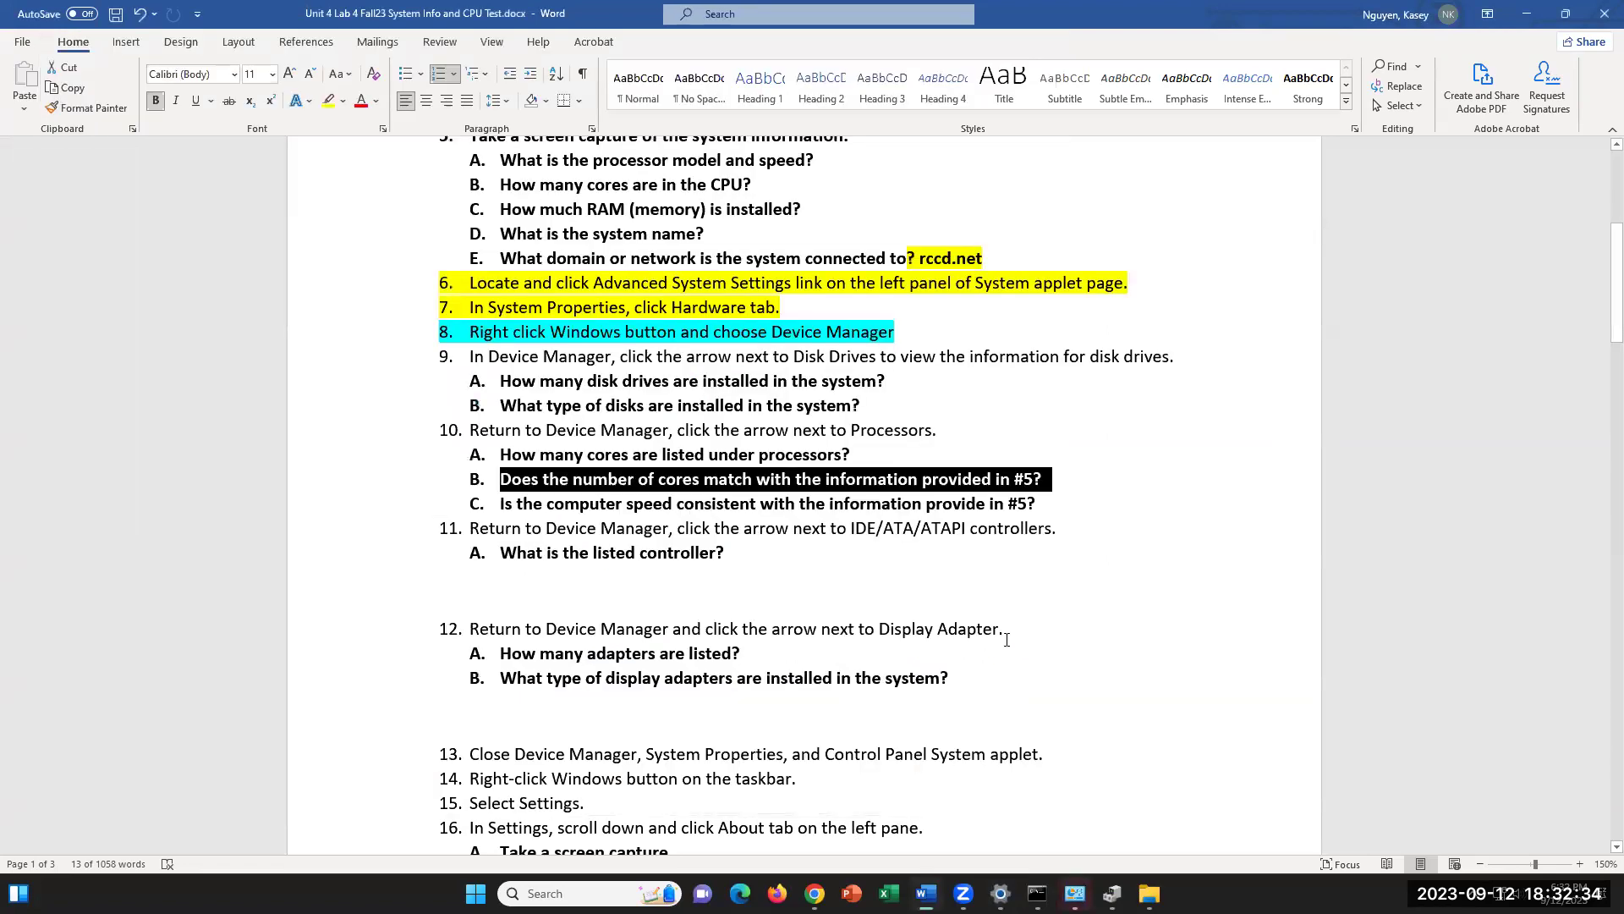
left_click(1038, 550)
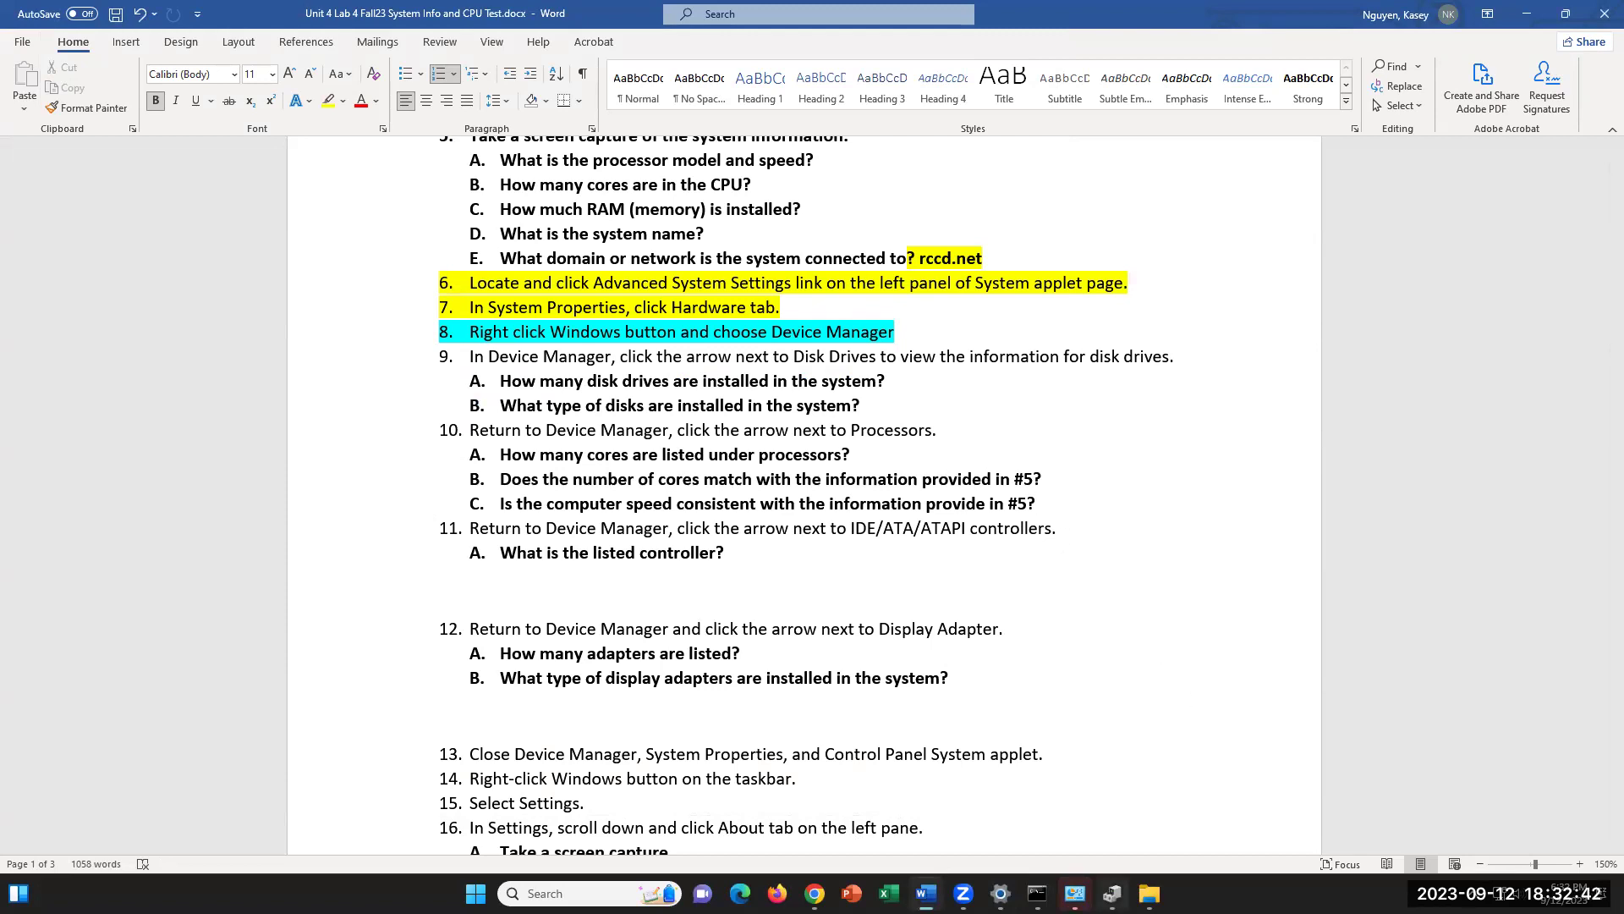
key("alt+Tab")
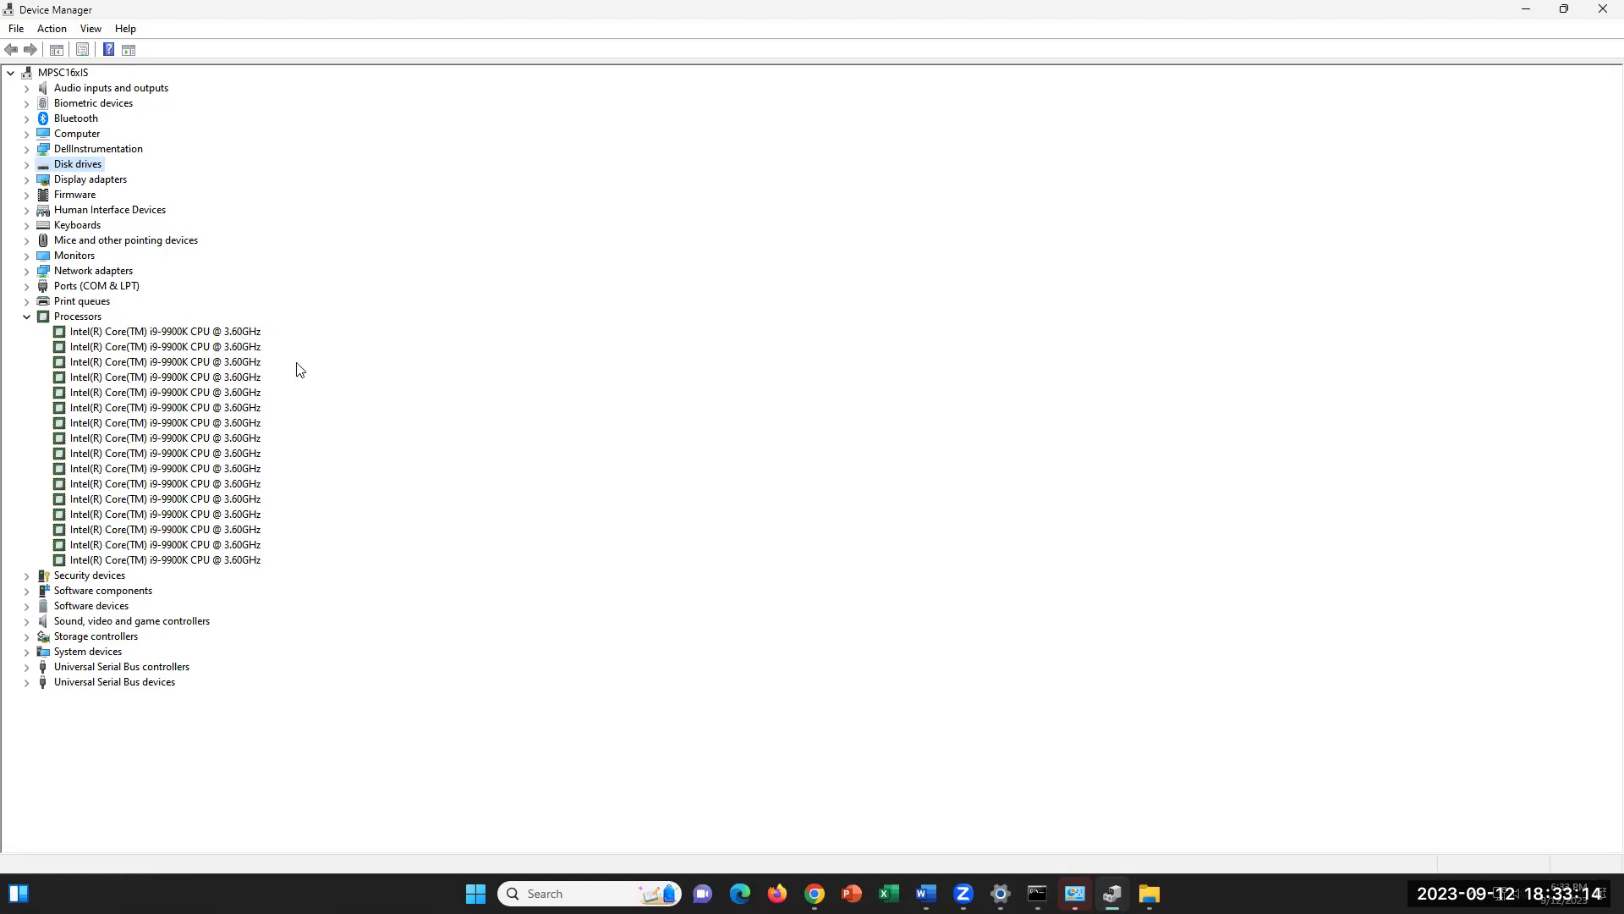
- Read item 11 about IDE/ATA/ATAPI controllers in Word and collapse Processors in Device Manager
left_click(926, 894)
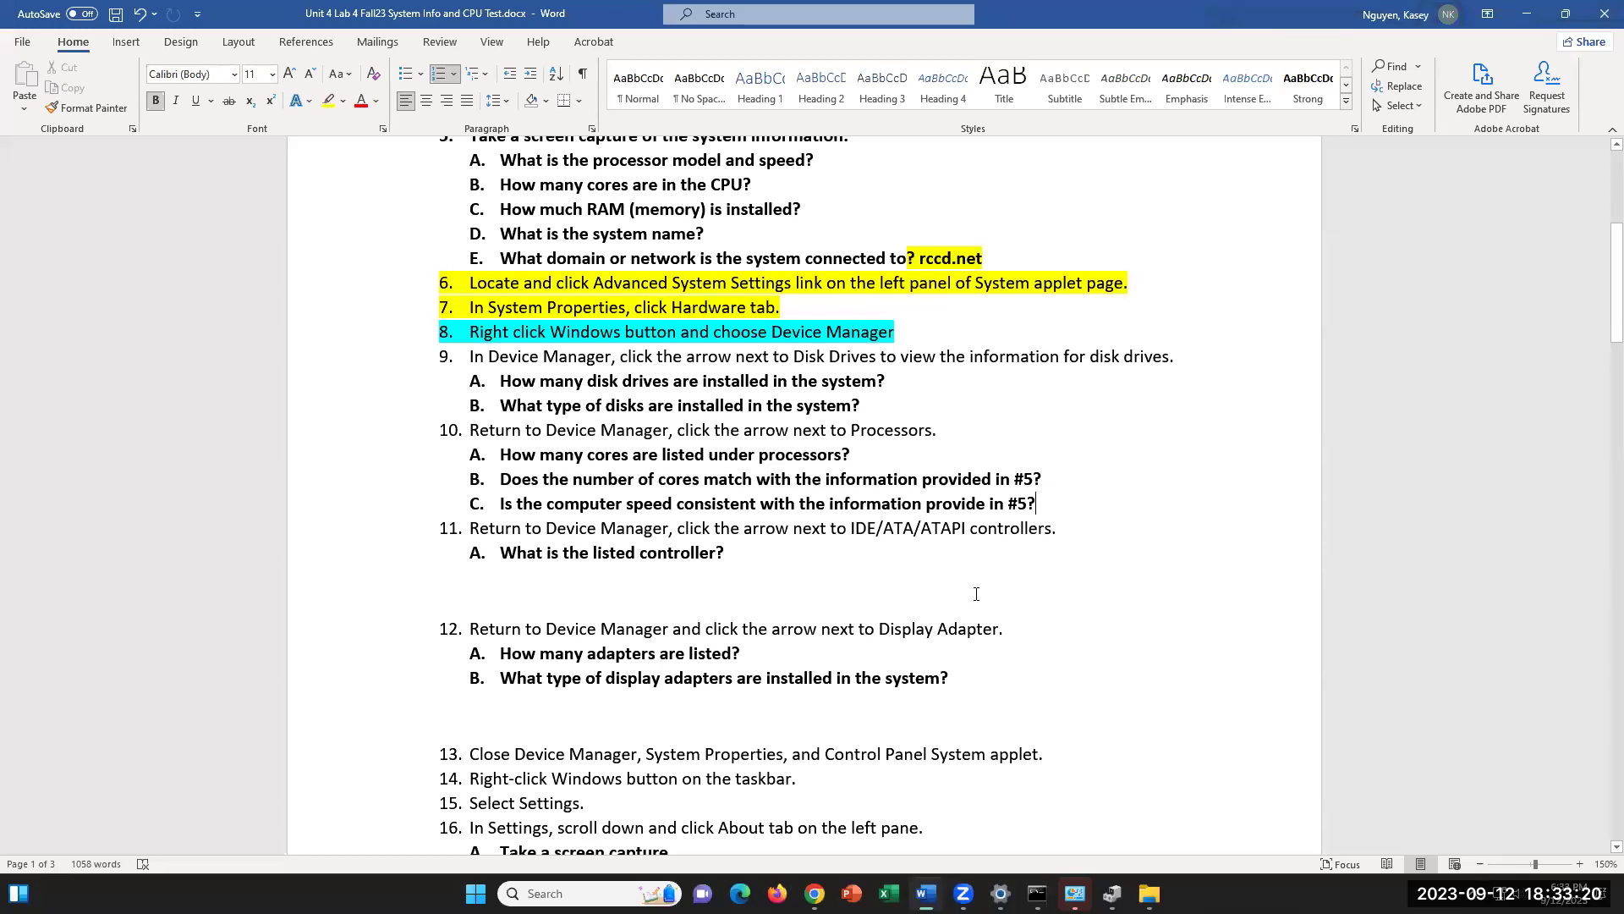
scroll(976, 594, "down", 1)
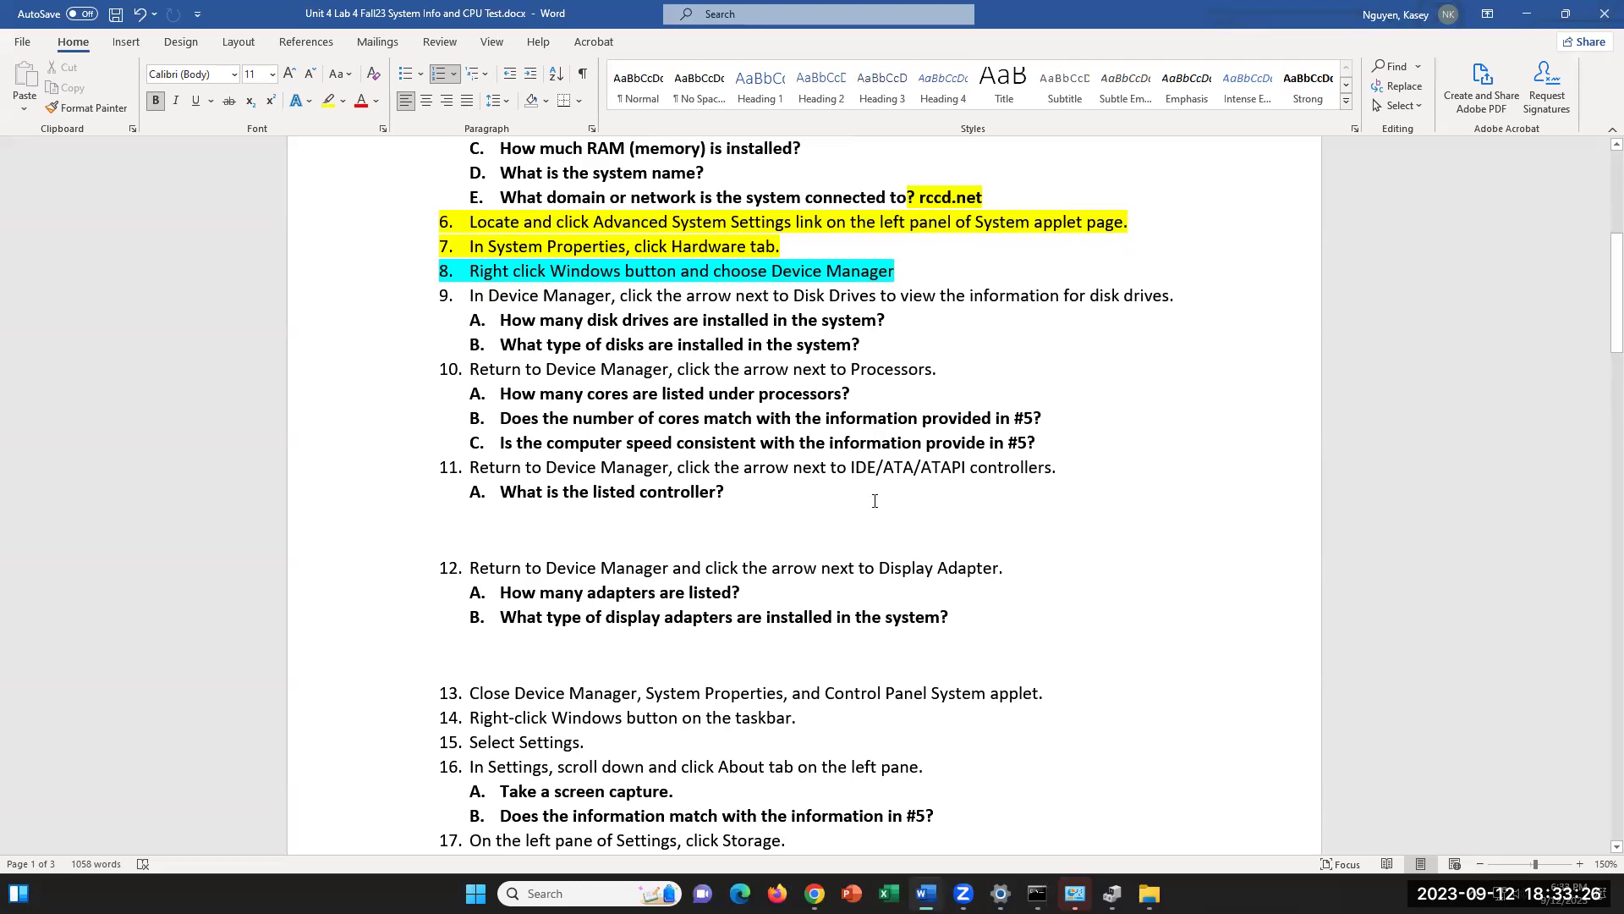
key("alt+Tab")
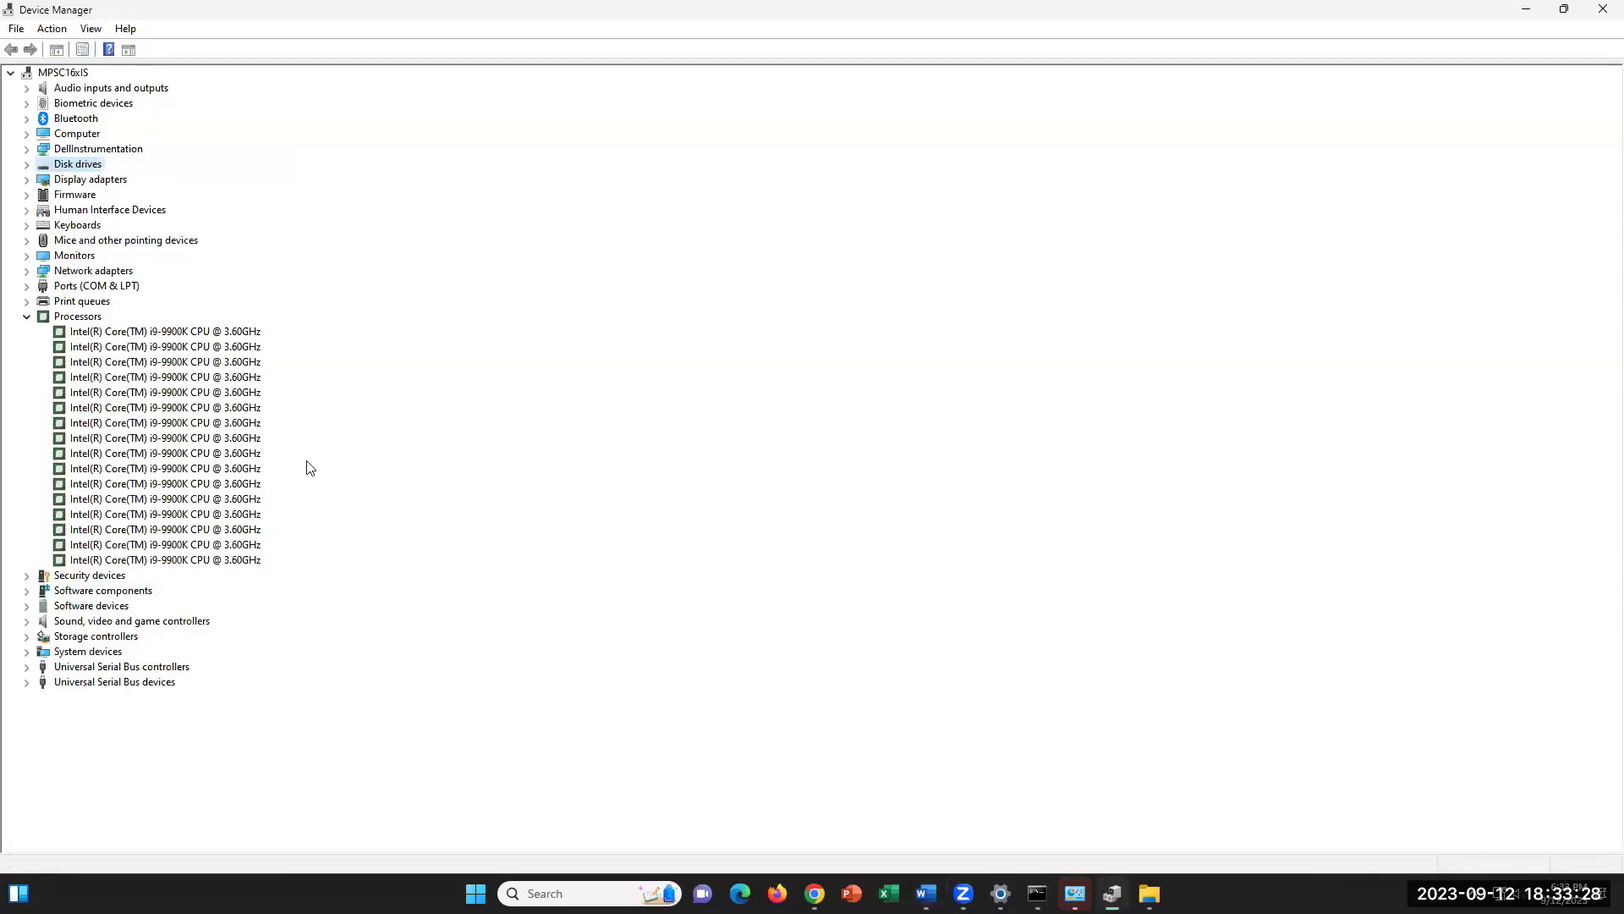
left_click(26, 316)
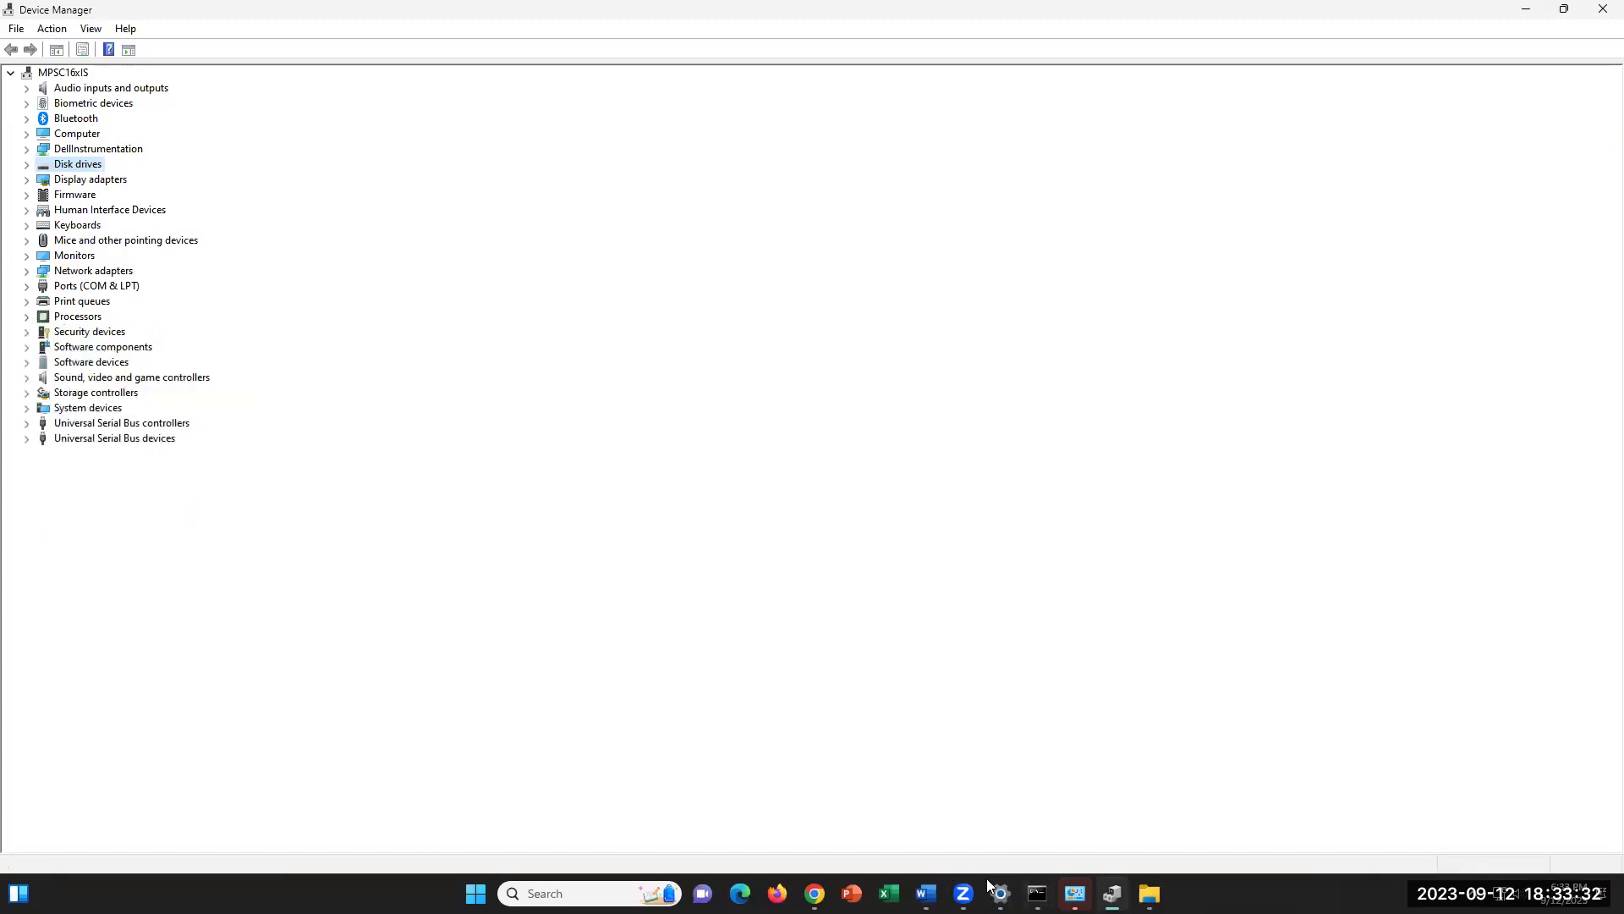
- Highlight the IDE/ATA/ATAPI wording in item 11 of the Word document and expand Storage controllers in Device Manager
key("alt+Tab")
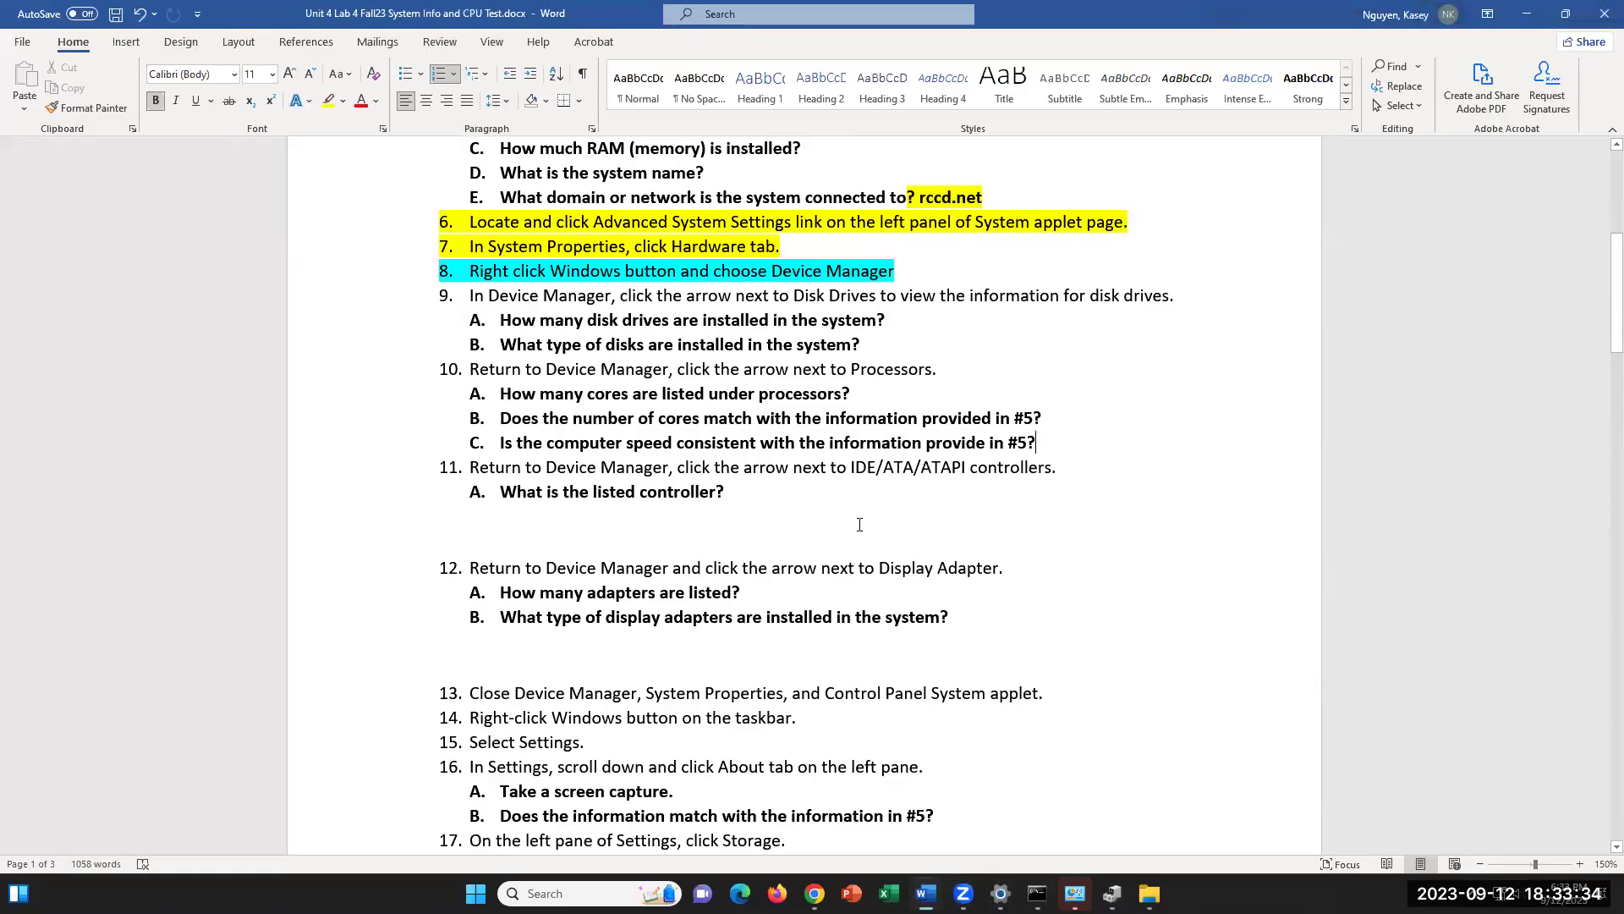
left_click_drag(831, 468, 969, 470)
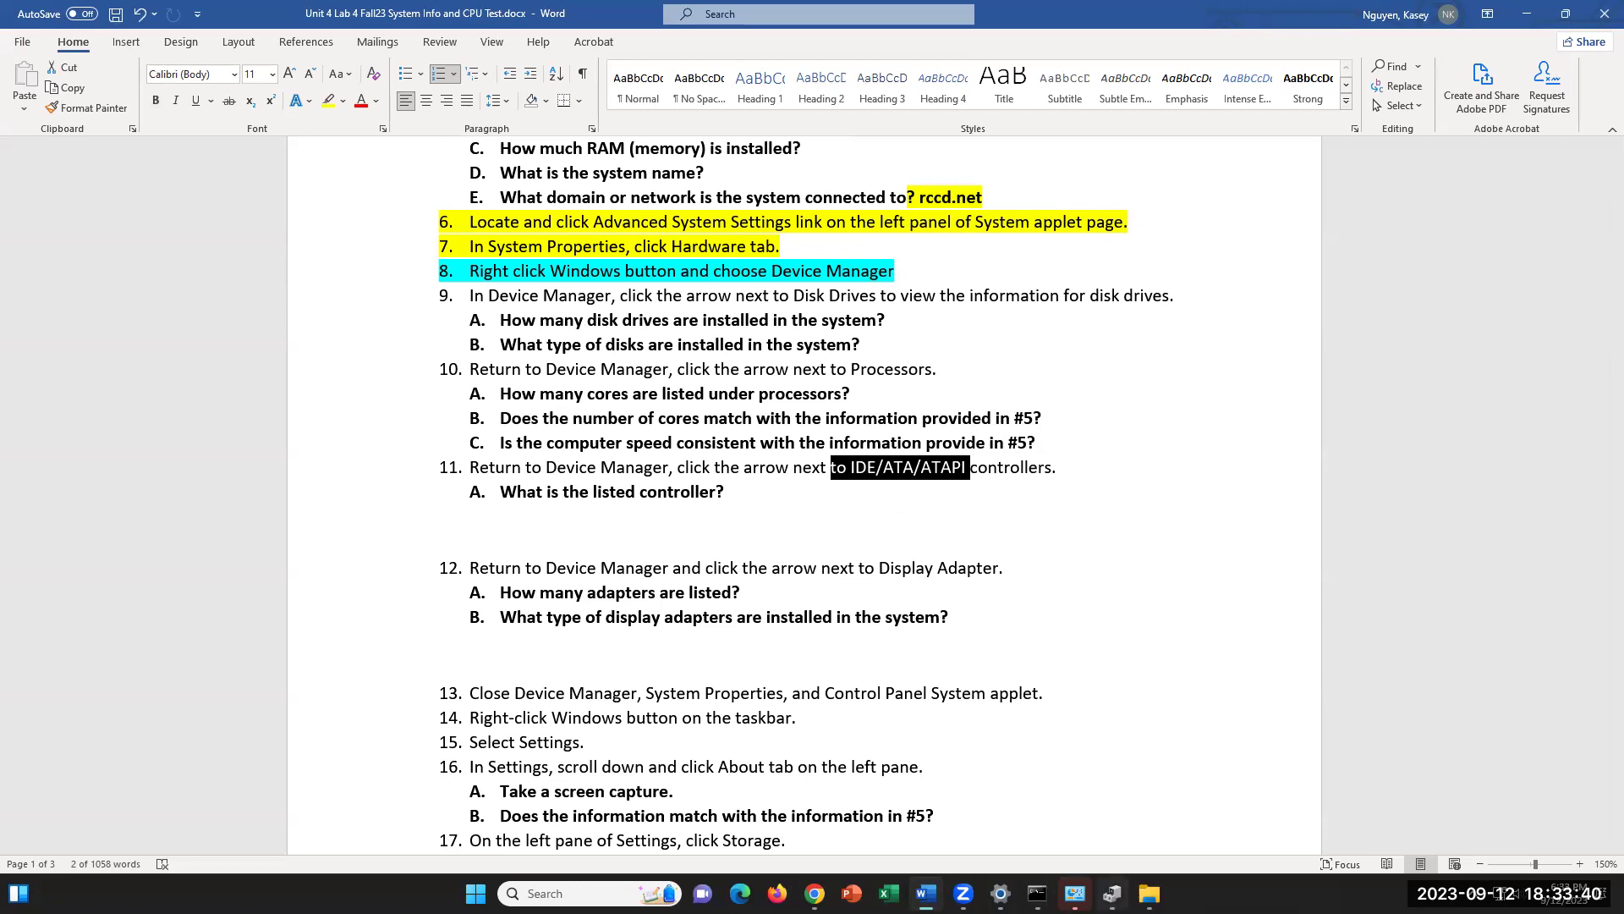
key("alt+Tab")
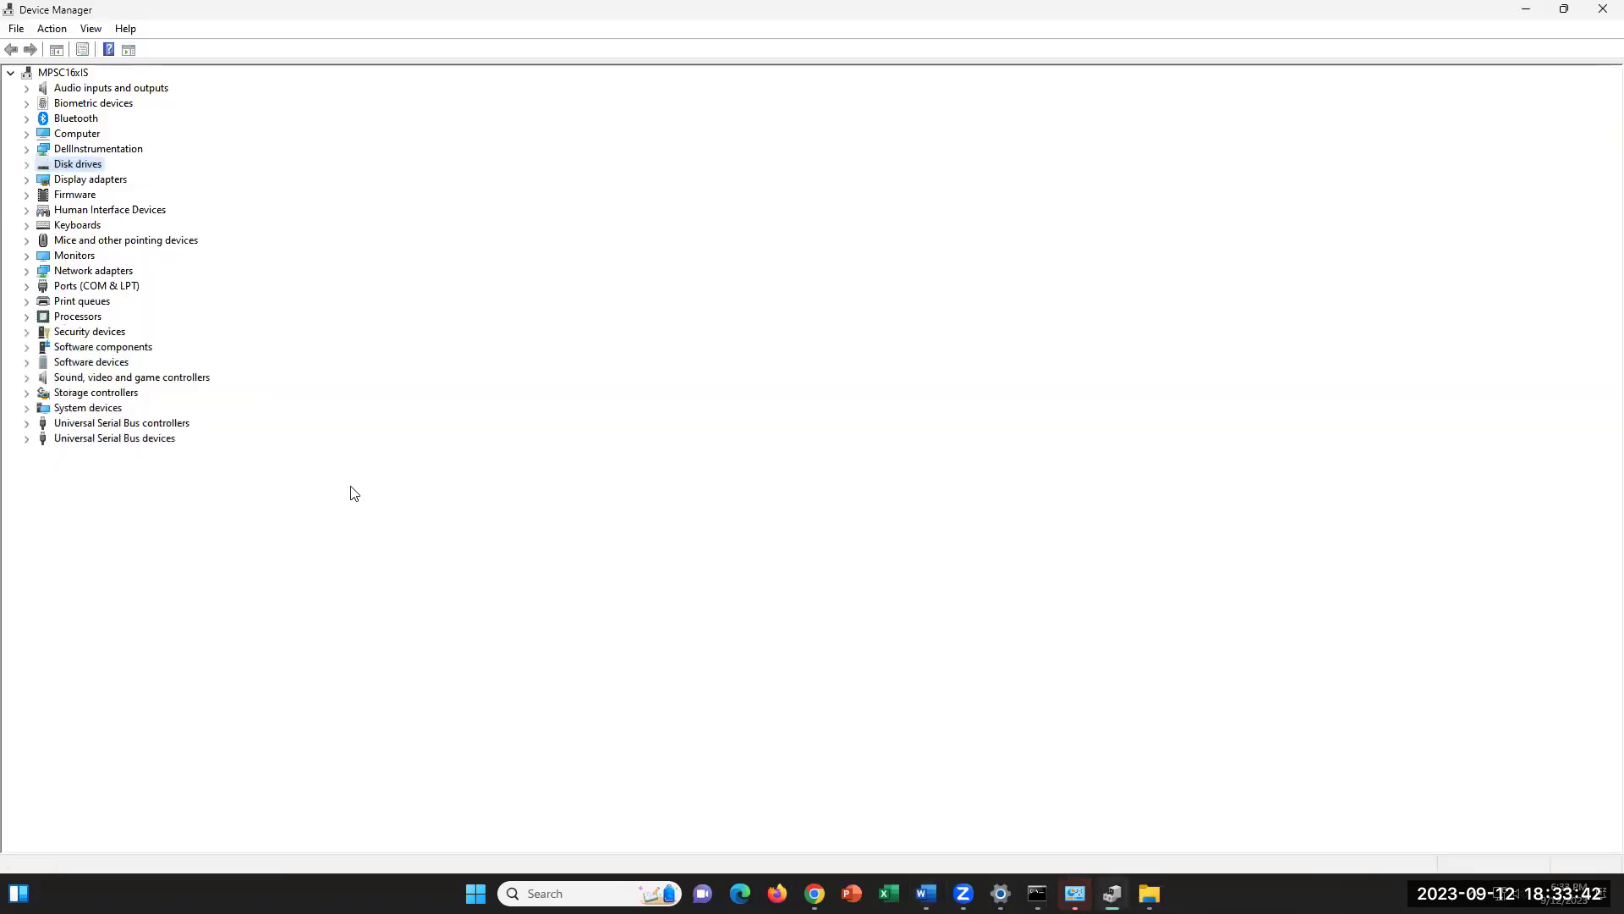
left_click(26, 394)
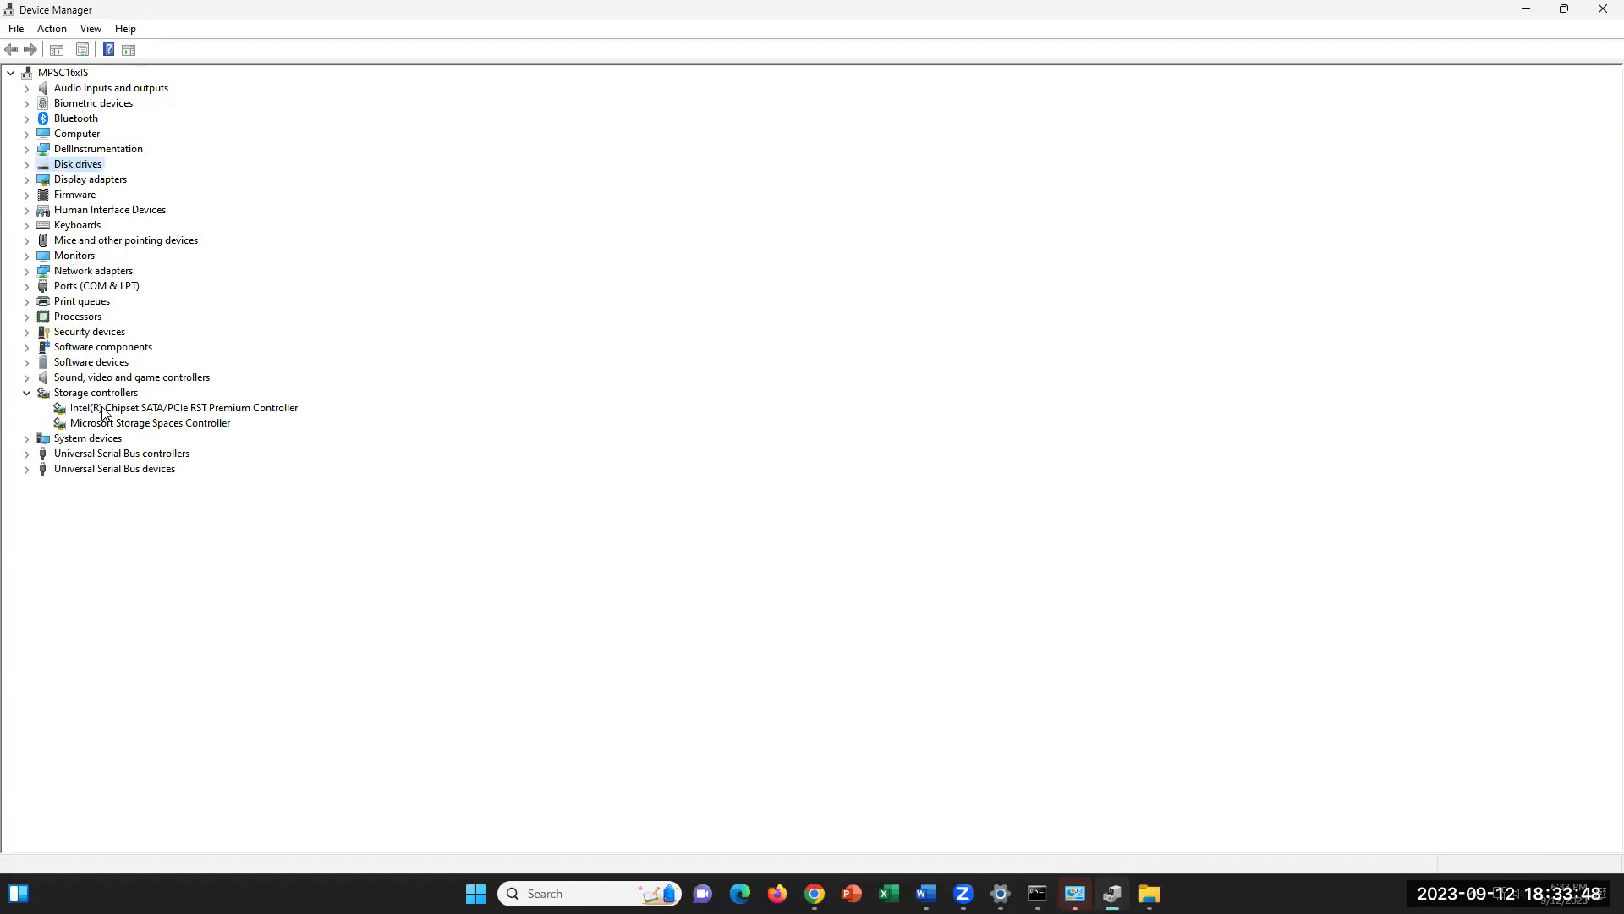
mouse_move(1149, 893)
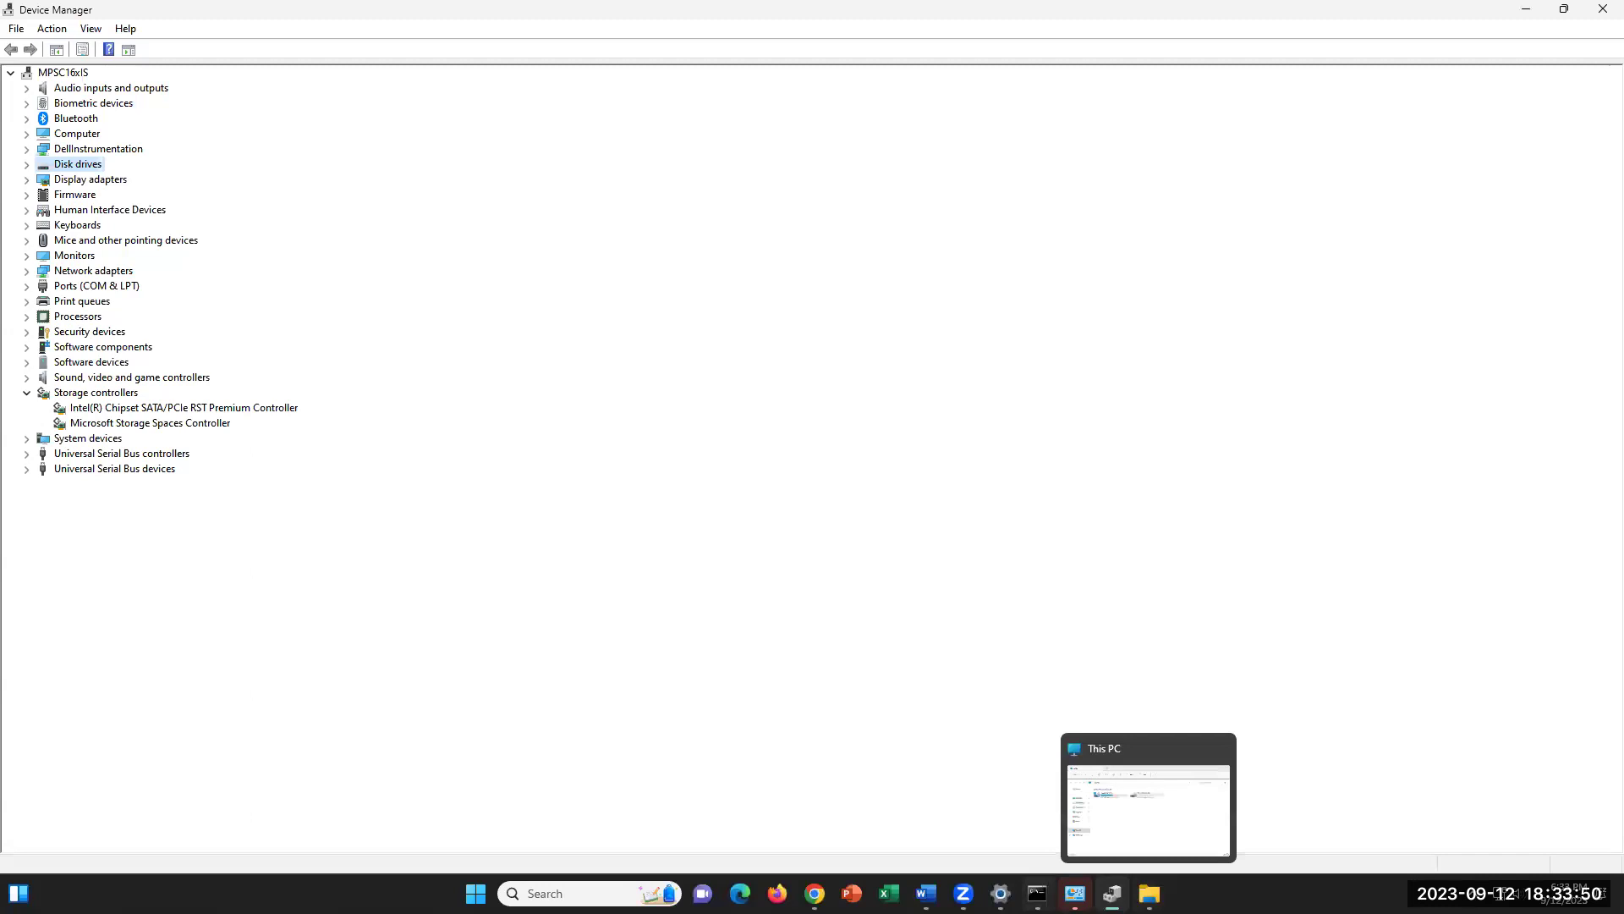
- Replace the period ending item 11 in the Word document with "/Storage Controller"
left_click(926, 893)
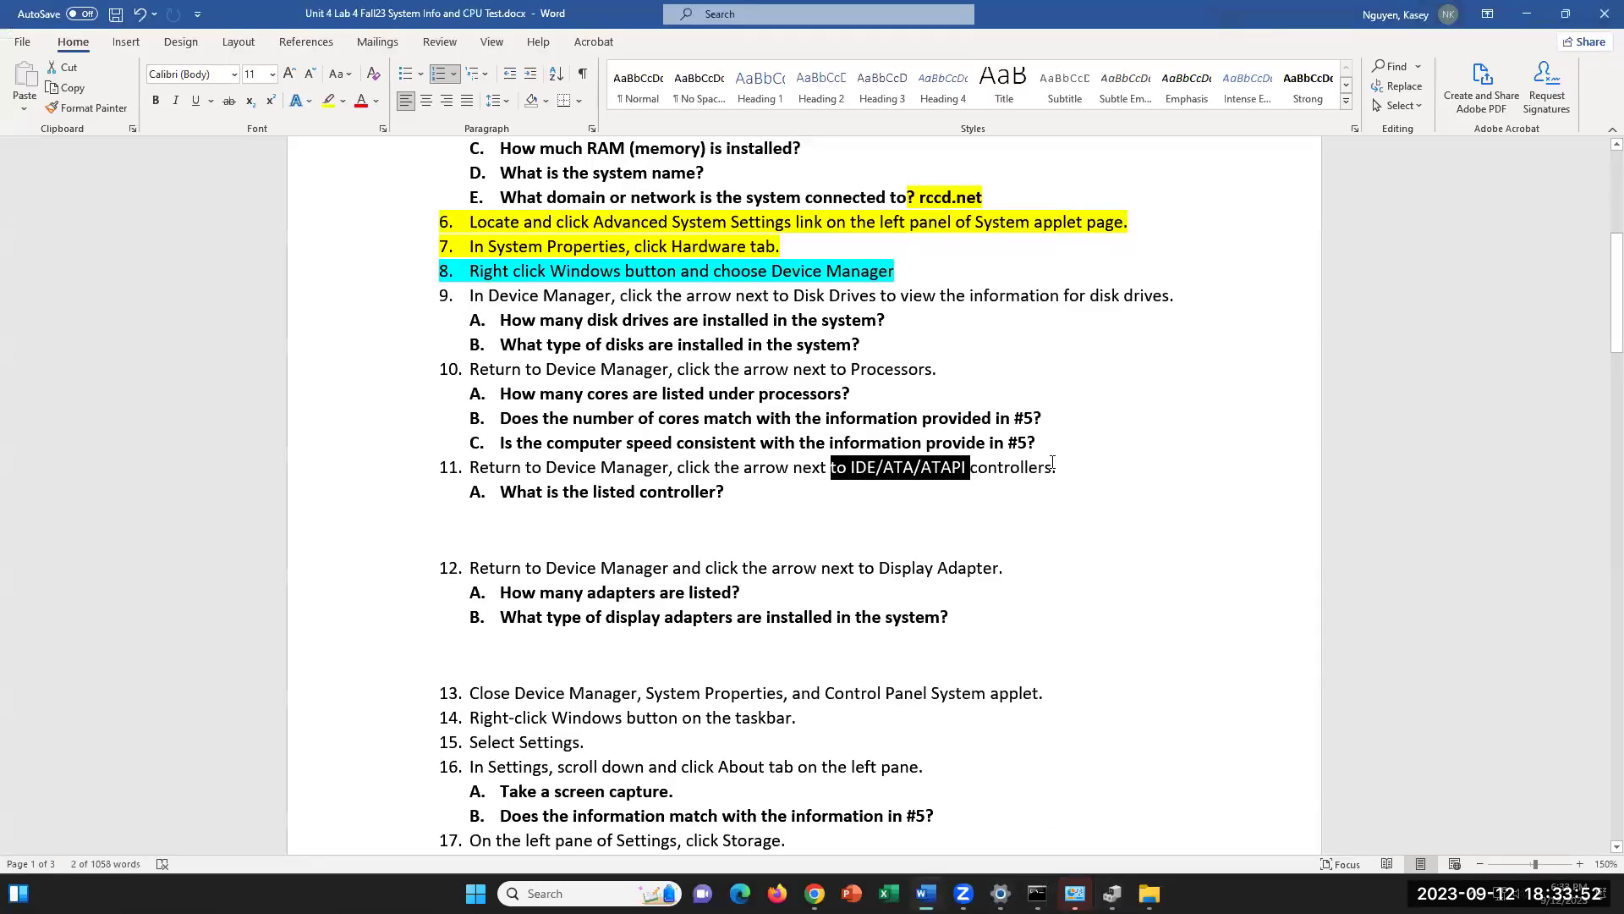
left_click(1059, 466)
key("BackSpace")
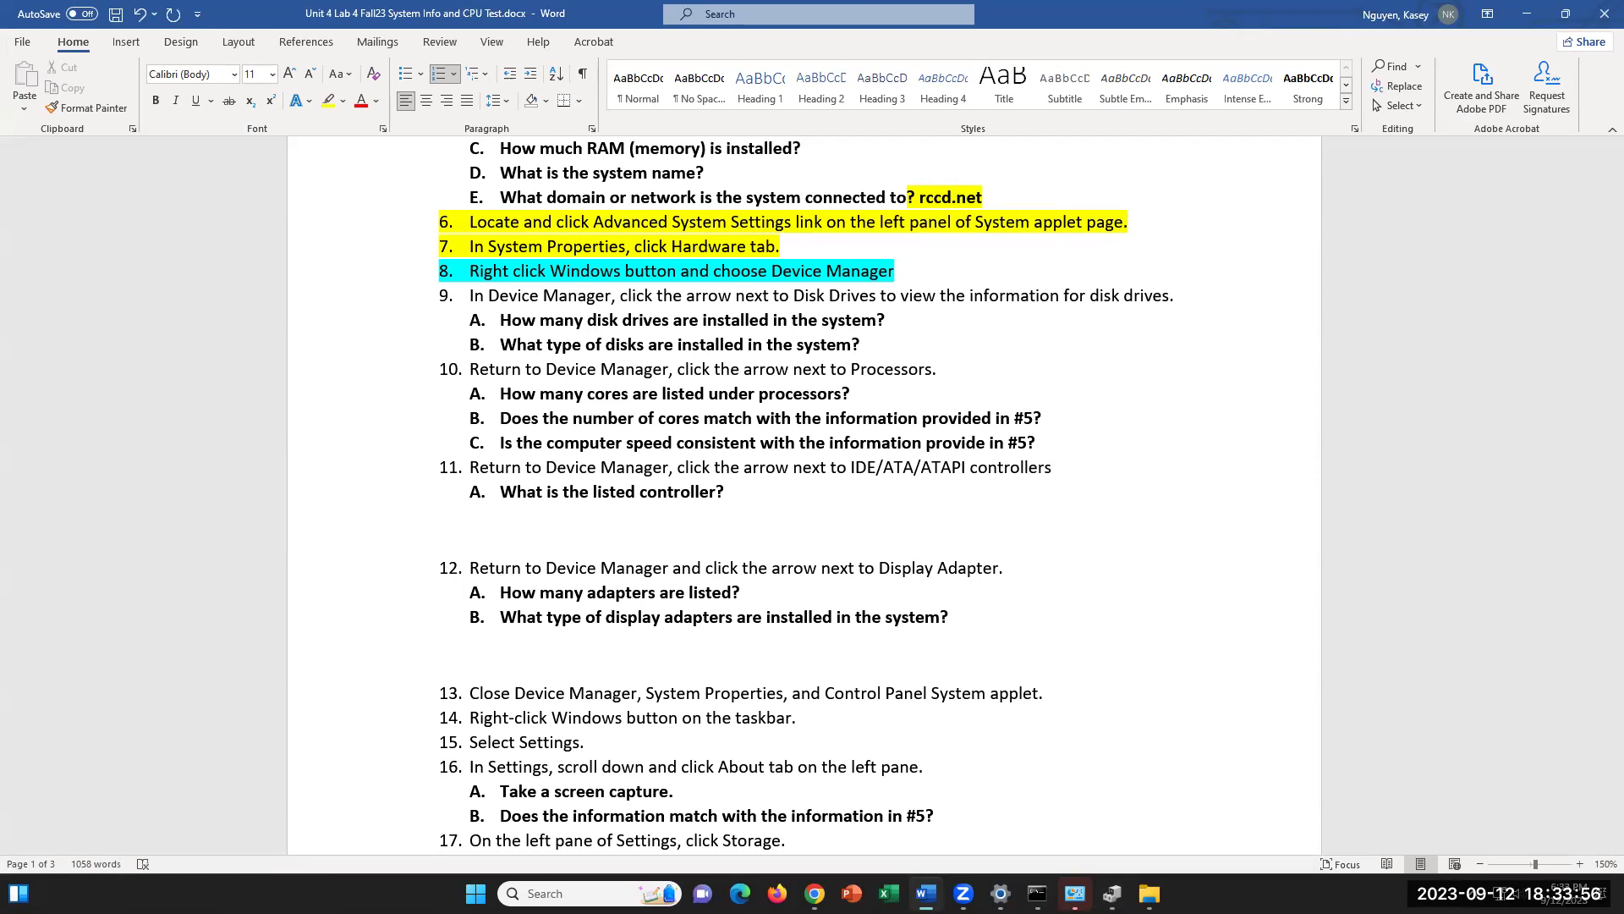
type("/storage")
key("BackSpace")
key("BackSpace")
key("BackSpace")
key("BackSpace")
key("BackSpace")
key("BackSpace")
key("BackSpace")
type("Storage Controller")
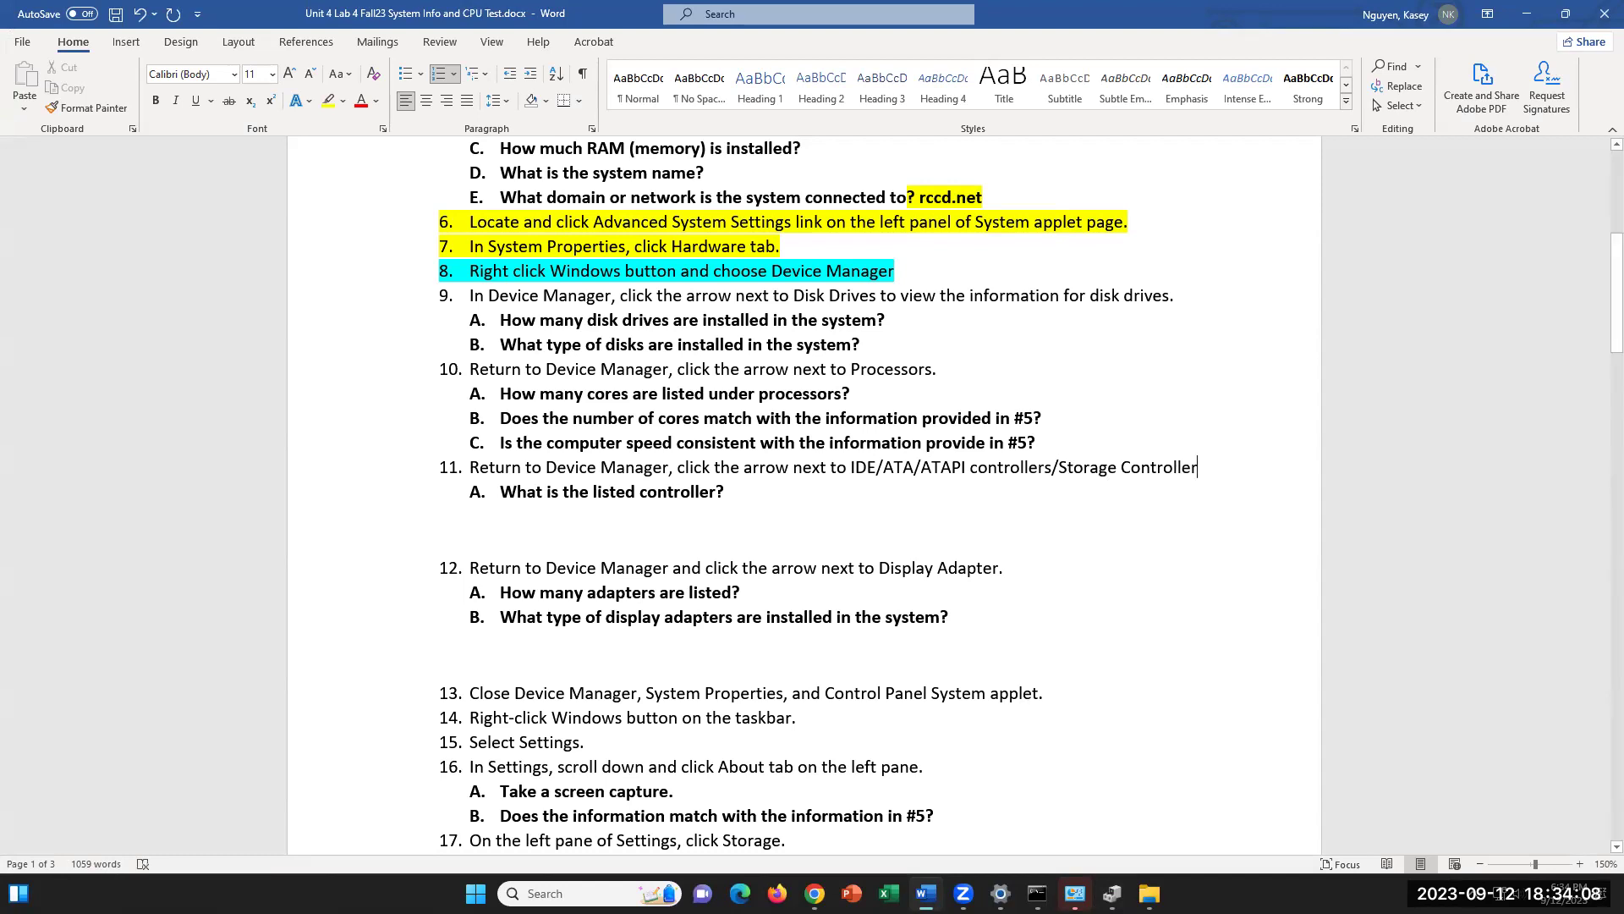
- Switch to Device Manager and view the general properties of the Intel(R) Chipset SATA/PCIe RST Premium Controller
left_click(1112, 893)
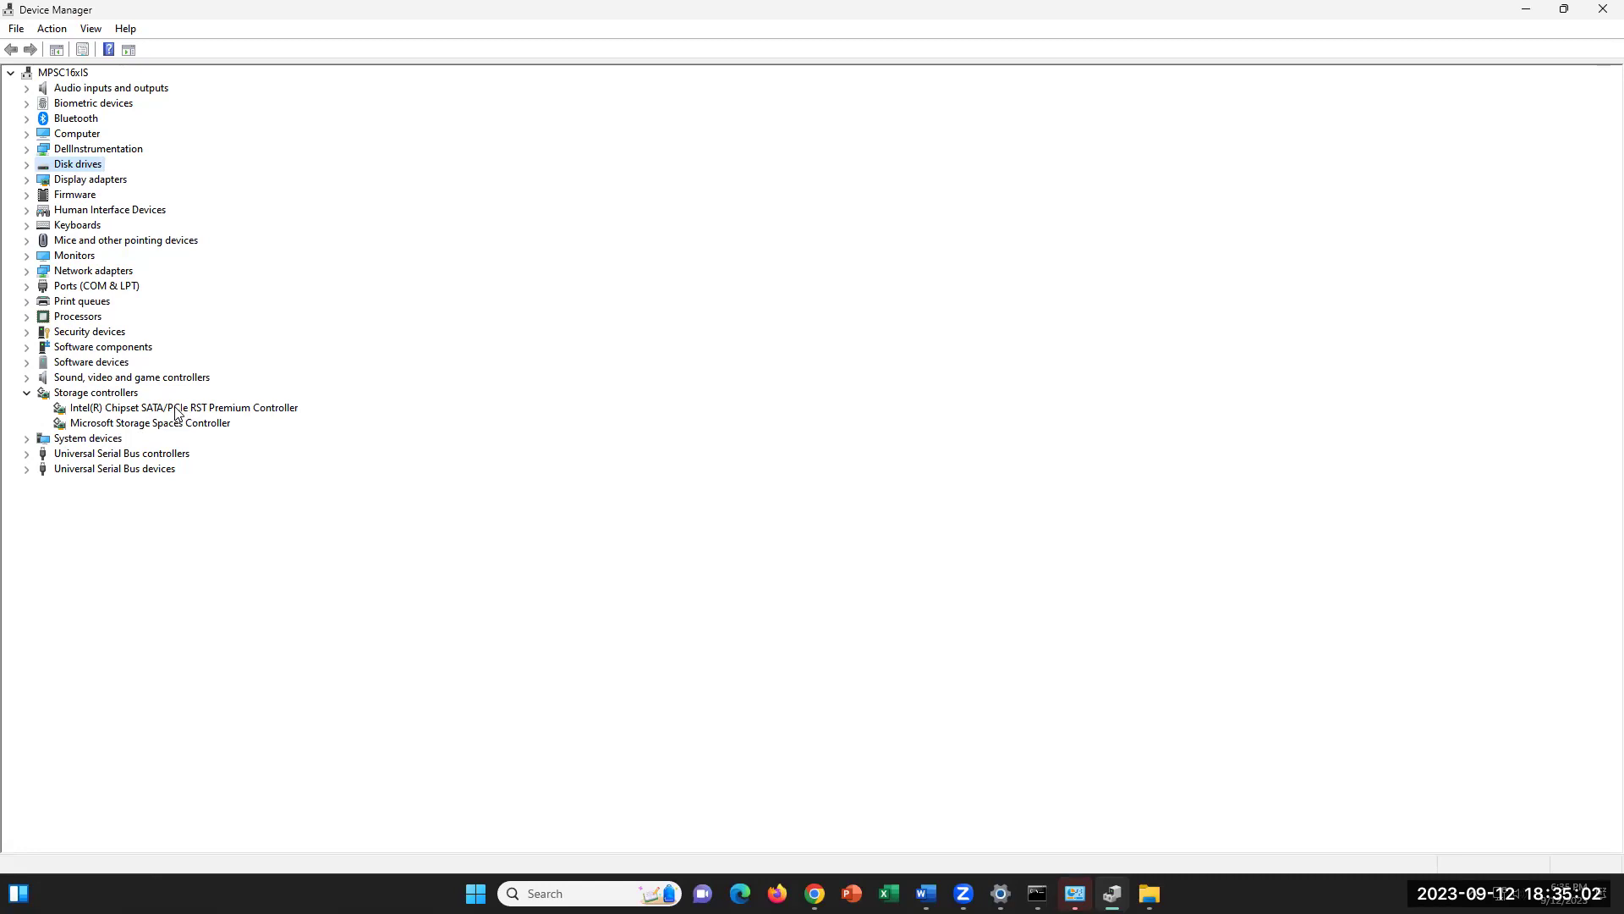
left_click(105, 425)
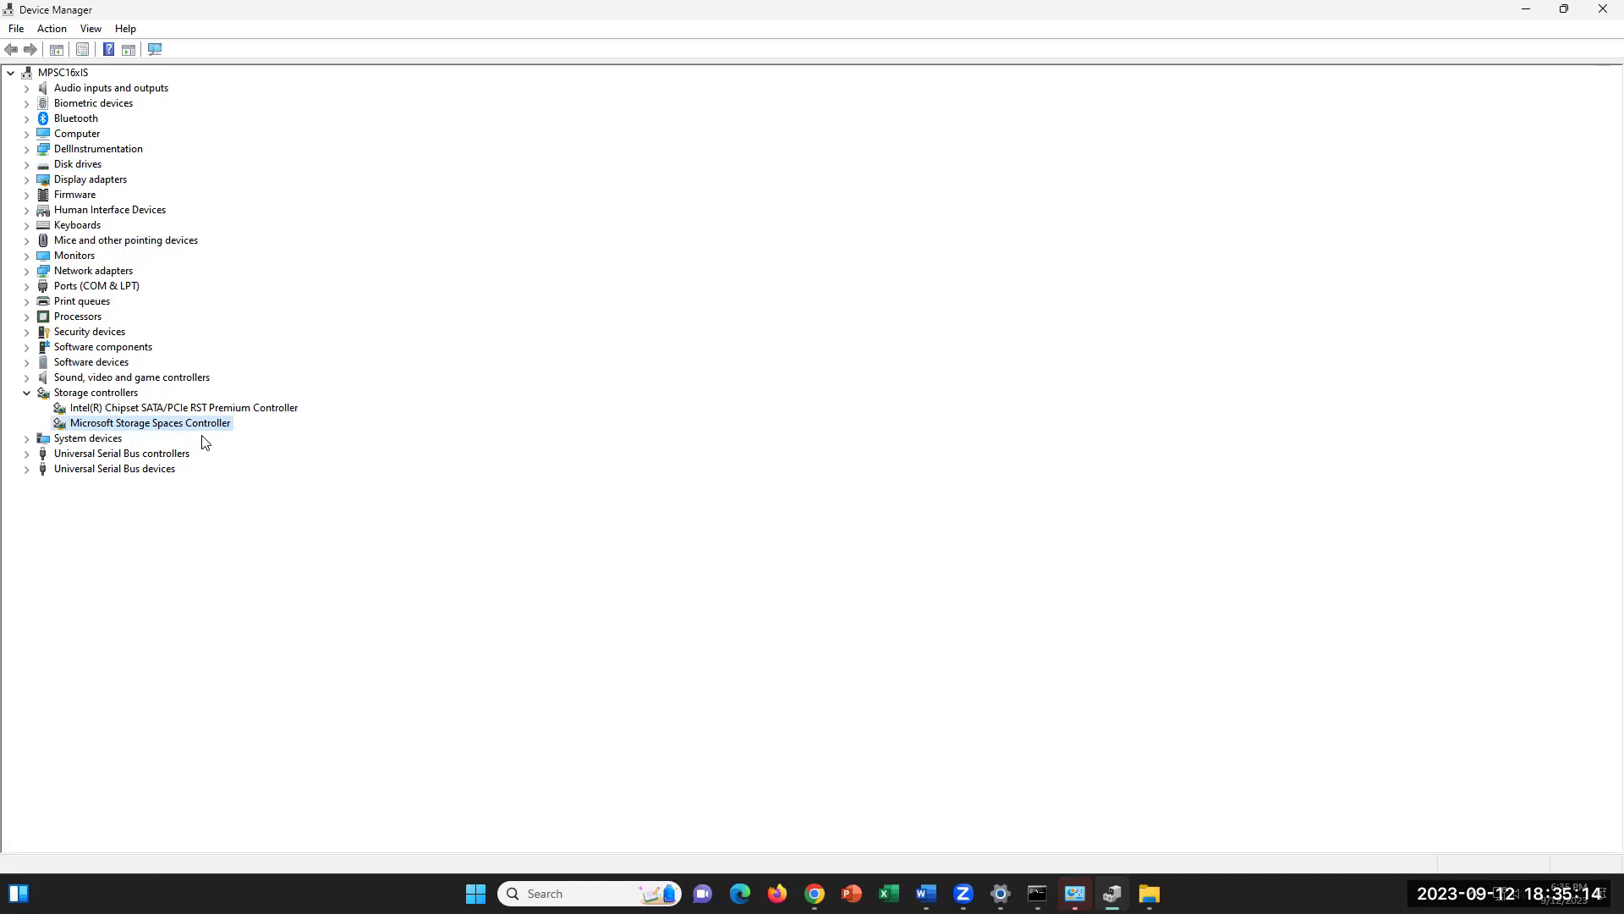
right_click(212, 411)
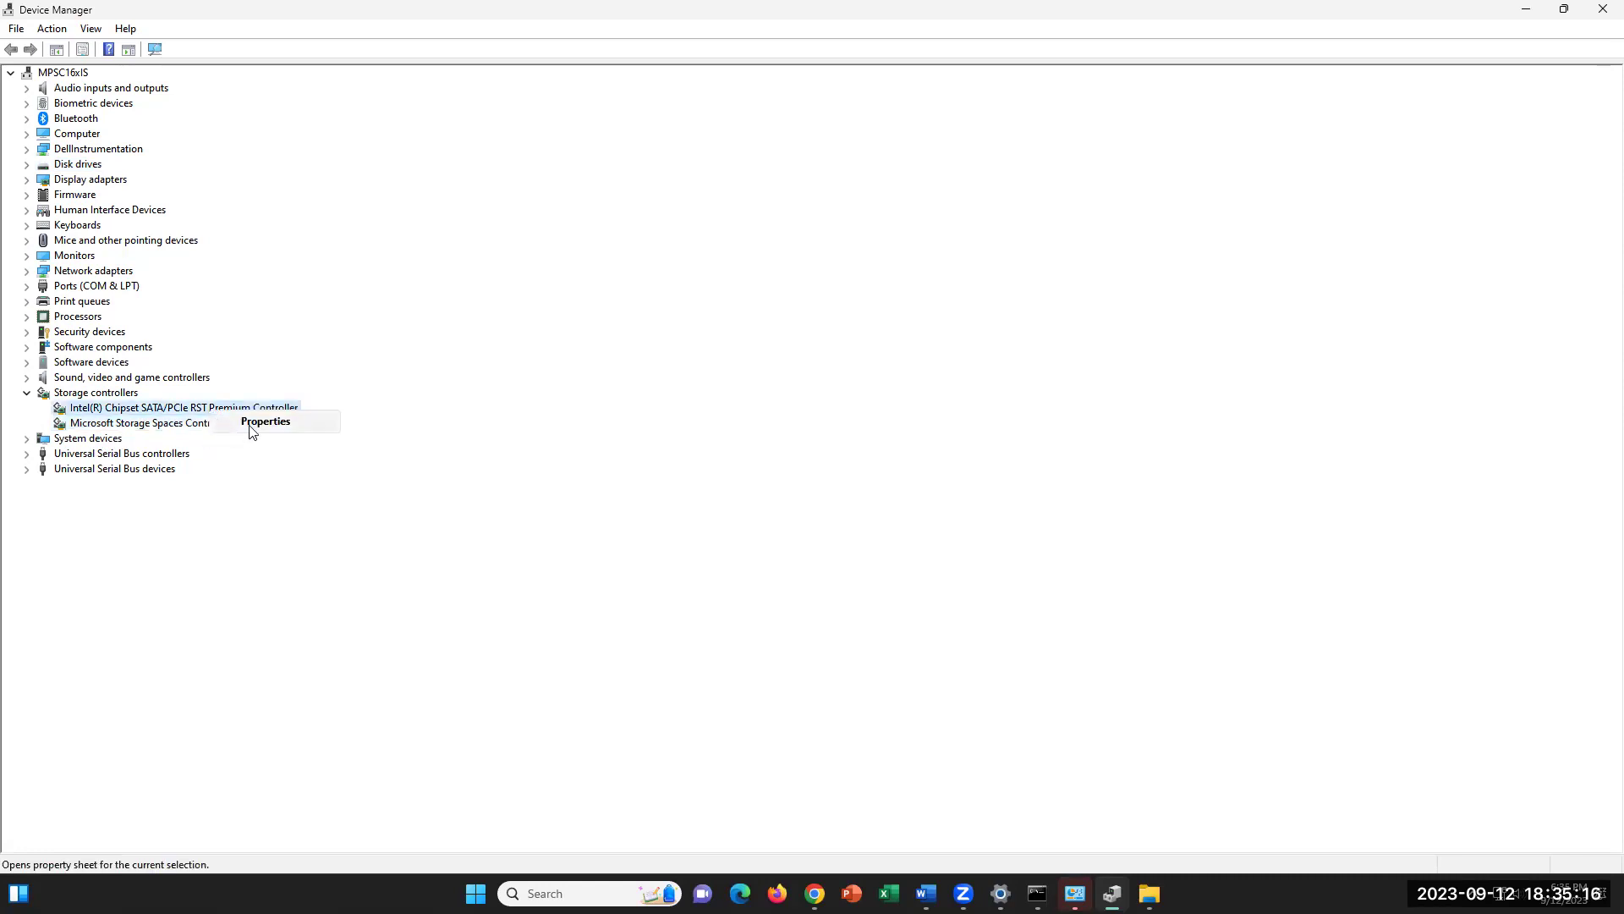
left_click(253, 423)
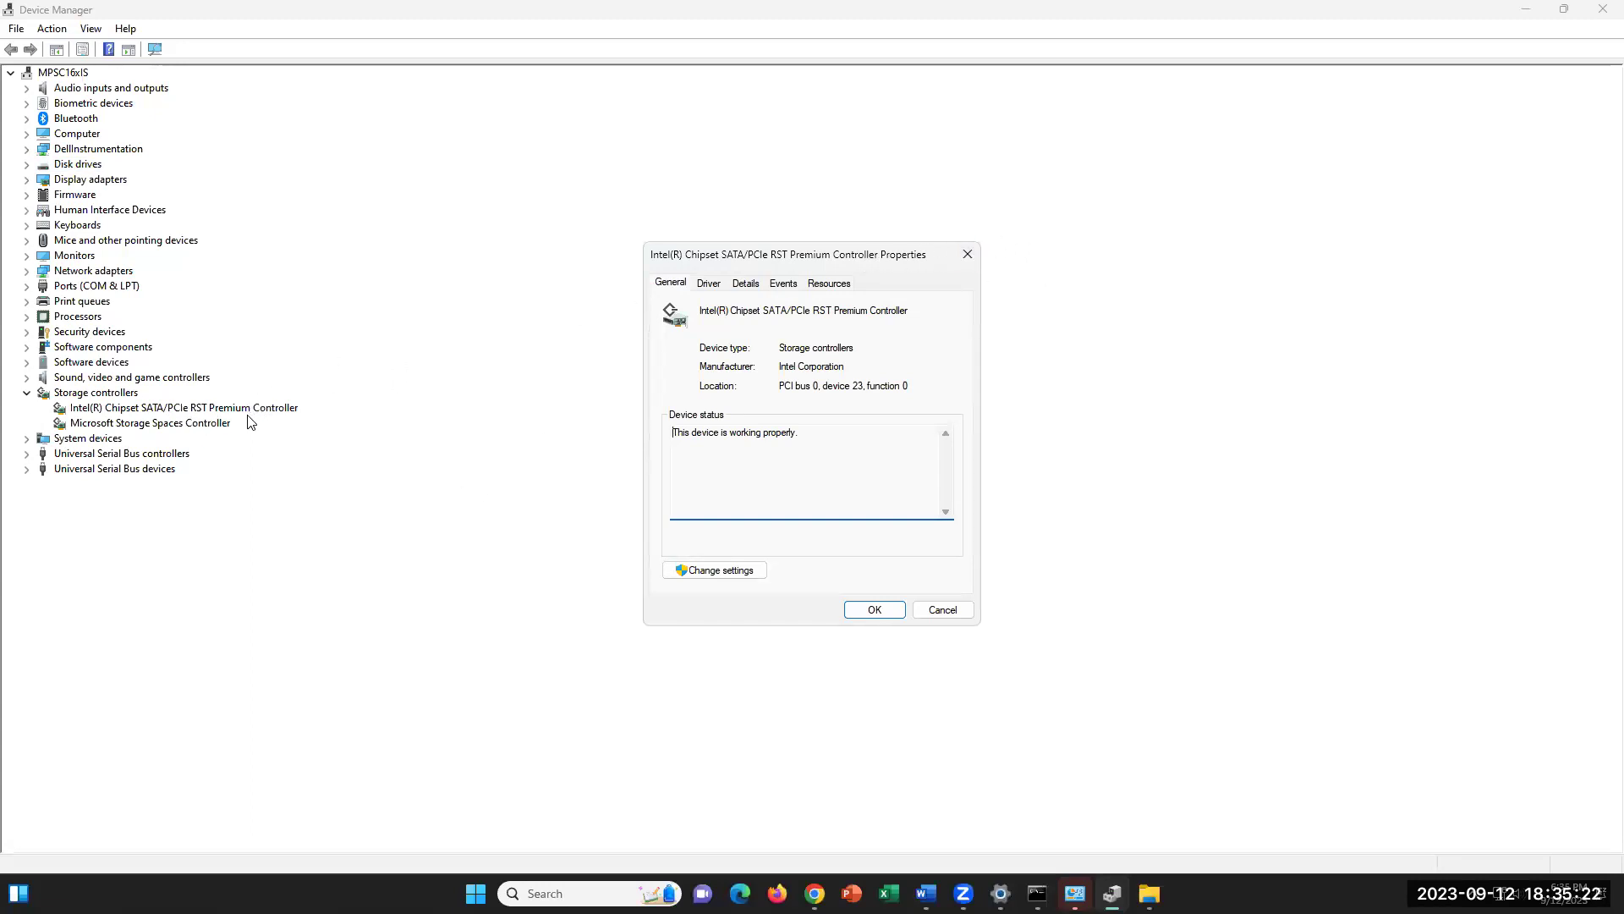
left_click(967, 253)
- Reopen the Intel SATA/PCIe controller's properties and review its driver, details and resource settings
right_click(298, 410)
left_click(341, 418)
left_click(712, 286)
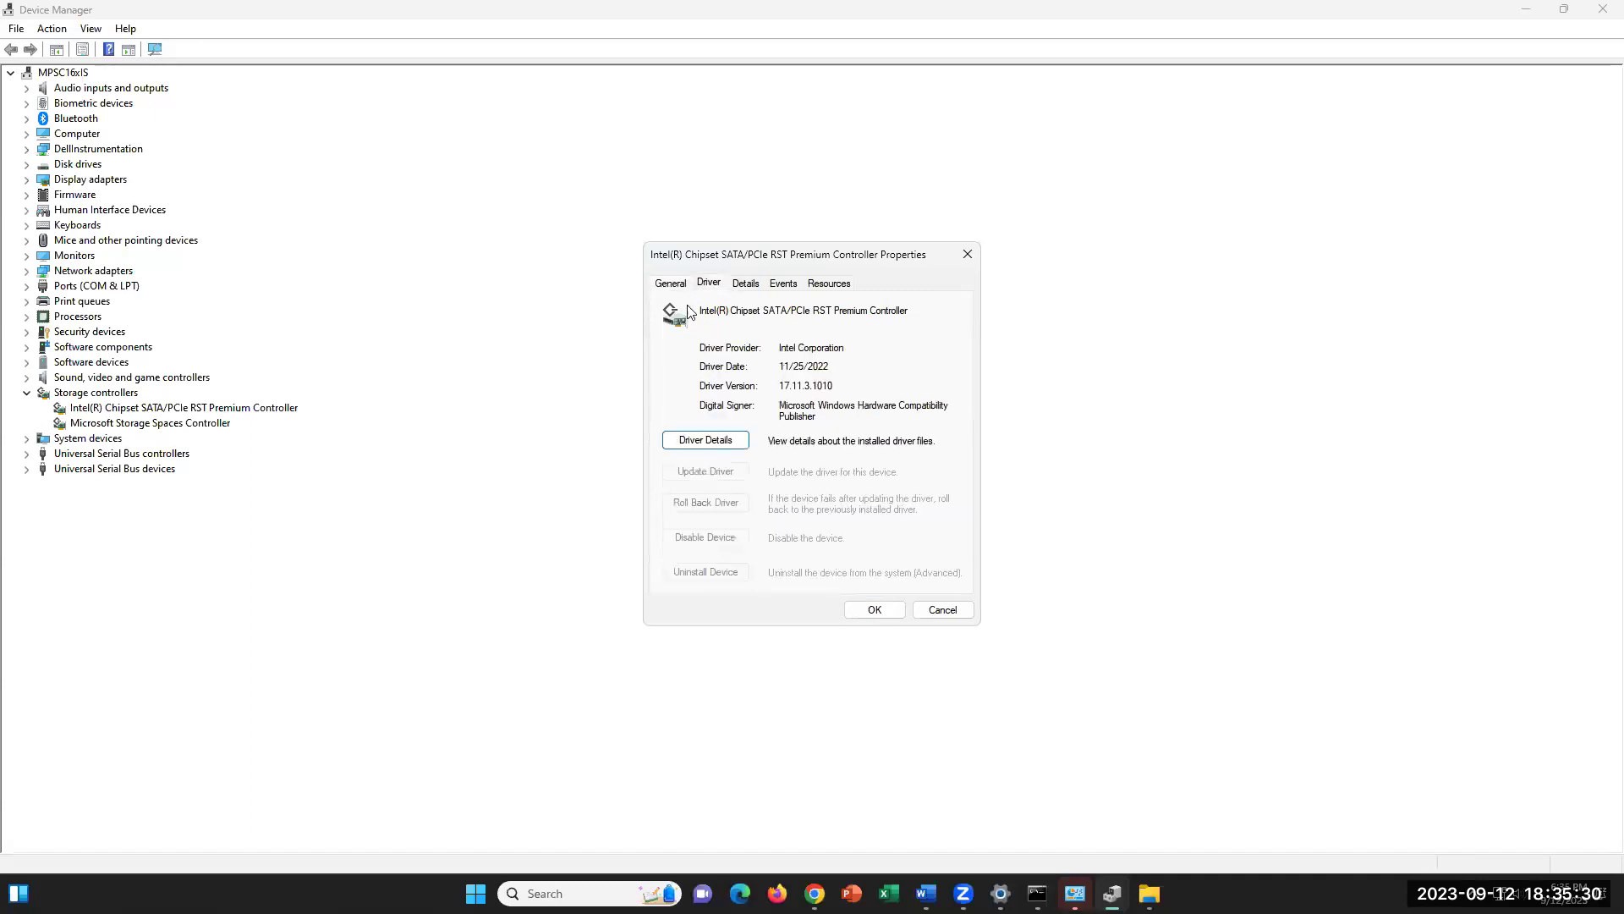
left_click(674, 285)
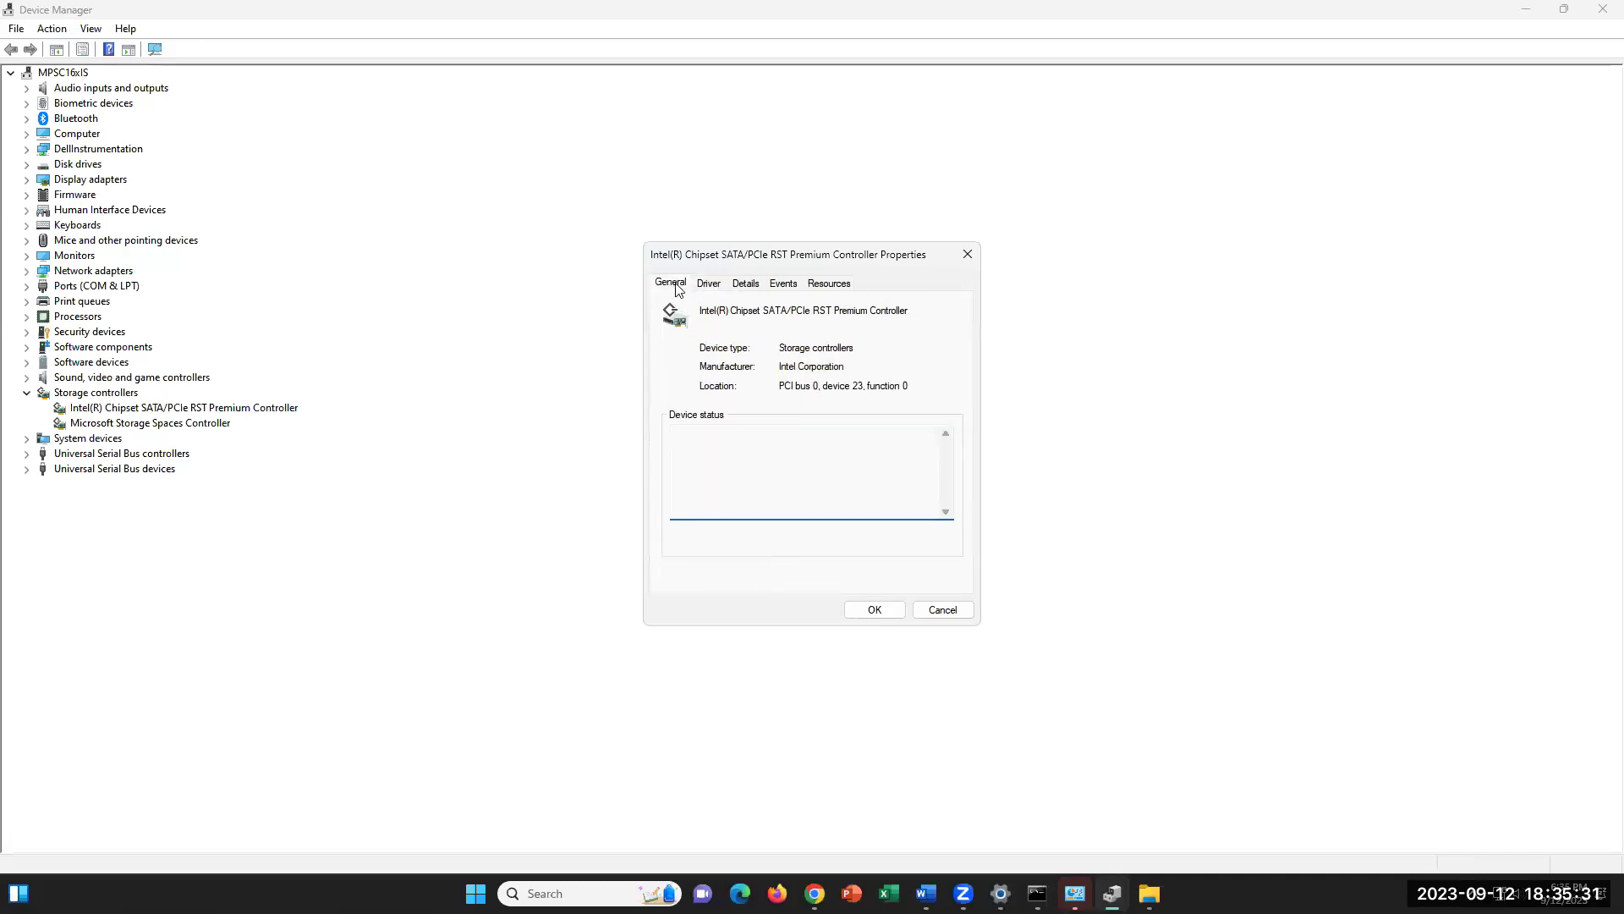
left_click(747, 286)
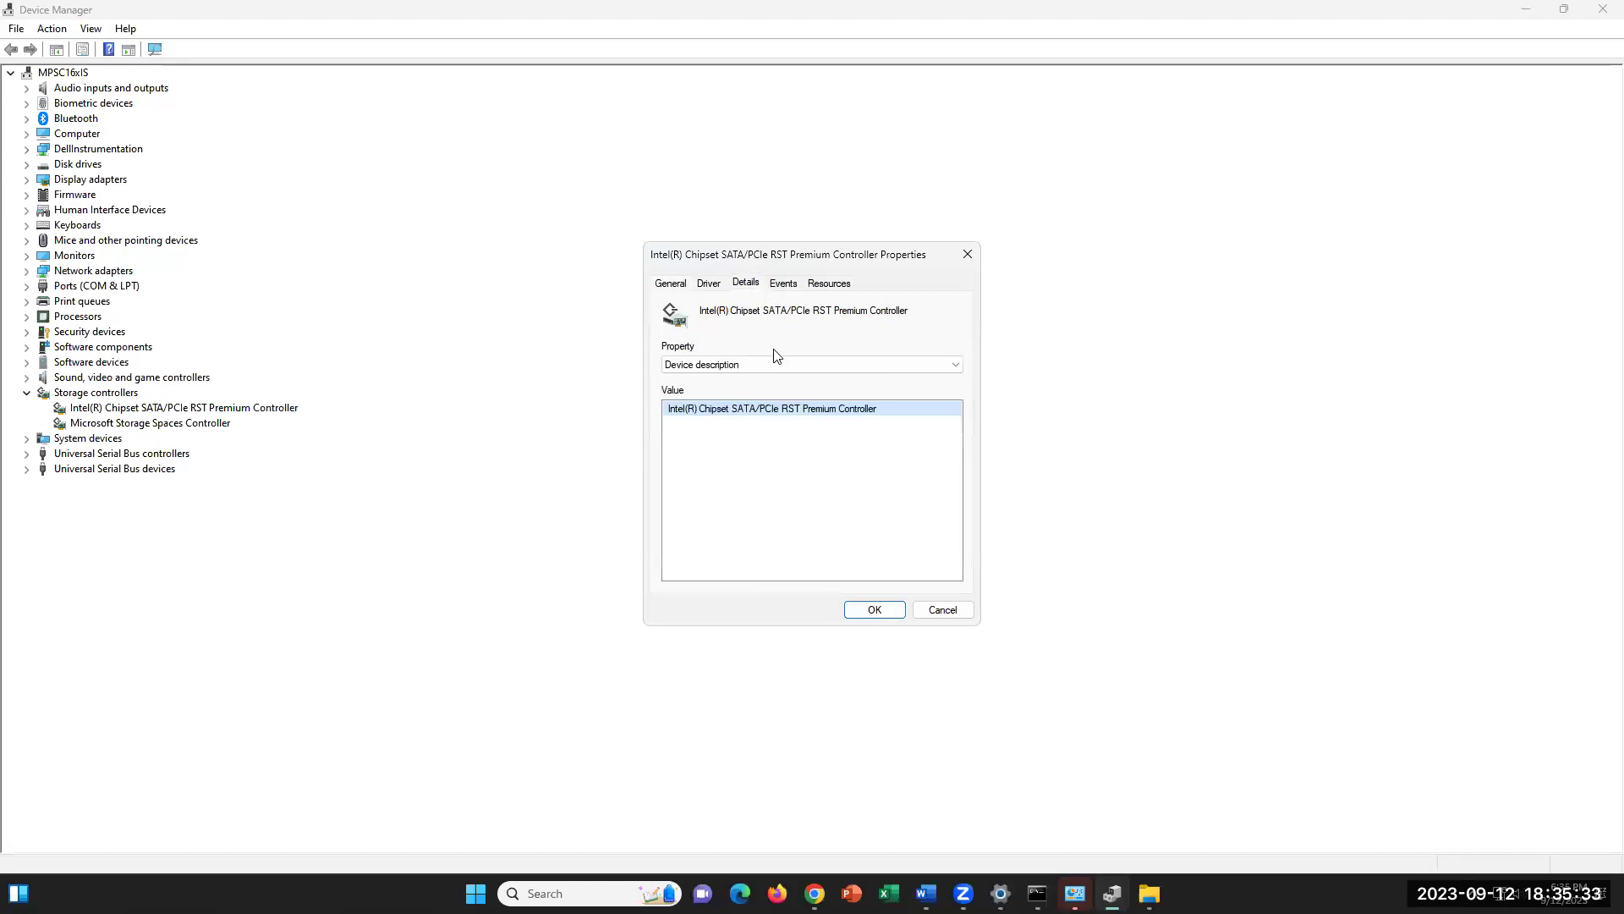
left_click(828, 286)
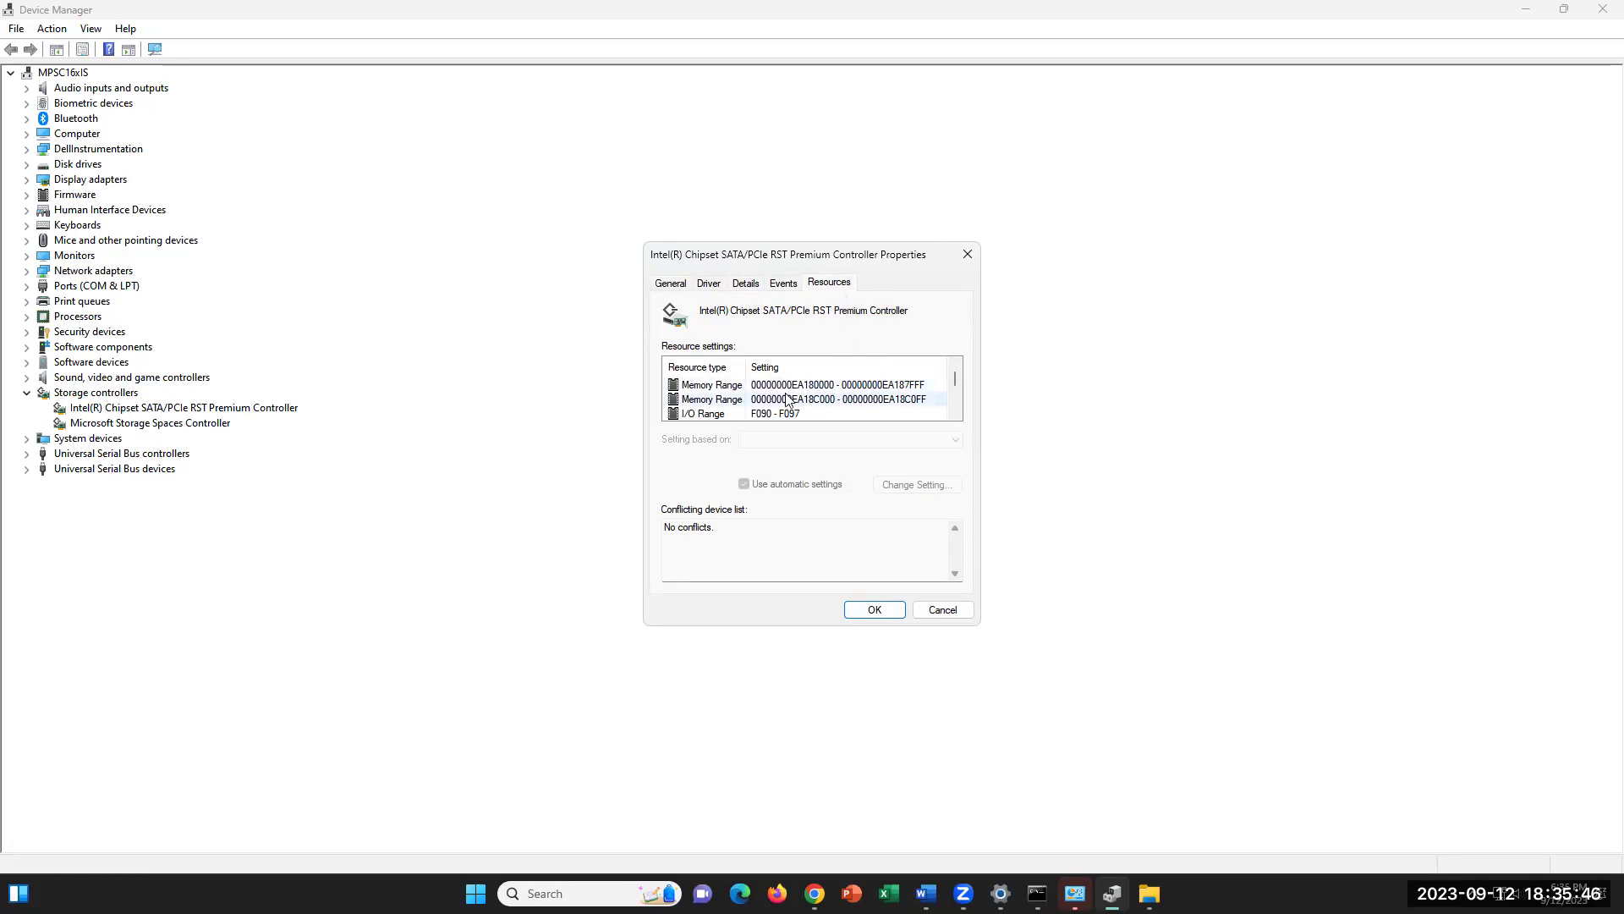
scroll(787, 398, "down", 1)
scroll(789, 391, "up", 1)
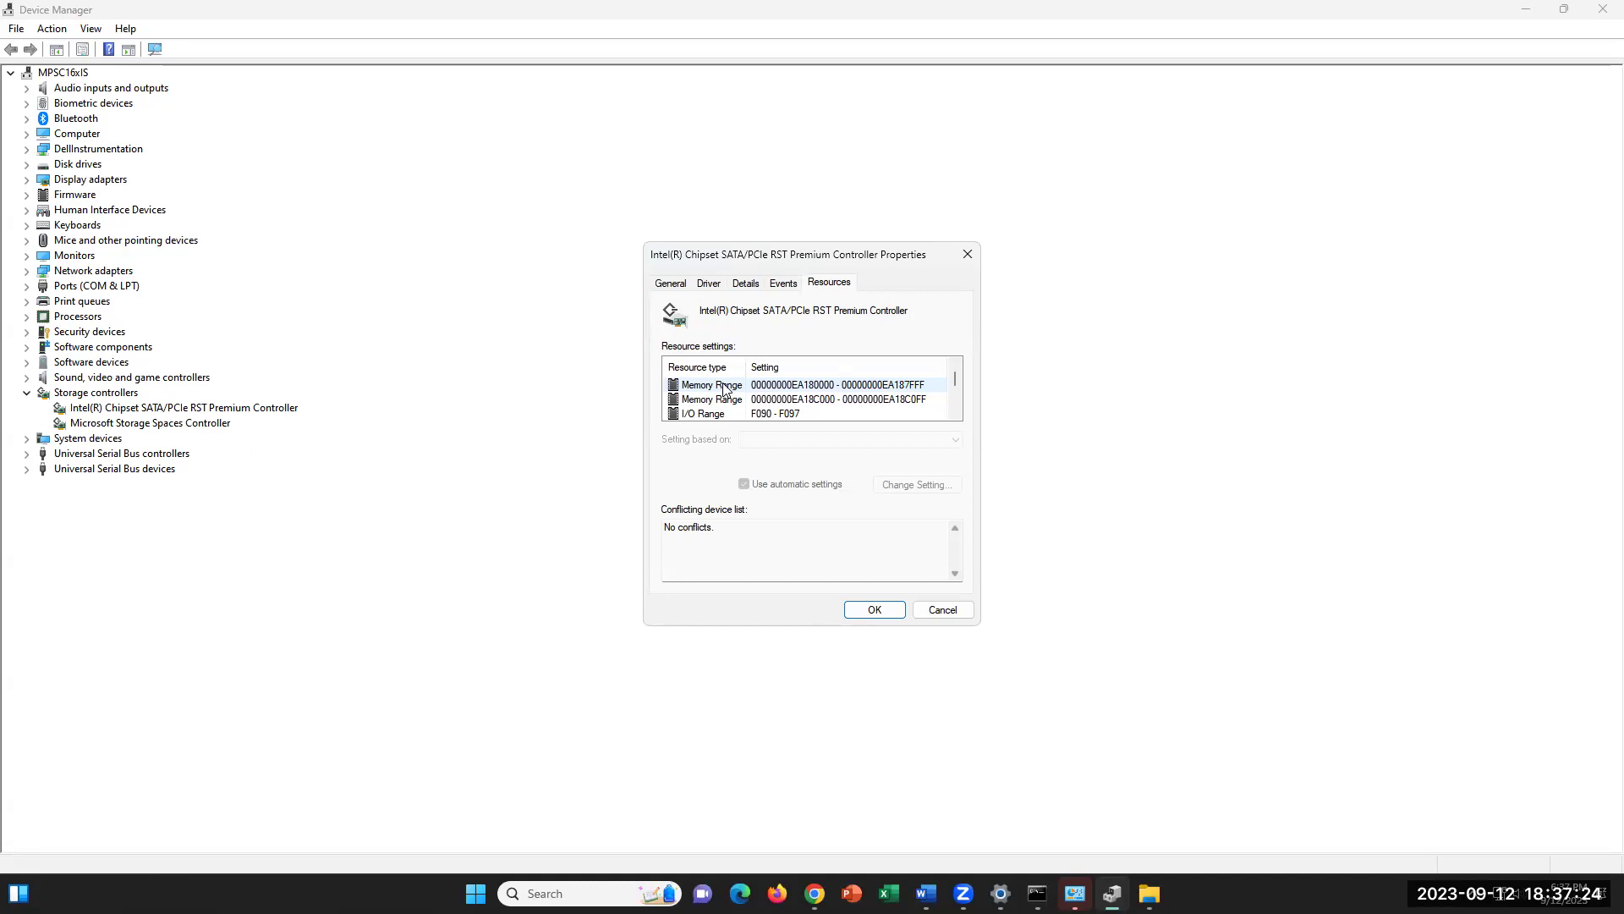
- Examine the Intel controller's I/O ranges and conflicting device list, and close its properties
left_click(726, 411)
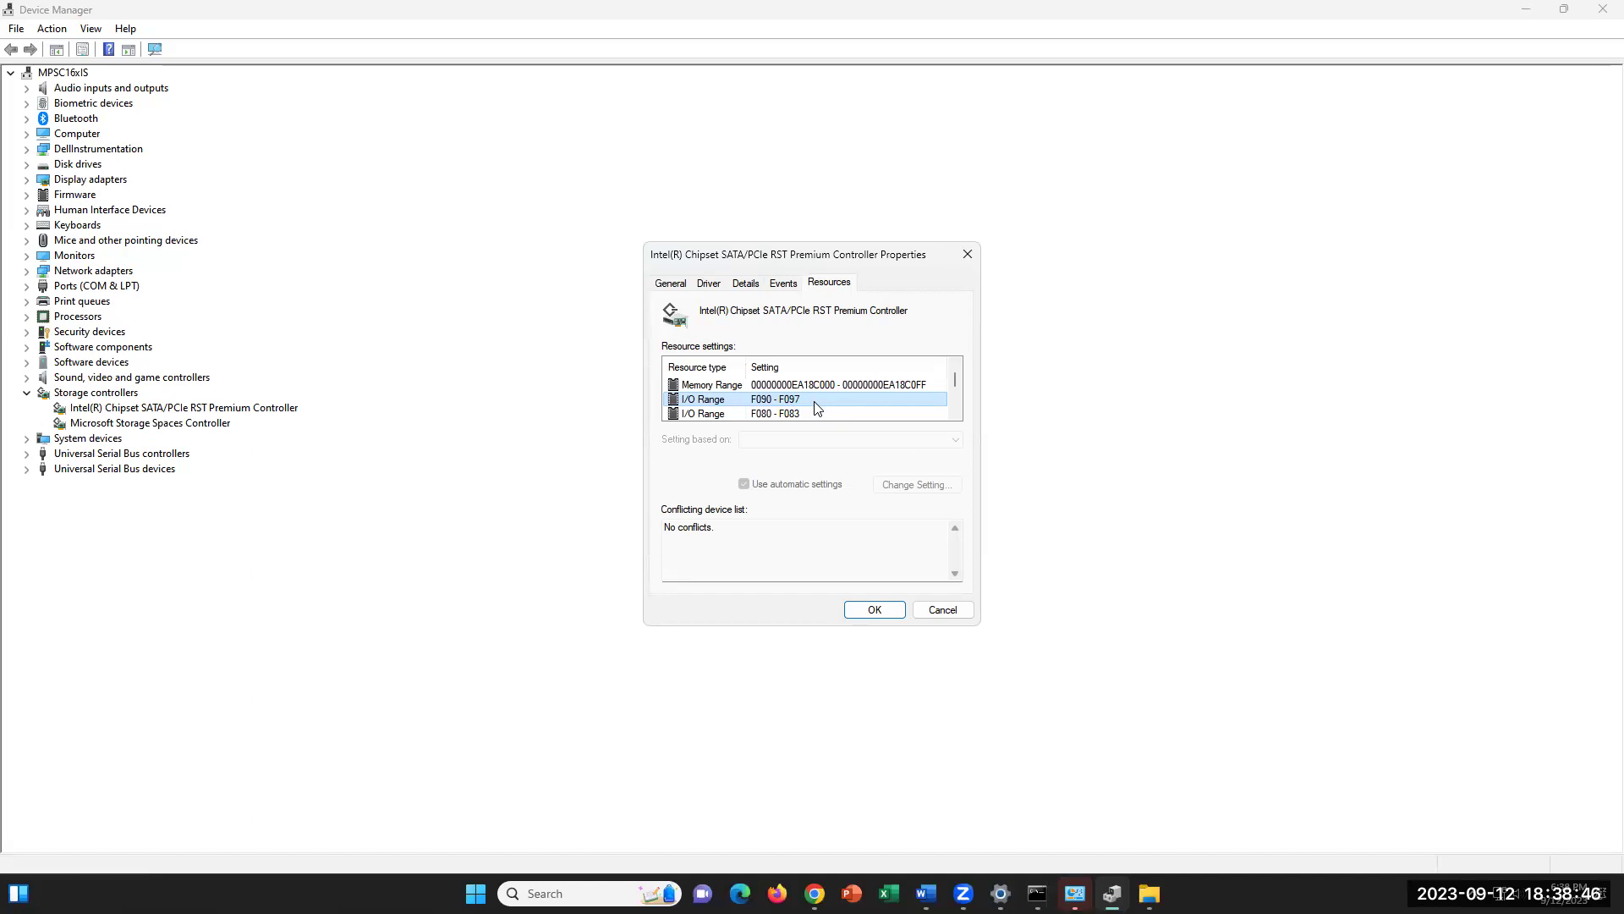
left_click(715, 530)
left_click_drag(716, 531, 651, 521)
left_click(732, 399)
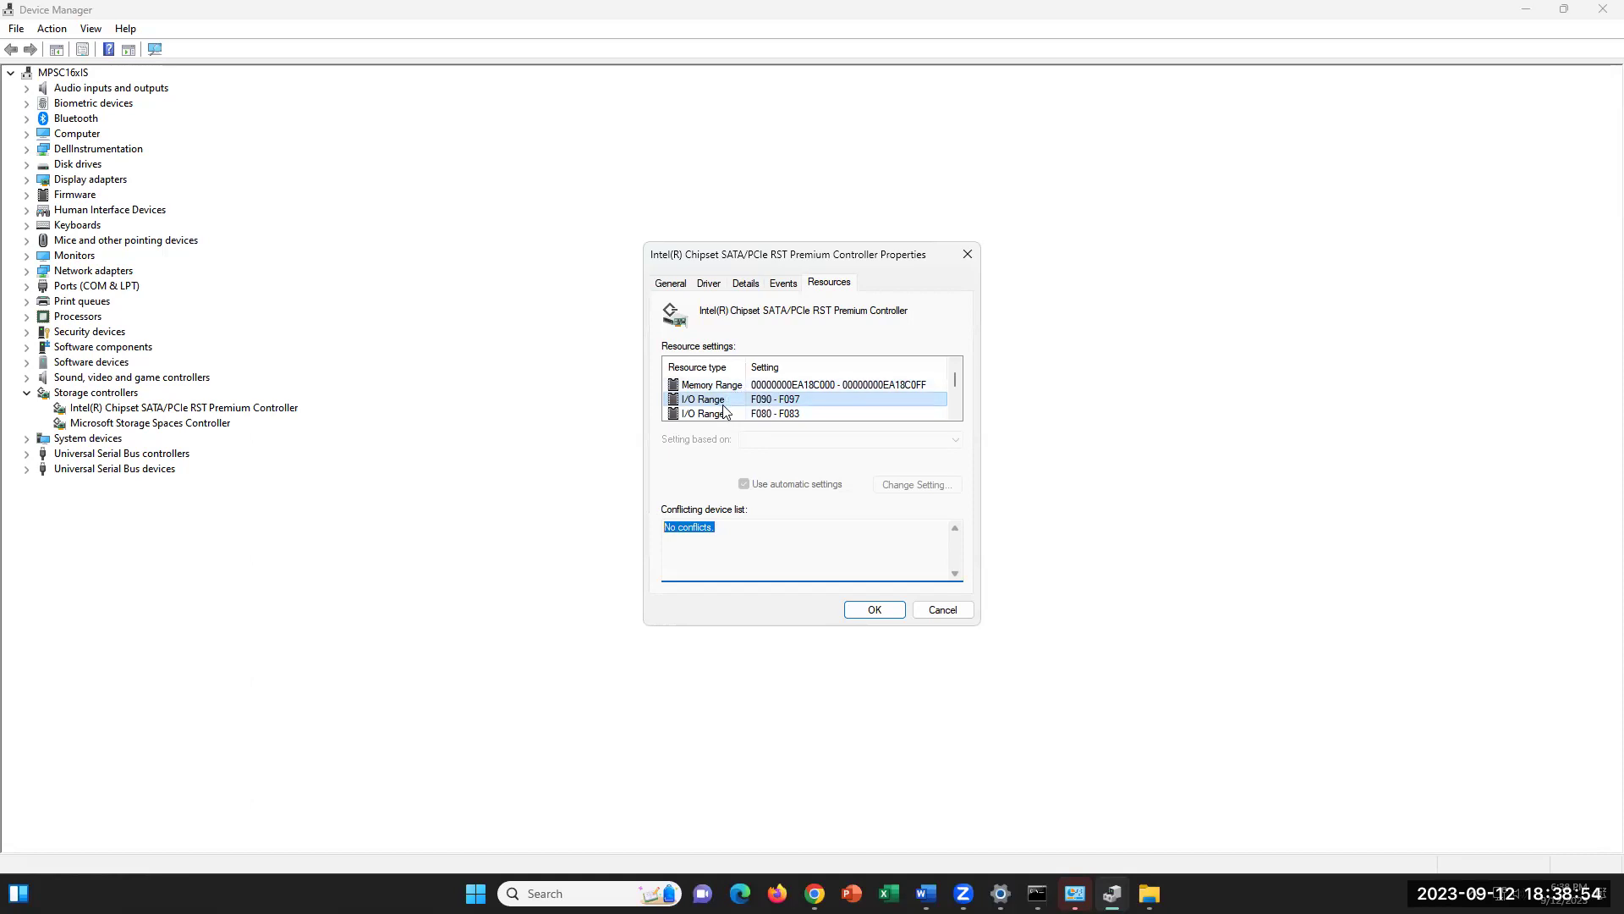
left_click(754, 414)
left_click(753, 404)
key("Tab")
left_click(721, 401)
key("Tab")
left_click(968, 253)
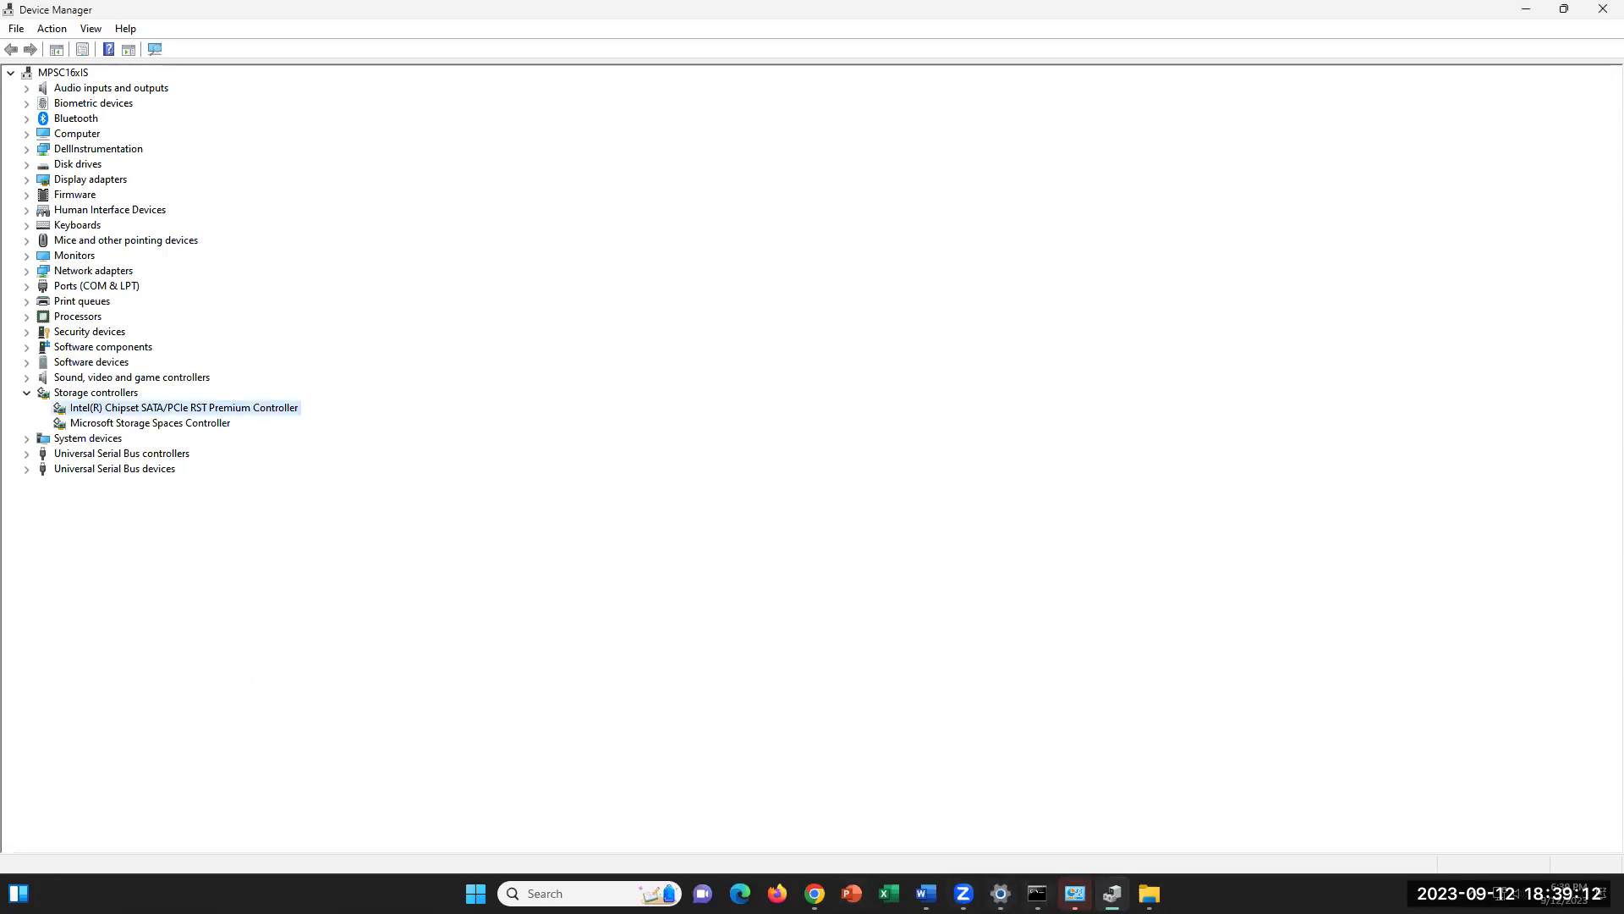
- Switch to the Word document and read question 11A and item 12 about display adapters
key("alt+Tab")
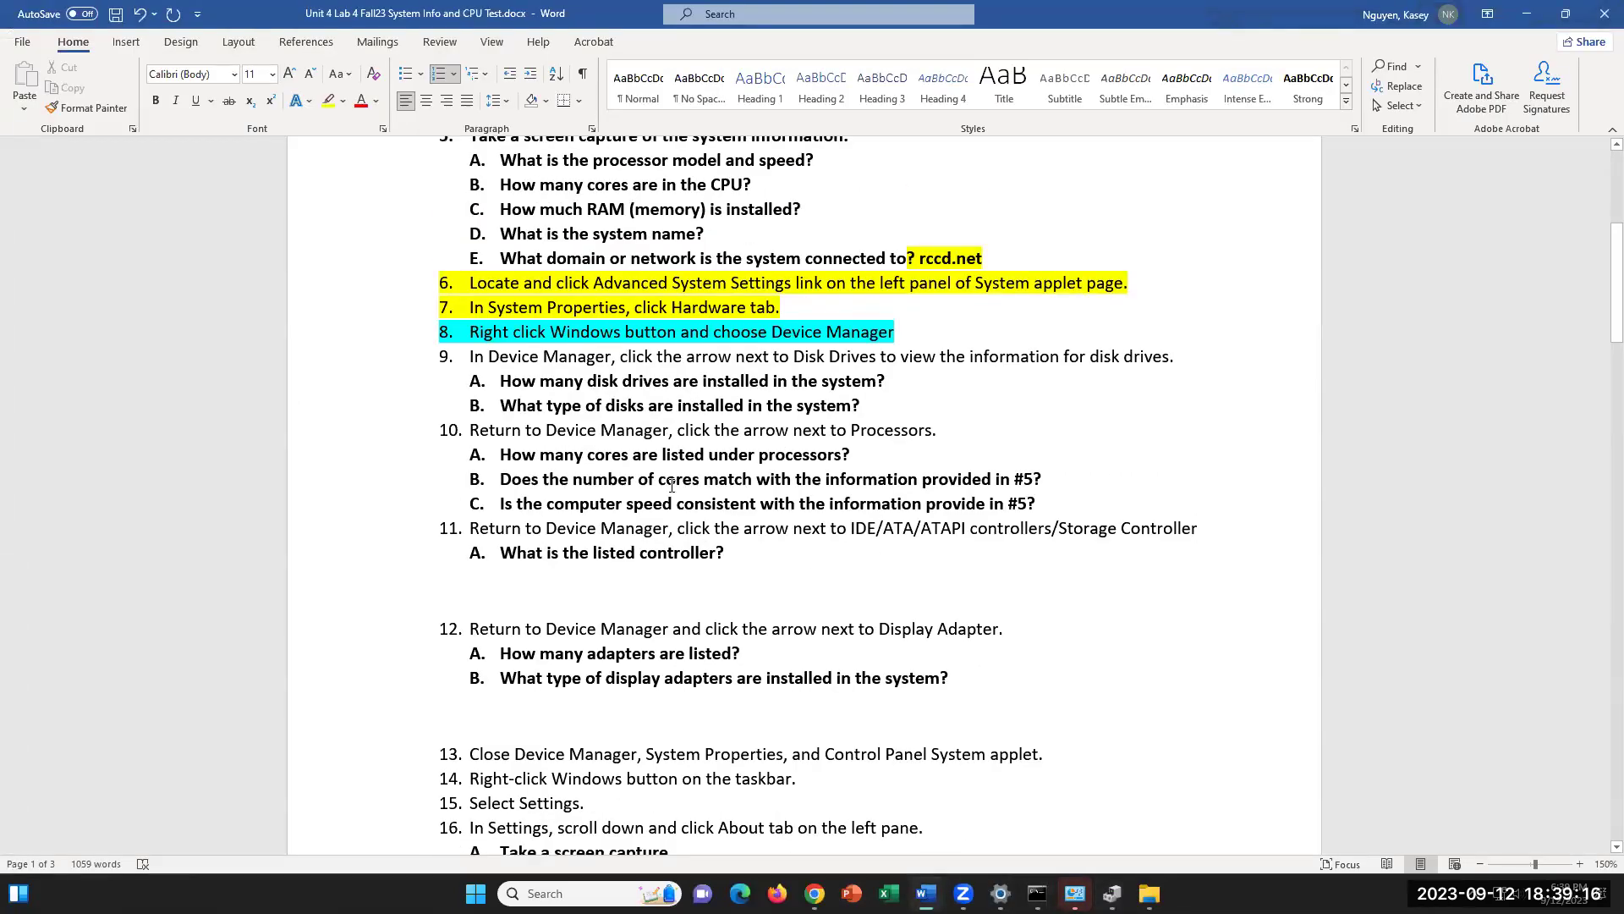
left_click(753, 544)
scroll(931, 690, "down", 1)
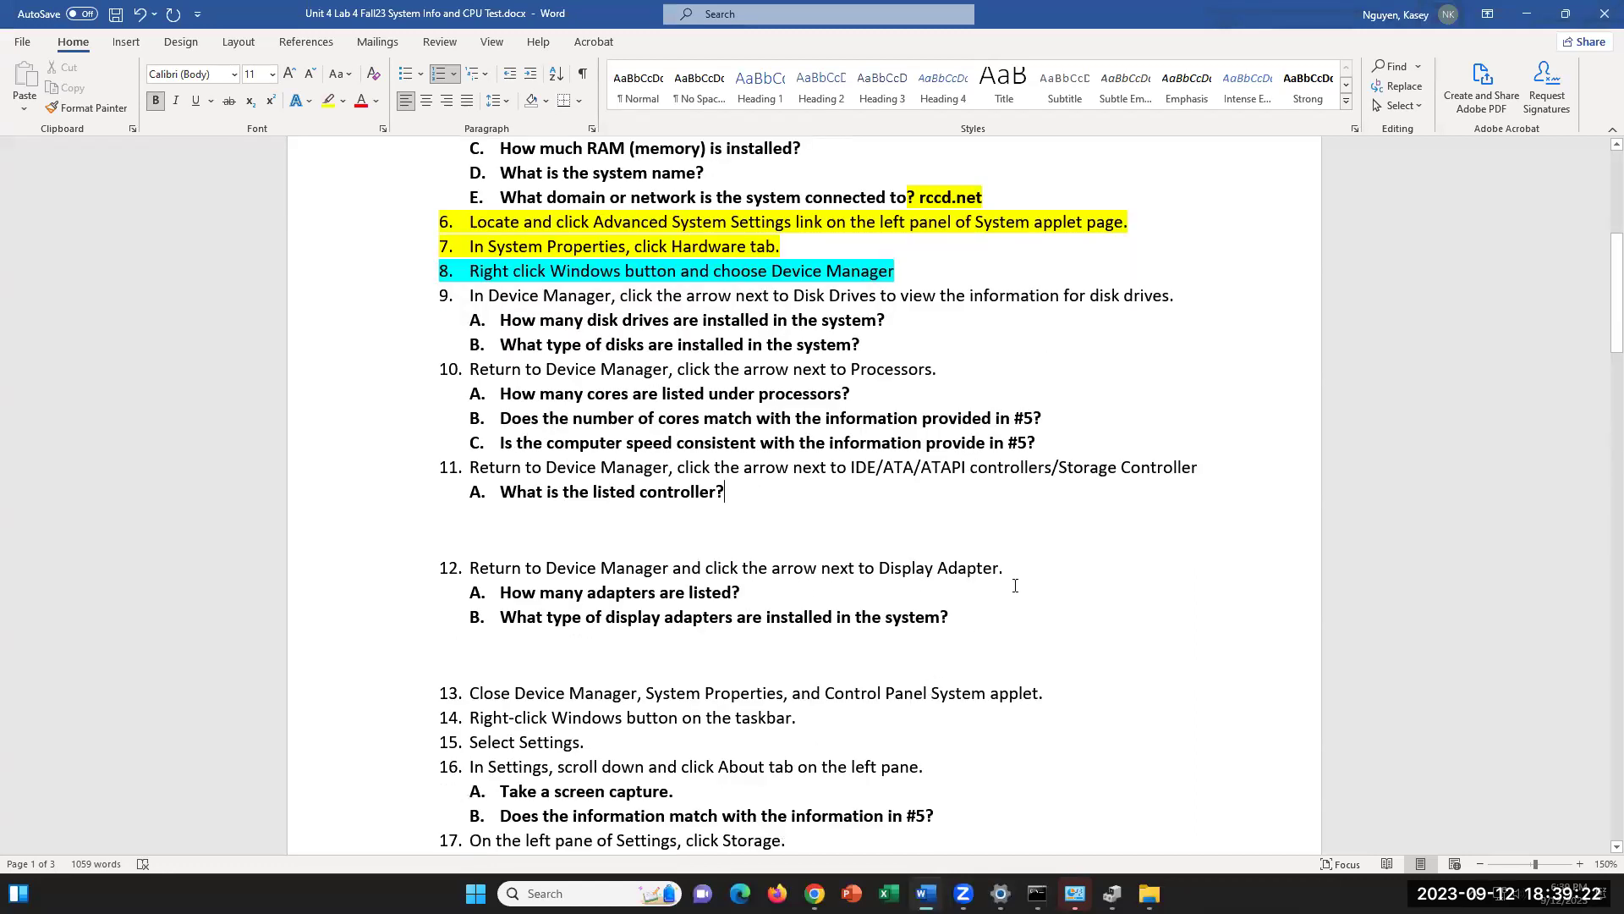
left_click(1006, 568)
- Return to Device Manager, collapse Storage controllers and expand Display adapters
key("alt+Tab")
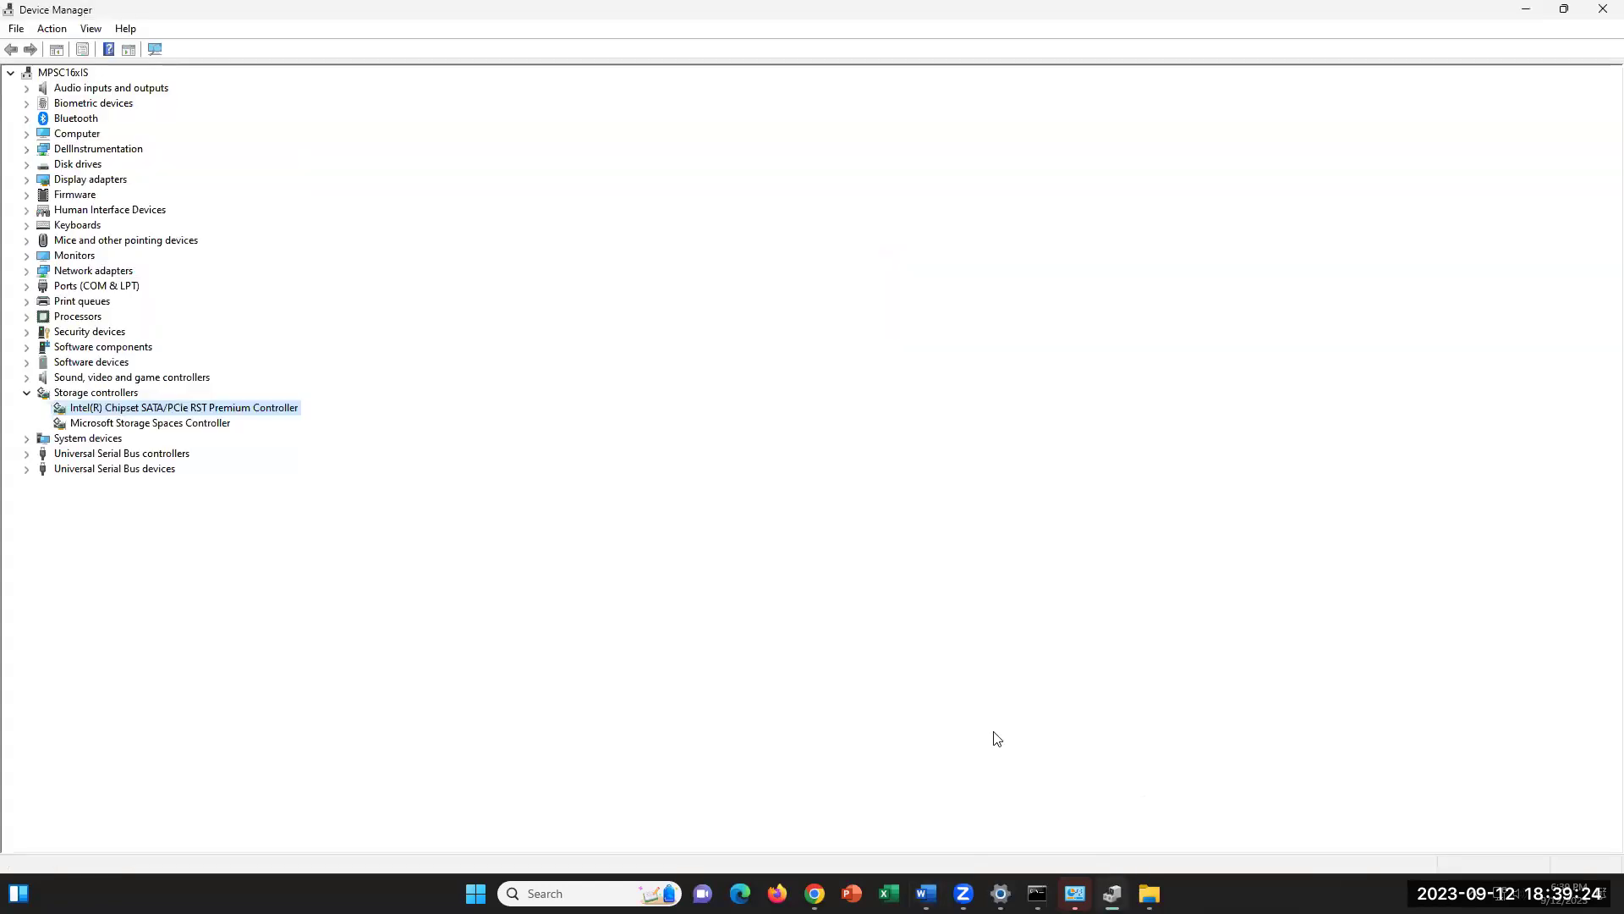
left_click(27, 393)
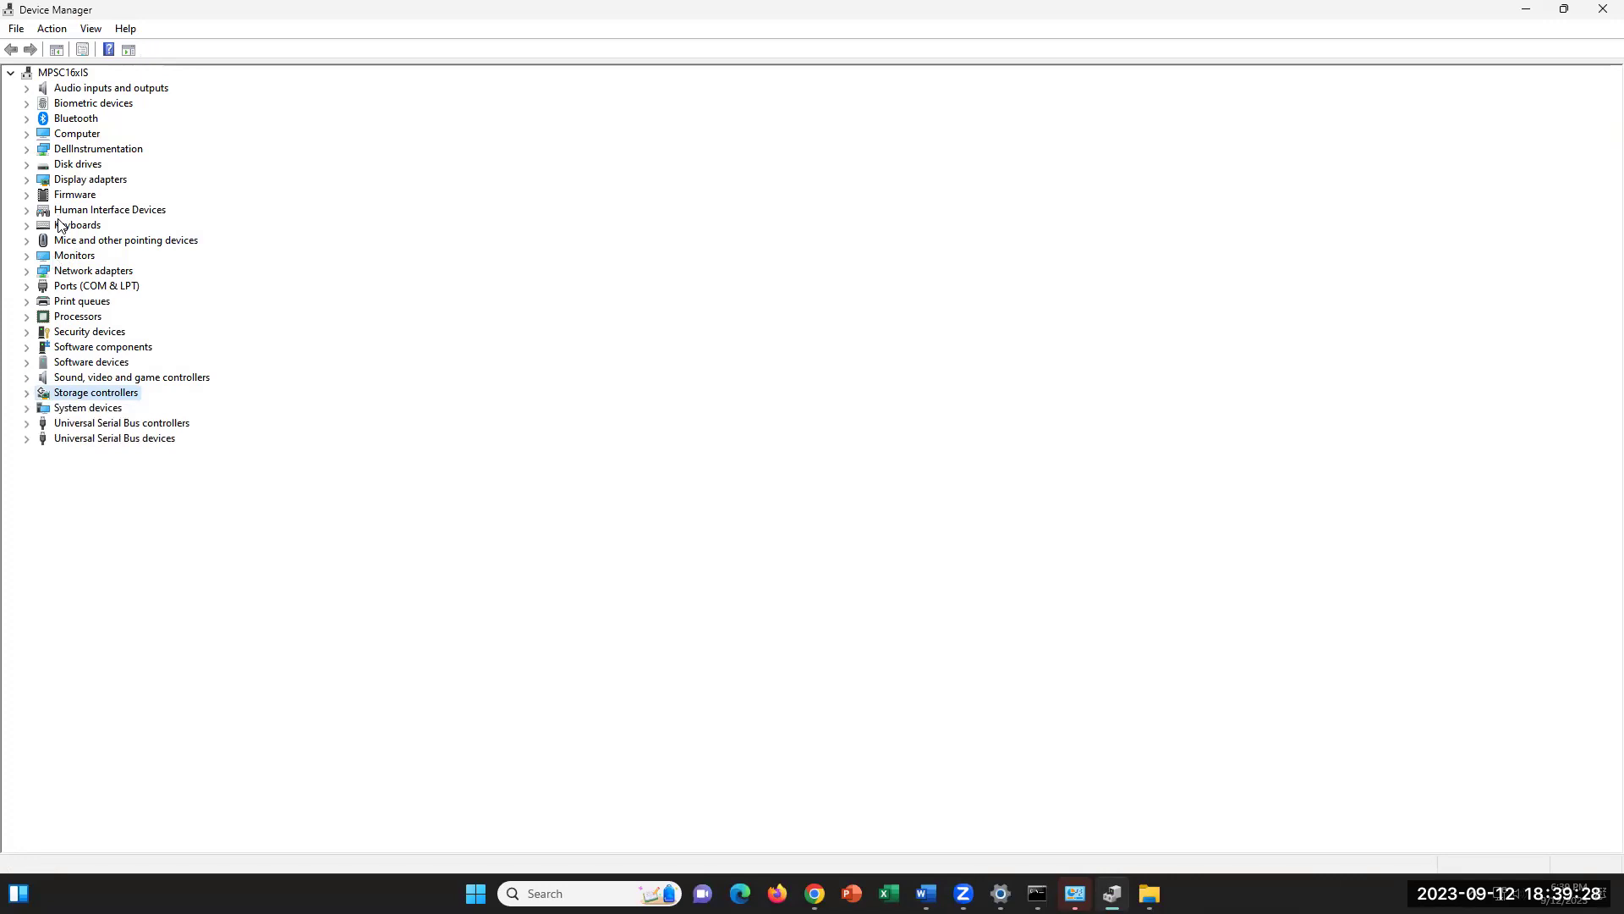
left_click(27, 179)
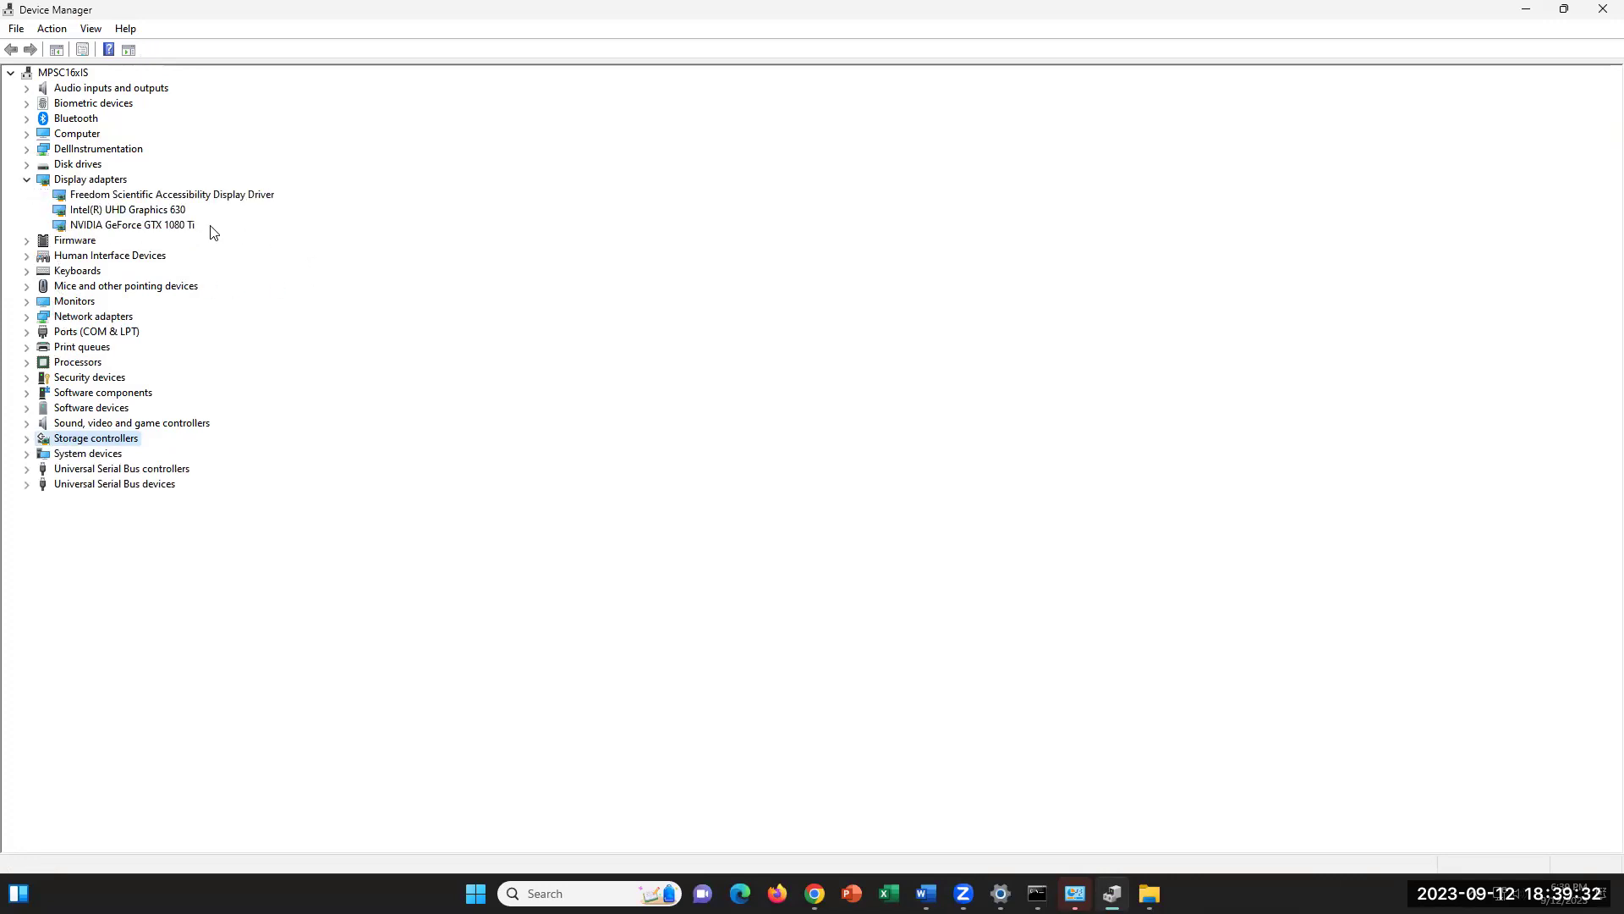
- Examine the Freedom Scientific, Intel(R) UHD Graphics 630 and NVIDIA GeForce GTX 1080 Ti entries among the display adapters
left_click(165, 227)
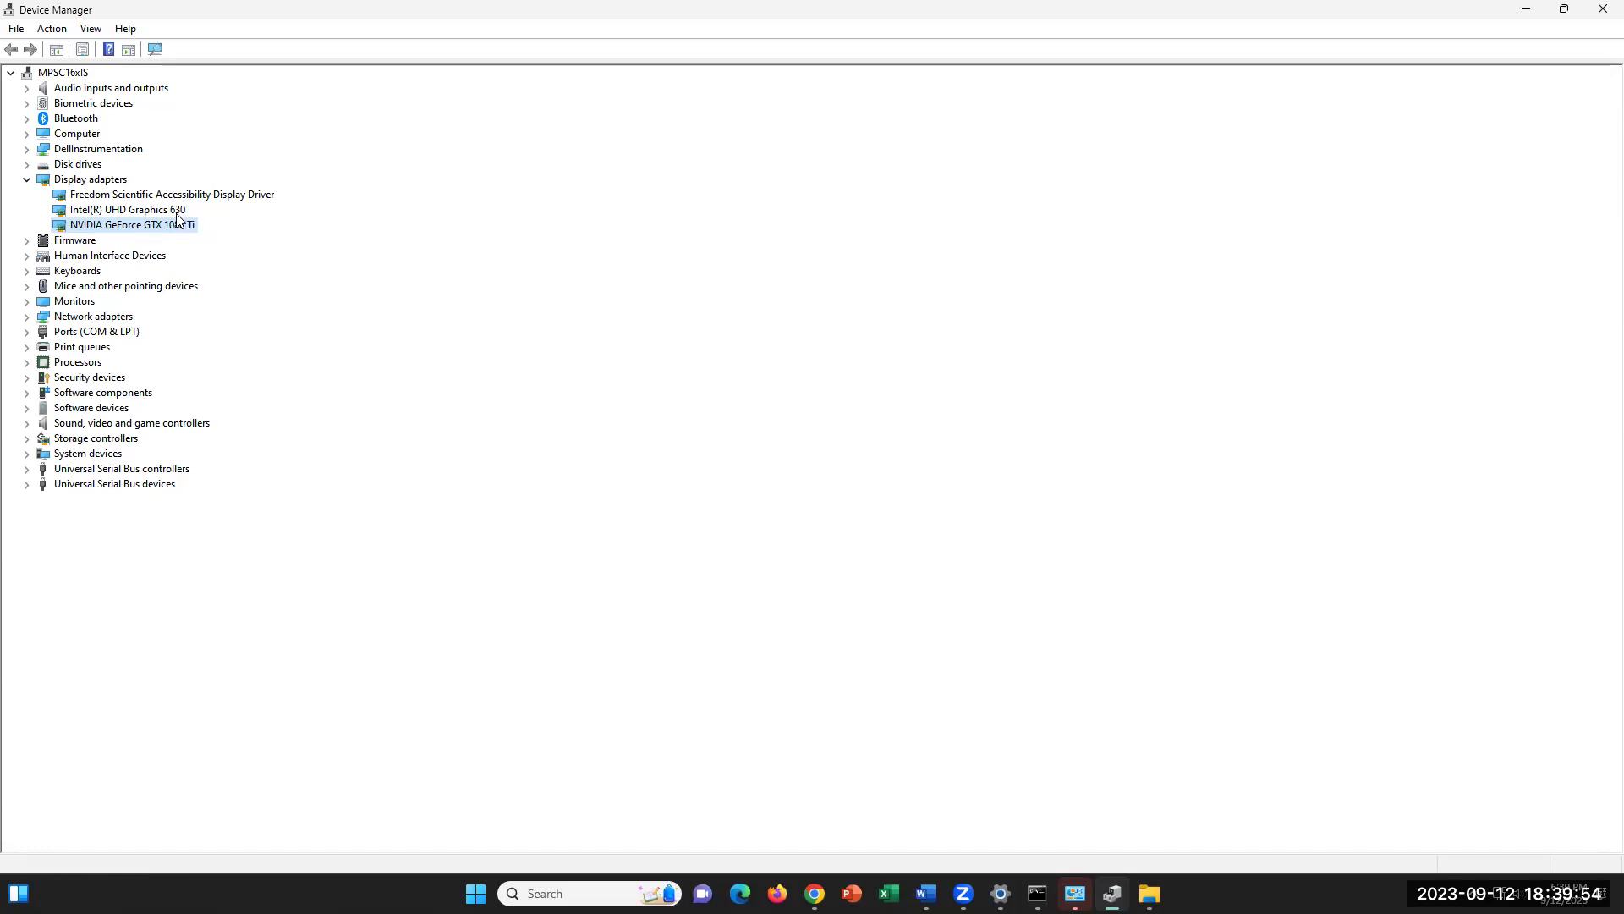
left_click(131, 211)
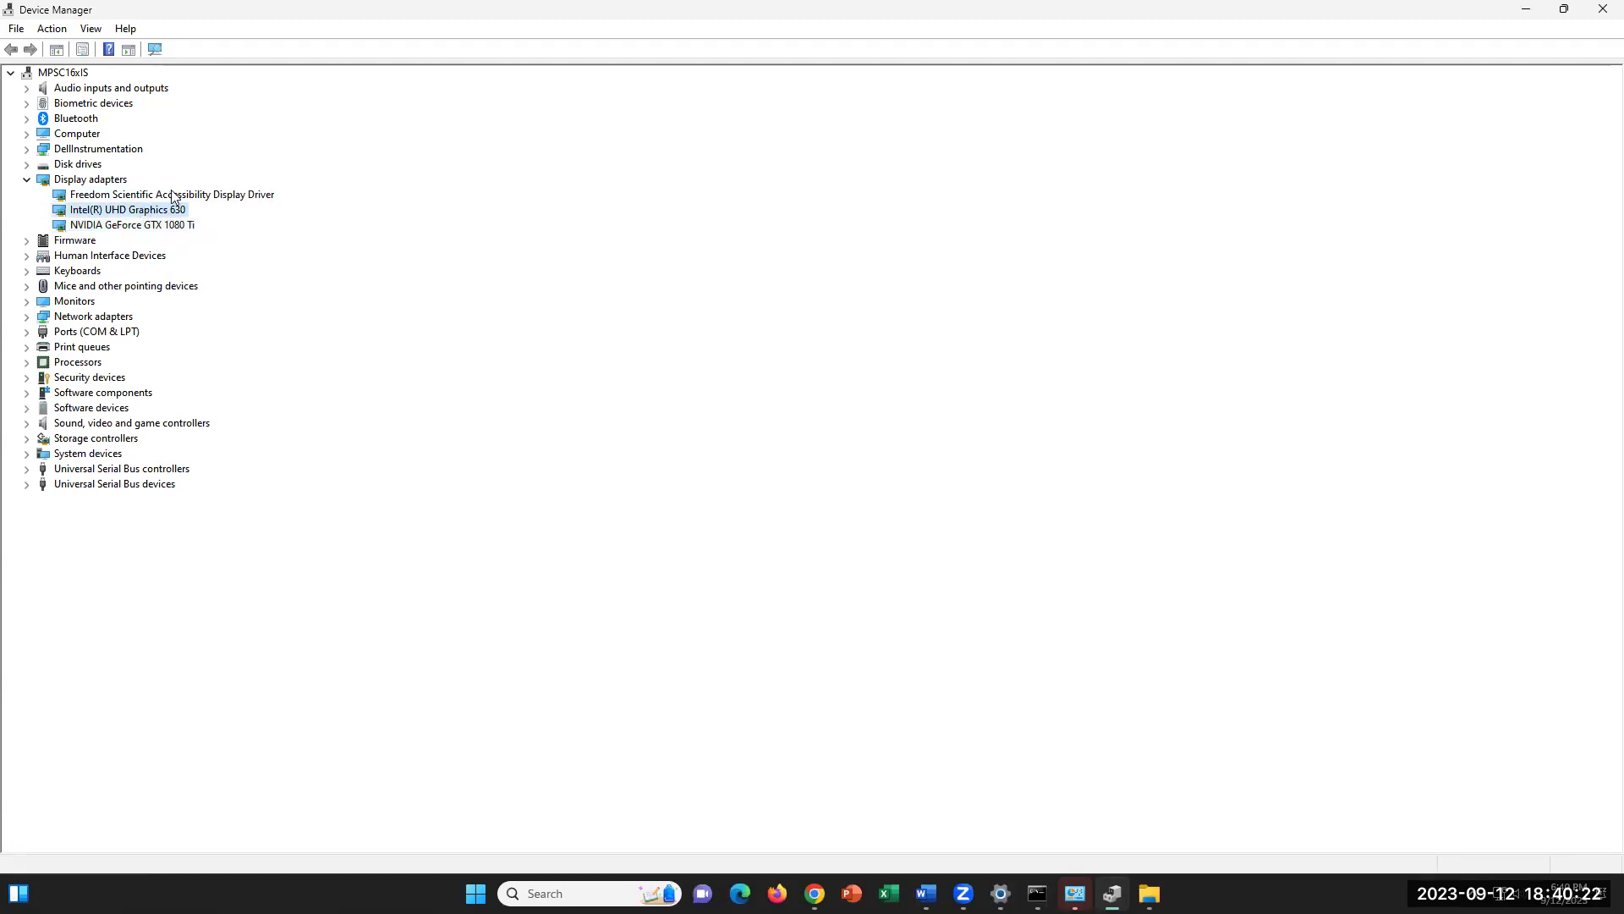
left_click(173, 196)
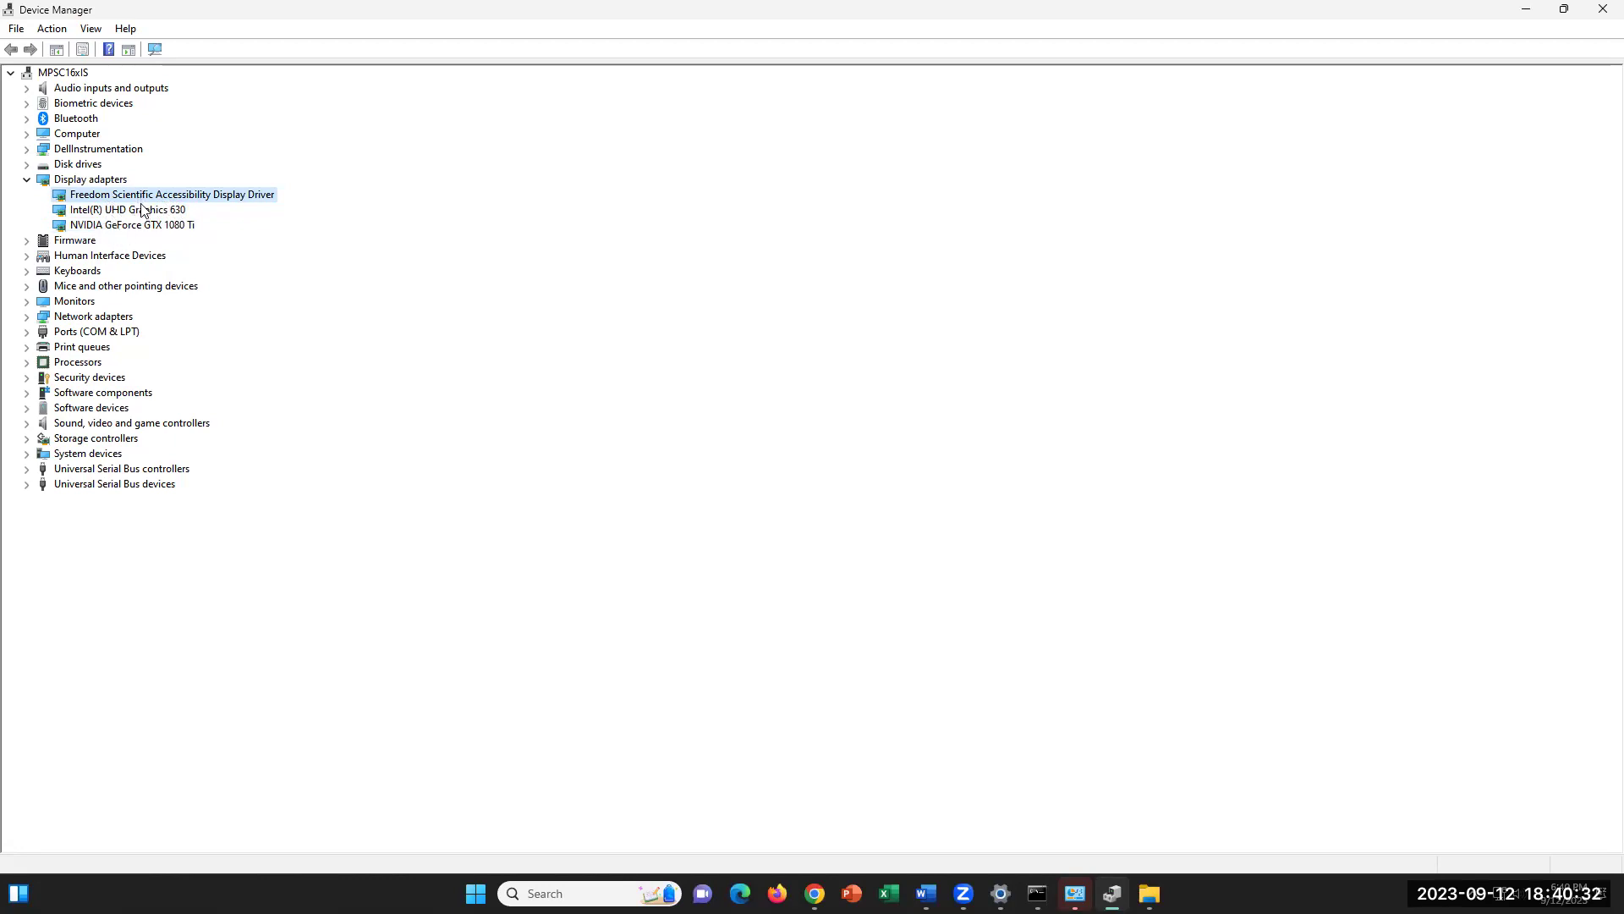
left_click(142, 210)
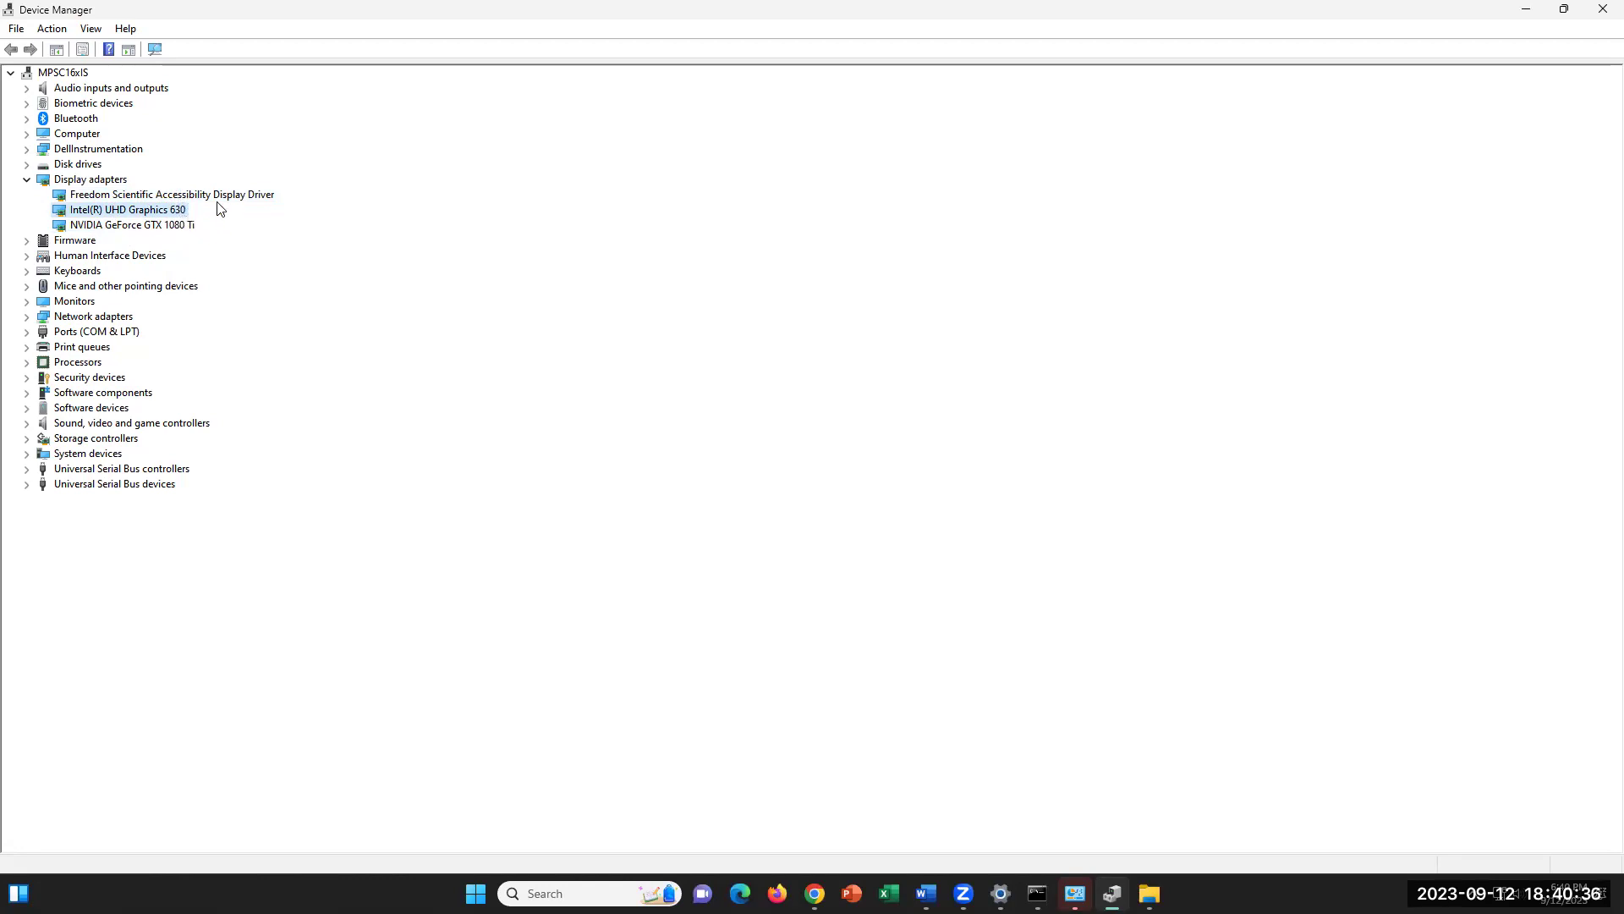
left_click(178, 227)
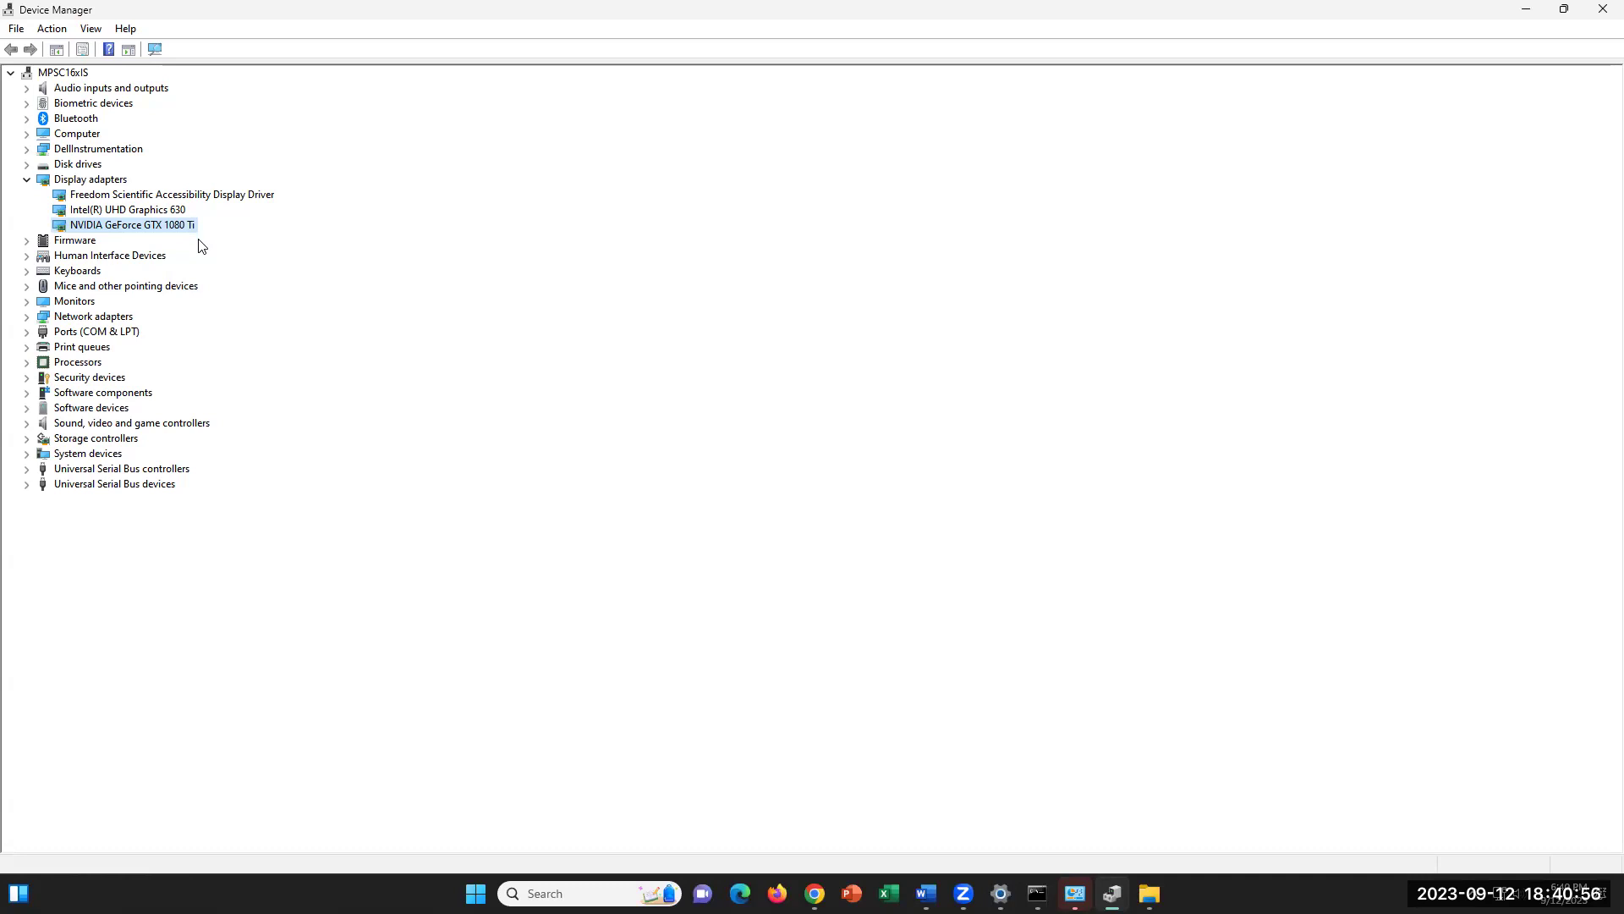
left_click(157, 212)
key("Up")
key("Down")
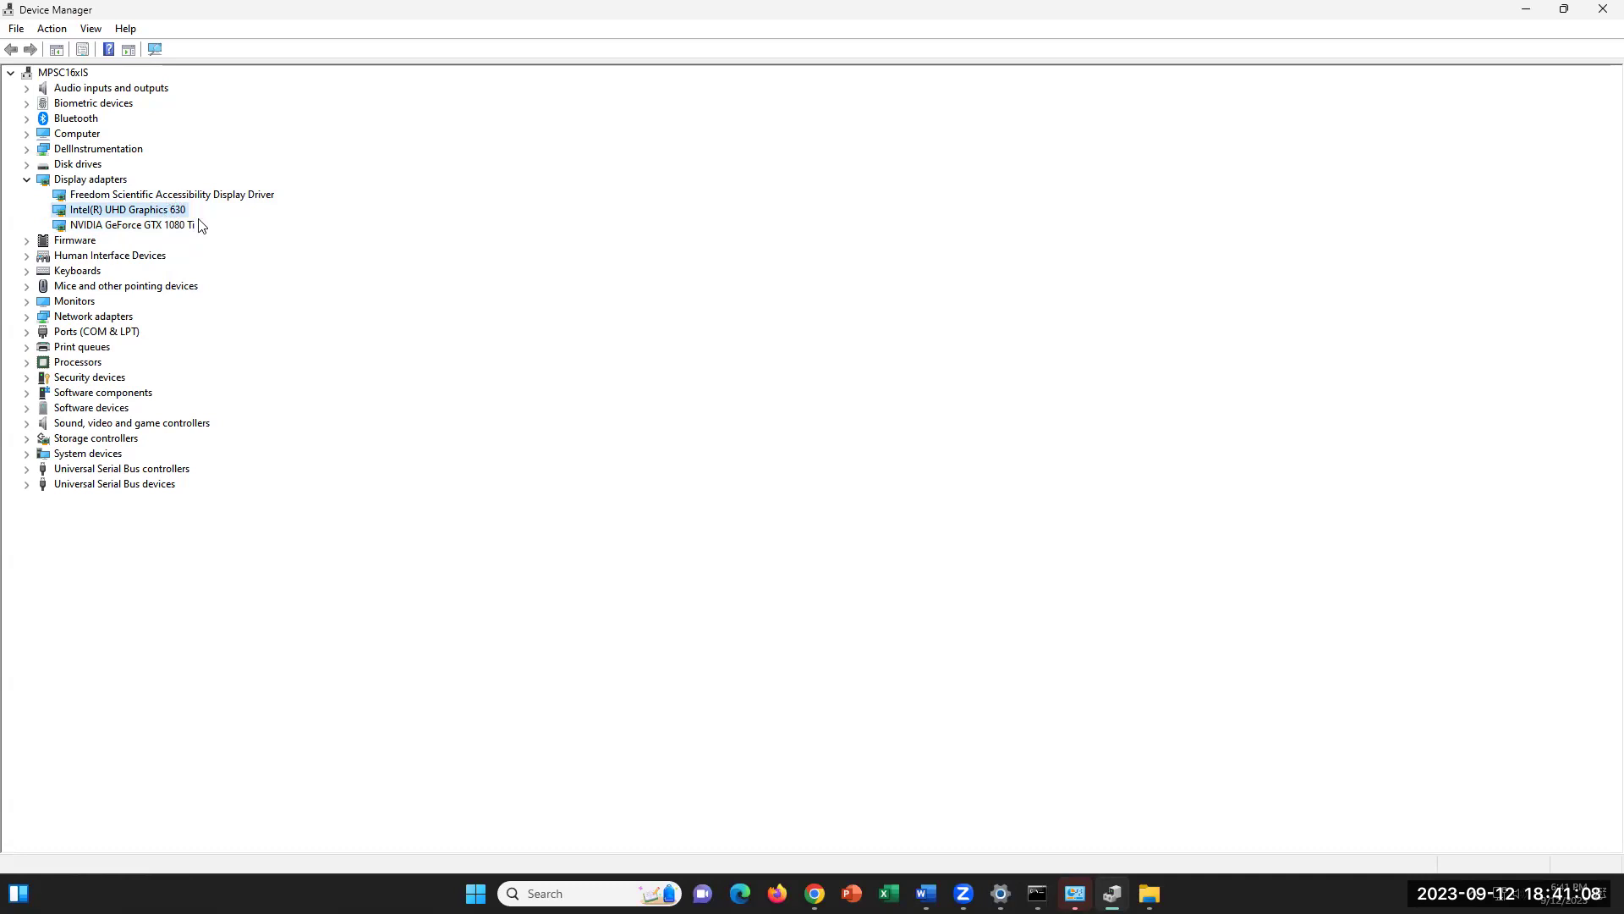
left_click(188, 226)
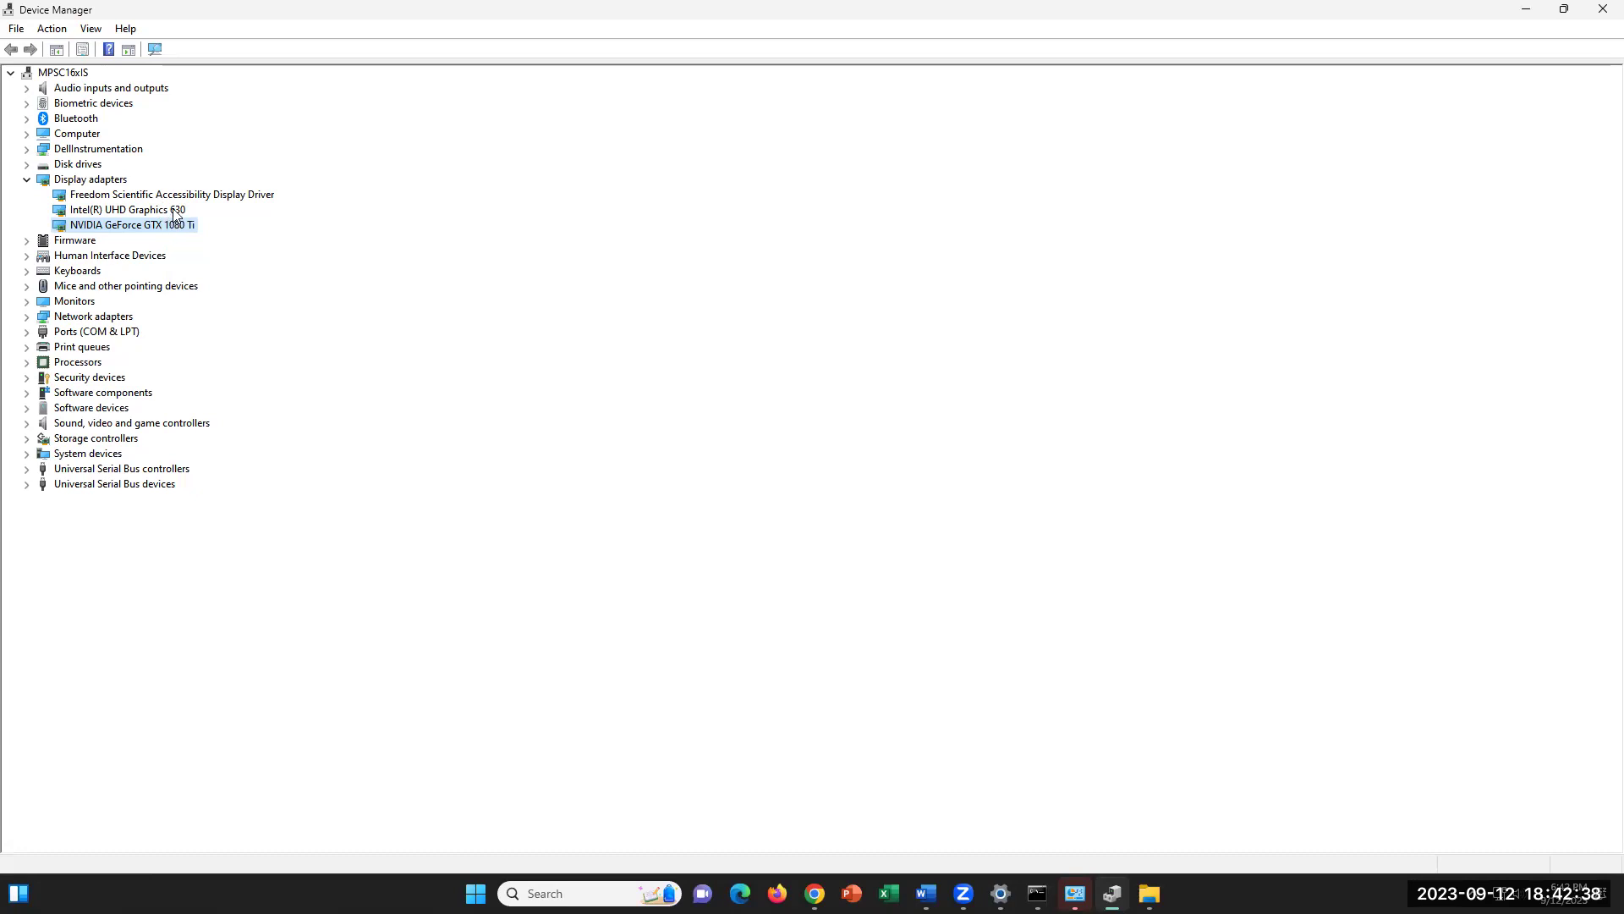
- View the general properties of Intel(R) UHD Graphics 630 and check which device actions are available for it
right_click(173, 211)
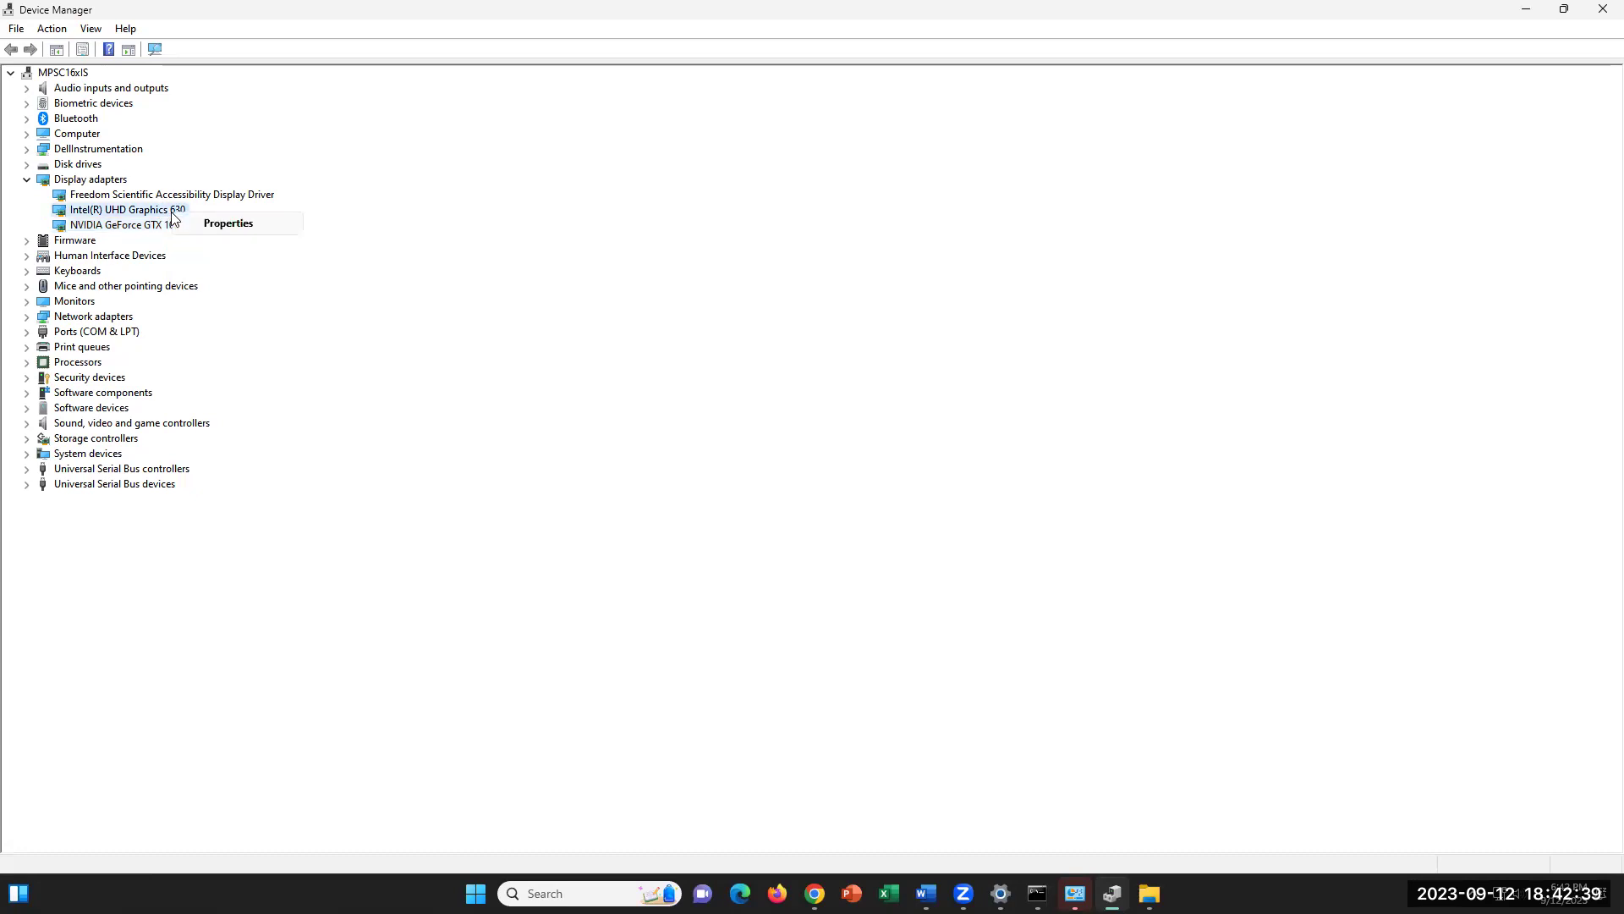
left_click(213, 225)
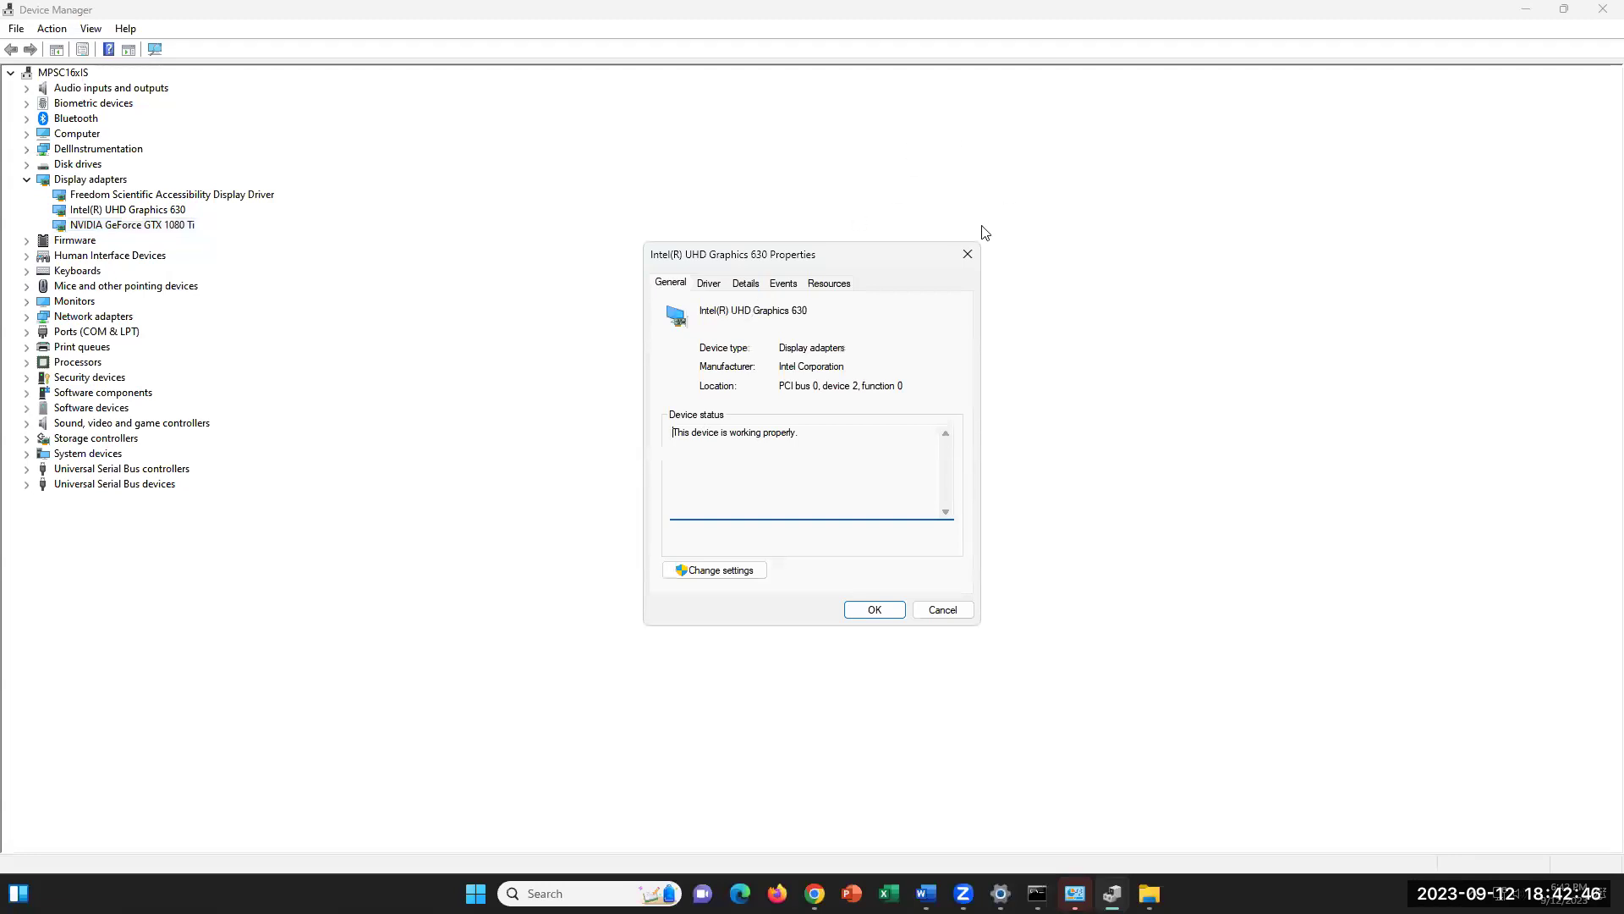
left_click(967, 254)
right_click(147, 206)
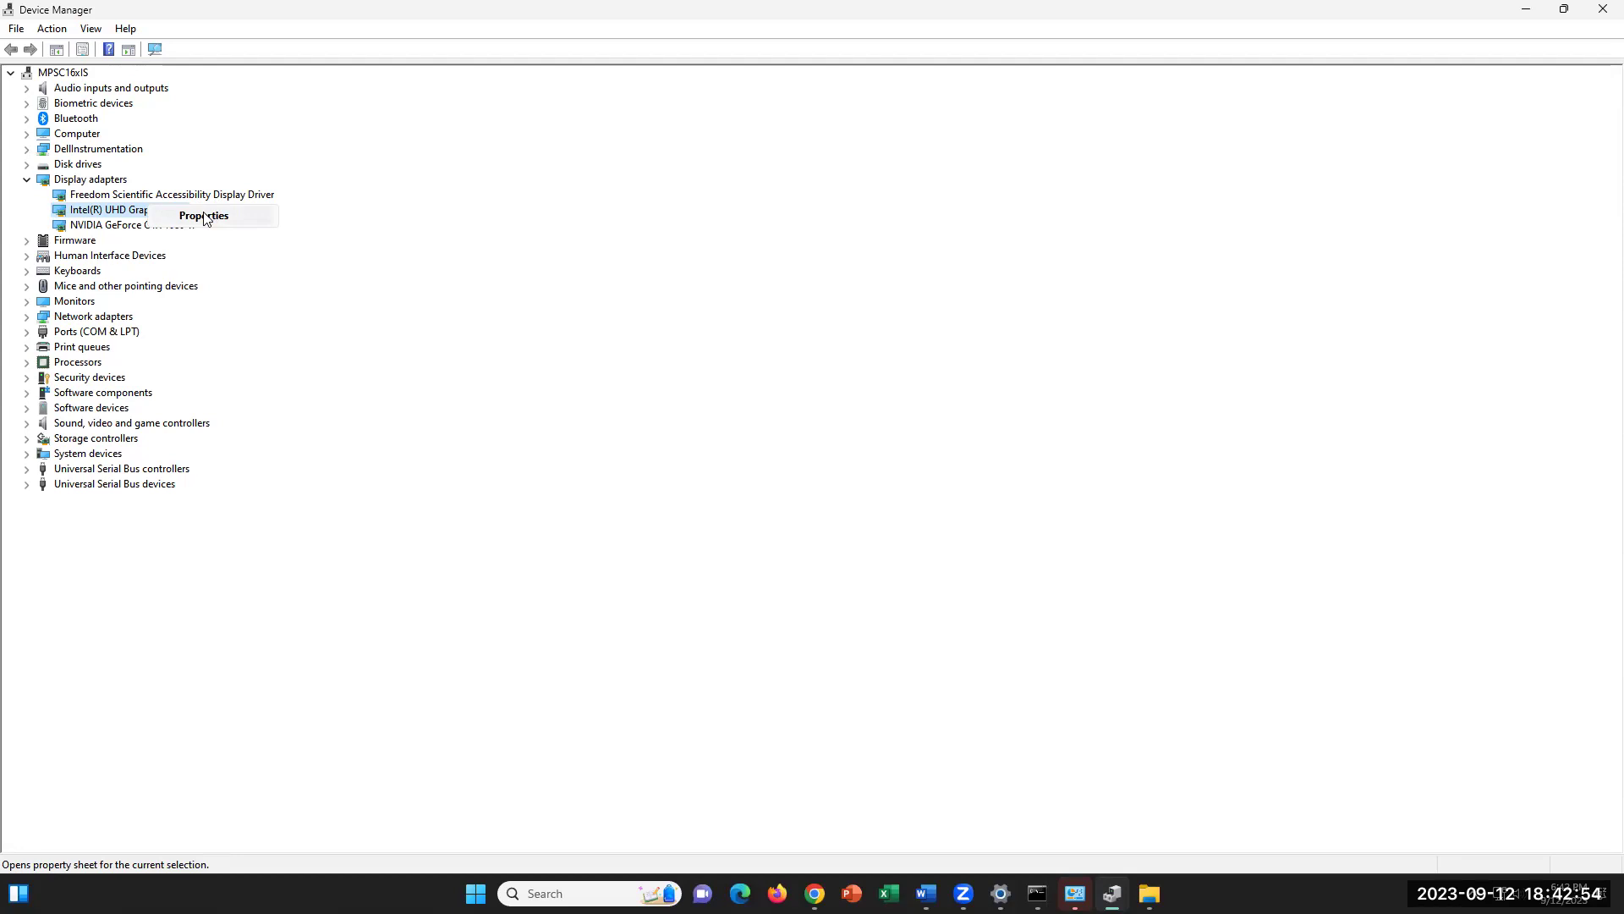
left_click(246, 297)
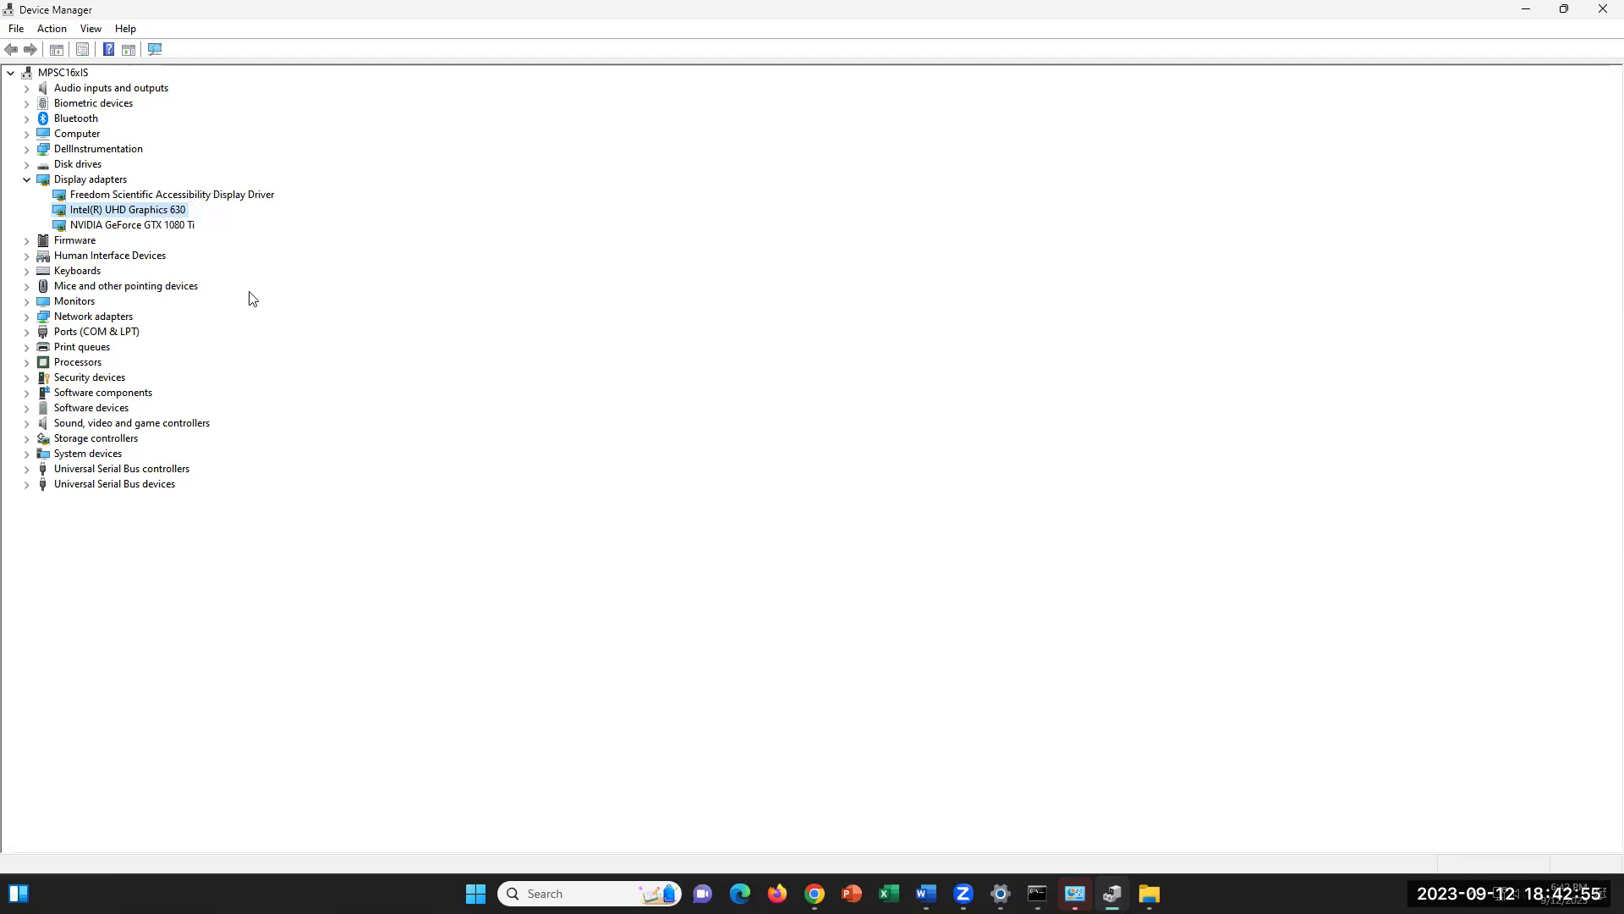
right_click(190, 214)
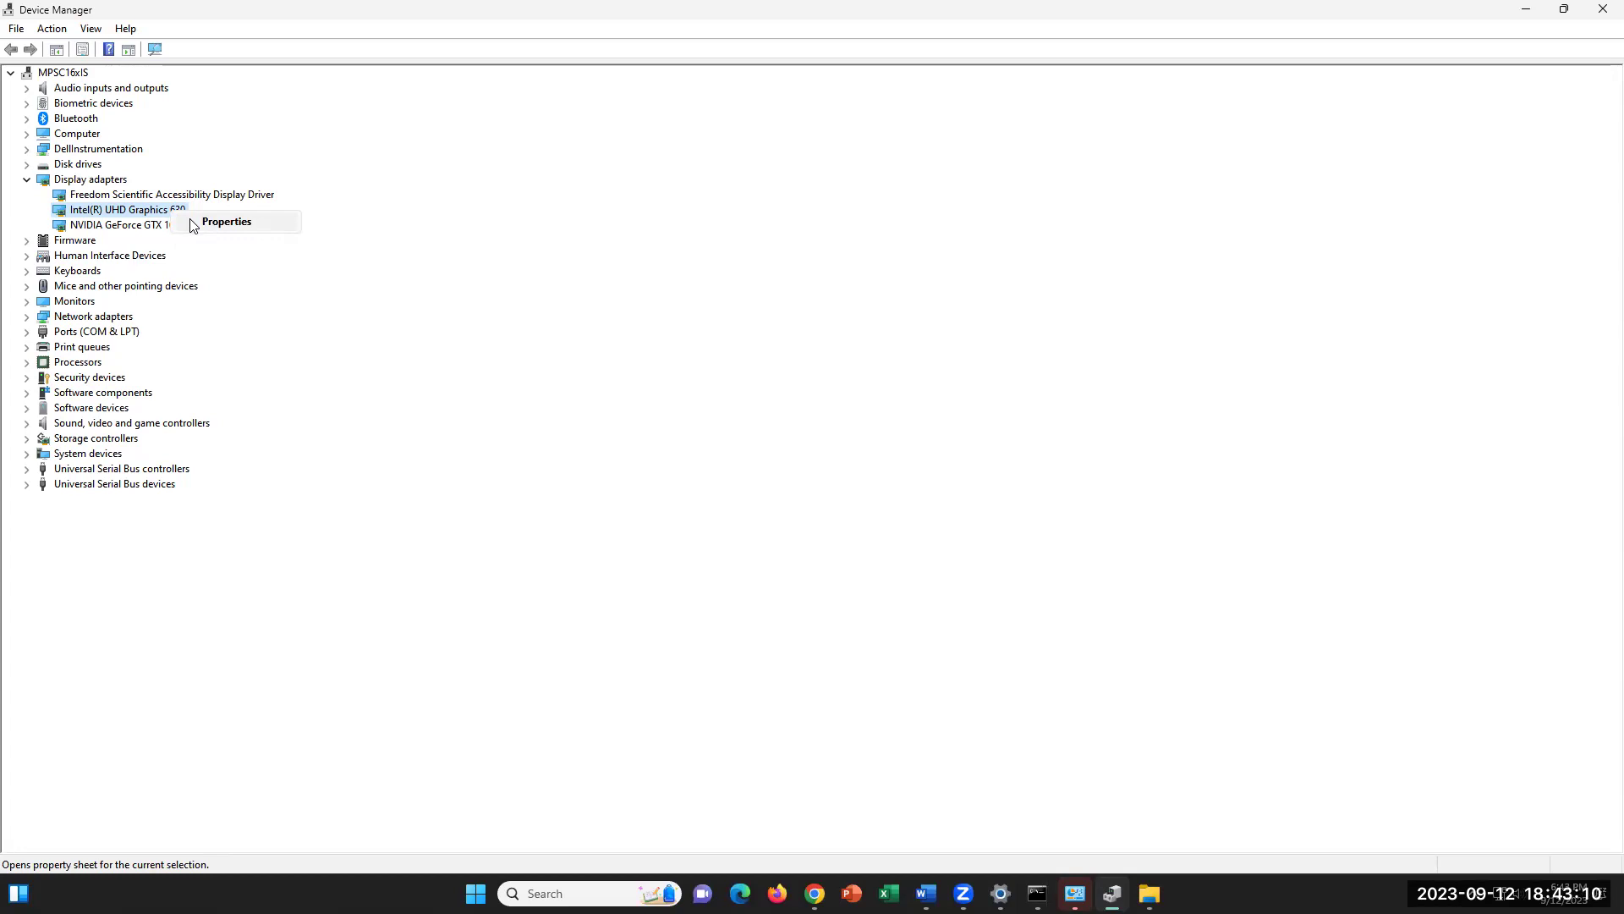
right_click(144, 210)
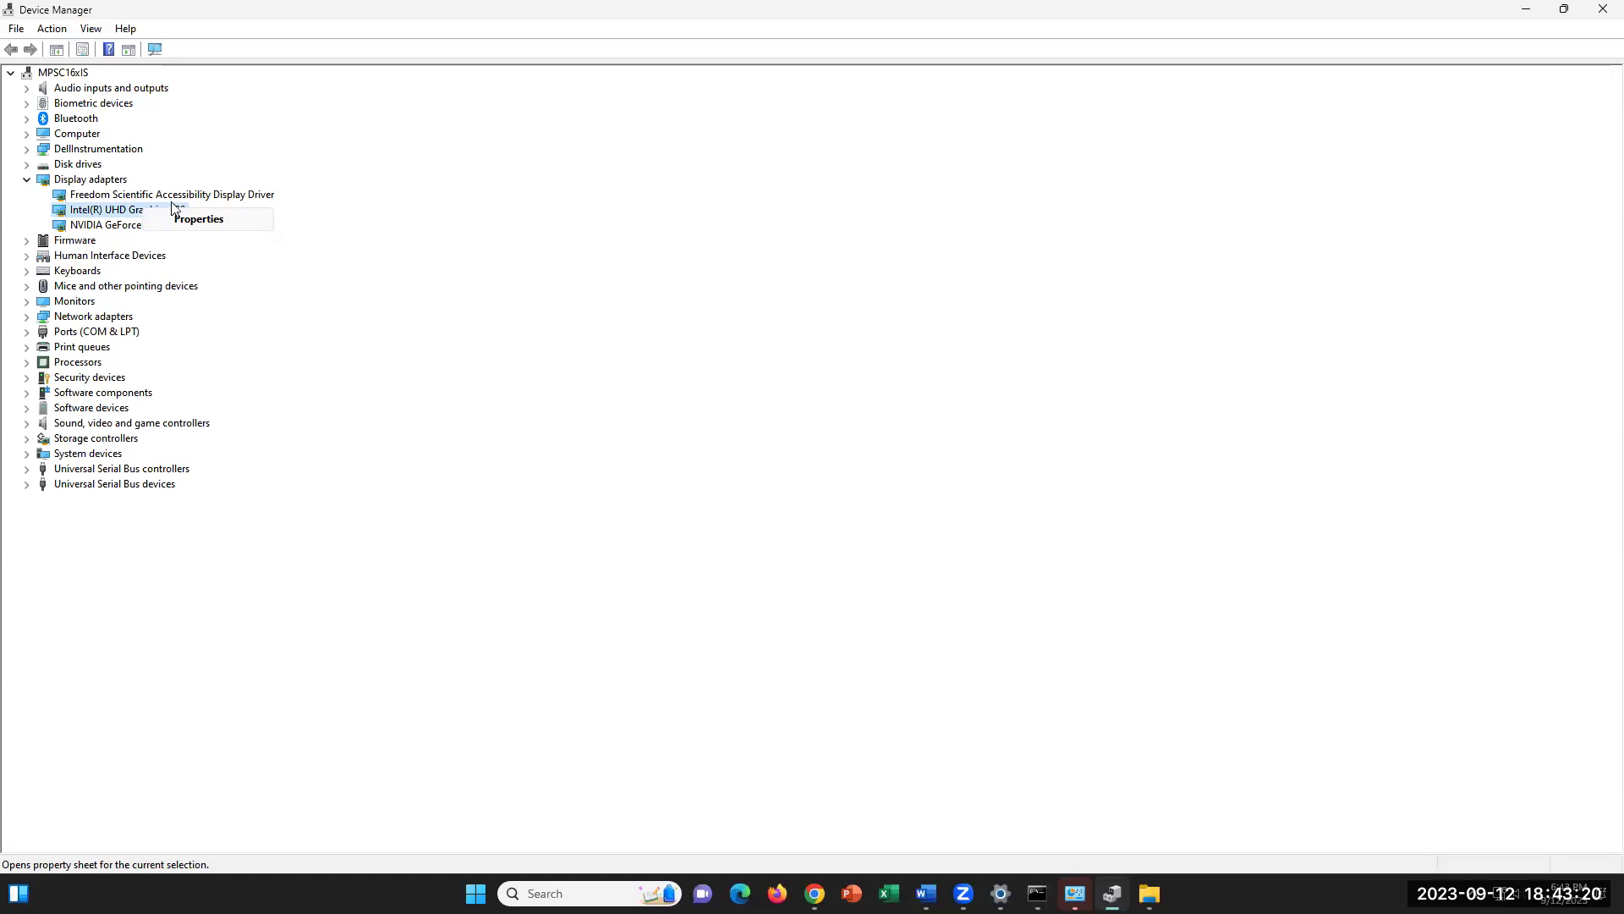
left_click(338, 398)
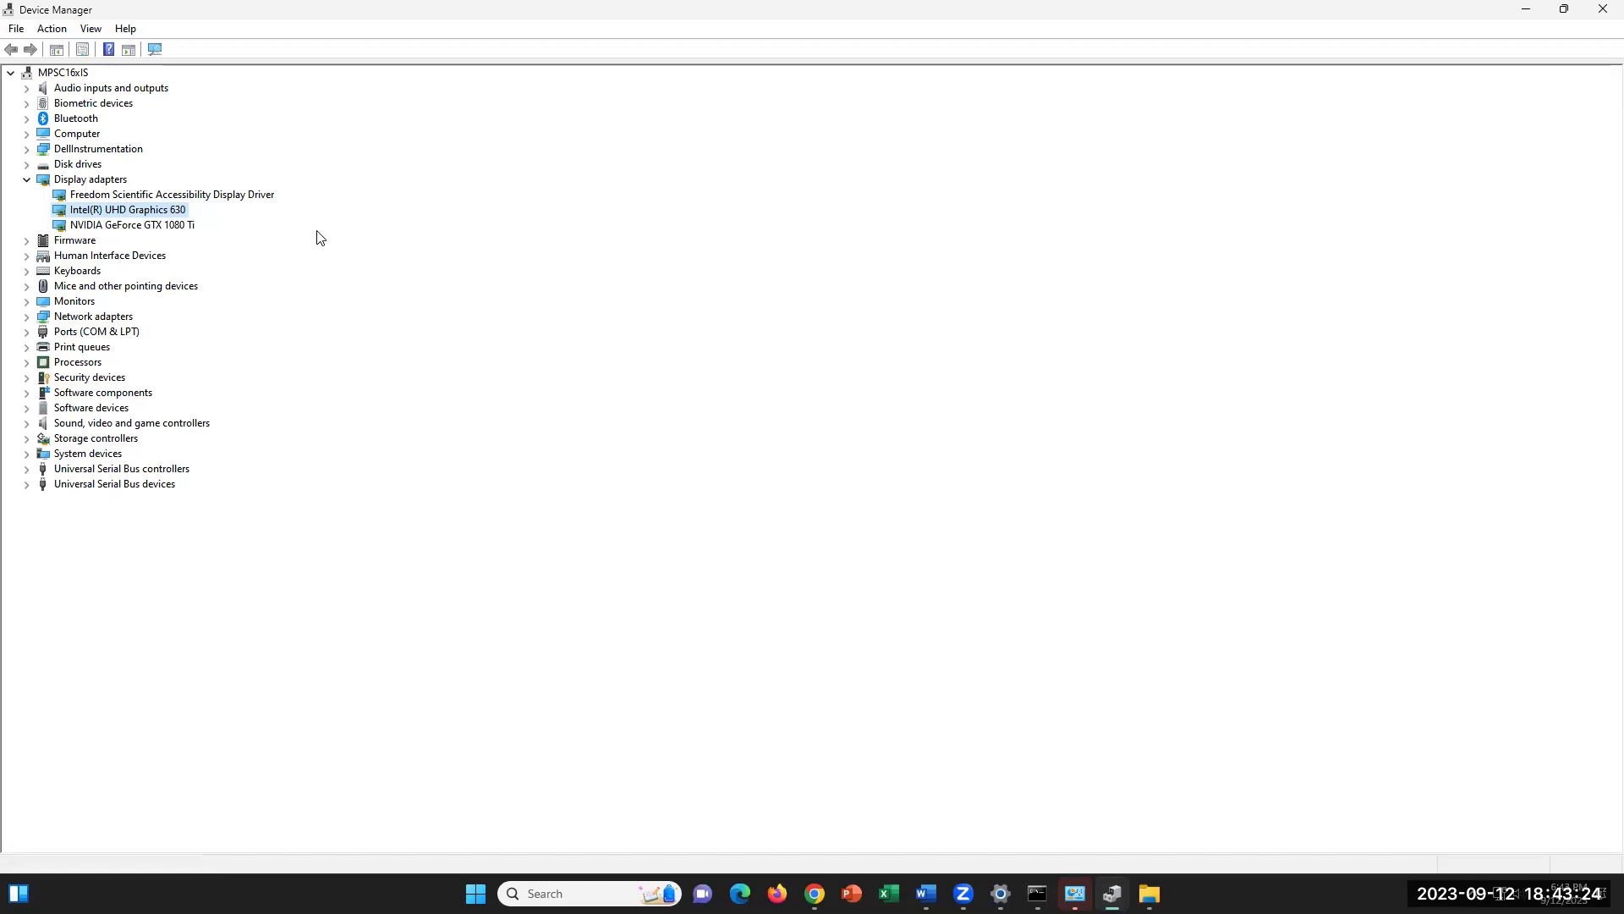
- Check which device actions are available for the NVIDIA GeForce GTX 1080 Ti display adapter
left_click(186, 226)
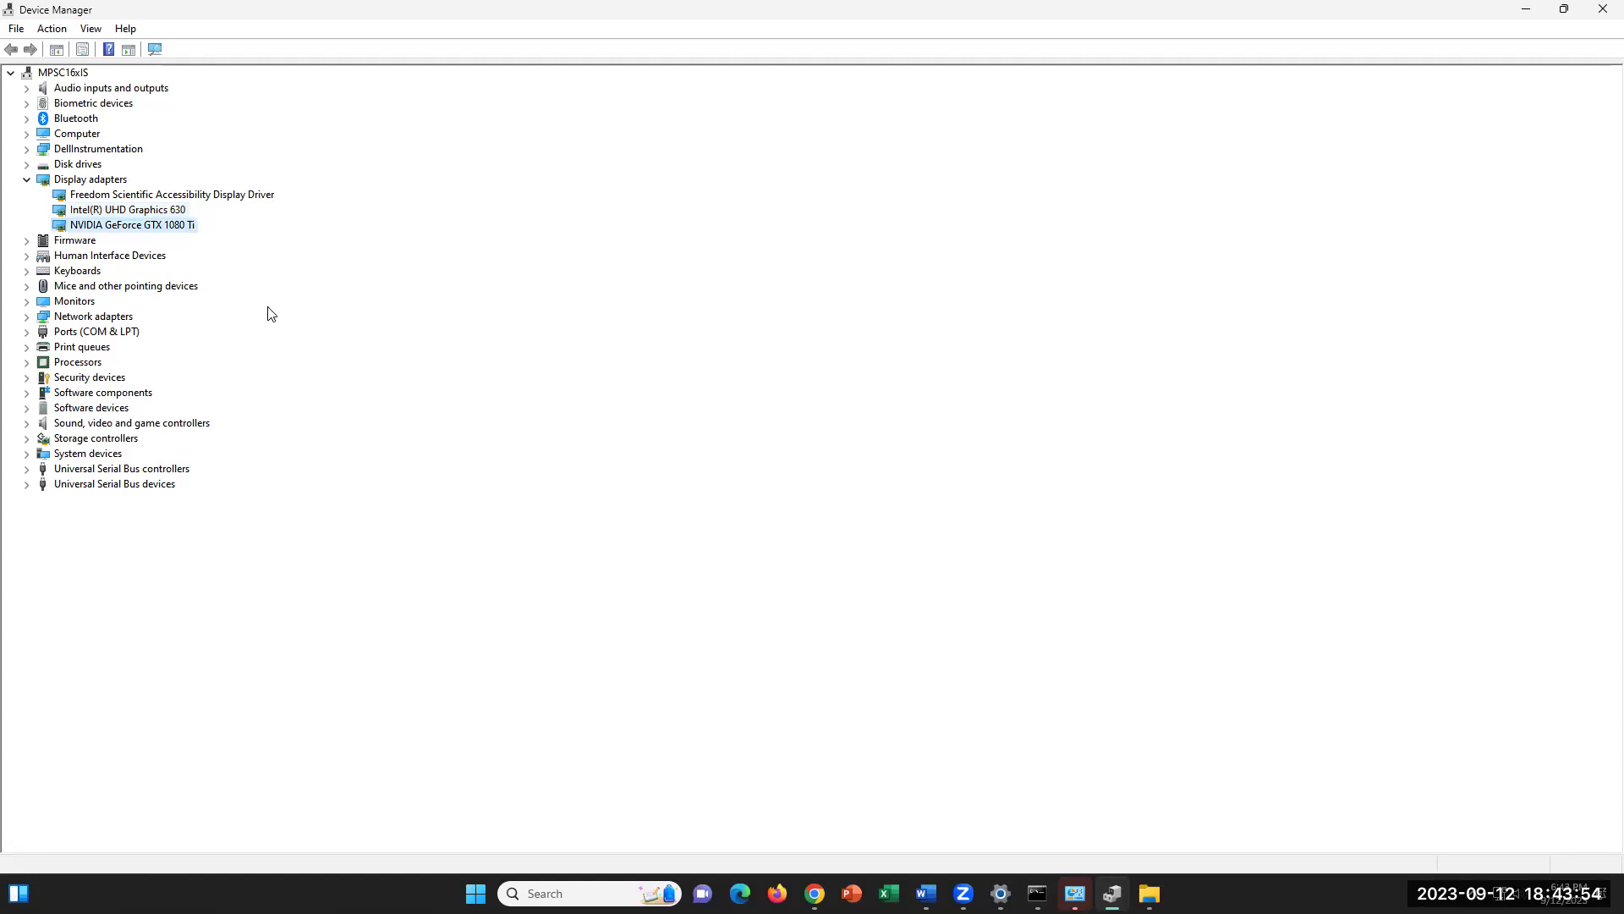
right_click(193, 233)
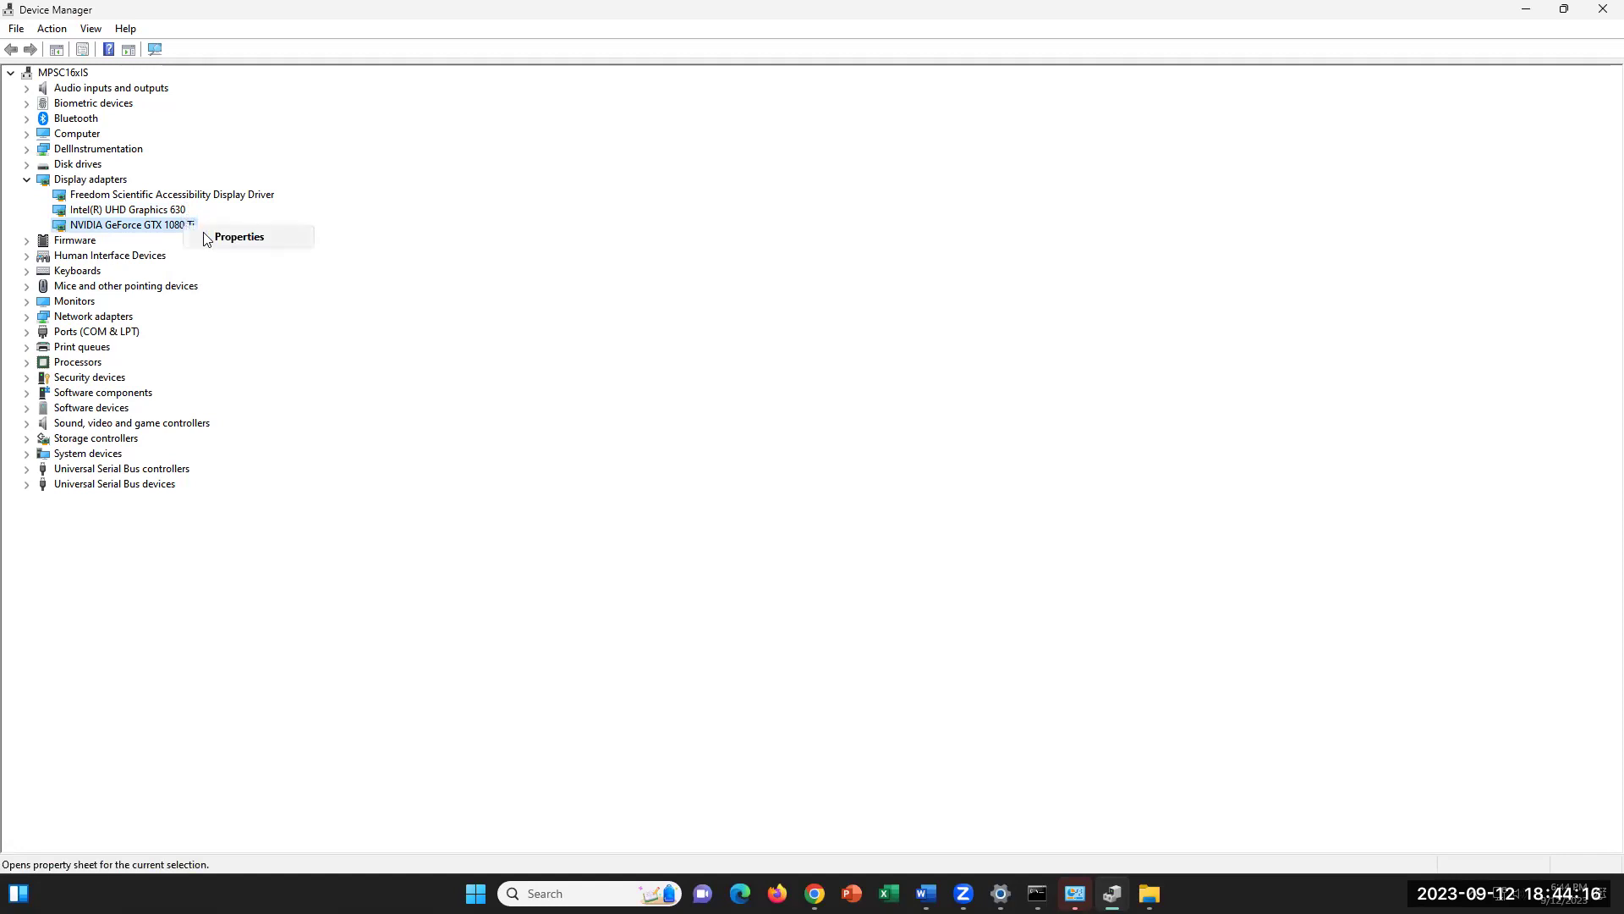
- Open the properties of the NVIDIA GeForce GTX 1080 Ti display adapter and show its driver information
left_click(240, 237)
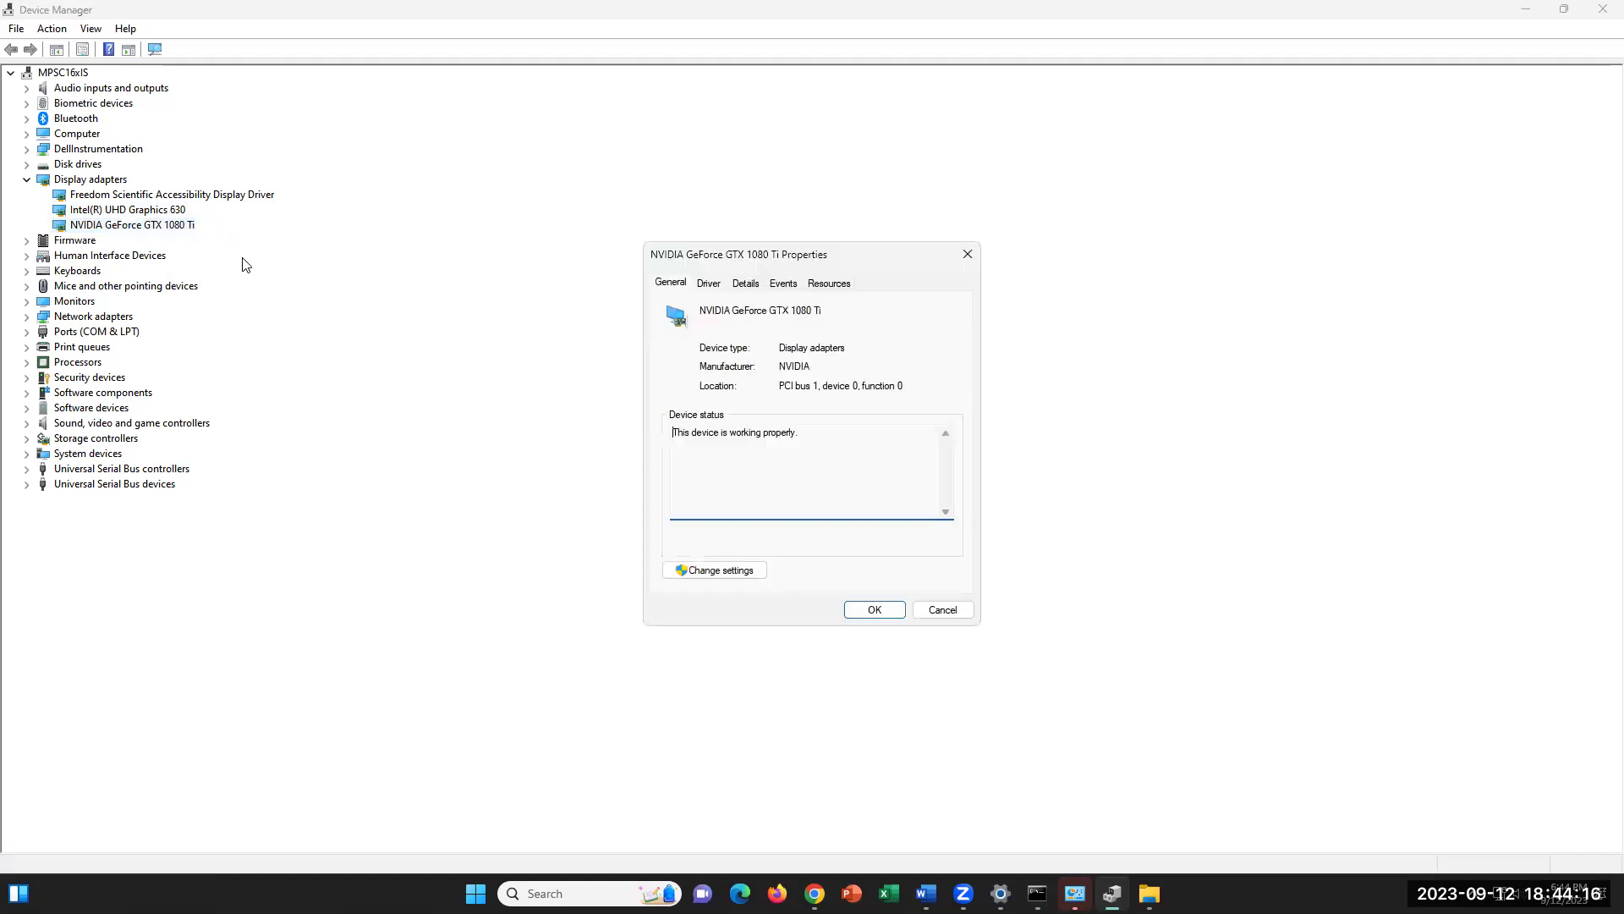
left_click(711, 291)
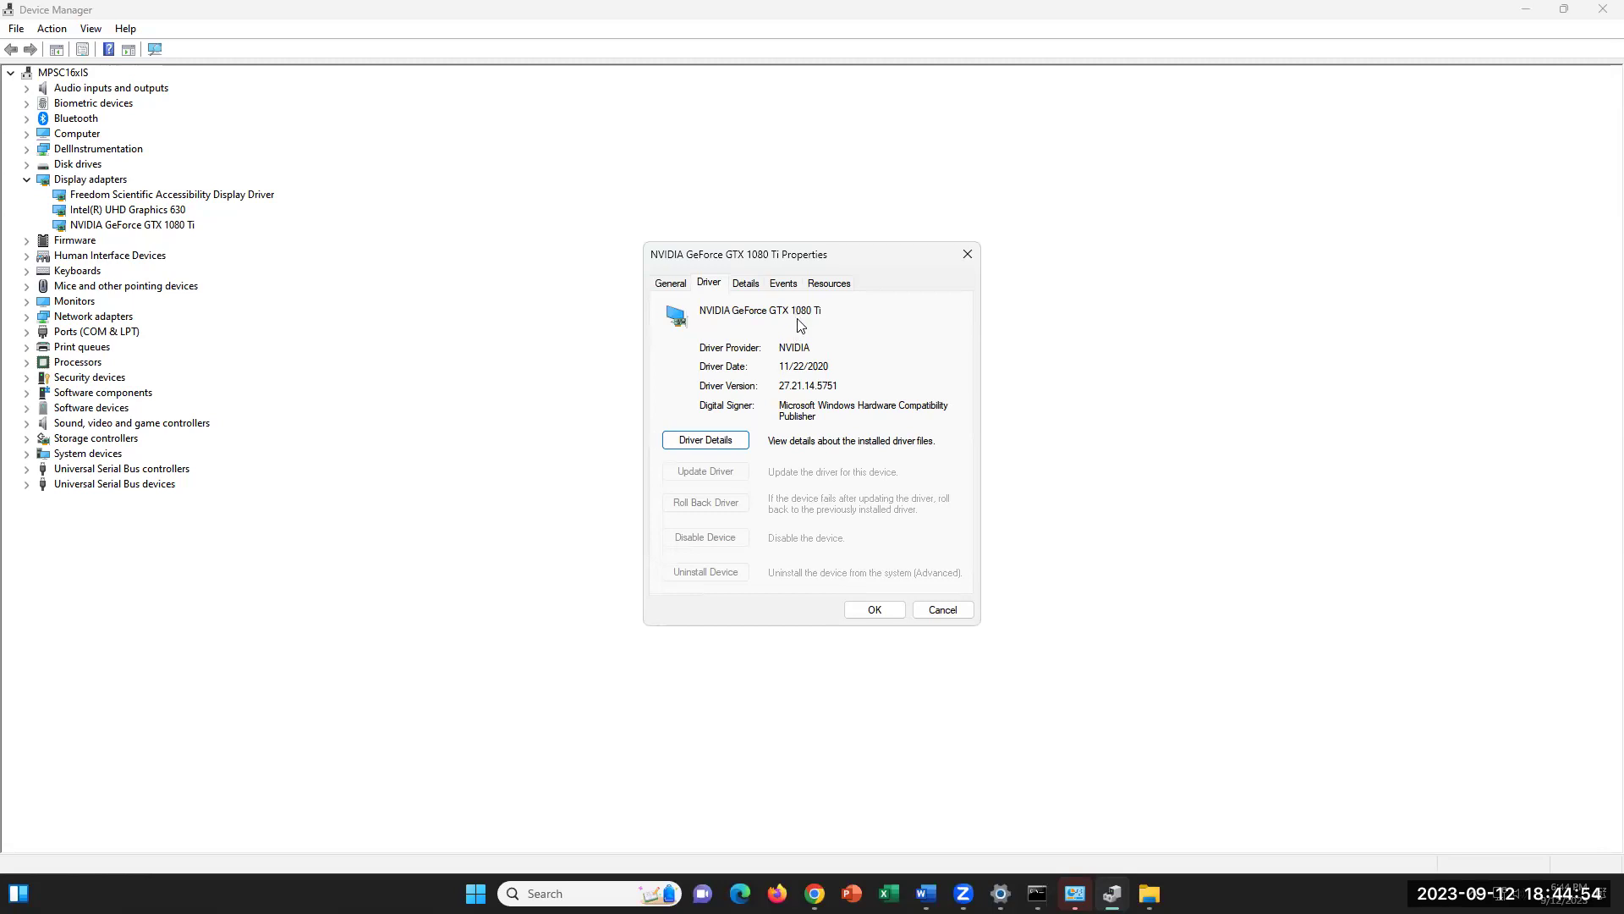
- Switch to the lab document in Word and read instructions 12 to 17
left_click(926, 893)
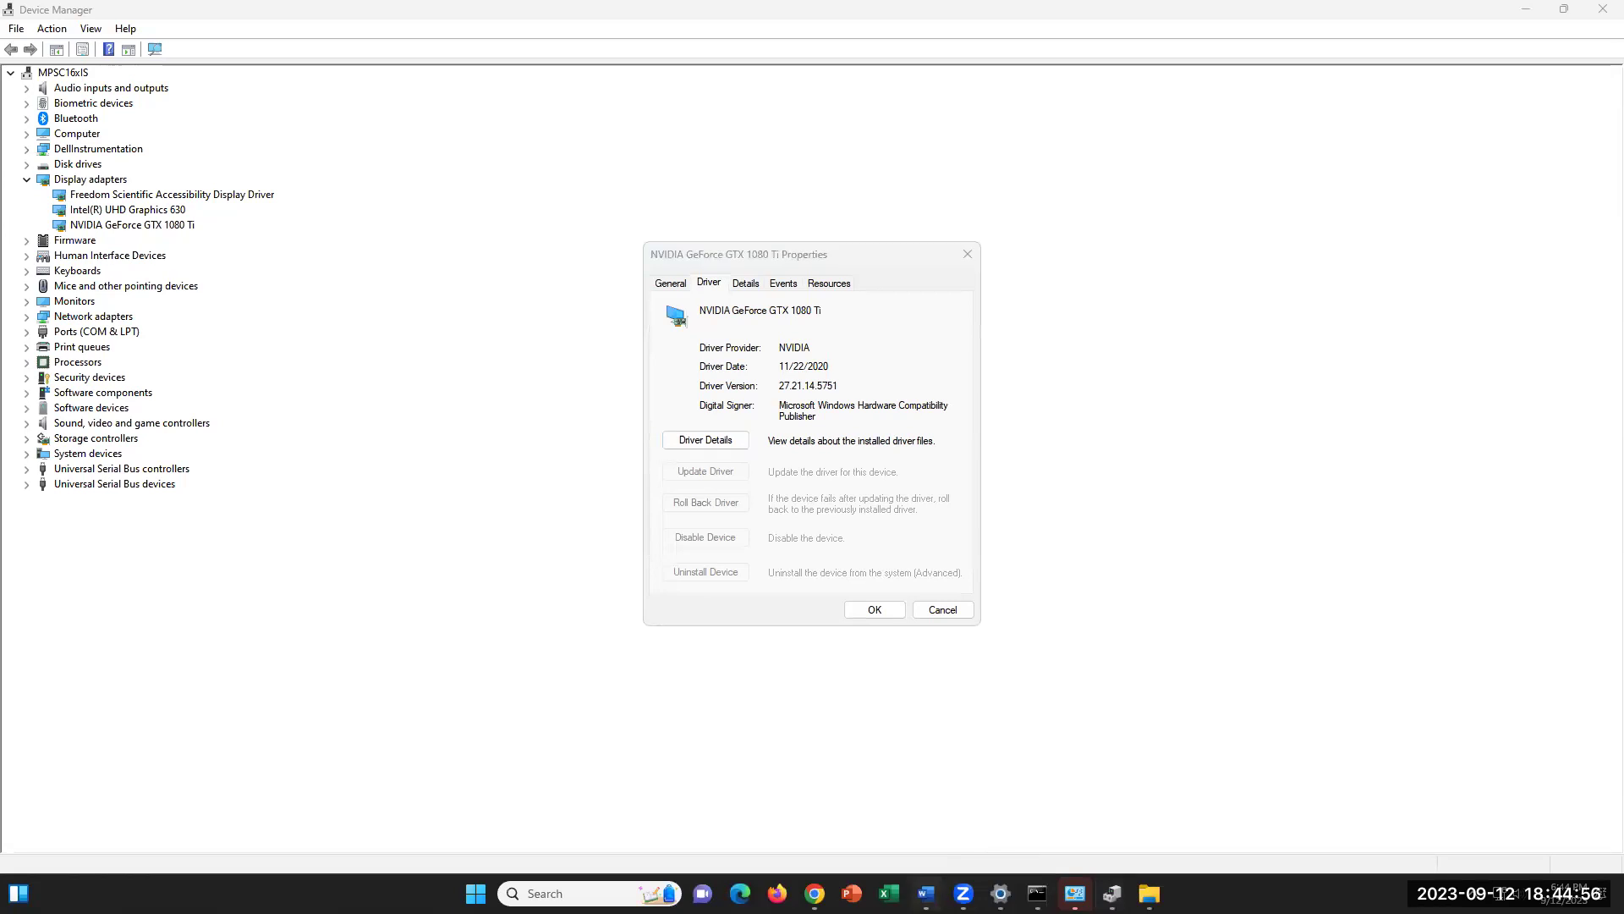
scroll(1070, 644, "down", 3)
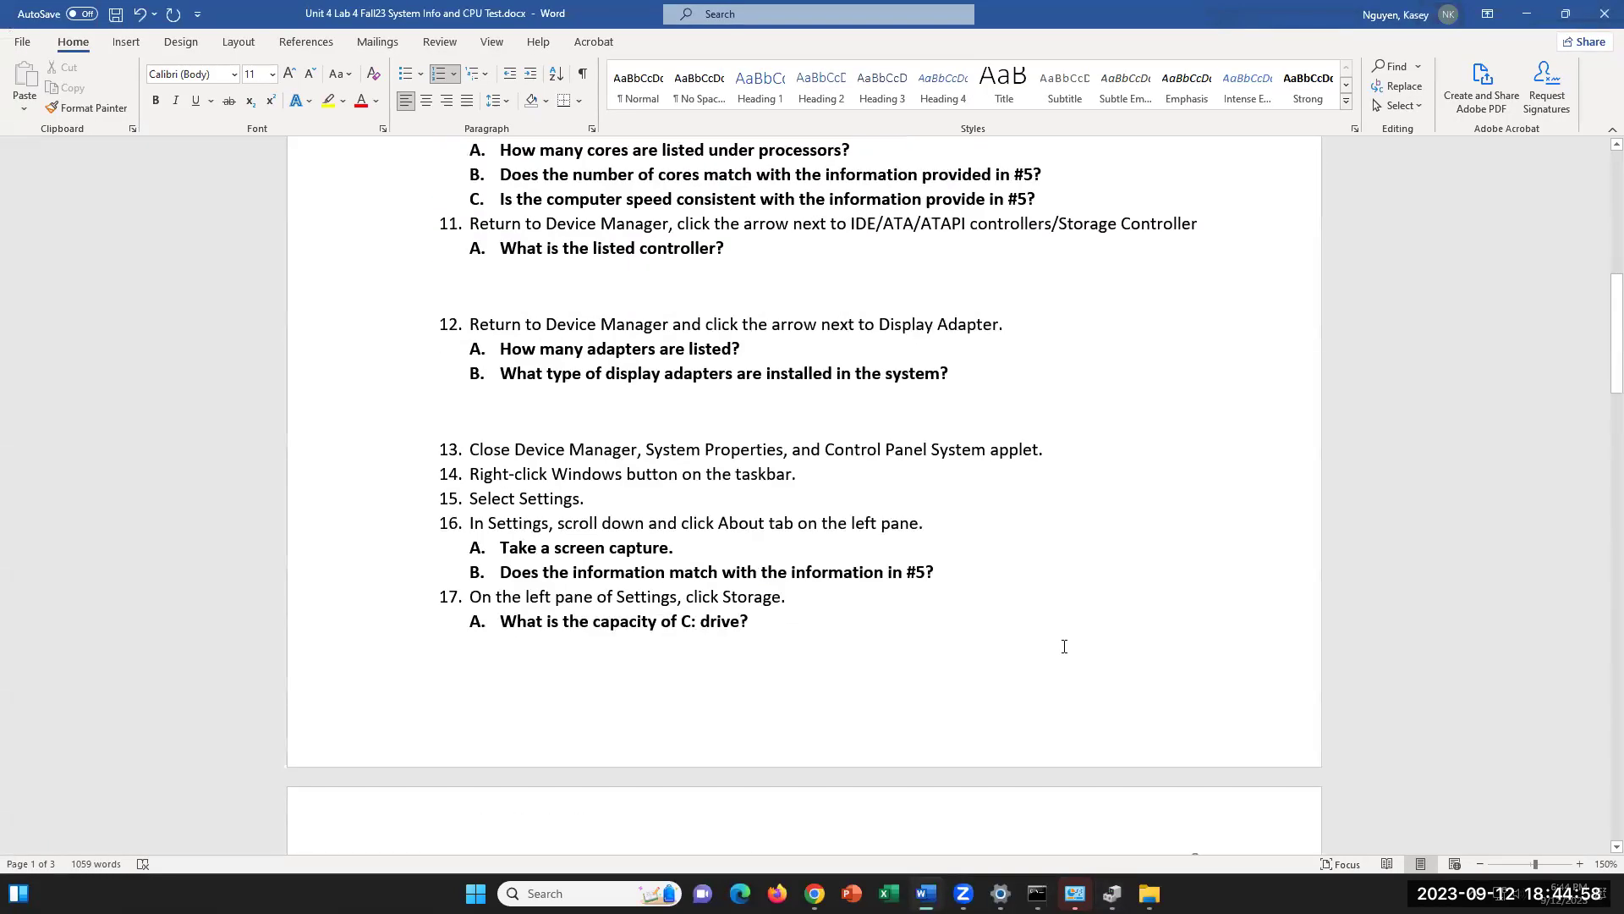
scroll(1065, 647, "down", 3)
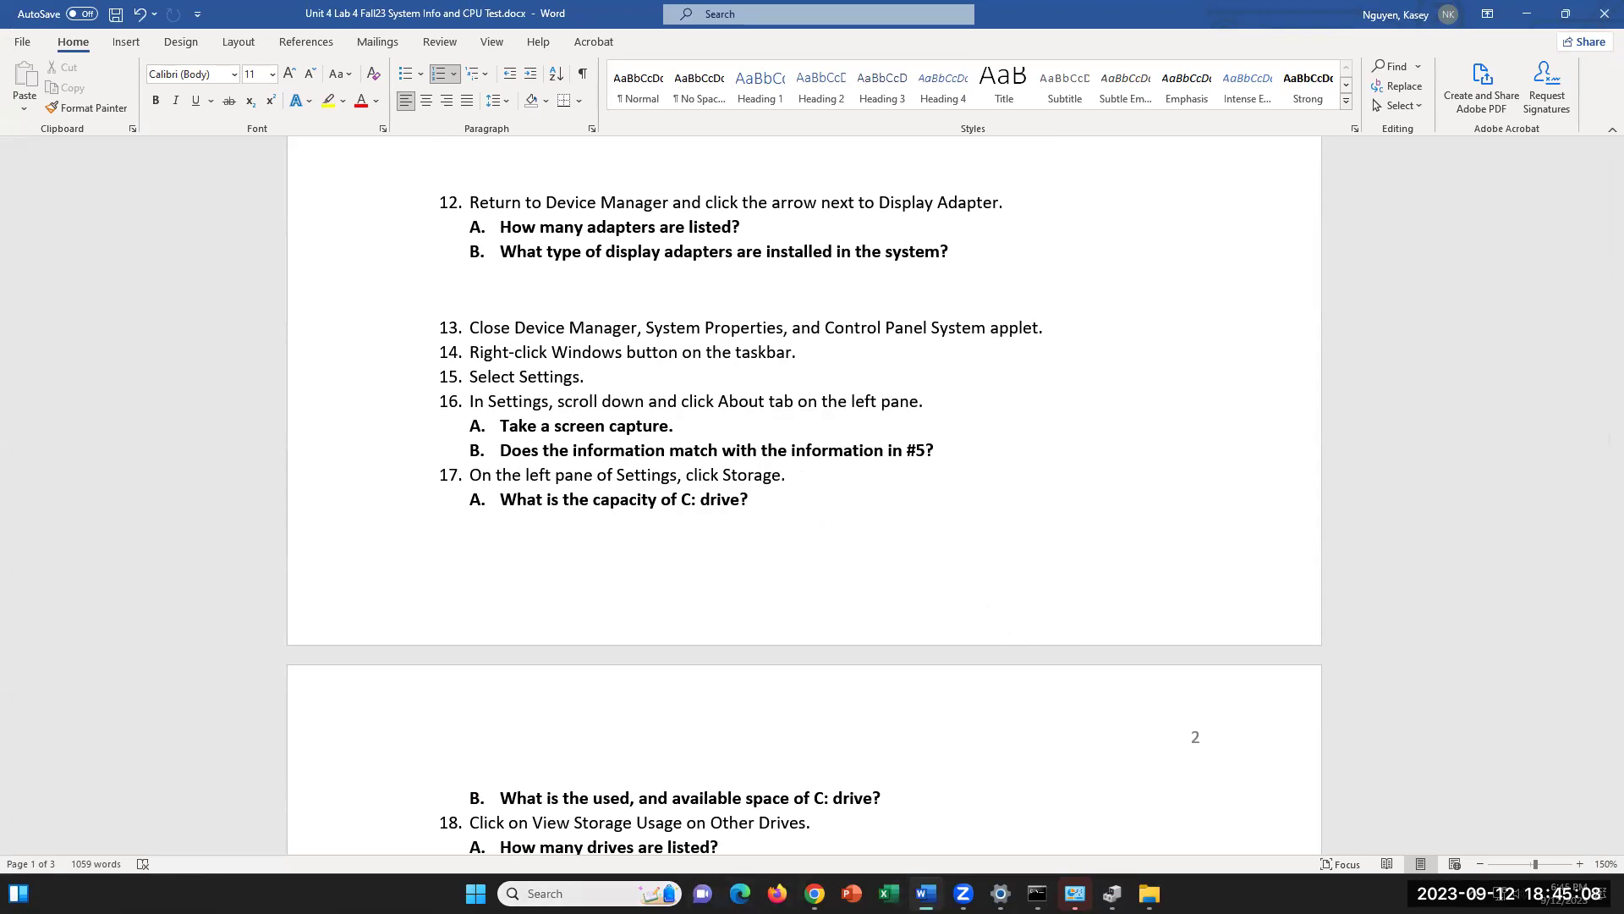
- Search Windows for "setting", open the Settings app and show the About page under System
left_click(584, 893)
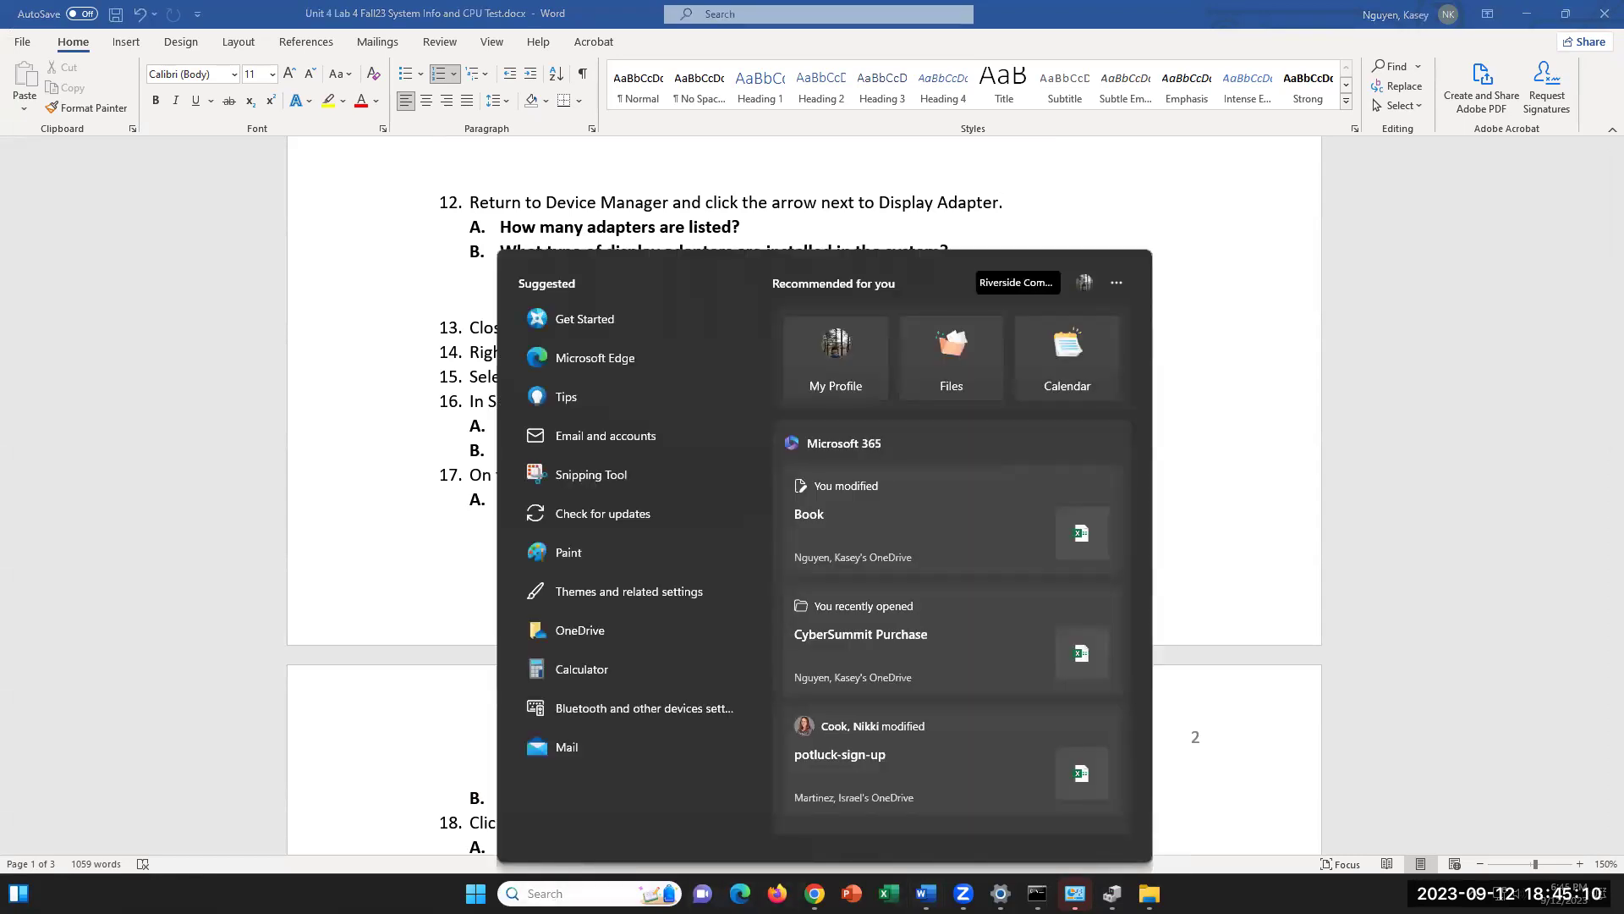
type("setting")
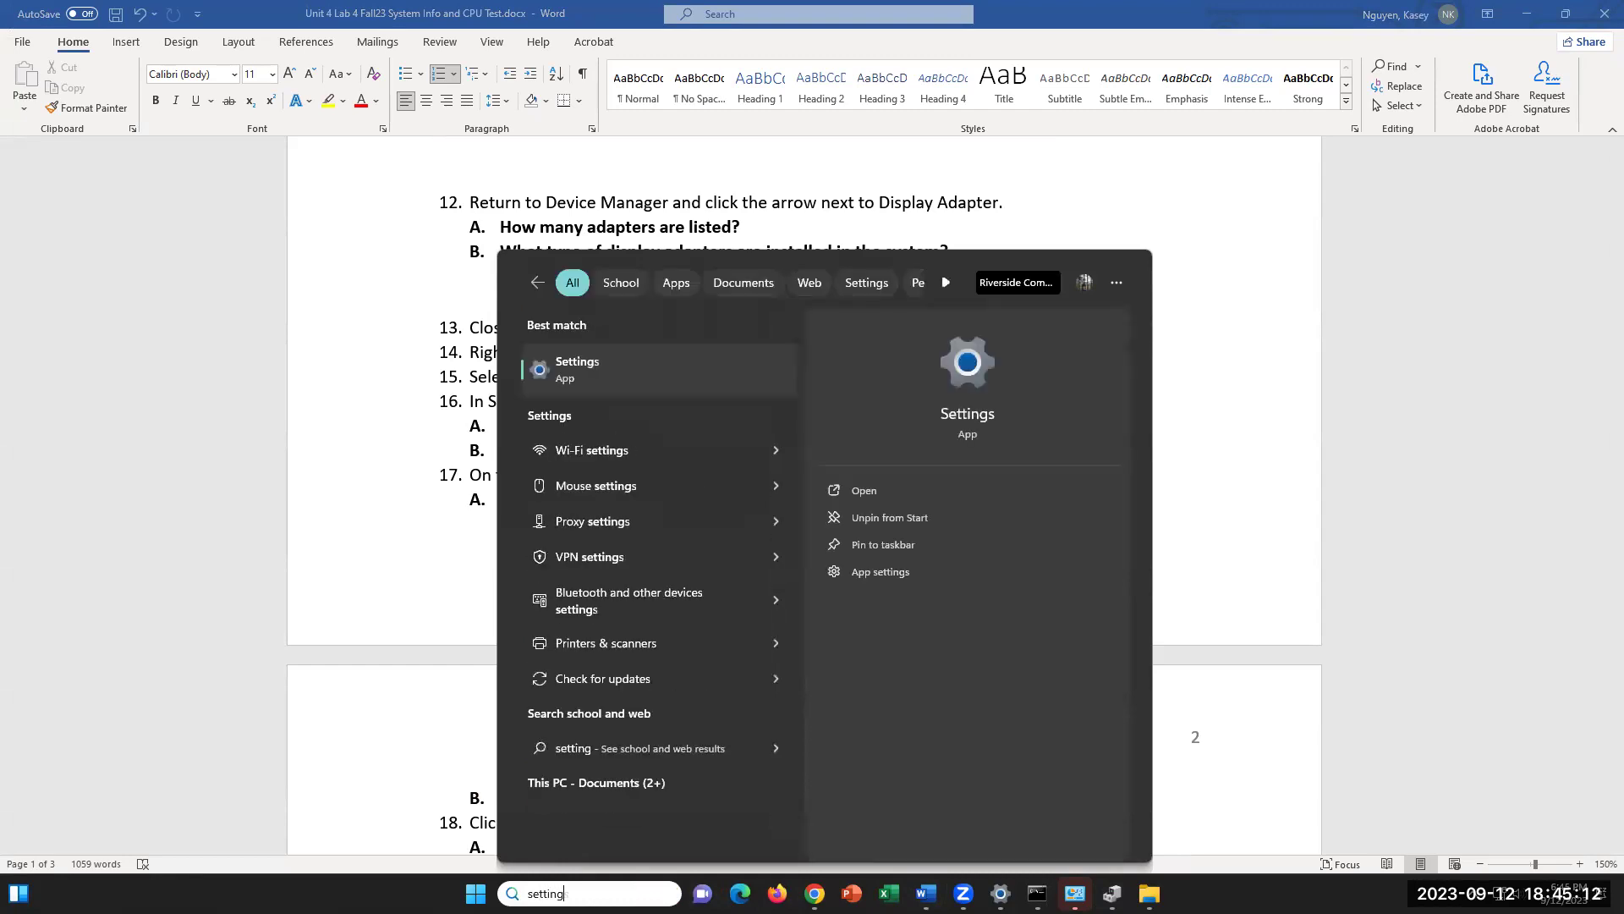
key("Return")
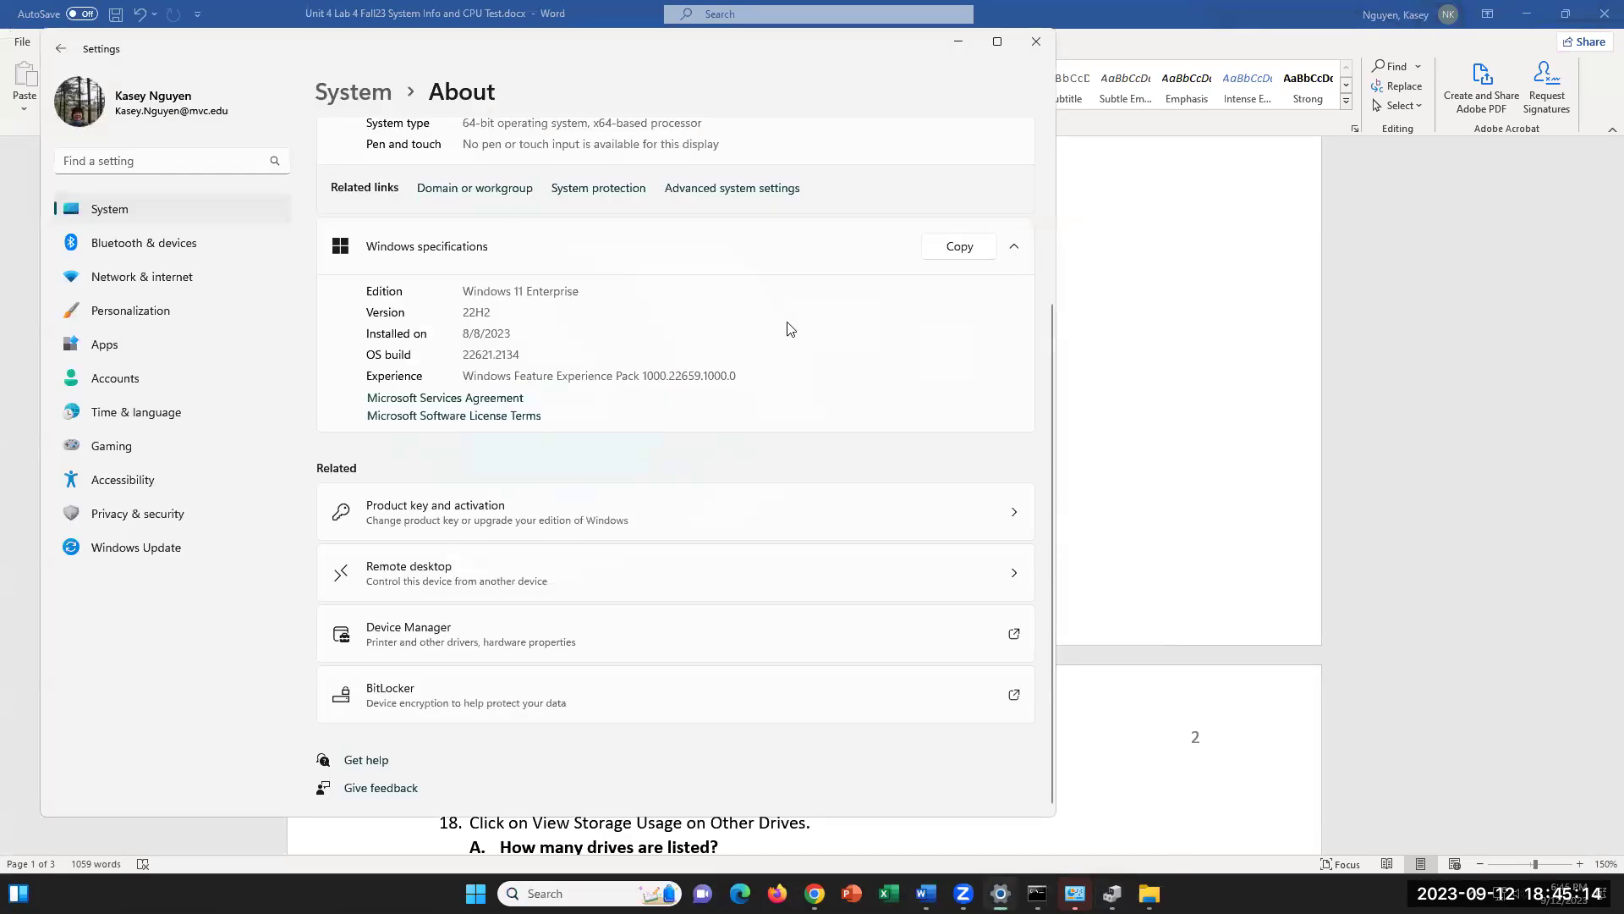
left_click(116, 211)
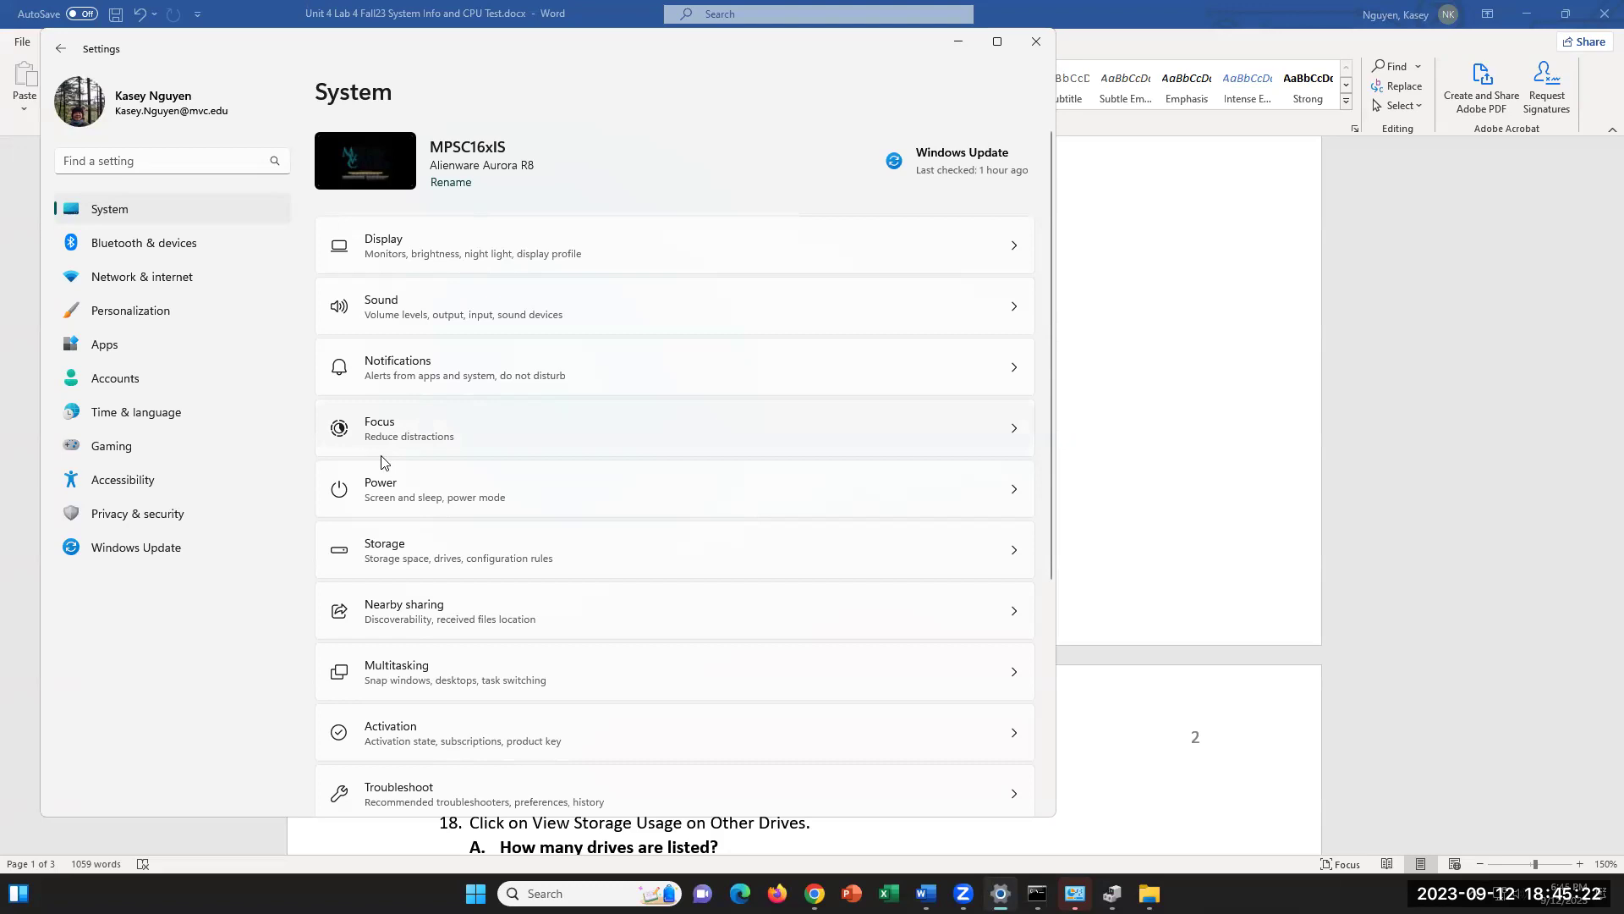
scroll(412, 544, "down", 5)
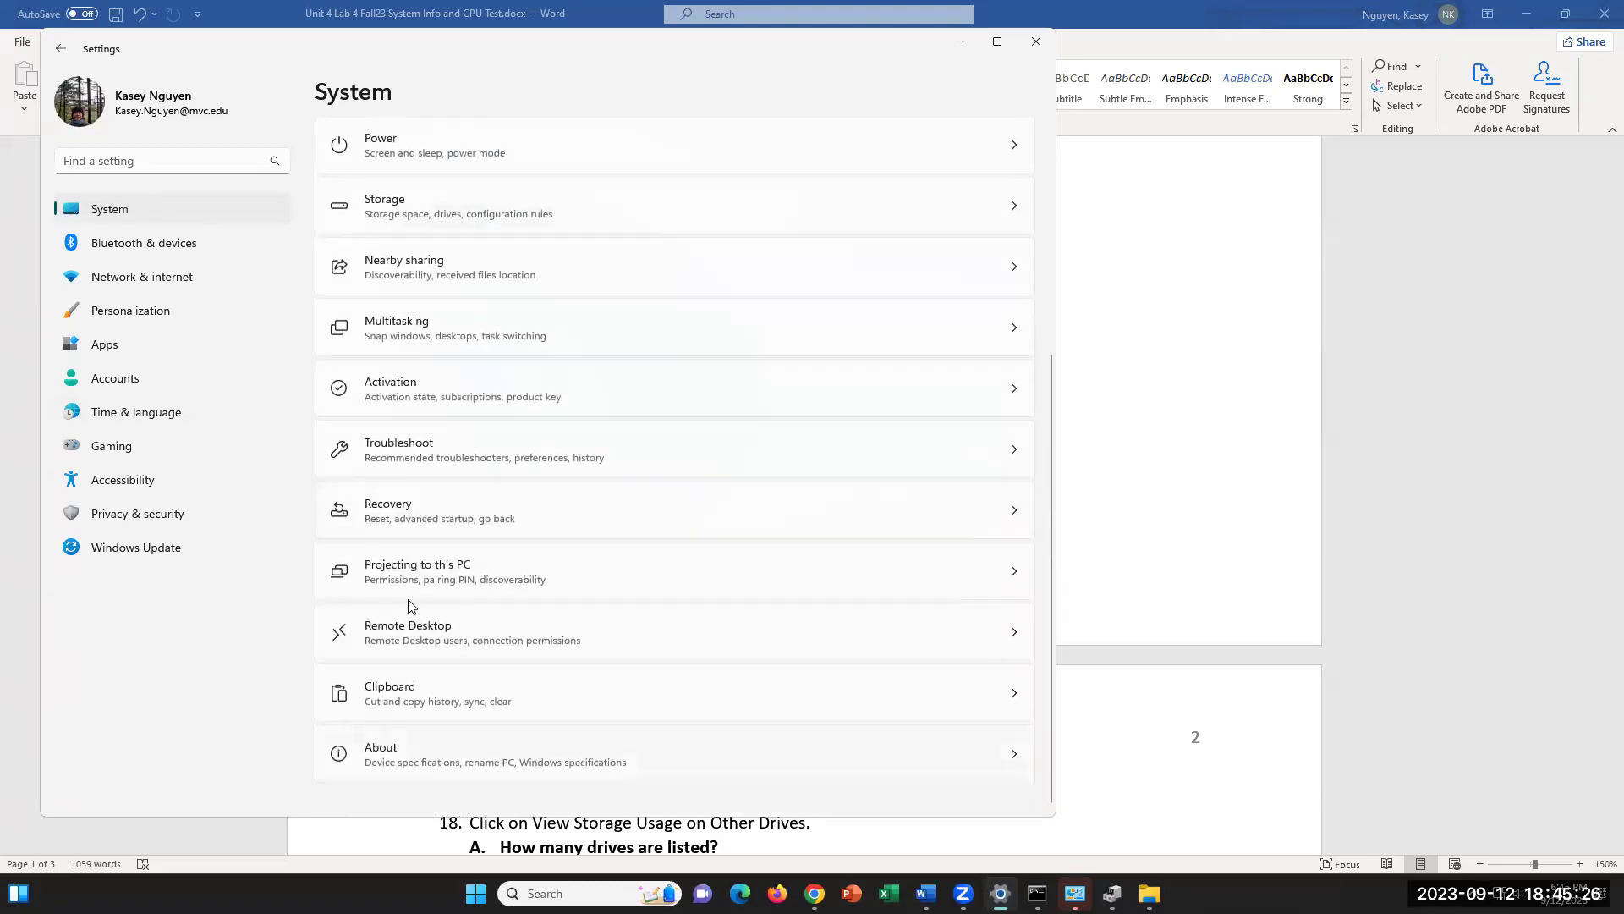
left_click(383, 747)
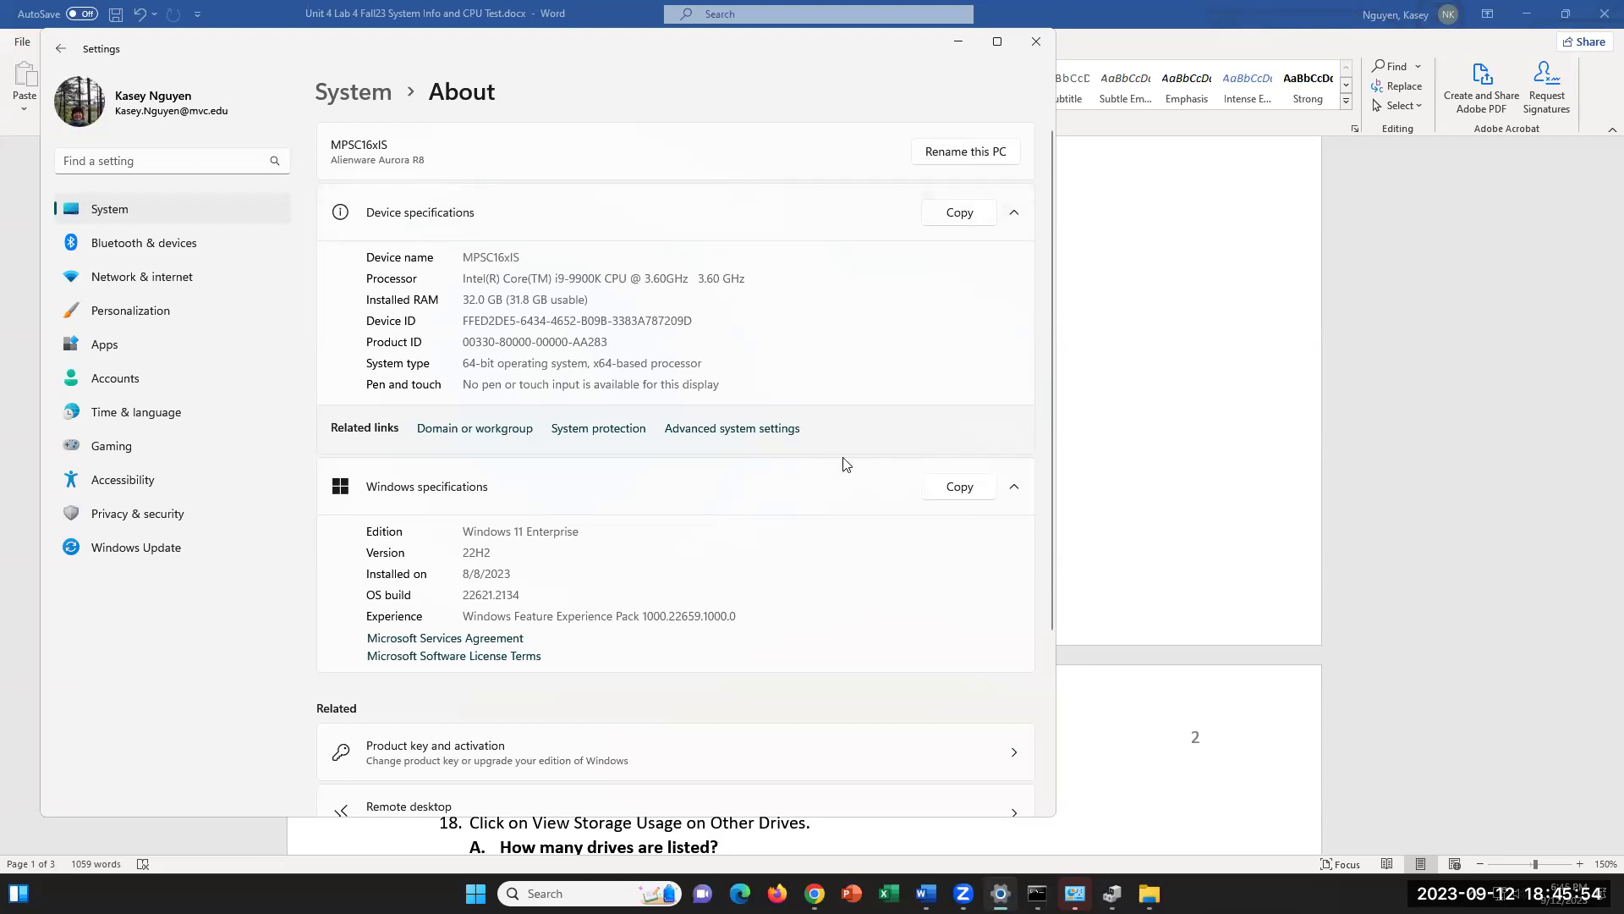
- Dismiss the Intel Computing Improvement Program permission prompt over Control Panel and return to the lab instructions in Word
left_click(999, 893)
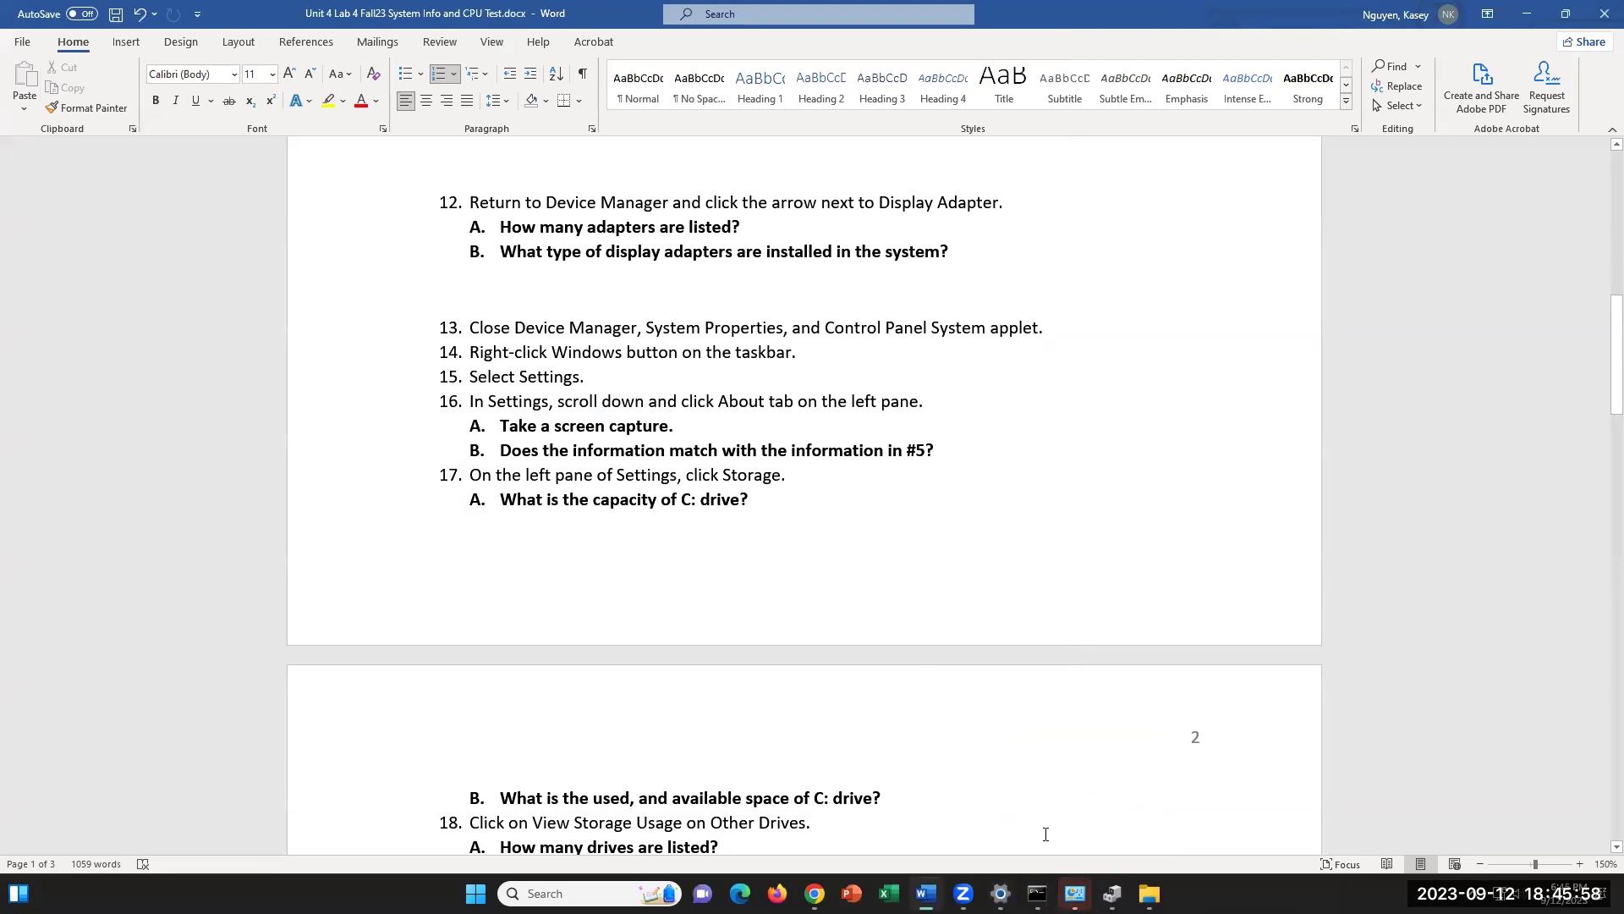
left_click(1075, 893)
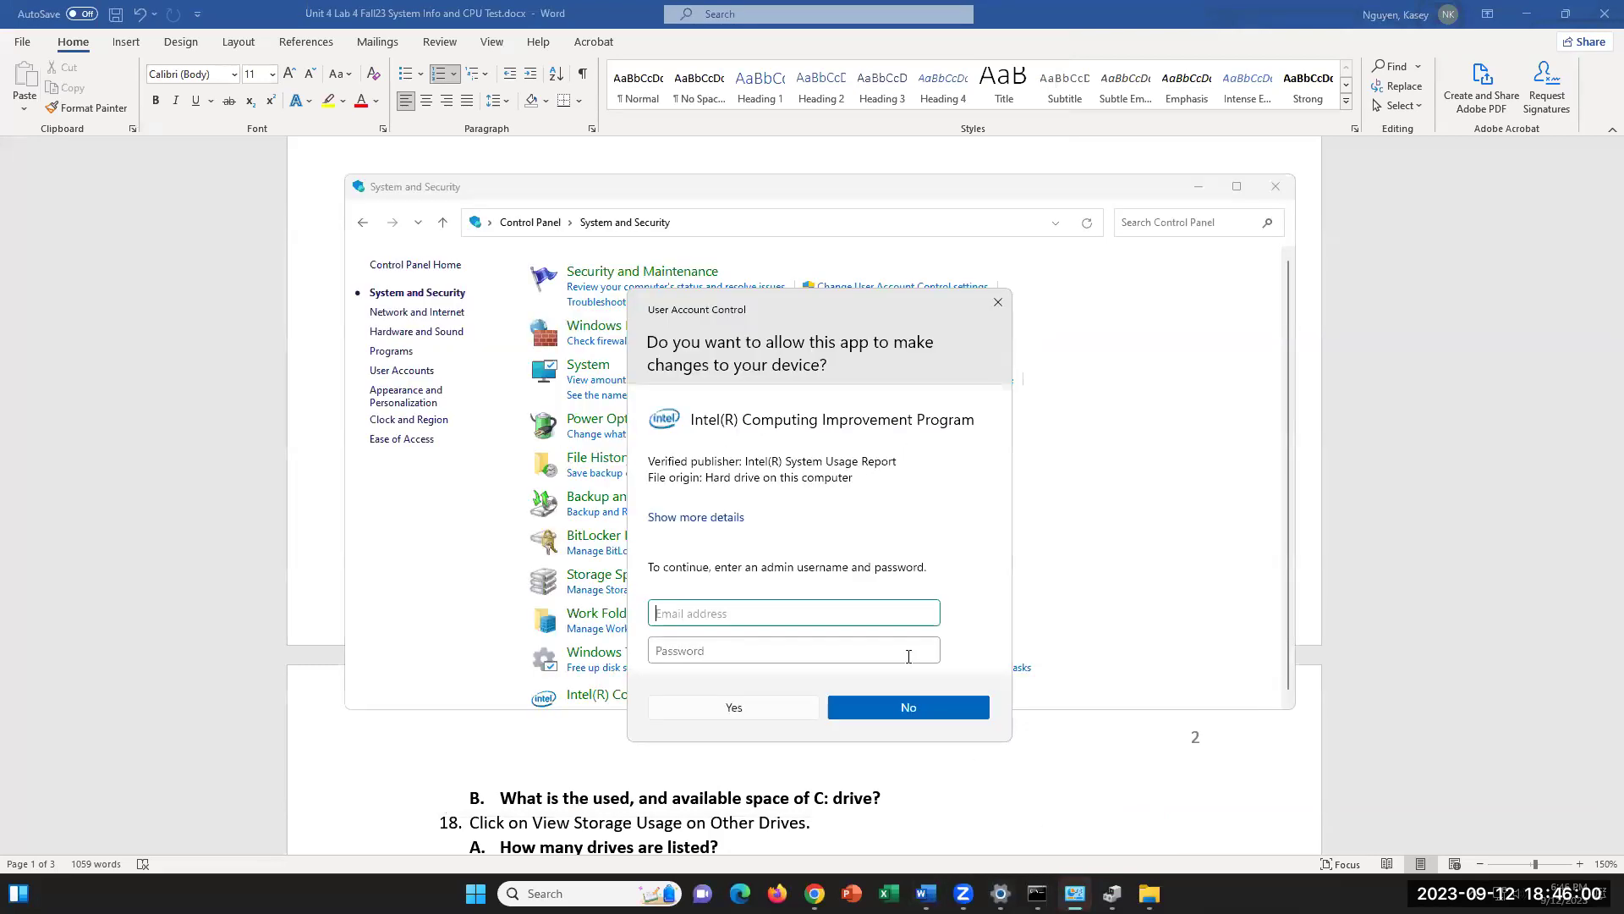
left_click(998, 303)
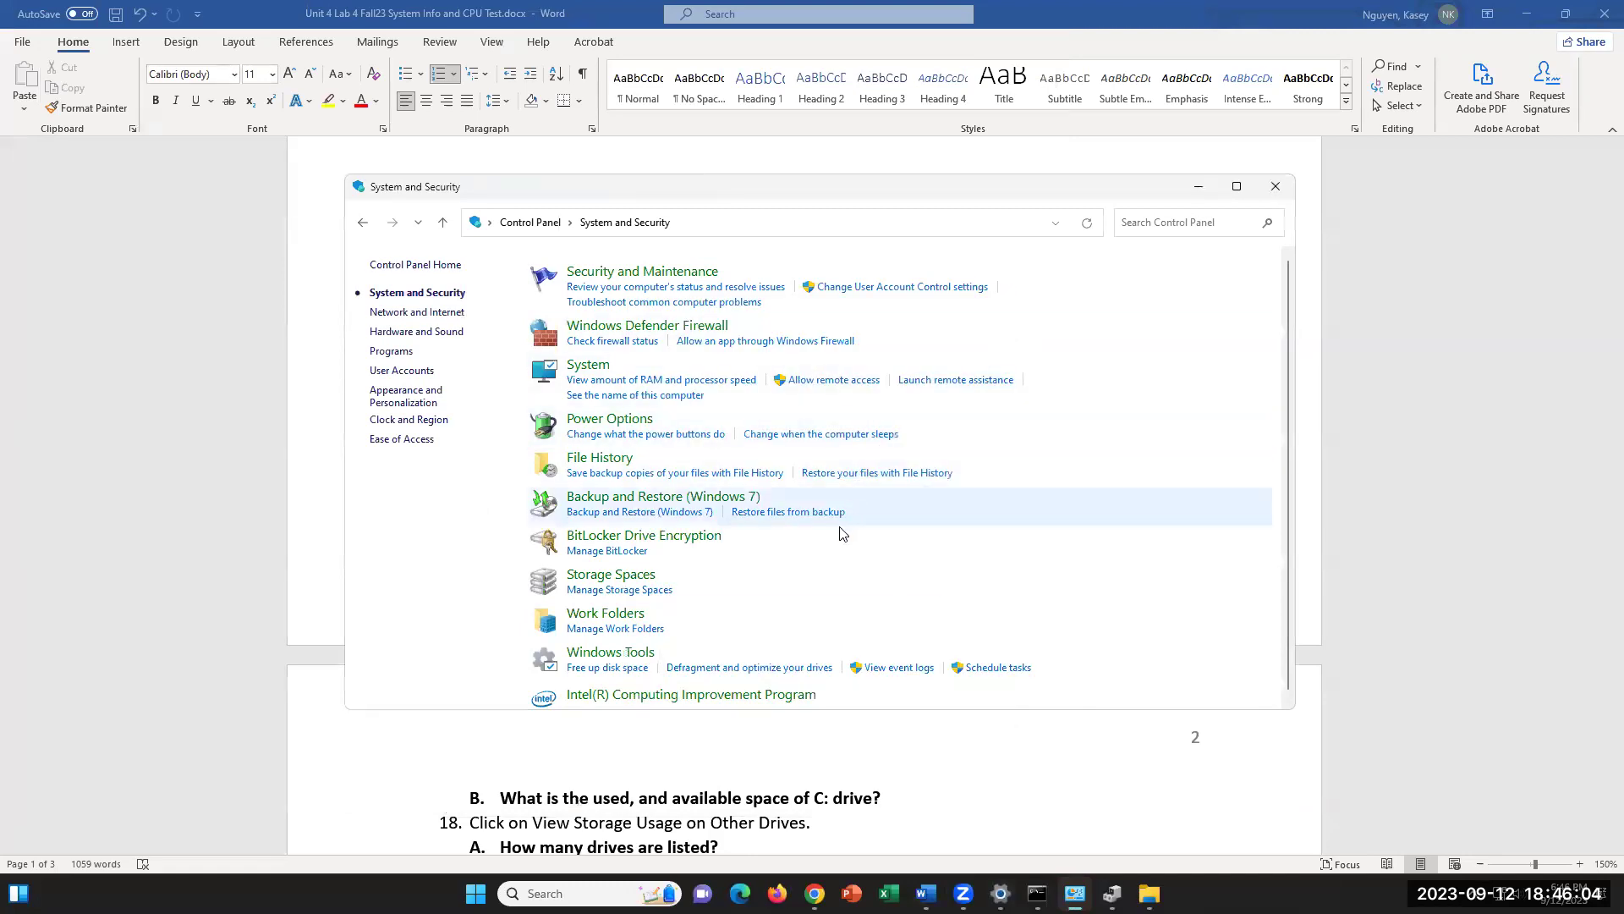
left_click(748, 766)
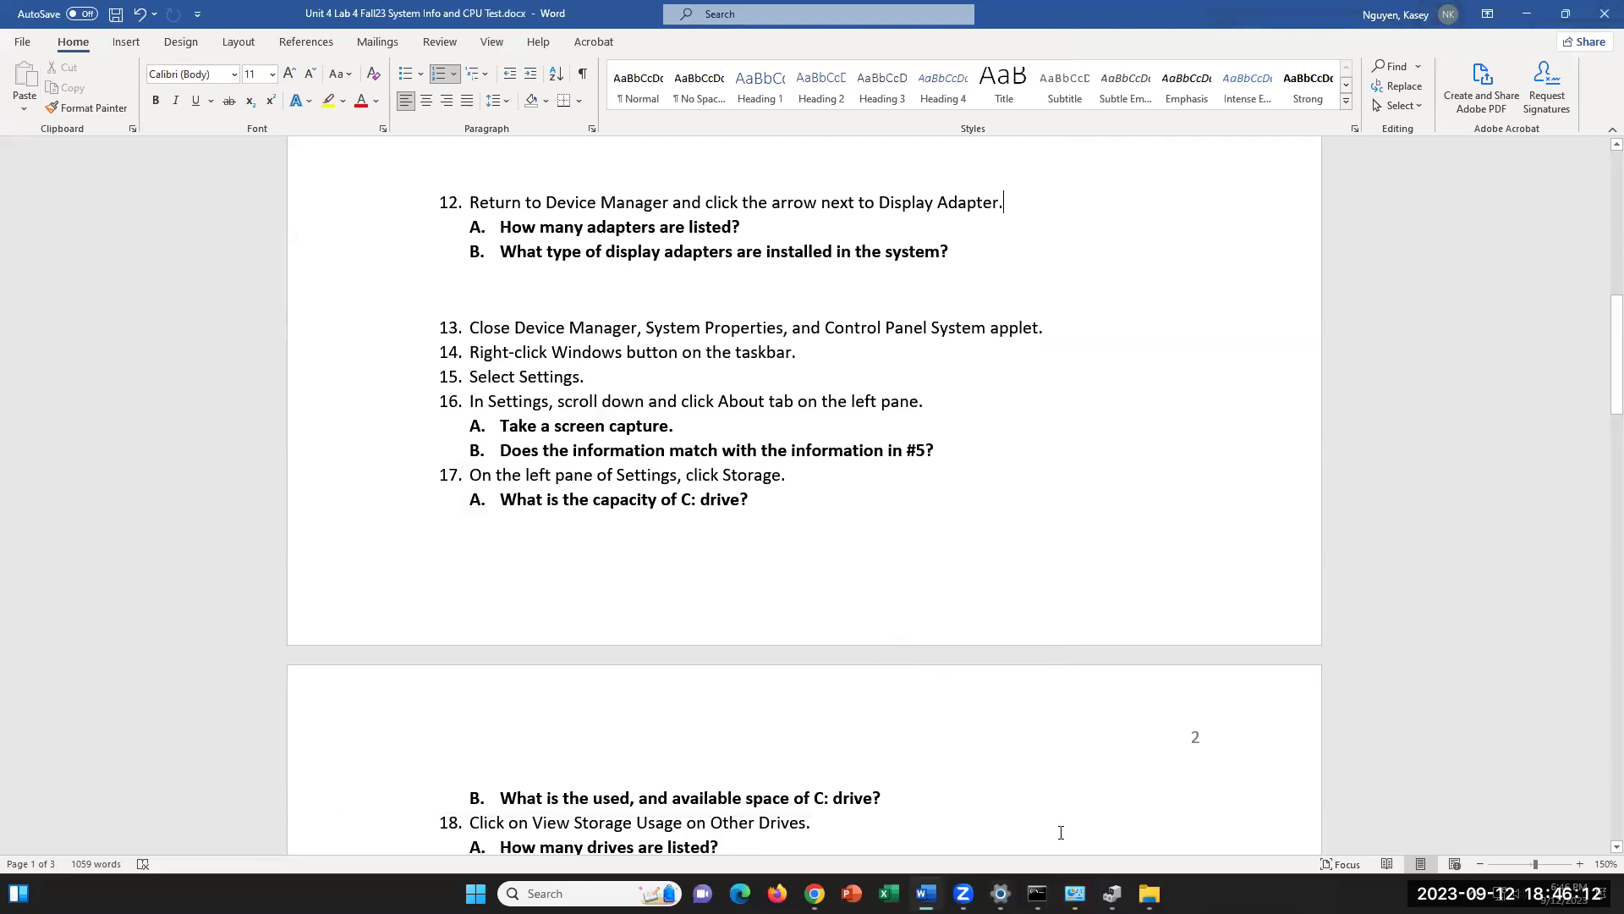
left_click(1113, 894)
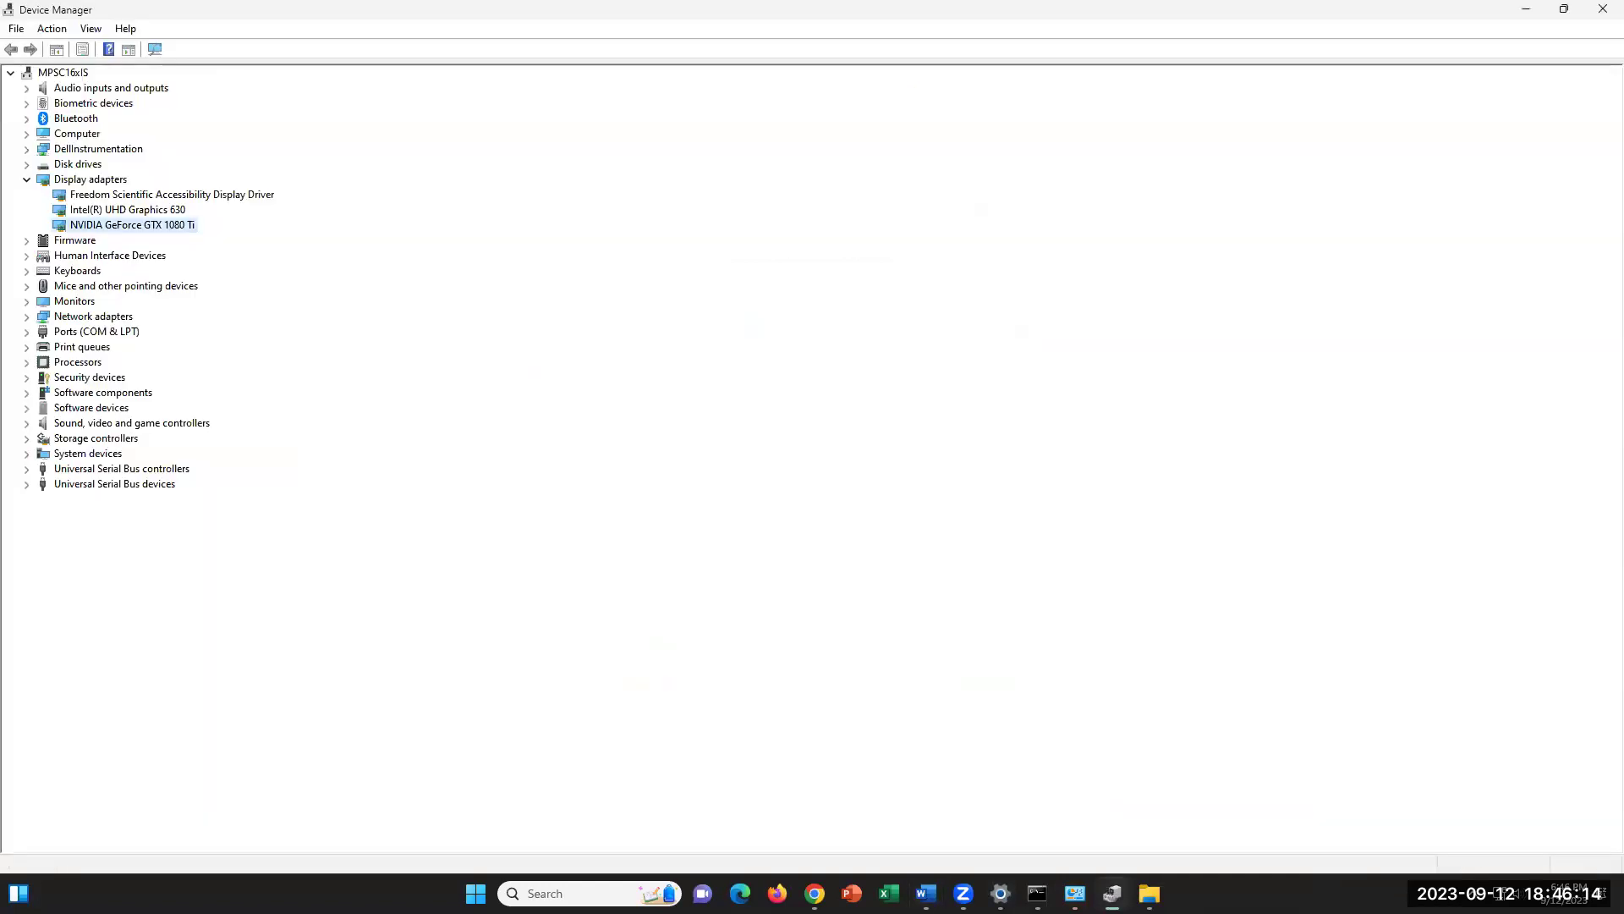
left_click(1112, 893)
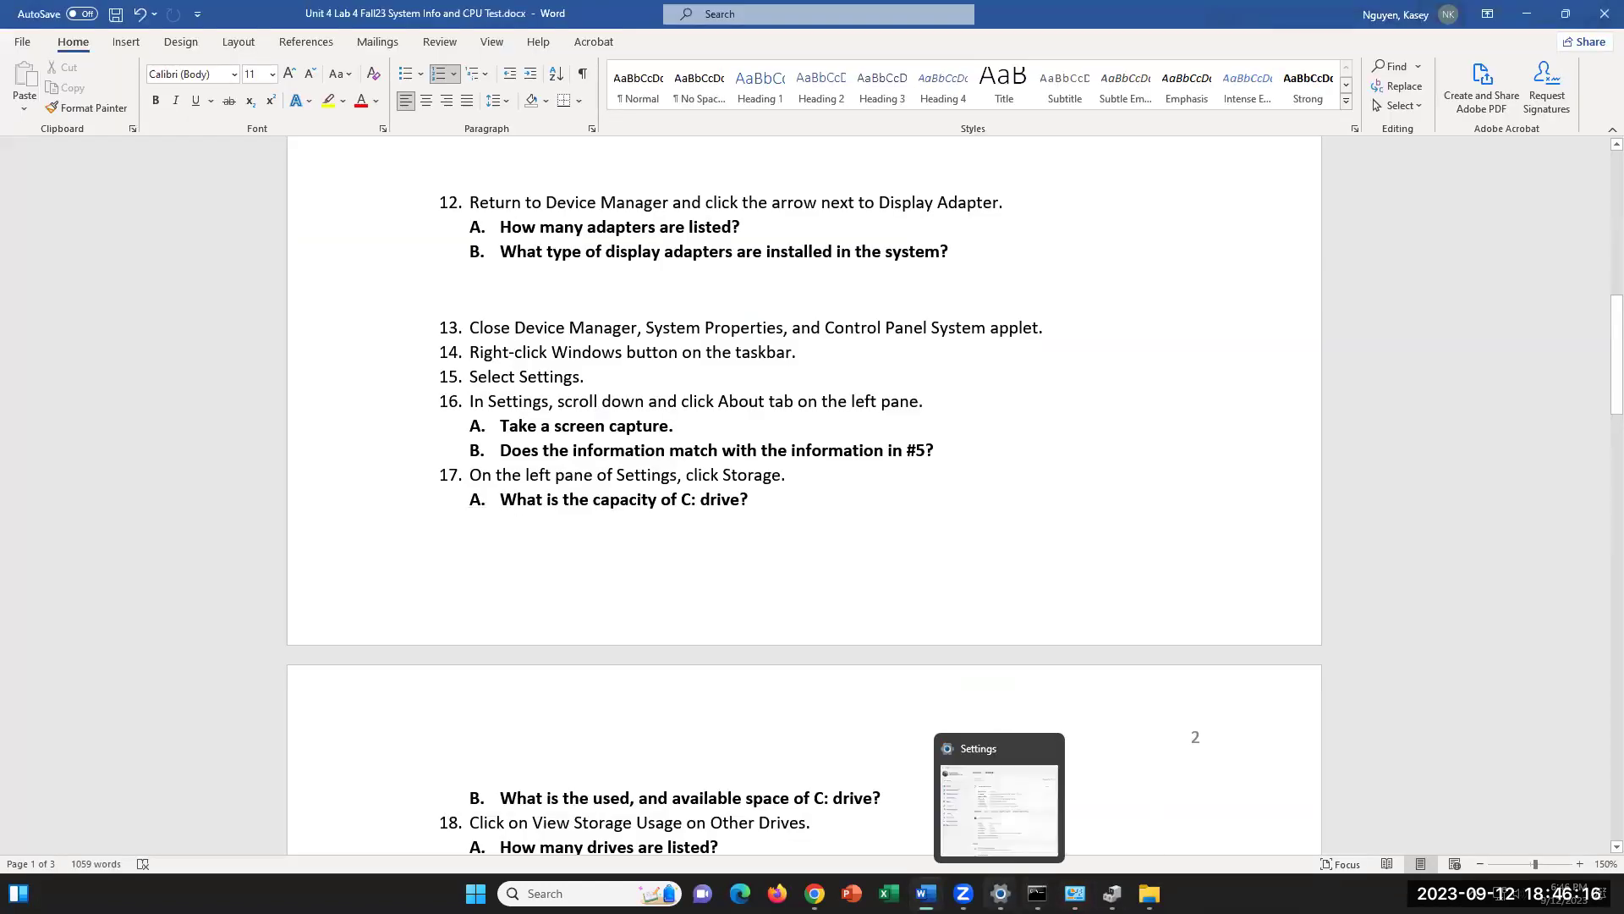
- Reopen the About page in Settings from the System page and review the device and Windows specifications for lab item 16
left_click(1001, 893)
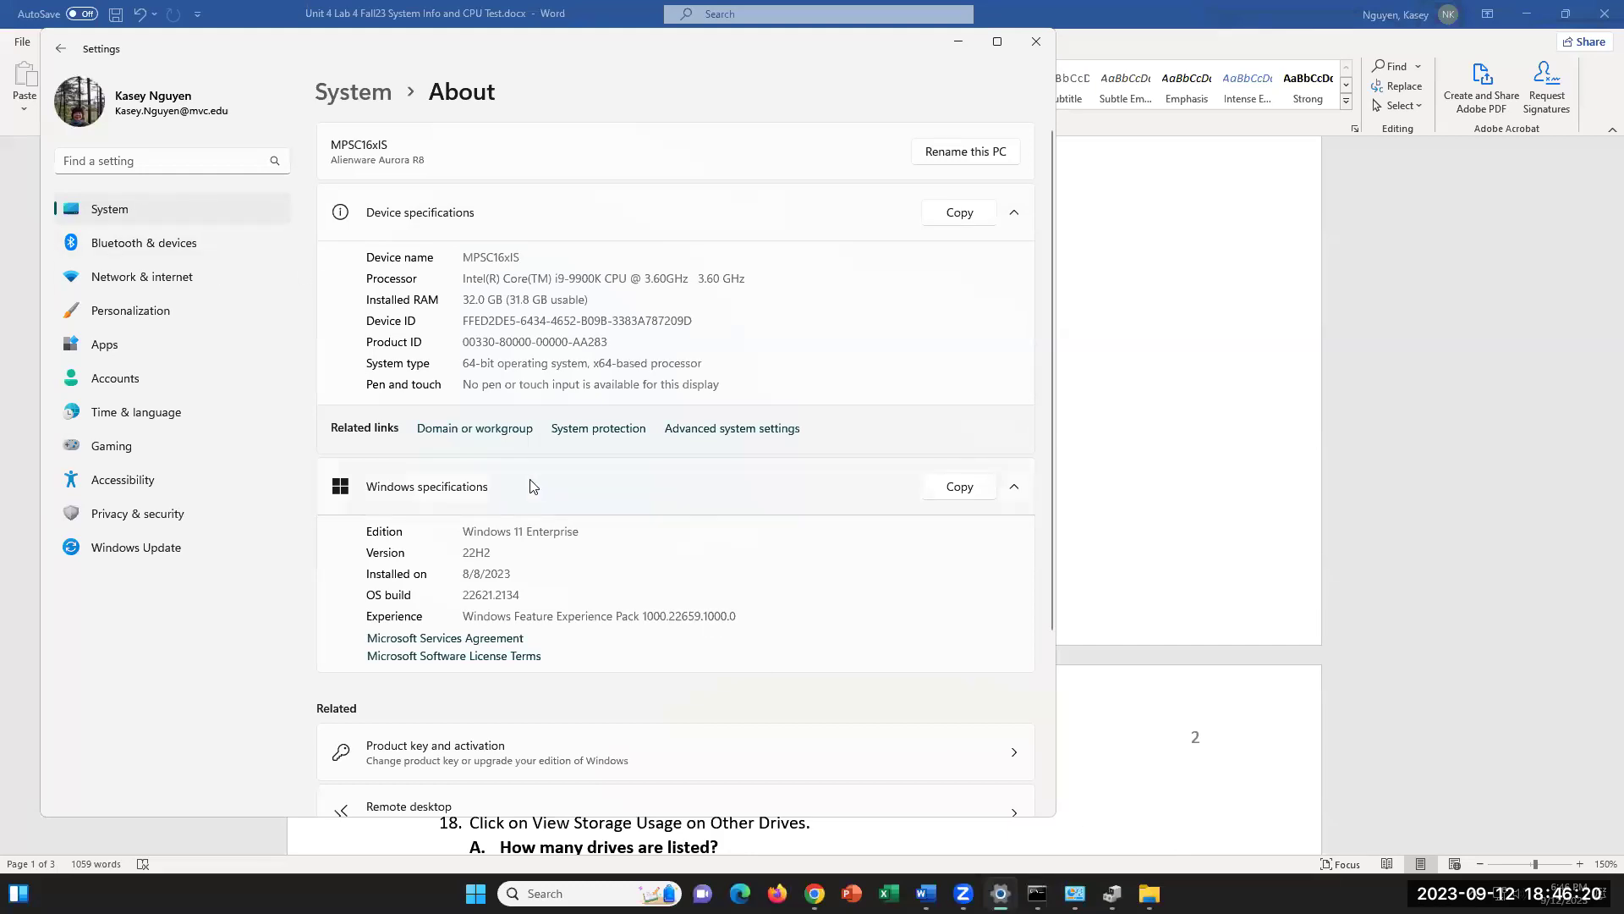
left_click(110, 212)
scroll(741, 575, "down", 4)
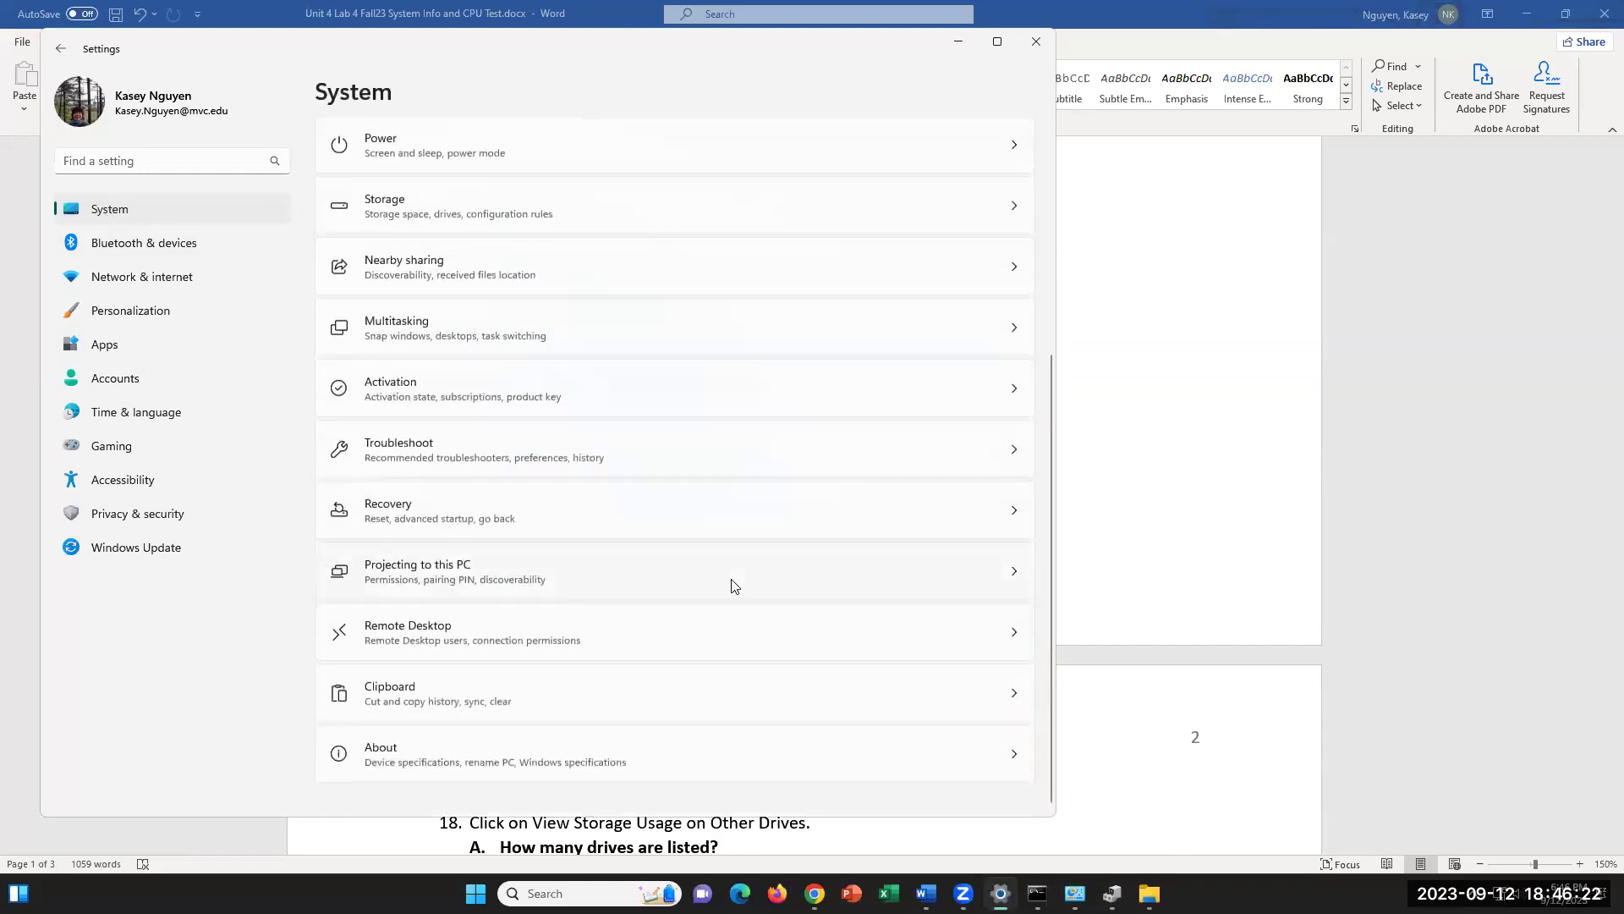
left_click(364, 753)
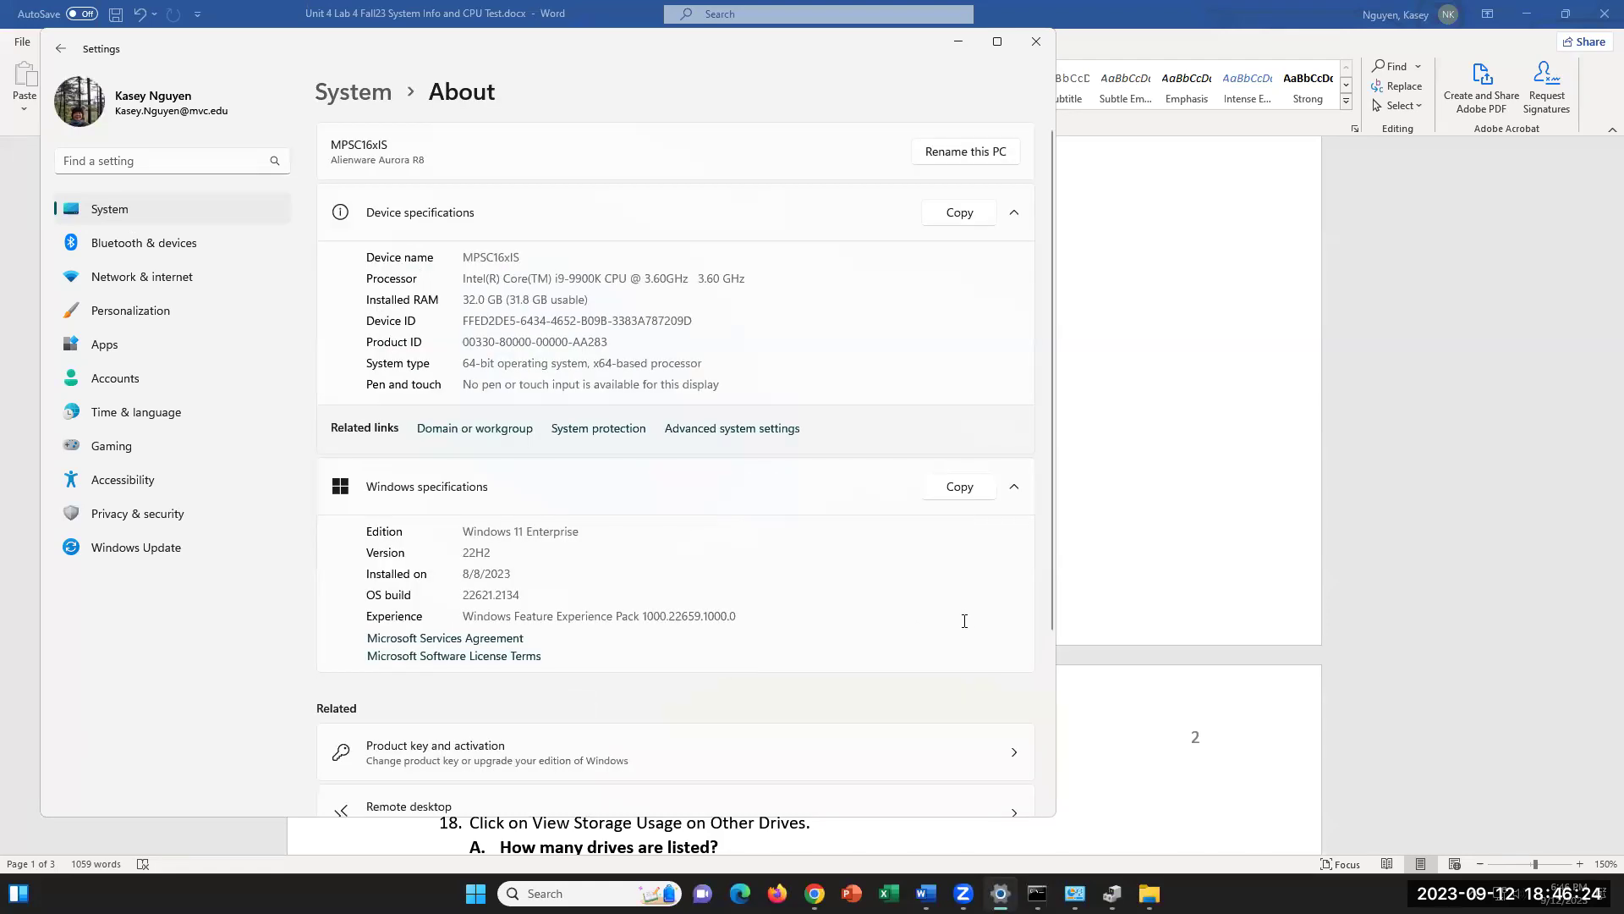
scroll(846, 613, "down", 2)
scroll(846, 614, "up", 2)
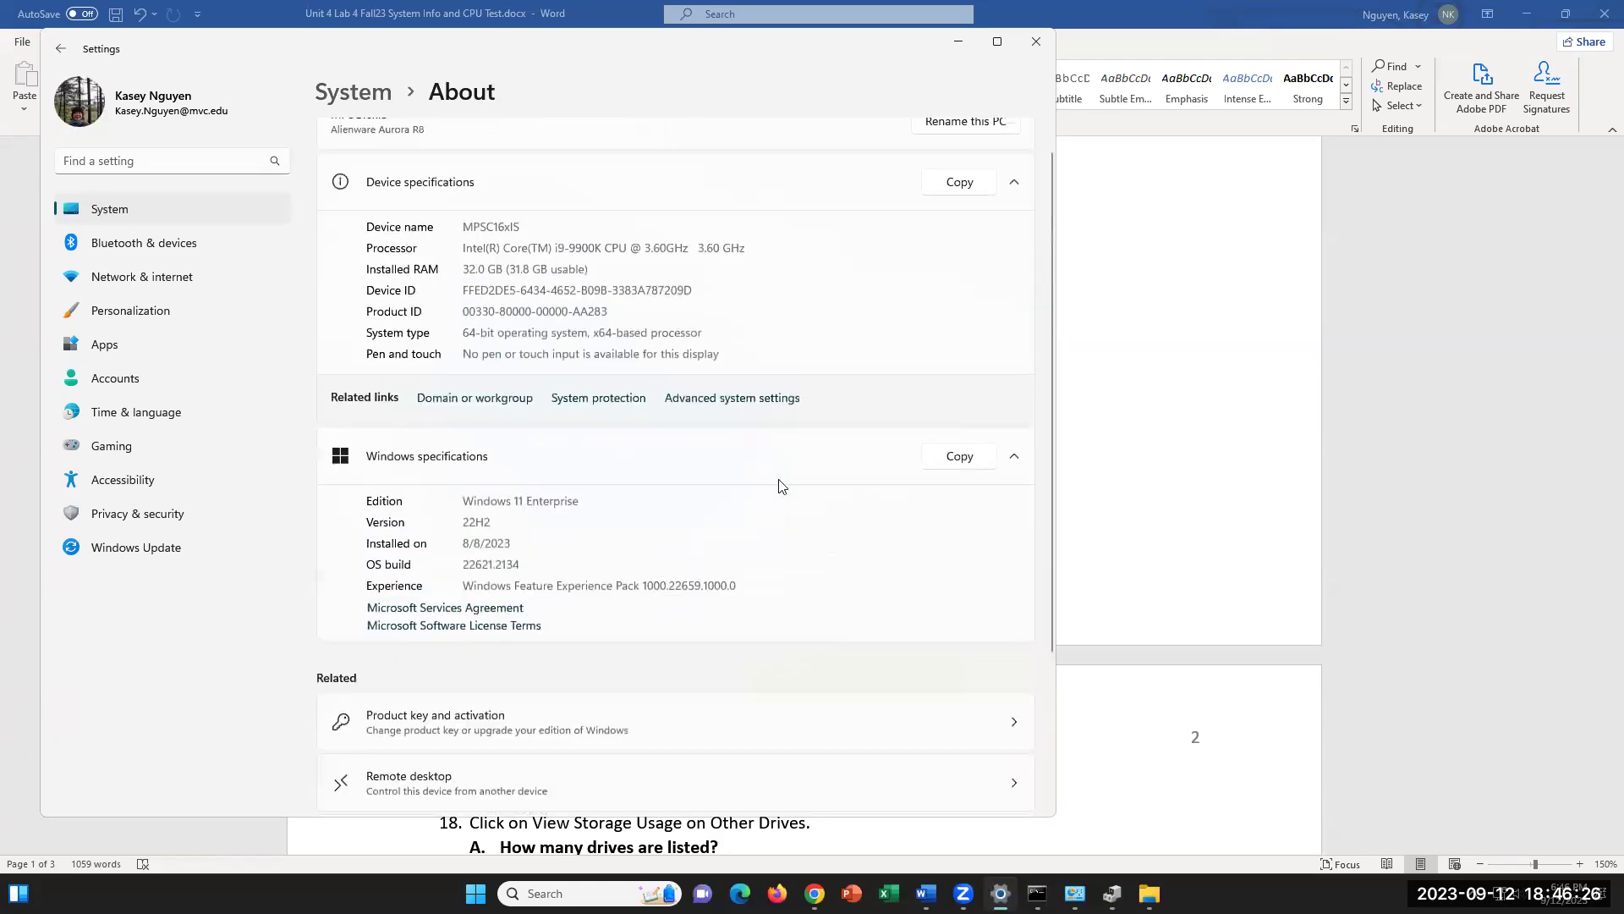
left_click(1173, 761)
left_click(676, 426)
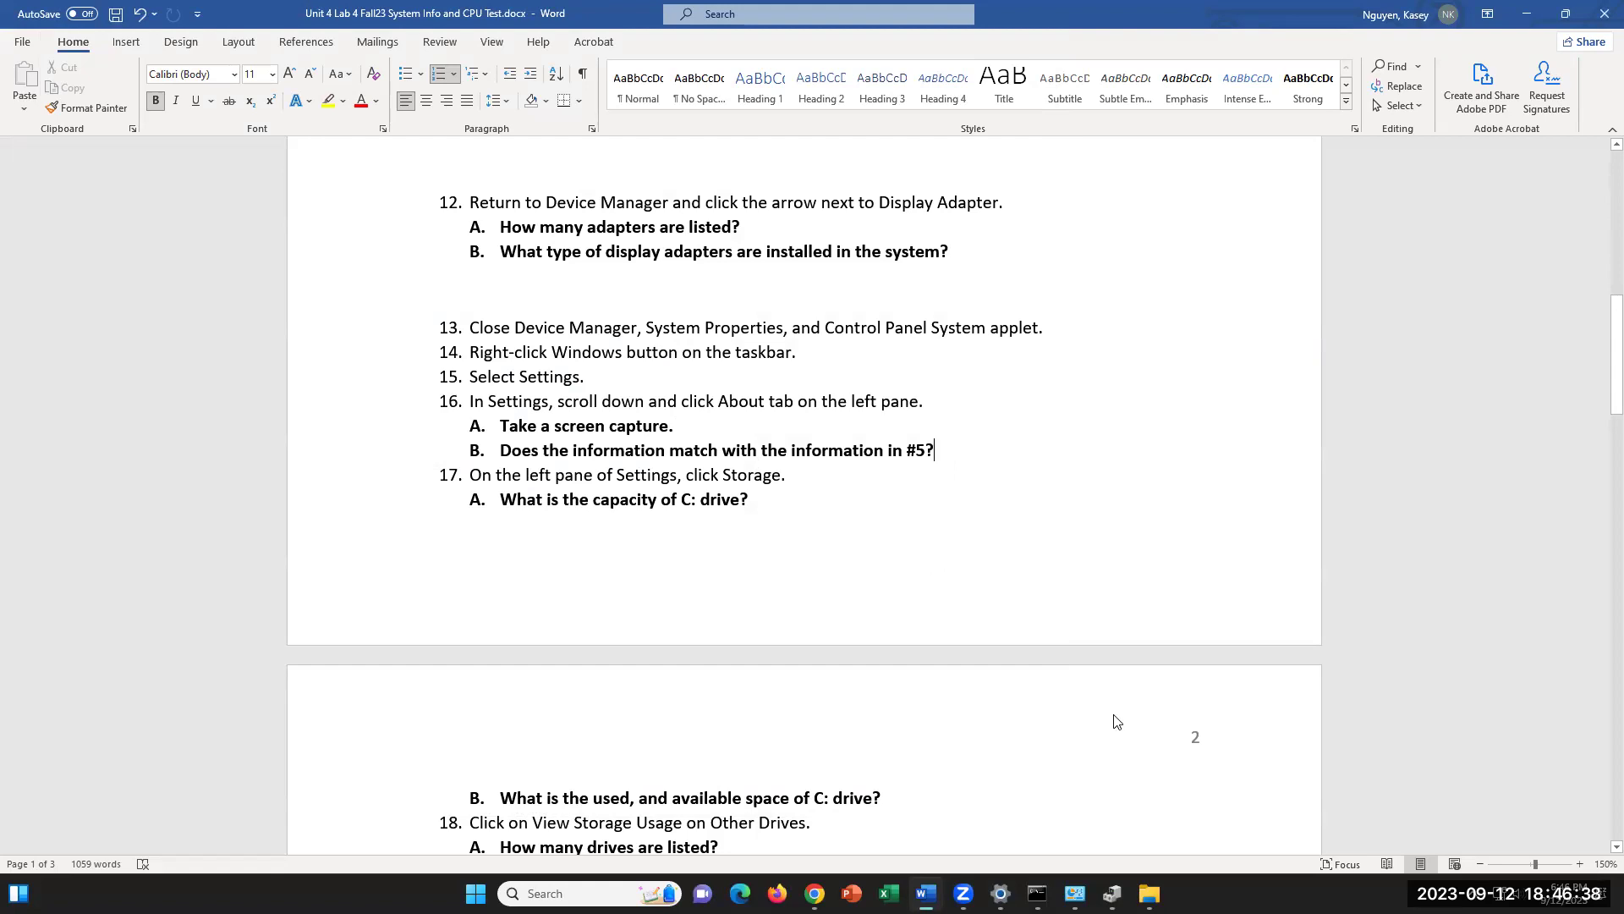
- Open the Storage page under System in Settings and examine the C: drive's capacity, usage categories and management options
left_click(1112, 893)
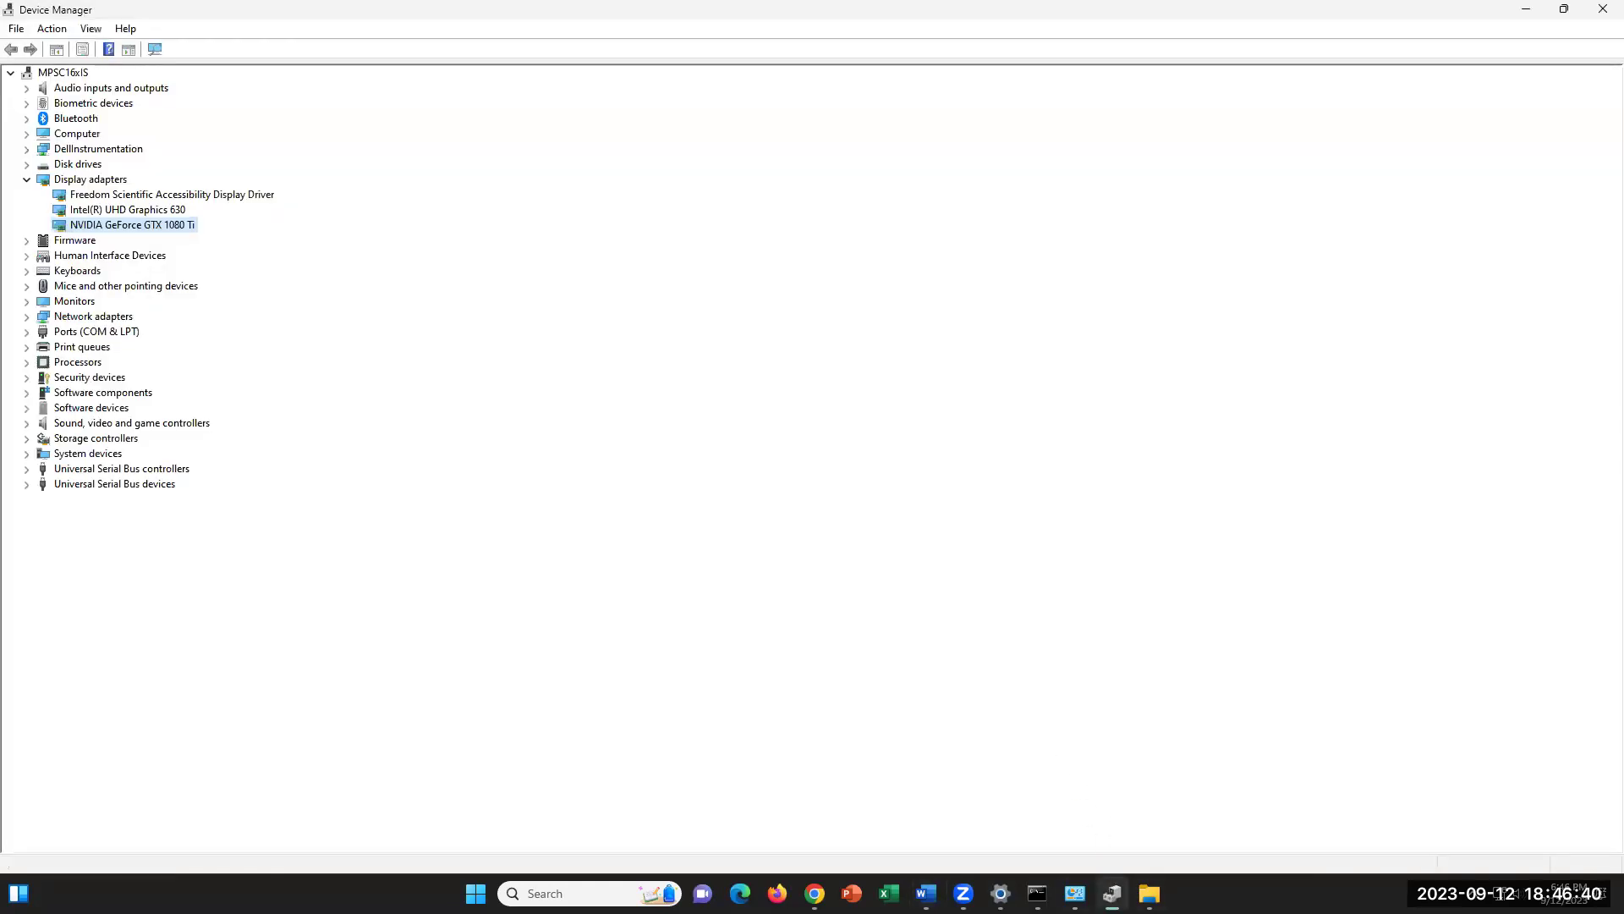
key("alt+Tab")
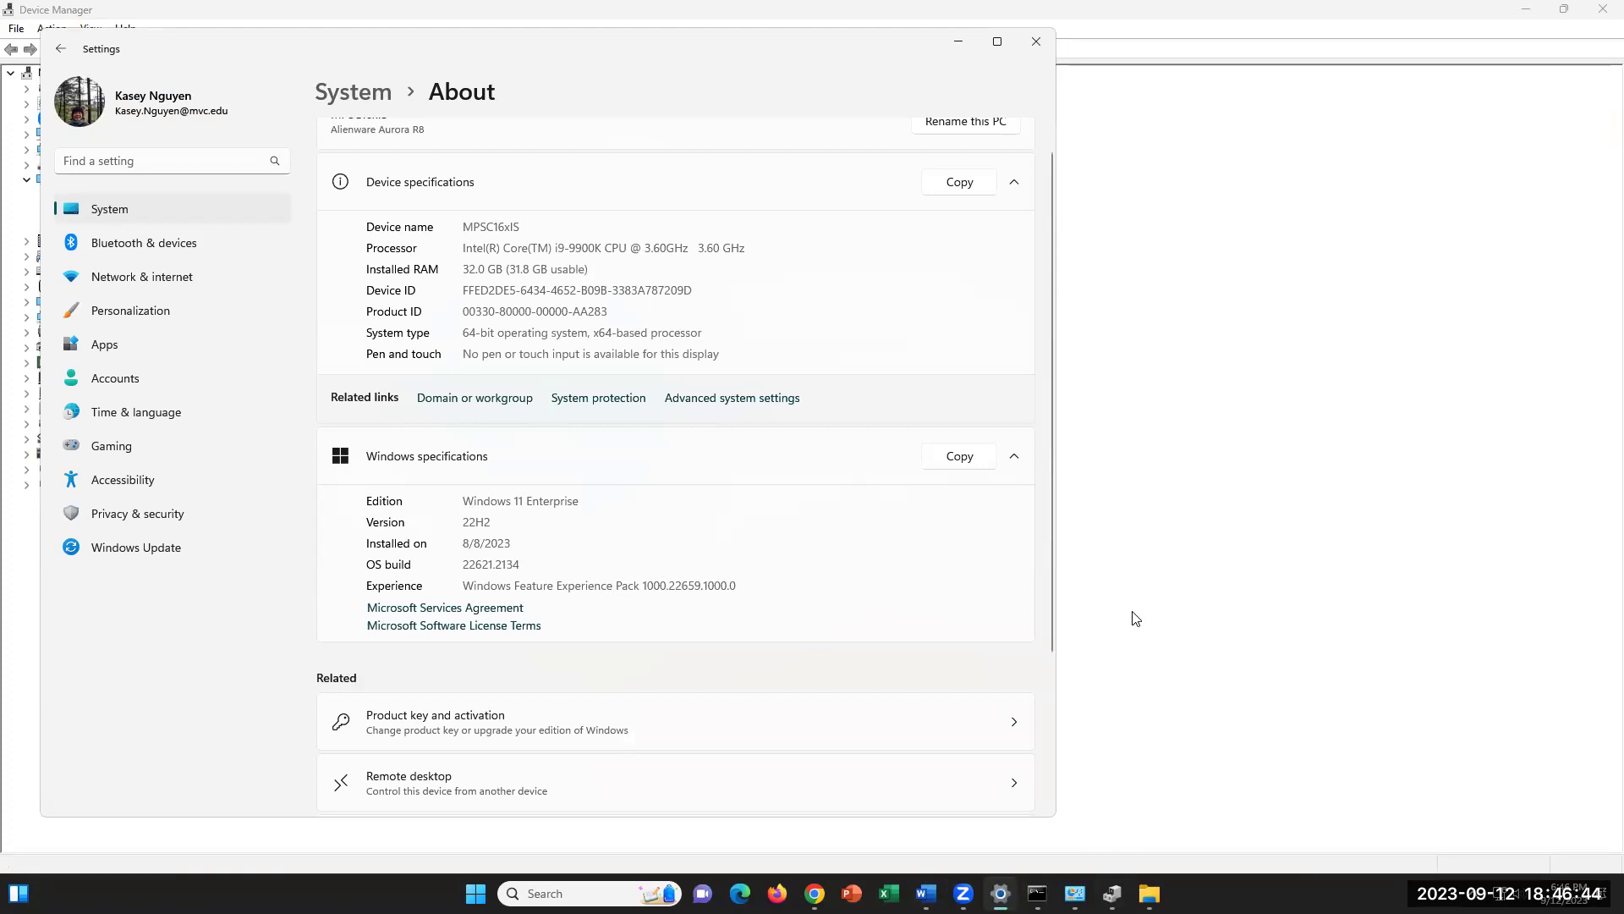
left_click(121, 214)
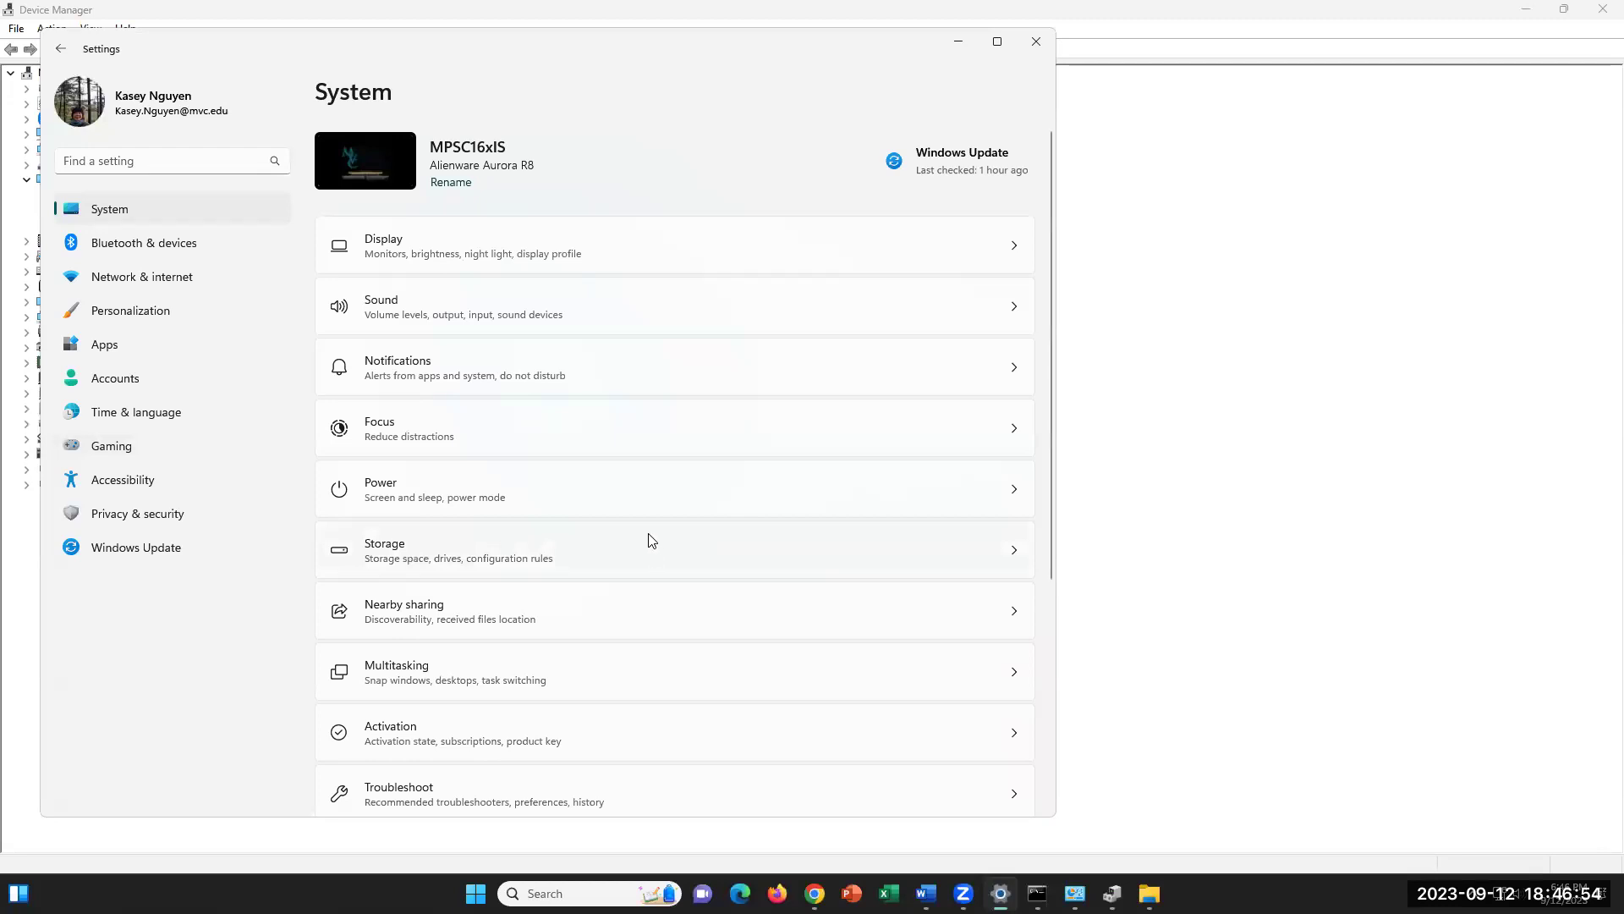
left_click(385, 547)
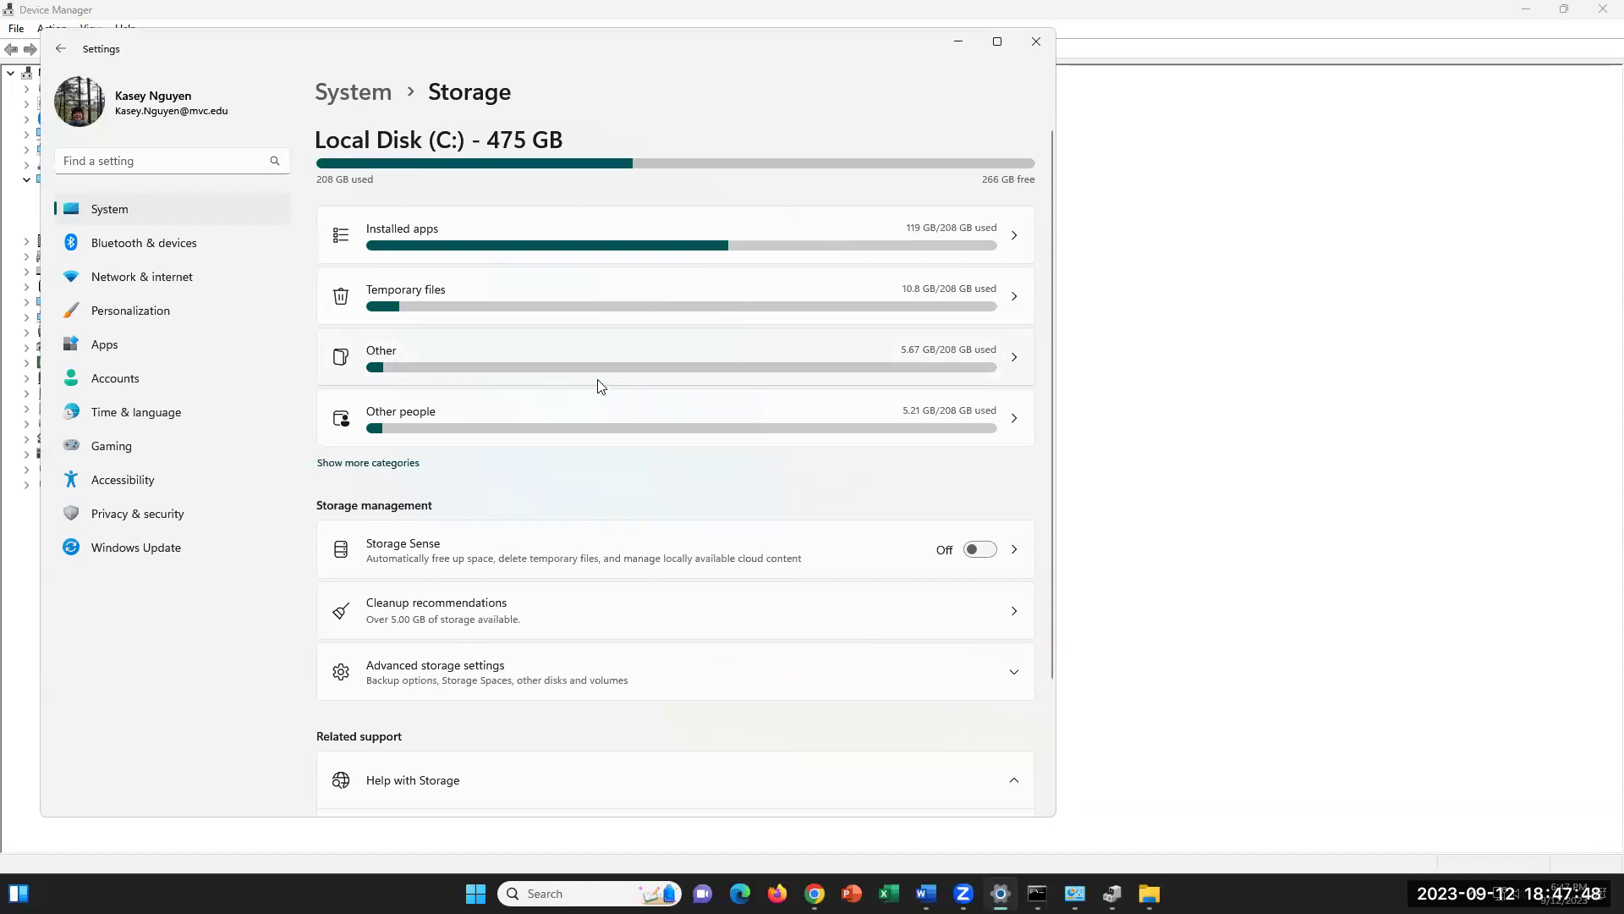
scroll(604, 379, "down", 3)
scroll(606, 377, "up", 2)
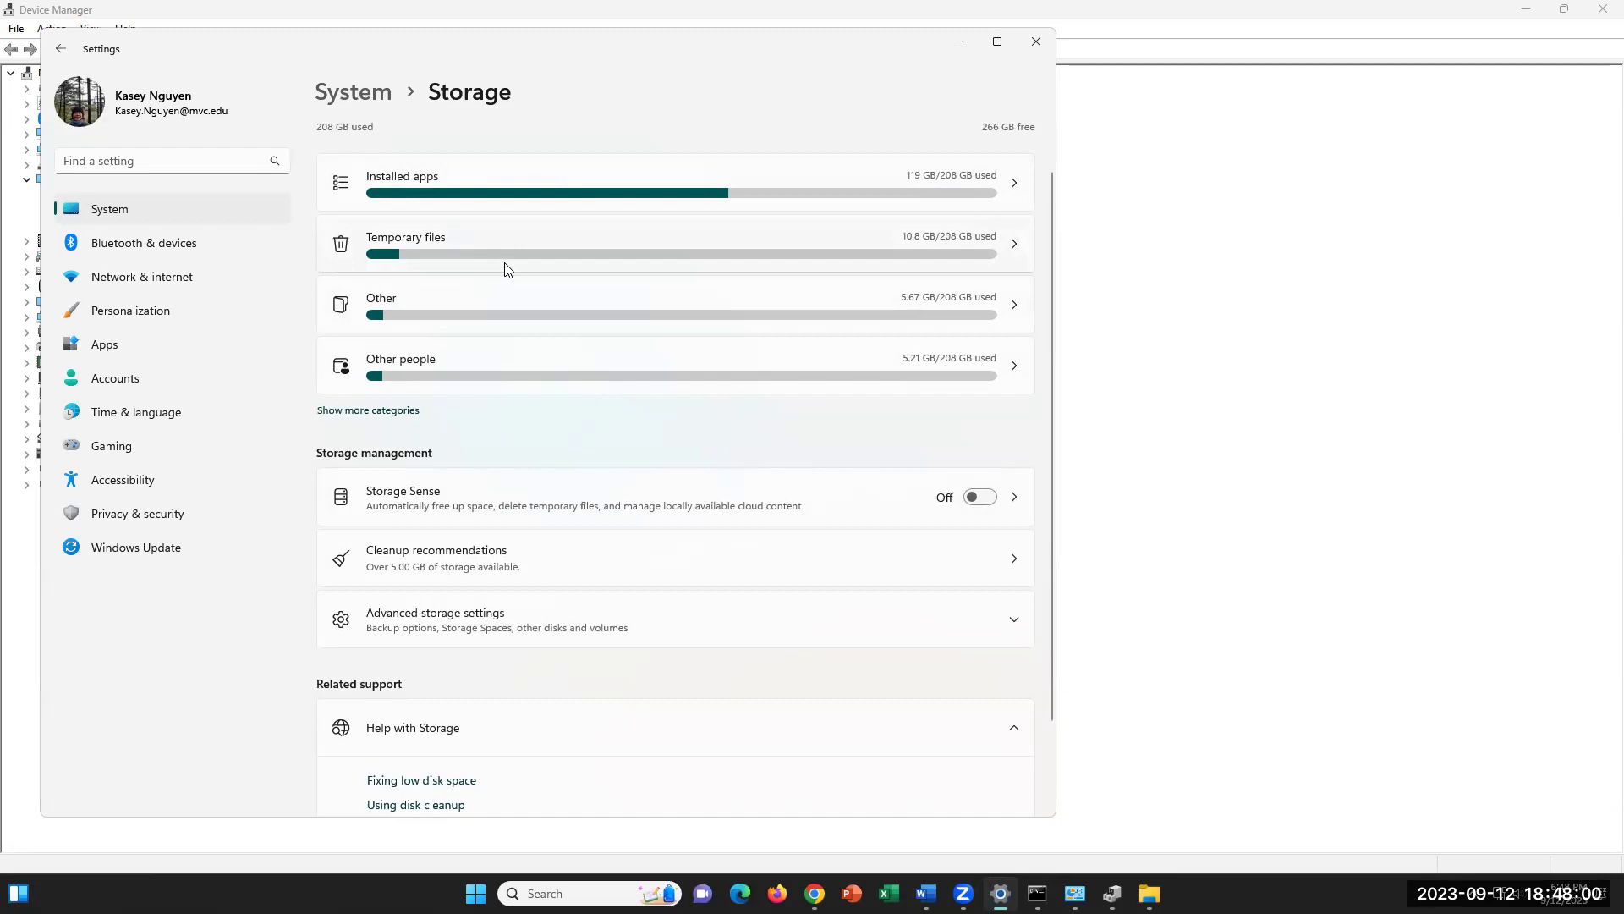
scroll(513, 349, "down", 1)
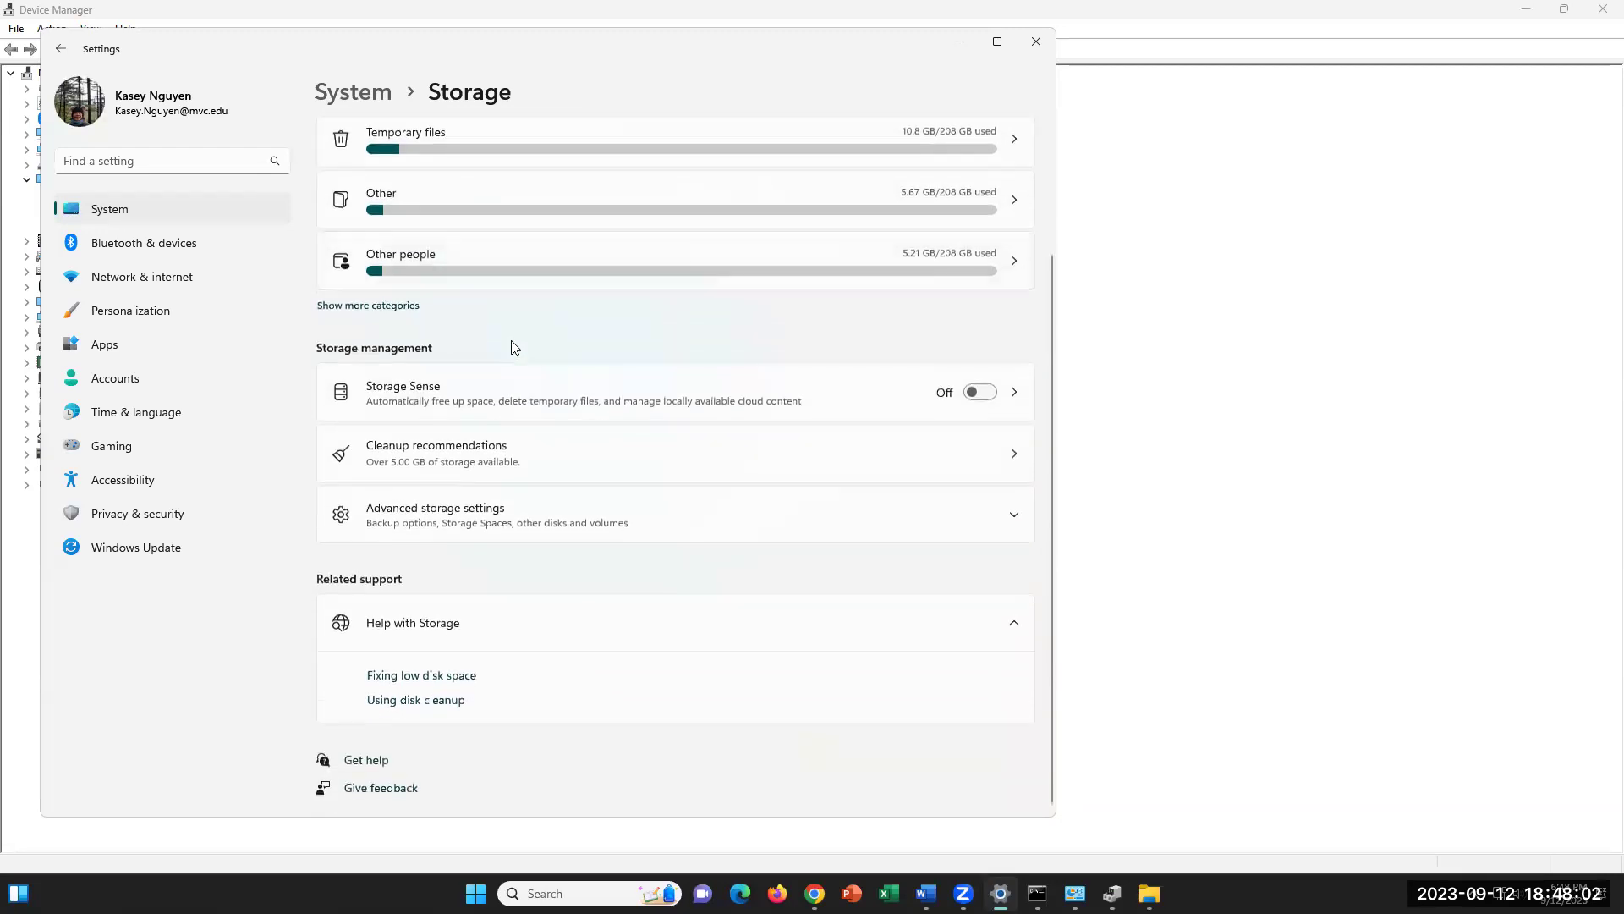
scroll(512, 345, "up", 2)
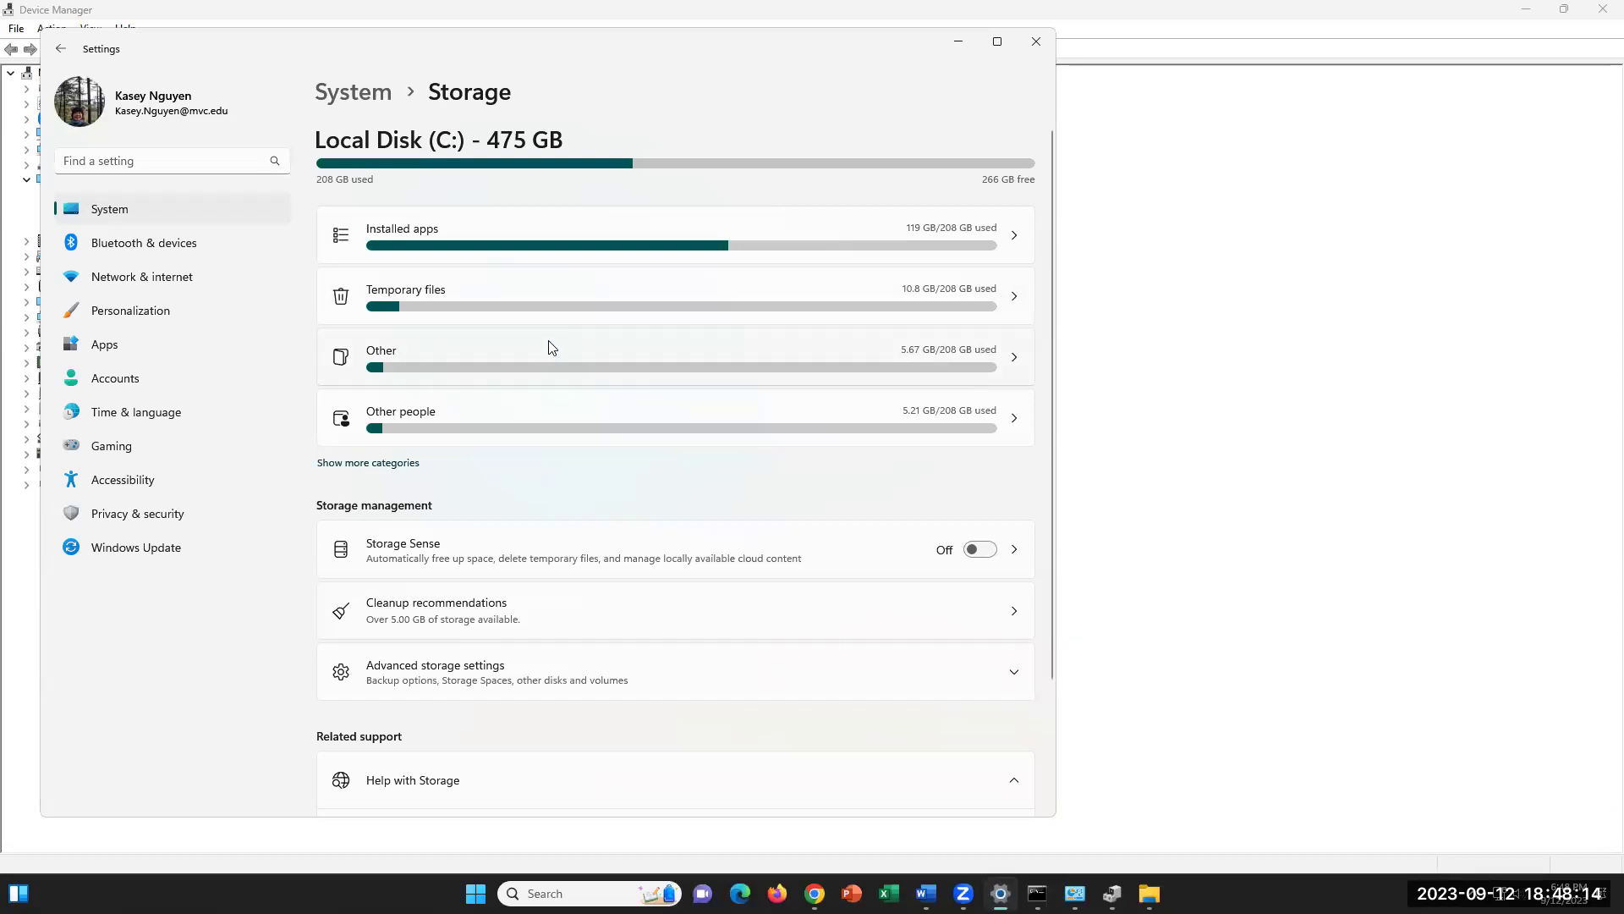
scroll(548, 344, "down", 3)
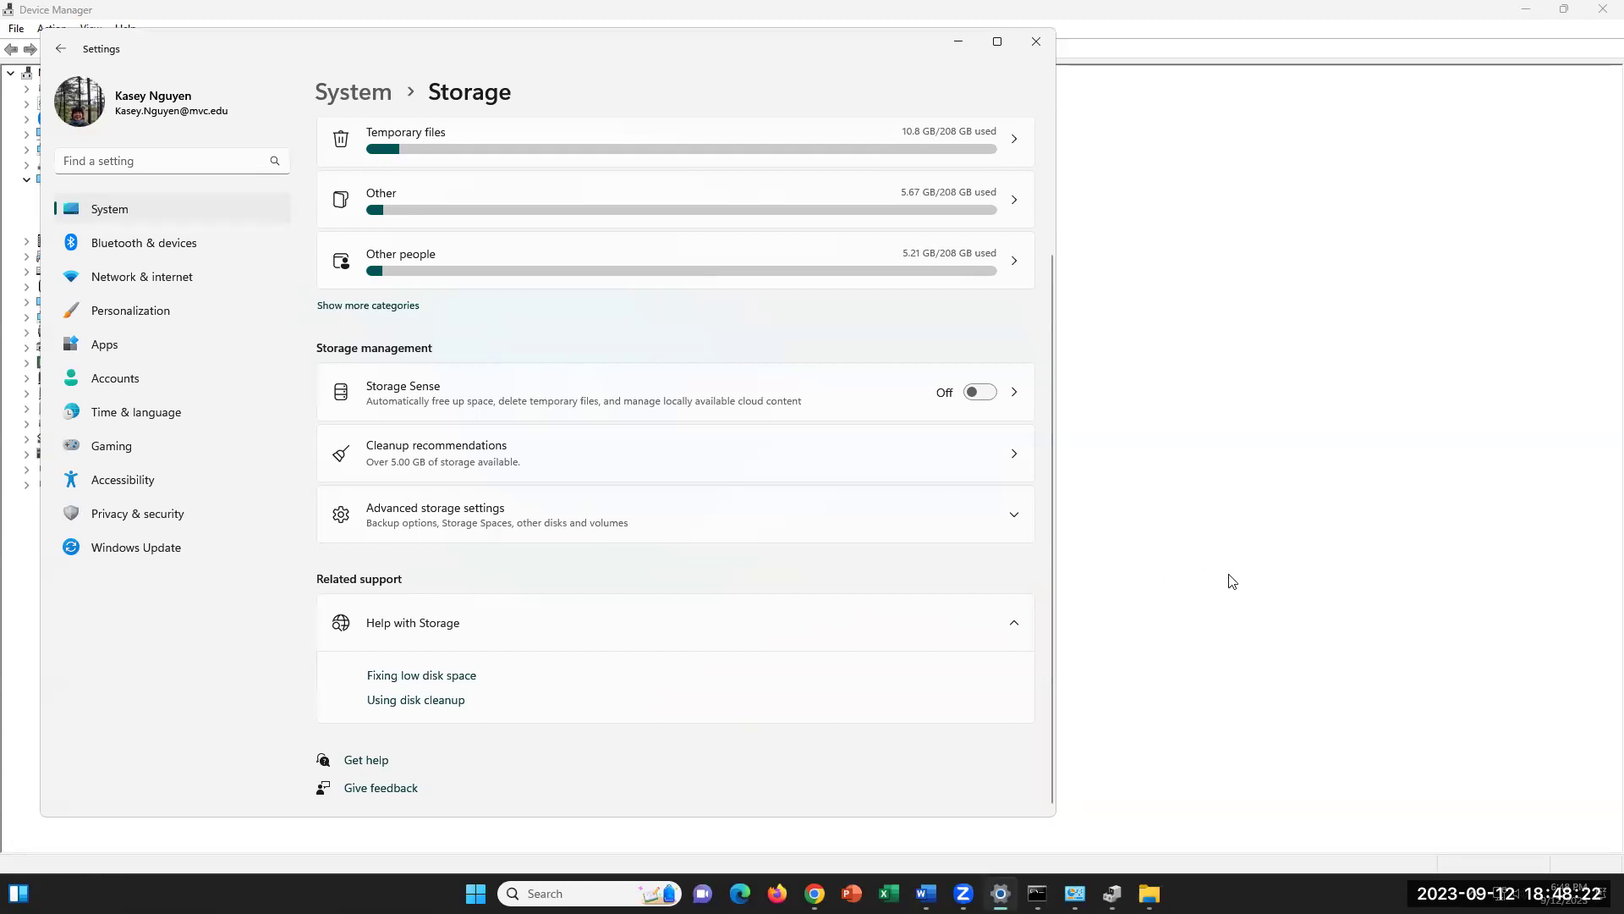
- Read lab items 17 to 21 in the Word document and return to the Storage page in Settings
left_click(926, 893)
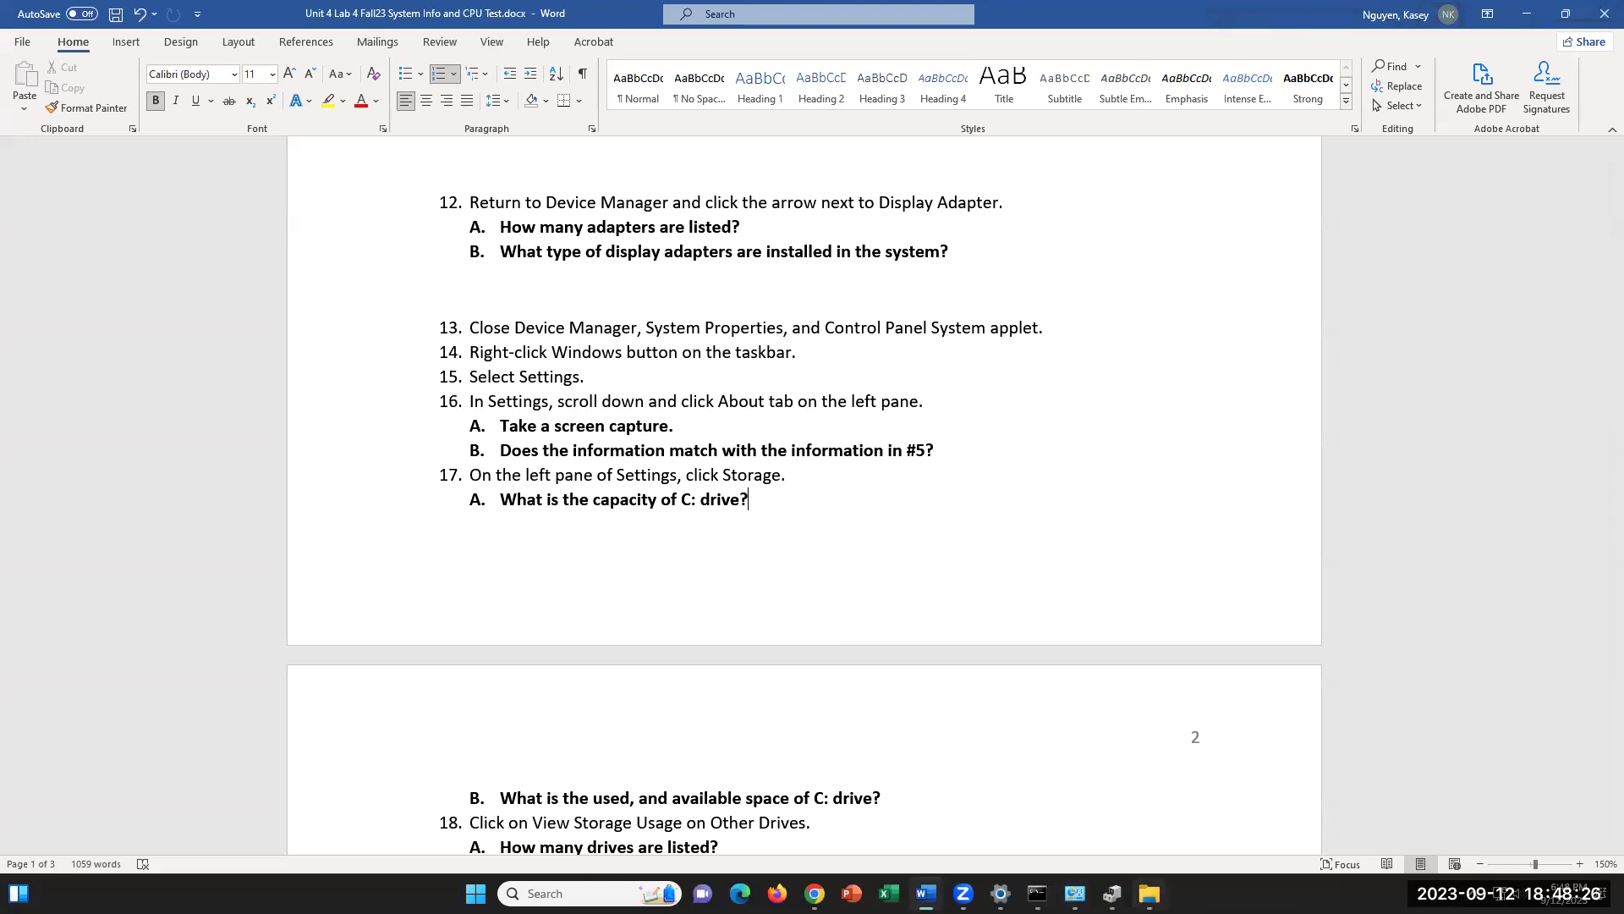
key("alt+Tab")
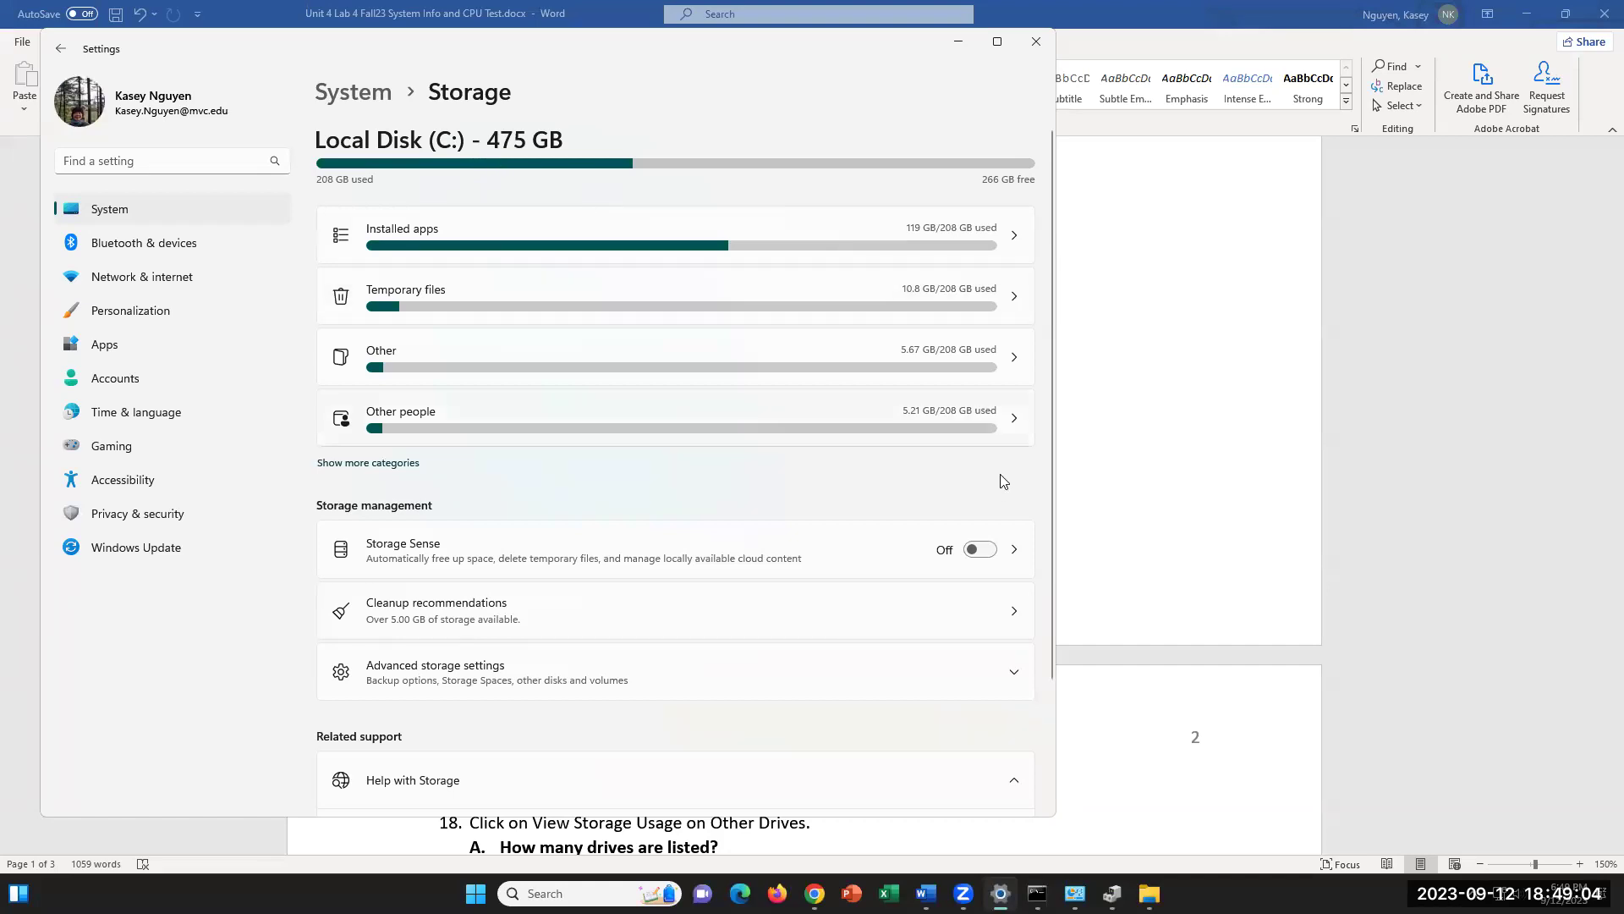
left_click(1136, 534)
scroll(880, 398, "down", 5)
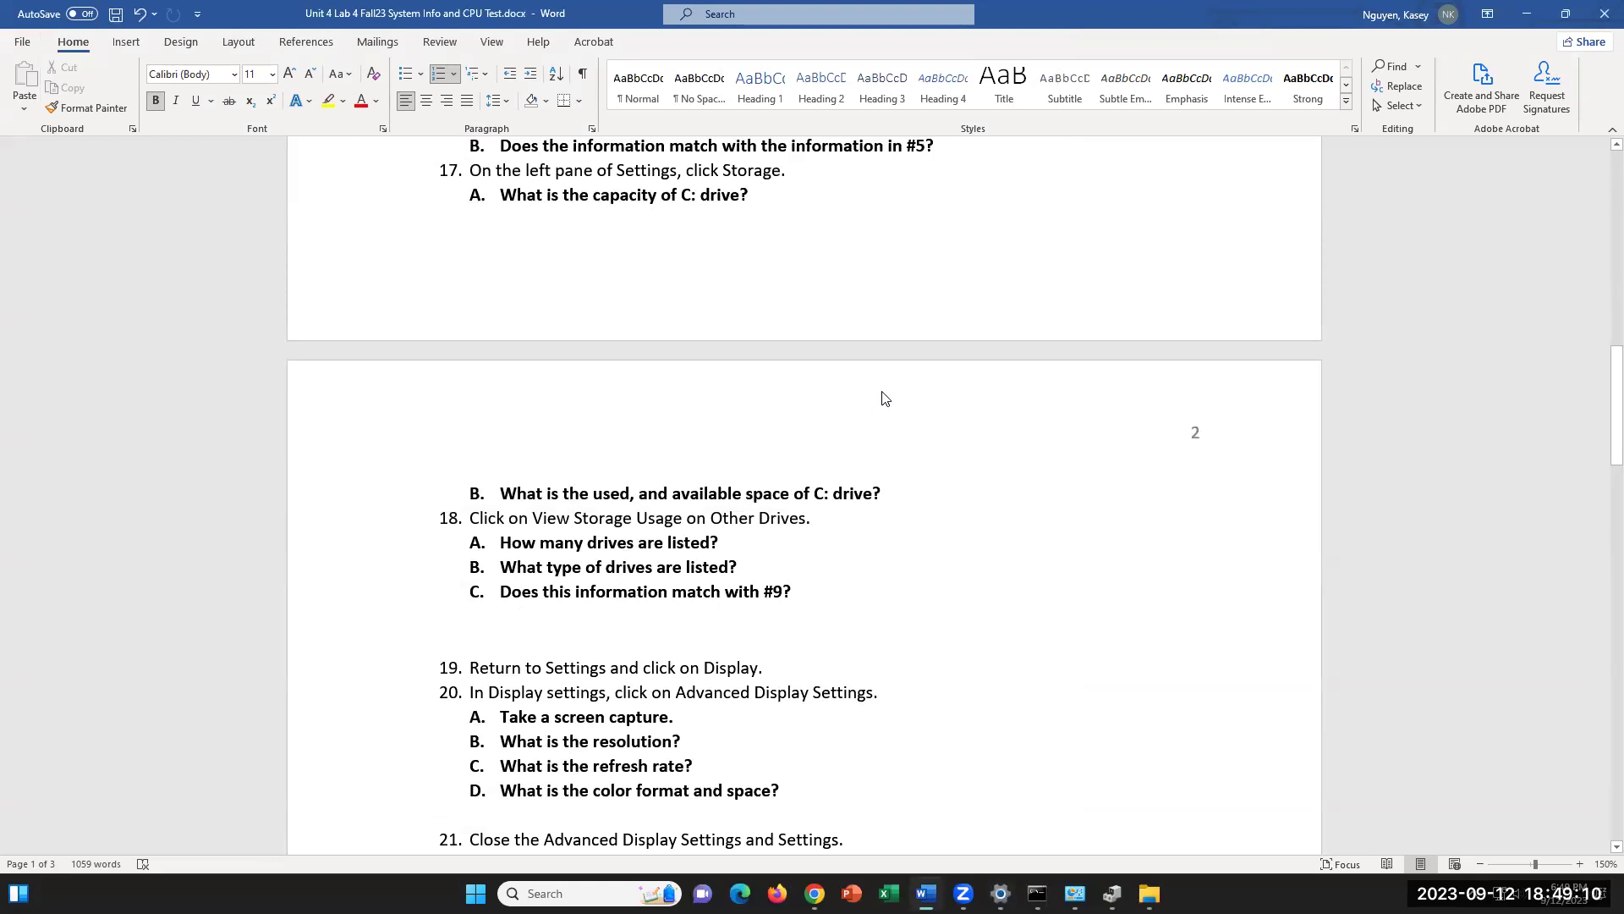
left_click(1112, 893)
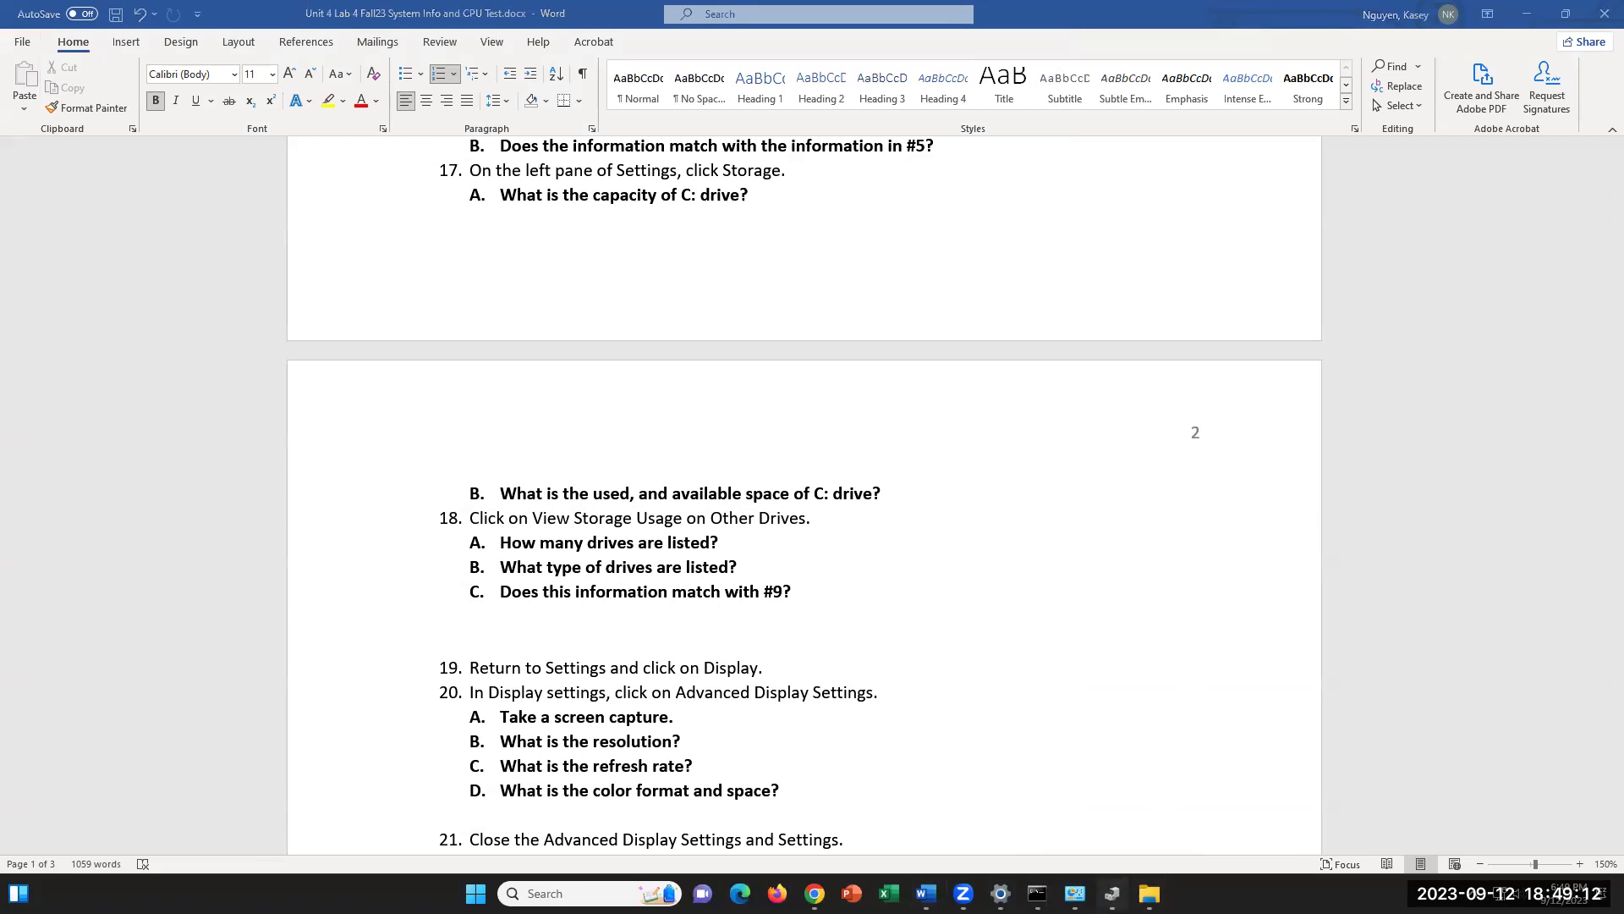
left_click(1000, 894)
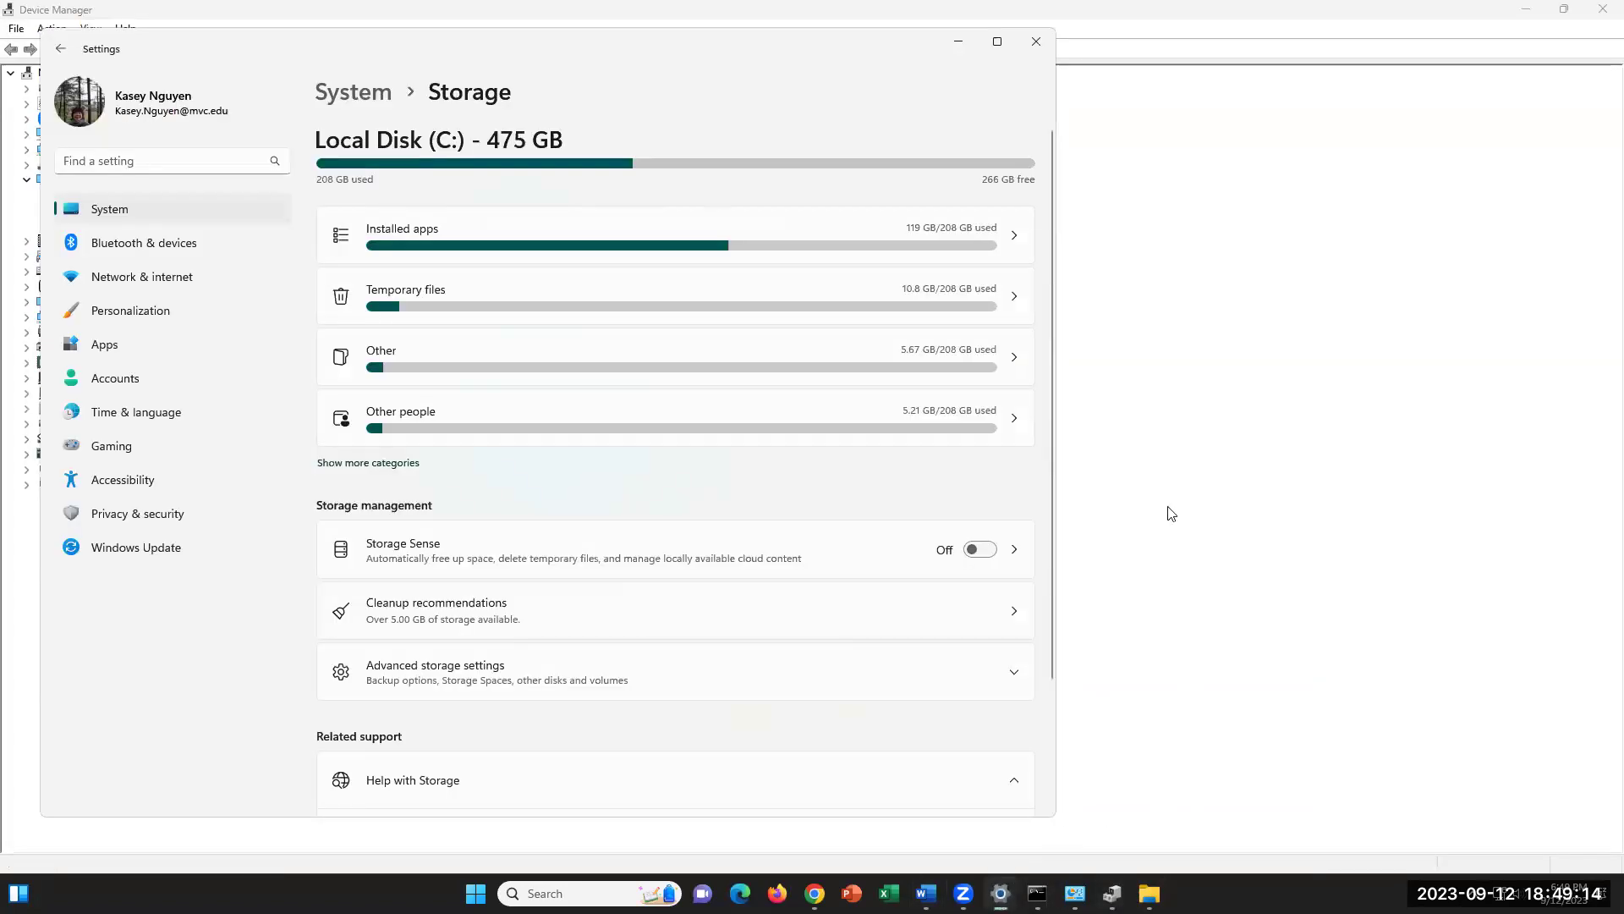
- Show all storage categories for Local Disk (C:) and examine the full usage breakdown from Installed apps to Maps
scroll(825, 474, "down", 2)
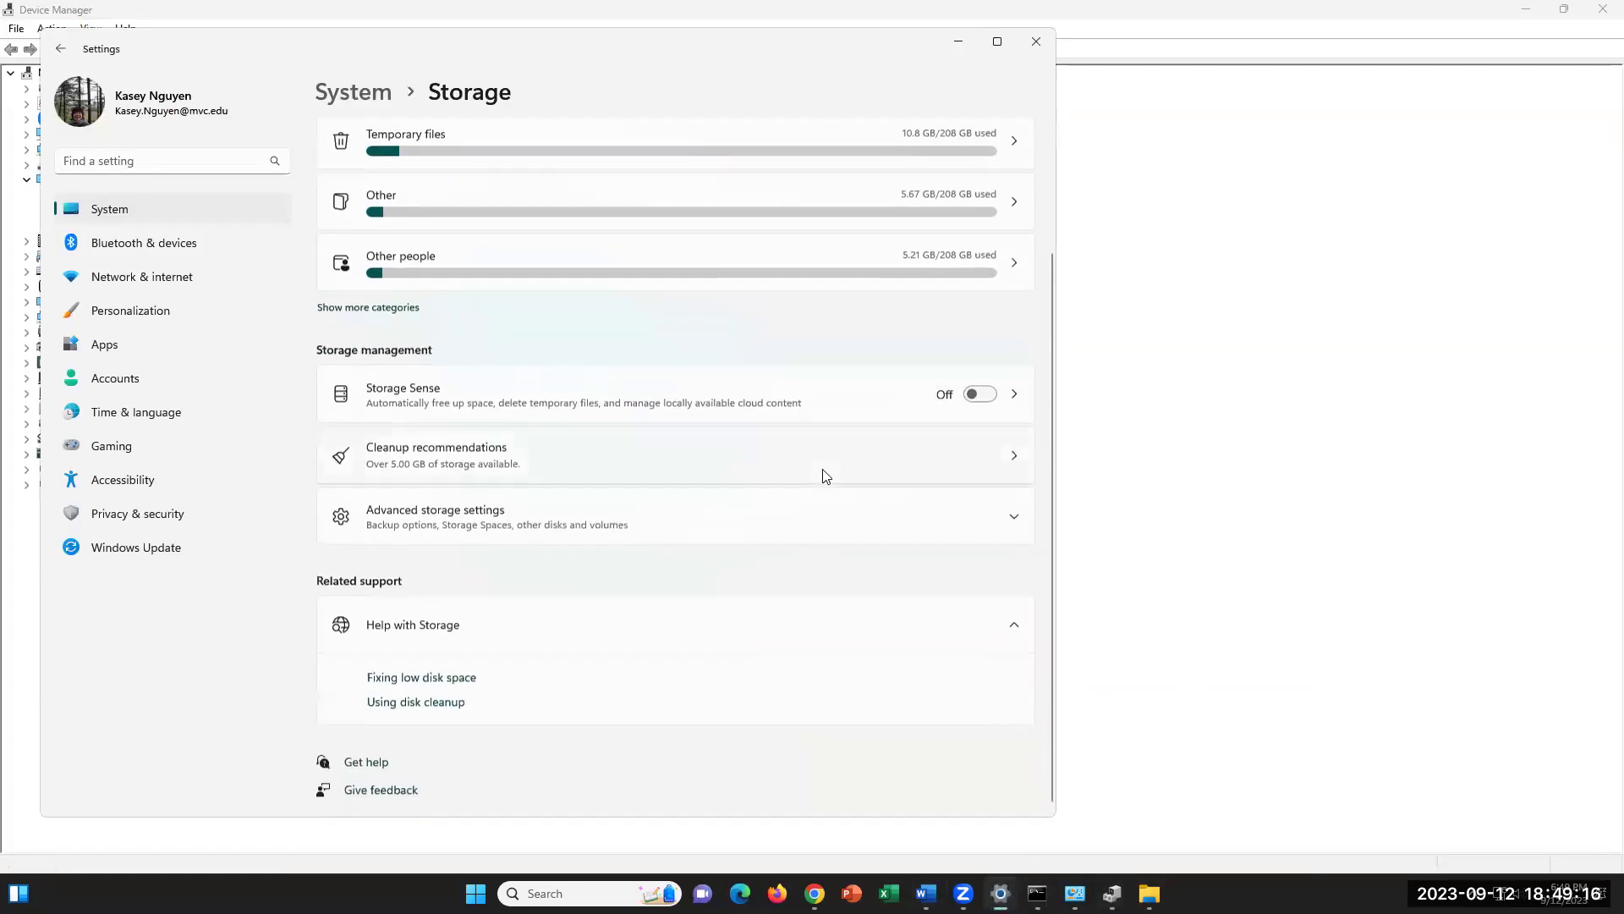
scroll(825, 472, "up", 2)
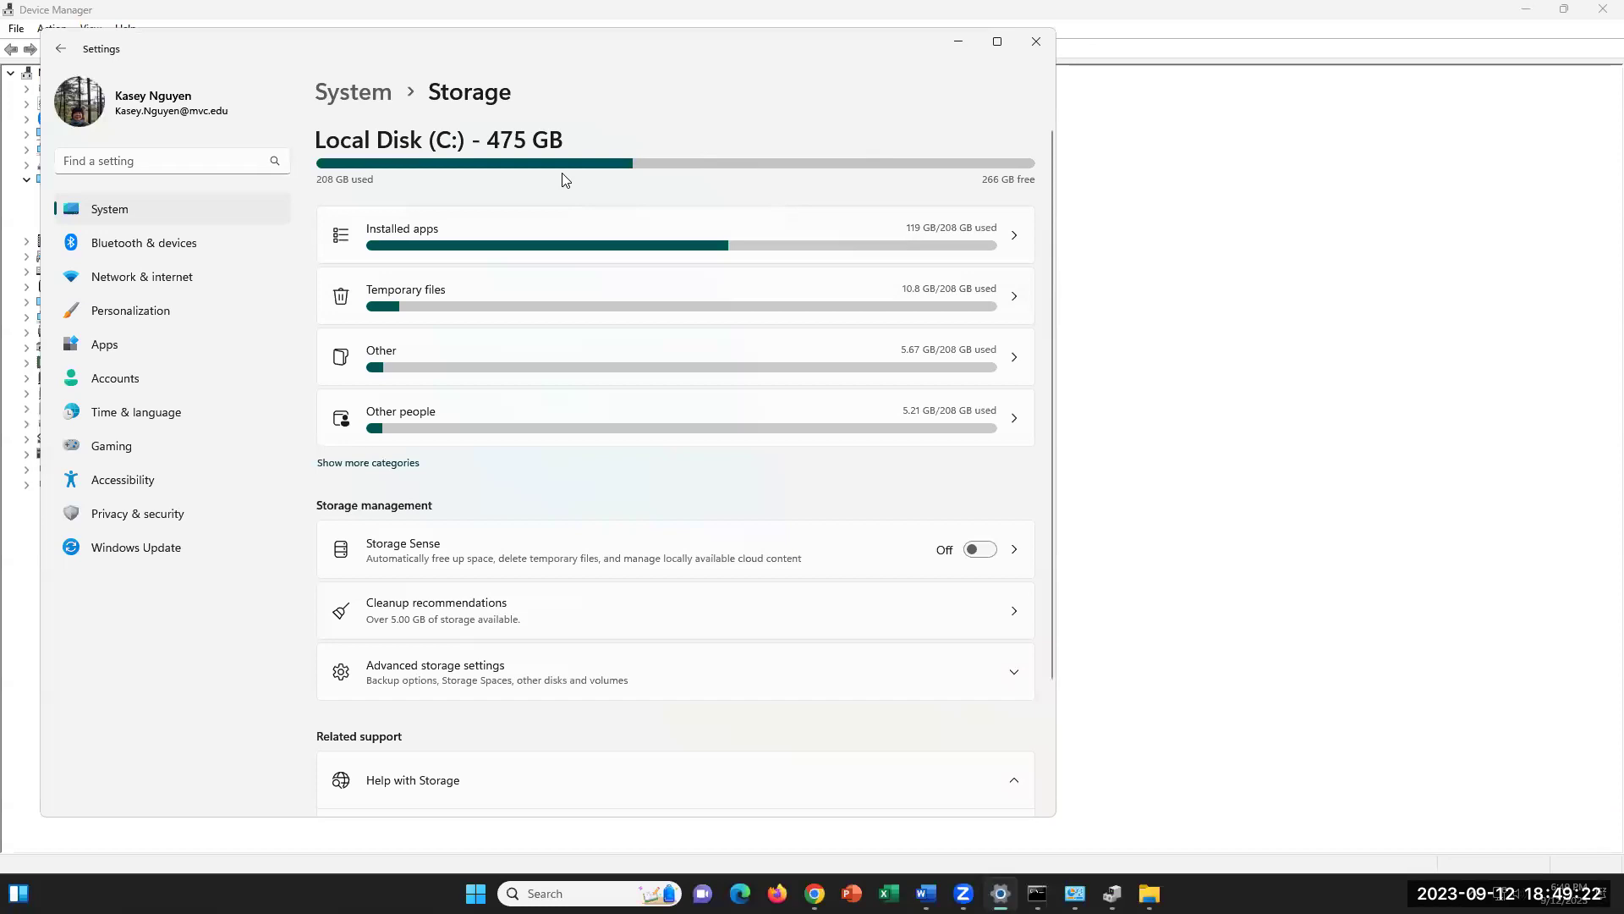
left_click(381, 472)
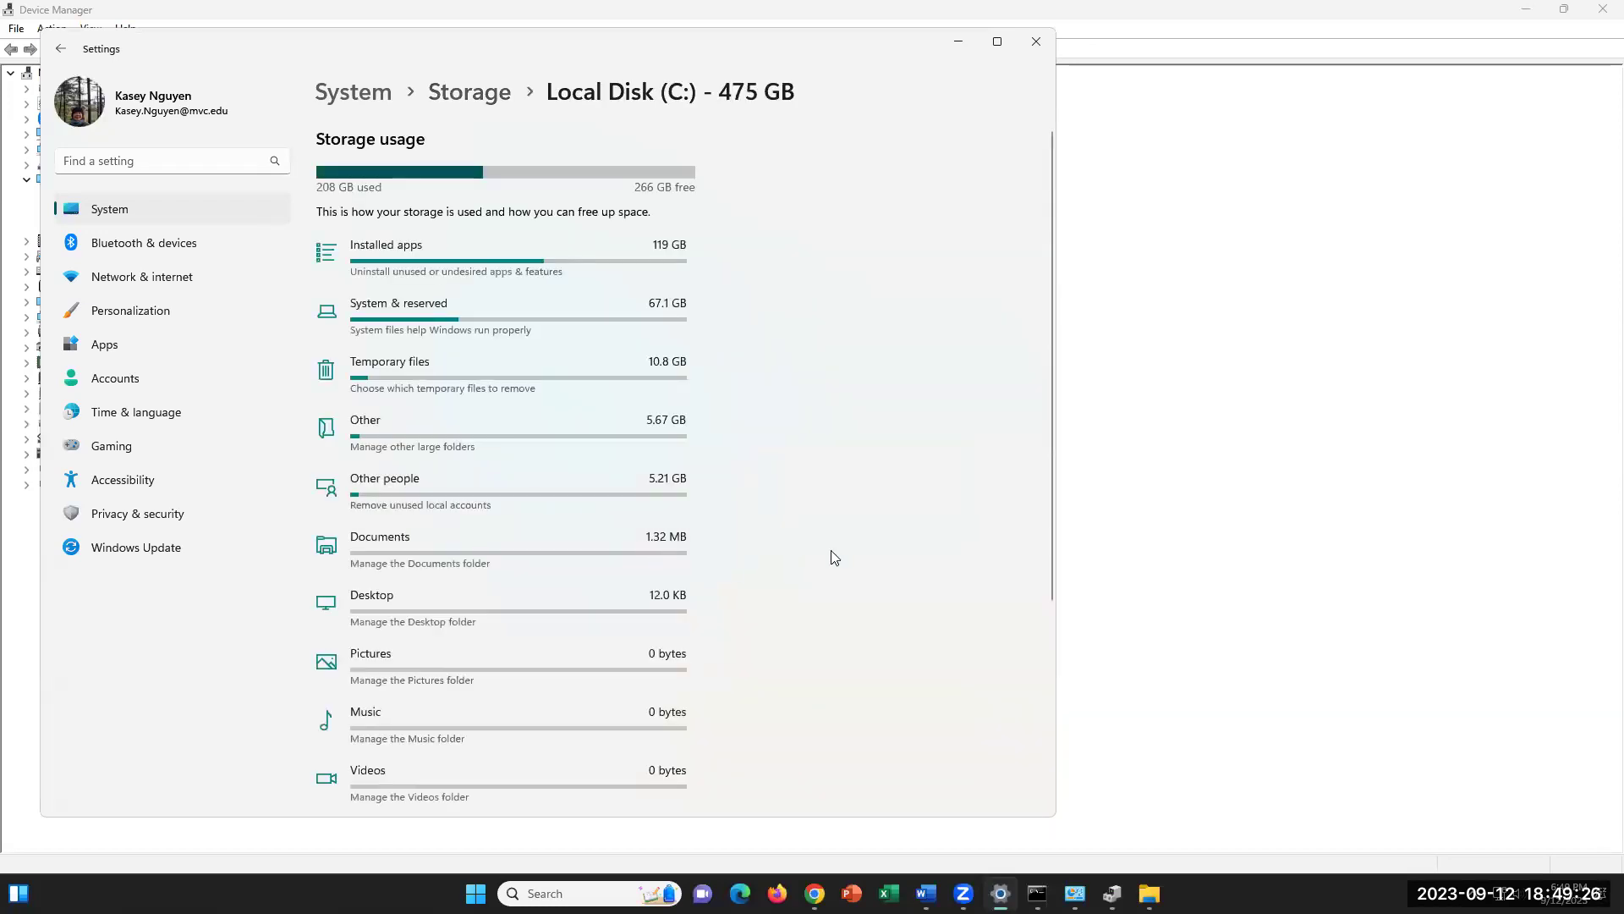
scroll(805, 506, "down", 5)
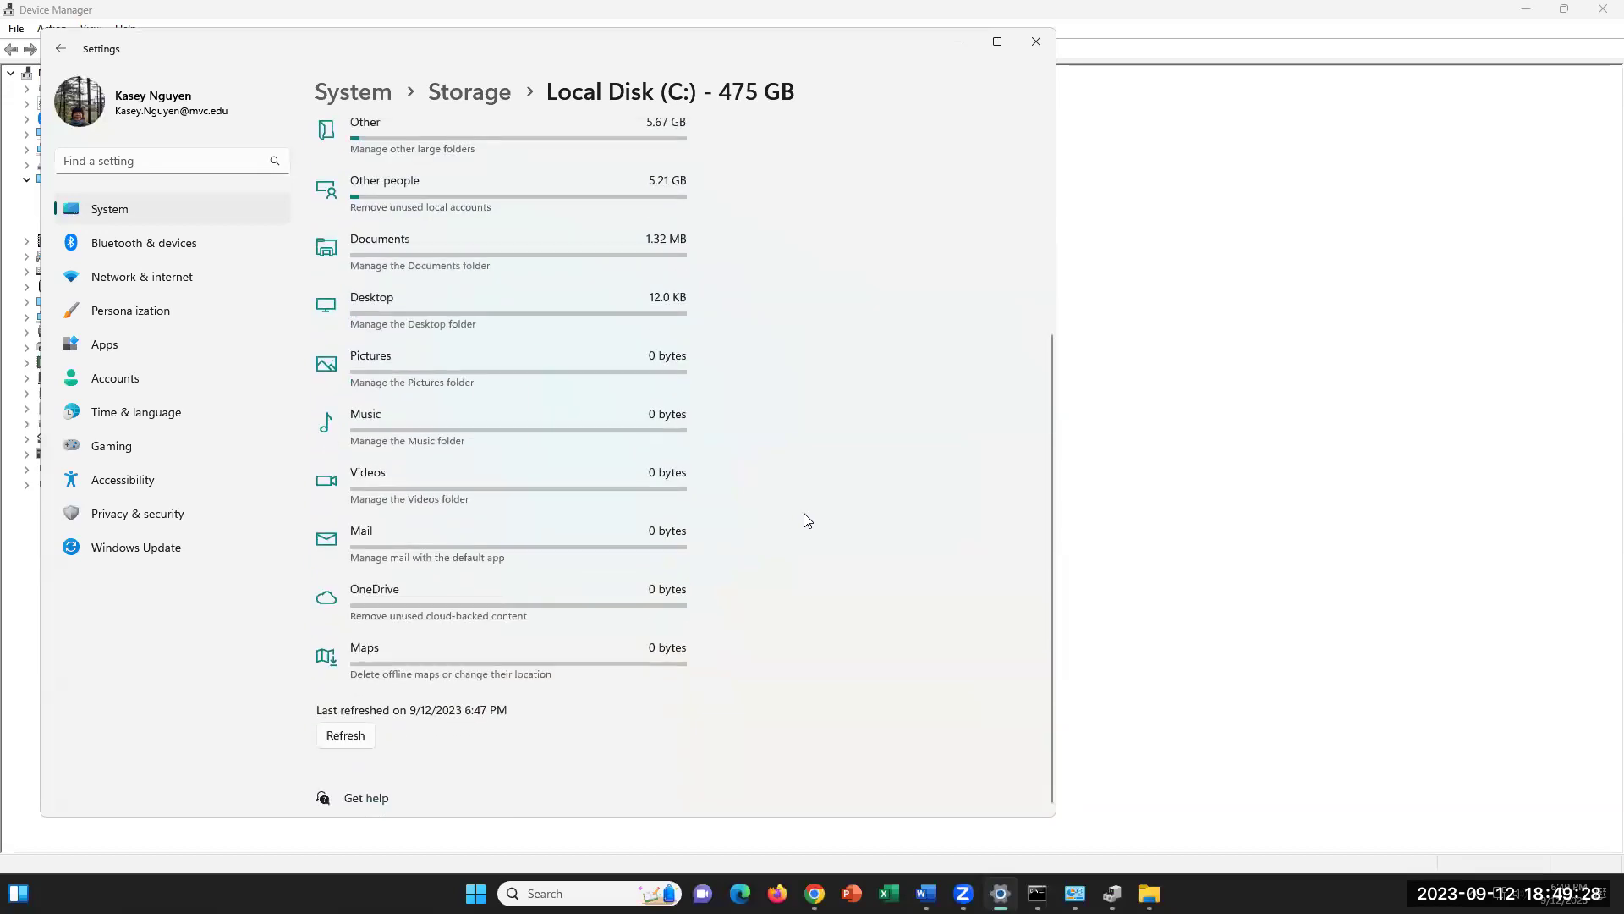
scroll(805, 520, "up", 3)
scroll(805, 520, "down", 2)
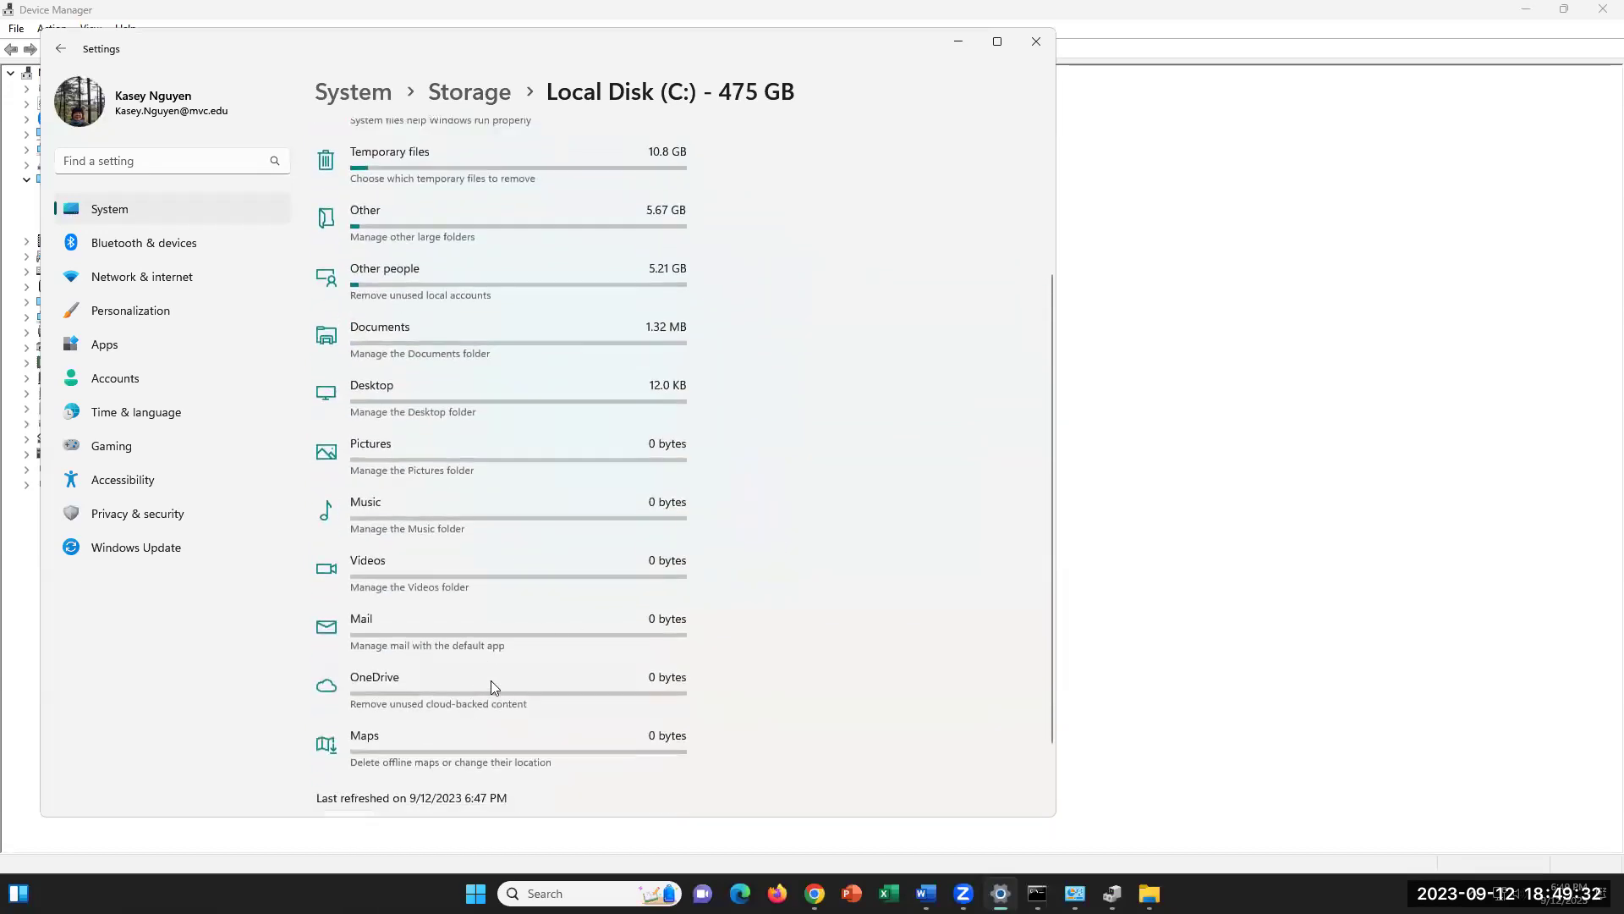
scroll(795, 603, "up", 3)
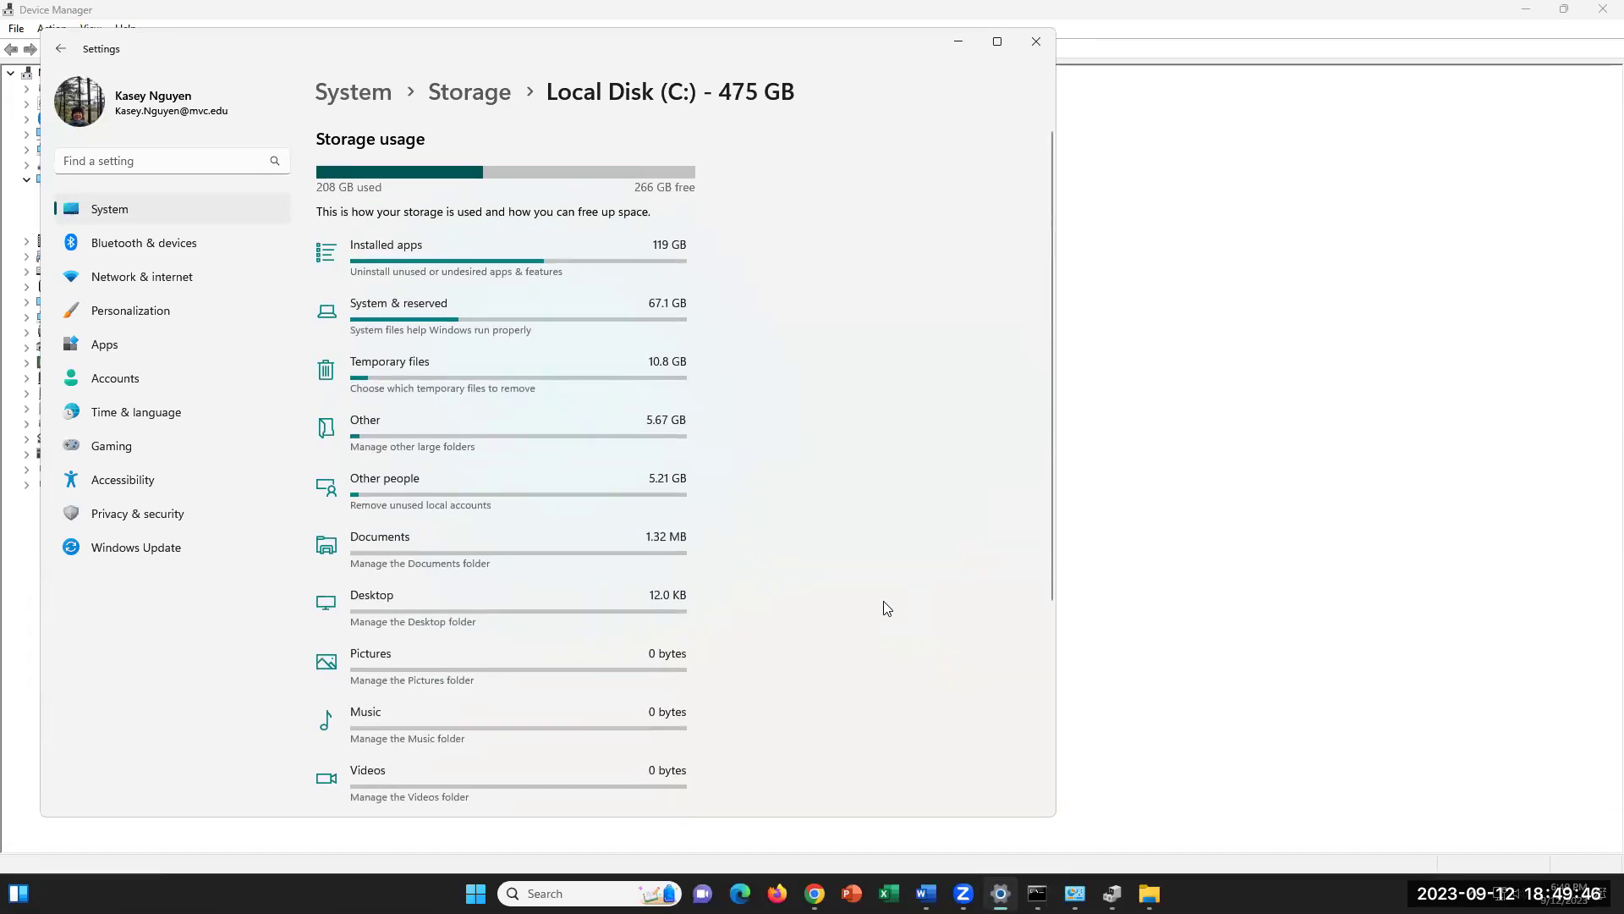
scroll(883, 600, "down", 3)
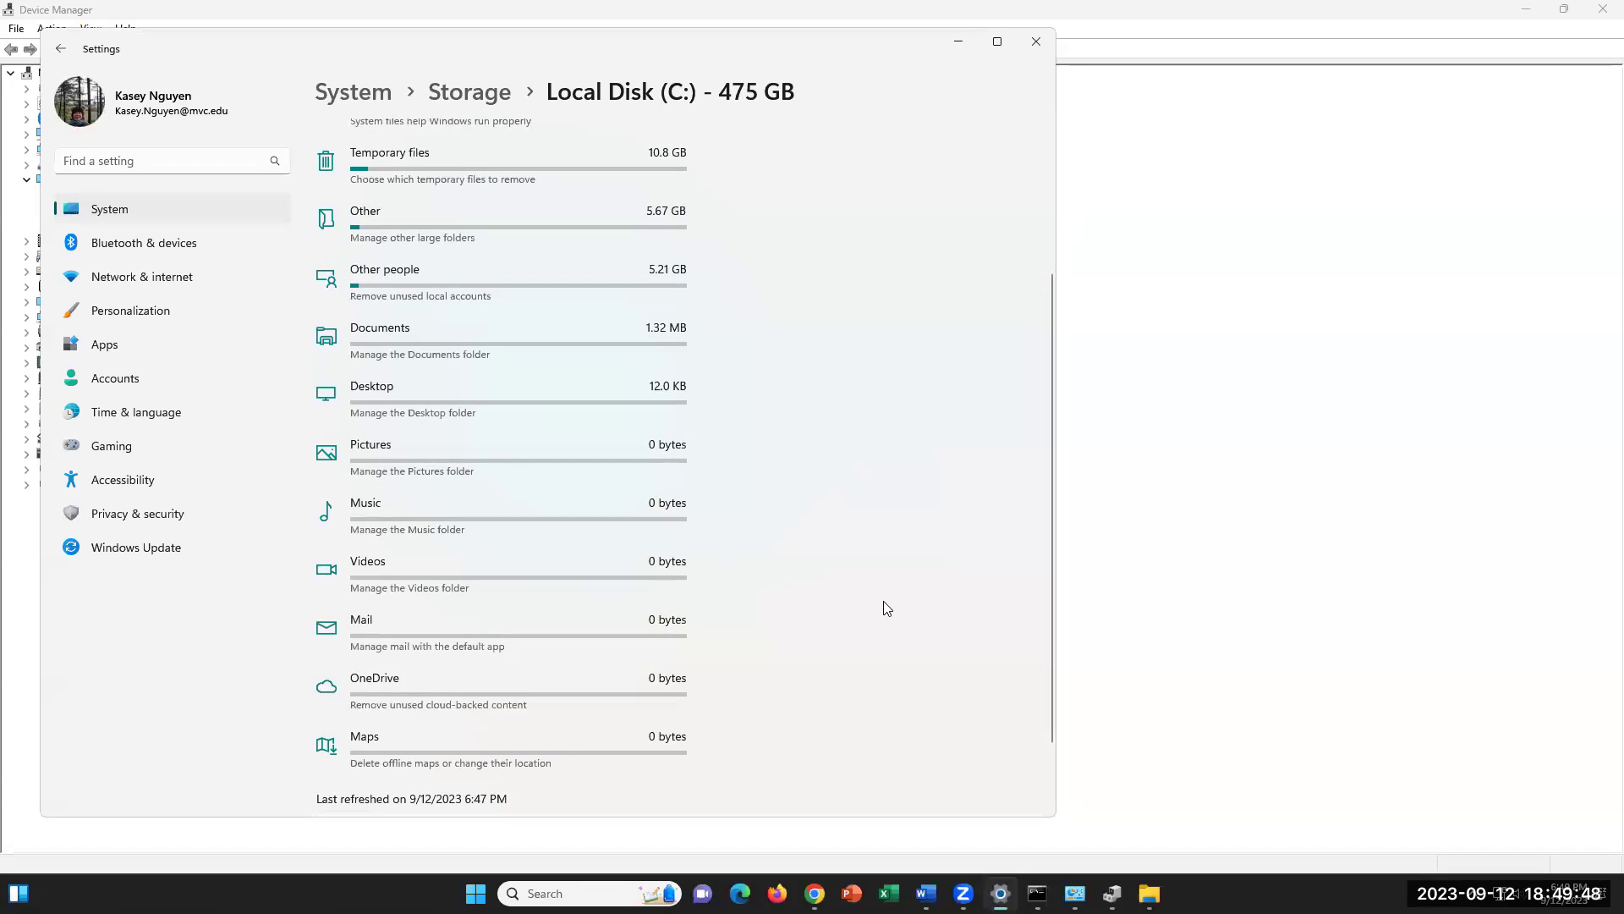
scroll(886, 609, "up", 3)
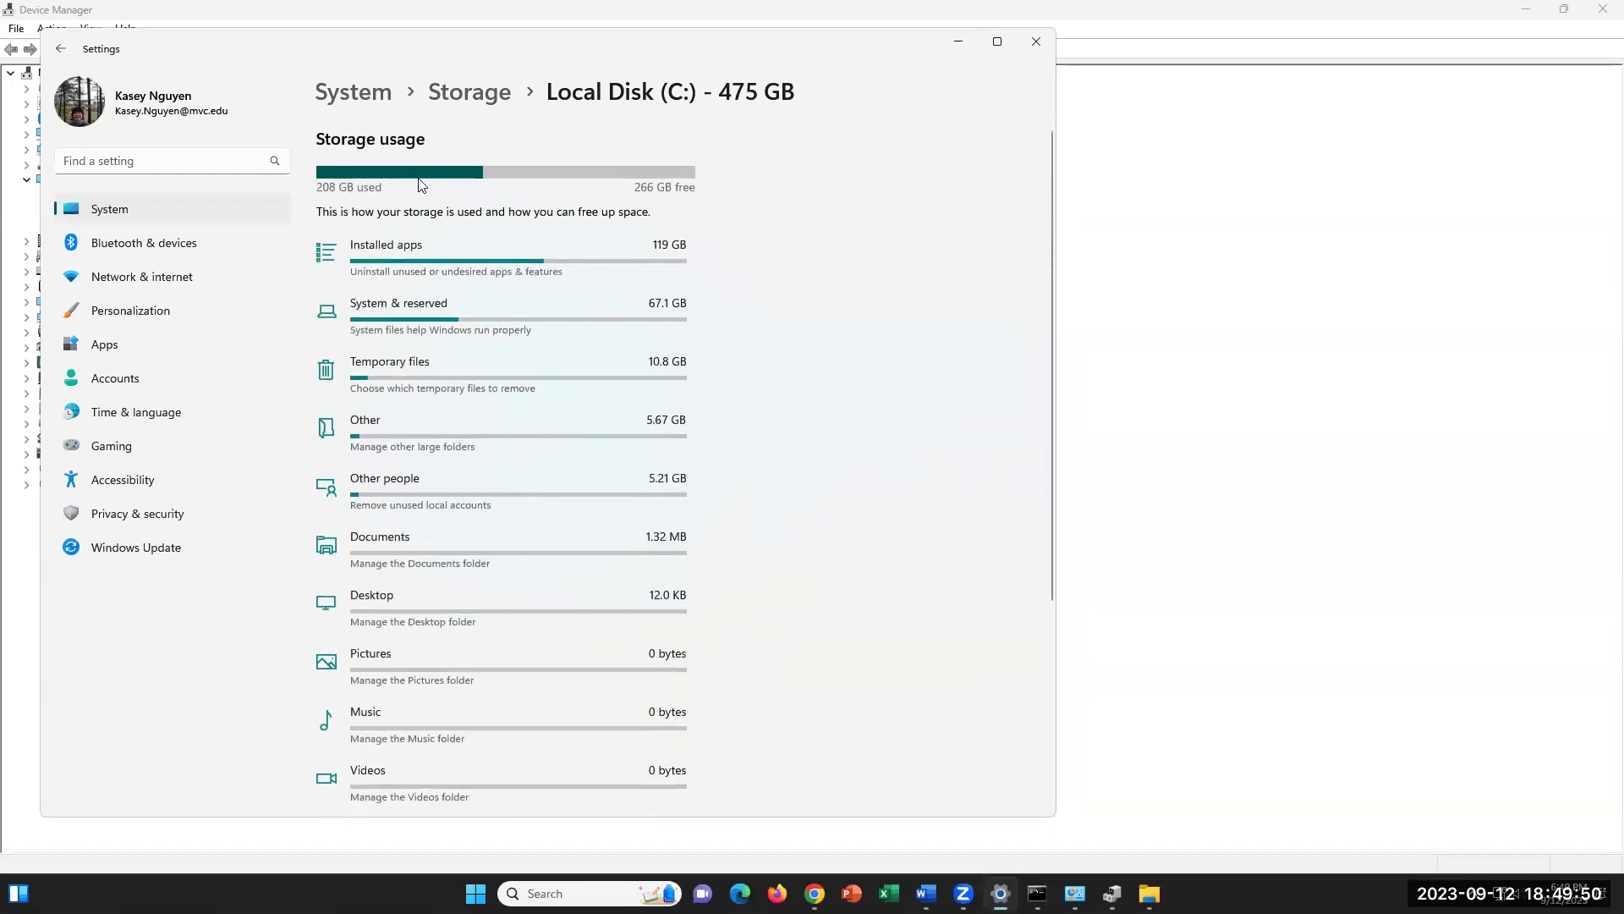
- Reopen the Storage page from System and review the expanded category list for Local Disk (C:) again
left_click(155, 223)
left_click(401, 551)
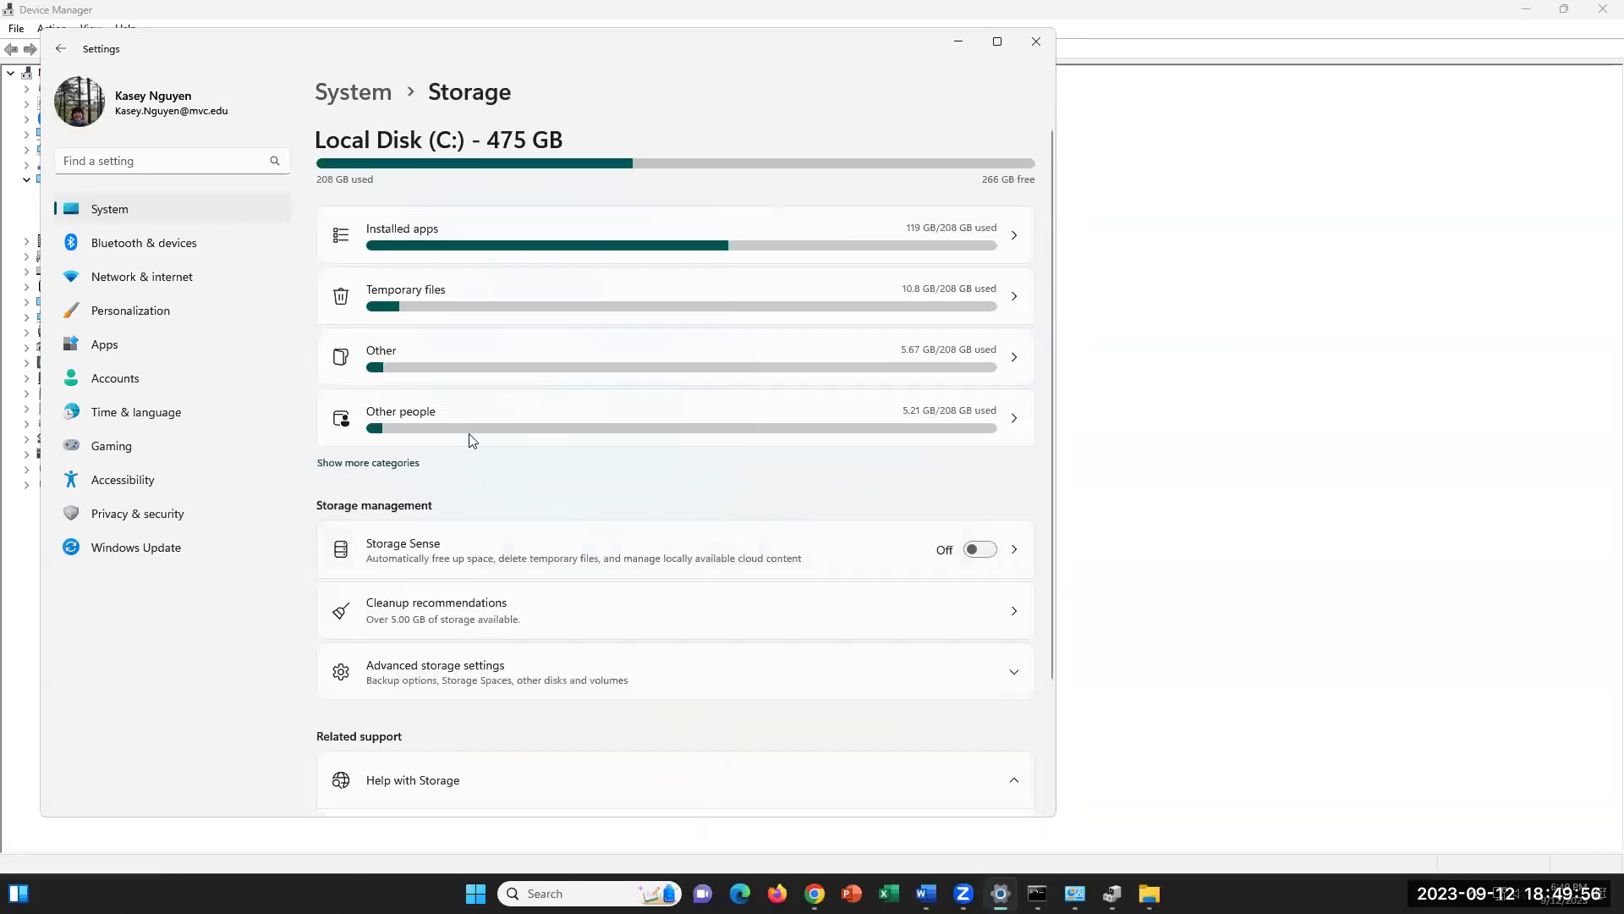
left_click(397, 472)
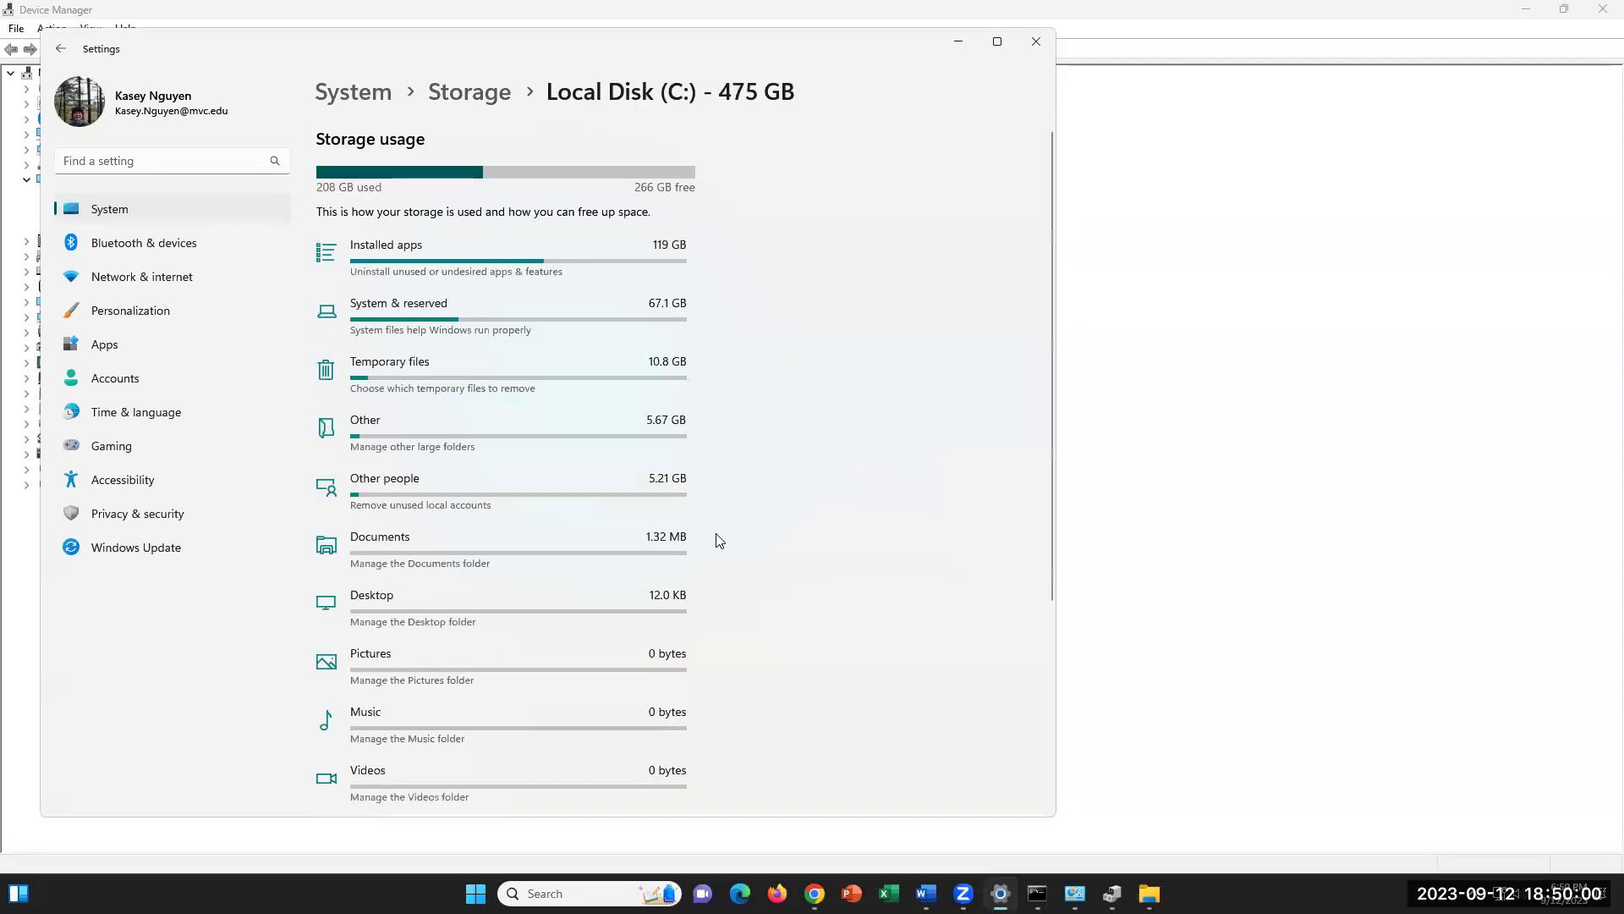
scroll(719, 533, "down", 3)
scroll(719, 533, "up", 2)
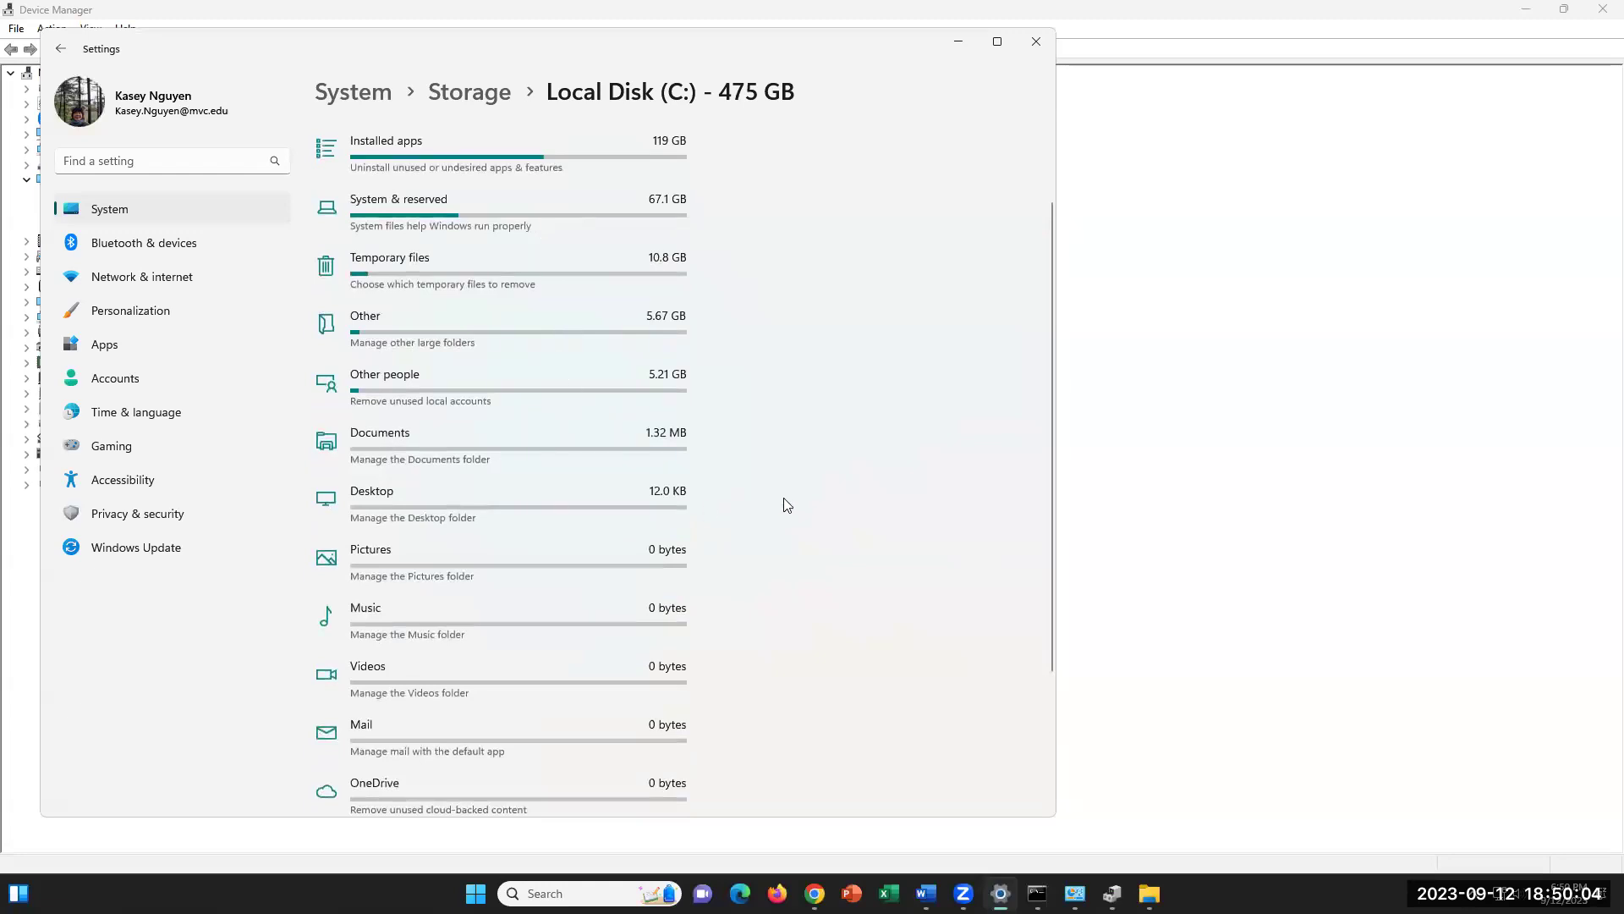
scroll(786, 499, "down", 3)
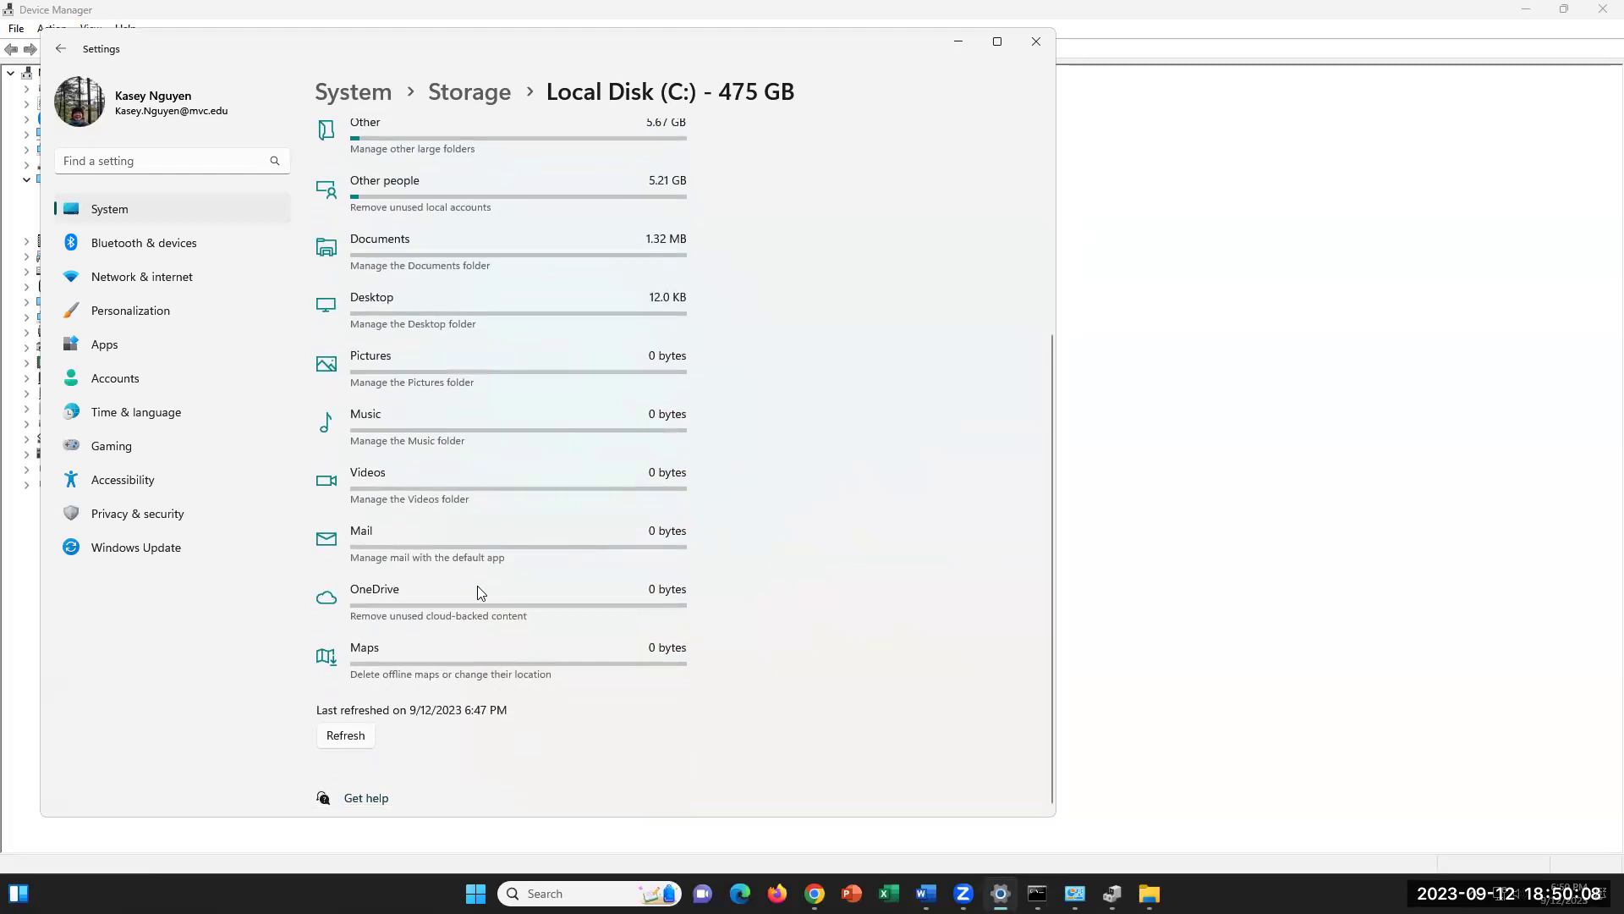
scroll(669, 565, "up", 4)
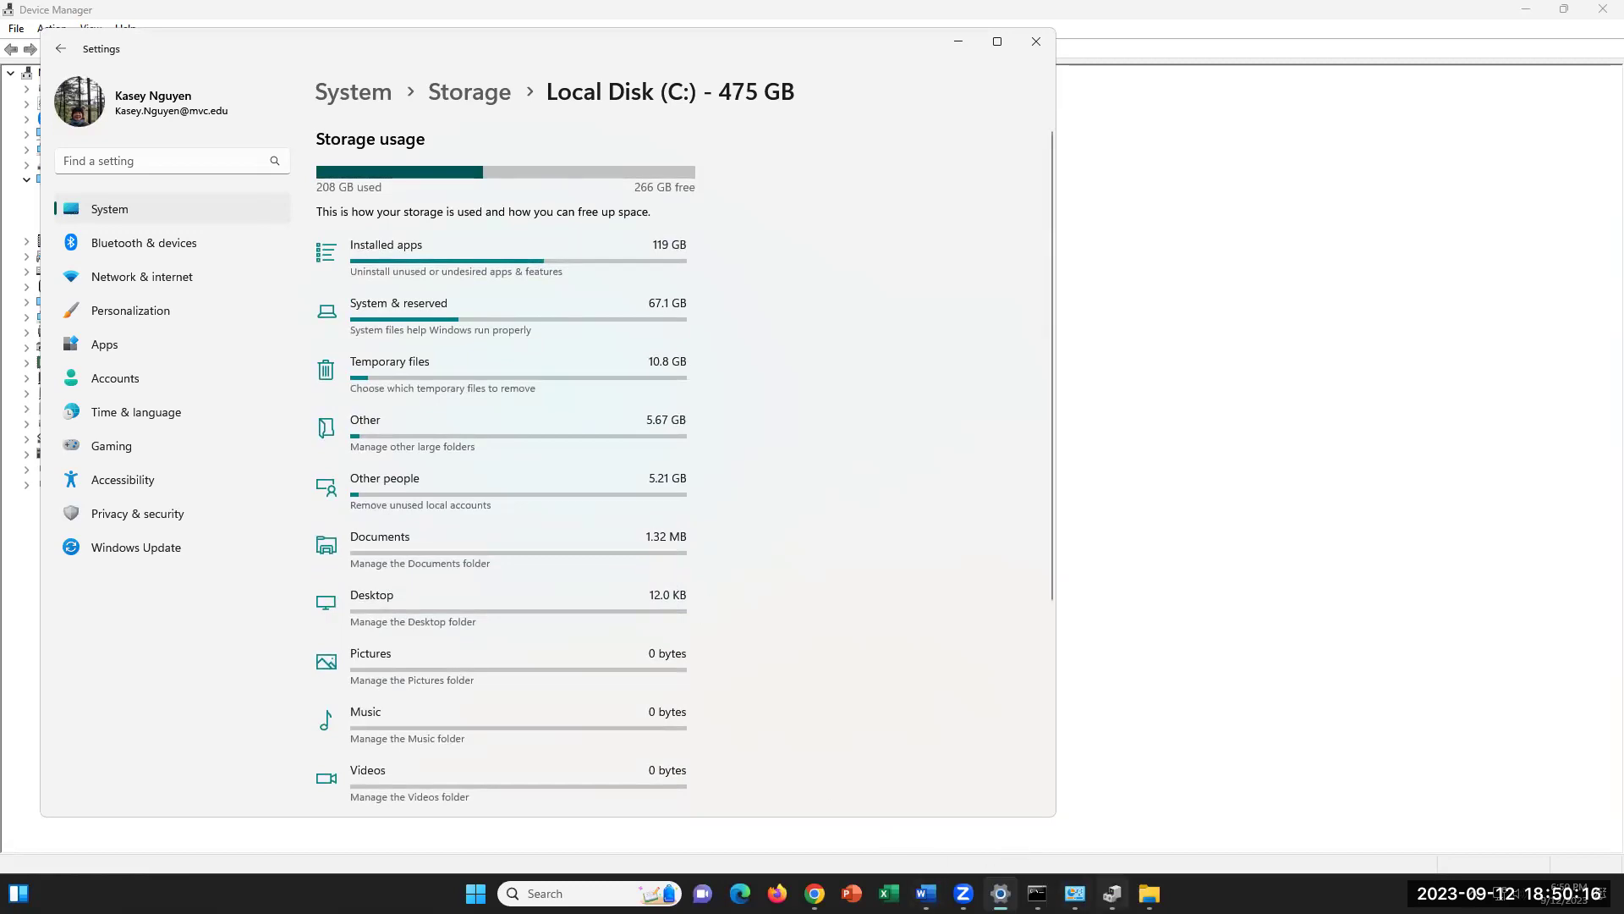
- Check the drives listed under This PC in File Explorer and switch to the lab document in Word
mouse_move(1000, 893)
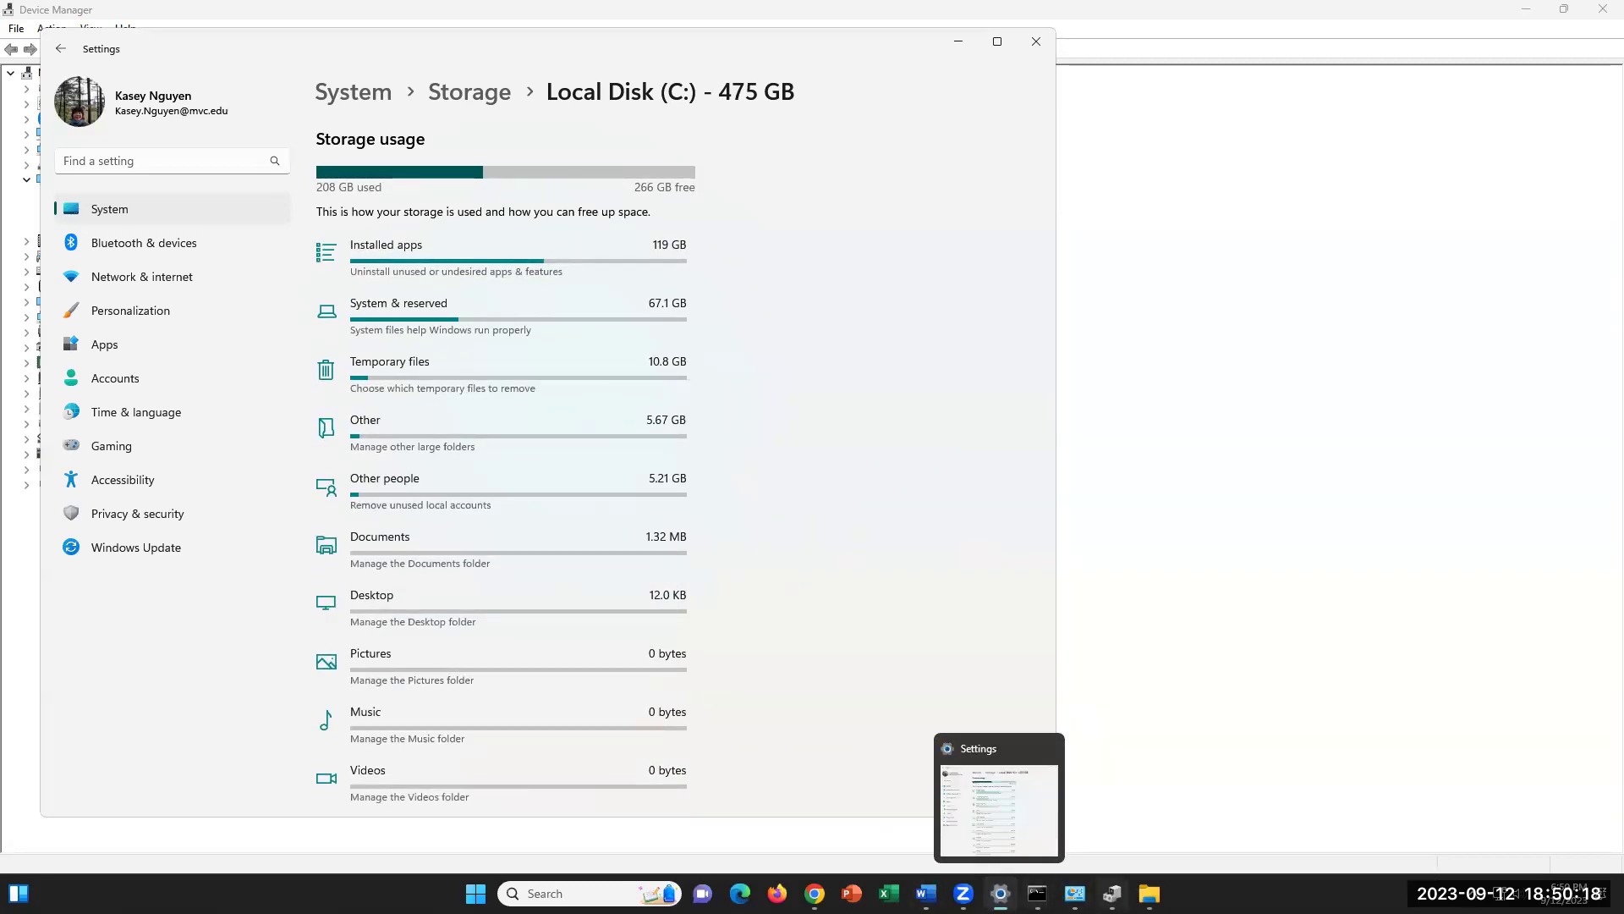
left_click(1149, 894)
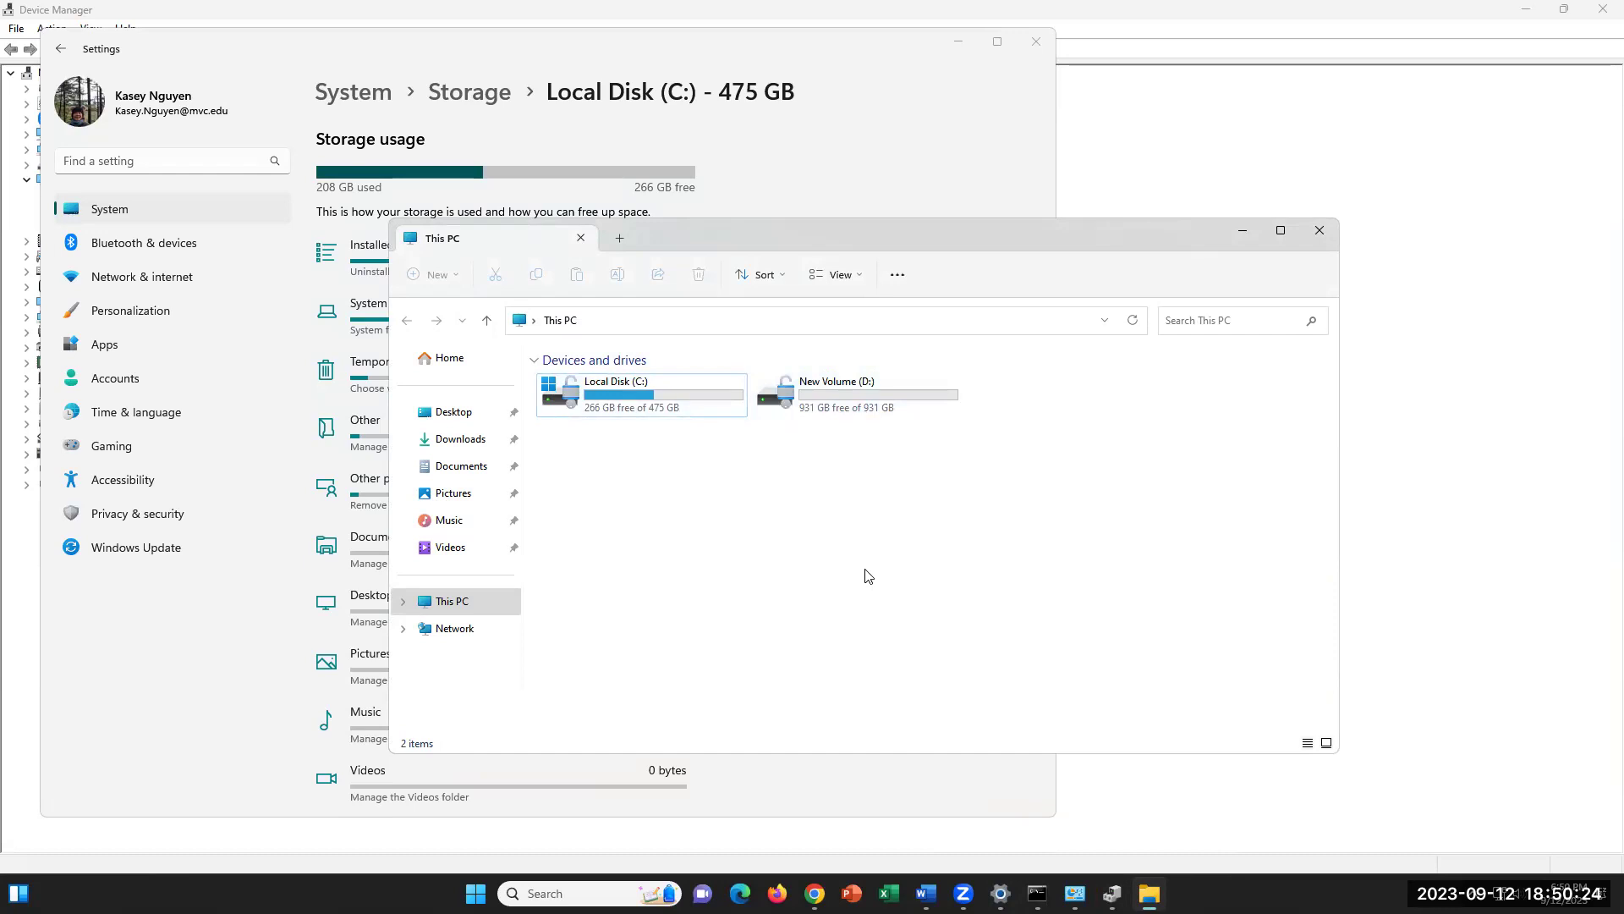
left_click(1159, 775)
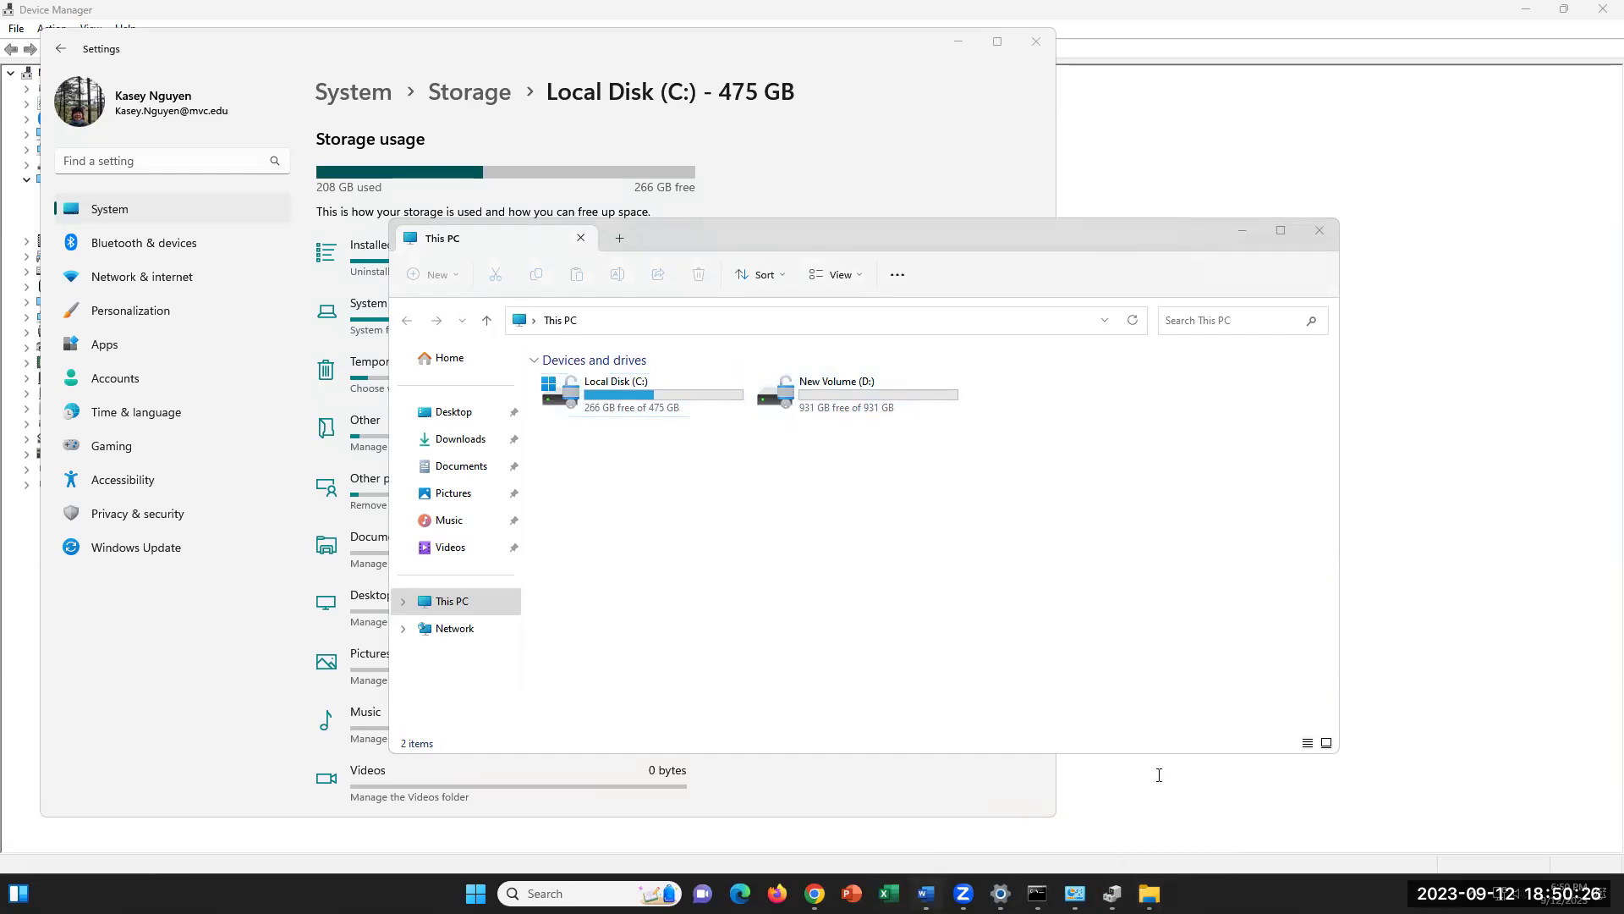
key("alt+Tab")
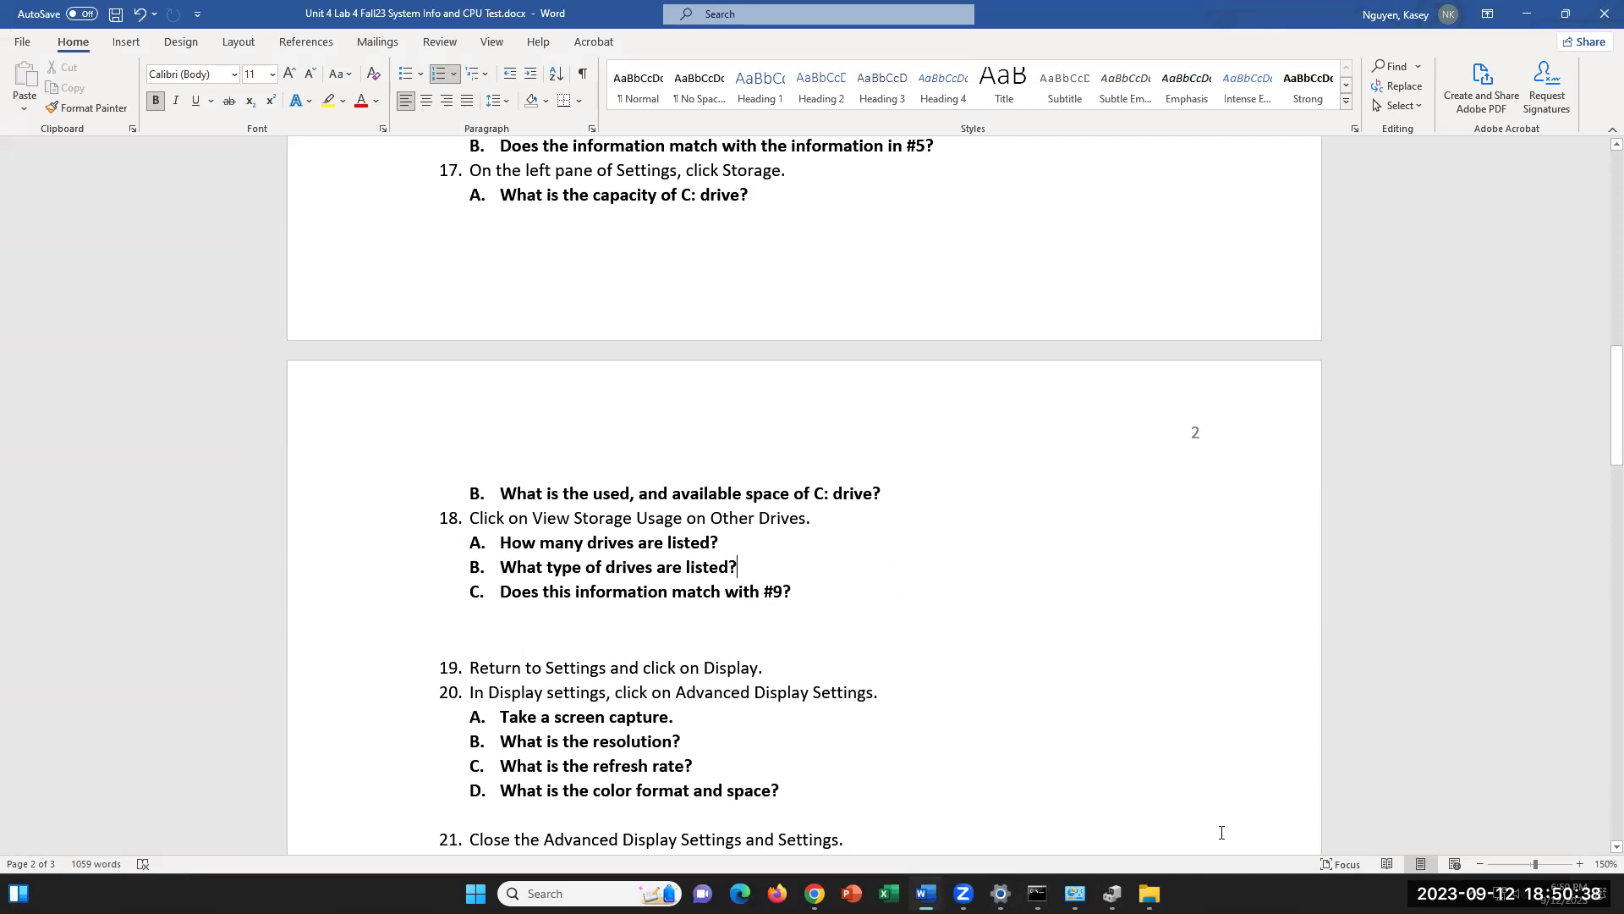
- Switch back to Settings and look through the Local Disk (C:) storage usage list for the lab item 18 questions
left_click(1150, 893)
left_click(1150, 893)
left_click(1000, 893)
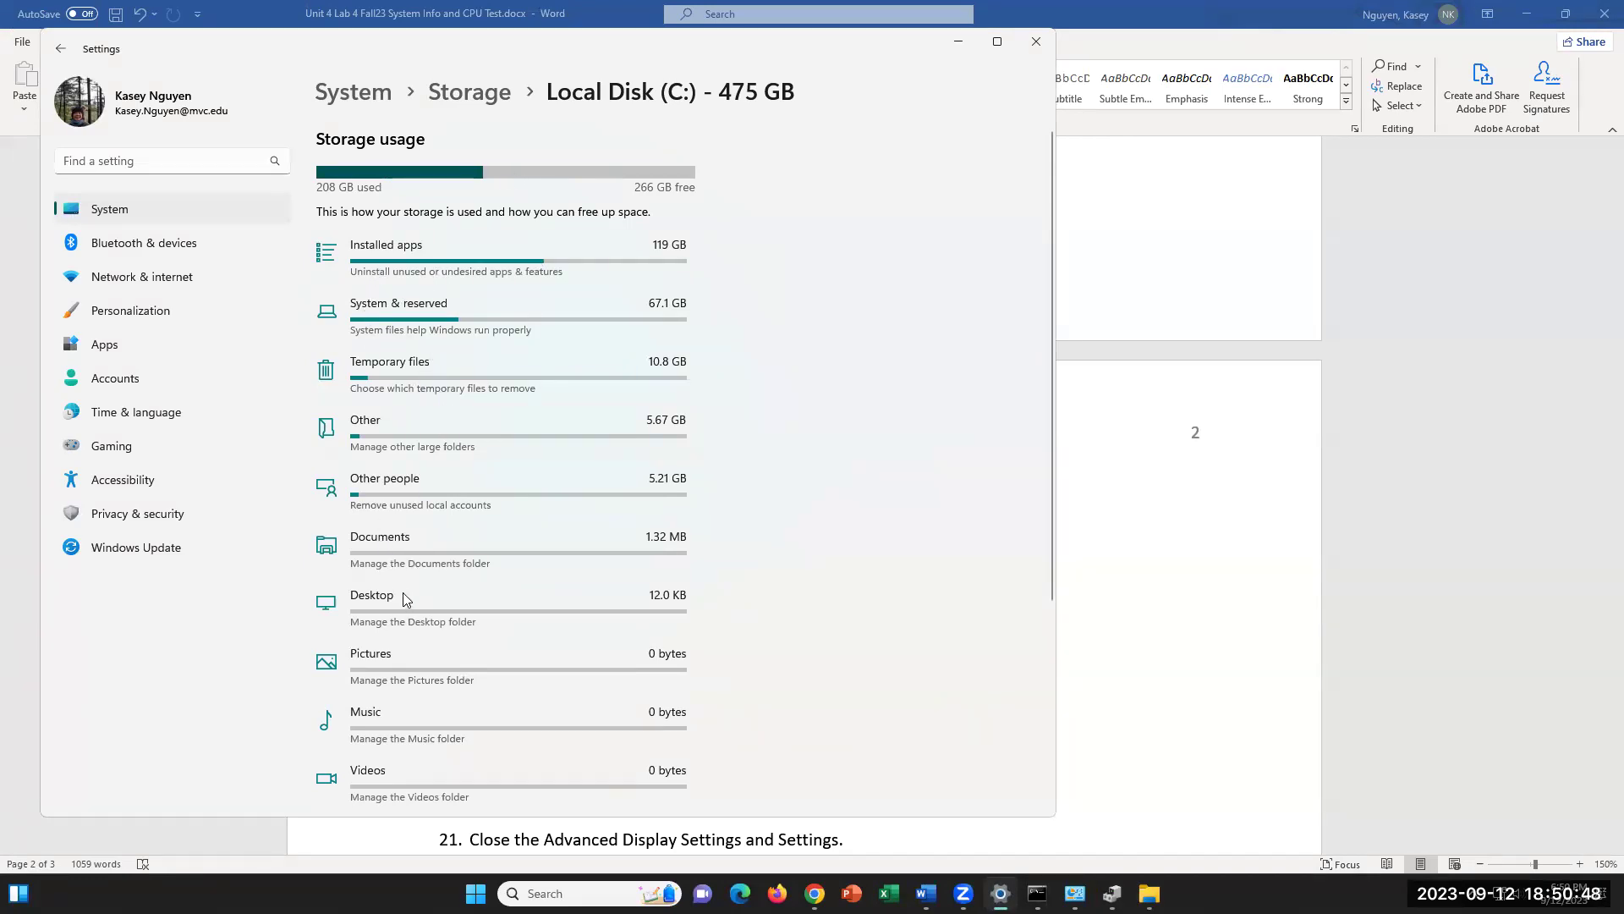
scroll(404, 593, "down", 2)
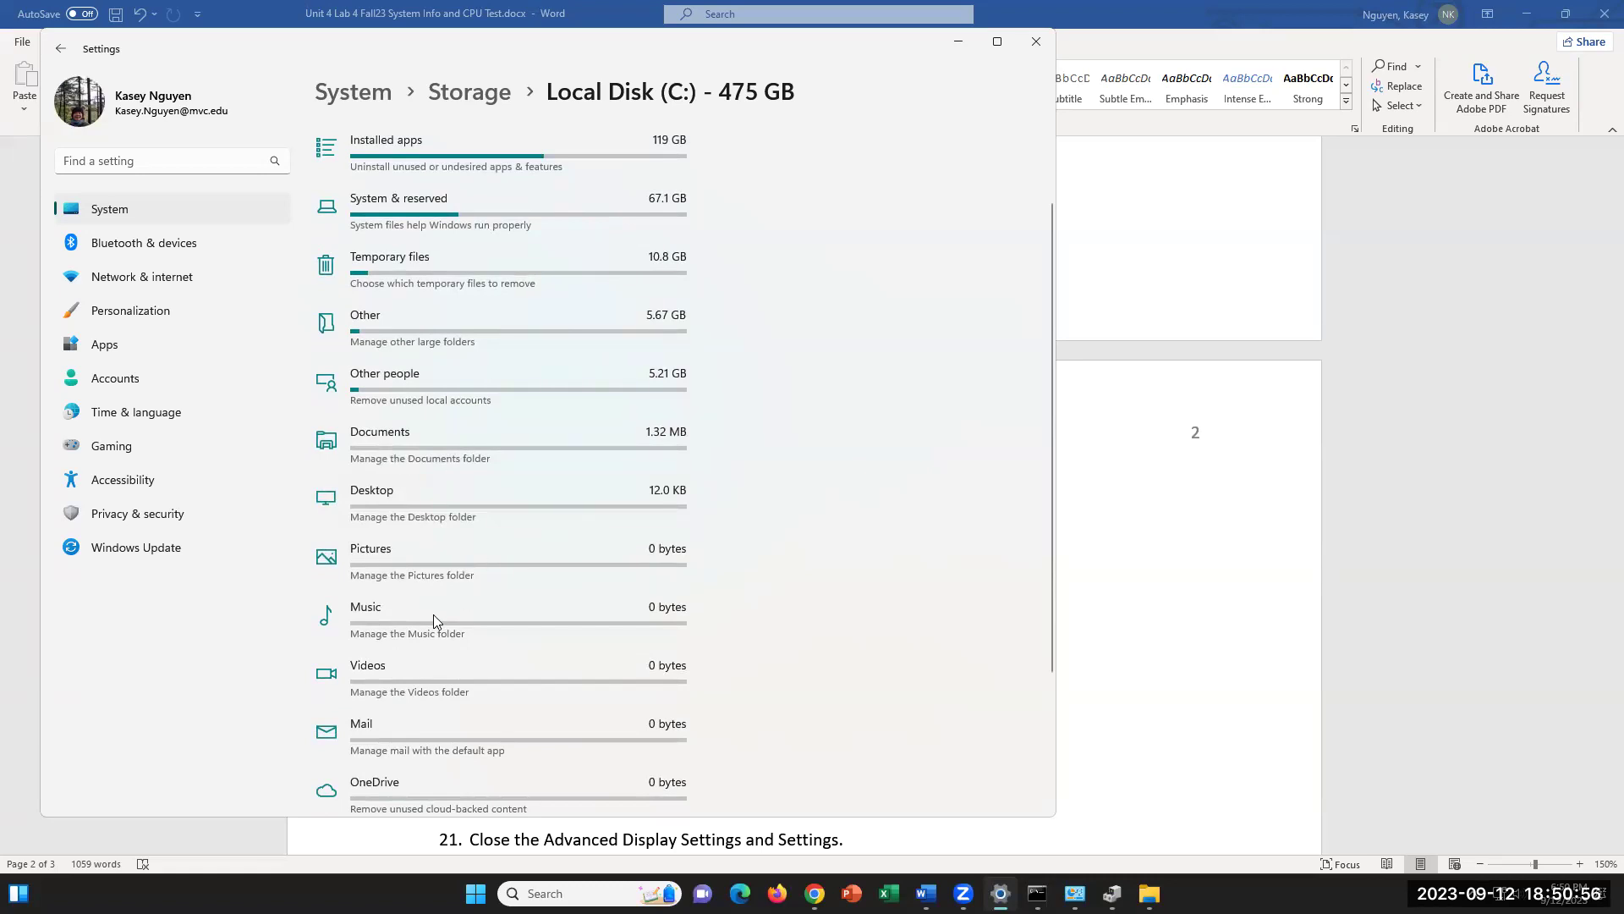
scroll(432, 604, "down", 3)
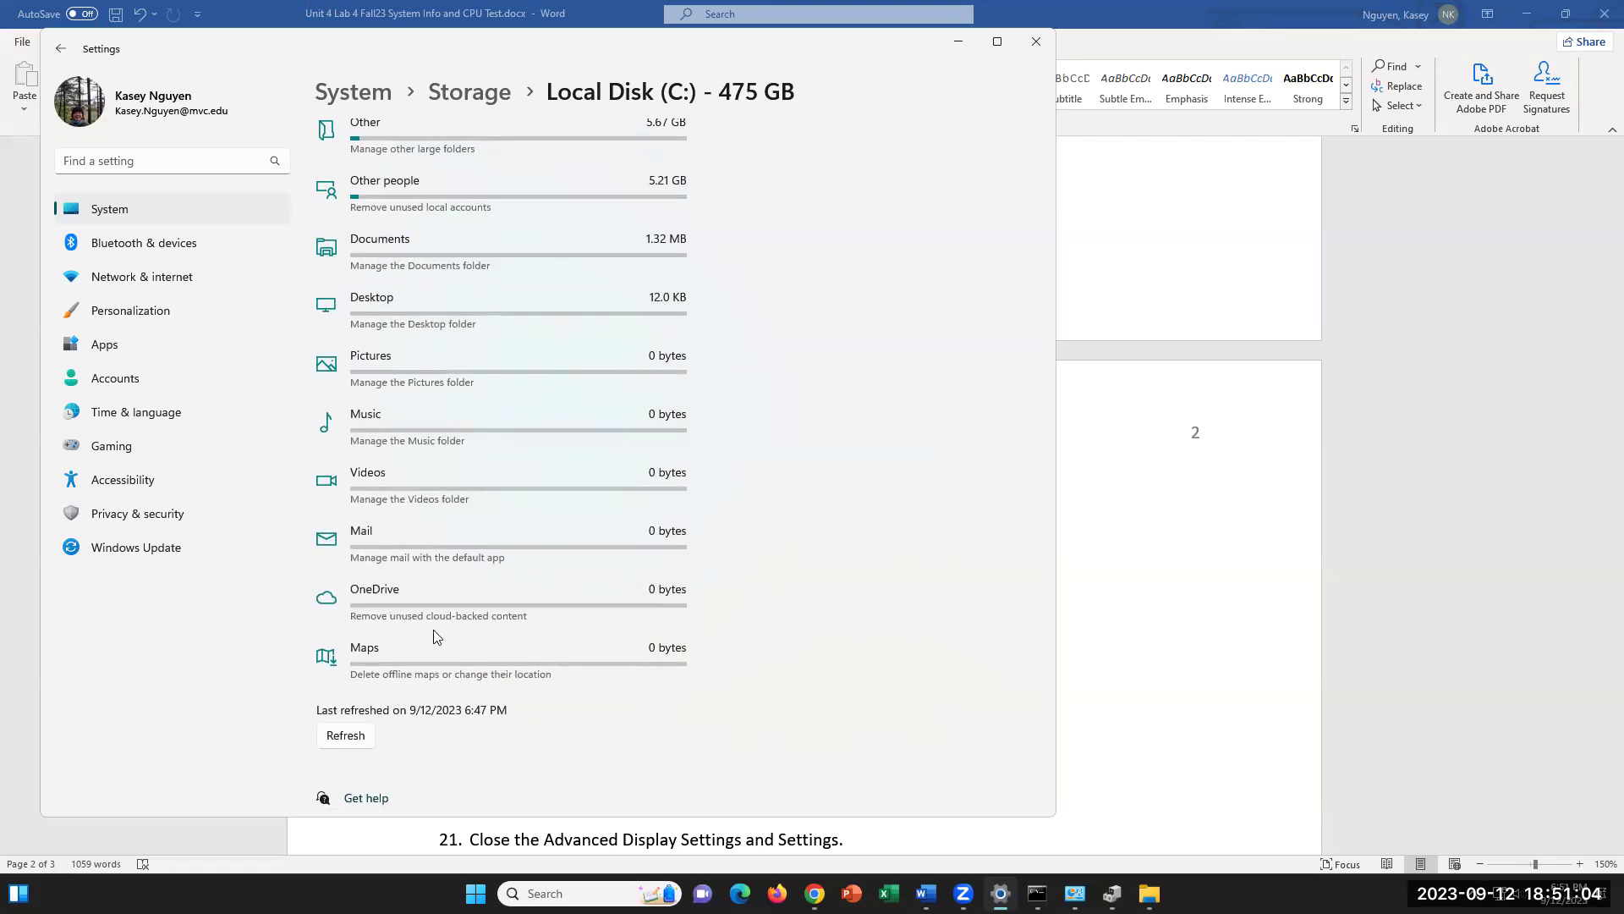
scroll(432, 617, "up", 3)
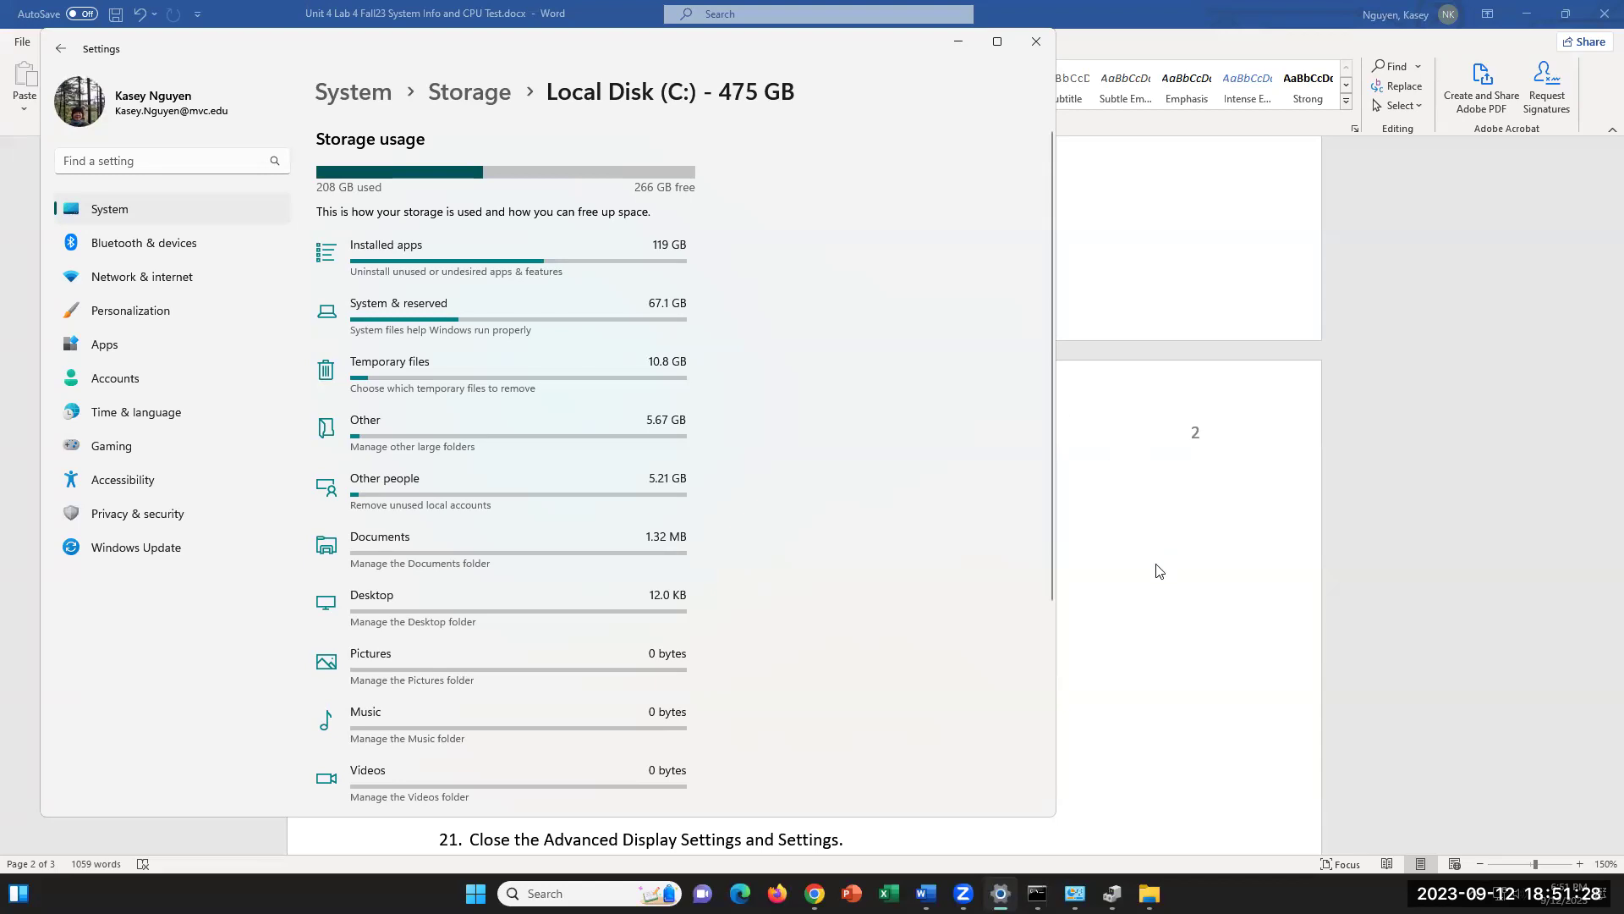
- Return to the Word lab document and read items 18 to 21 up to the CPU Stress Test section
left_click(1230, 568)
scroll(1230, 569, "down", 3)
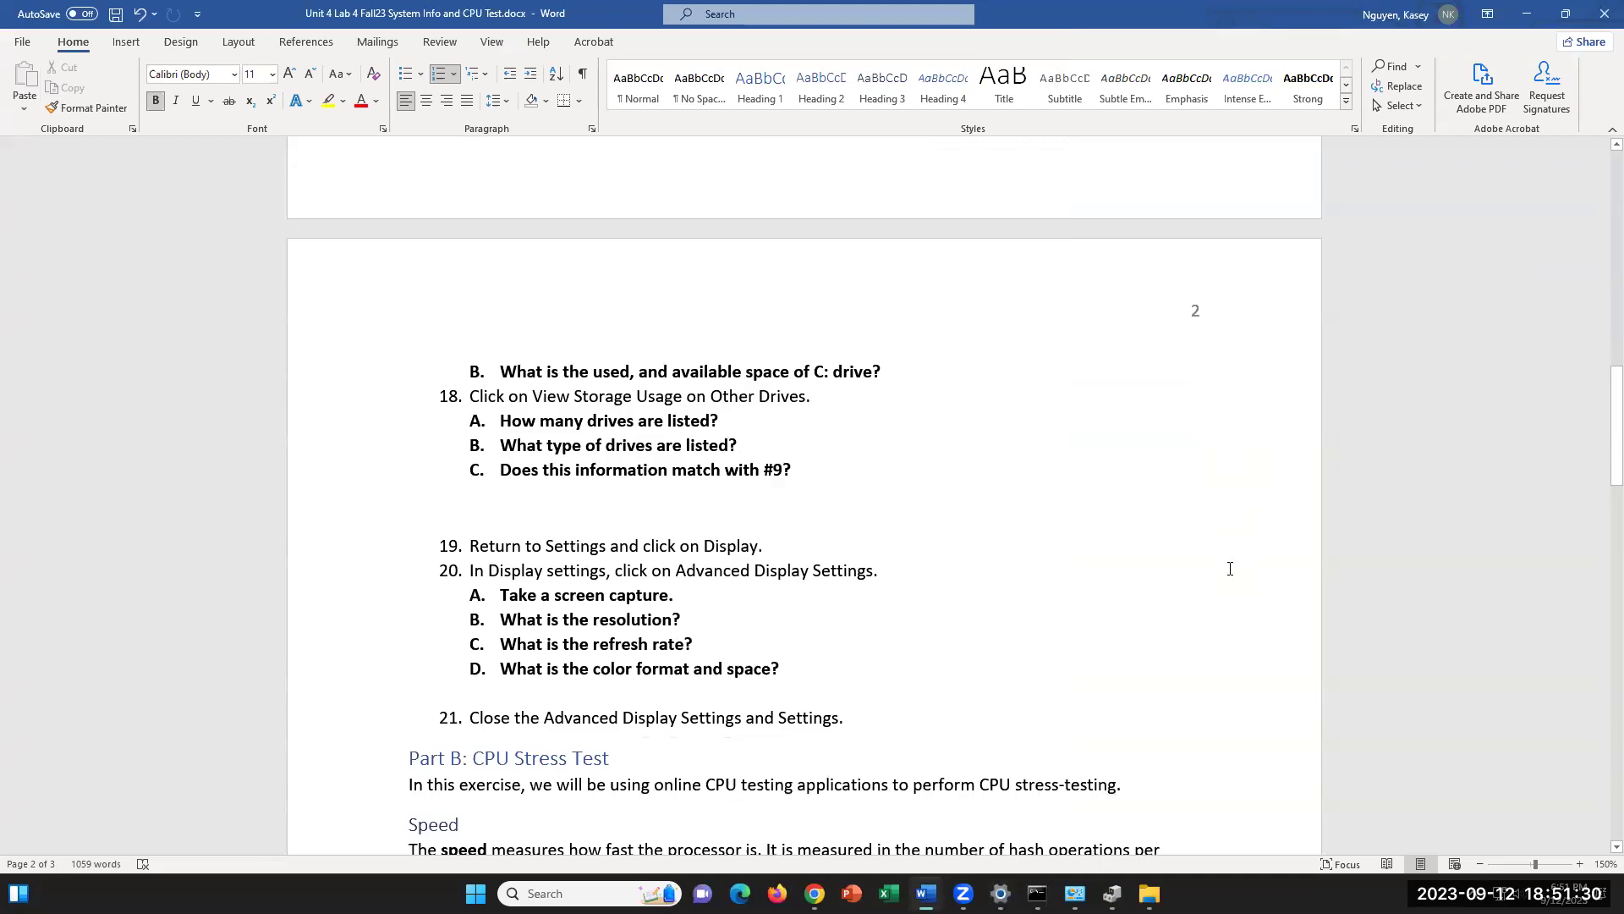
scroll(1229, 567, "down", 3)
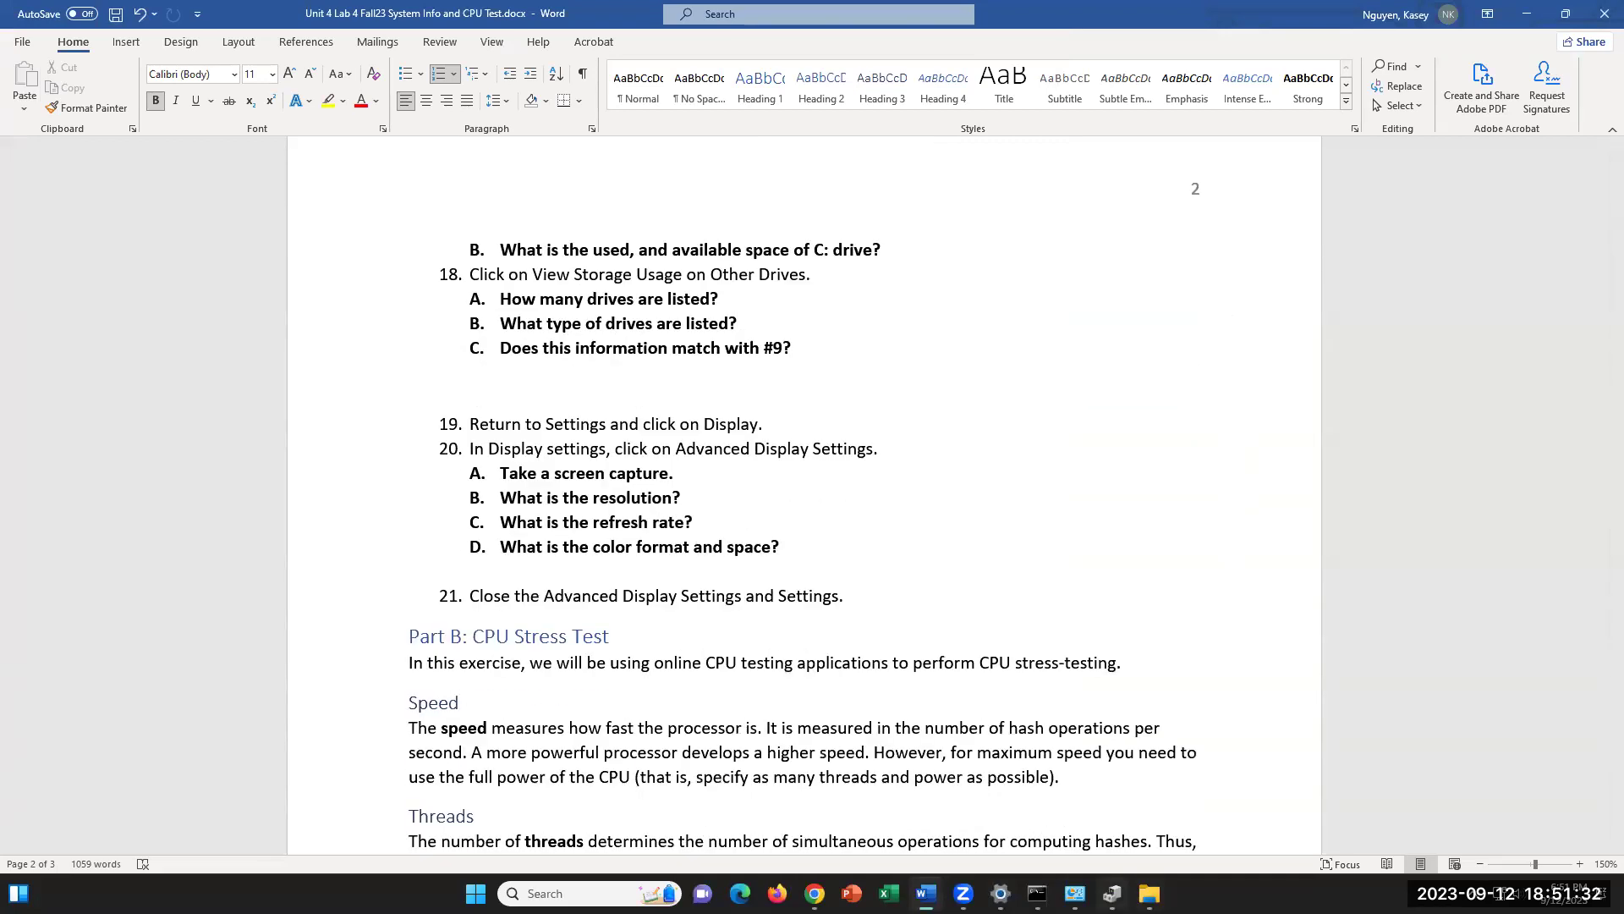
mouse_move(1000, 893)
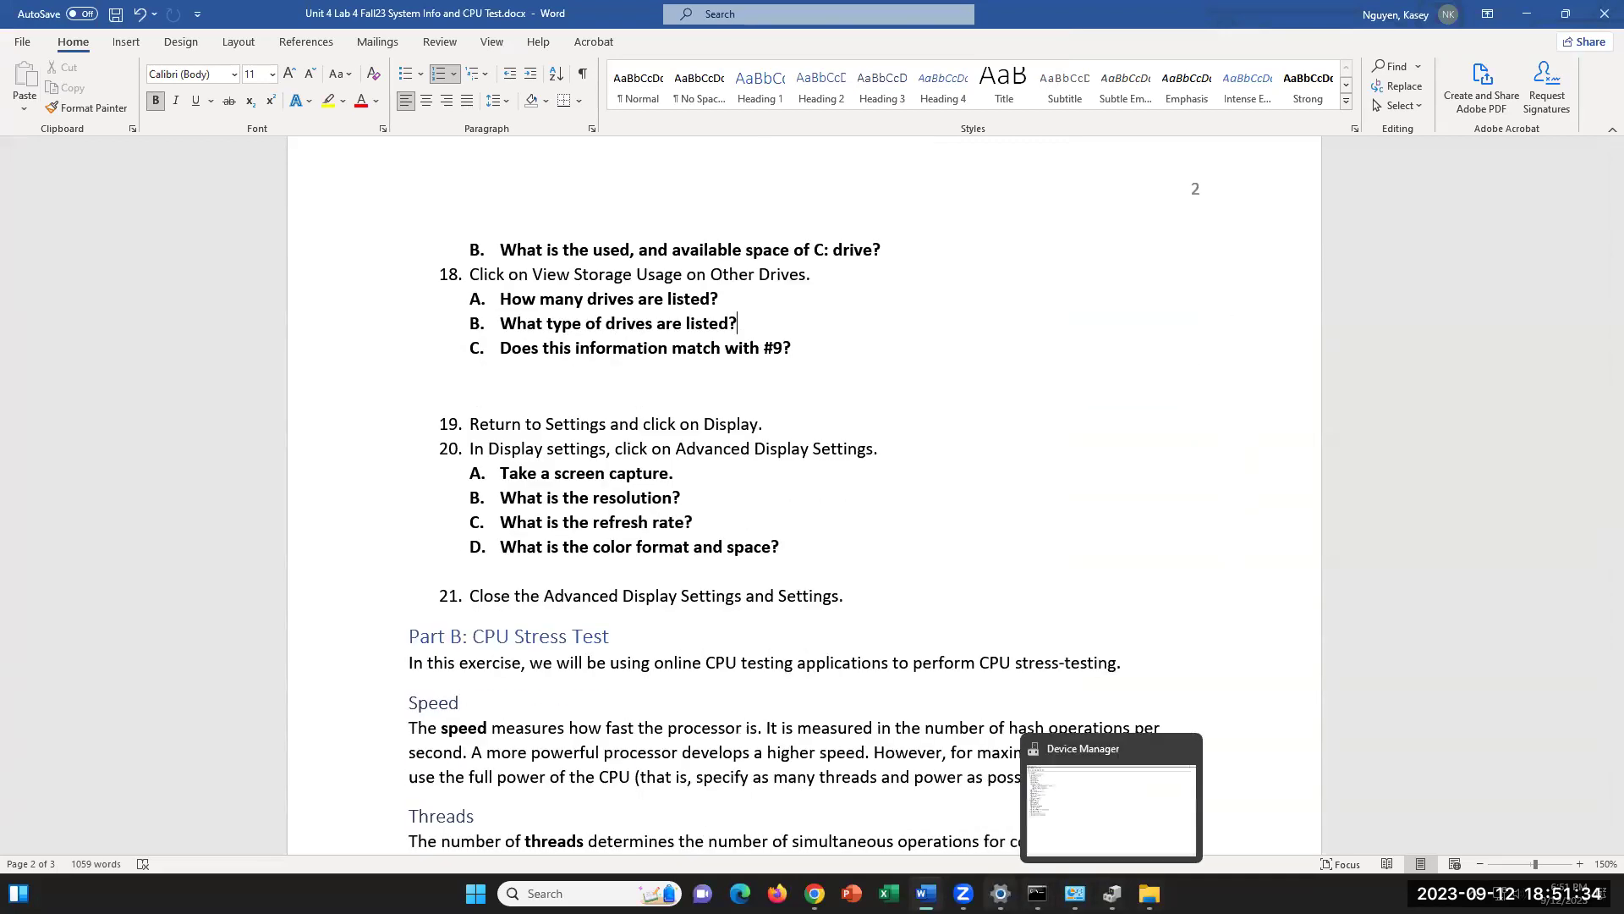
left_click(1075, 796)
left_click(1000, 893)
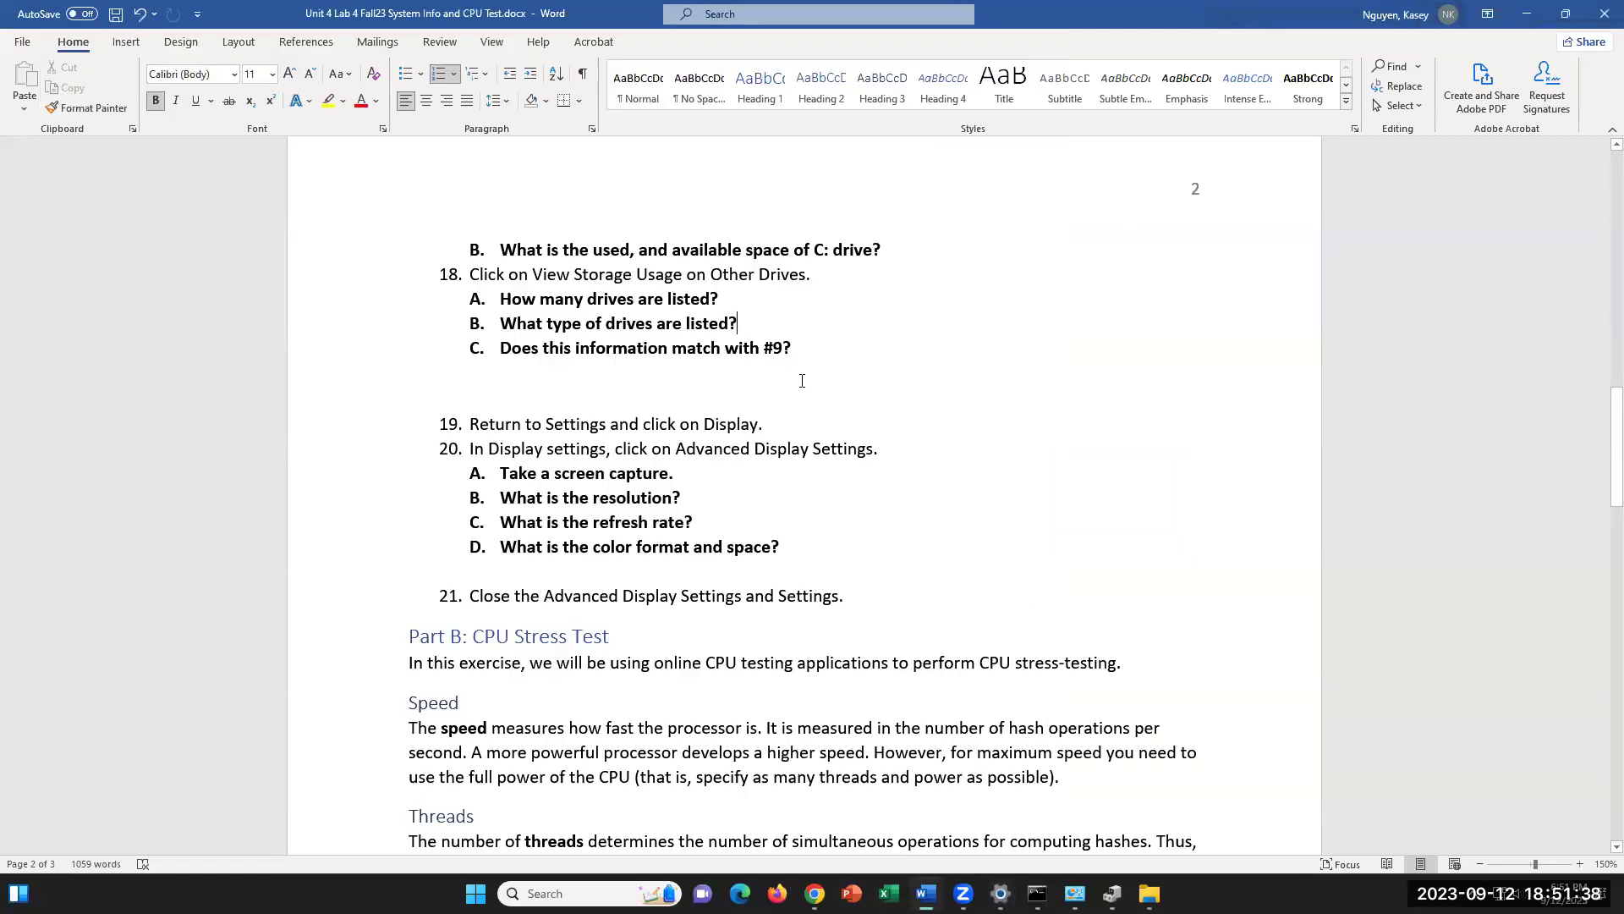
- Go over lab item 18 in the Word document, highlighting the word Storage and the question comparing with #9
left_click(838, 351)
left_click_drag(675, 348, 869, 366)
left_click(862, 363)
left_click_drag(819, 349, 677, 354)
left_click(855, 398)
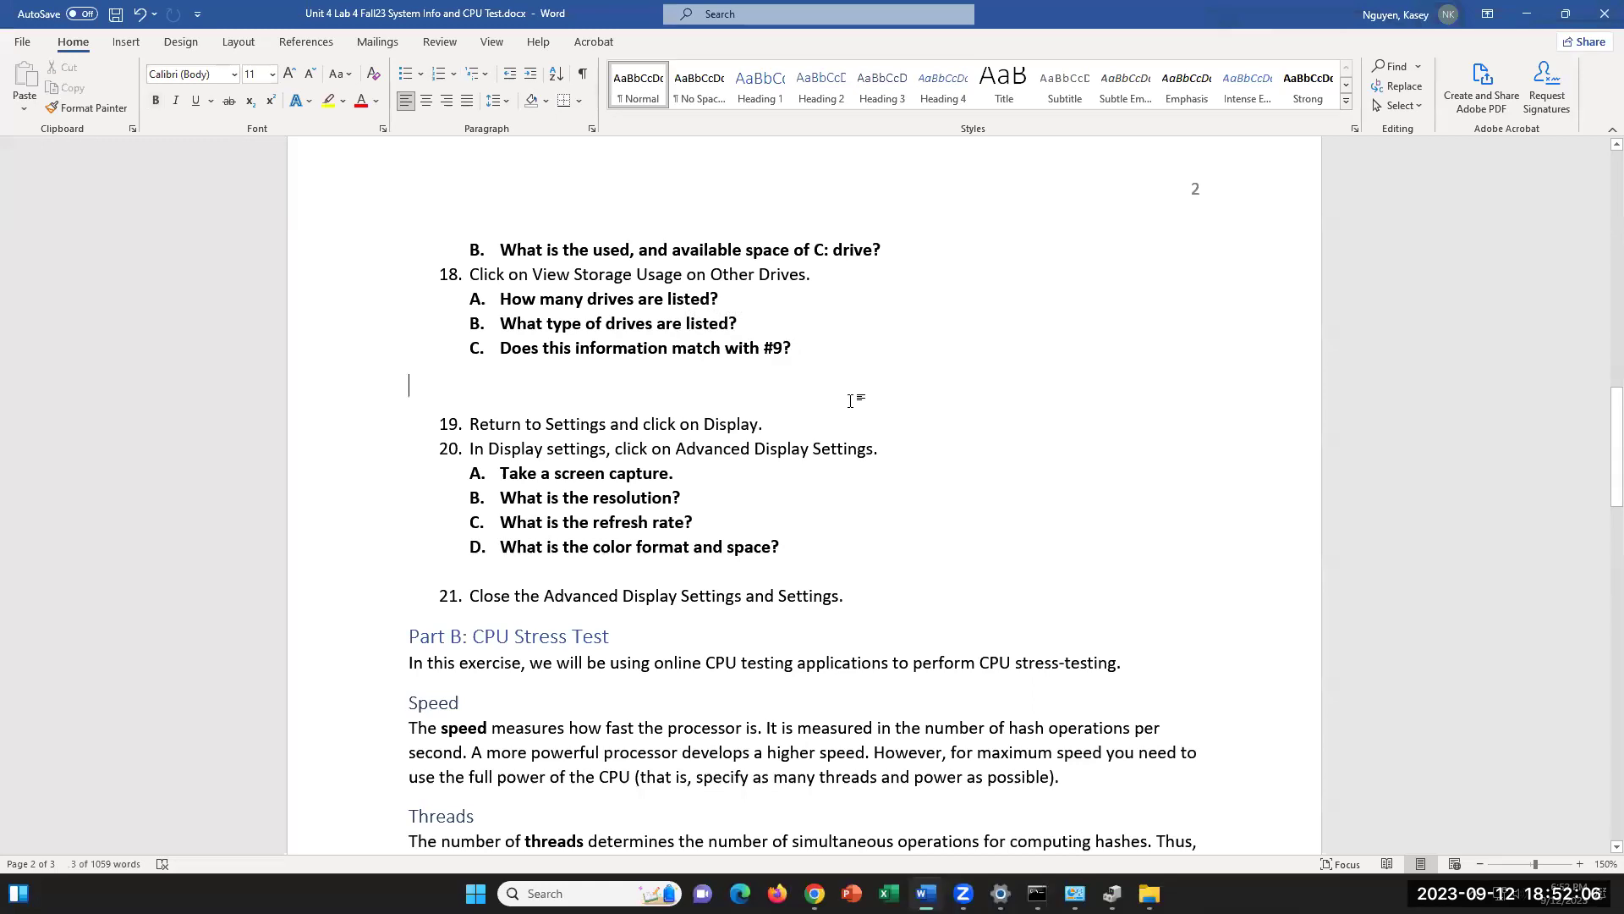
double_click(603, 273)
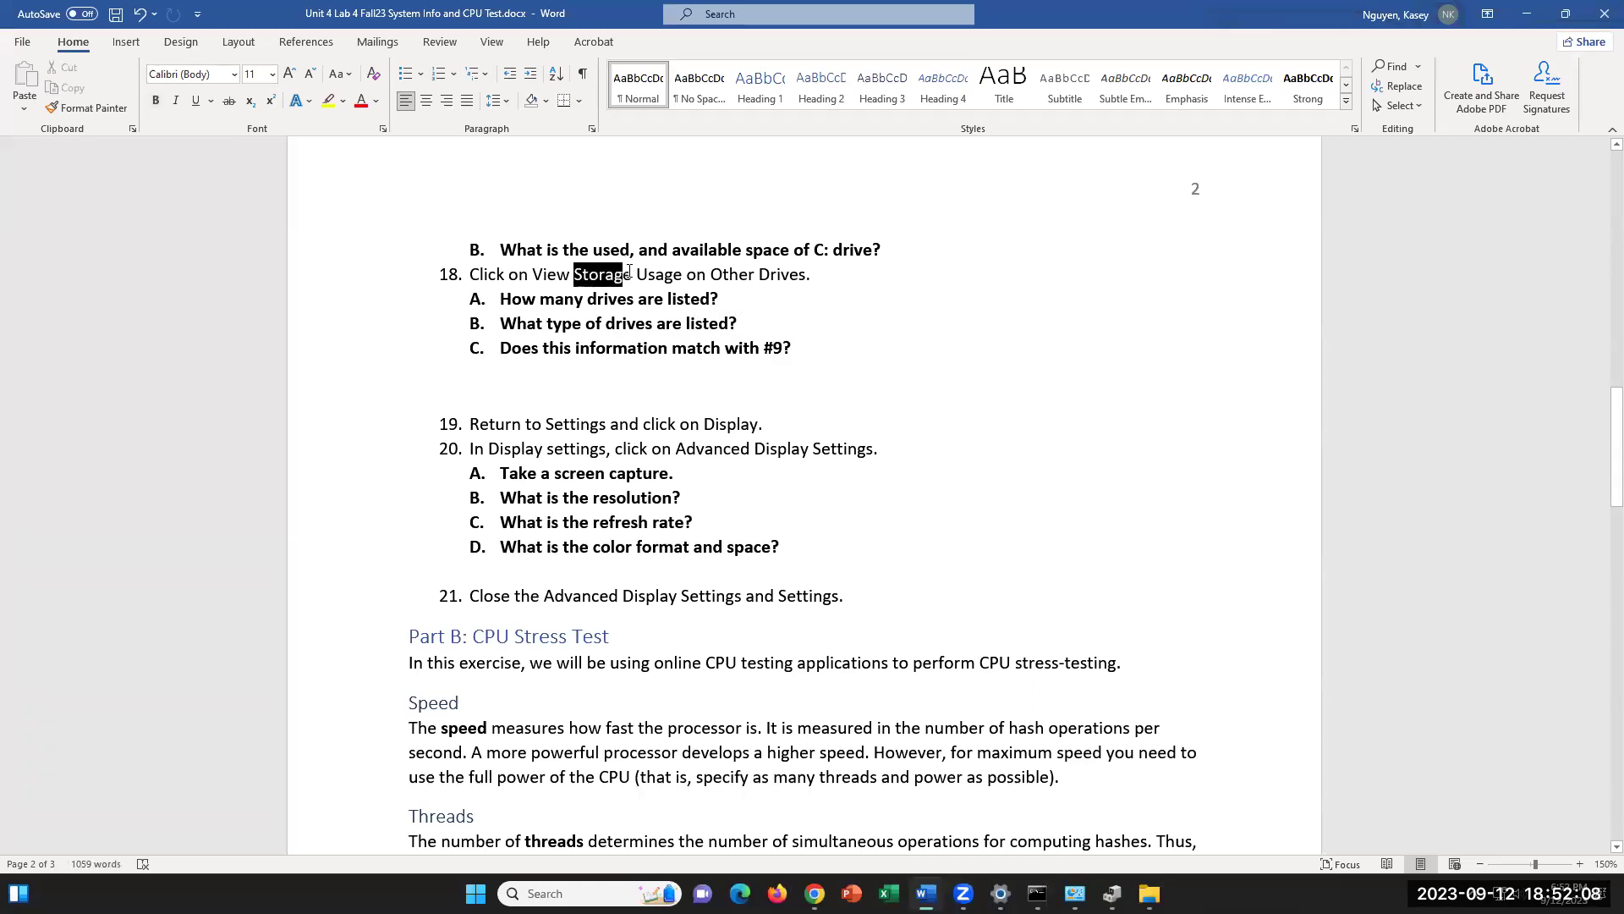
left_click(824, 354)
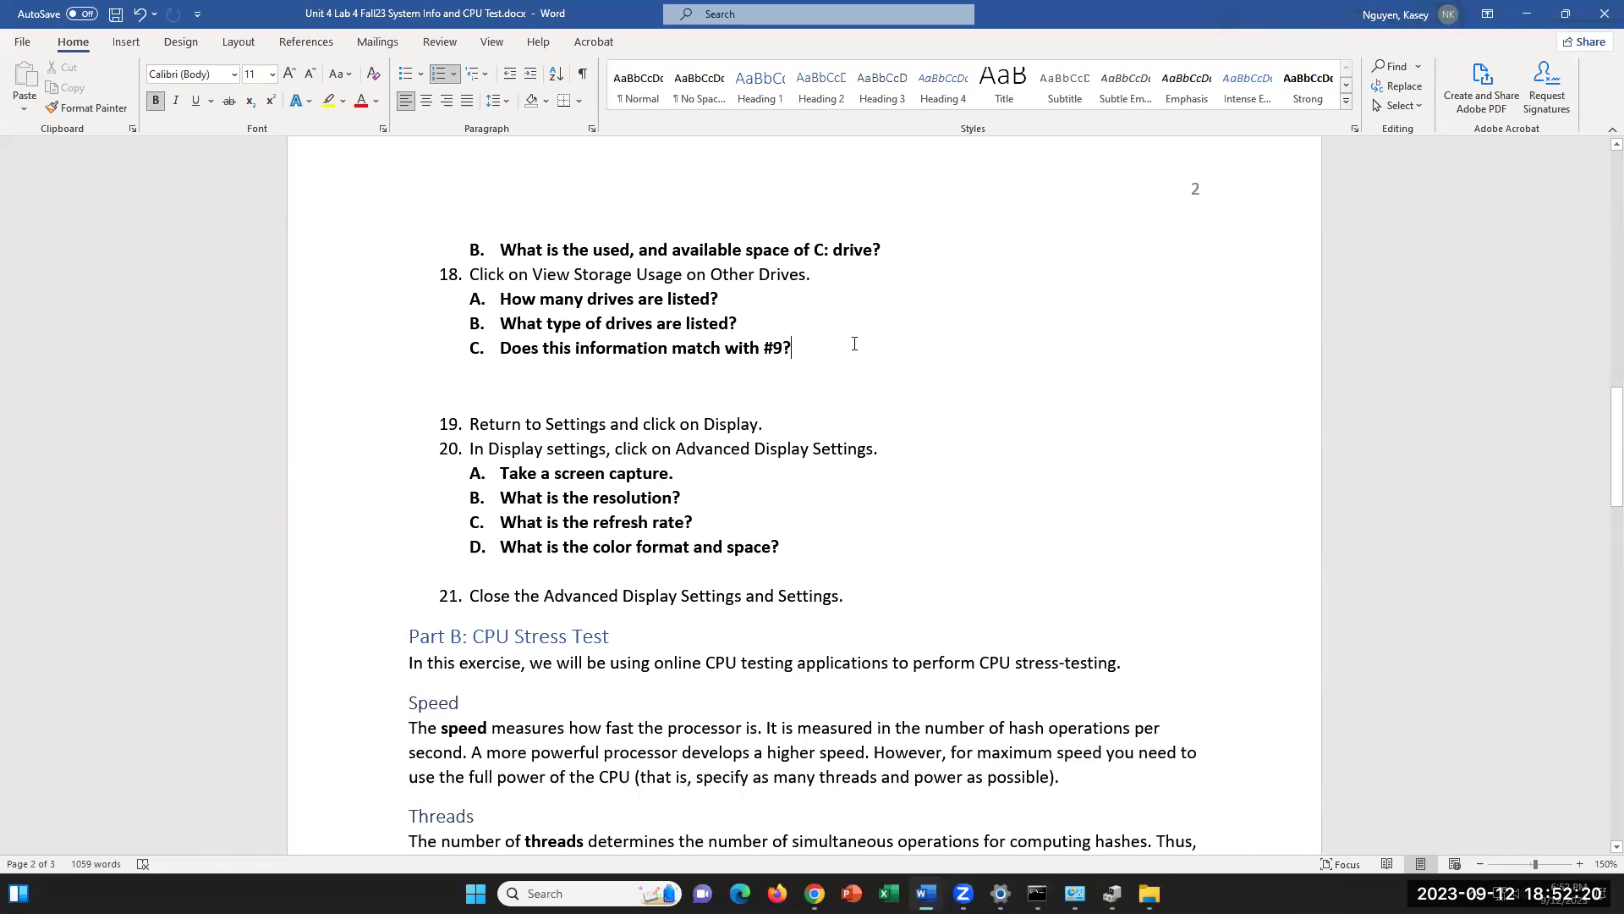
- Switch to Settings and open the Display page under System for lab item 19
left_click(1000, 894)
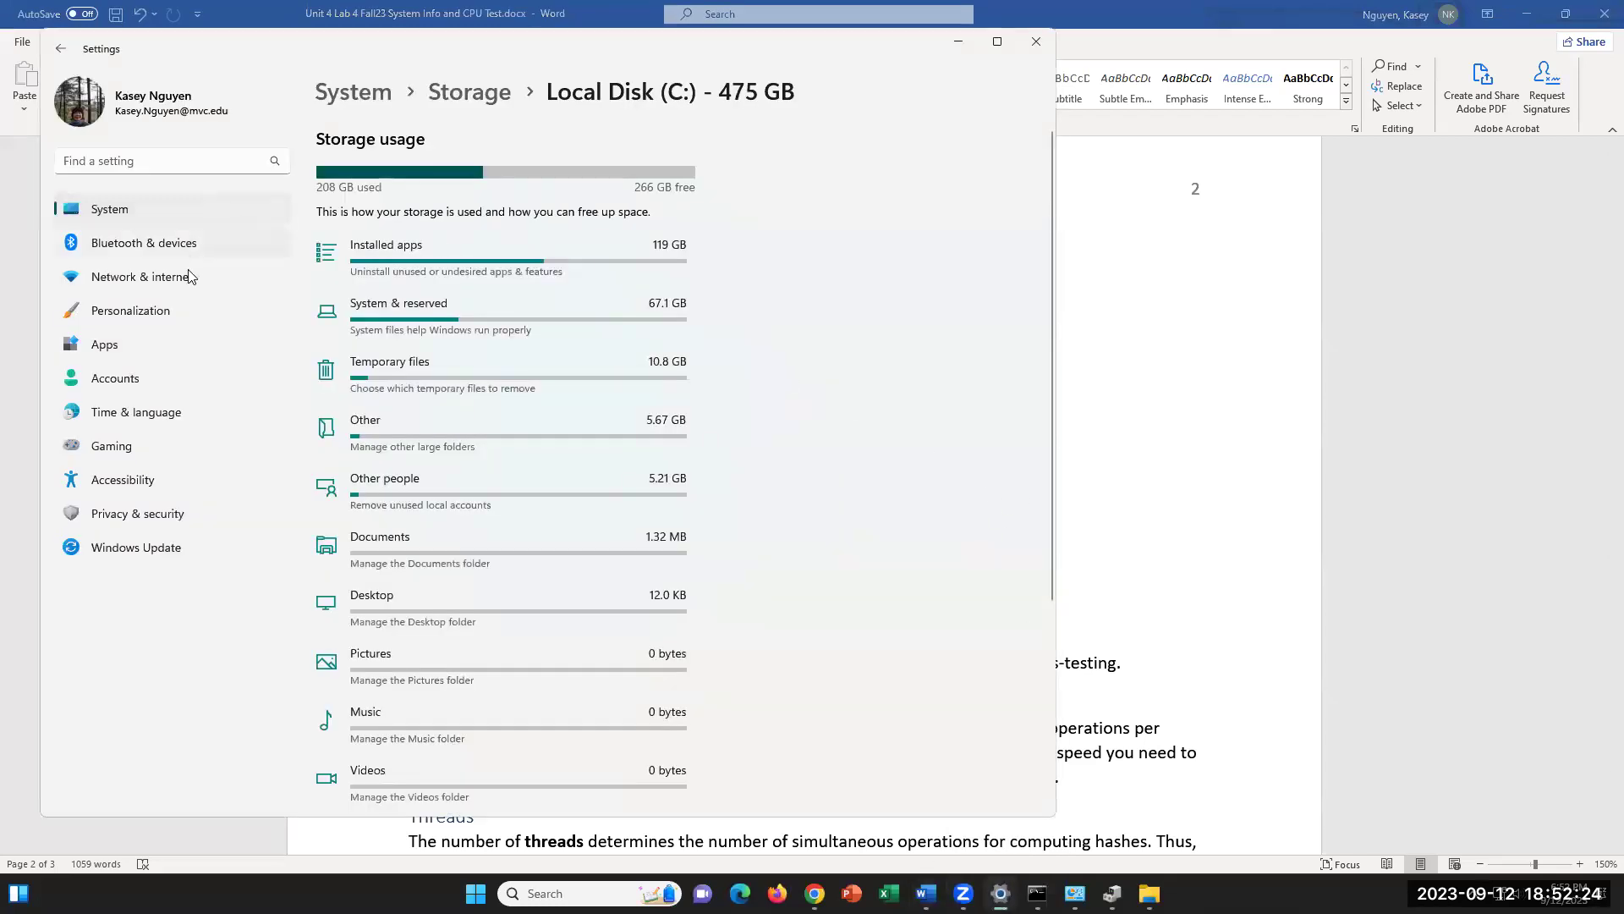
left_click(110, 211)
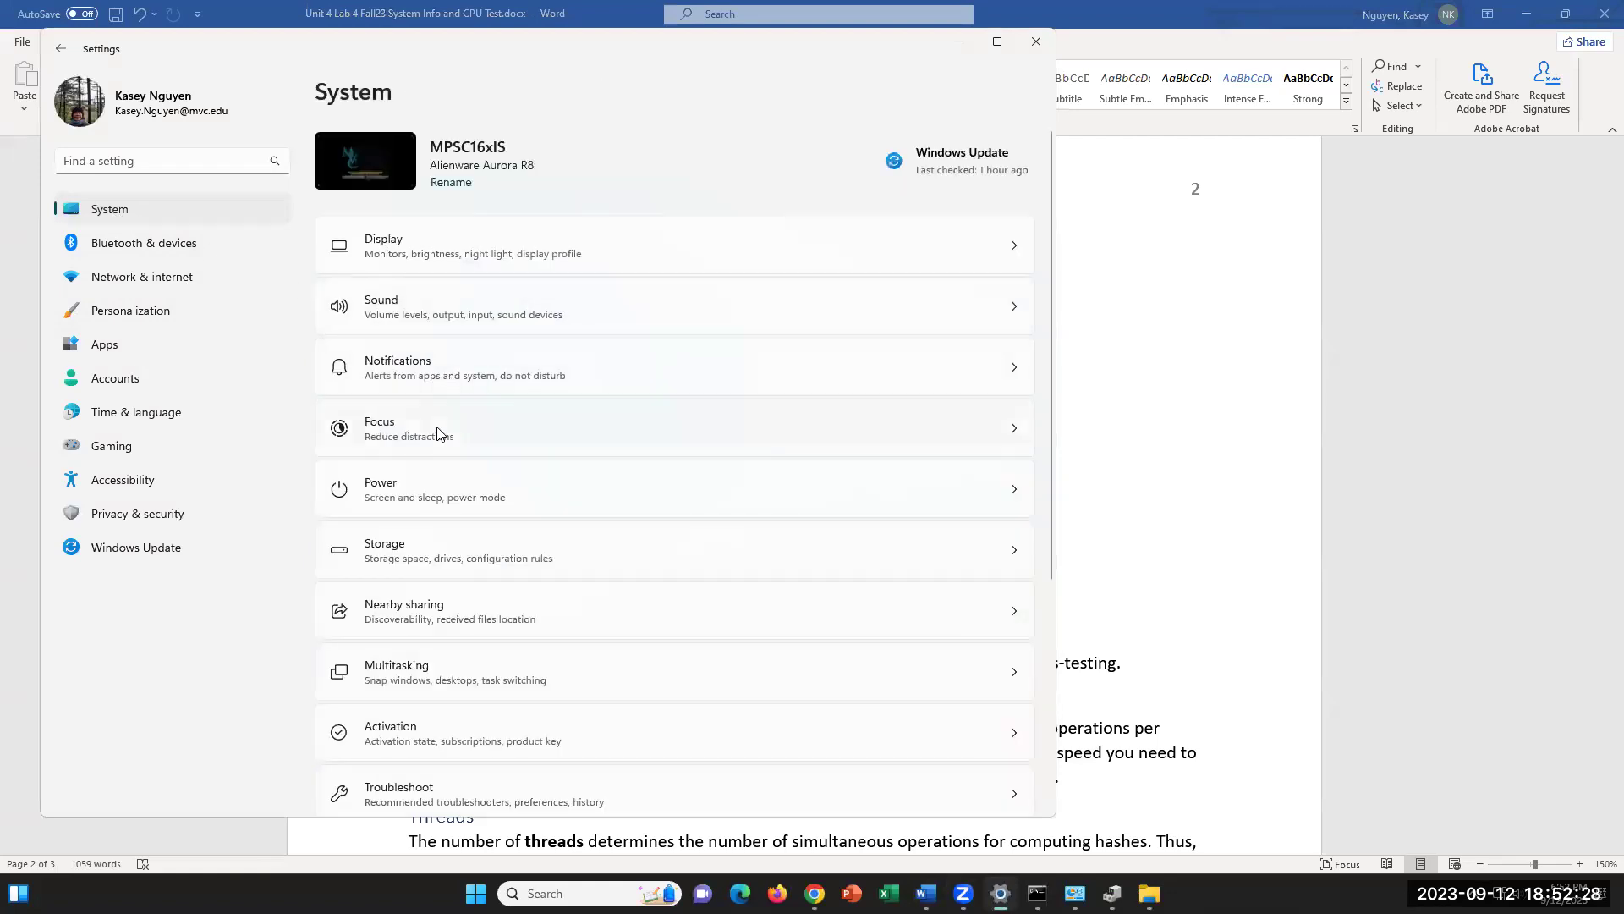
left_click(388, 247)
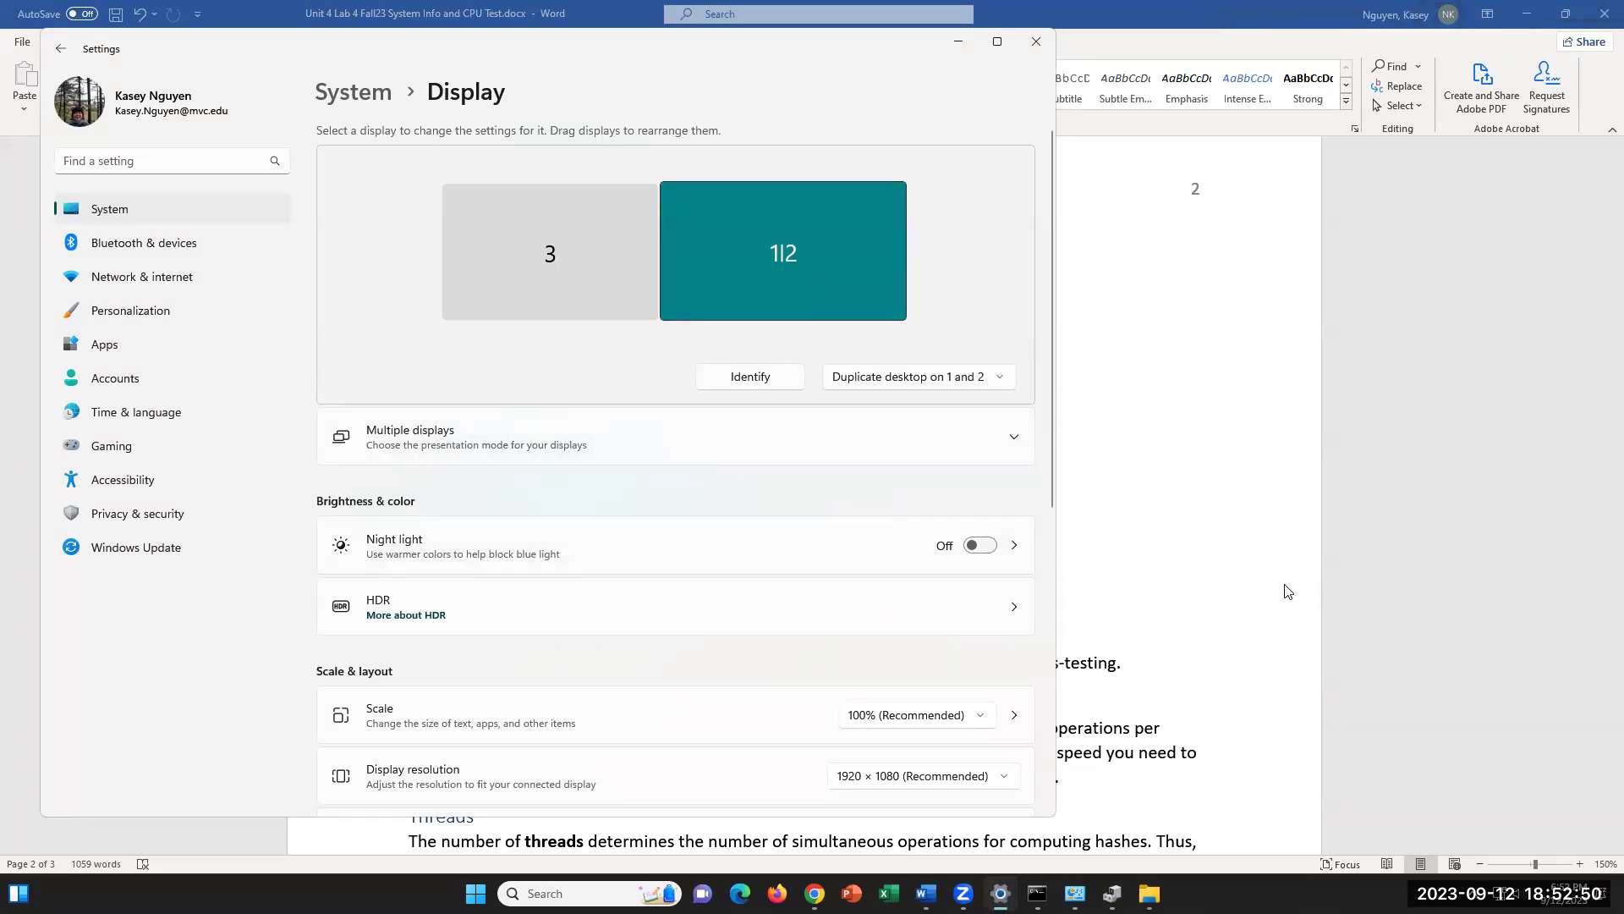
- Return to Settings from the other open windows and open the Advanced display page for lab item 20
left_click(1059, 621)
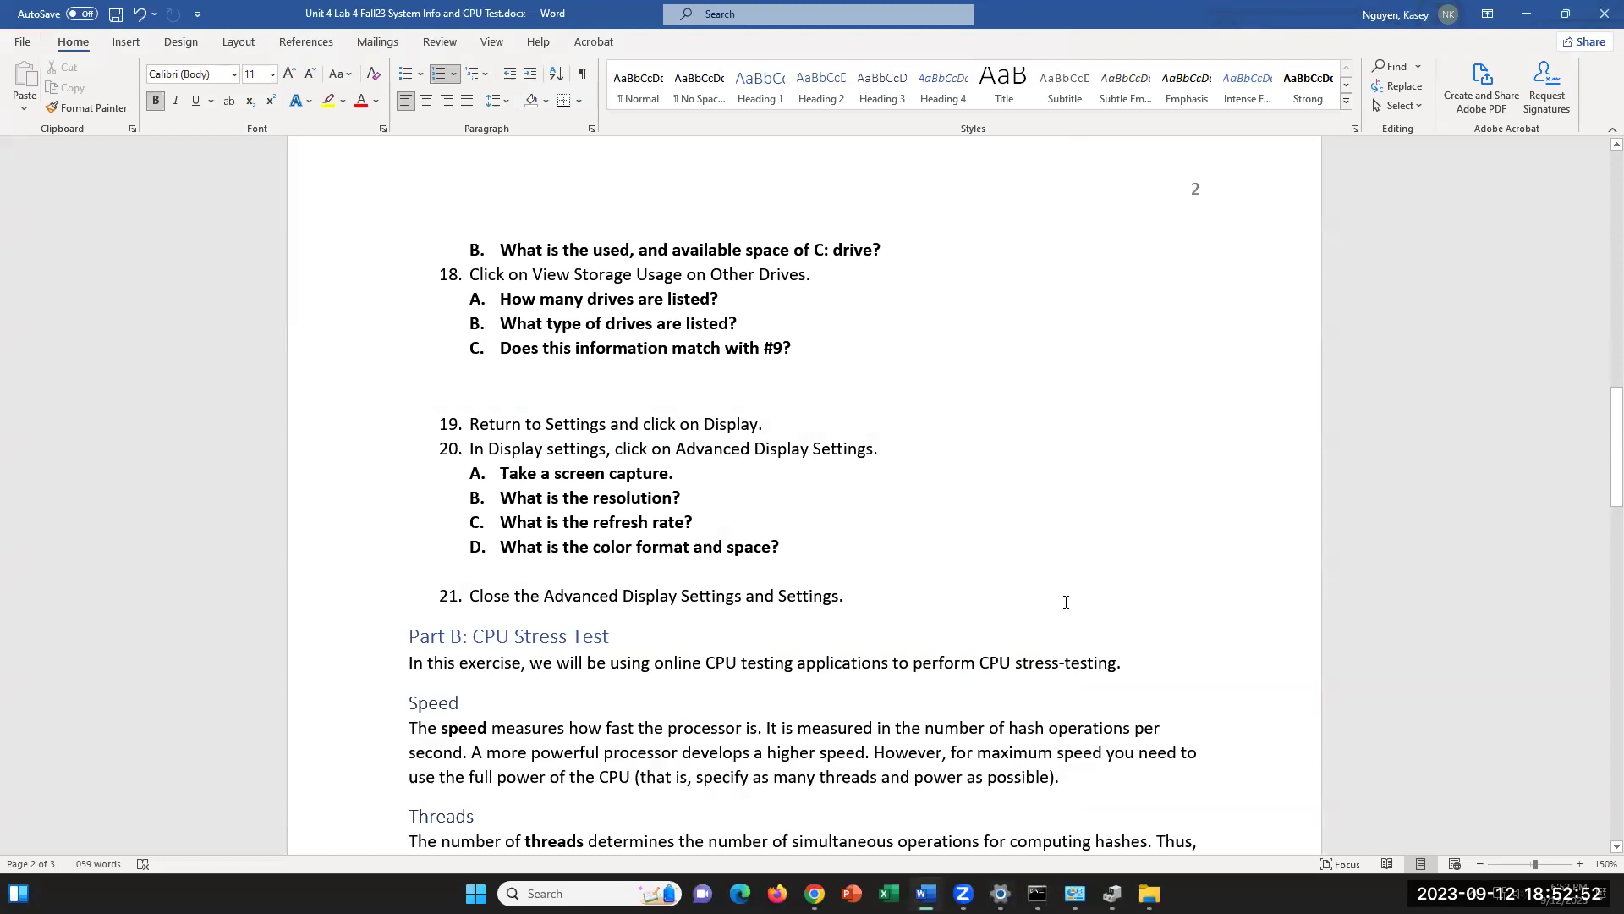
left_click(1112, 894)
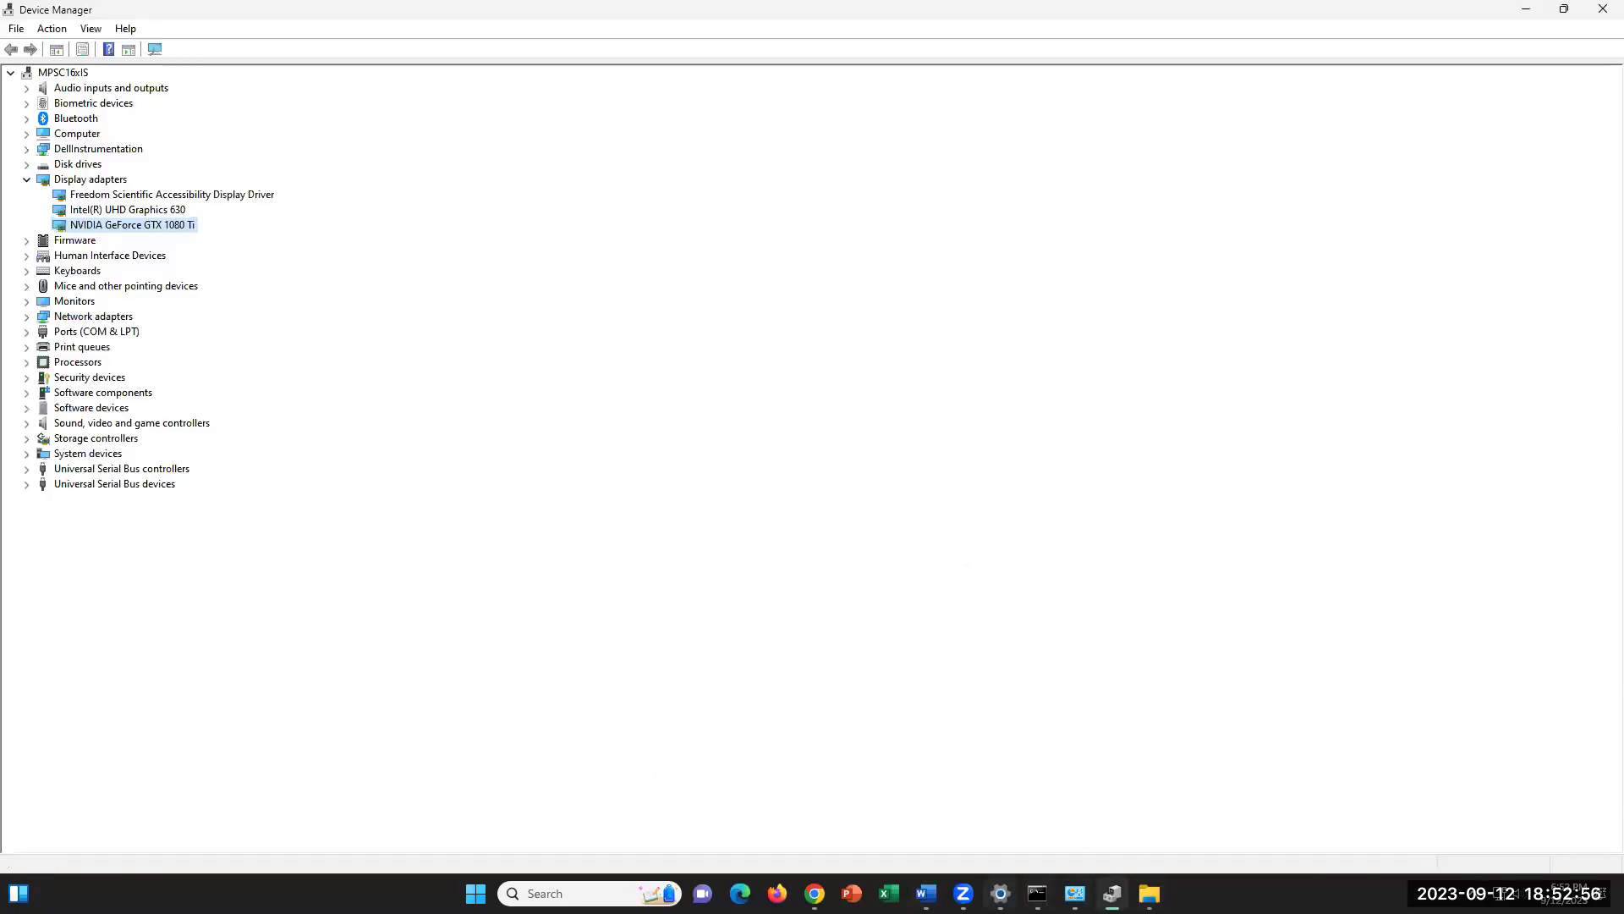
key("alt+Tab")
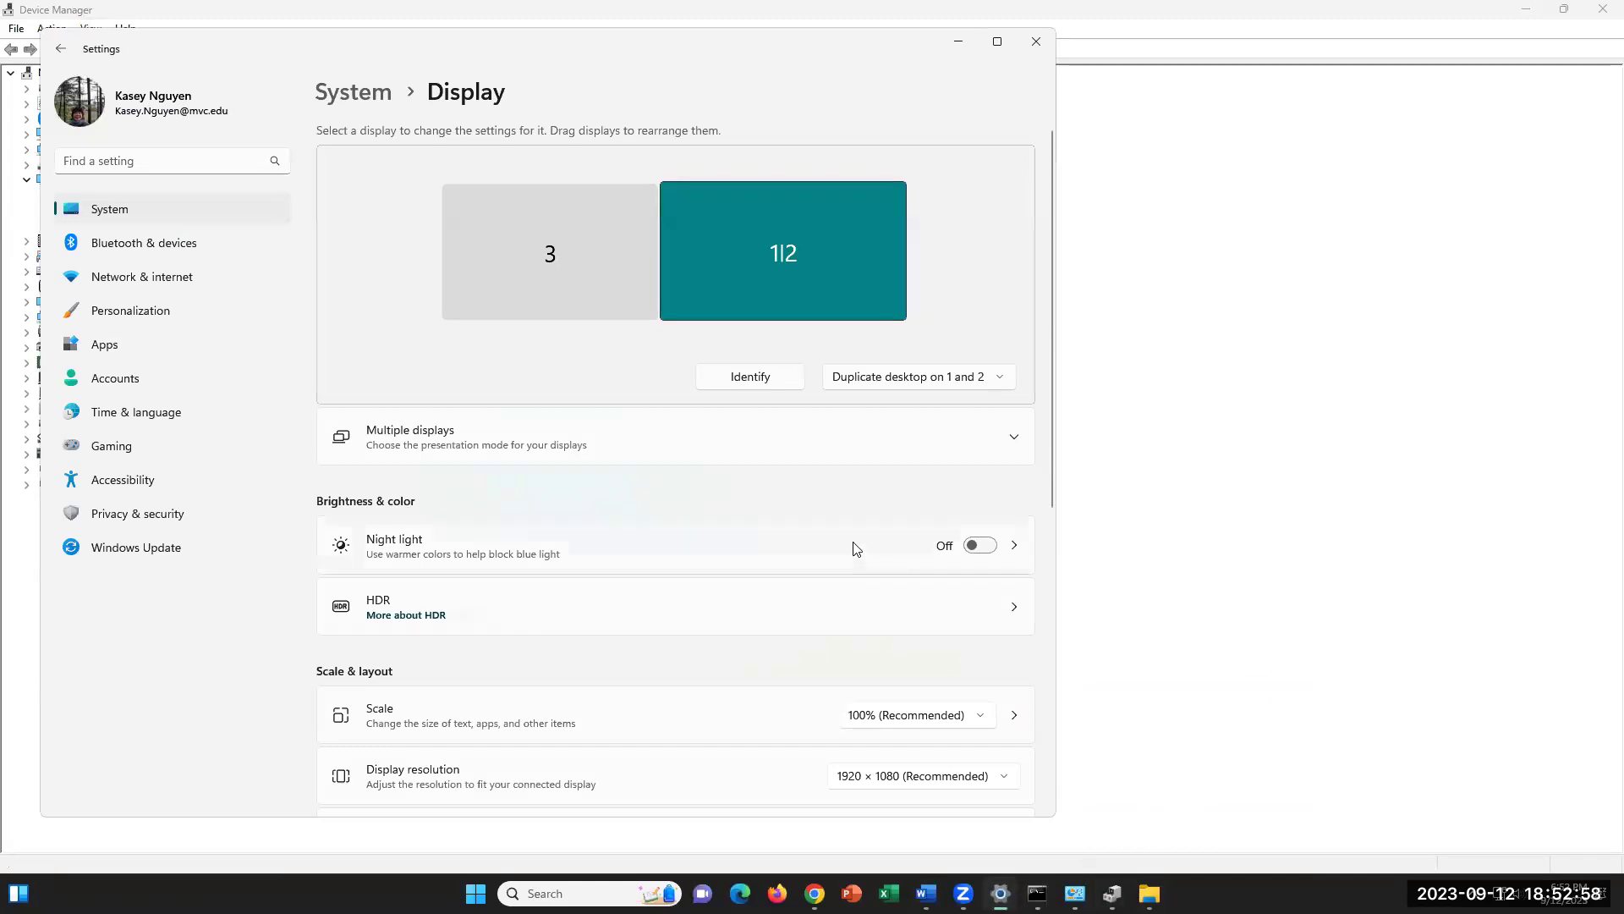
scroll(855, 549, "down", 4)
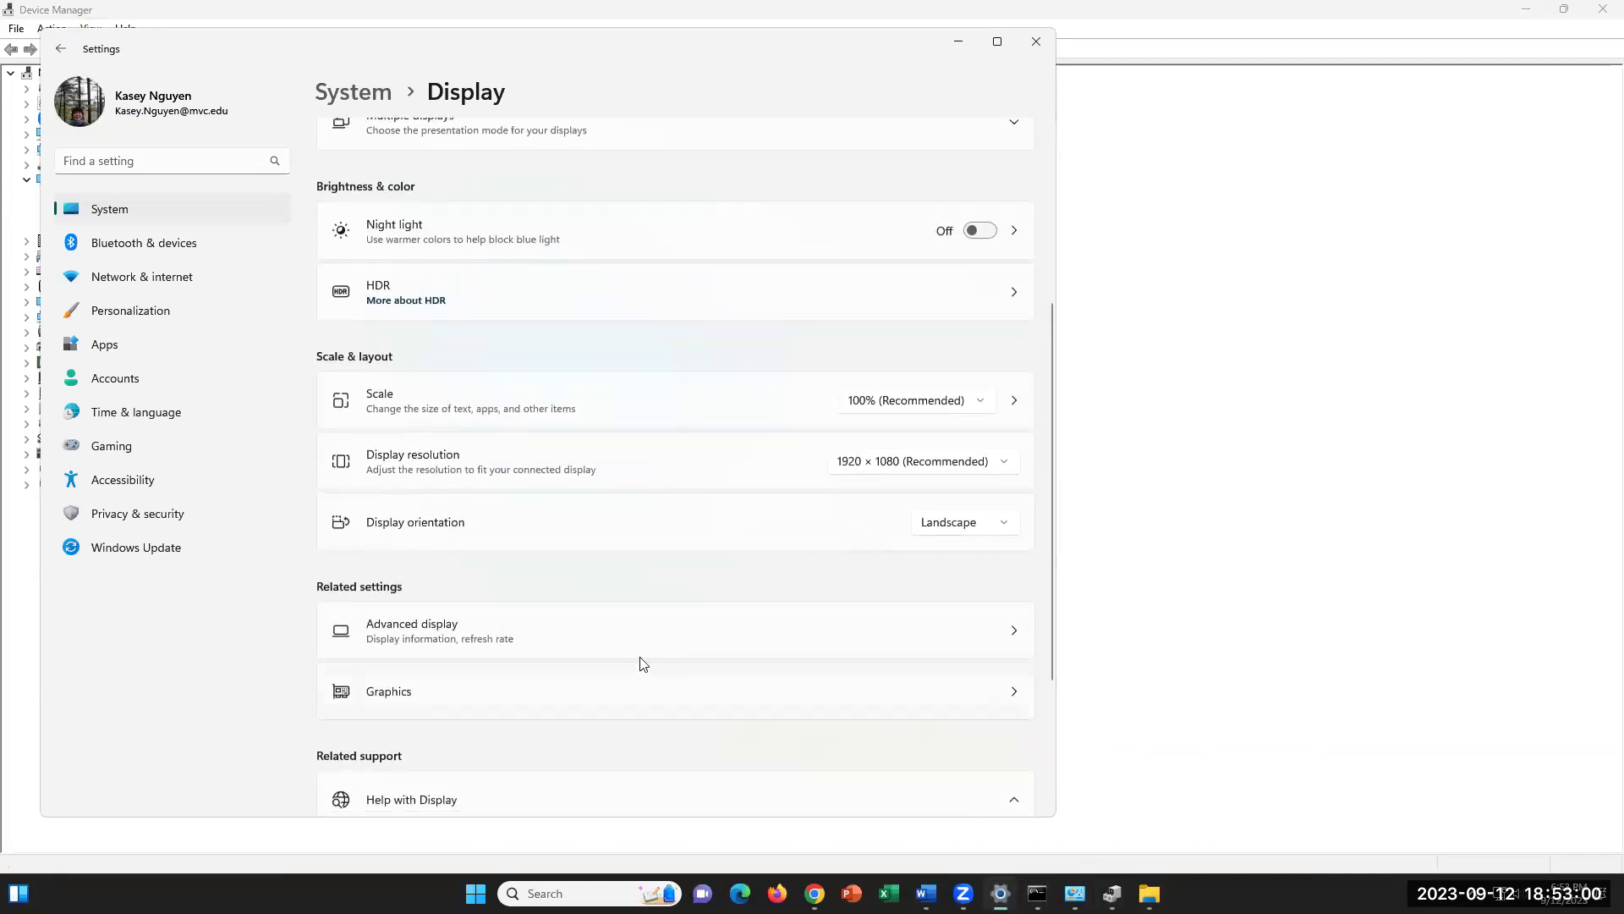
left_click(427, 630)
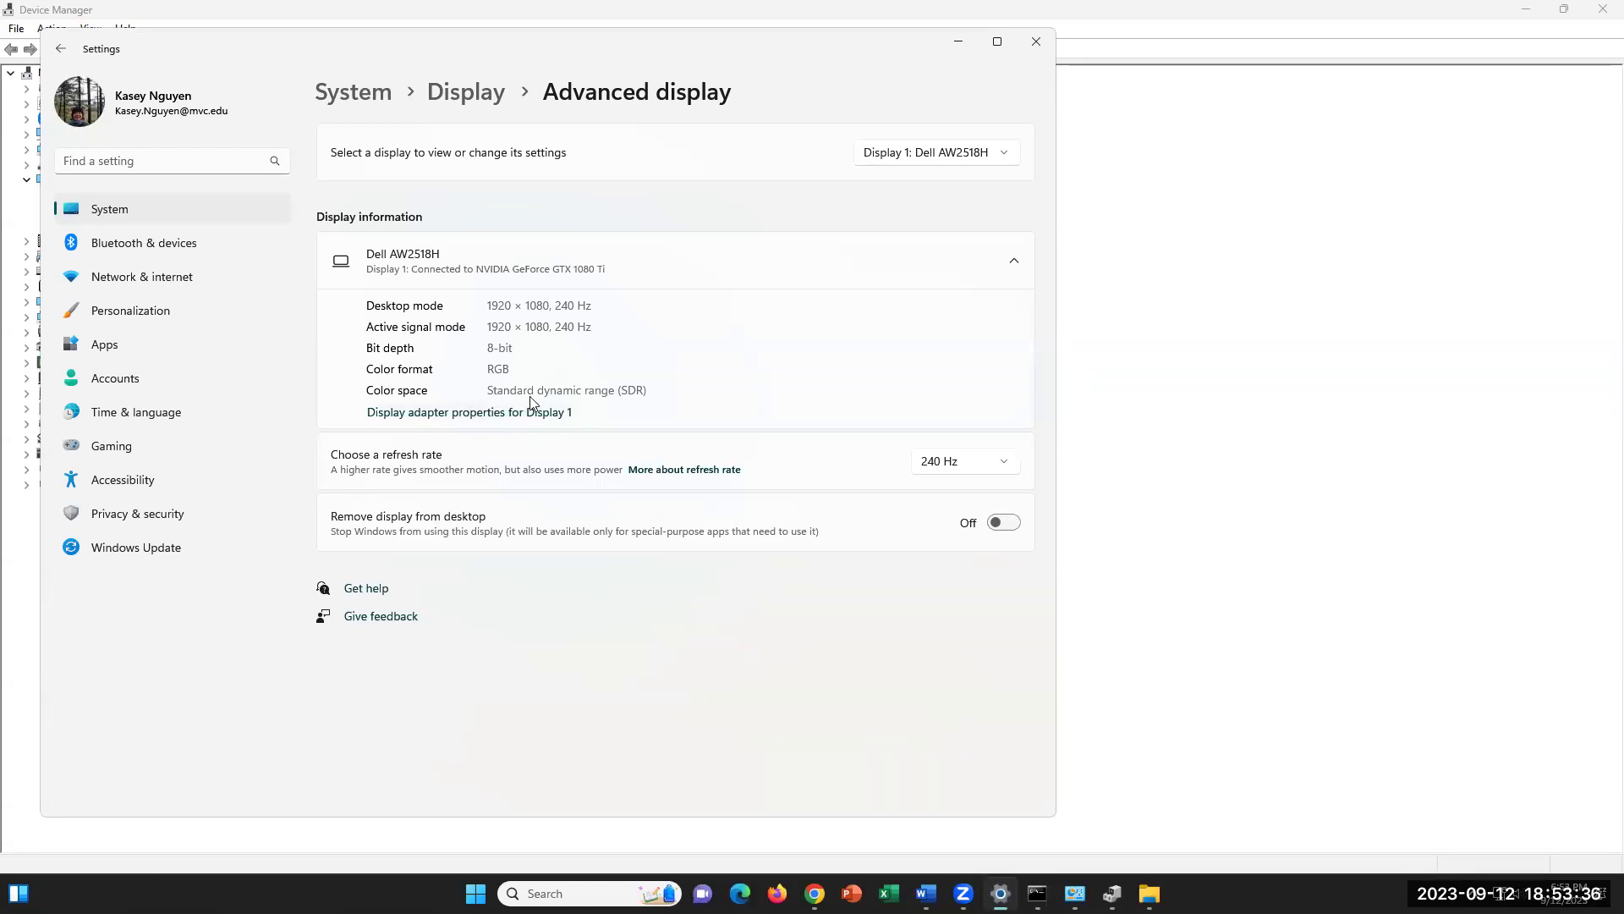
- View the adapter properties for Display 1, try to open the adapter's device properties, dismiss the admin prompt and close the dialog
left_click(475, 413)
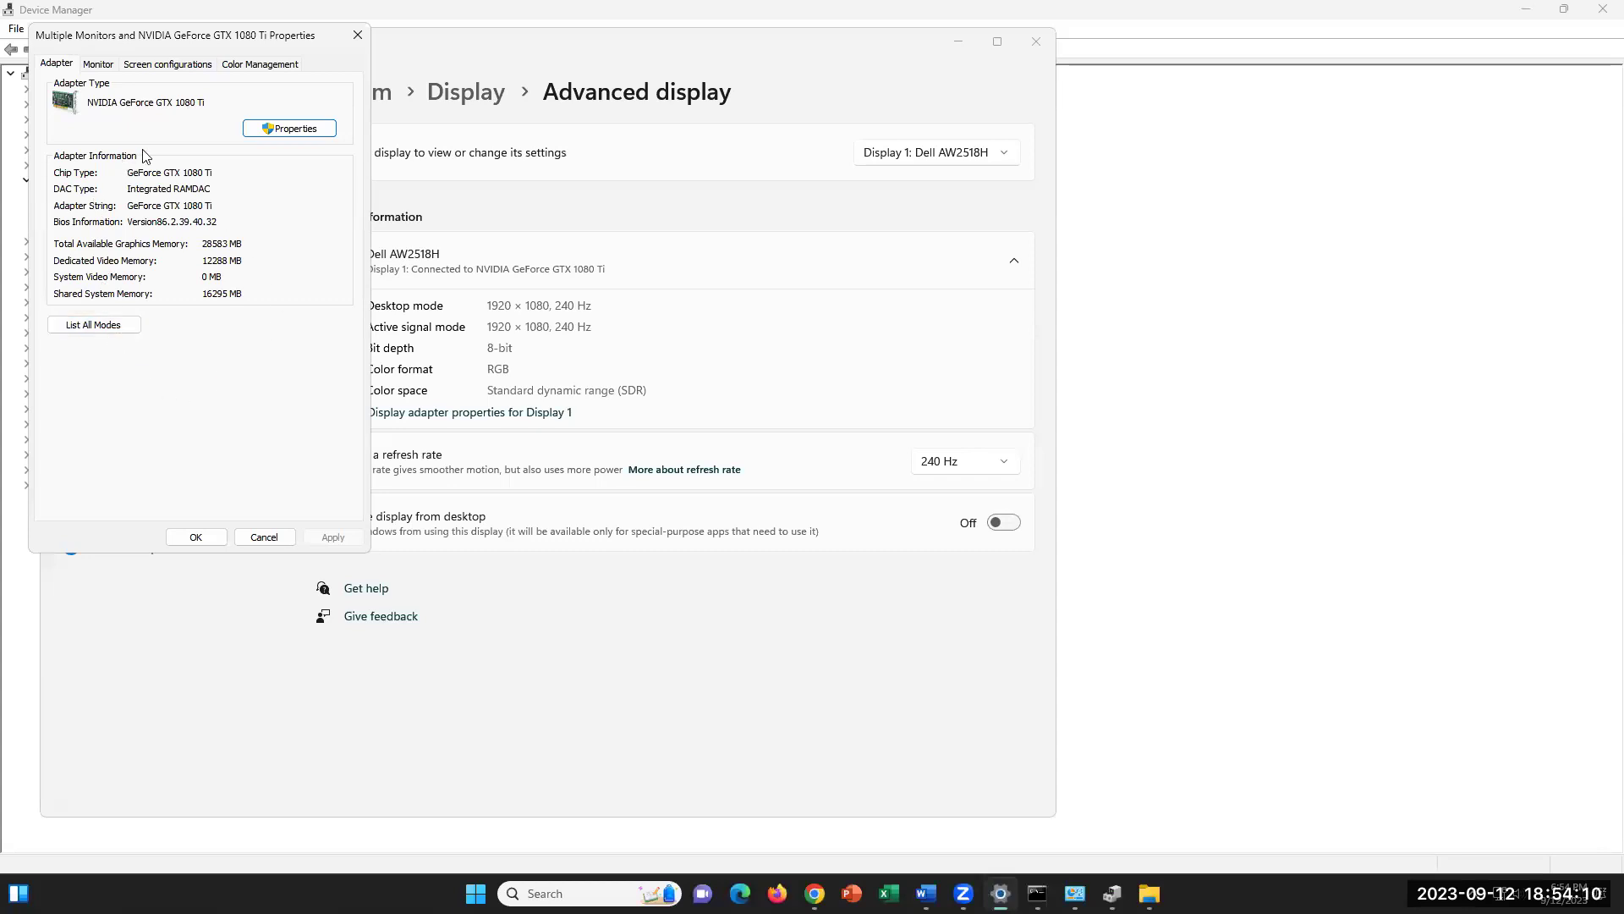
left_click(274, 129)
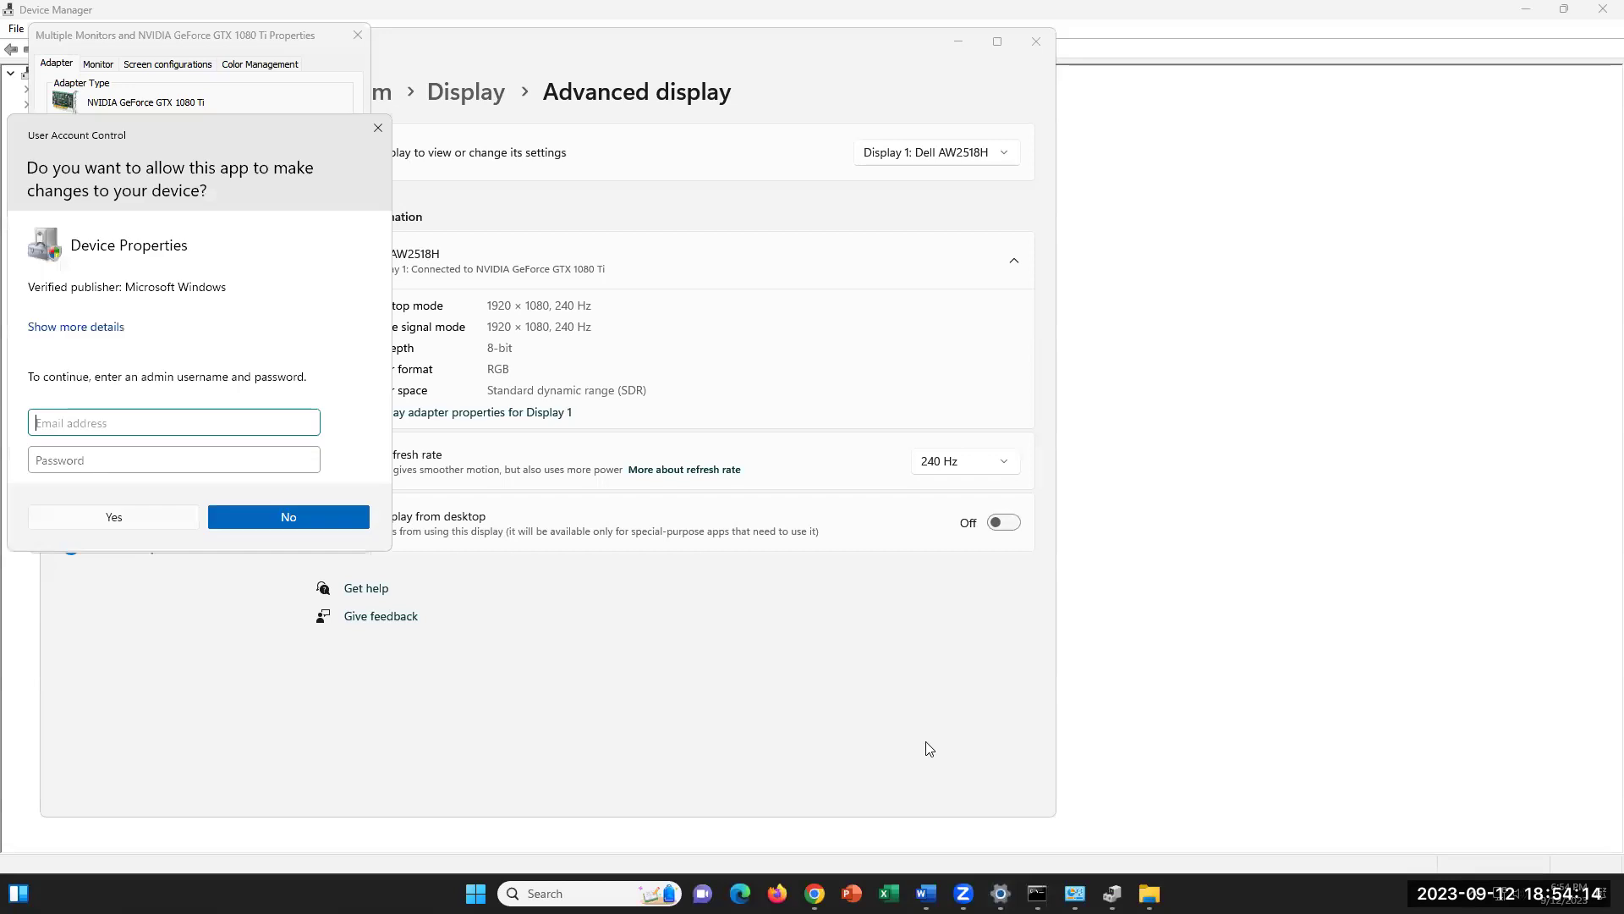
left_click(378, 127)
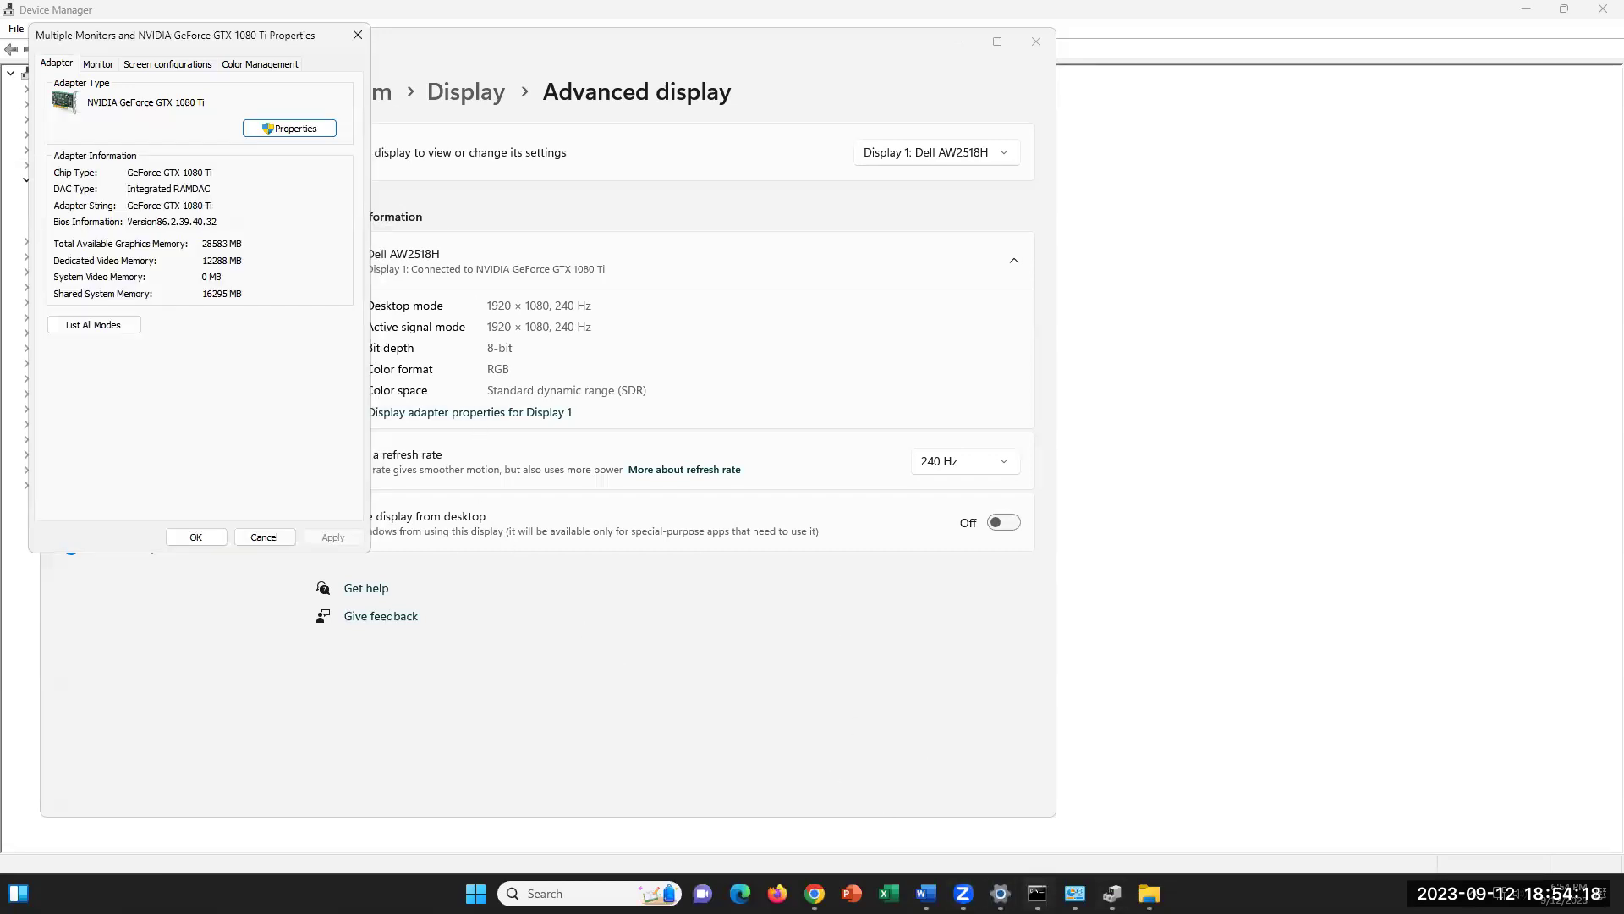
left_click(925, 893)
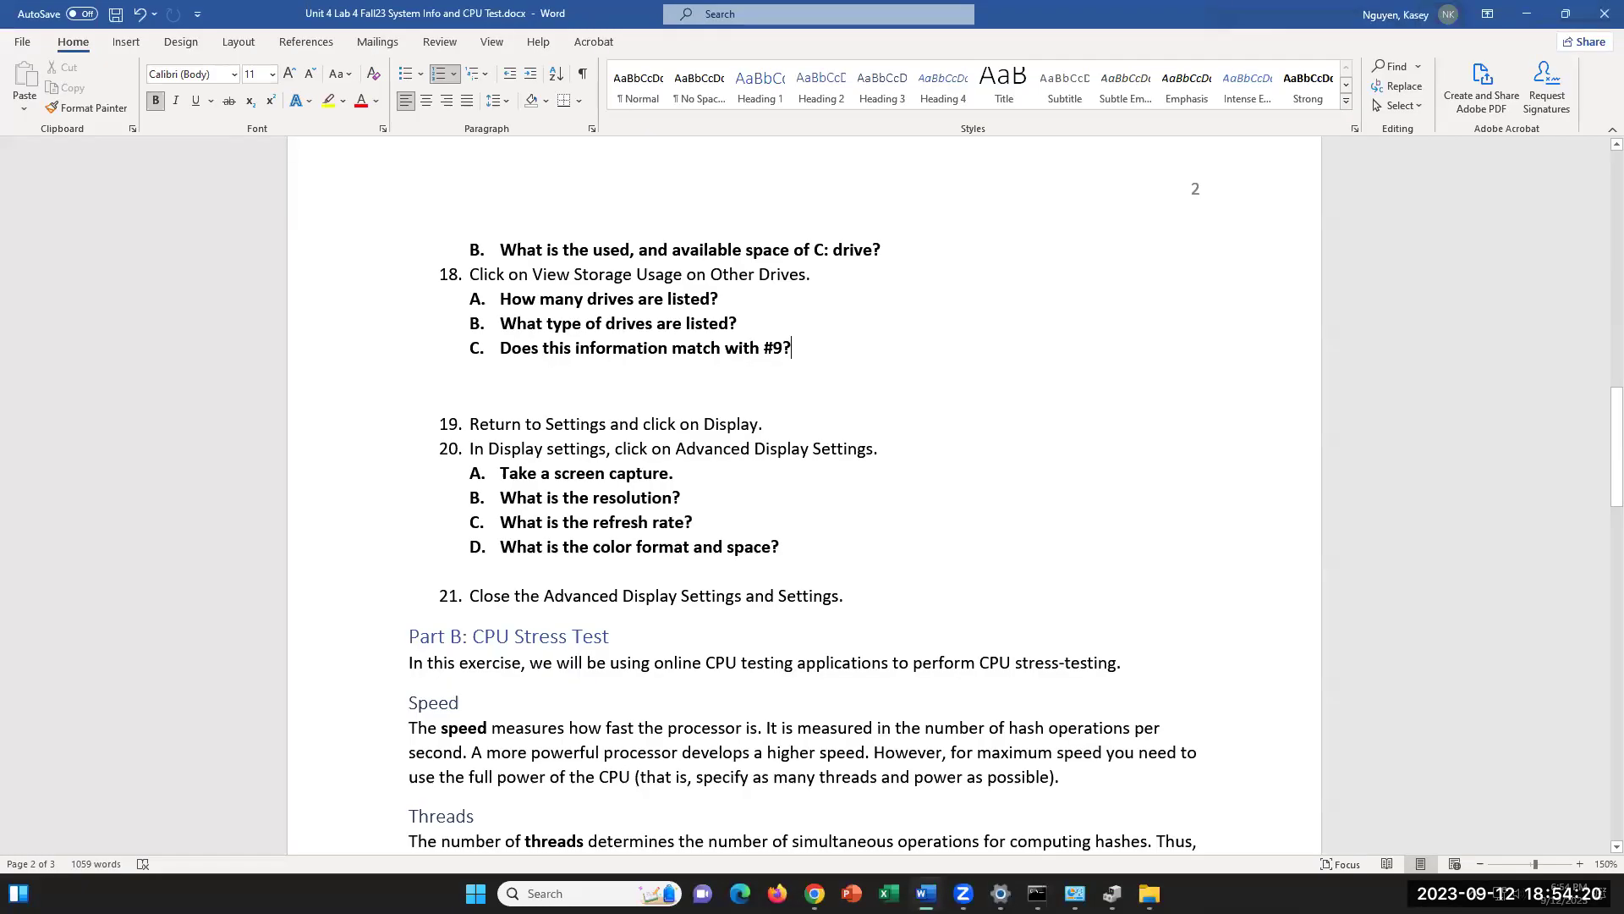
left_click(926, 893)
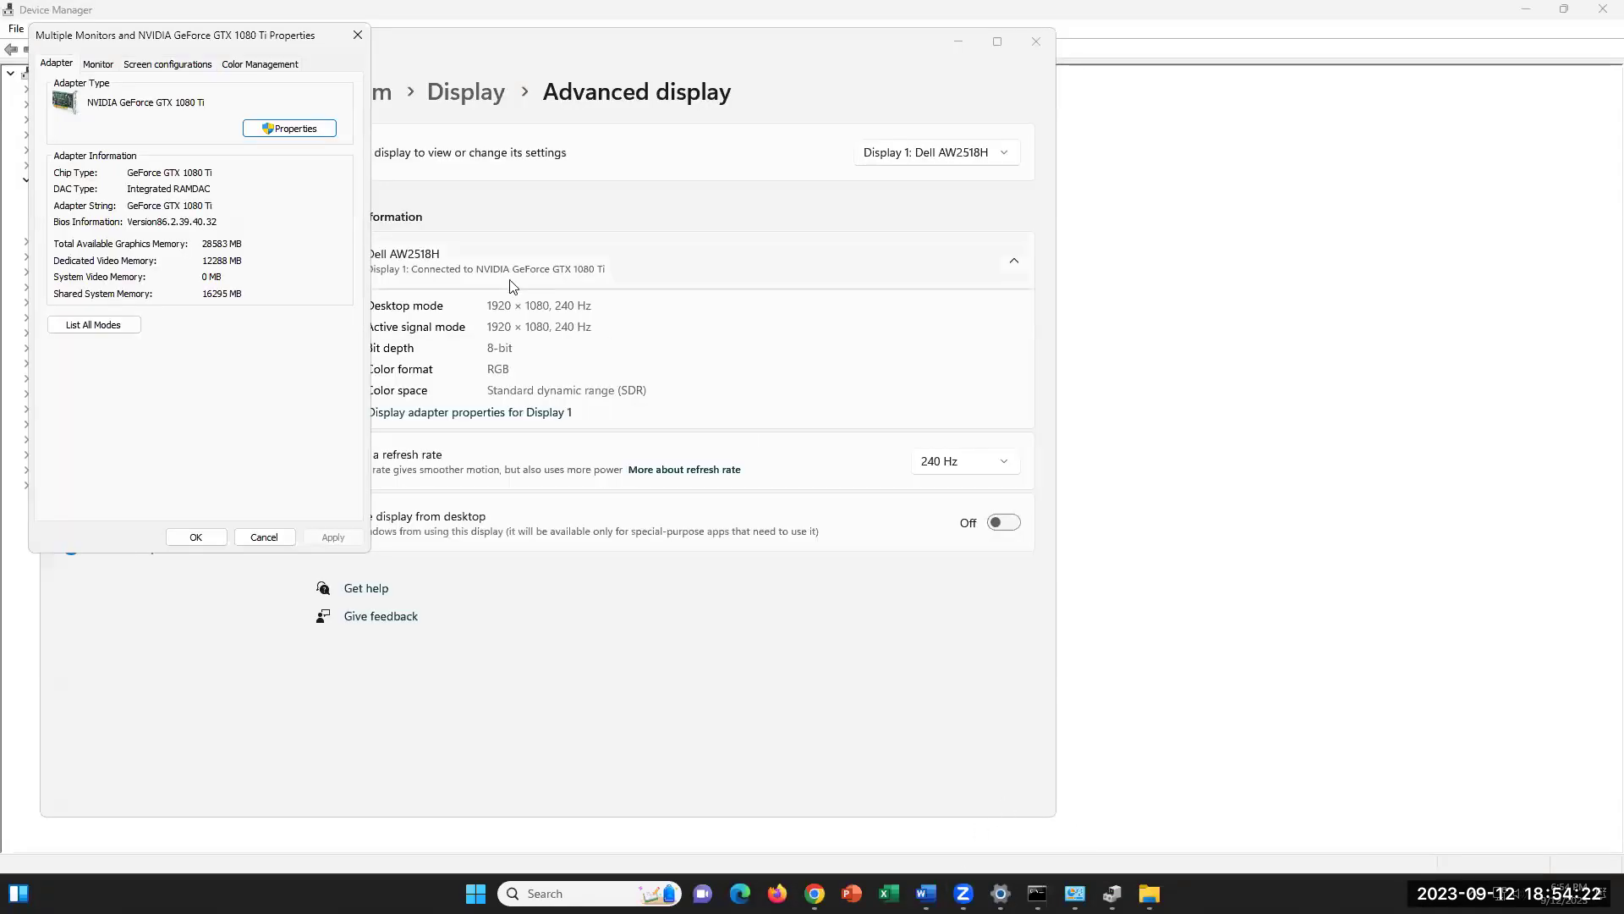
left_click(357, 36)
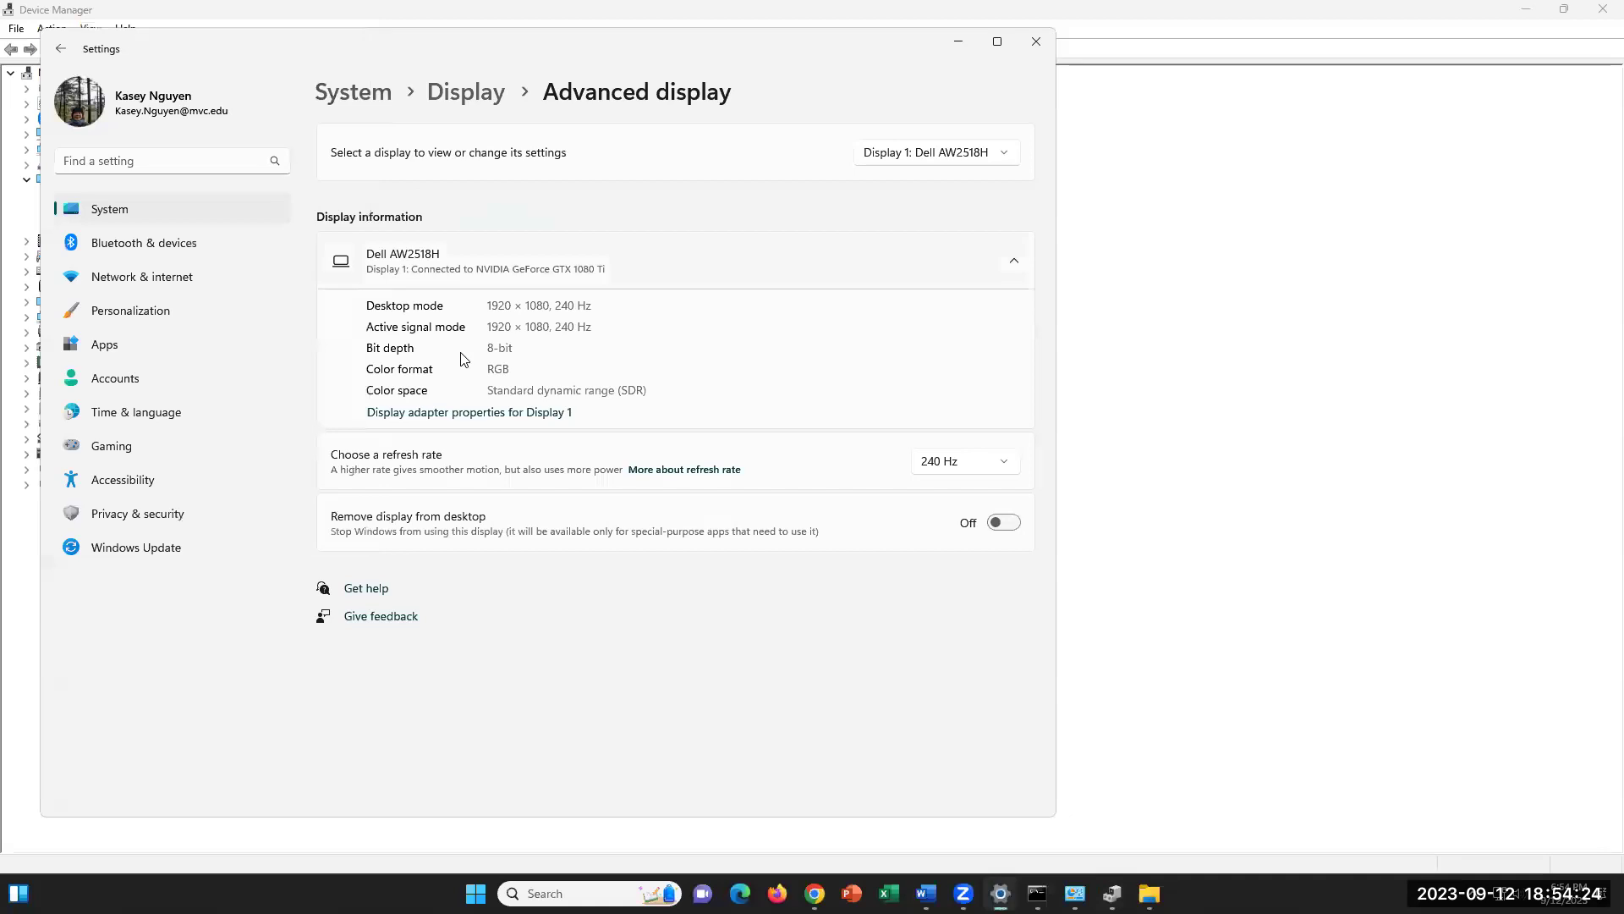
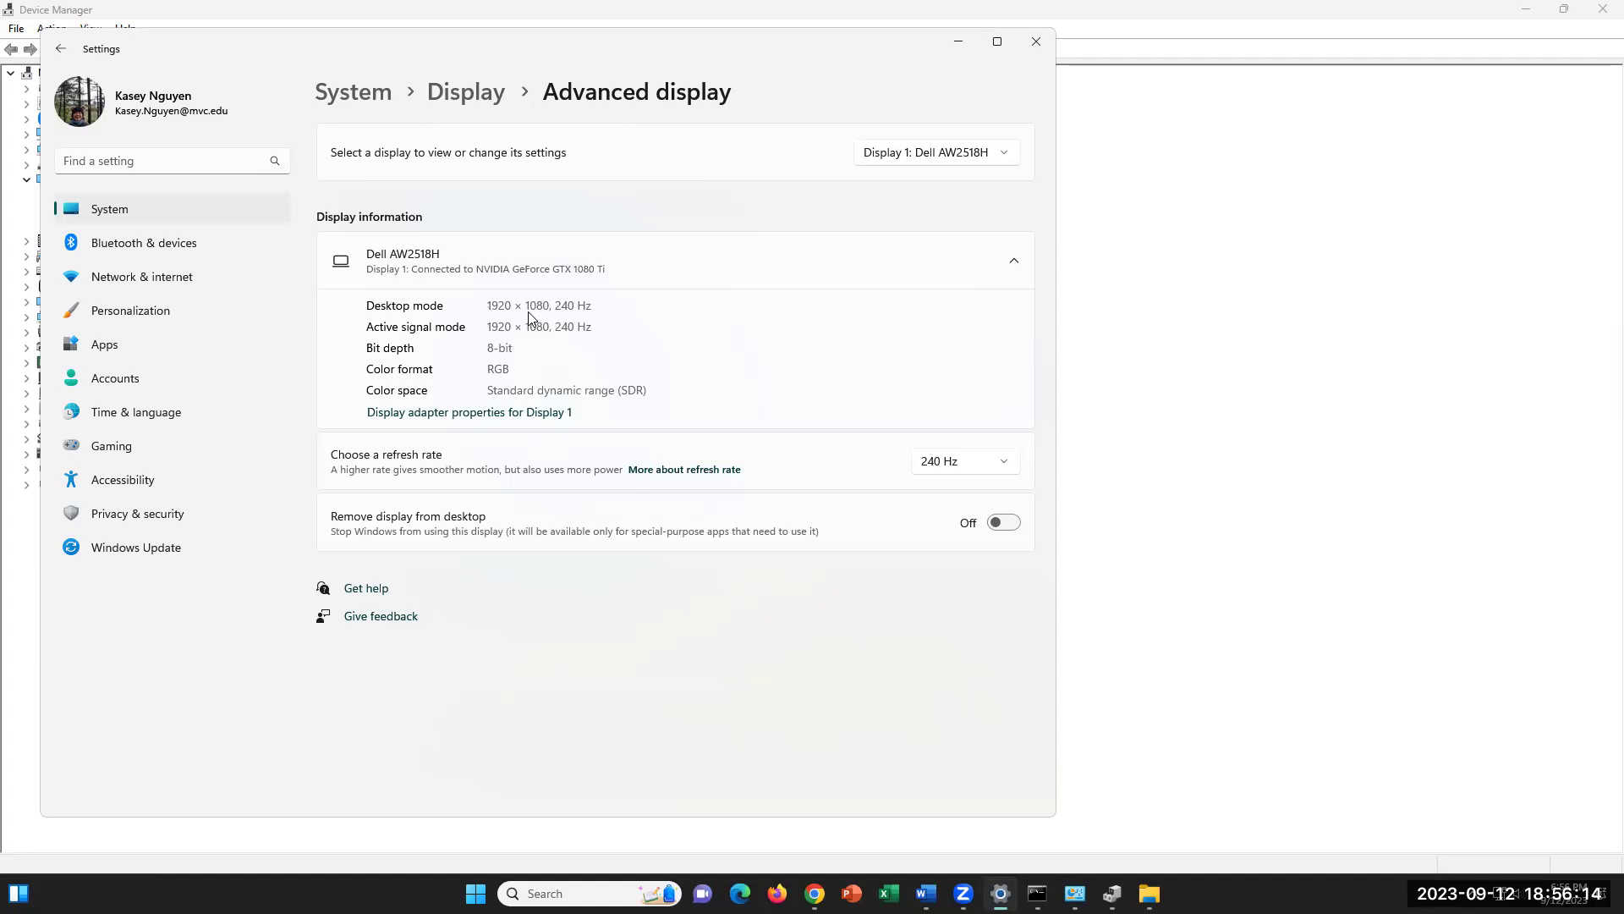
- Highlight "the refresh rate?" in lab item 20 C of the Word document, and return to the Advanced display page in Settings
left_click(926, 893)
left_click(697, 523)
left_click(579, 524, "shift")
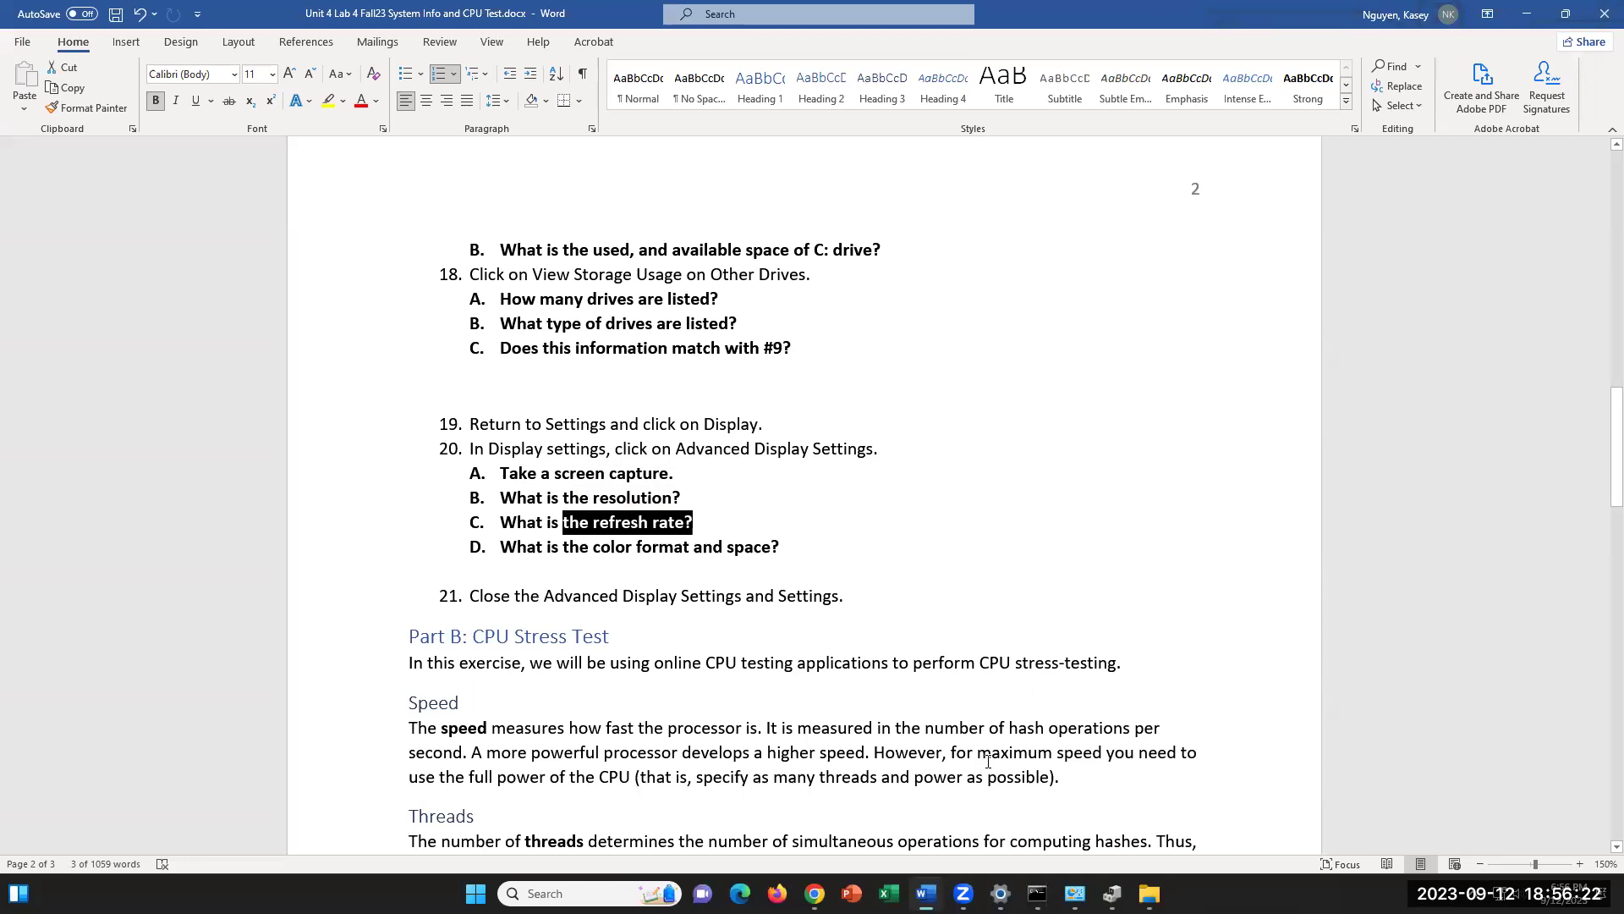
key("alt+Tab")
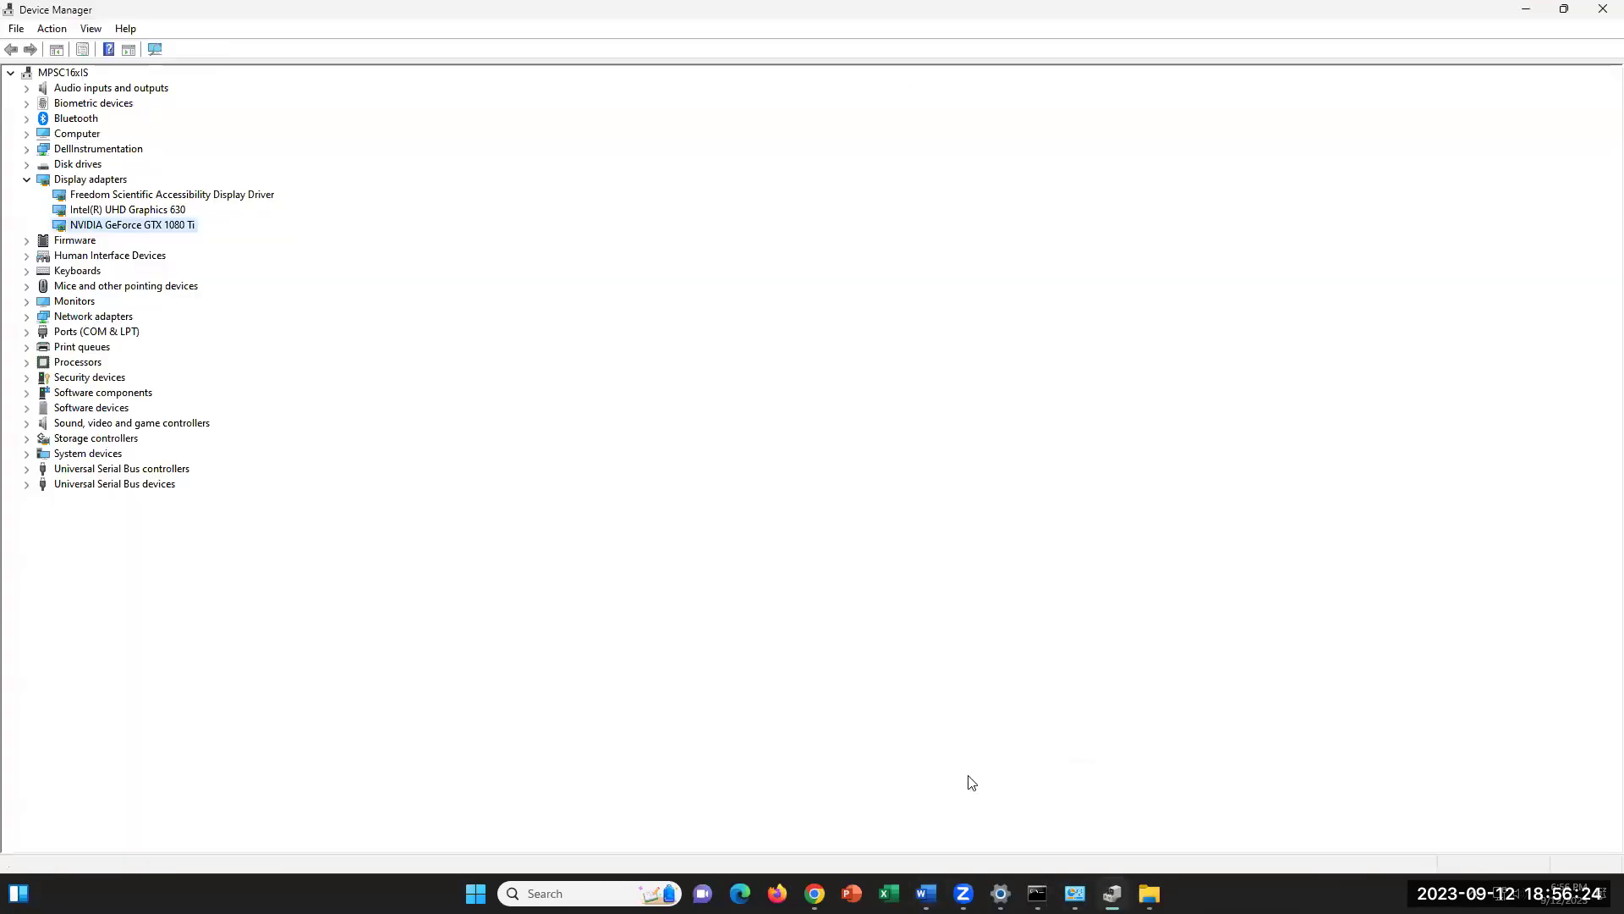
left_click(1000, 894)
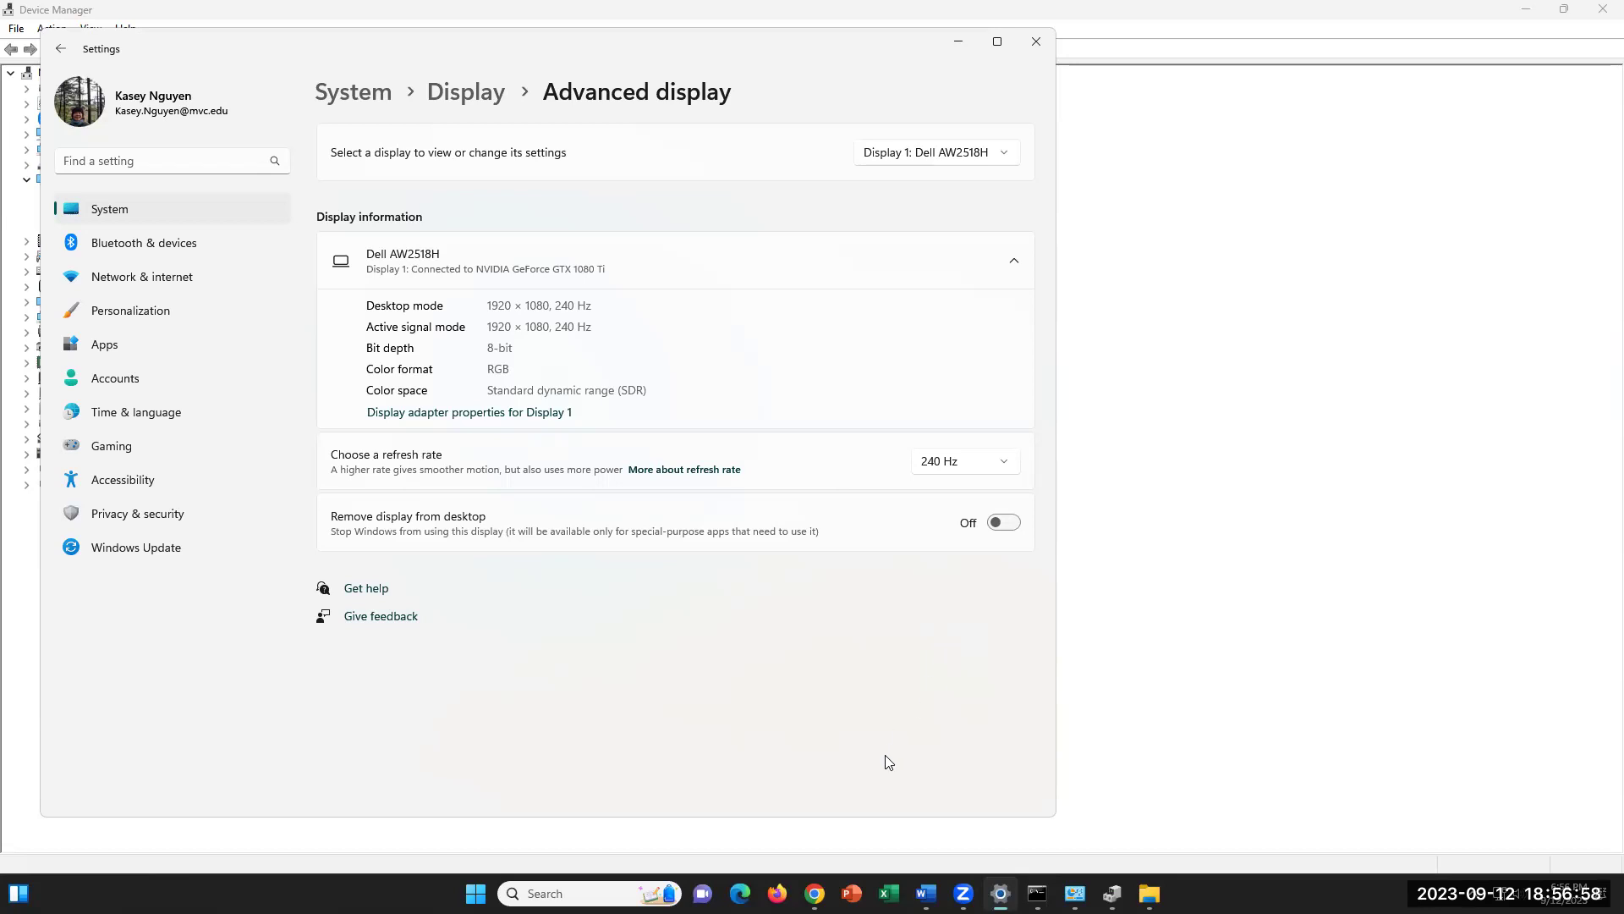
- Switch back to the Word lab document and place the cursor at the end of item 21
mouse_move(964, 890)
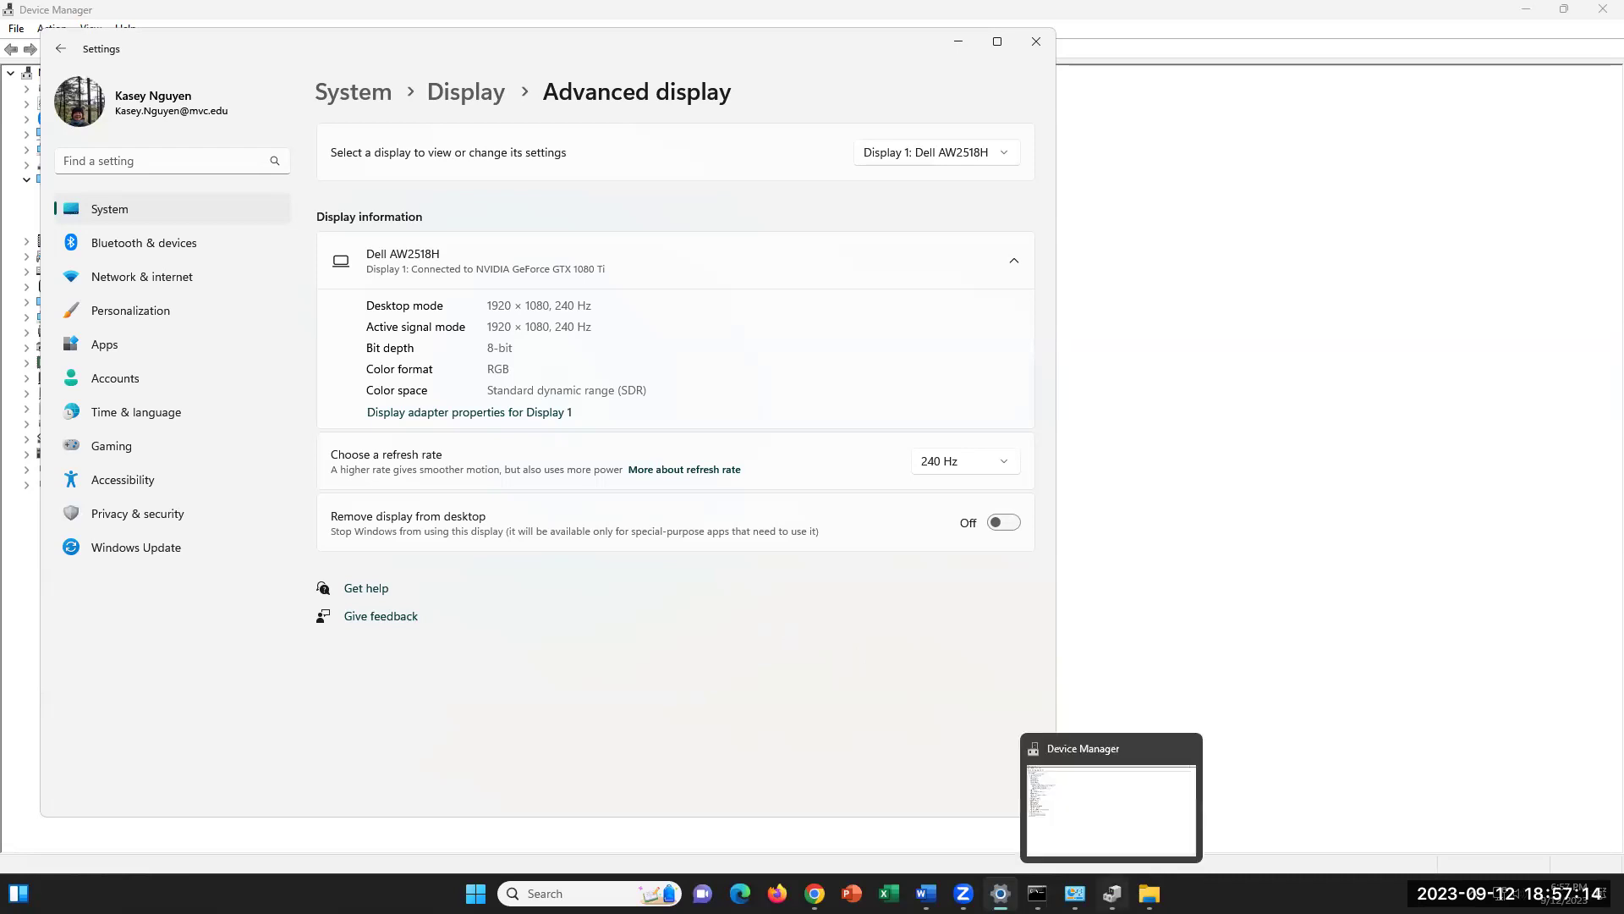
left_click(1111, 893)
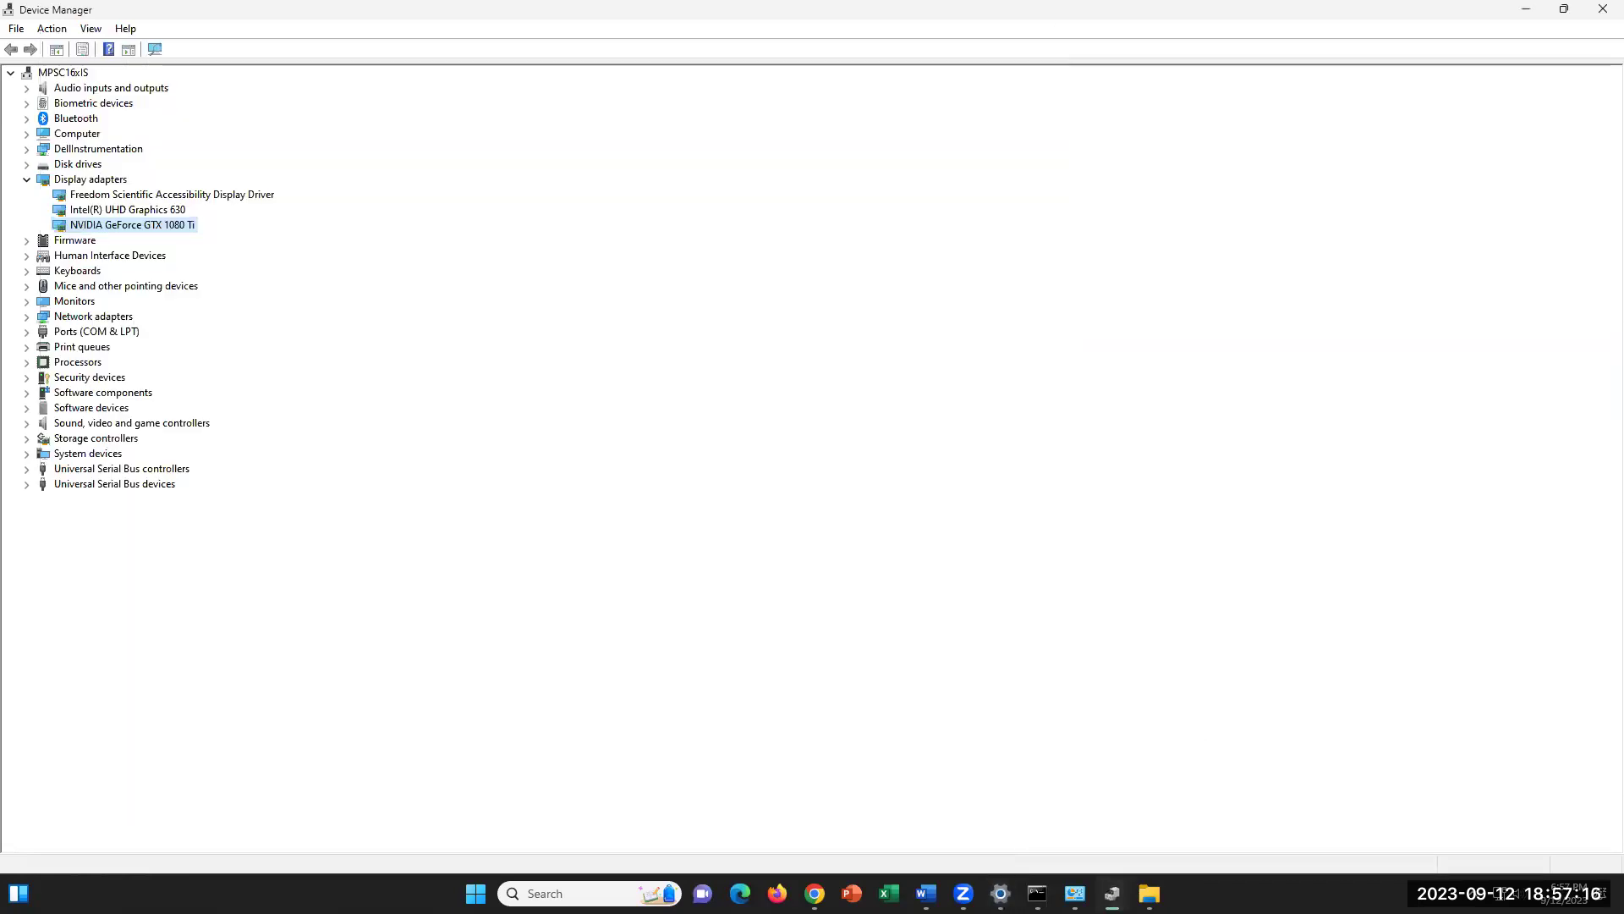
left_click(1111, 894)
left_click(1001, 894)
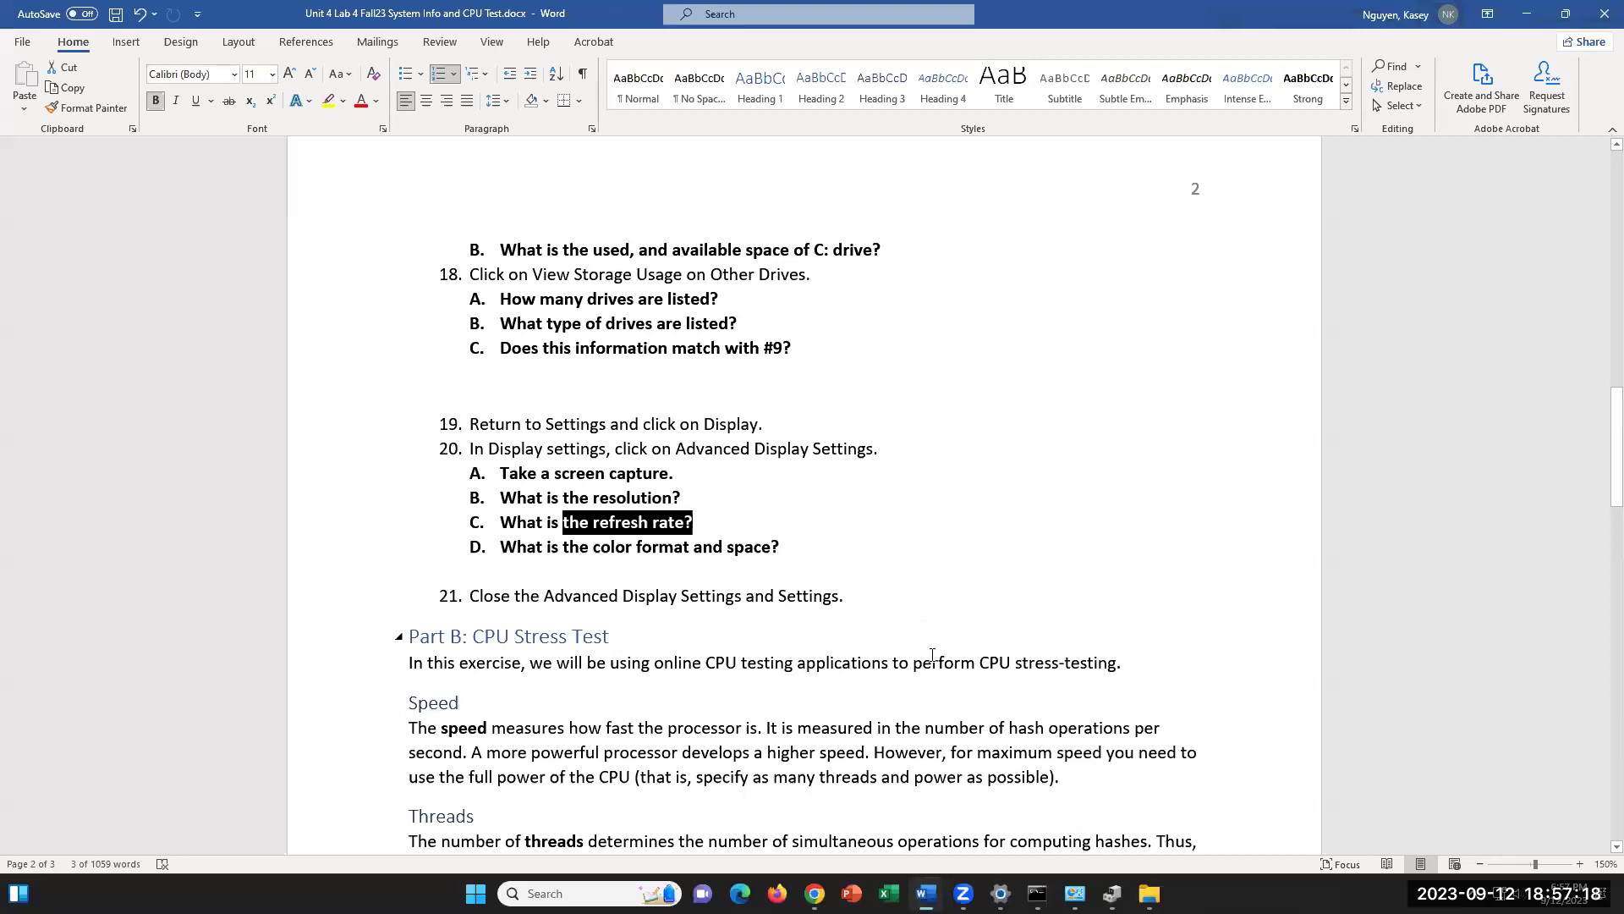
left_click(848, 596)
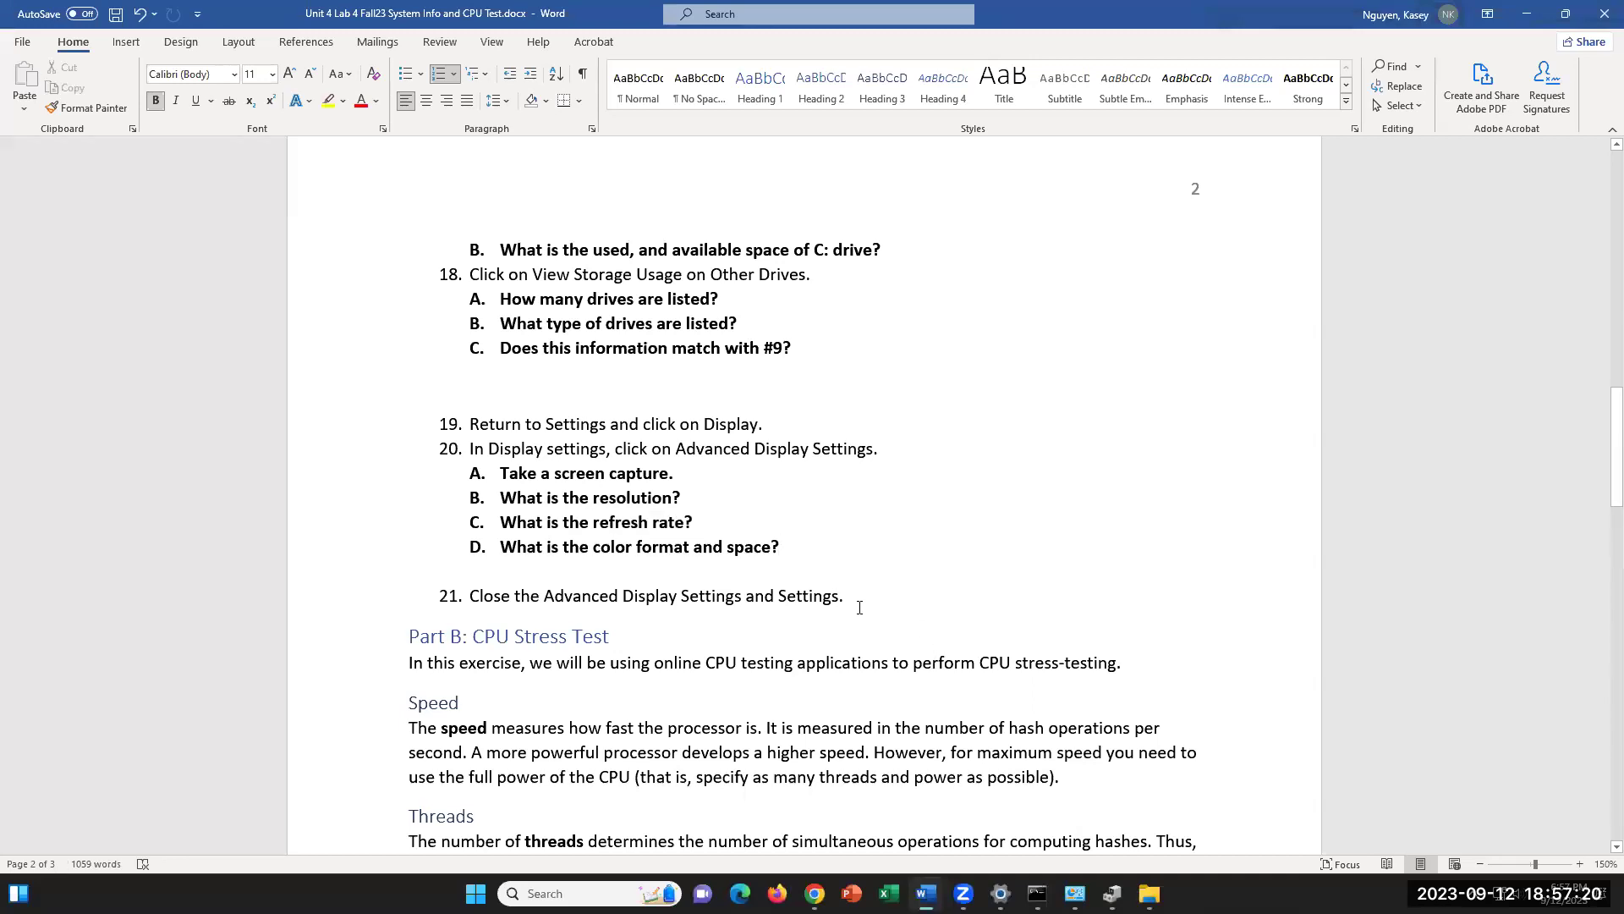
- Read through Part B: CPU Stress Test, covering the Speed, Threads, Power, Points and FPS descriptions
scroll(860, 732, "down", 6)
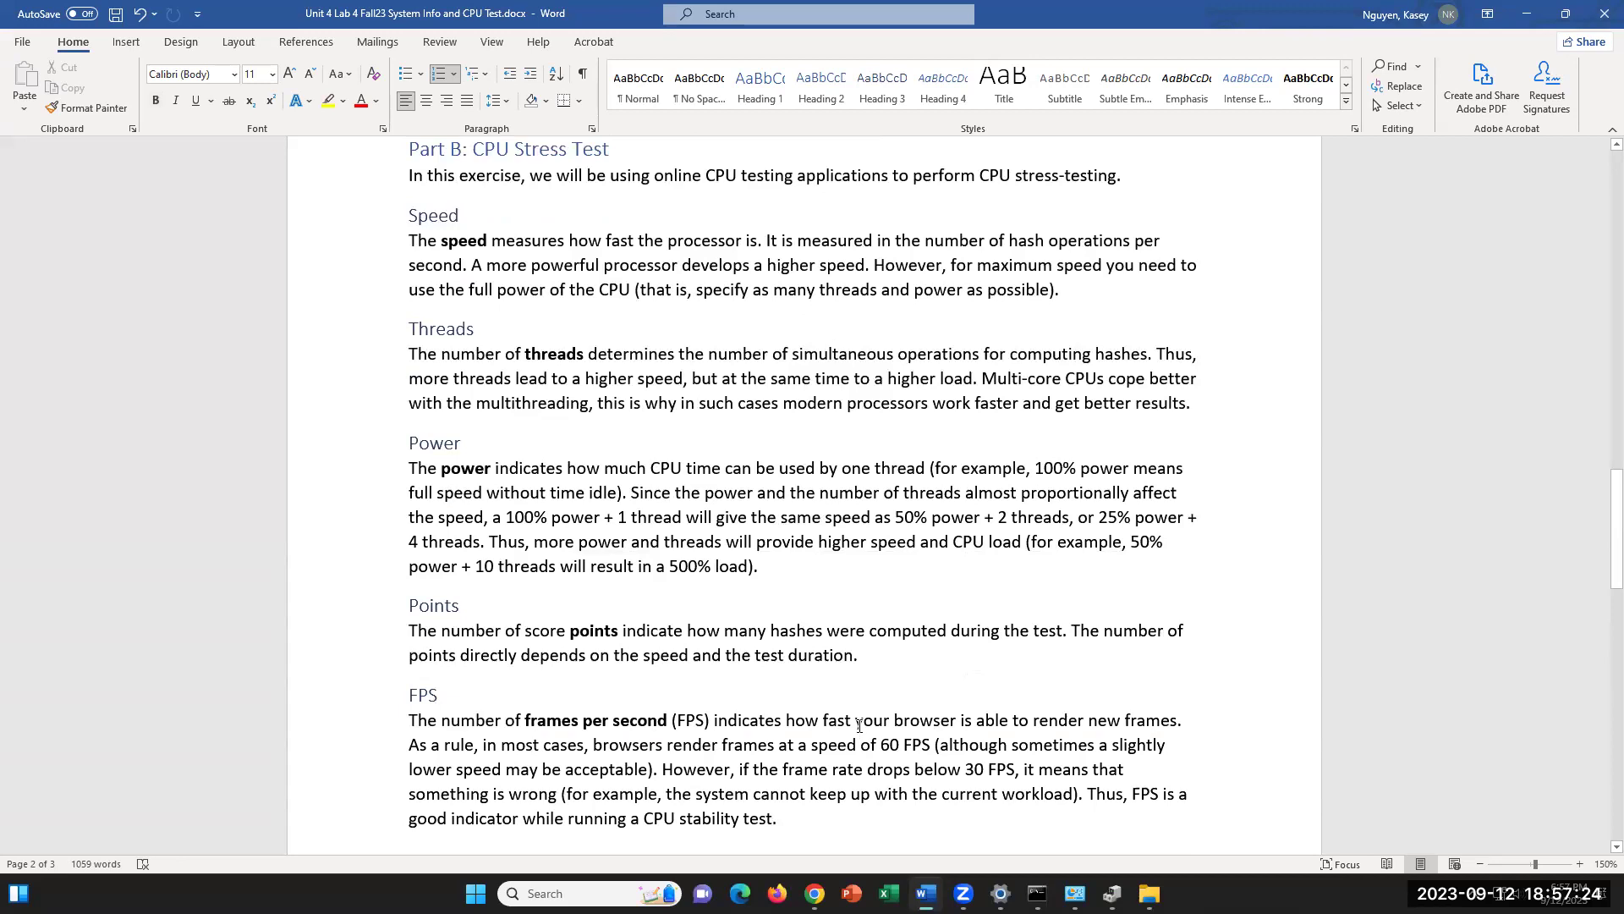
scroll(859, 729, "up", 2)
scroll(860, 722, "down", 1)
scroll(859, 722, "down", 1)
scroll(746, 597, "up", 3)
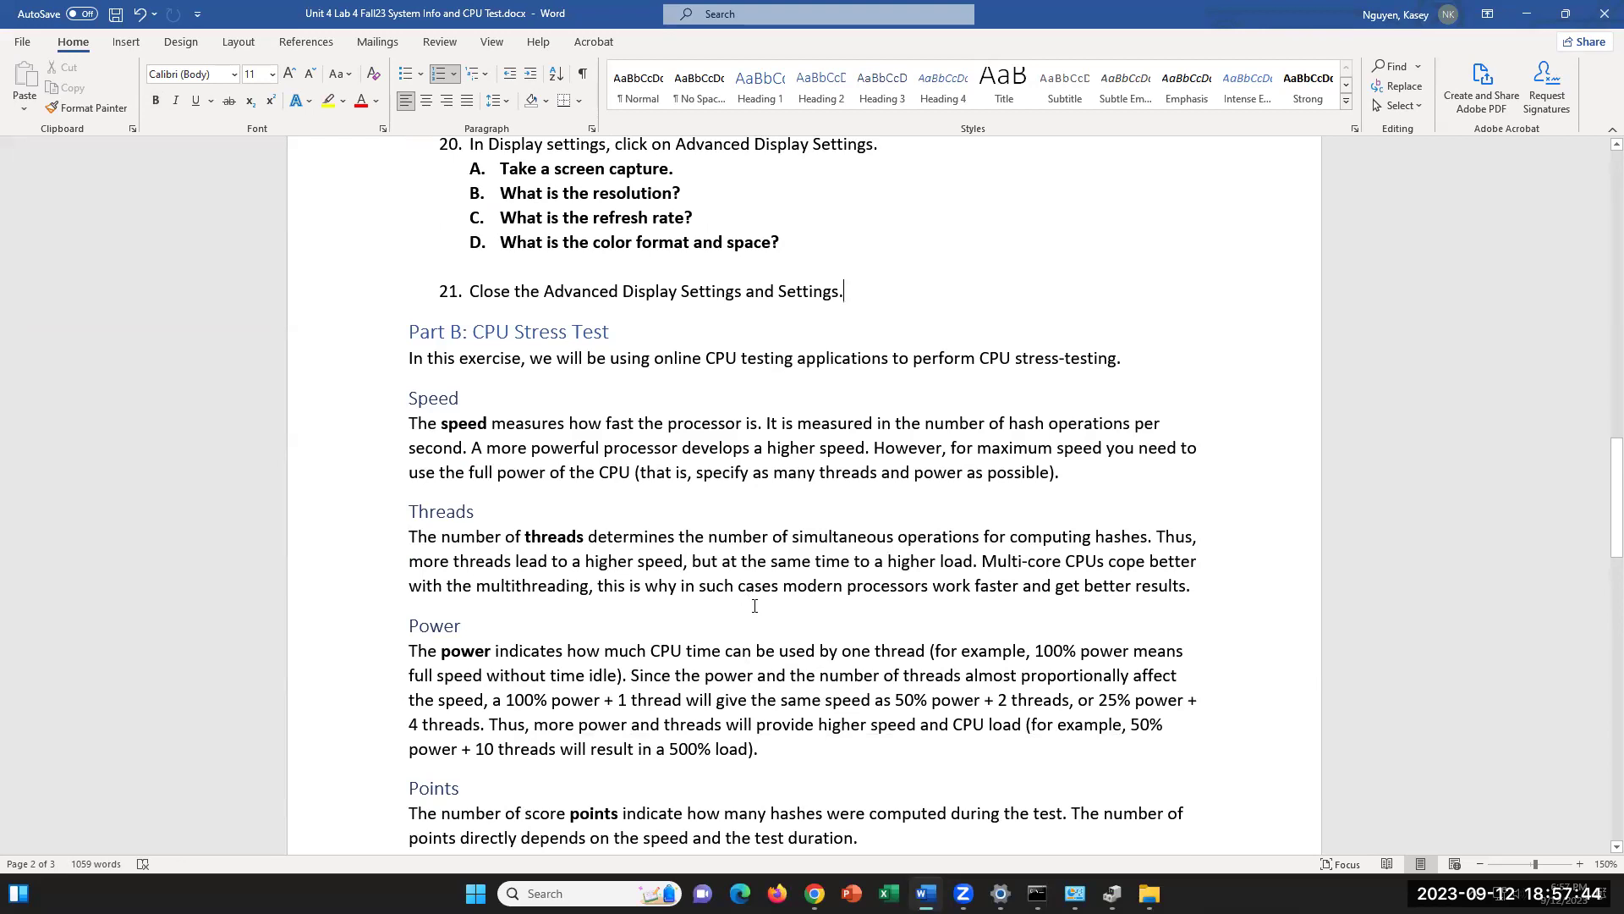
scroll(755, 606, "down", 1)
scroll(755, 606, "down", 1)
scroll(755, 606, "up", 1)
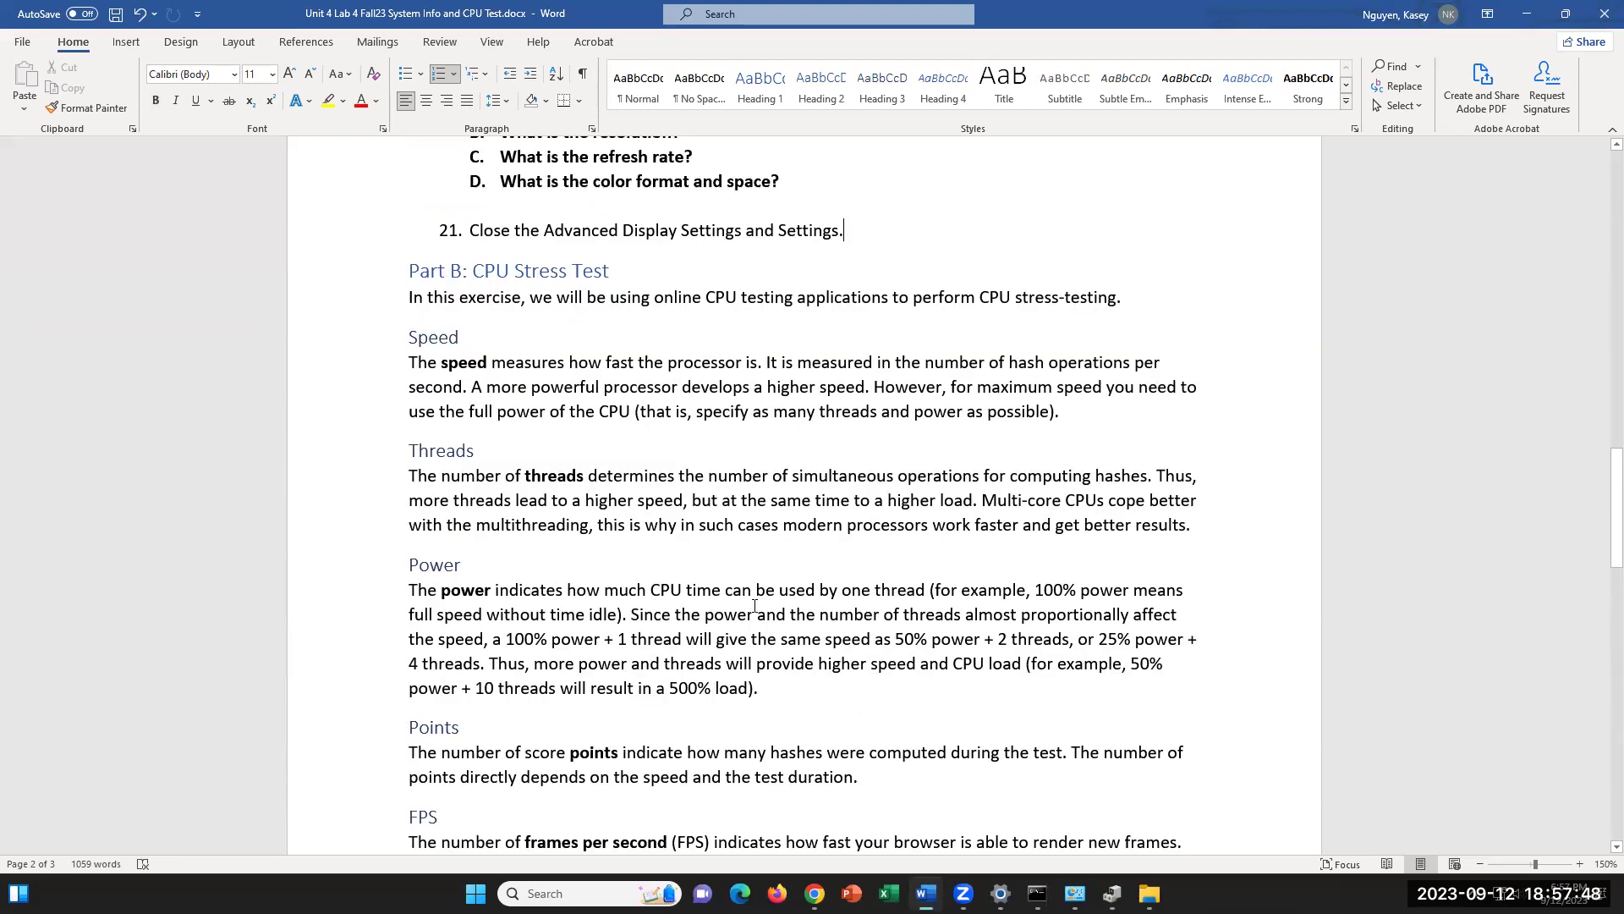
scroll(755, 606, "up", 2)
scroll(755, 606, "down", 3)
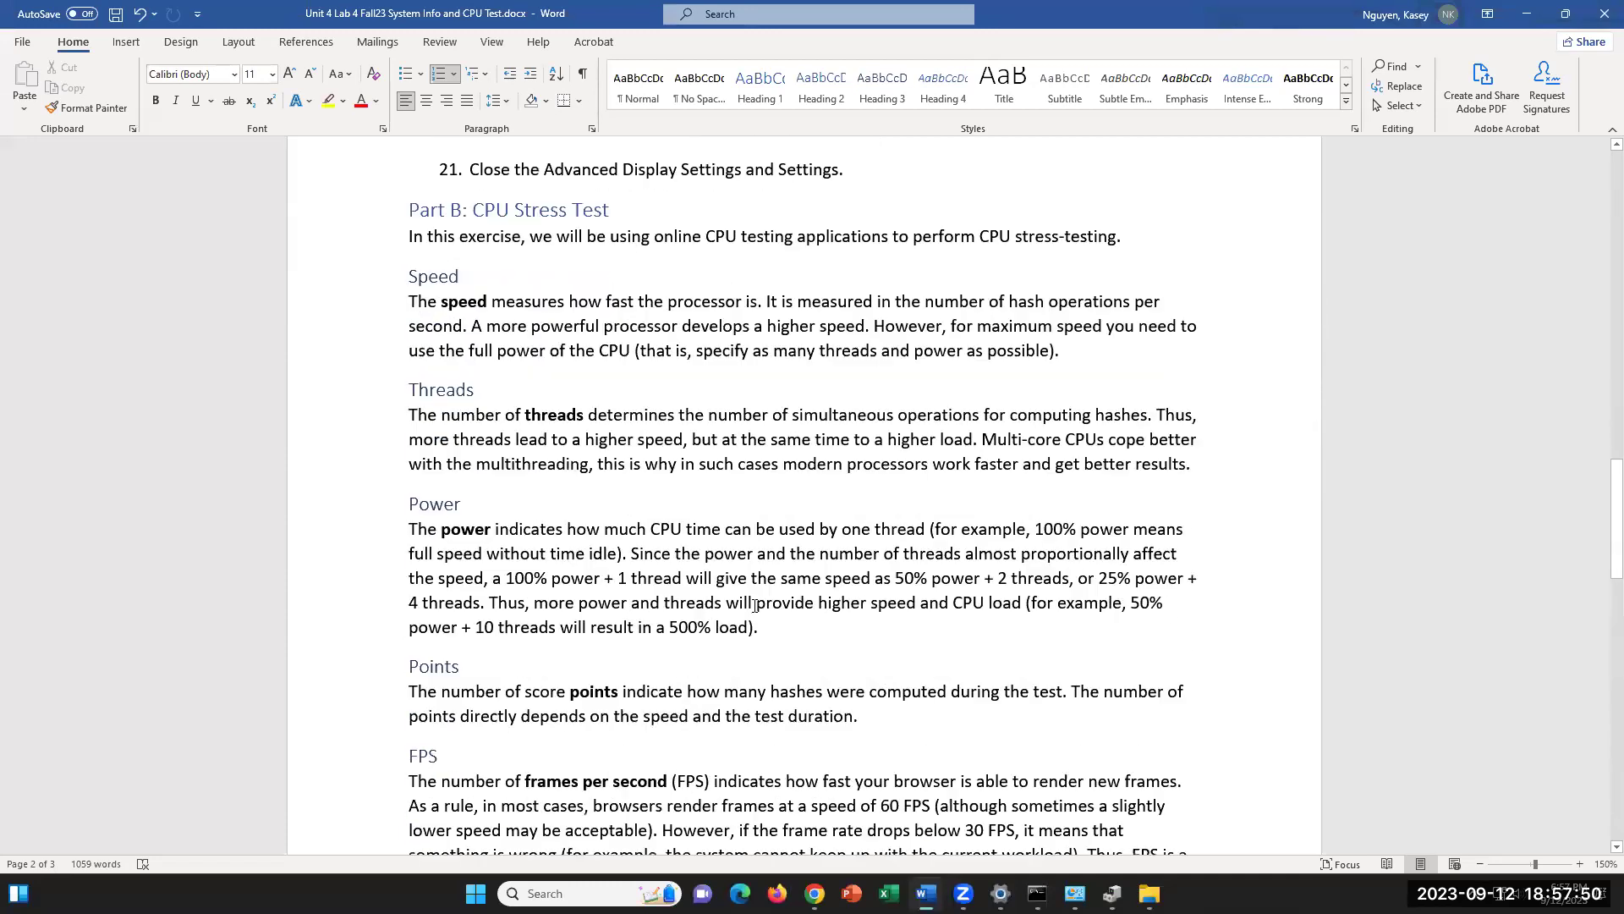
scroll(755, 606, "up", 2)
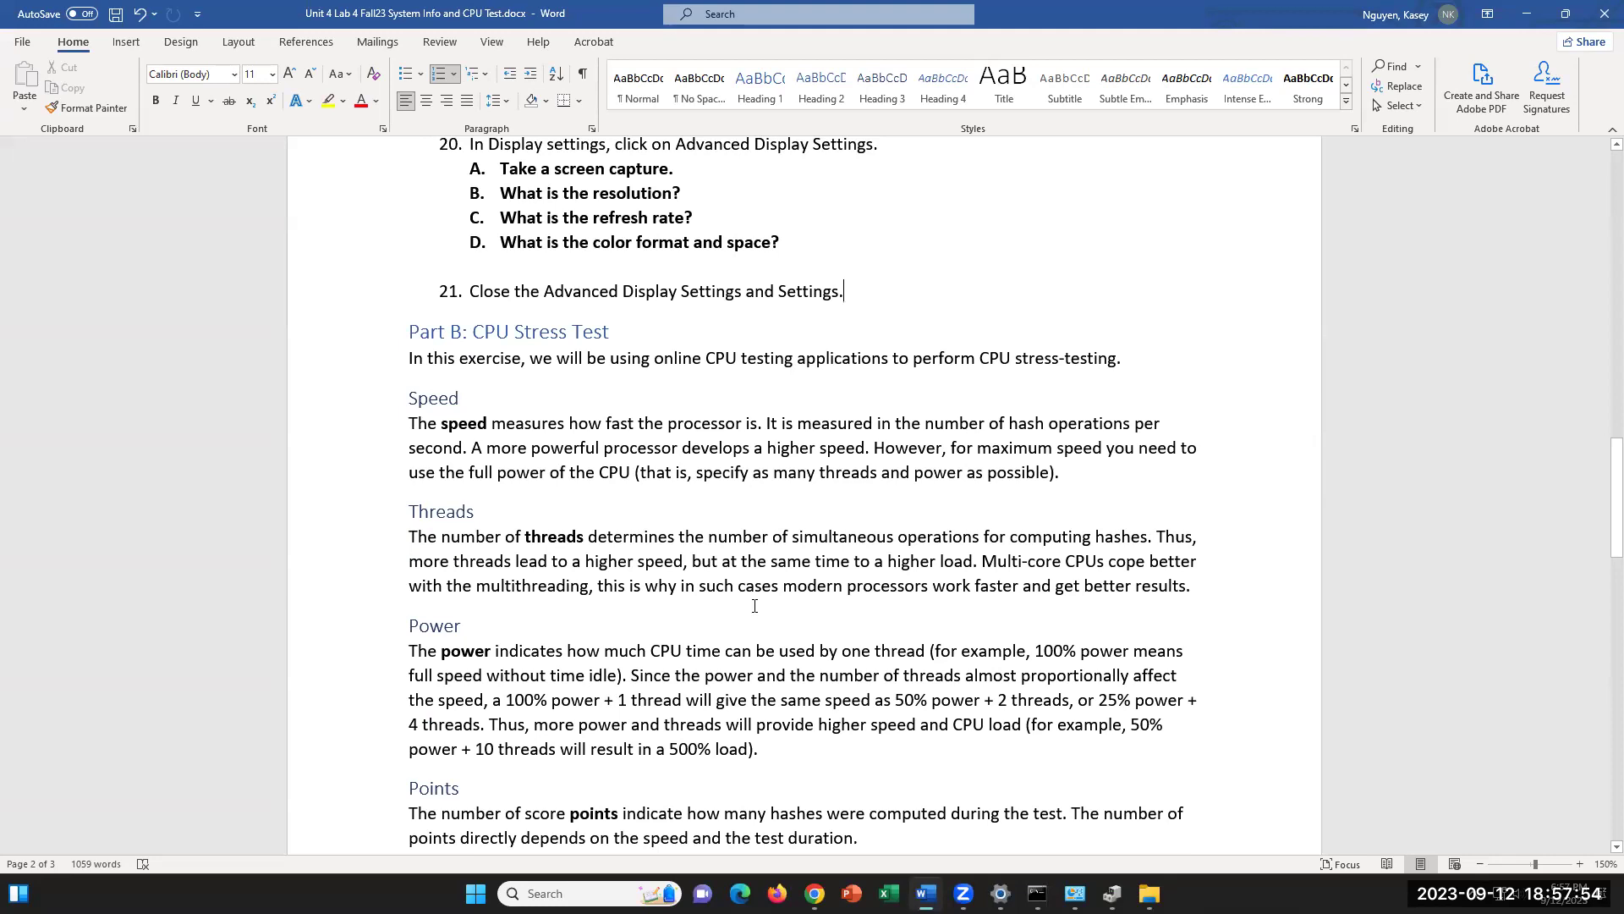
scroll(754, 606, "down", 1)
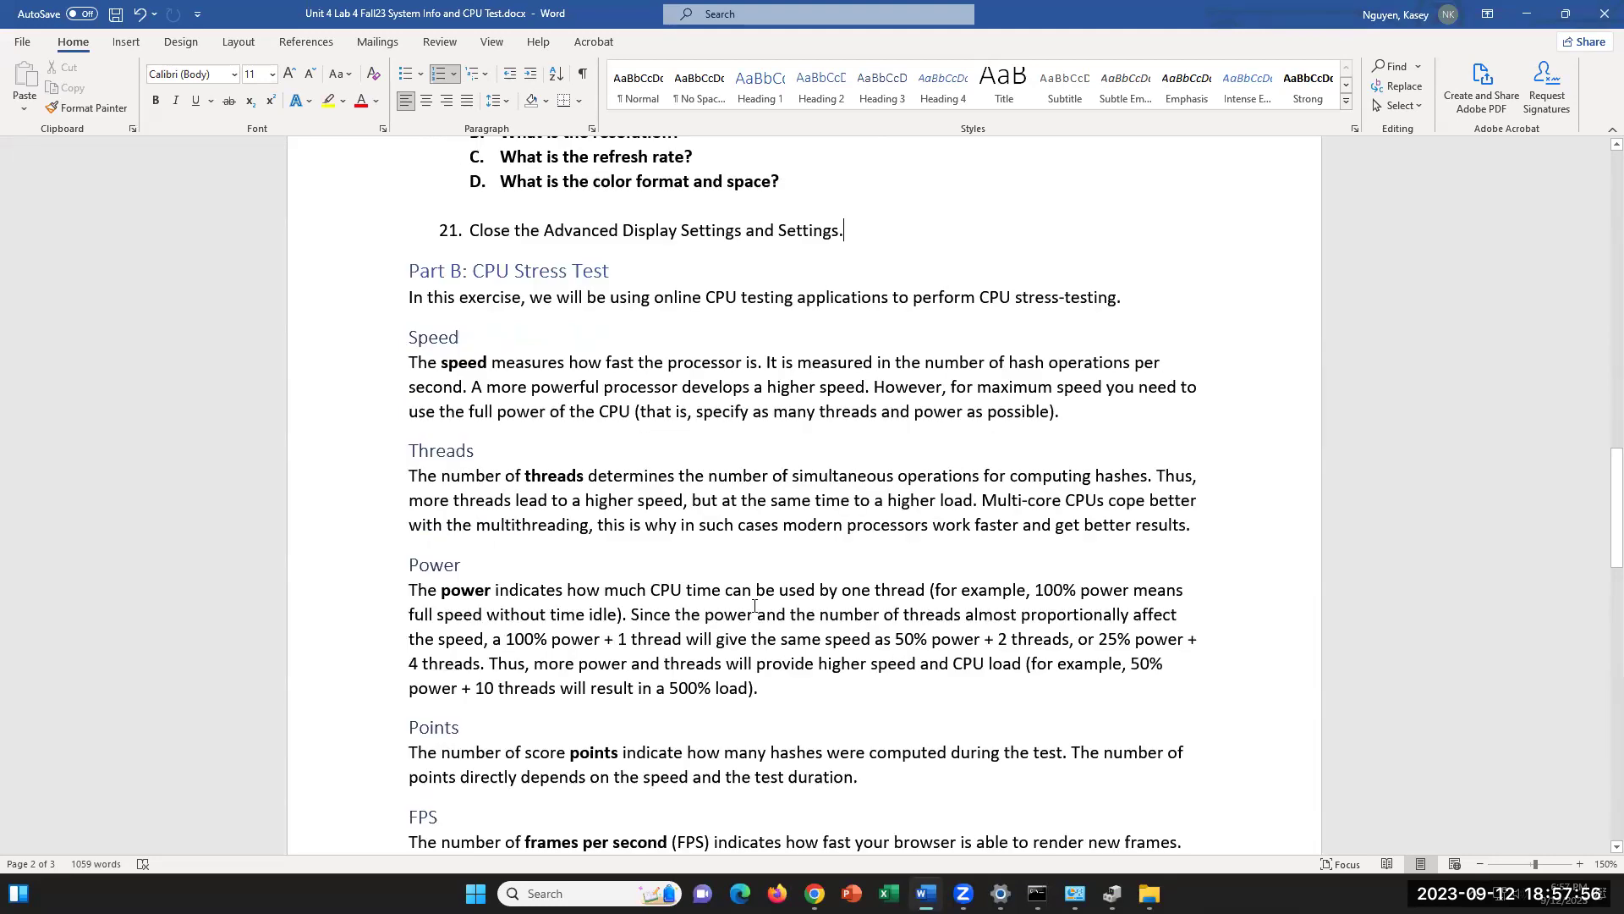
scroll(754, 606, "down", 1)
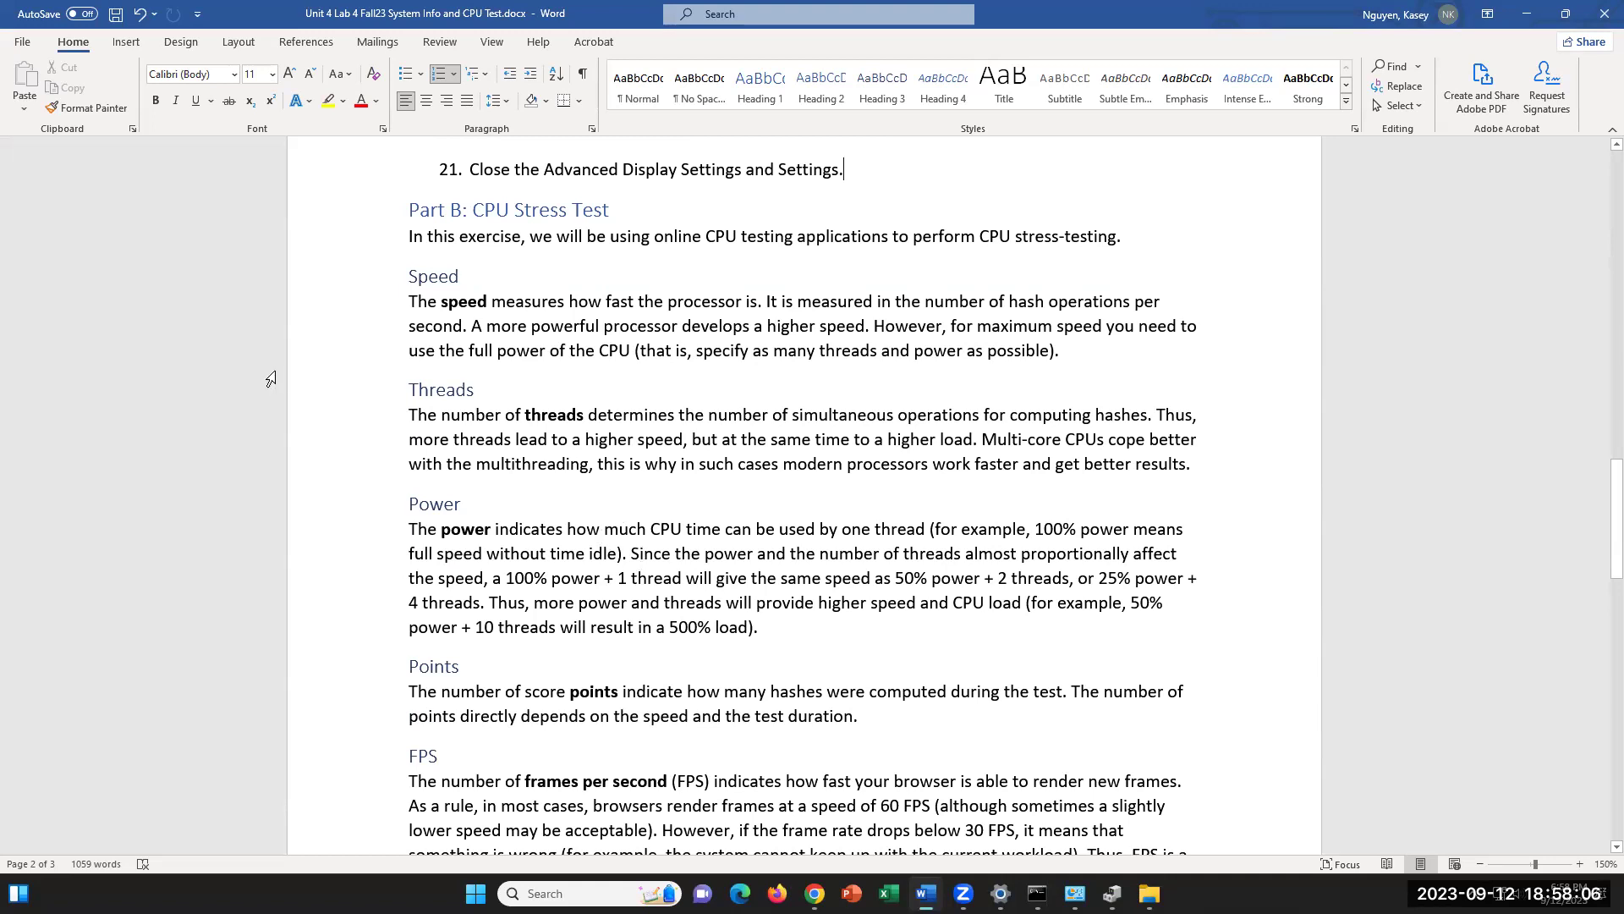
- Go over the Speed paragraph, highlighting "speed measures" and "number of hash operations"
left_click_drag(440, 301, 569, 302)
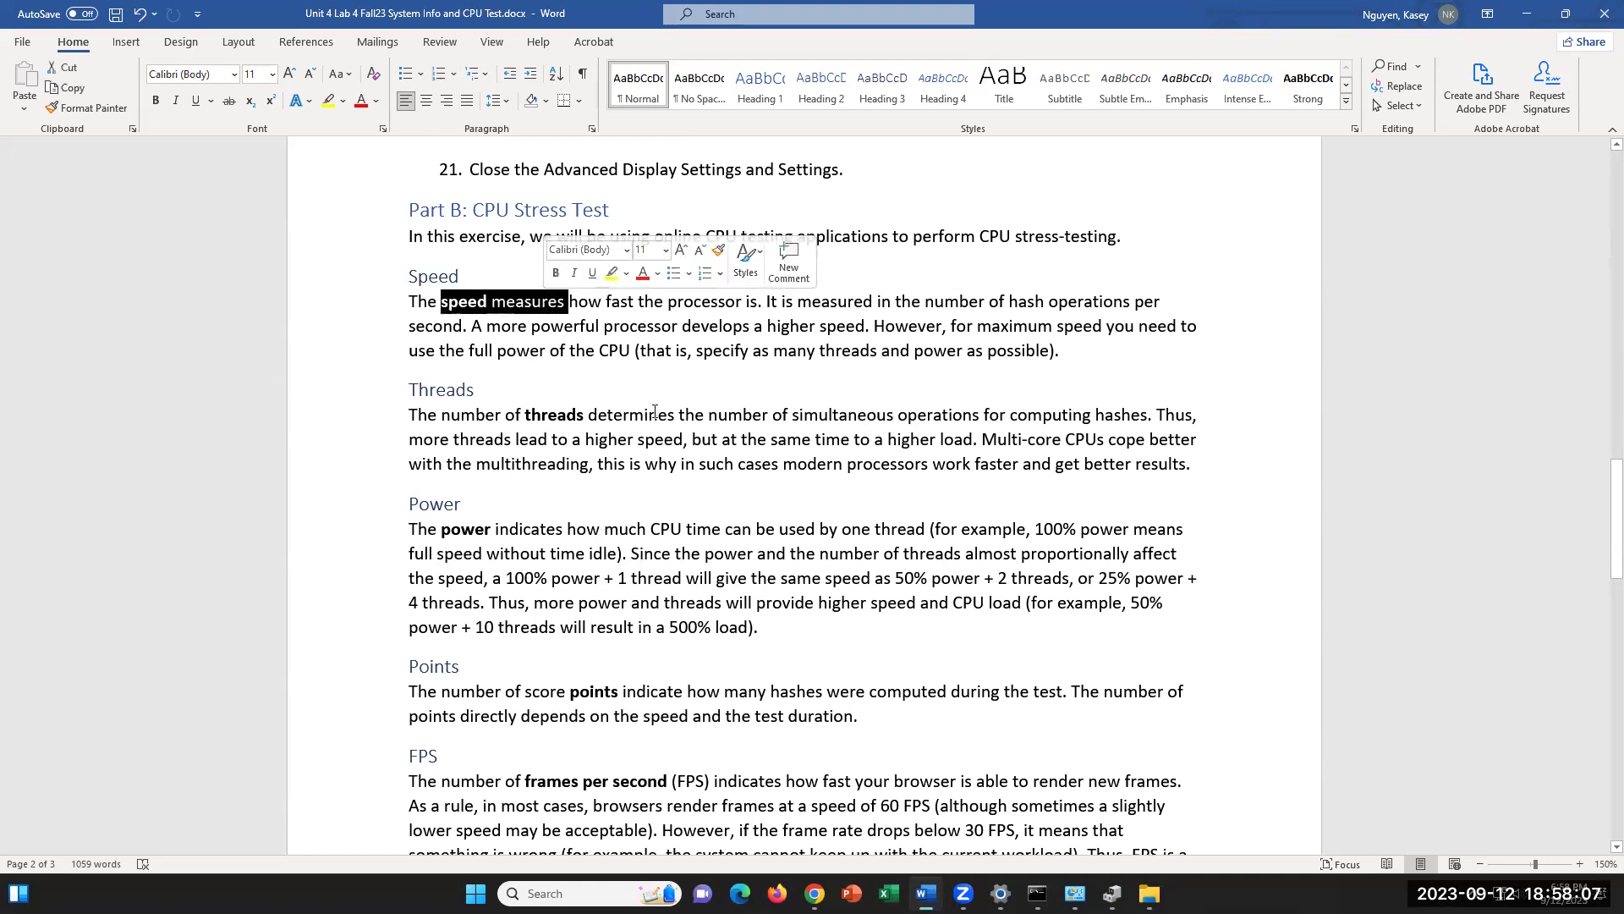
left_click(640, 311)
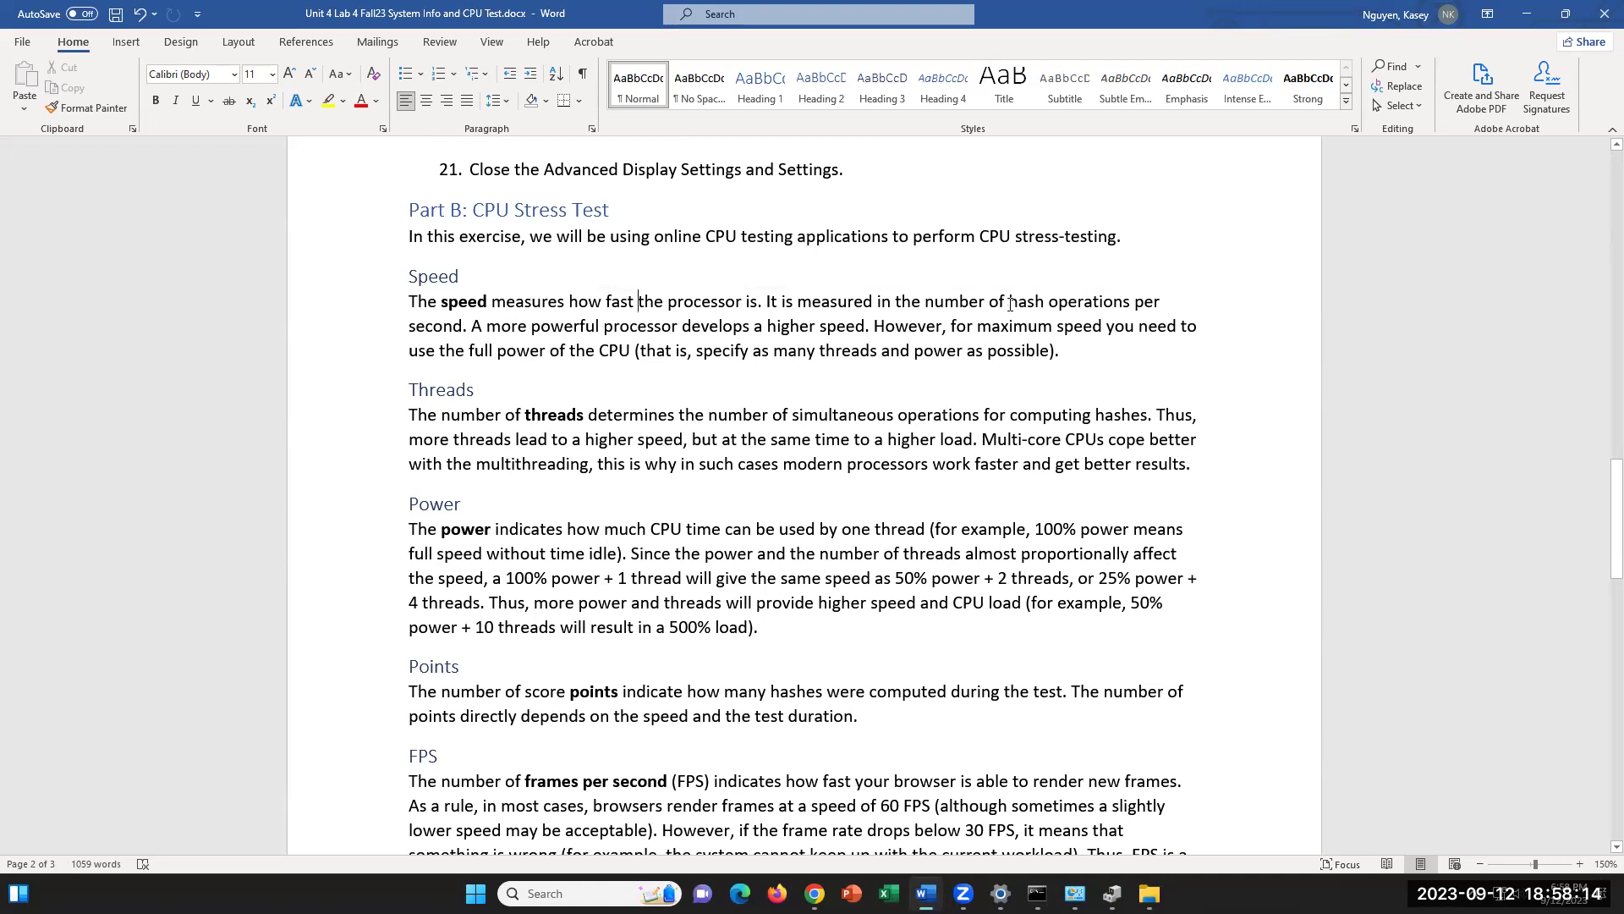
left_click(1009, 303)
left_click(1131, 302, "shift")
left_click(790, 323)
left_click(866, 322)
left_click(981, 301)
left_click_drag(925, 301, 1048, 303)
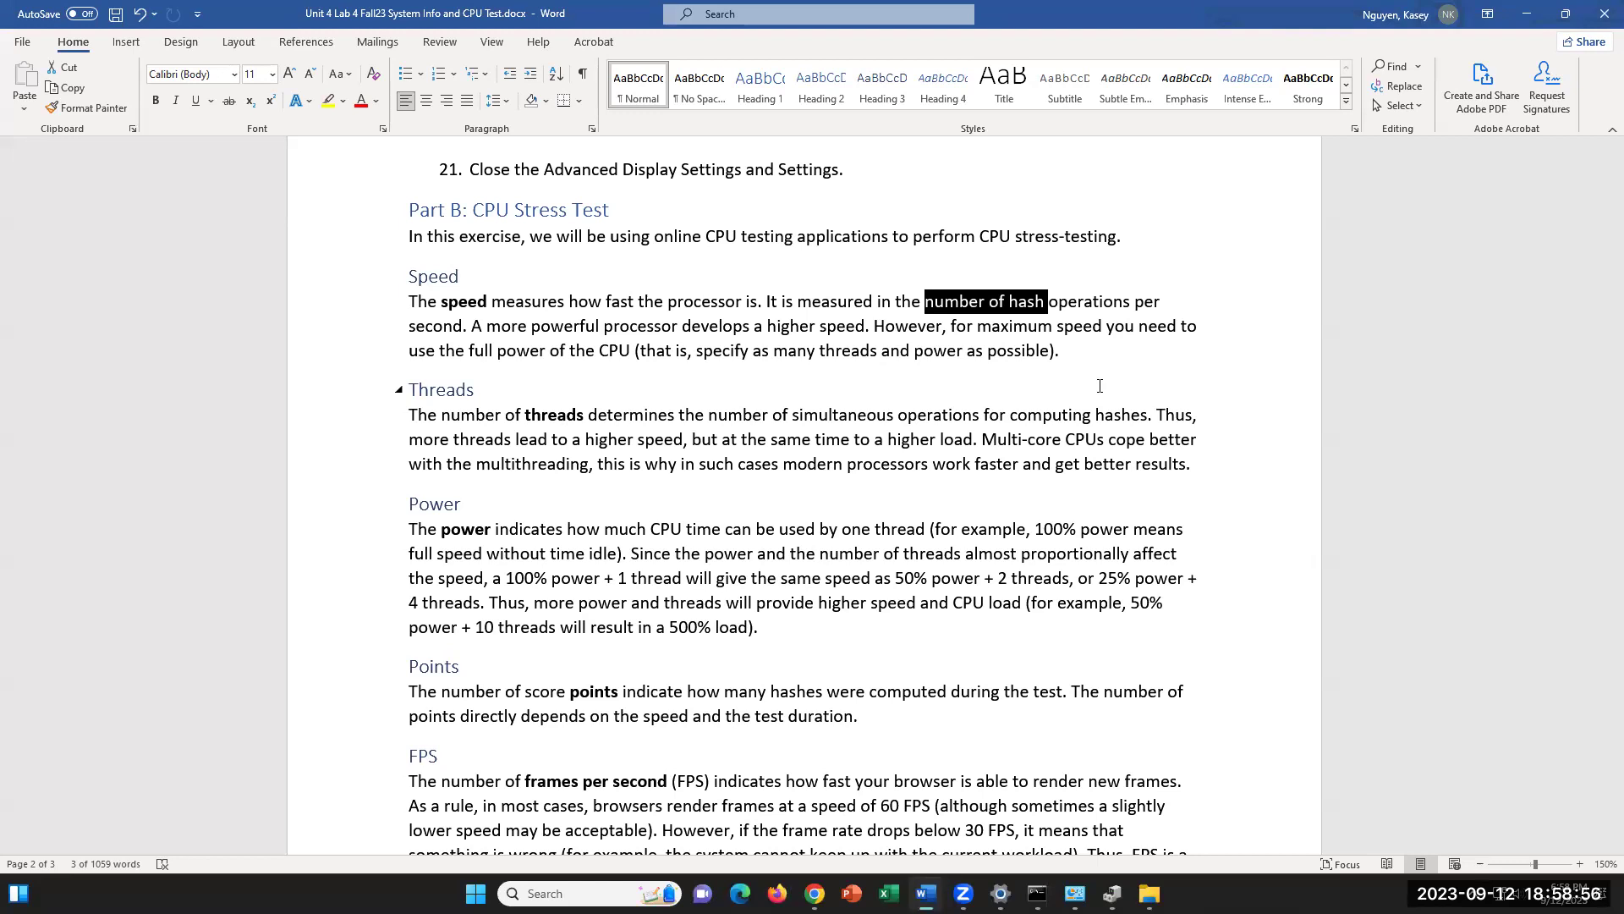
left_click(922, 298)
left_click_drag(941, 294, 1130, 300)
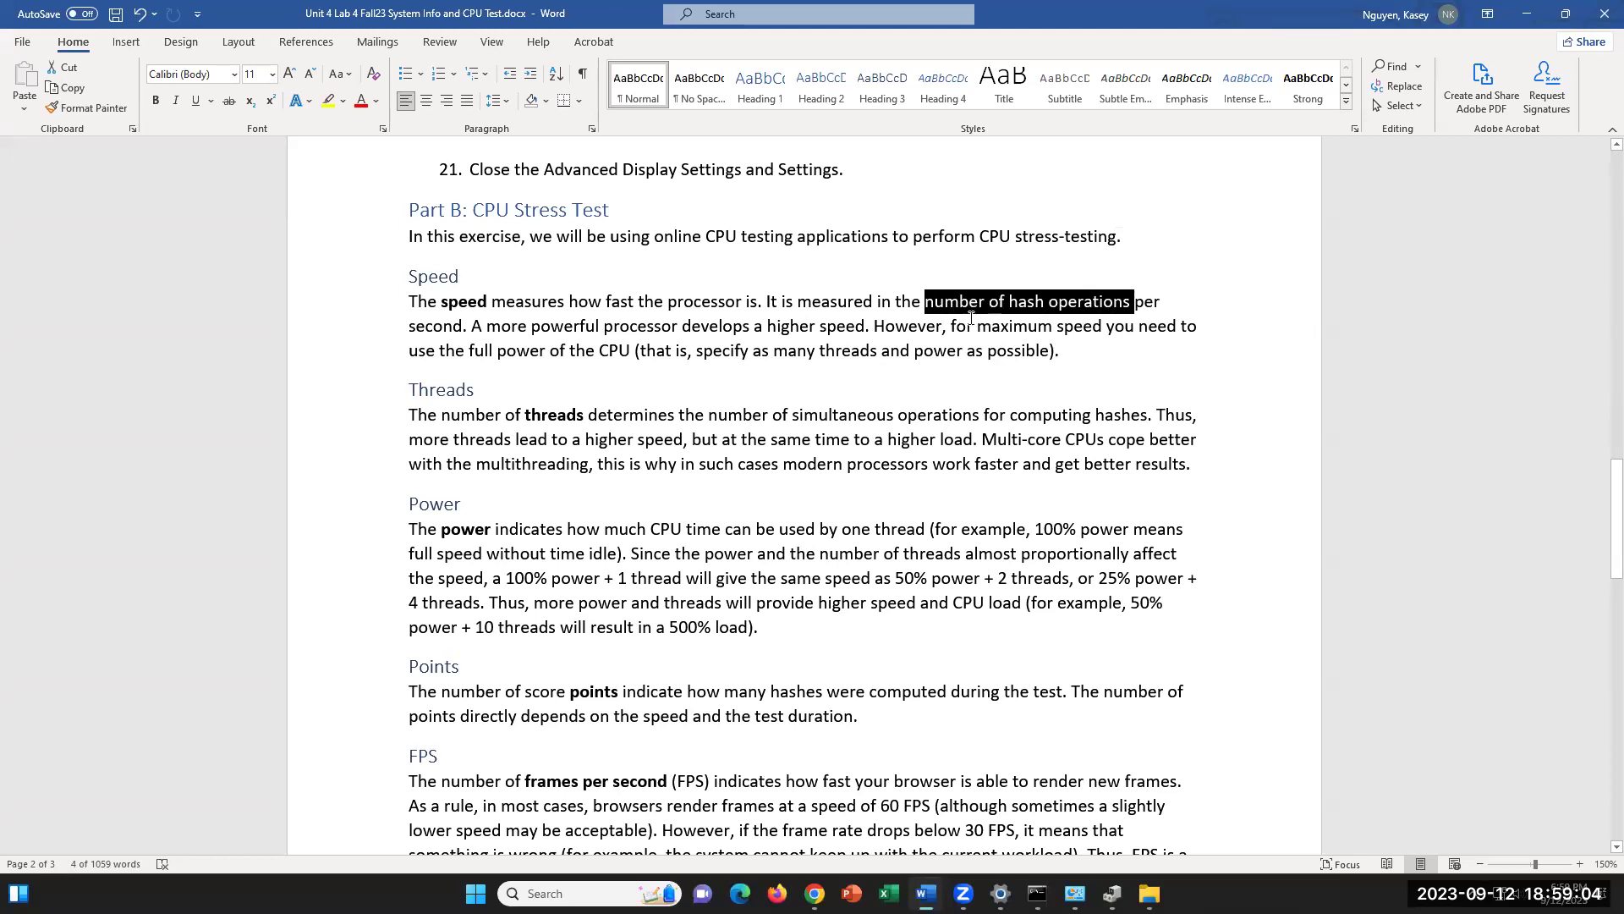
left_click(819, 324)
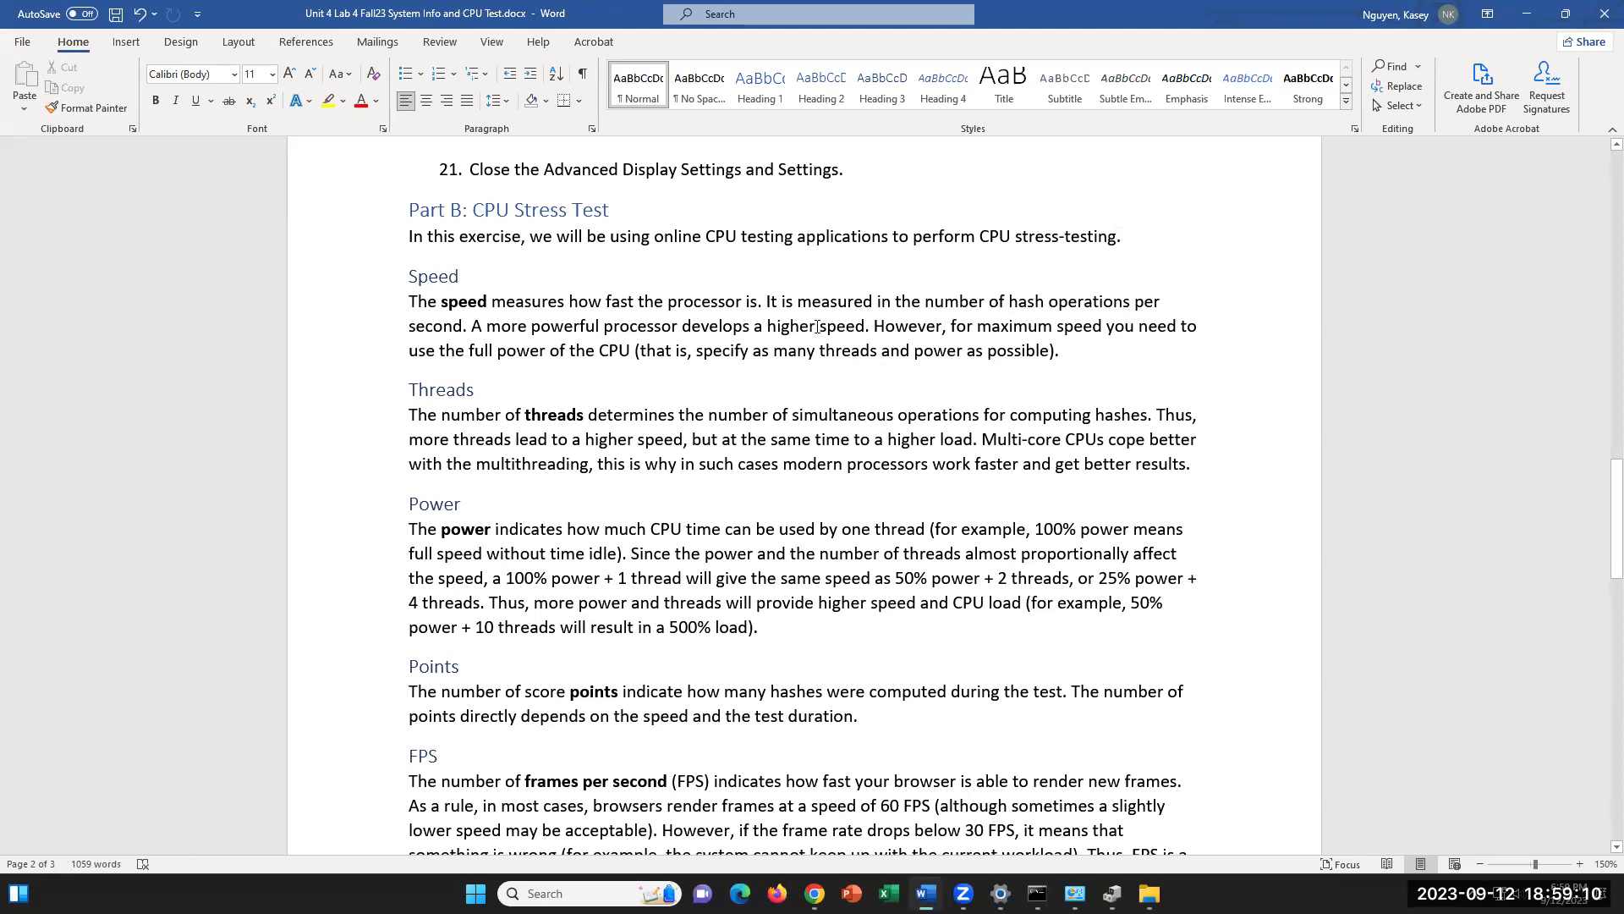
- Go over the Threads paragraph, highlighting "number of threads determines" and "simultaneous operations"
scroll(796, 416, "down", 2)
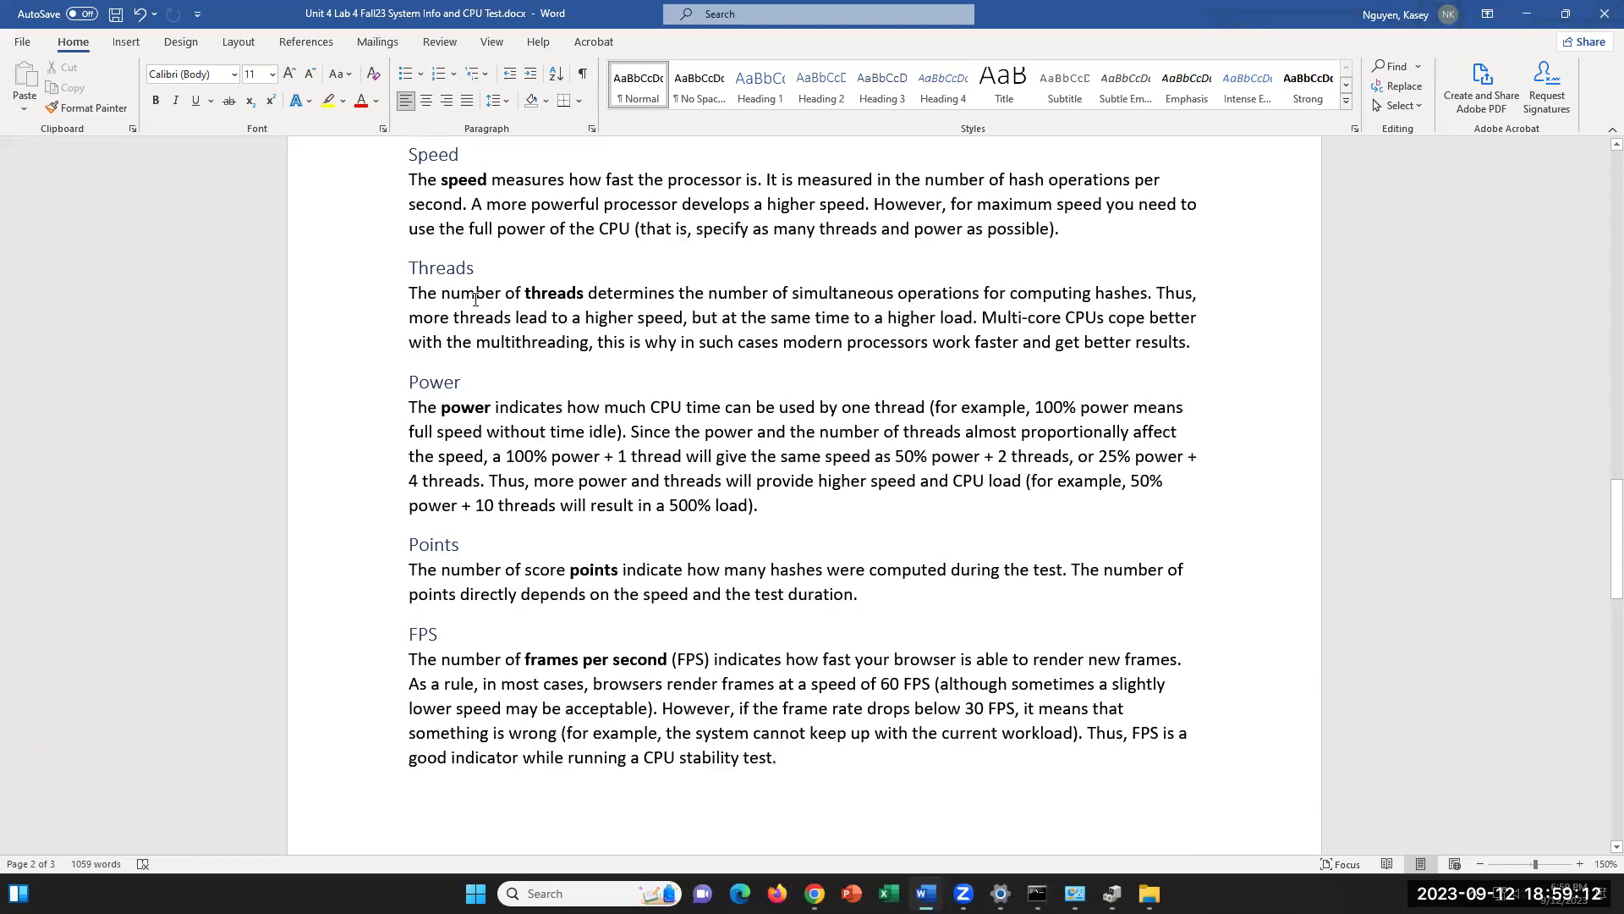
left_click_drag(501, 292, 678, 292)
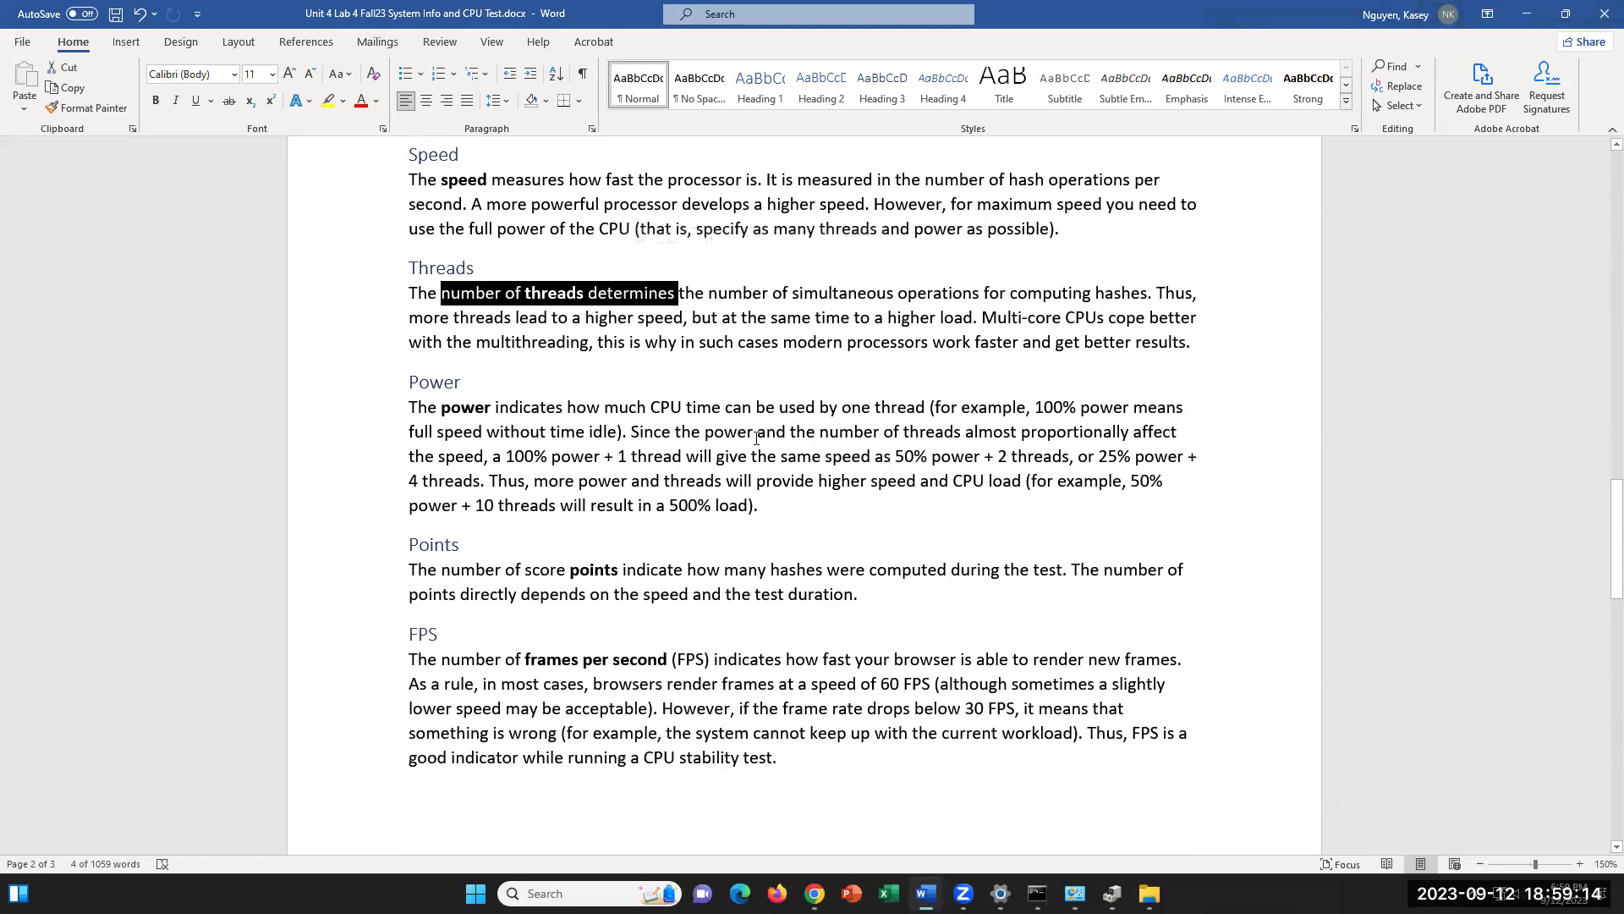
left_click(829, 287)
left_click_drag(792, 293, 957, 280)
left_click(975, 291)
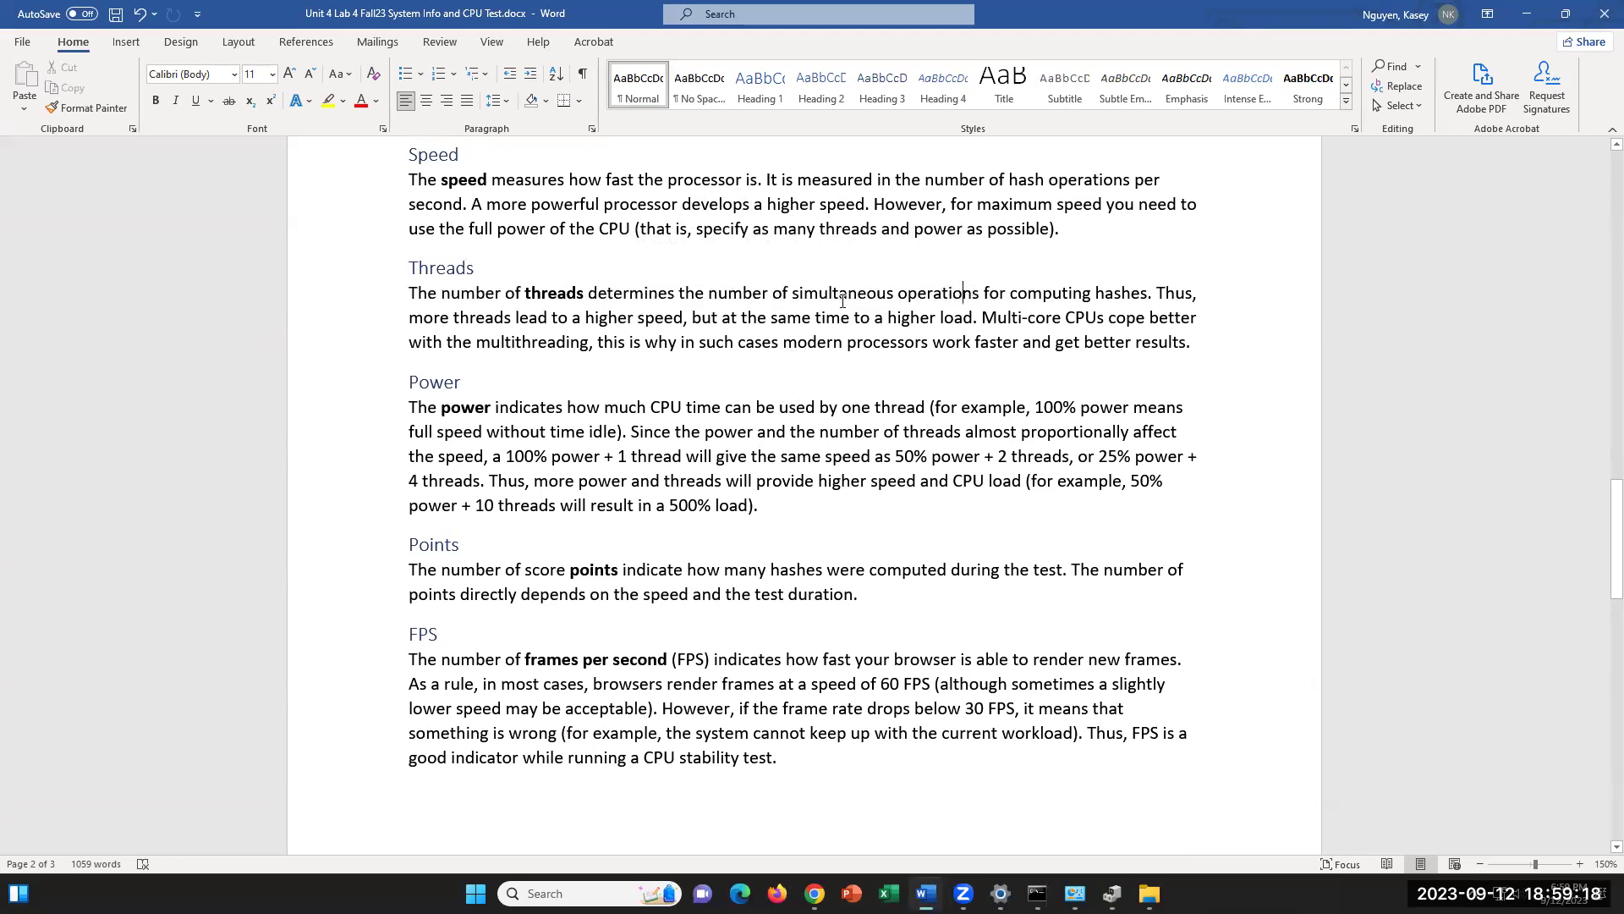
key("ctrl+shift+Left")
key("ctrl+shift+Left")
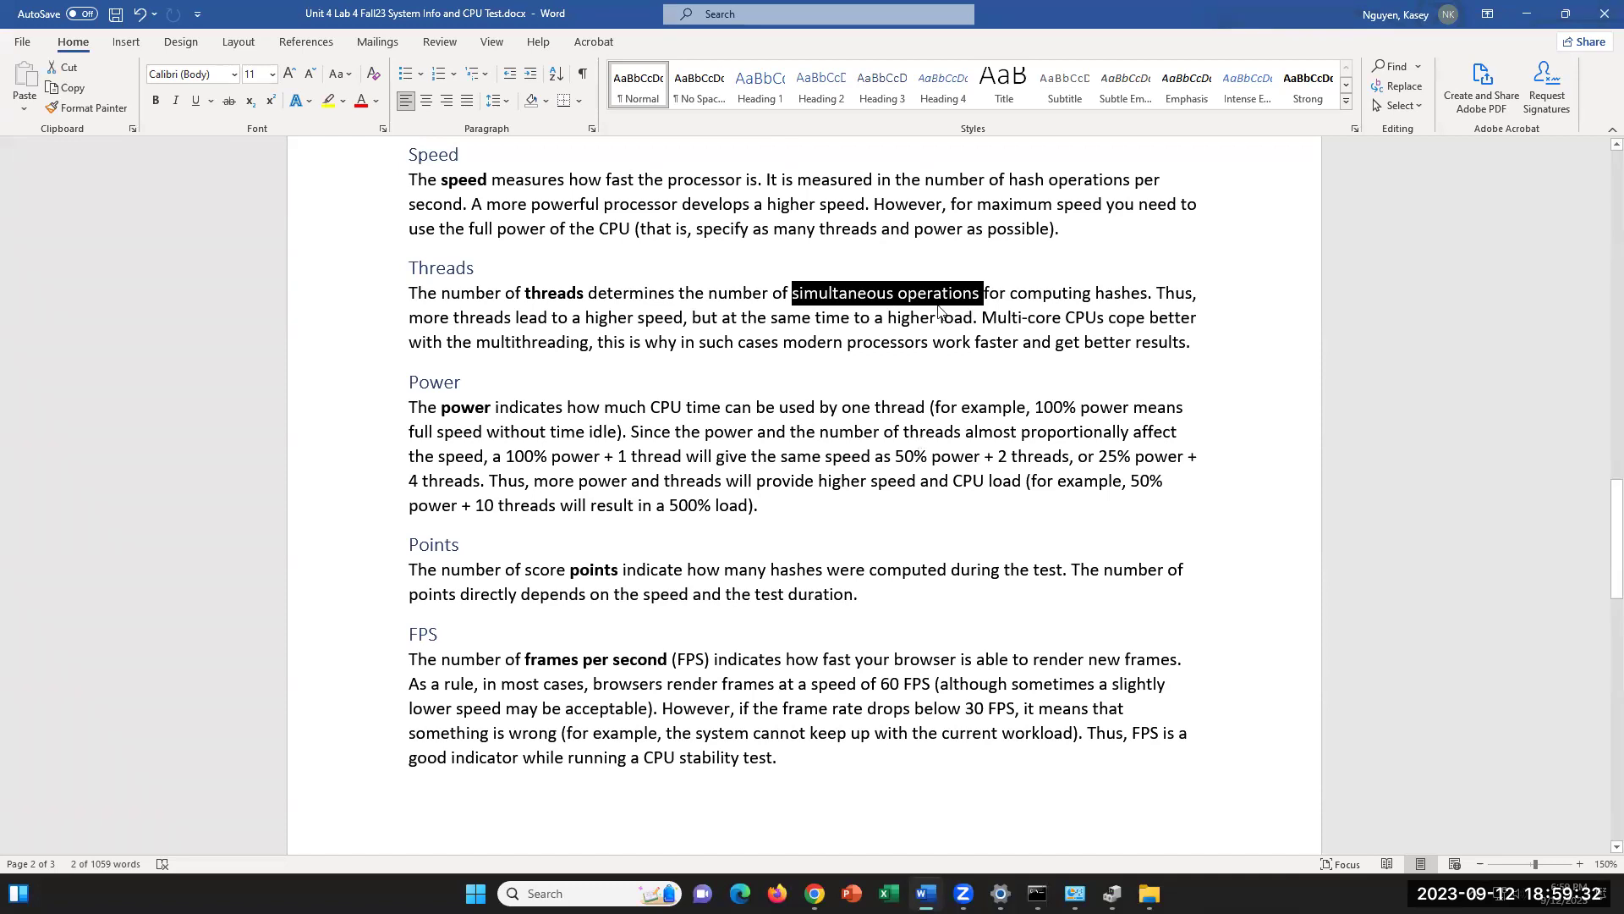
- Go over the Threads paragraph, highlighting "of threads" and "lead to a higher speed, but at the same time to a higher load"
left_click_drag(508, 294, 587, 294)
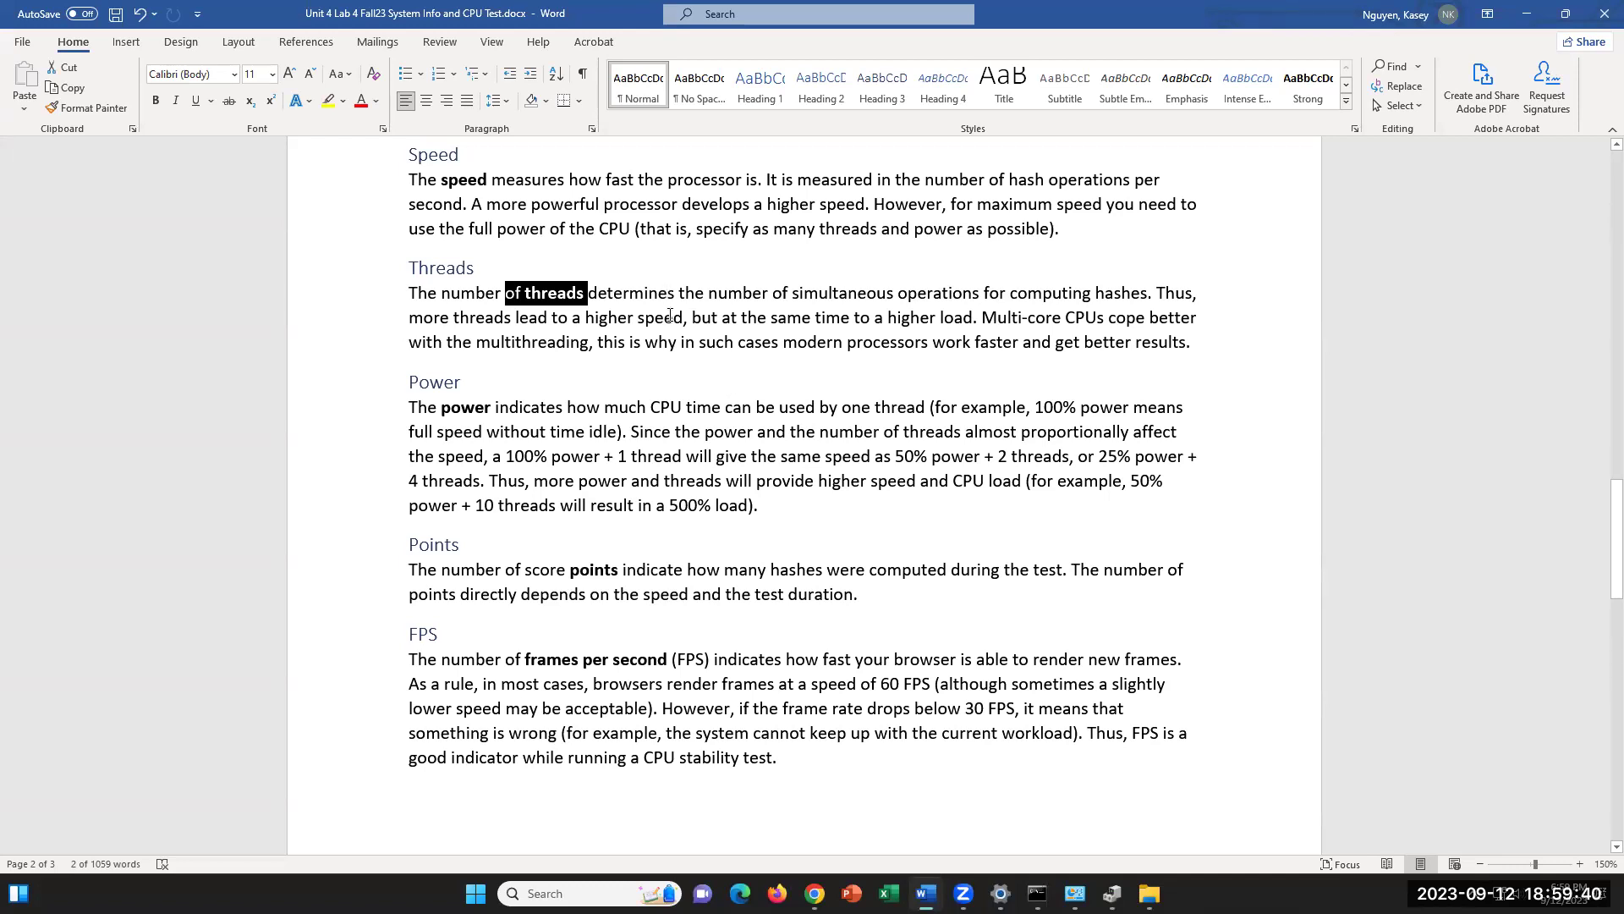
left_click_drag(515, 318, 972, 318)
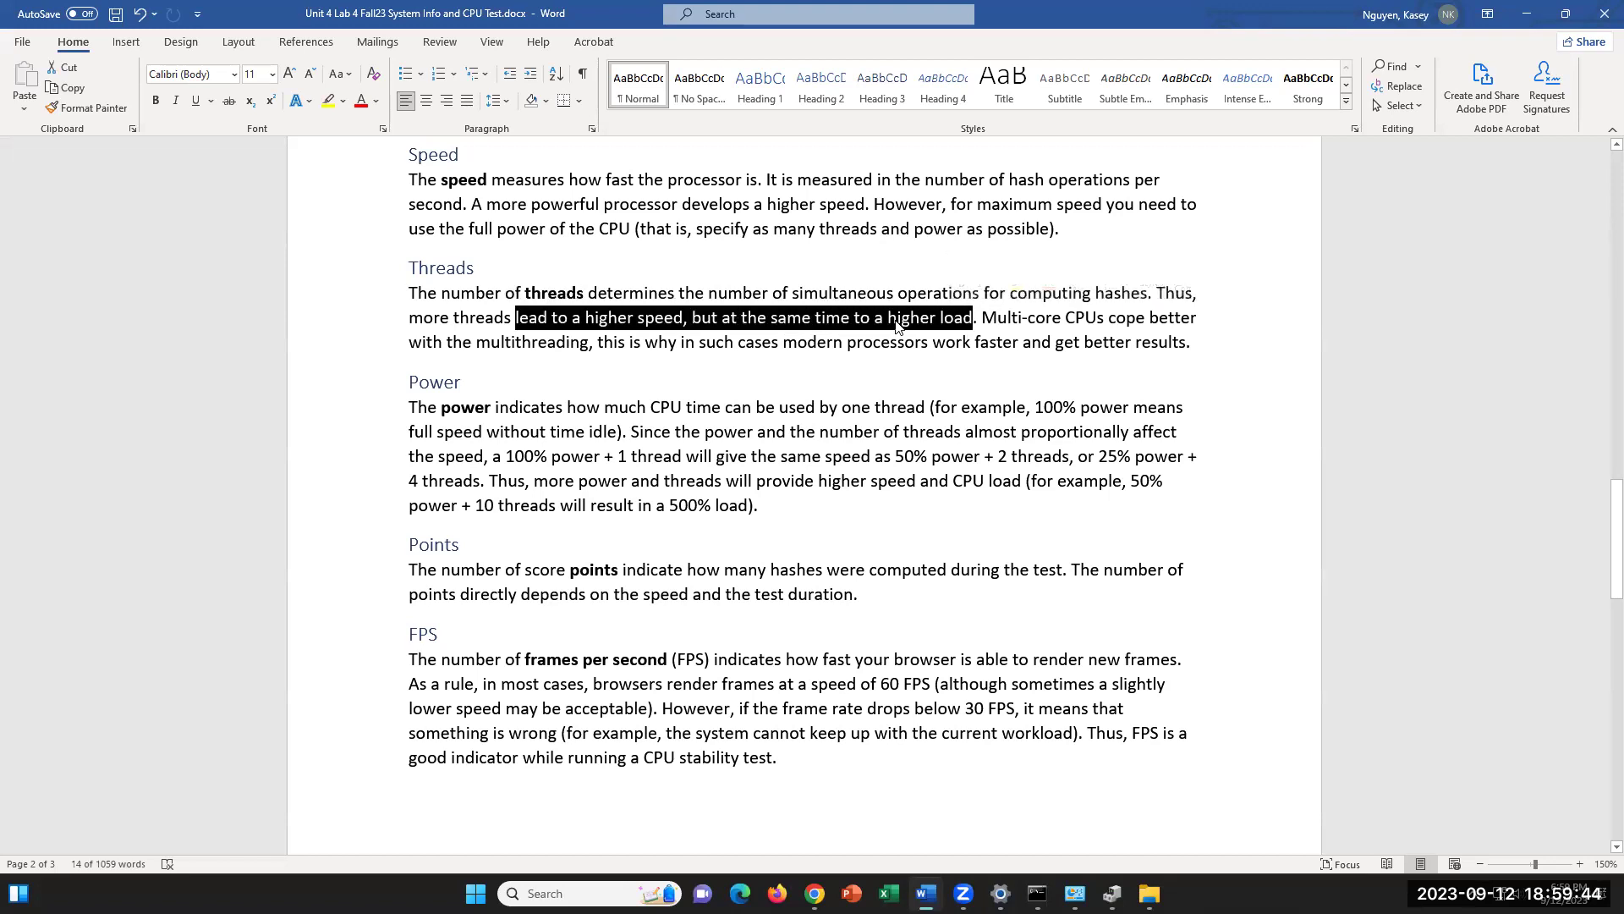
left_click(900, 325)
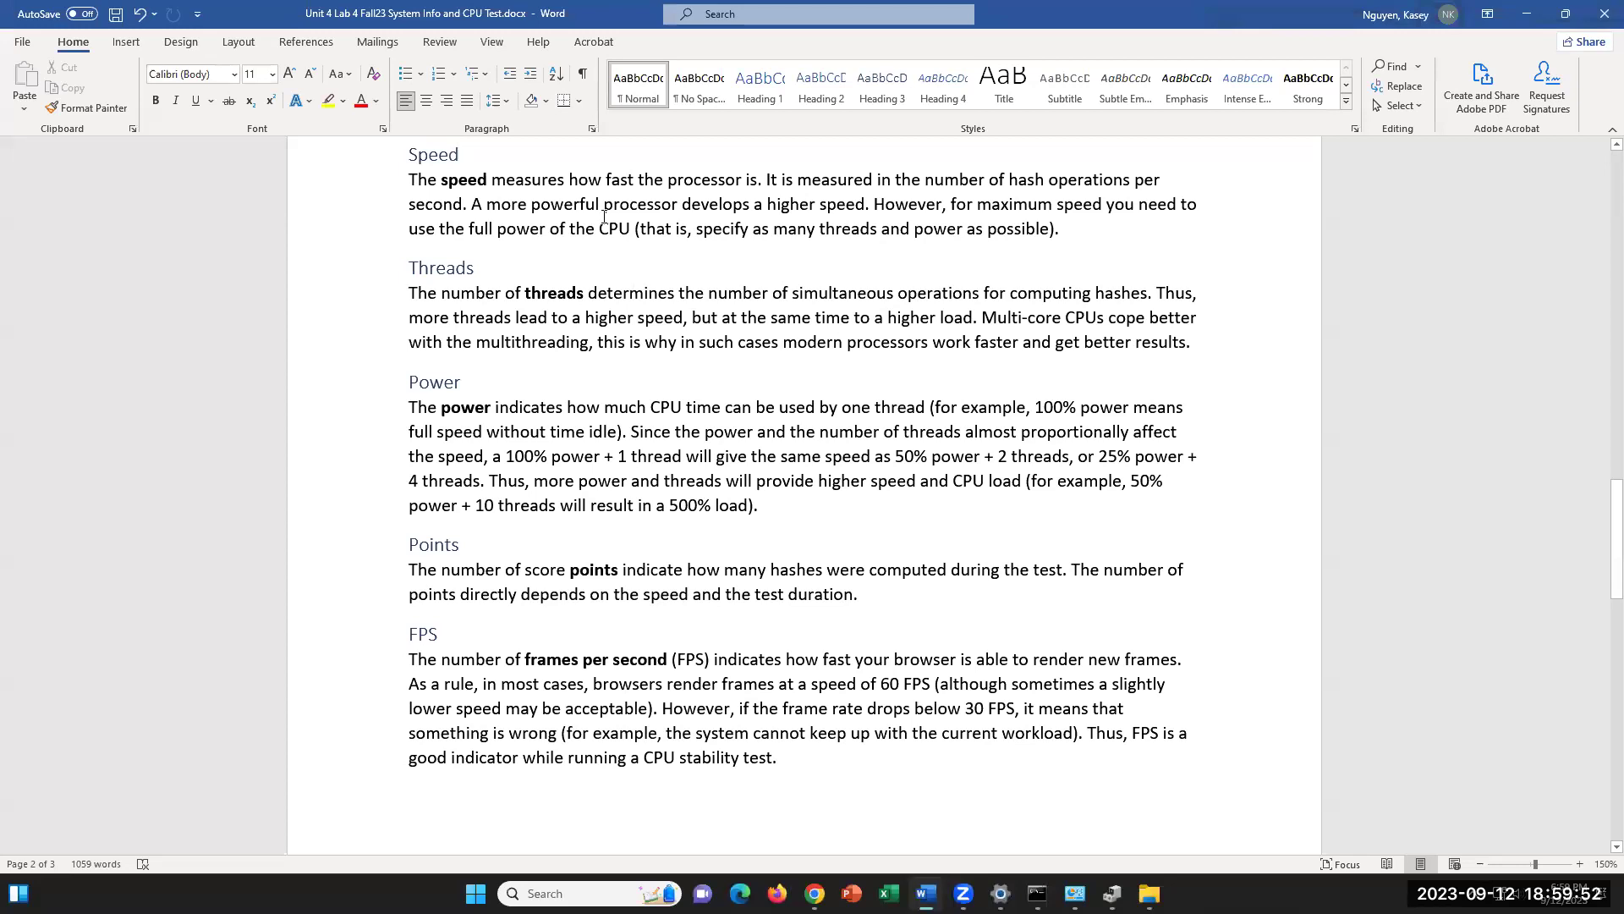
- Go over the last sentence of the Threads paragraph, highlighting the word "multithreading"
left_click(545, 292)
left_click_drag(545, 292, 490, 332)
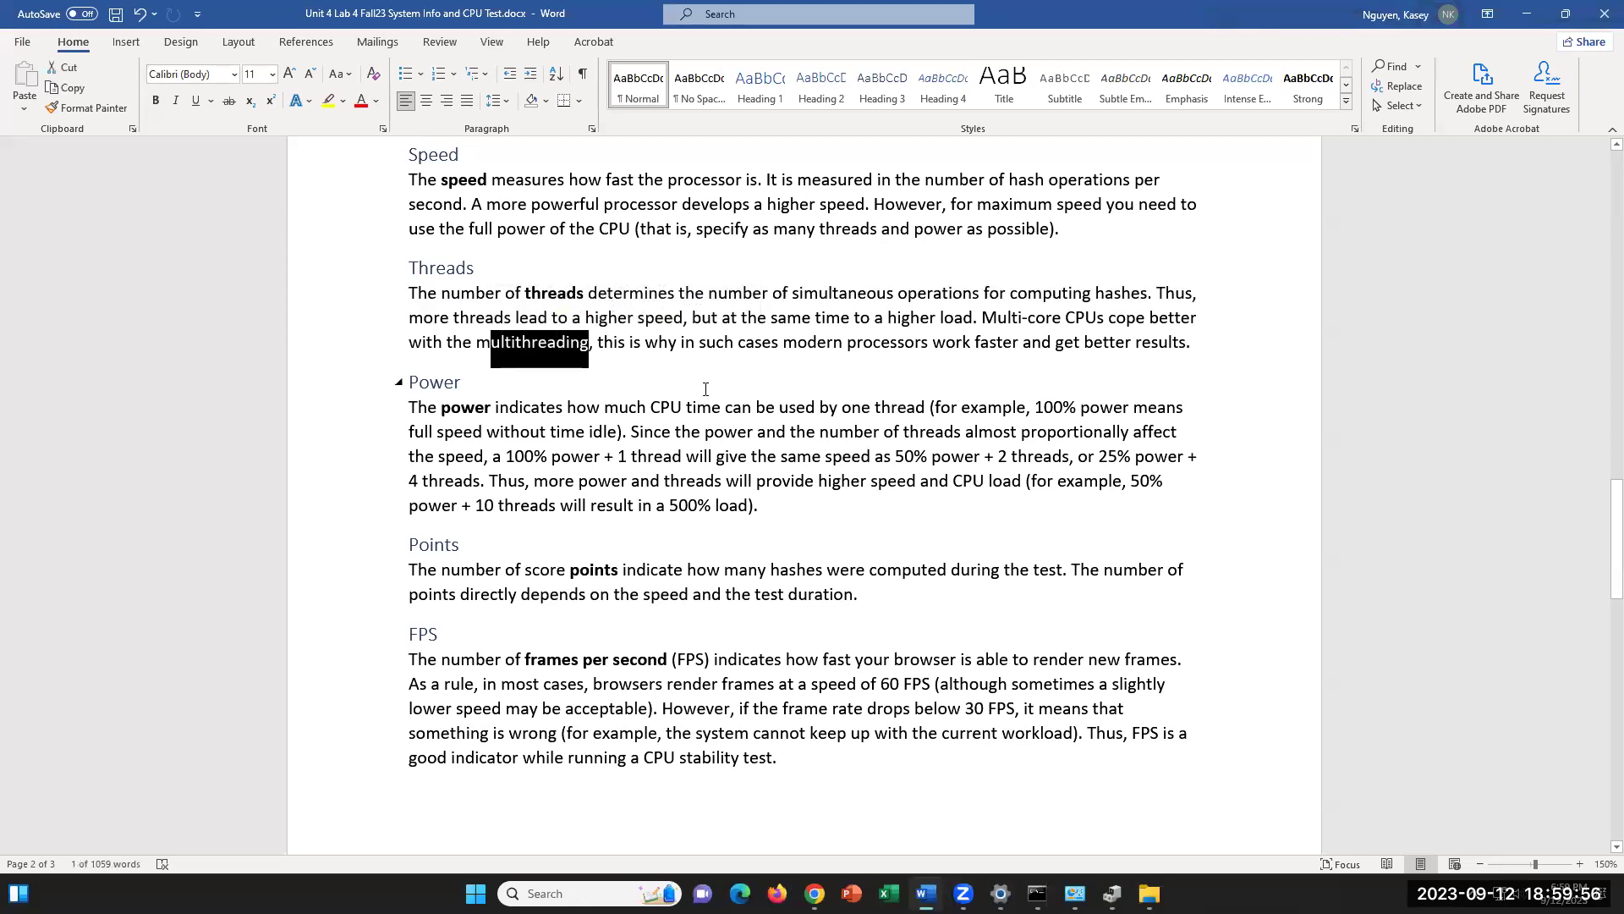
left_click(688, 348)
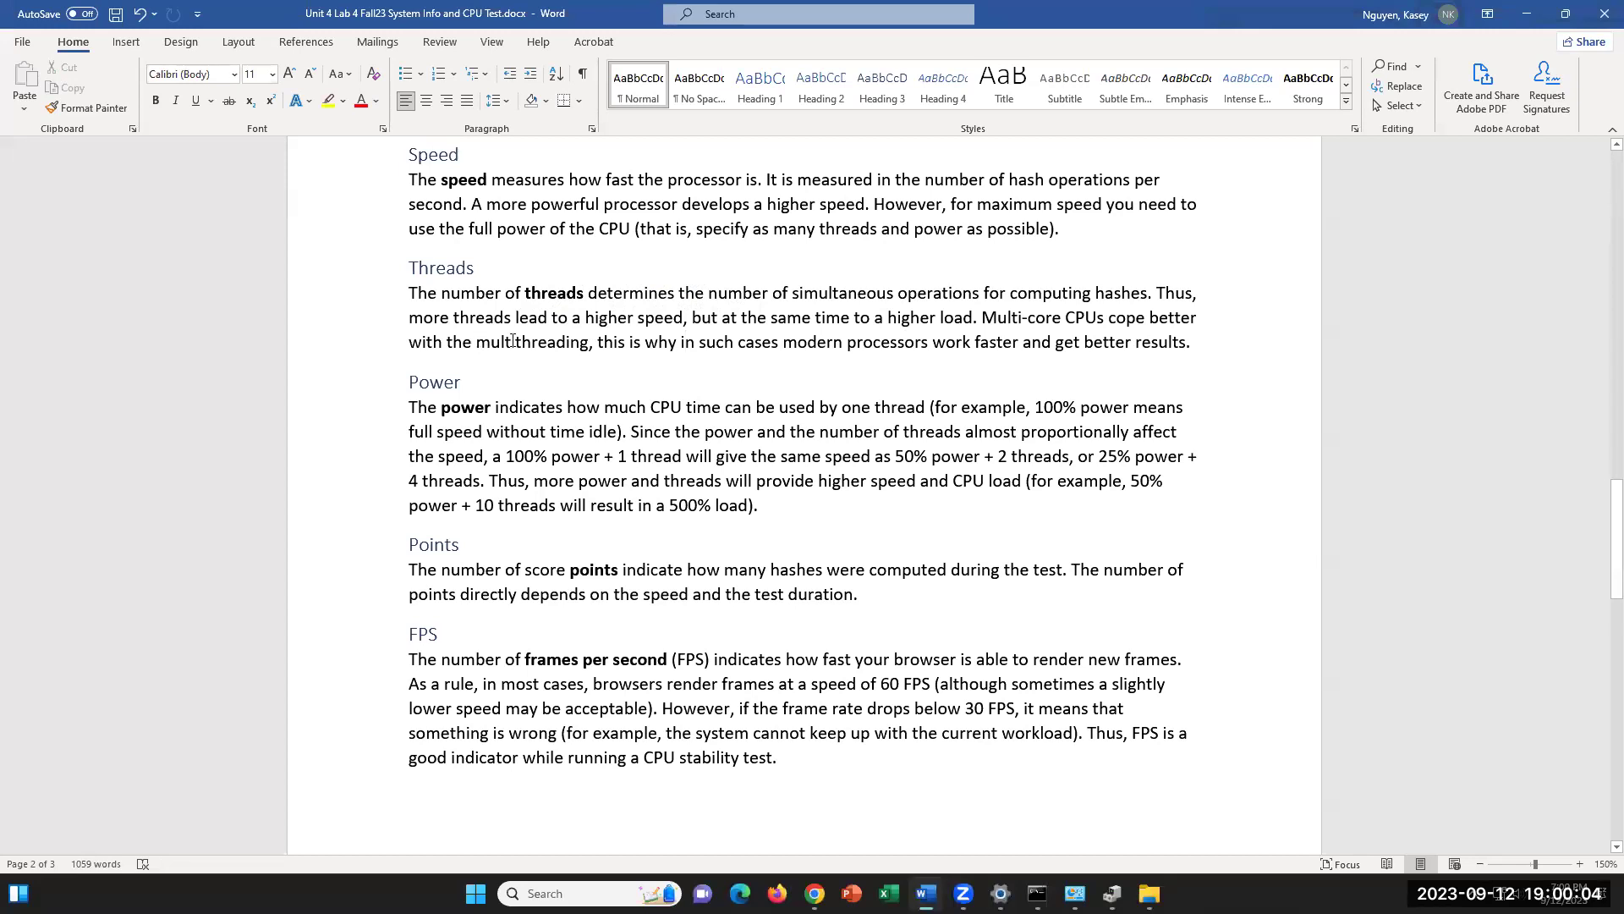
left_click_drag(487, 355, 614, 347)
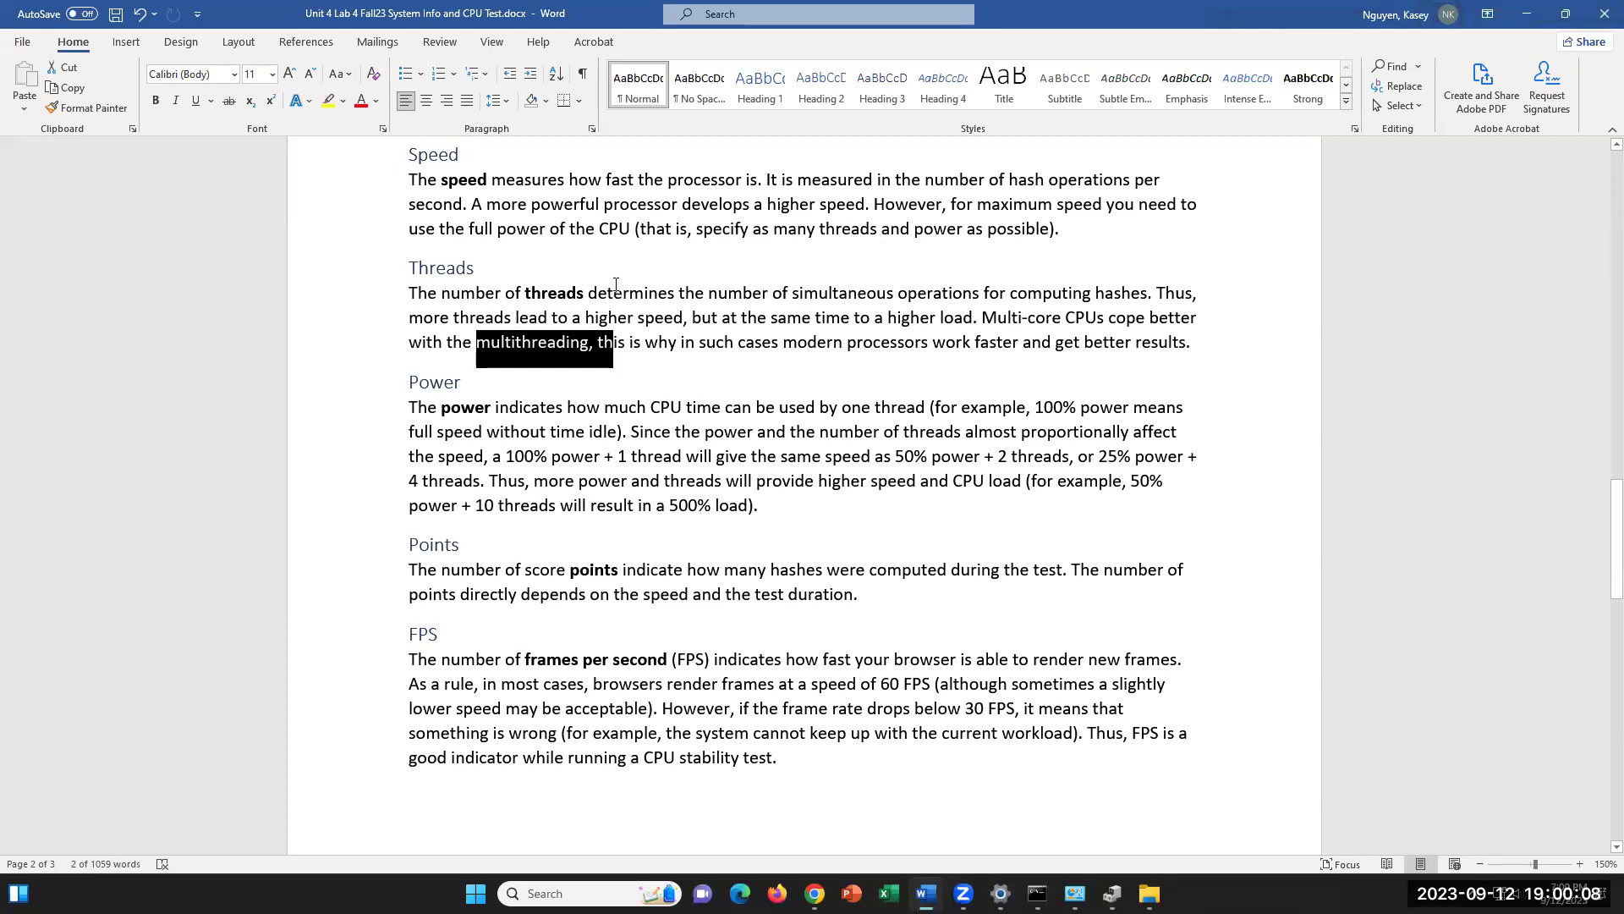
left_click(620, 317)
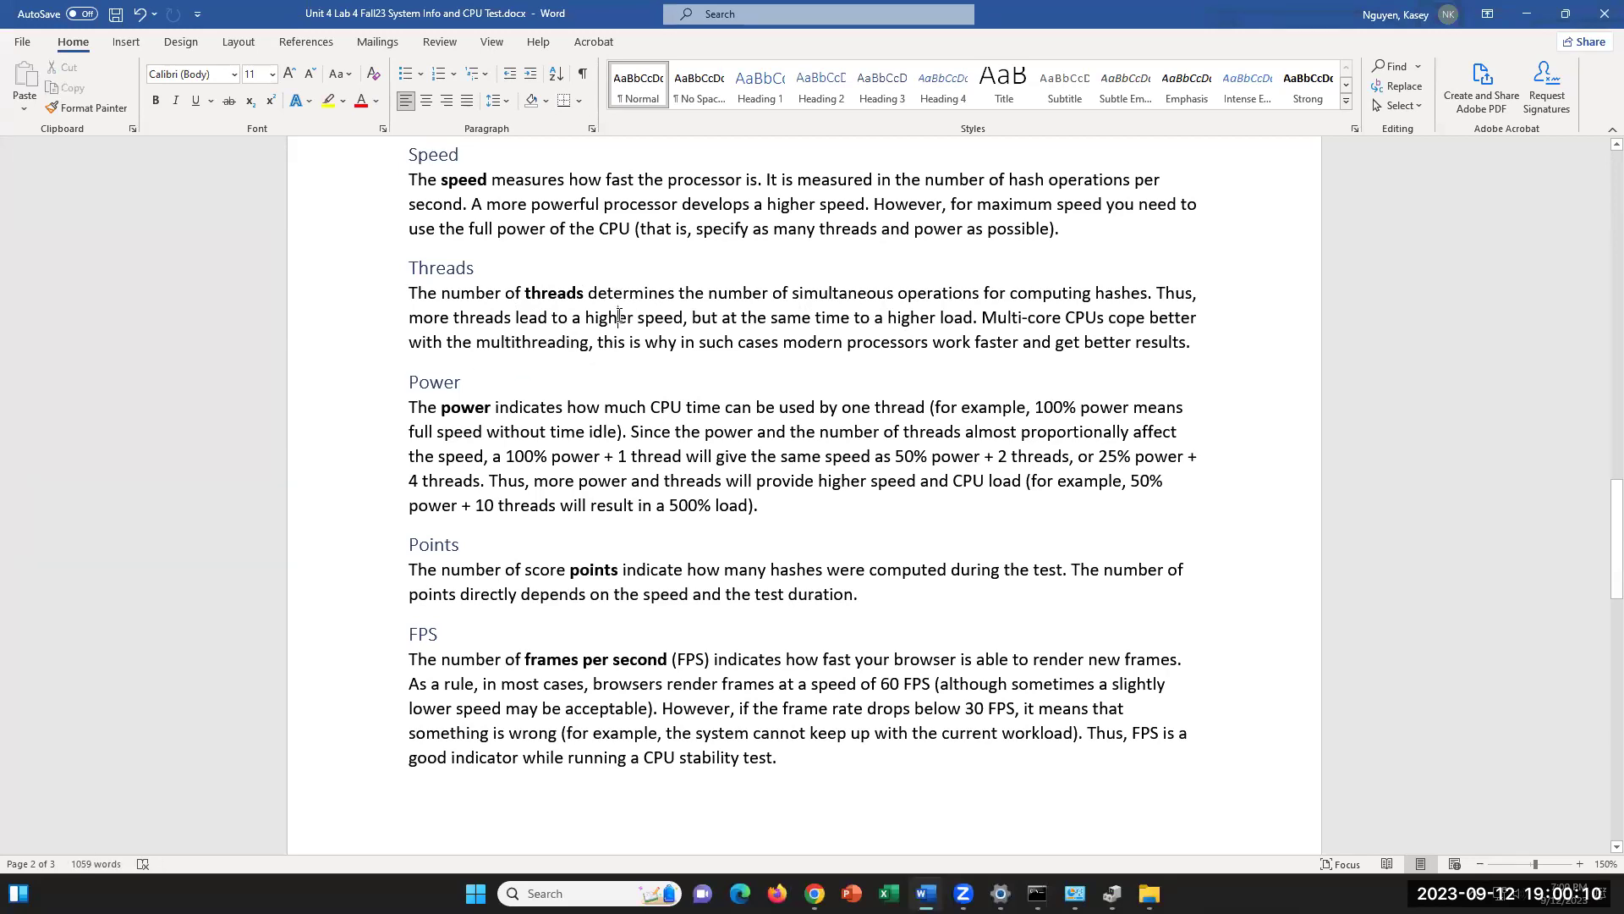
double_click(596, 355)
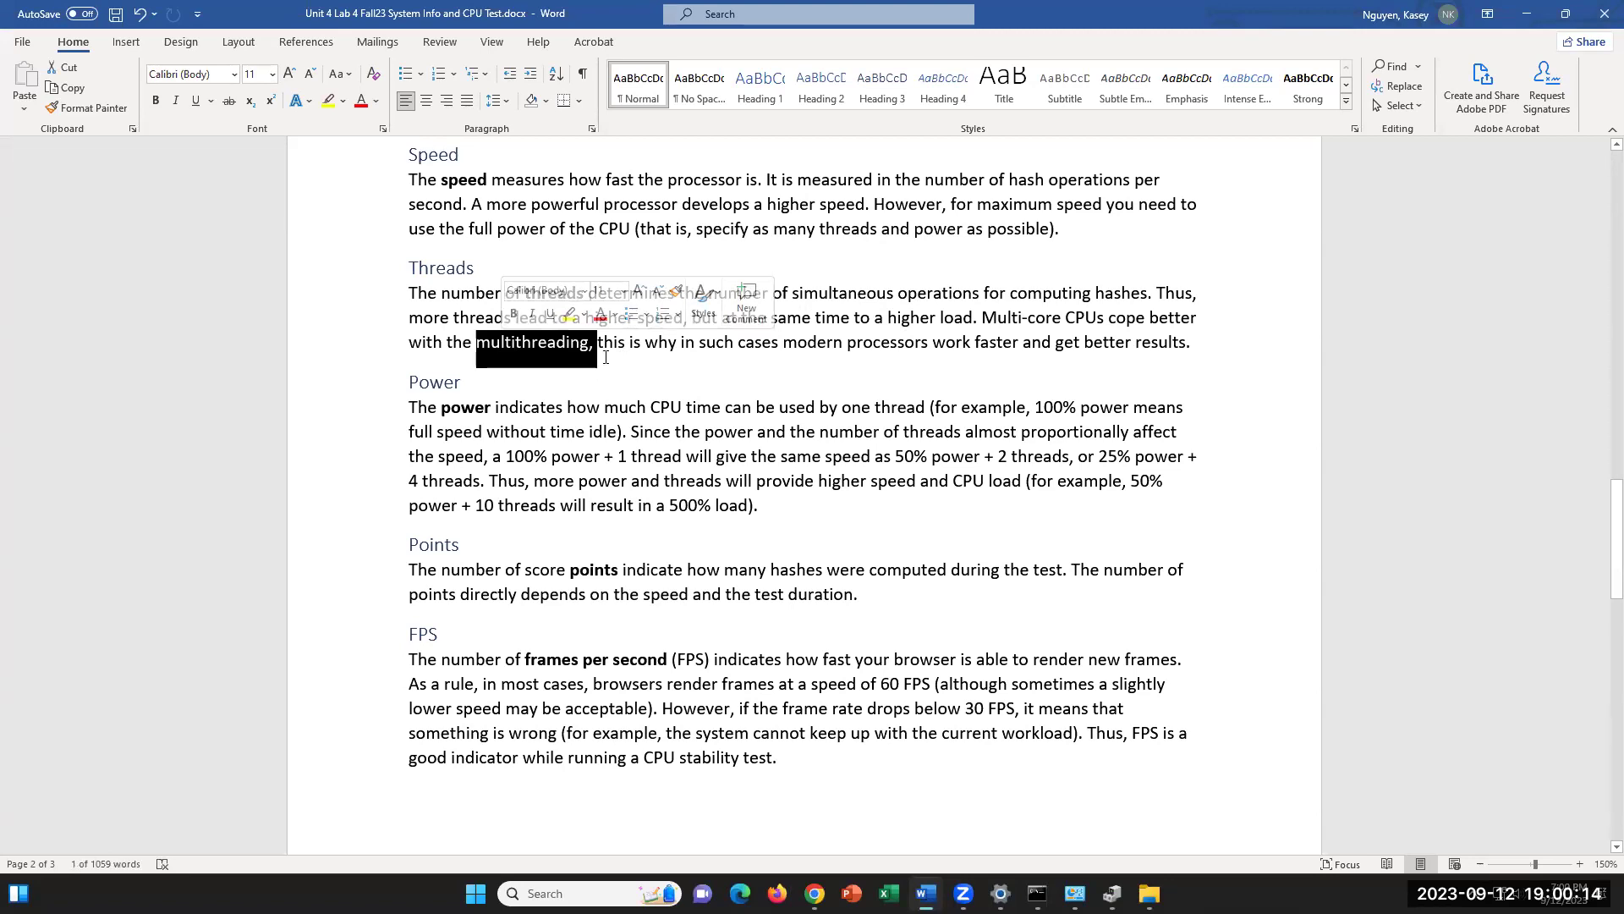
left_click(647, 341)
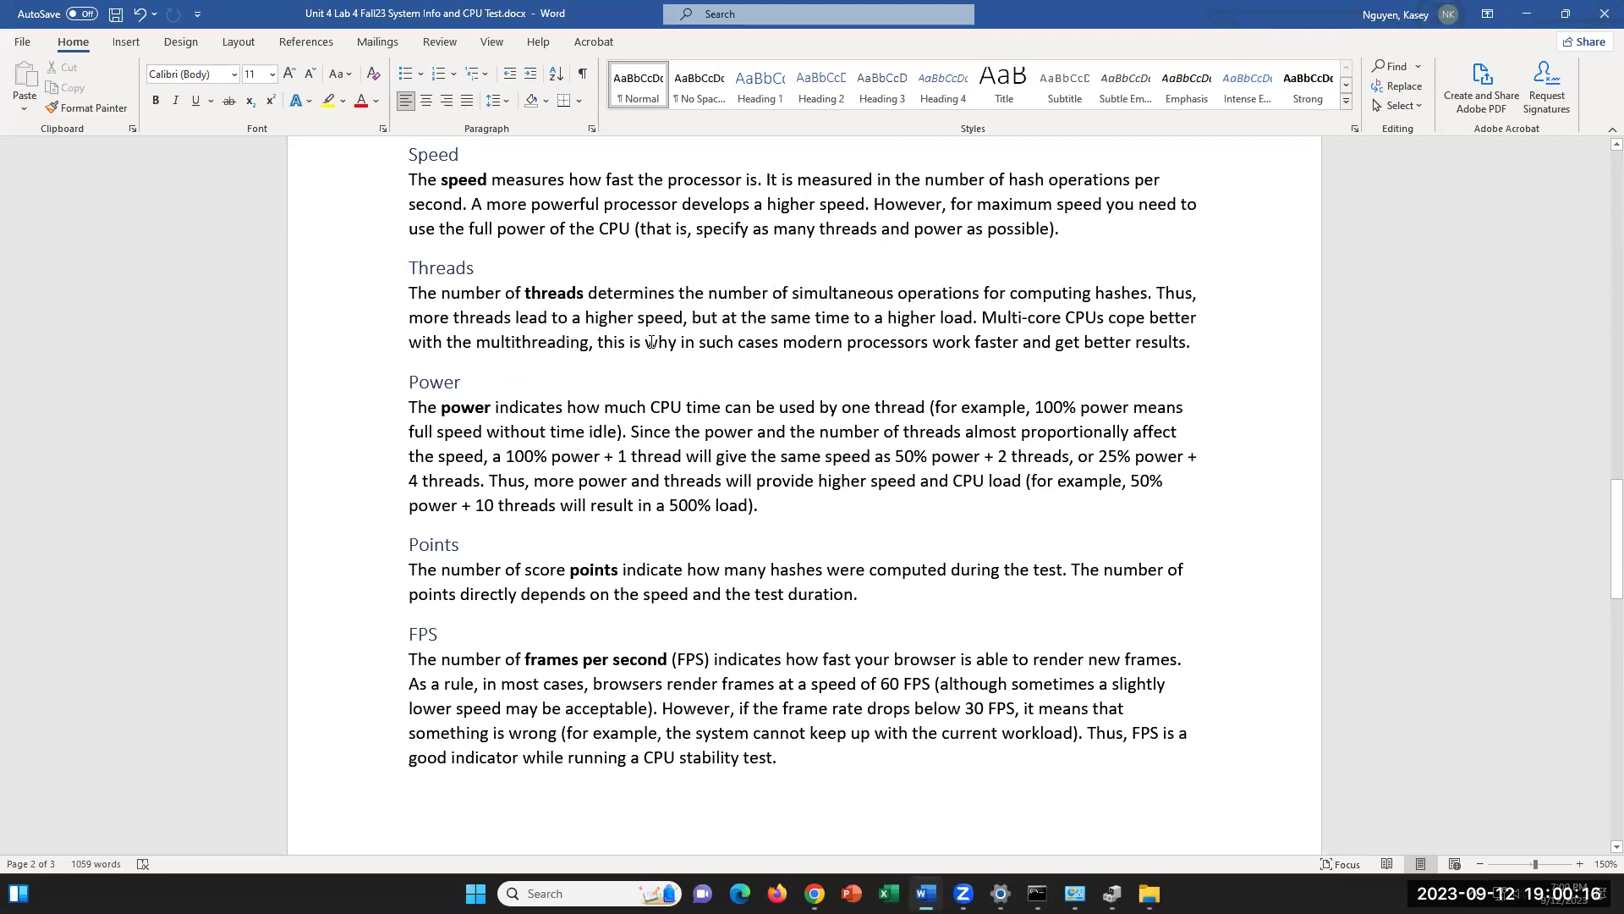
- Go over the Power paragraph, highlighting "CPU time can be", the Power heading and "a 100% power"
scroll(616, 440, "down", 1)
scroll(616, 440, "down", 2)
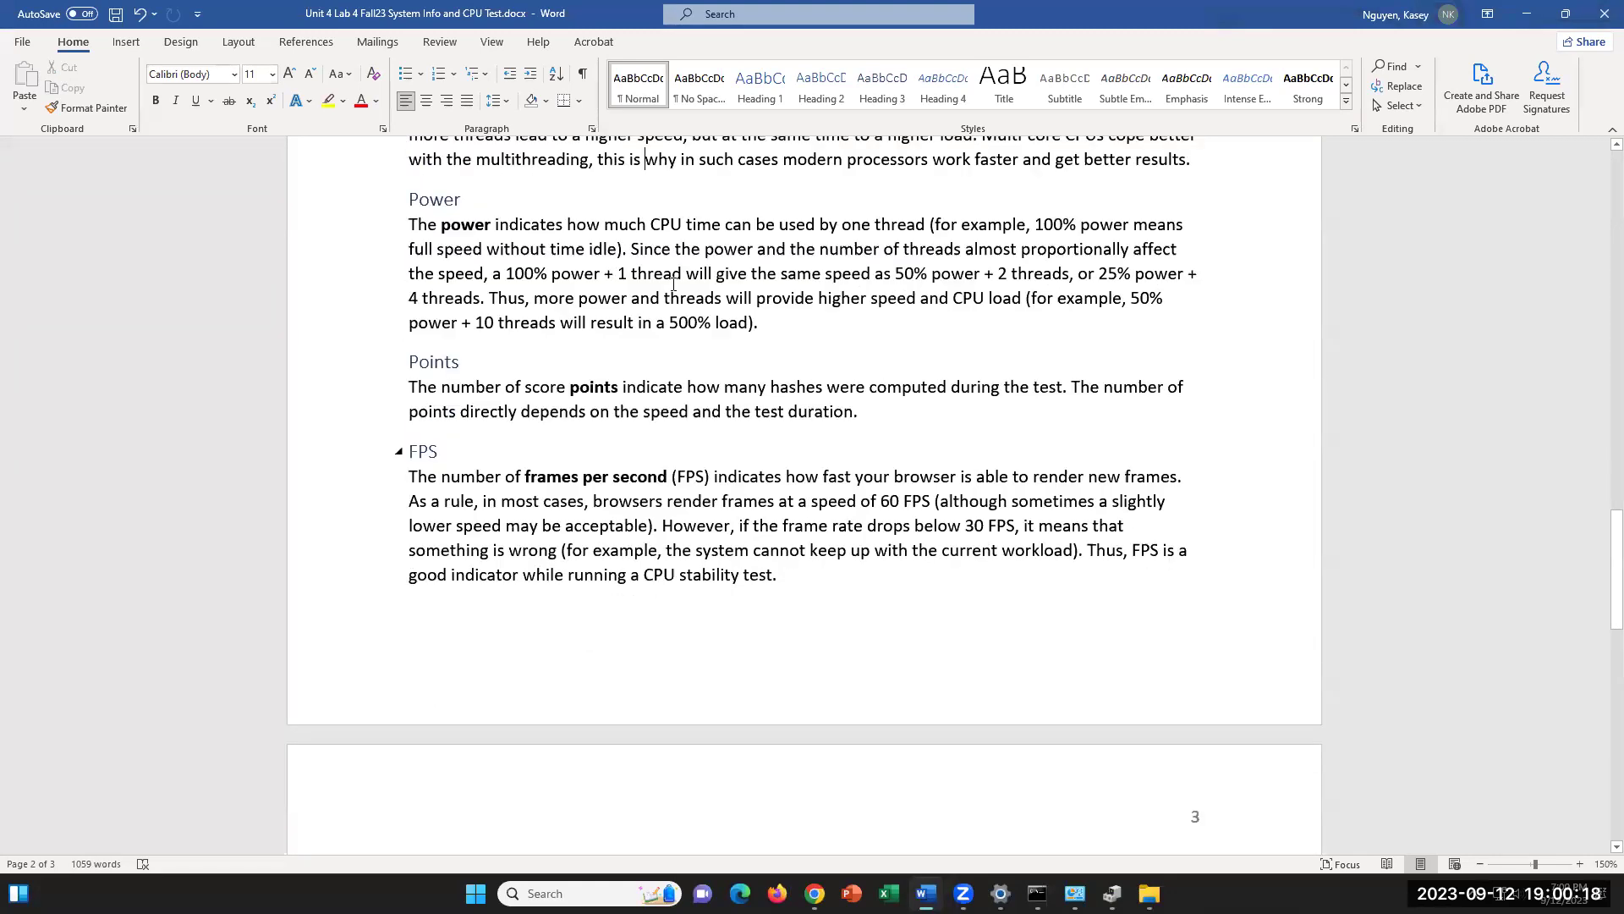
left_click_drag(652, 225, 778, 225)
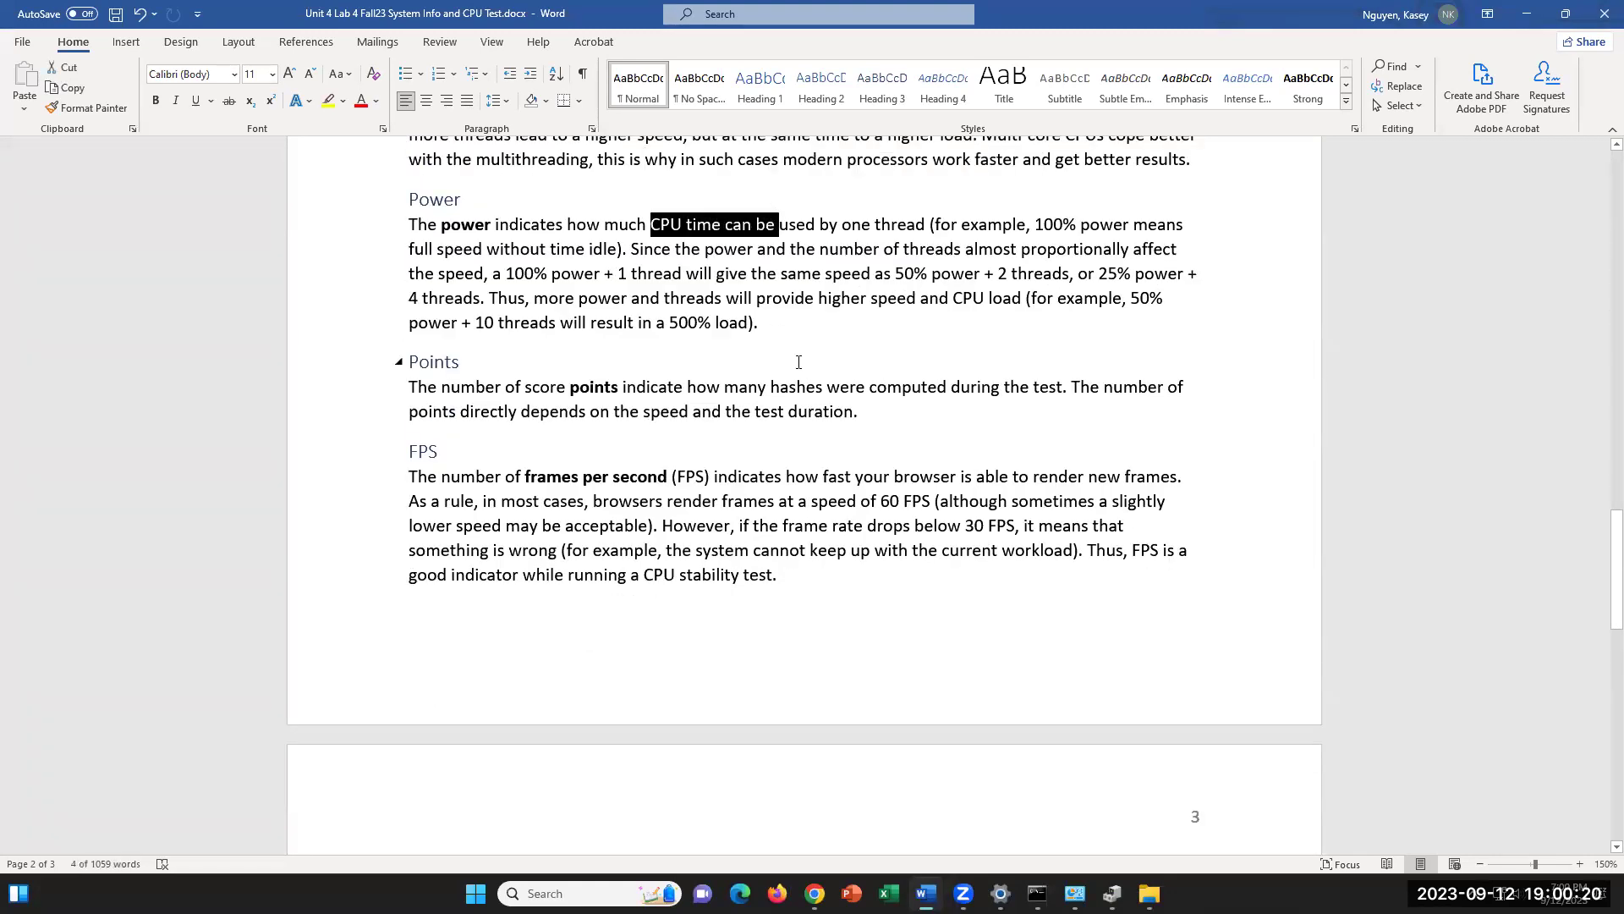
left_click(846, 227)
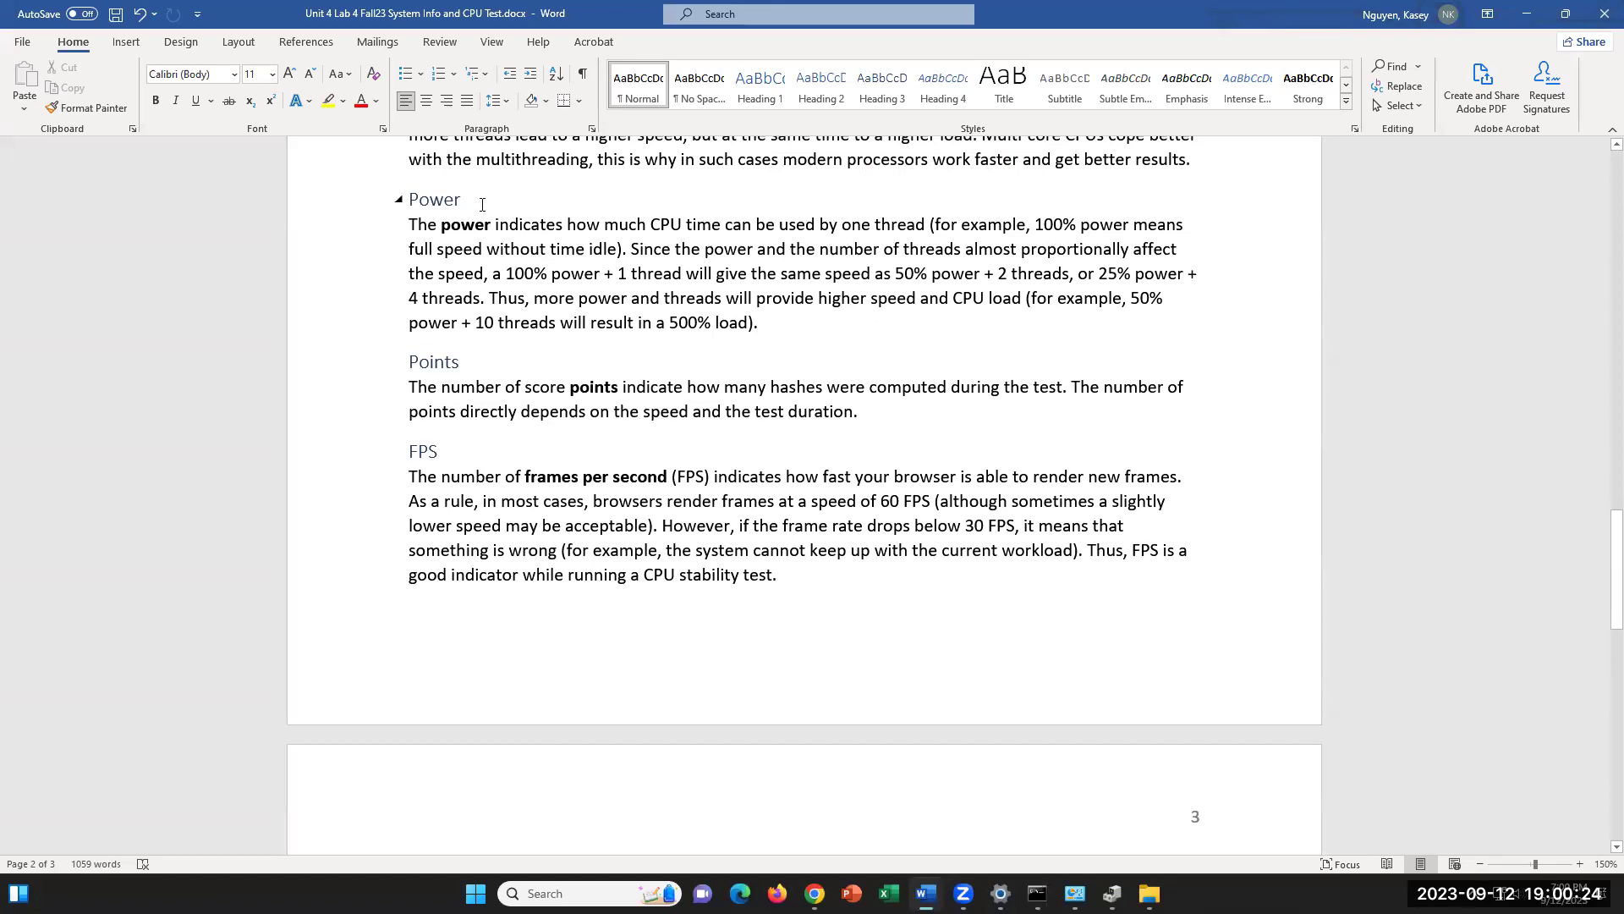
left_click(398, 202)
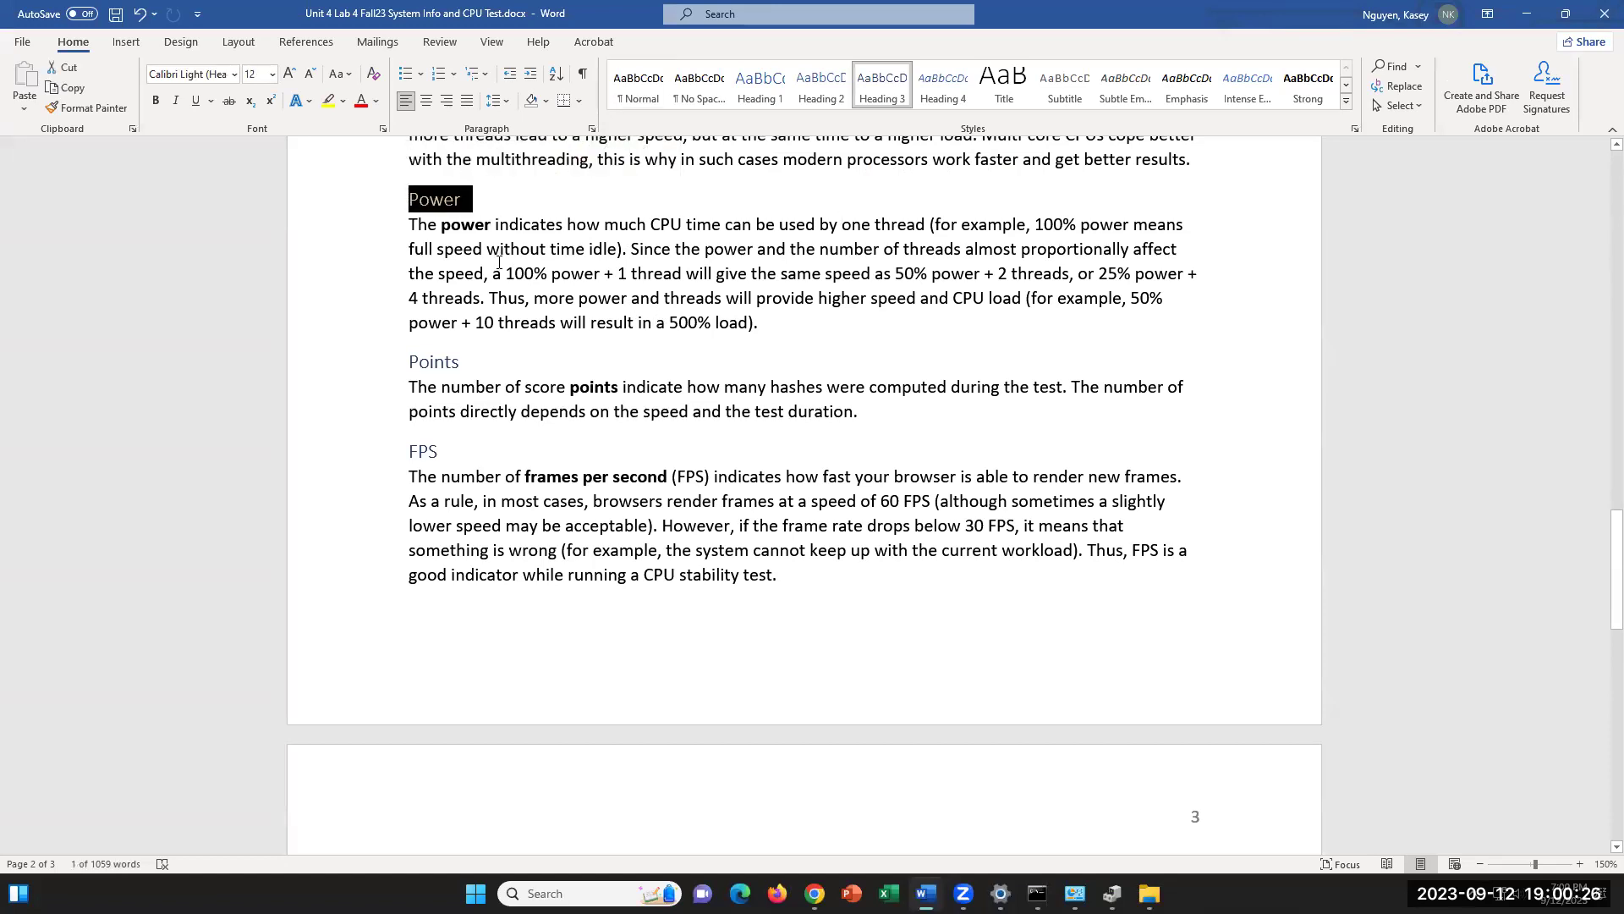
left_click_drag(492, 273, 604, 273)
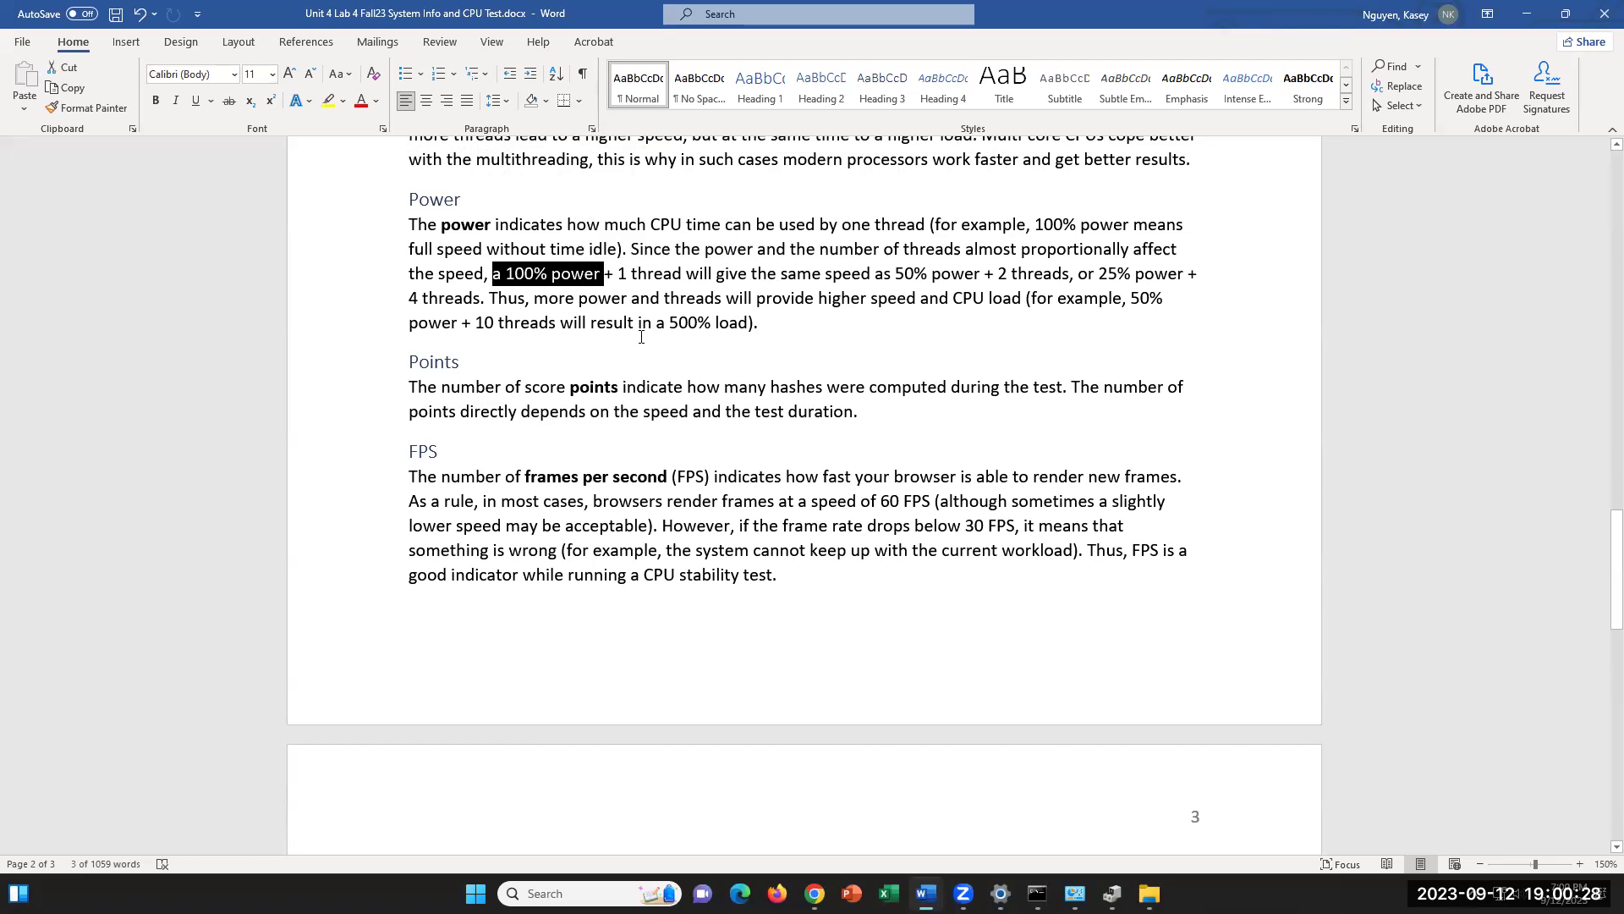
left_click(807, 315)
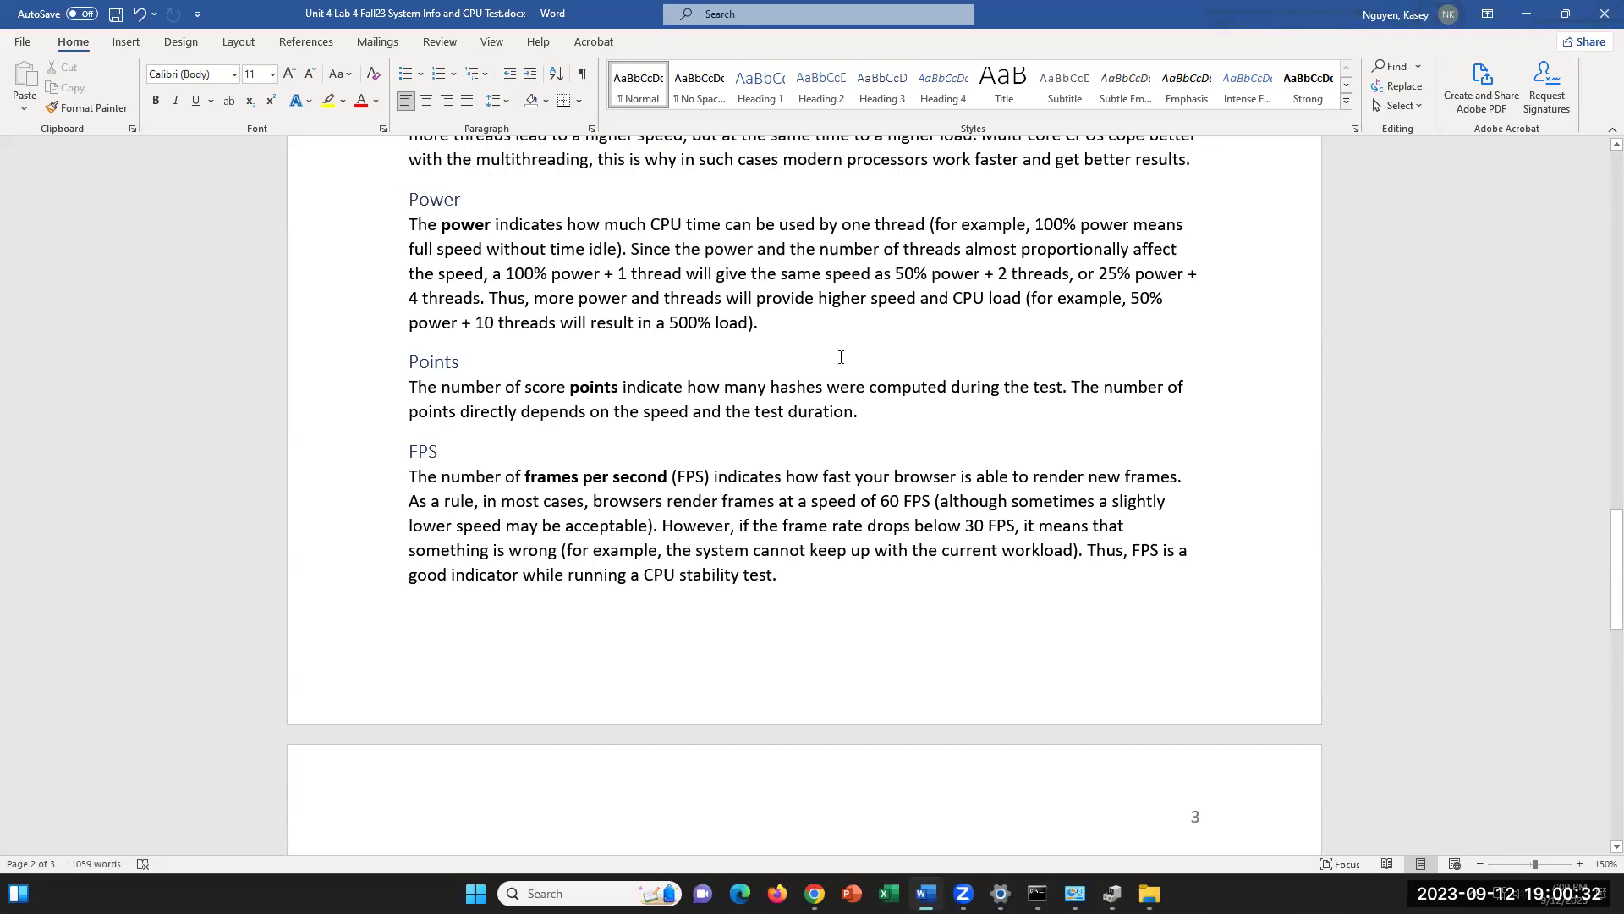
- Go over the Points paragraph, highlighting "score points"
left_click(953, 413)
left_click_drag(619, 386, 525, 387)
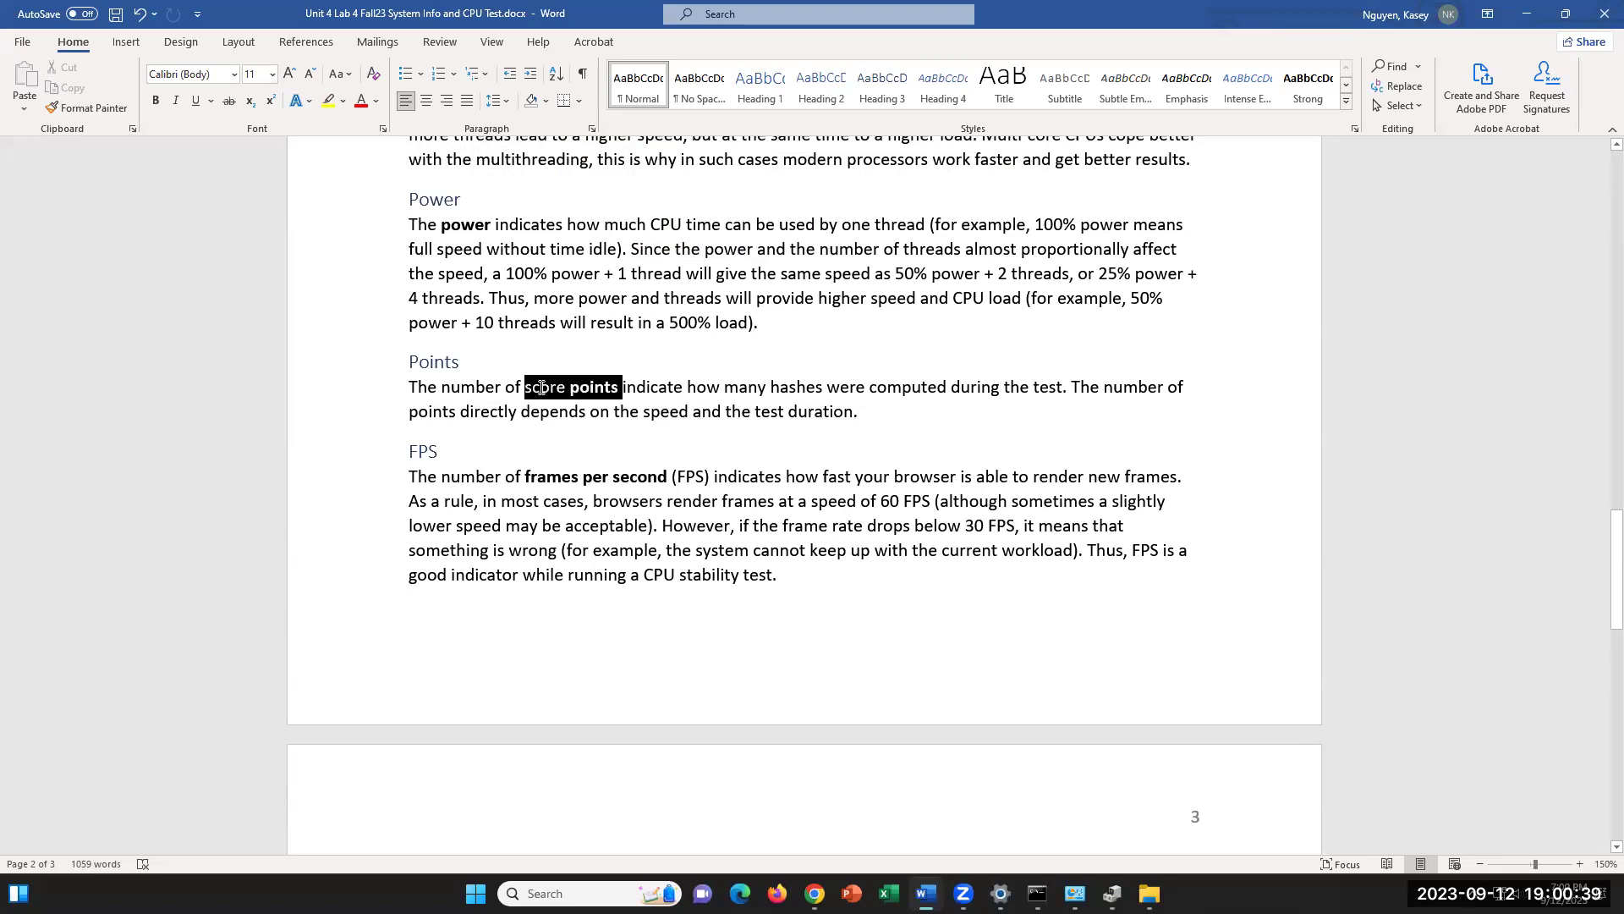
left_click(678, 414)
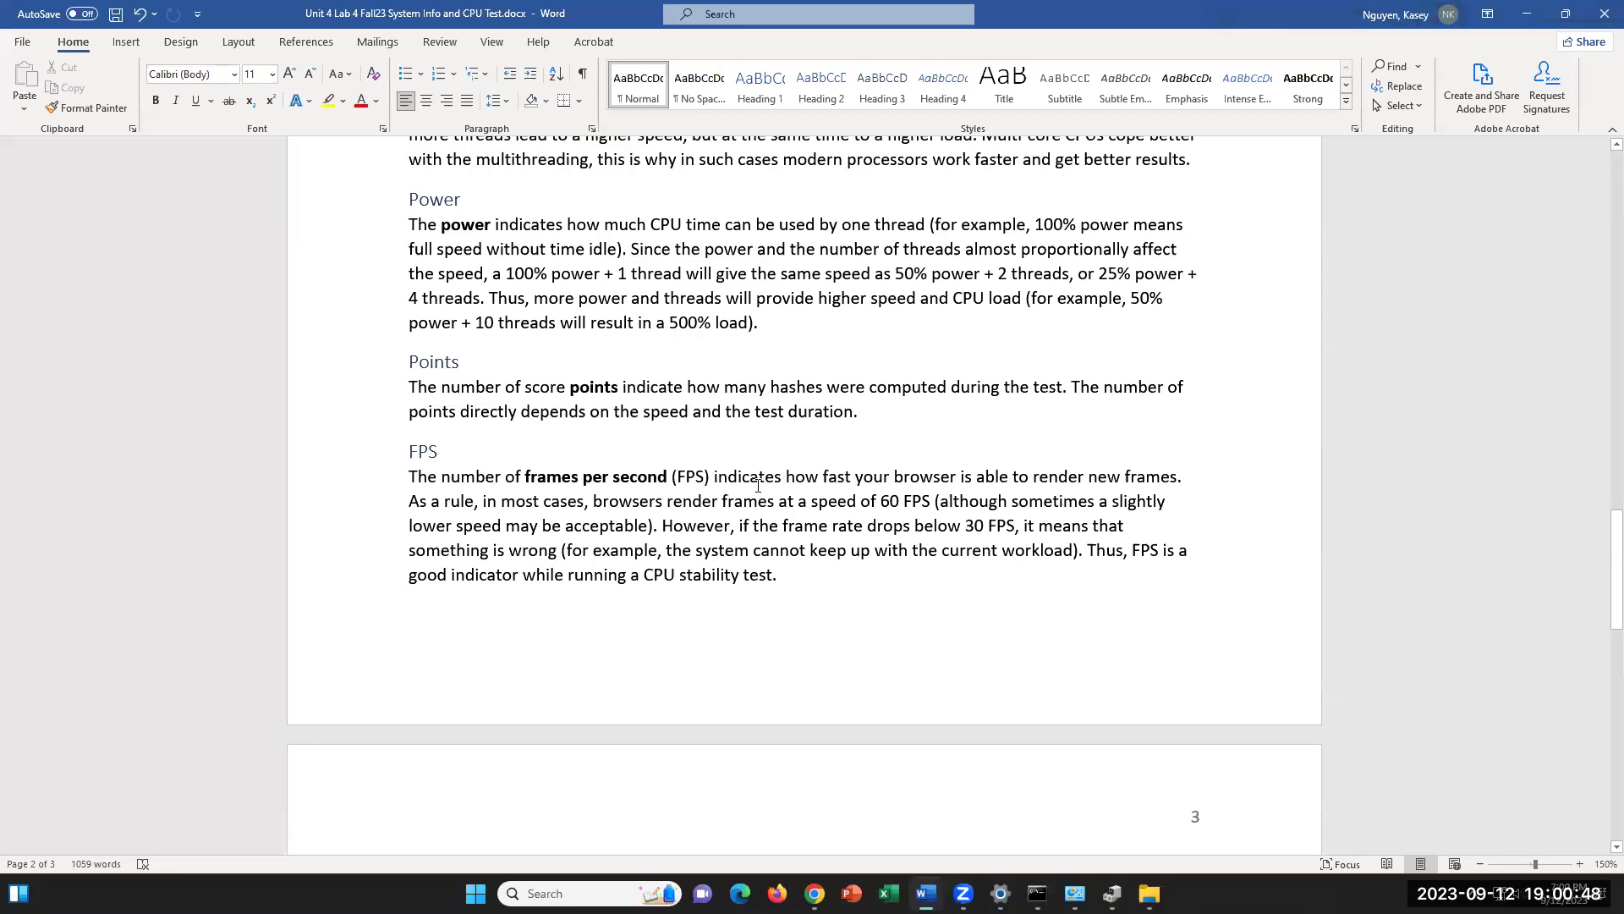
- Go over the FPS paragraph, highlighting "frames at a speed" and "below 30 FPS"
scroll(774, 472, "down", 3)
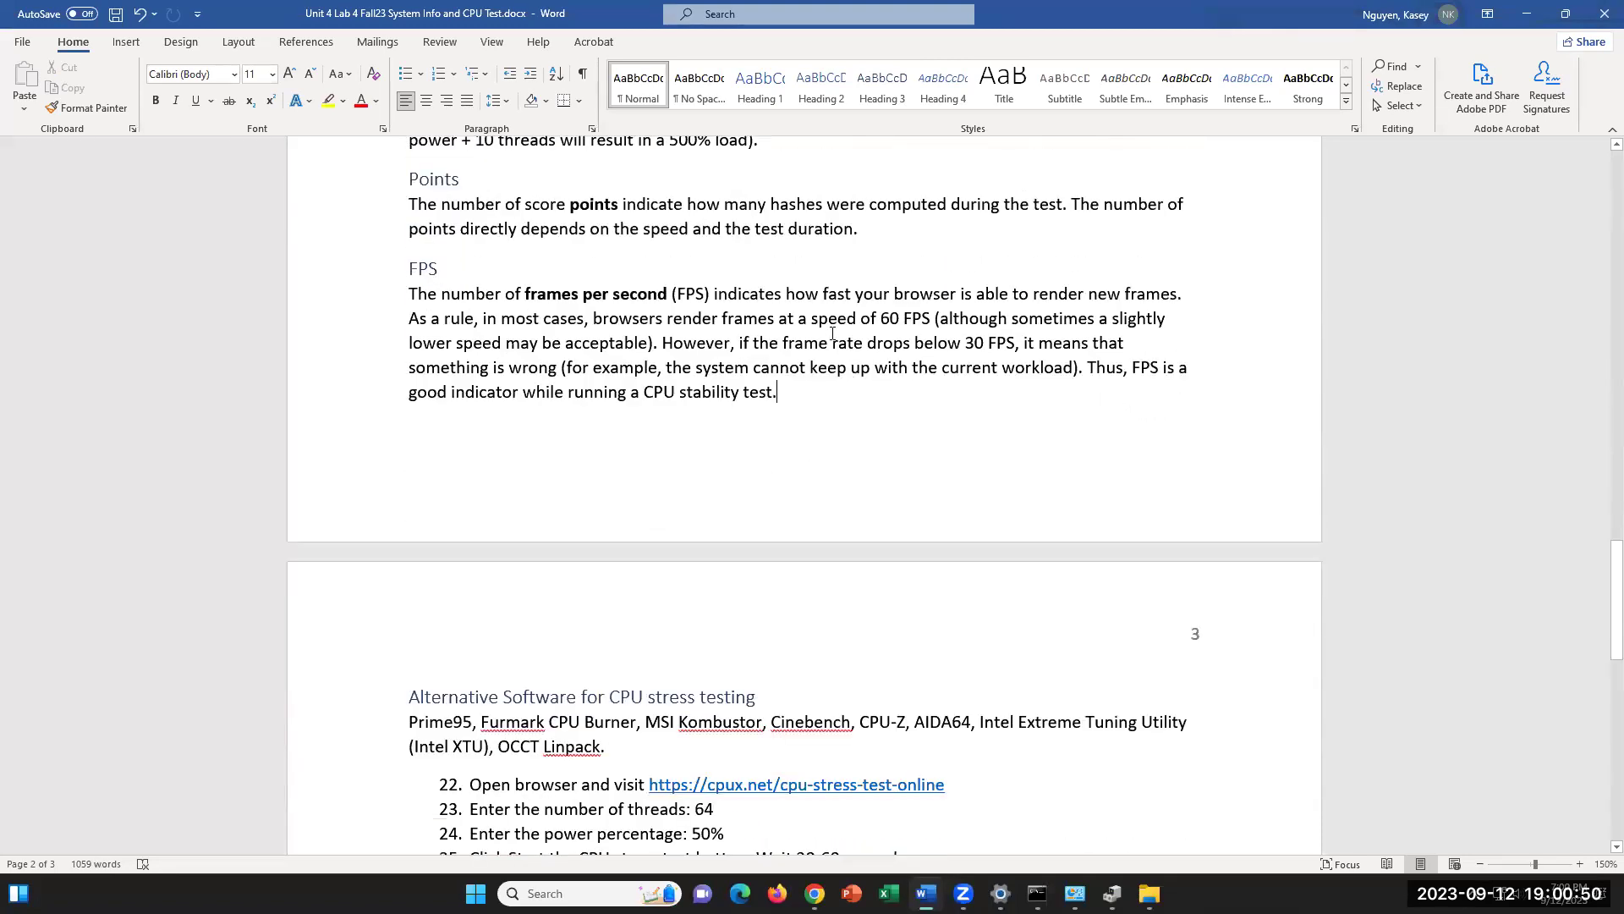
left_click_drag(724, 319, 859, 318)
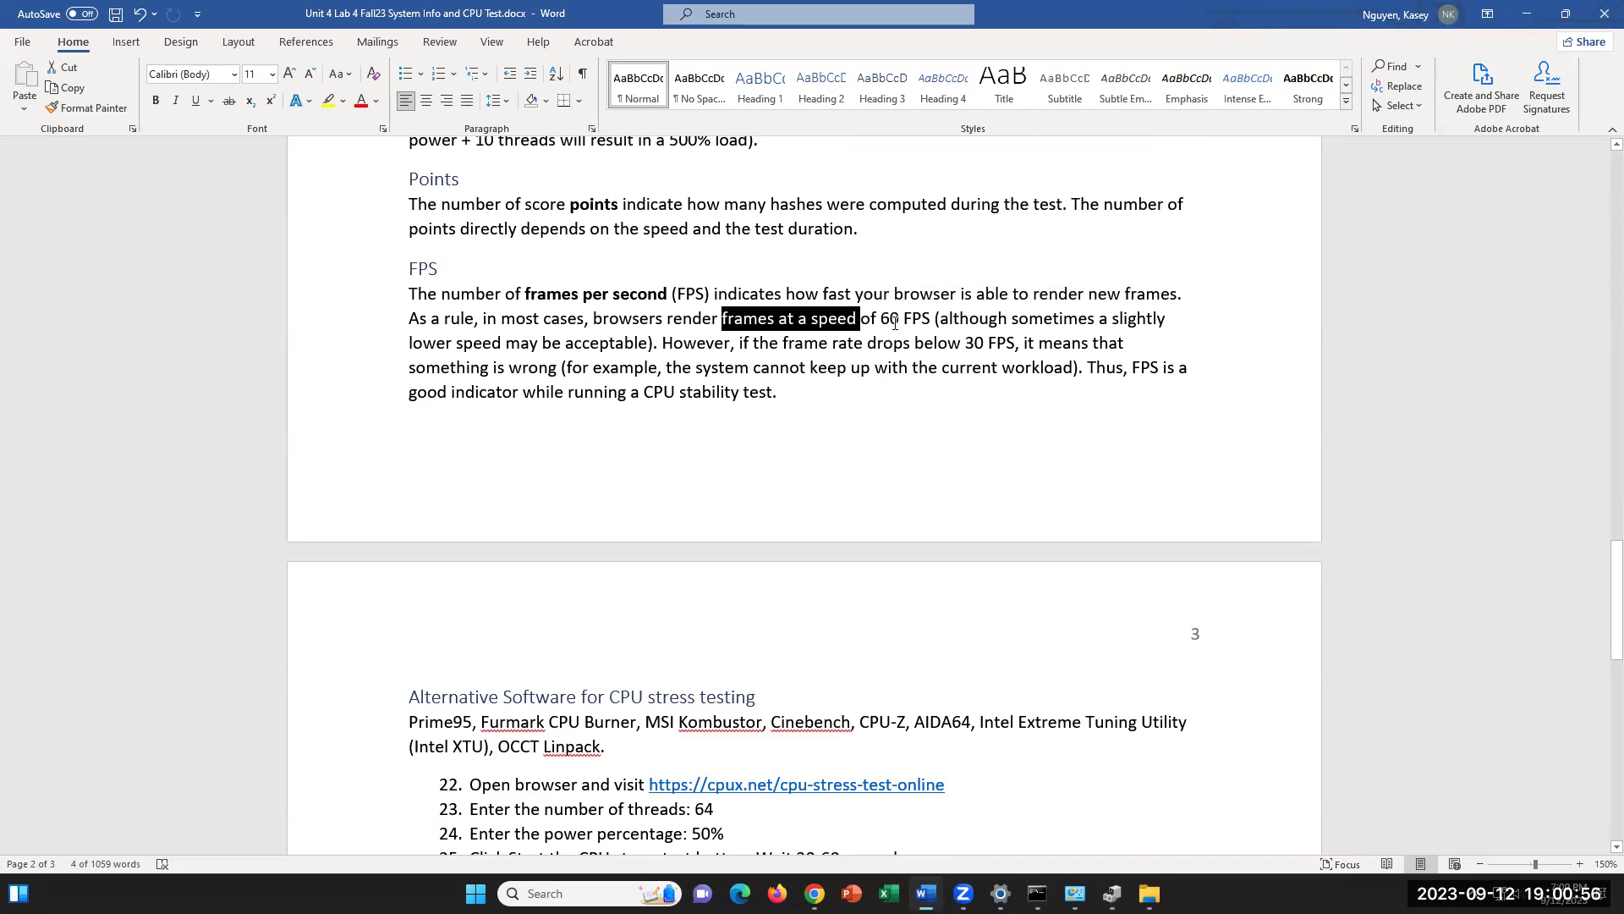
left_click(913, 394)
scroll(729, 467, "down", 1)
scroll(729, 467, "down", 2)
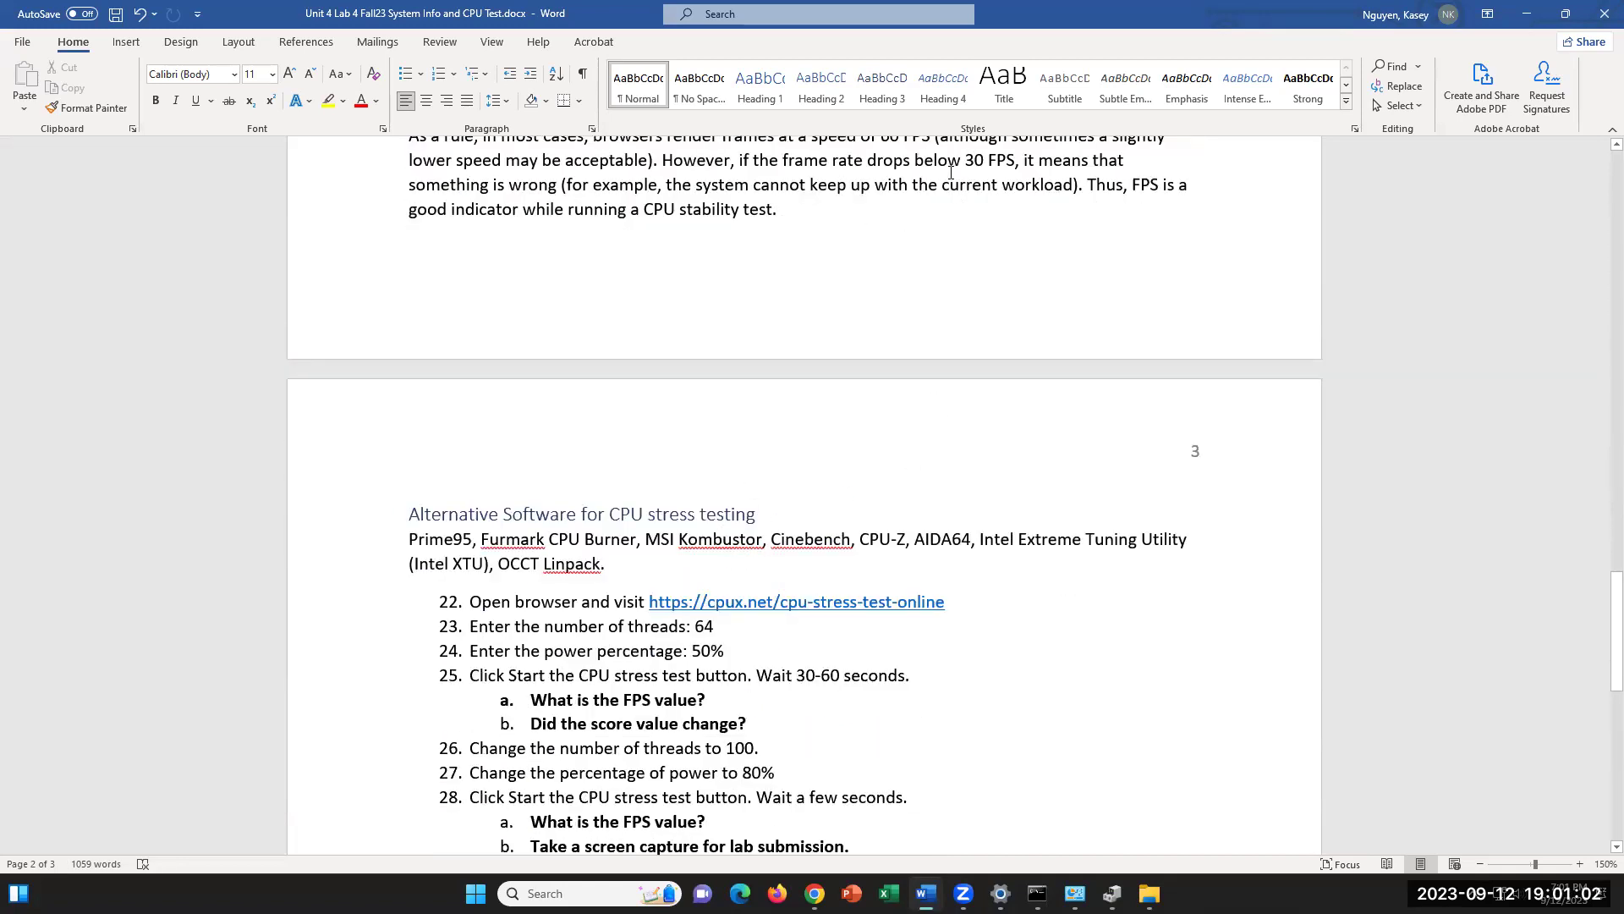
left_click_drag(915, 161, 1015, 162)
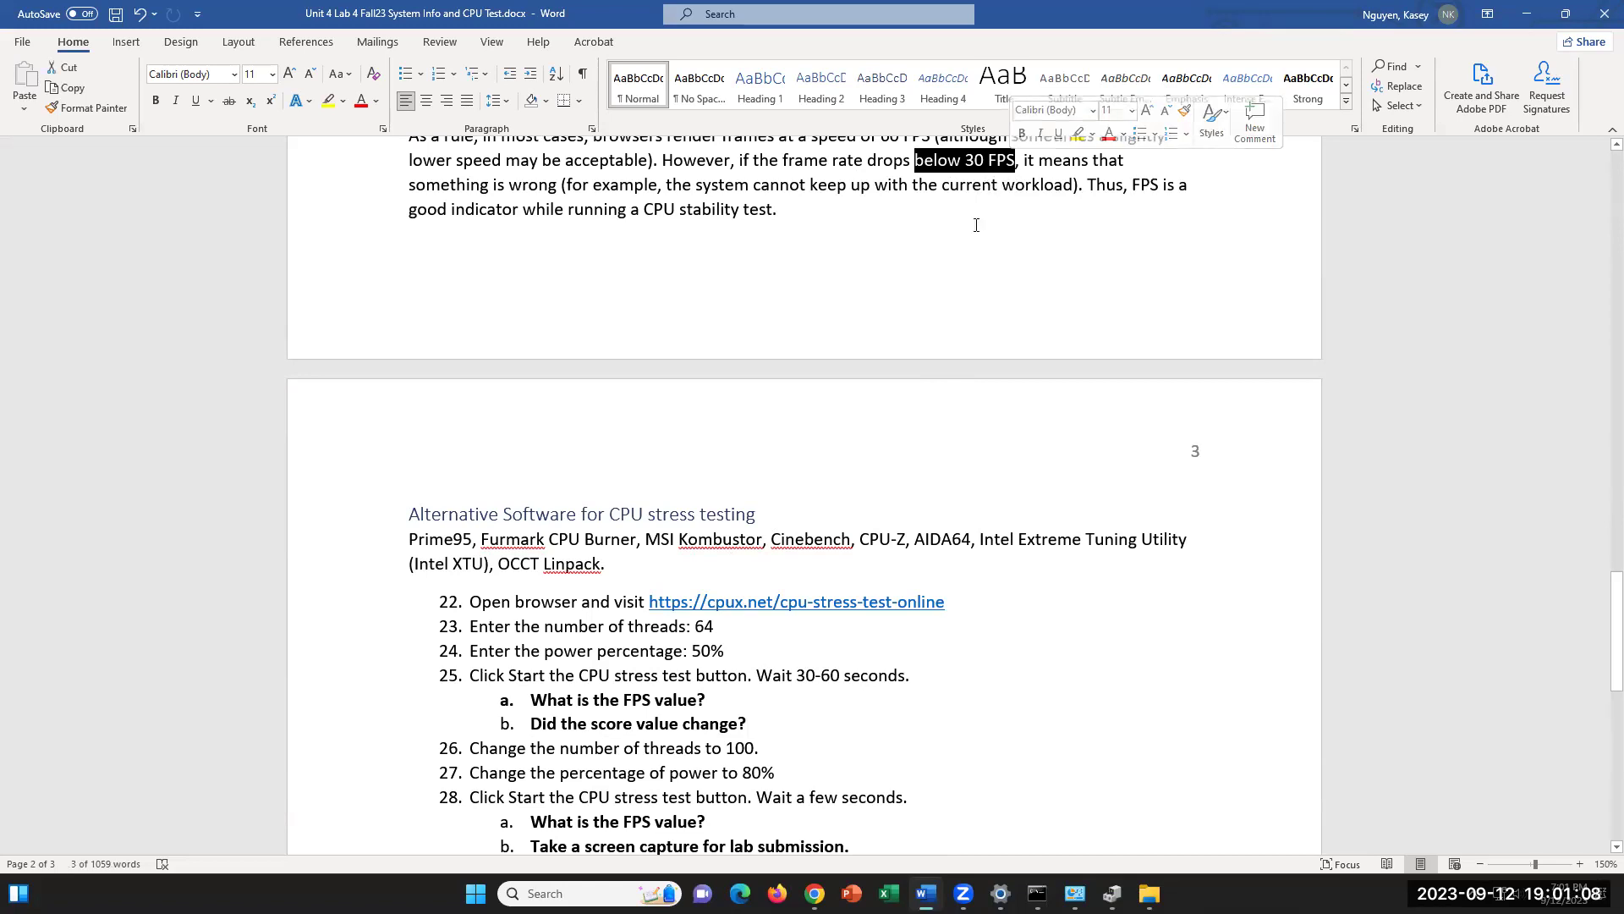
- Go over the list of alternative CPU stress testing software, highlighting "CPU-Z" and the entries from Prime95 to Intel XTU
left_click(633, 564)
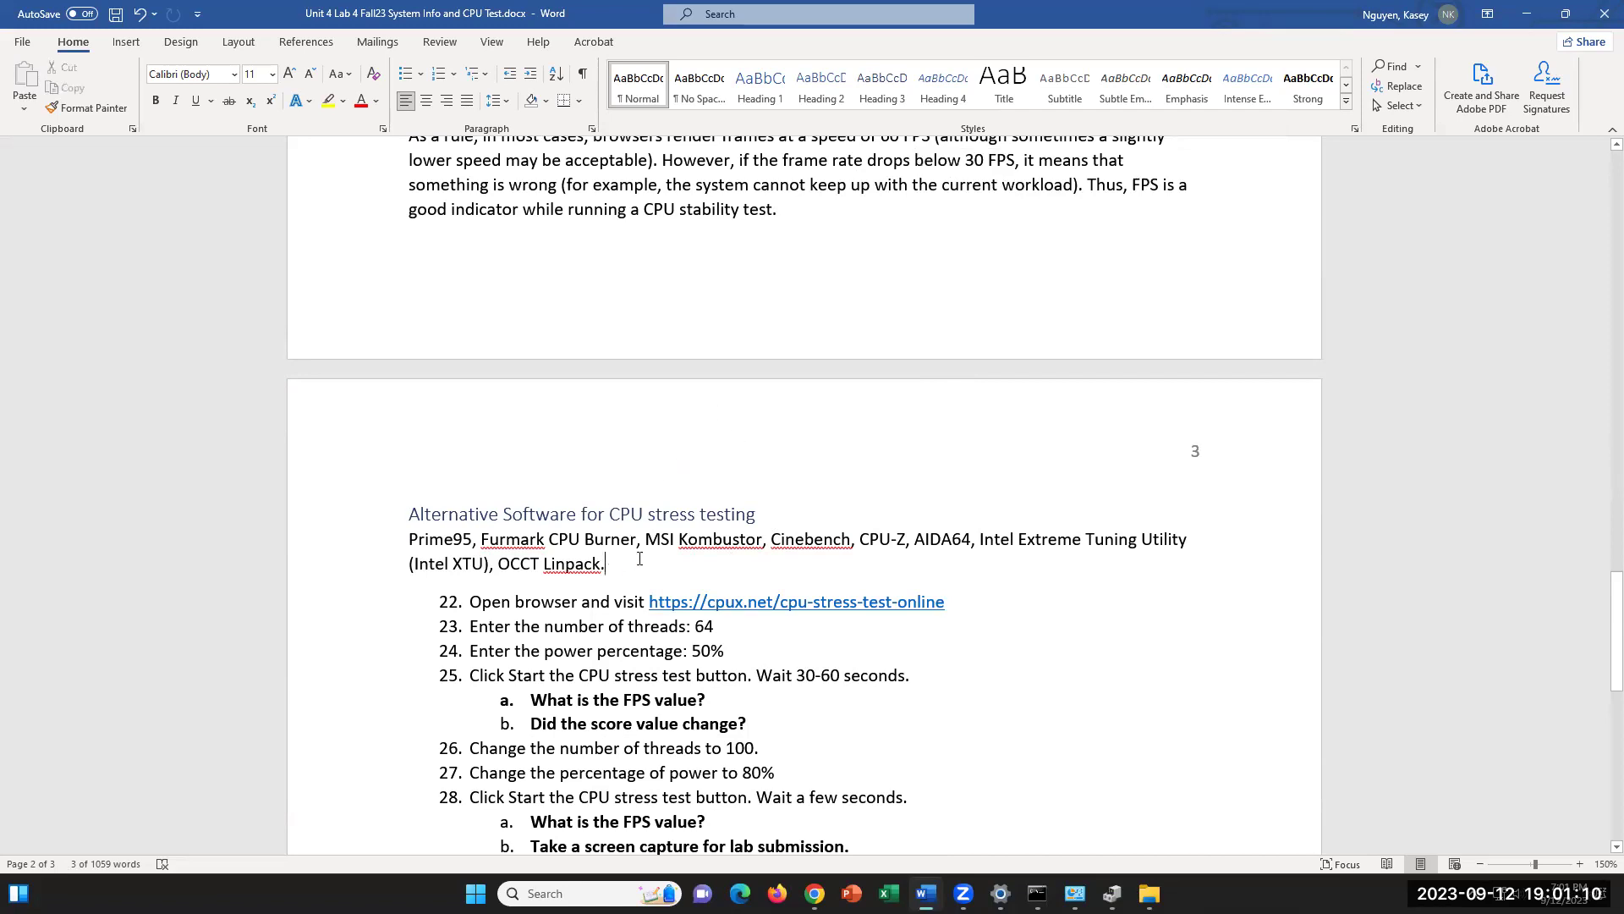
double_click(882, 538)
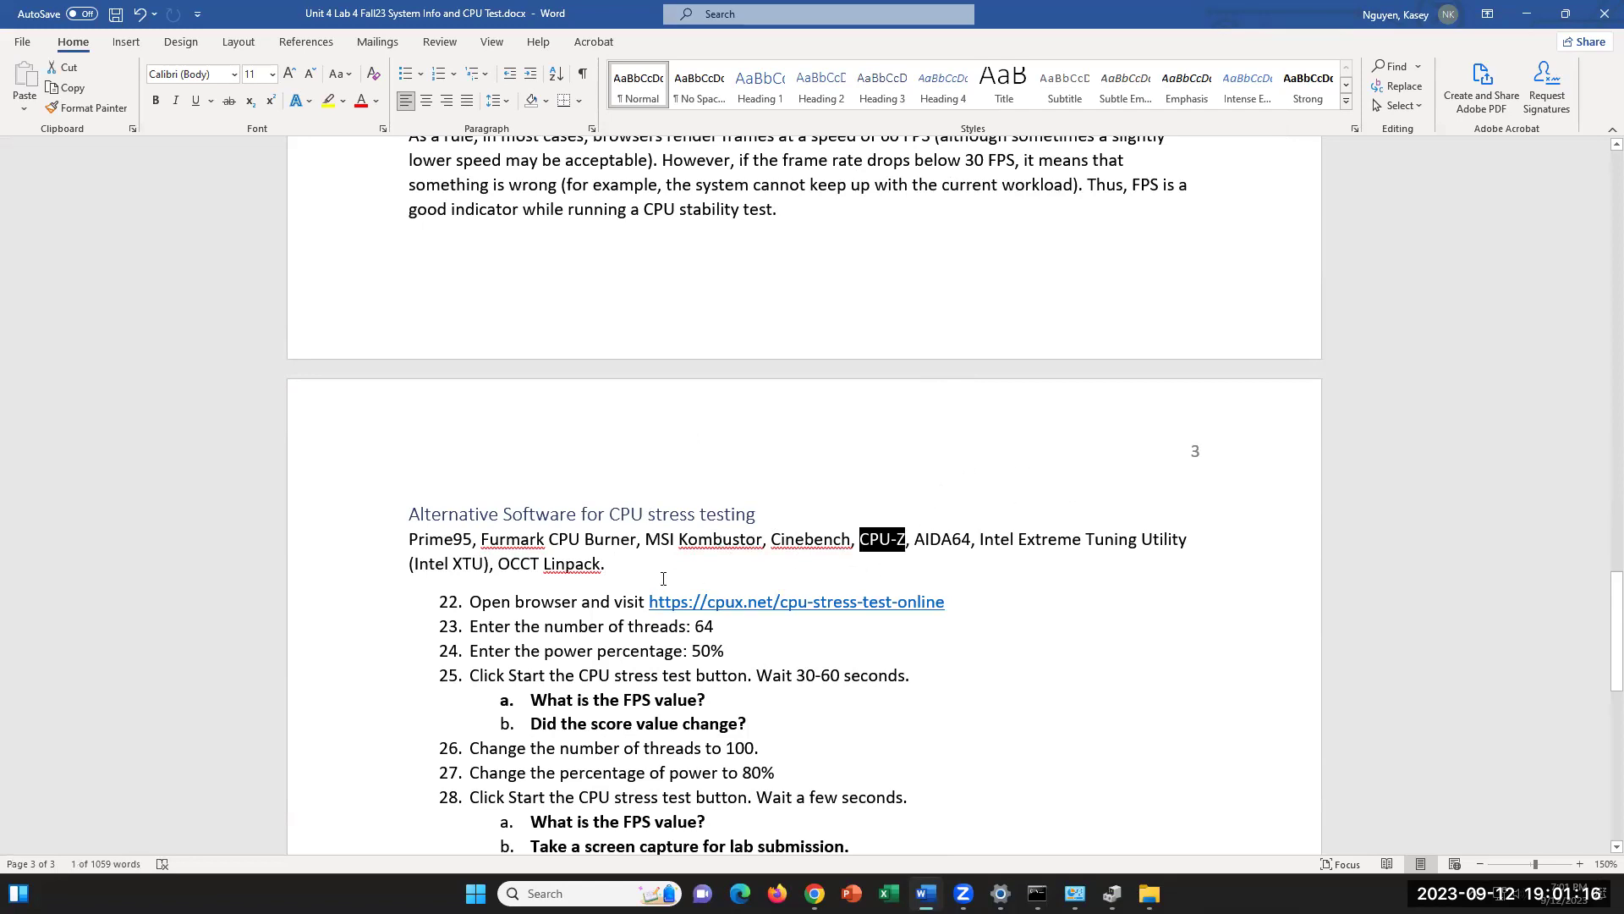
left_click(640, 566)
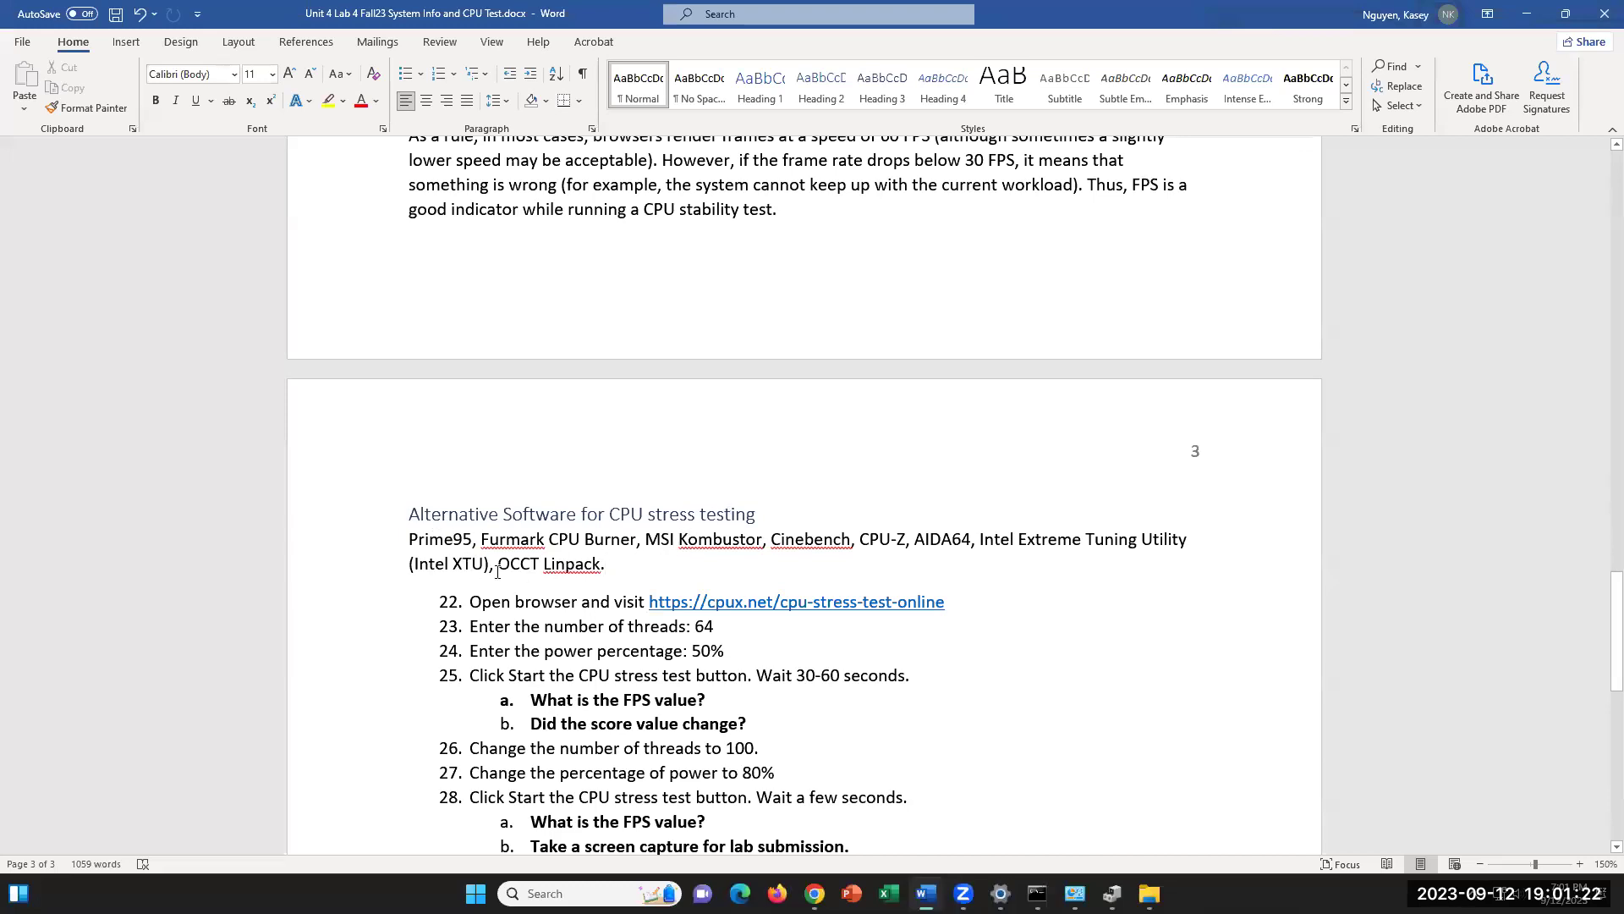
left_click_drag(488, 565, 409, 539)
left_click(651, 511)
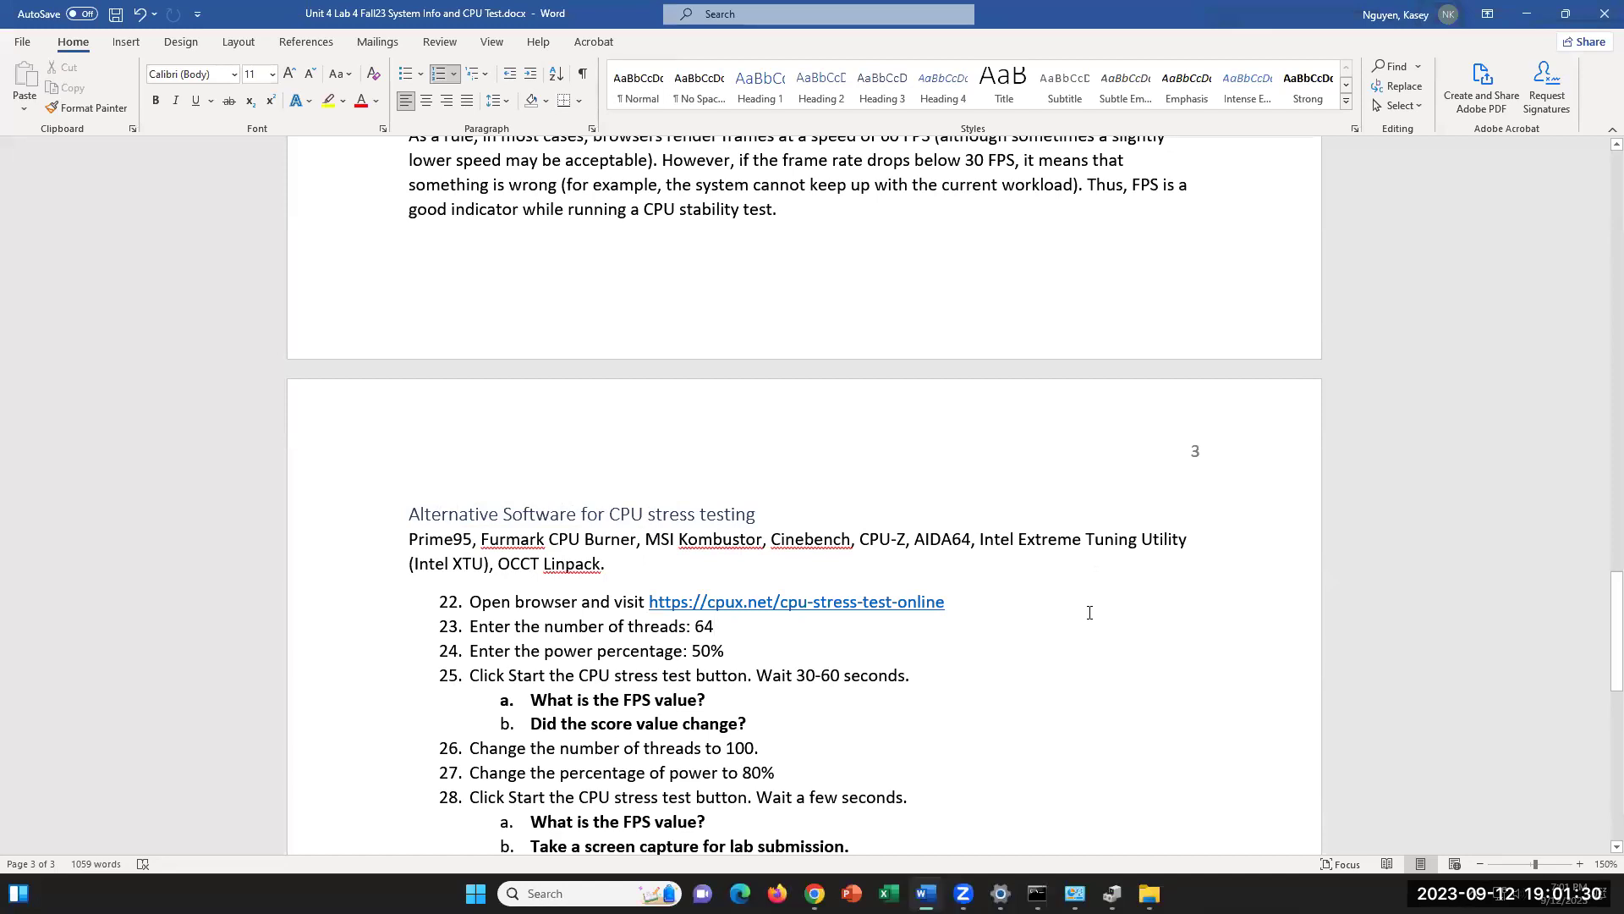
- Open the cpux.net/cpu-stress-test-online link from item 22, decline profile sync, and view the test's gauges and settings
left_click(851, 602, "ctrl")
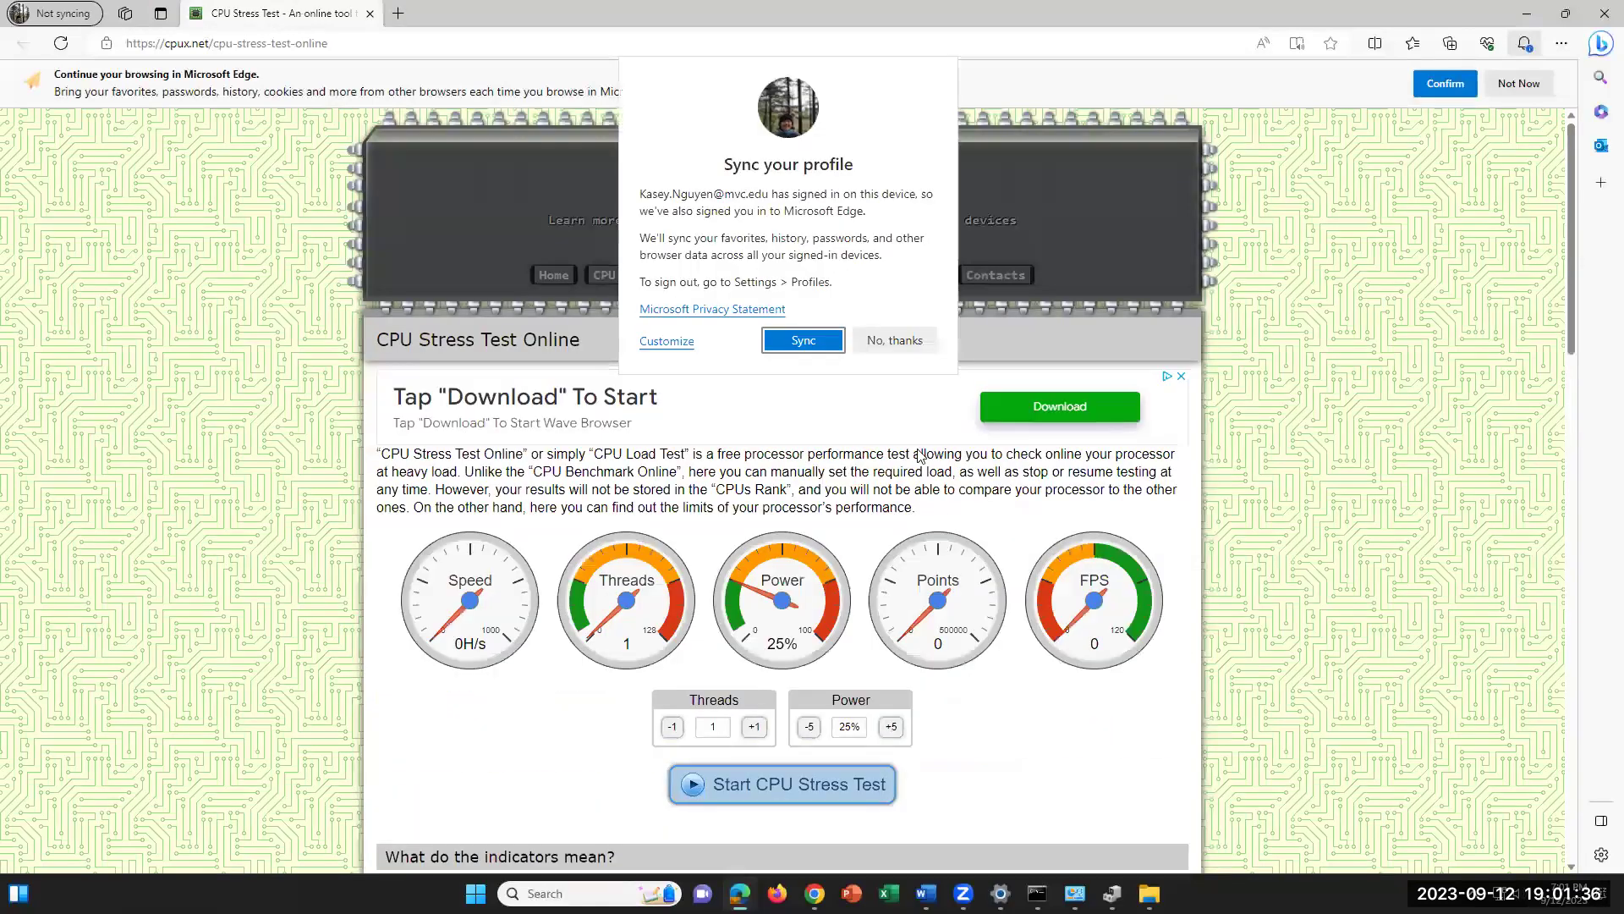
left_click(913, 345)
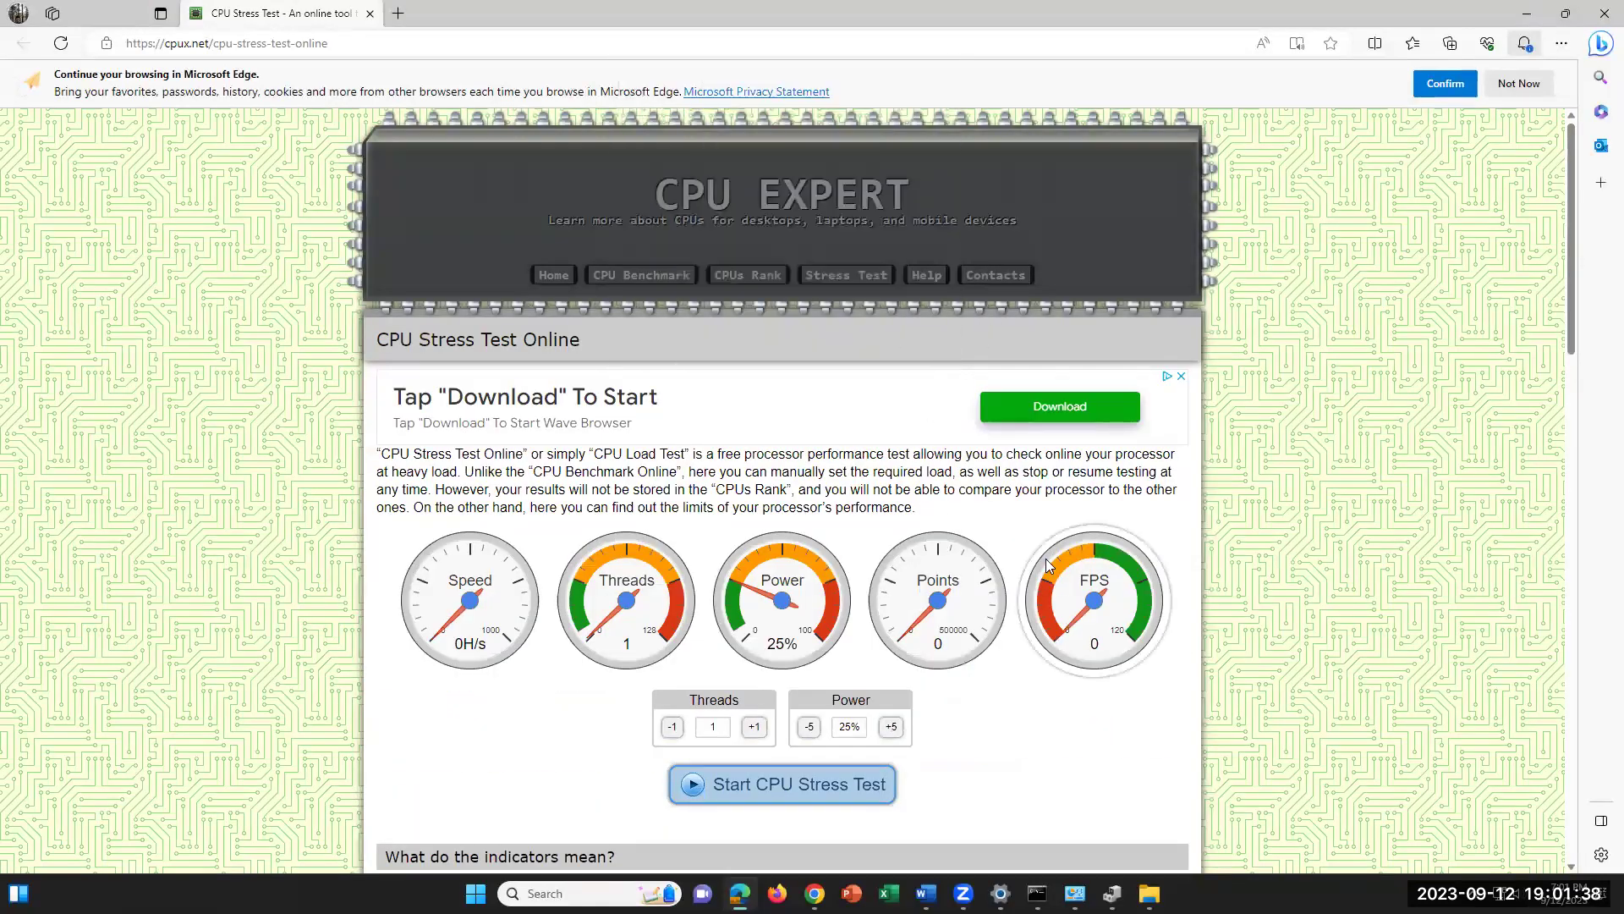
scroll(1046, 560, "down", 4)
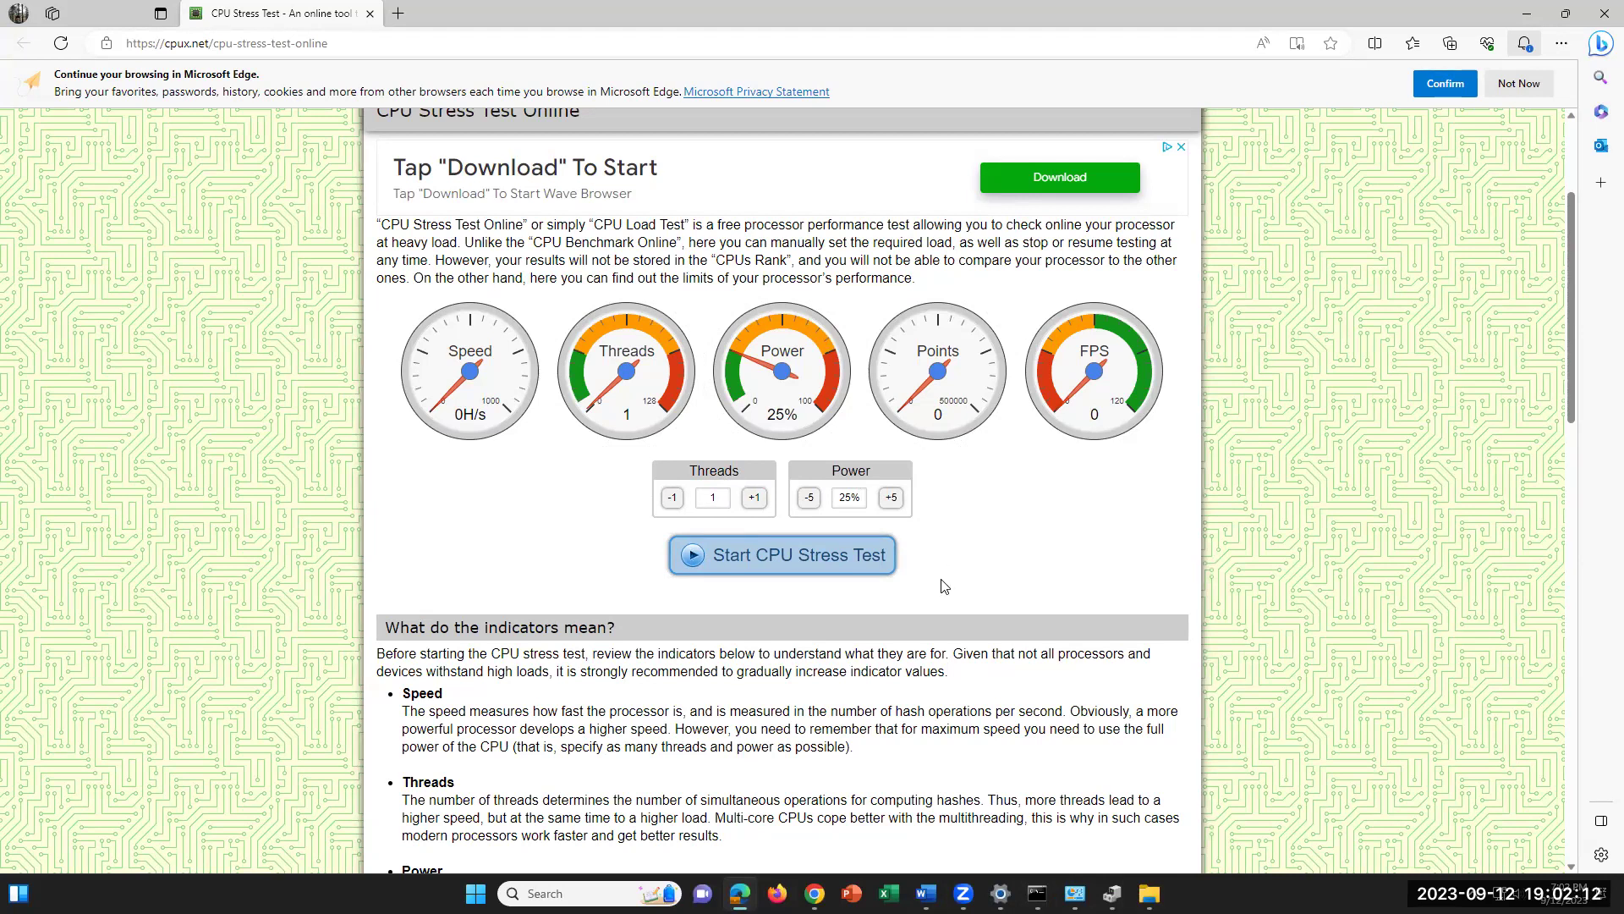
- Switch back to the Word lab document and check the thread count and power percentage required in items 23 and 24
mouse_move(1038, 893)
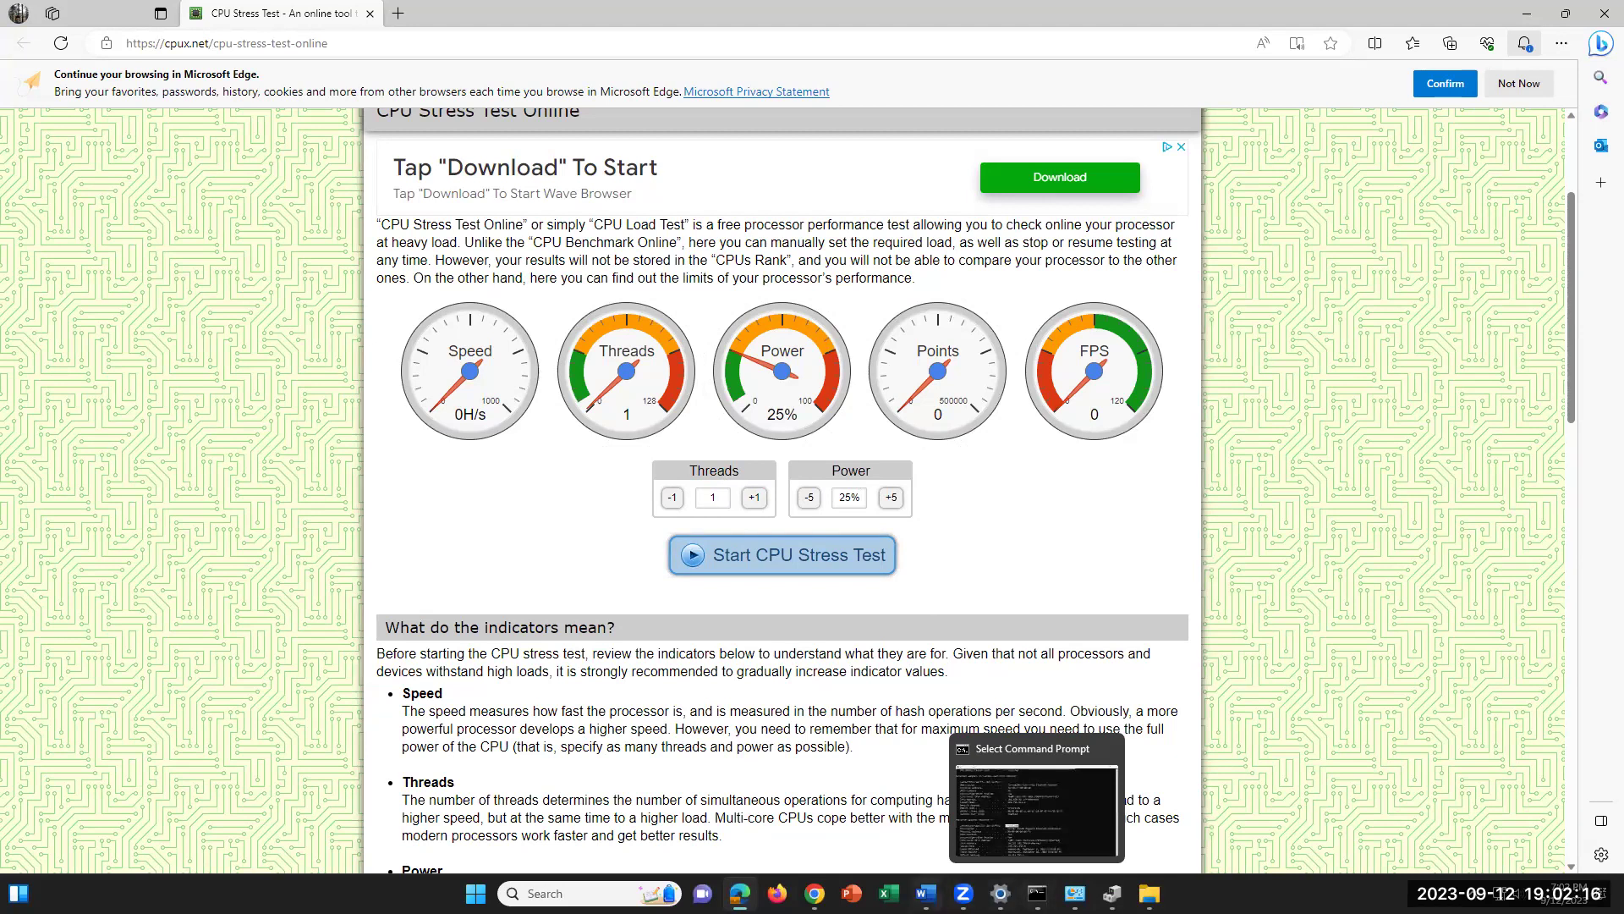
left_click(926, 893)
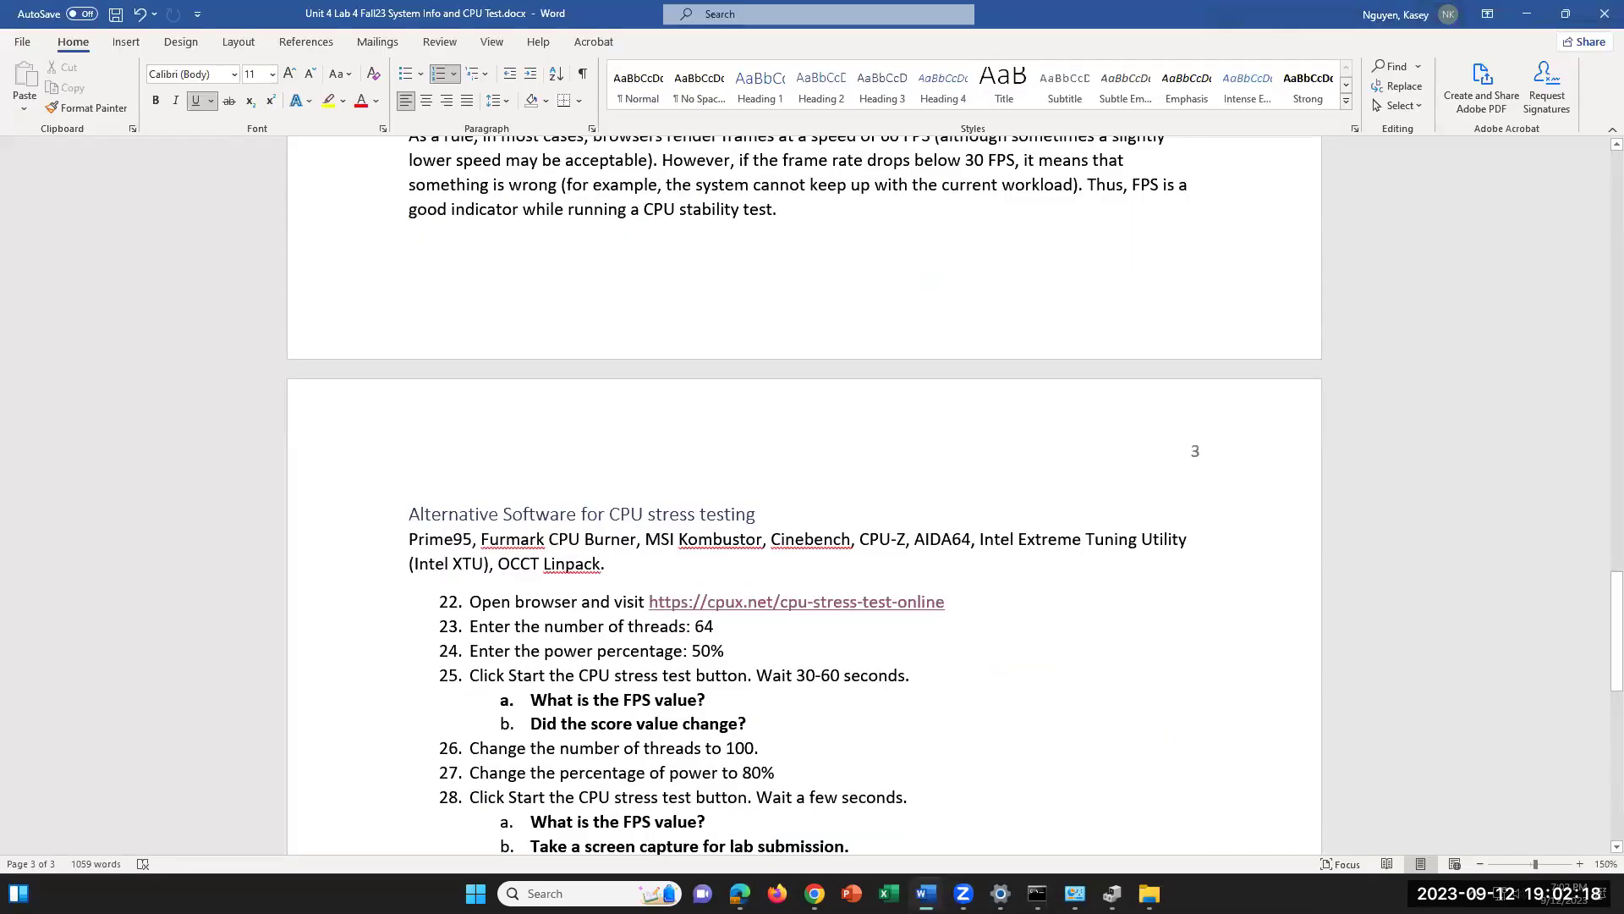
left_click_drag(721, 627, 693, 627)
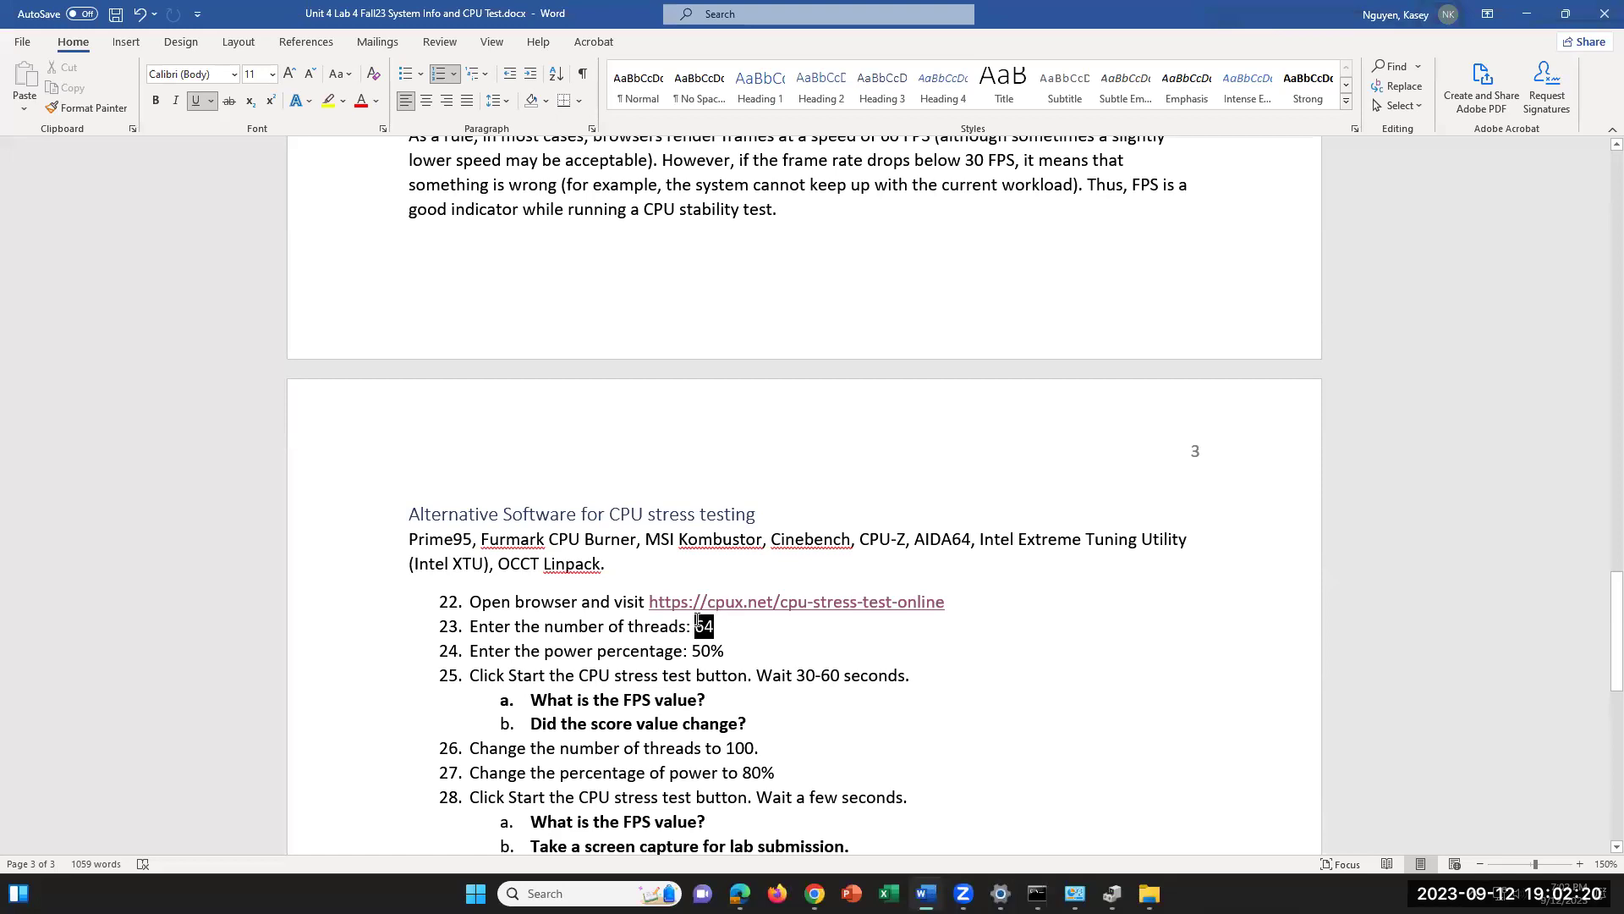
left_click(738, 645)
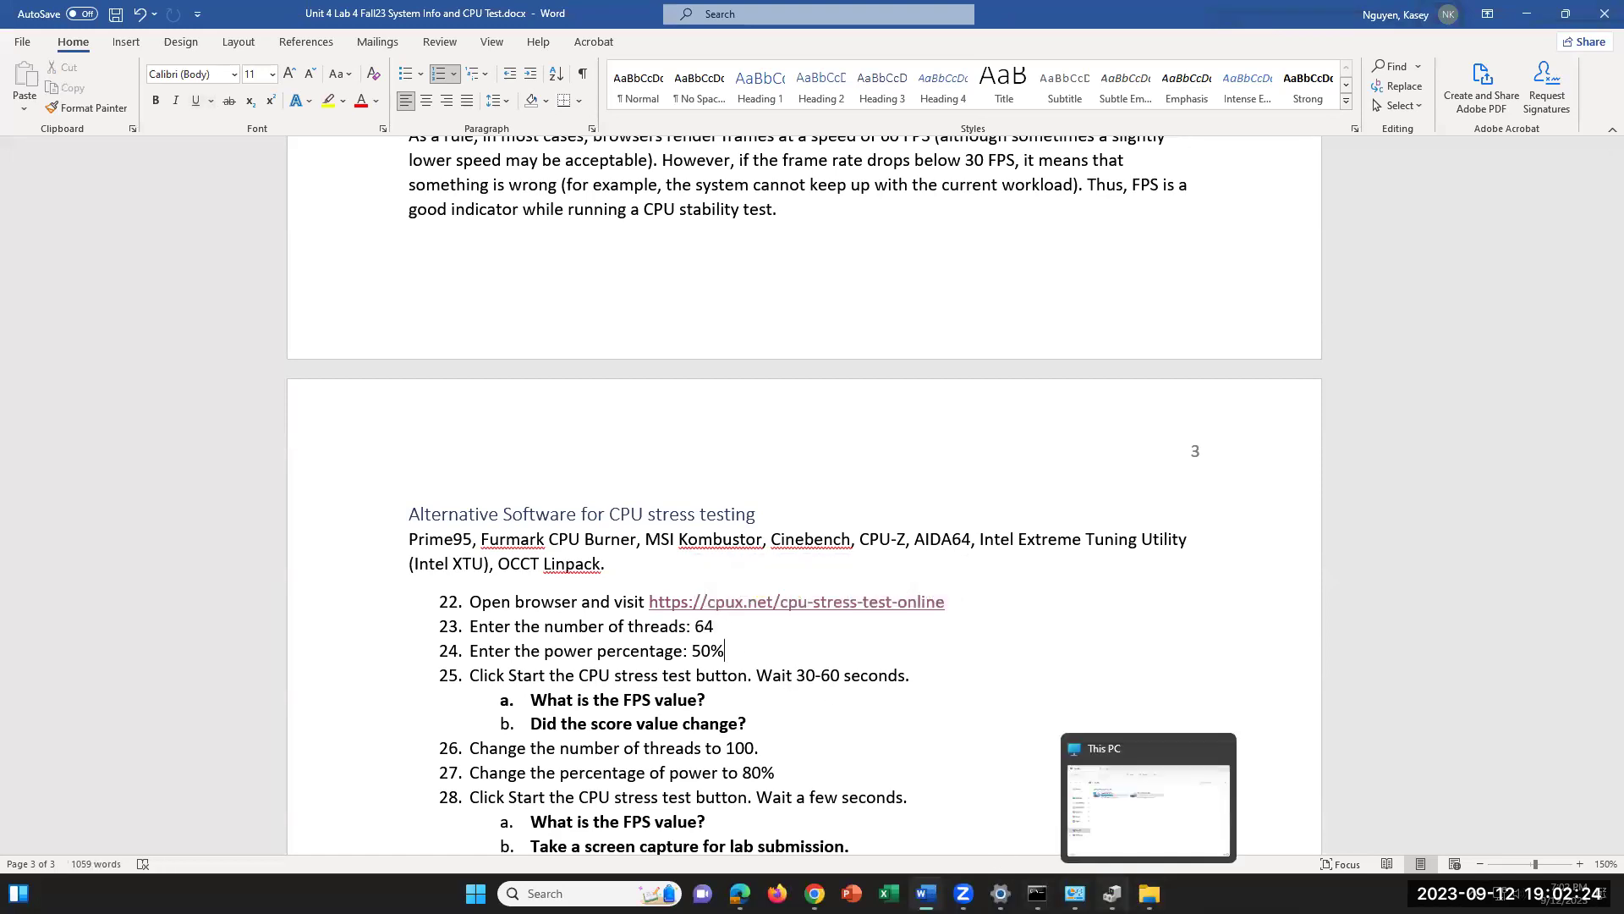
- Switch to the CPU stress test page in Edge and set the number of threads to 64
mouse_move(1037, 893)
mouse_move(963, 893)
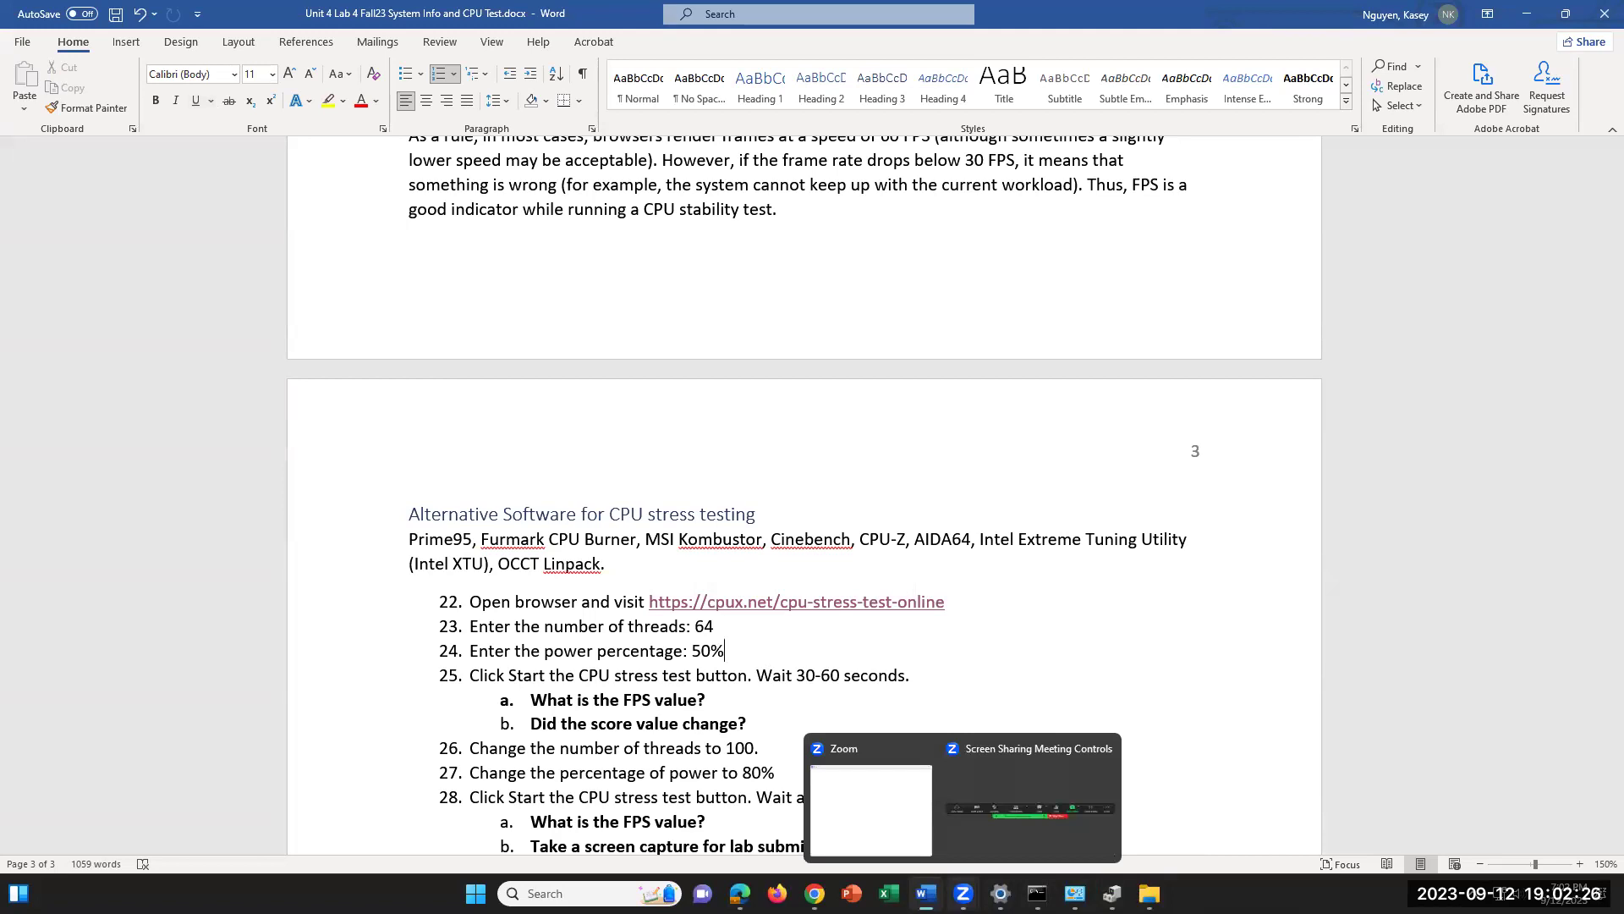
left_click(814, 894)
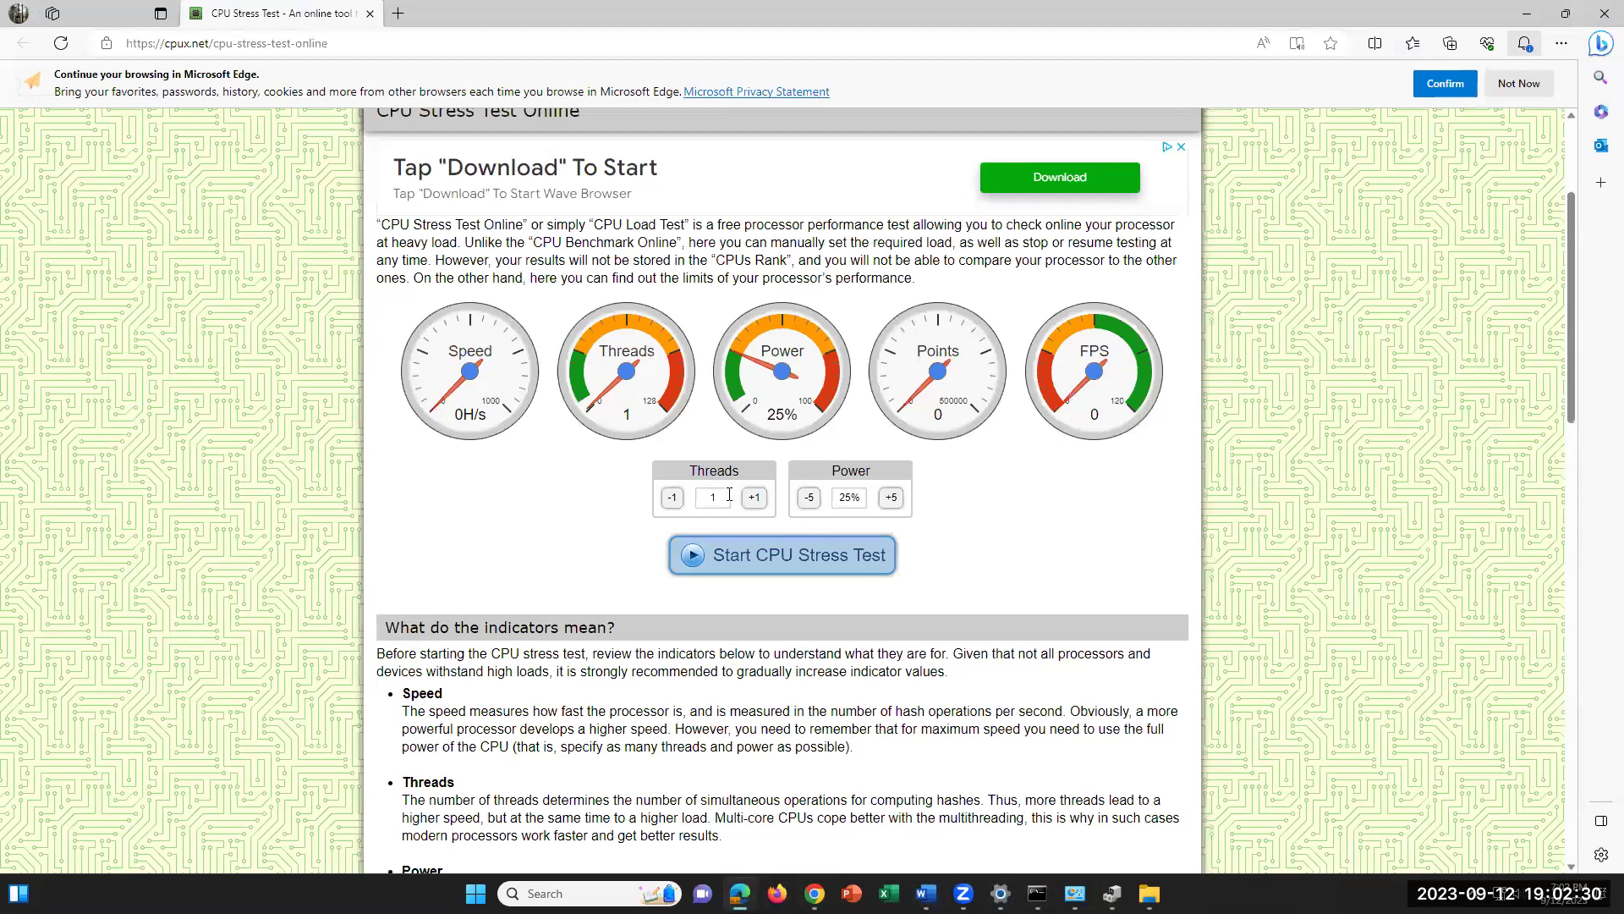
left_click(712, 498)
type("8")
type("4")
- Set the power to 50% and start the CPU stress test
left_click(854, 497)
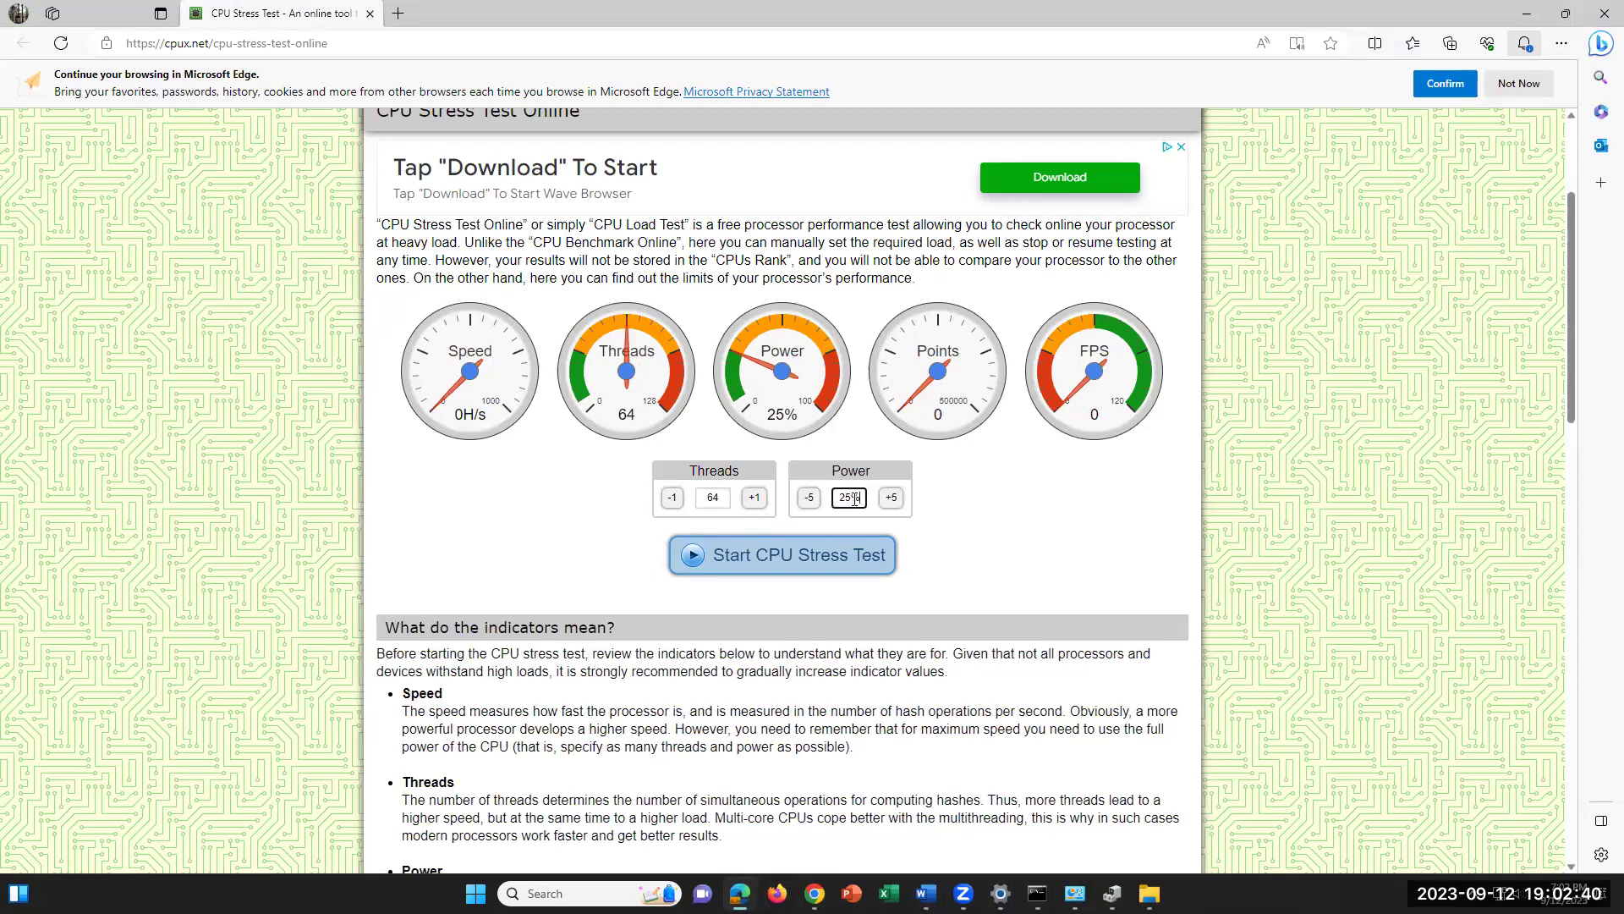
left_click_drag(861, 498, 830, 496)
type("50%")
left_click(823, 556)
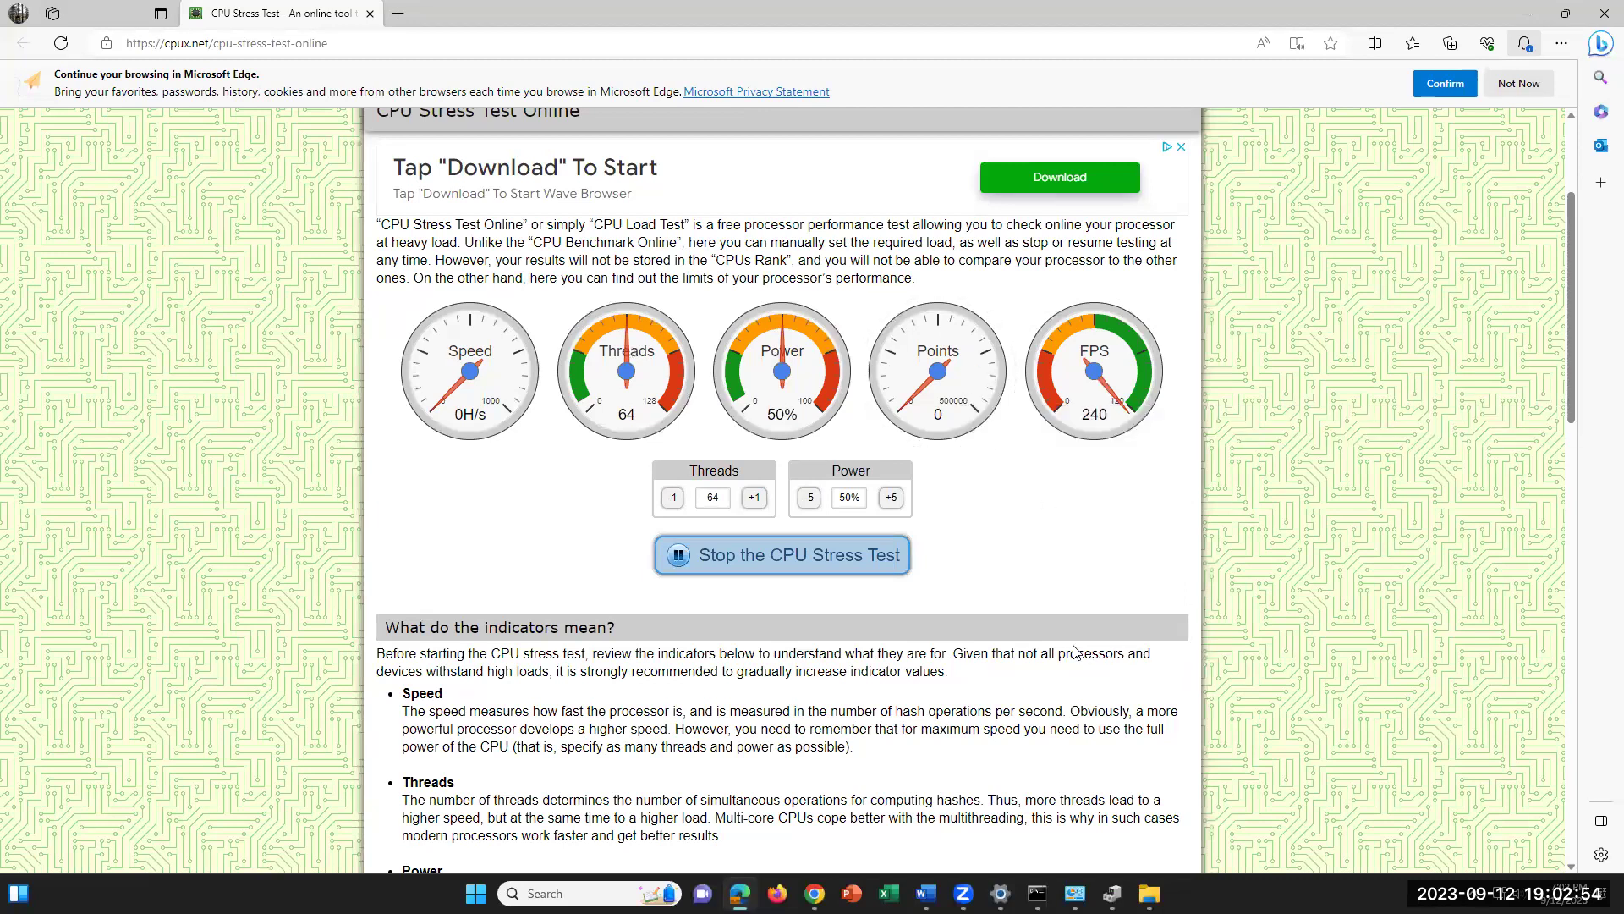
- Skim the page's explanations of indicators, stability testing and system requirements, highlighting "at maximum load?" in the maximum load heading
scroll(977, 629, "down", 10)
scroll(979, 637, "up", 3)
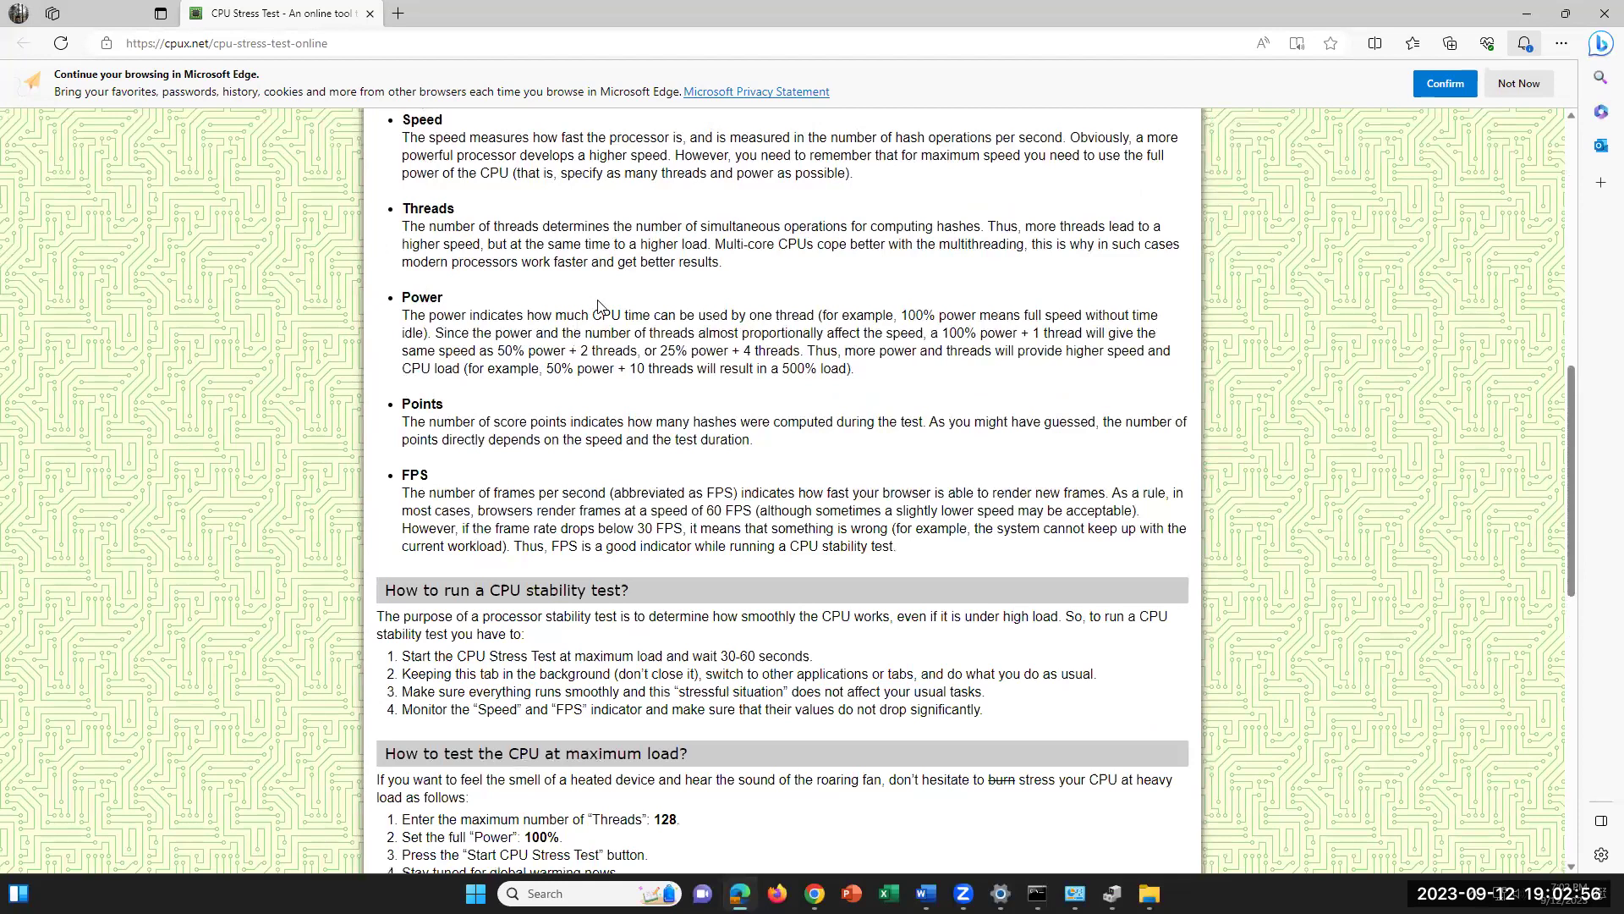
scroll(810, 602, "down", 3)
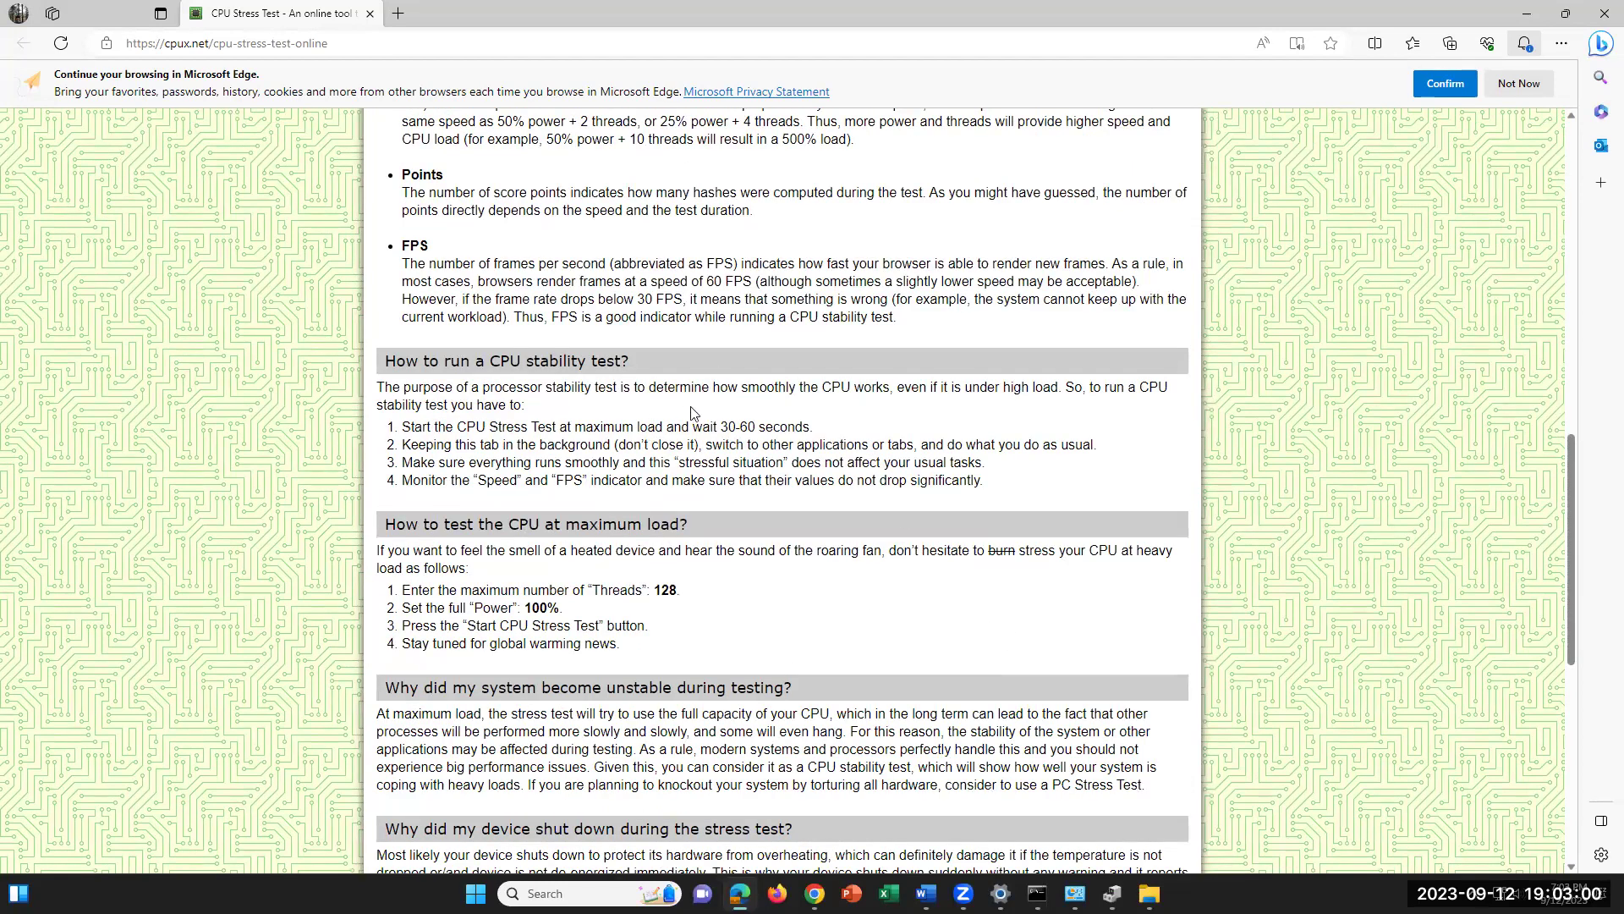
left_click_drag(689, 526, 541, 526)
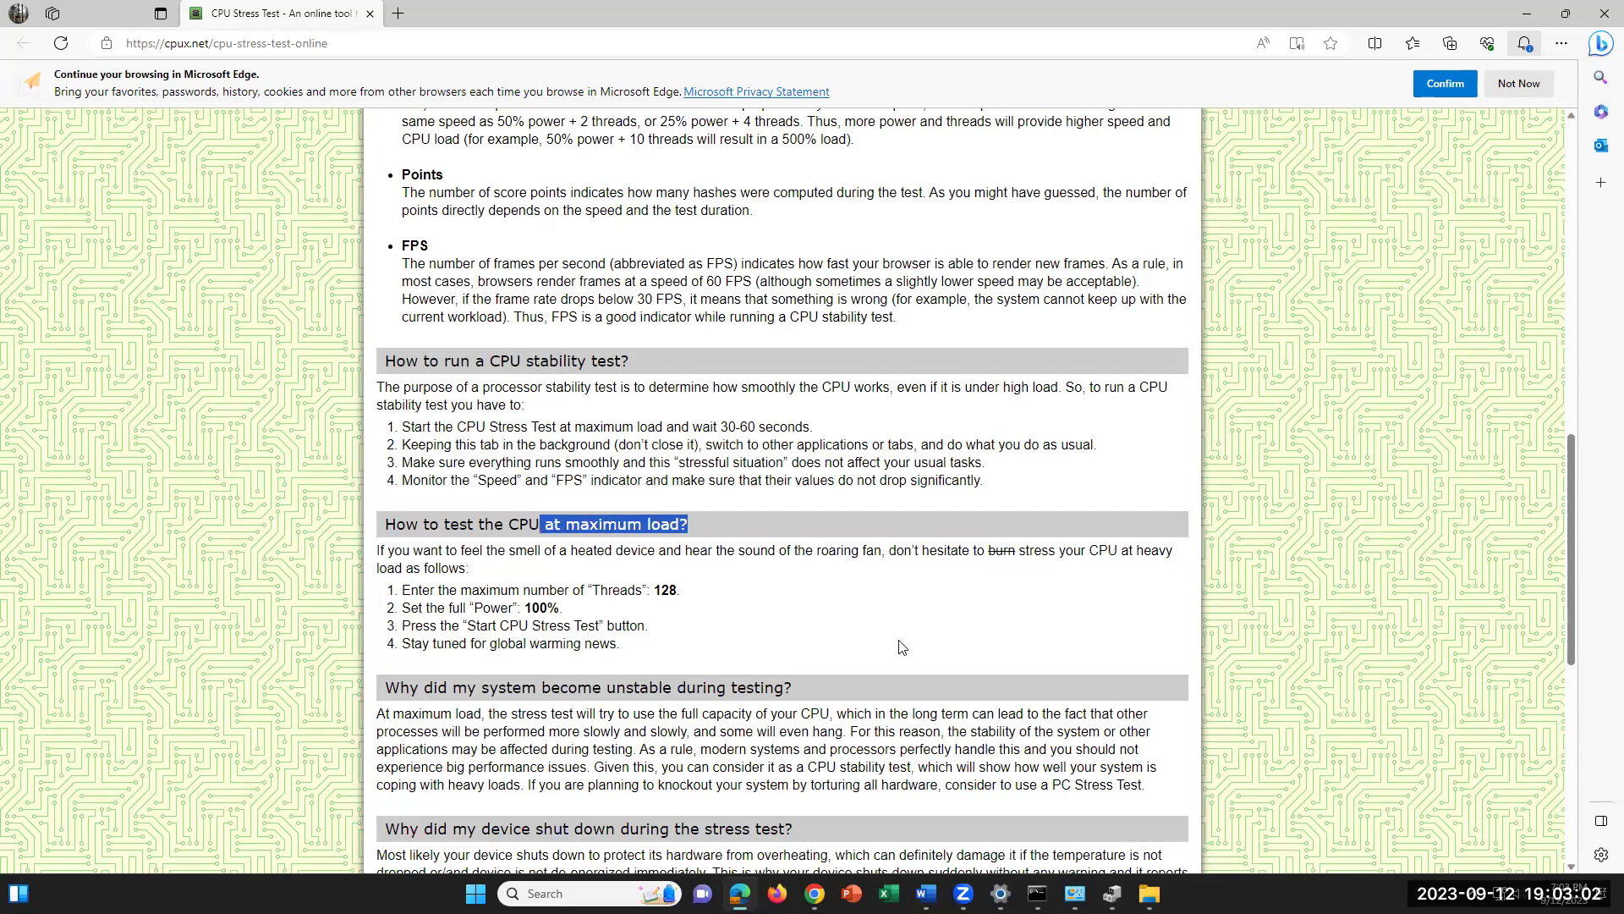
scroll(890, 627, "down", 7)
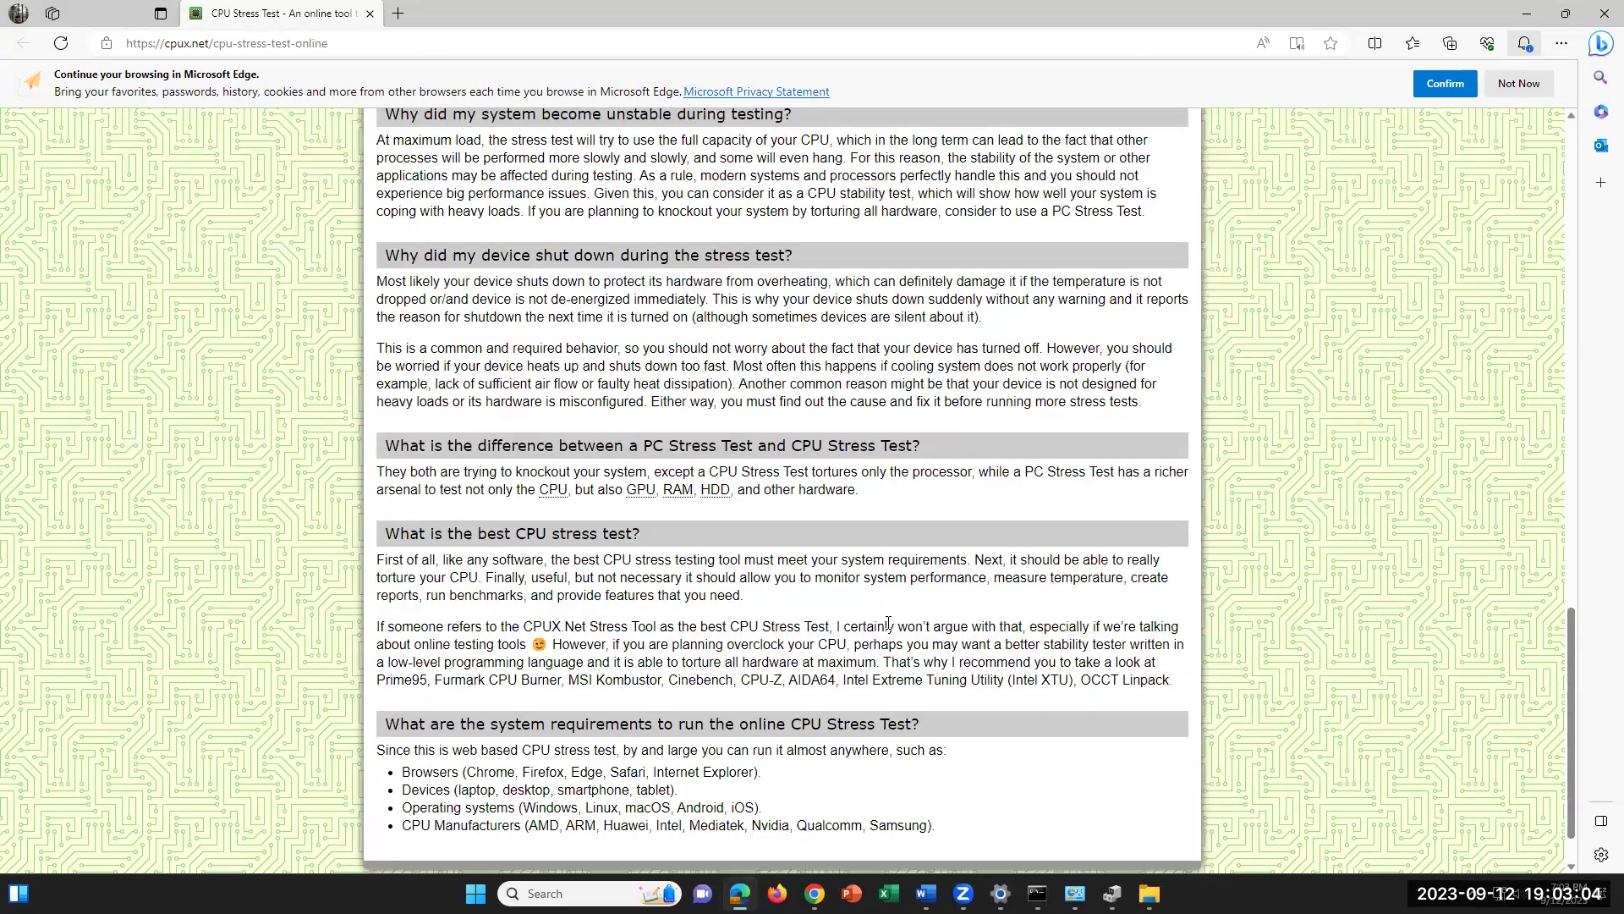
scroll(888, 624, "up", 19)
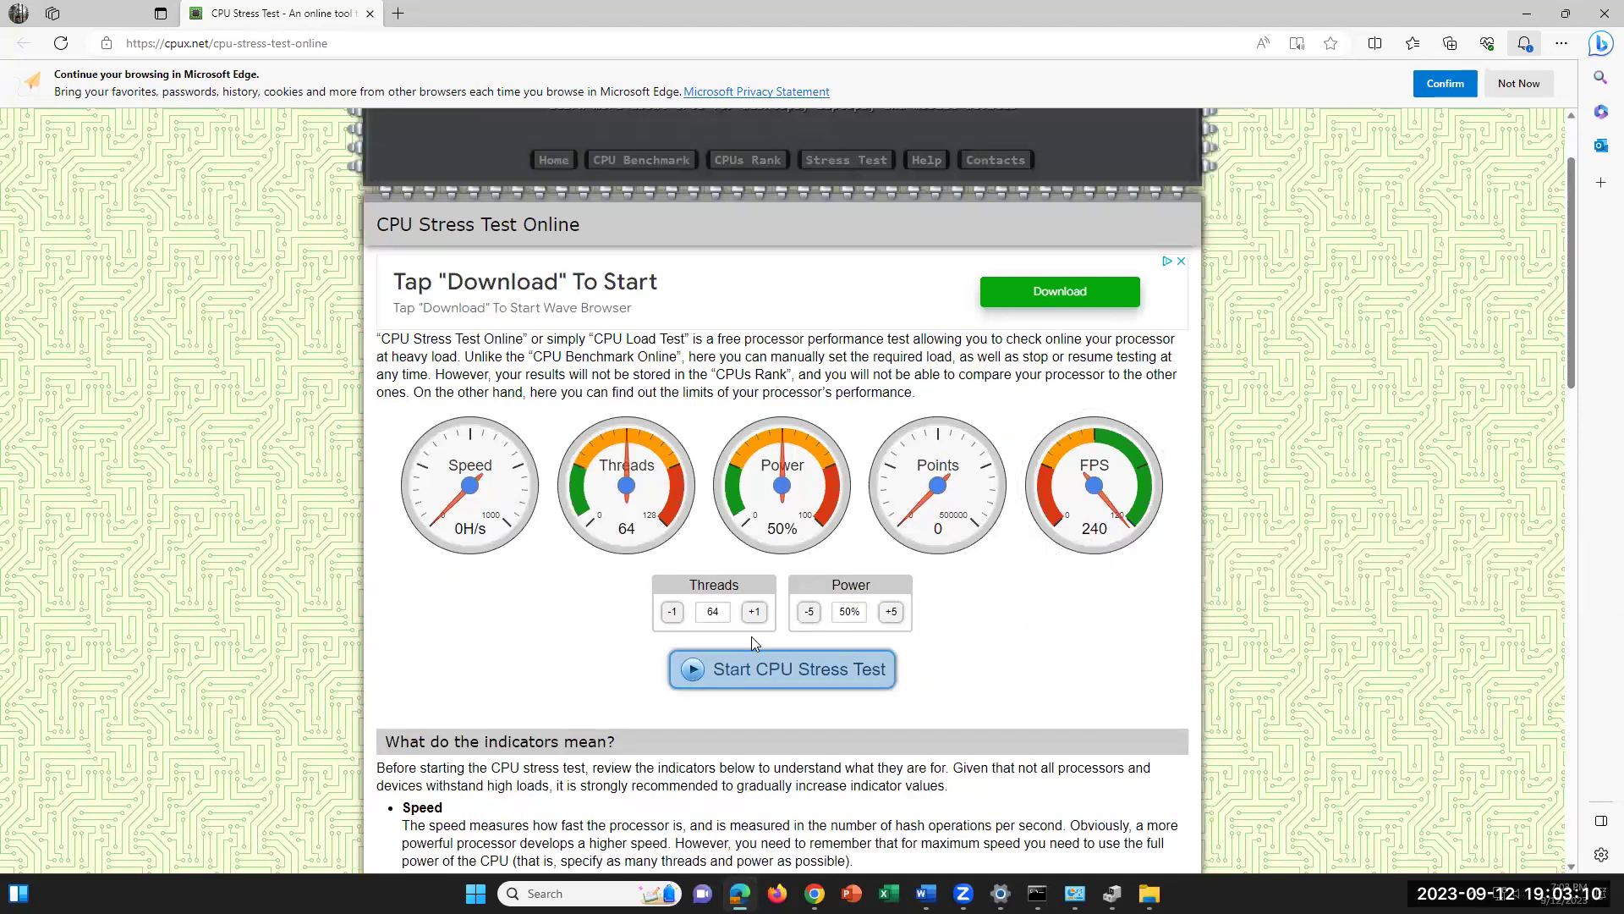
- Go over the power setting and examine the Points and FPS gauges of the stress test
left_click(841, 610)
mouse_move(1103, 538)
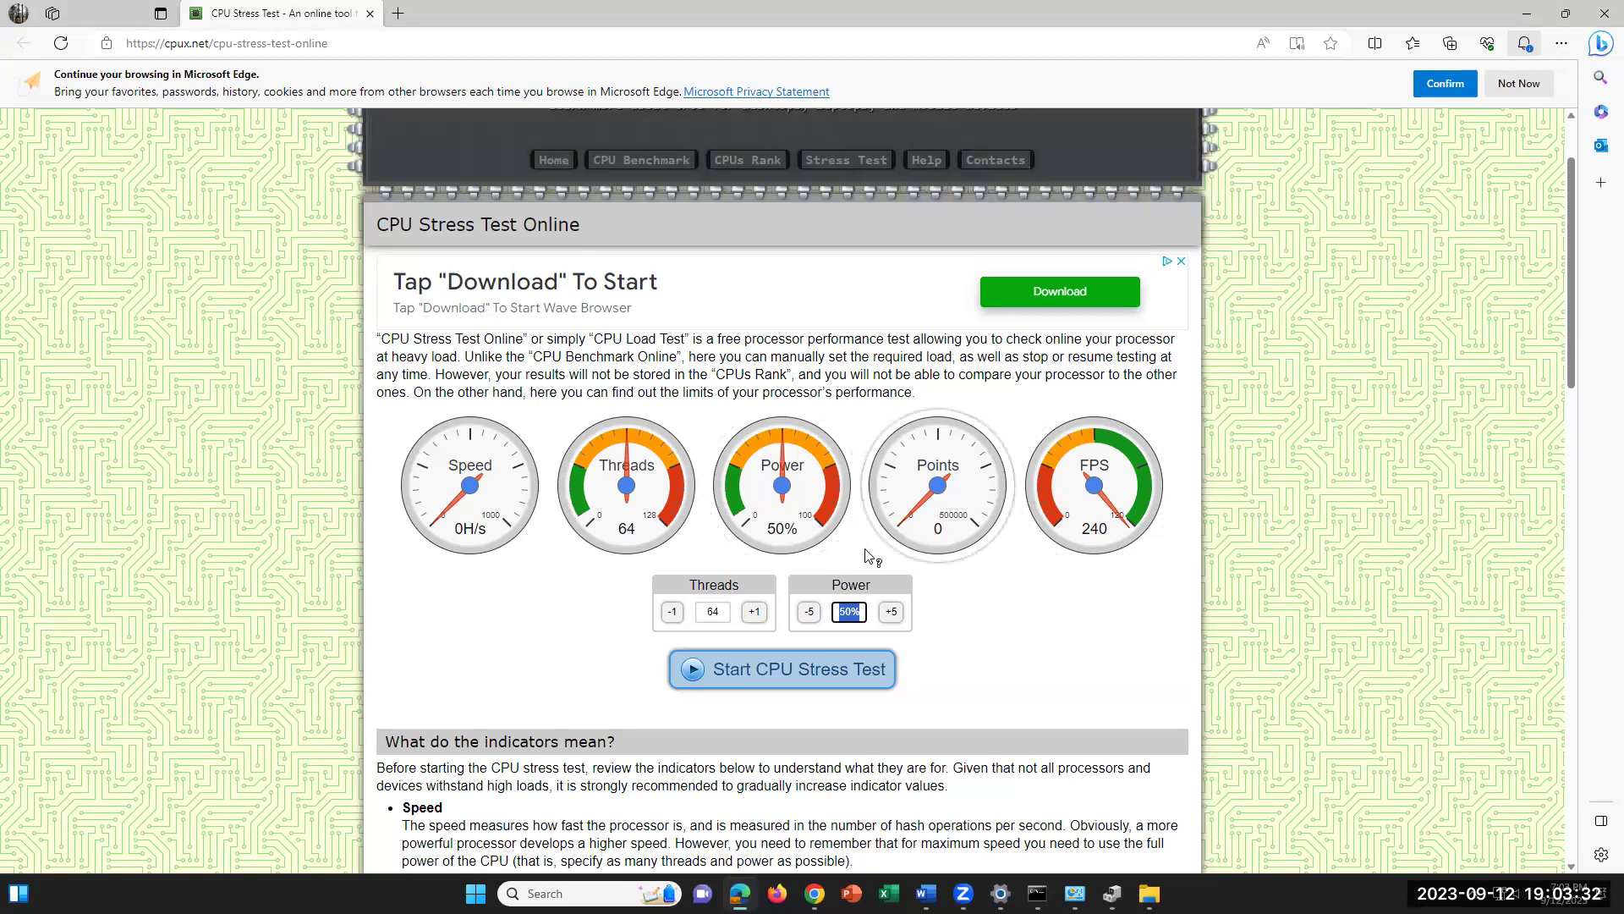
mouse_move(867, 556)
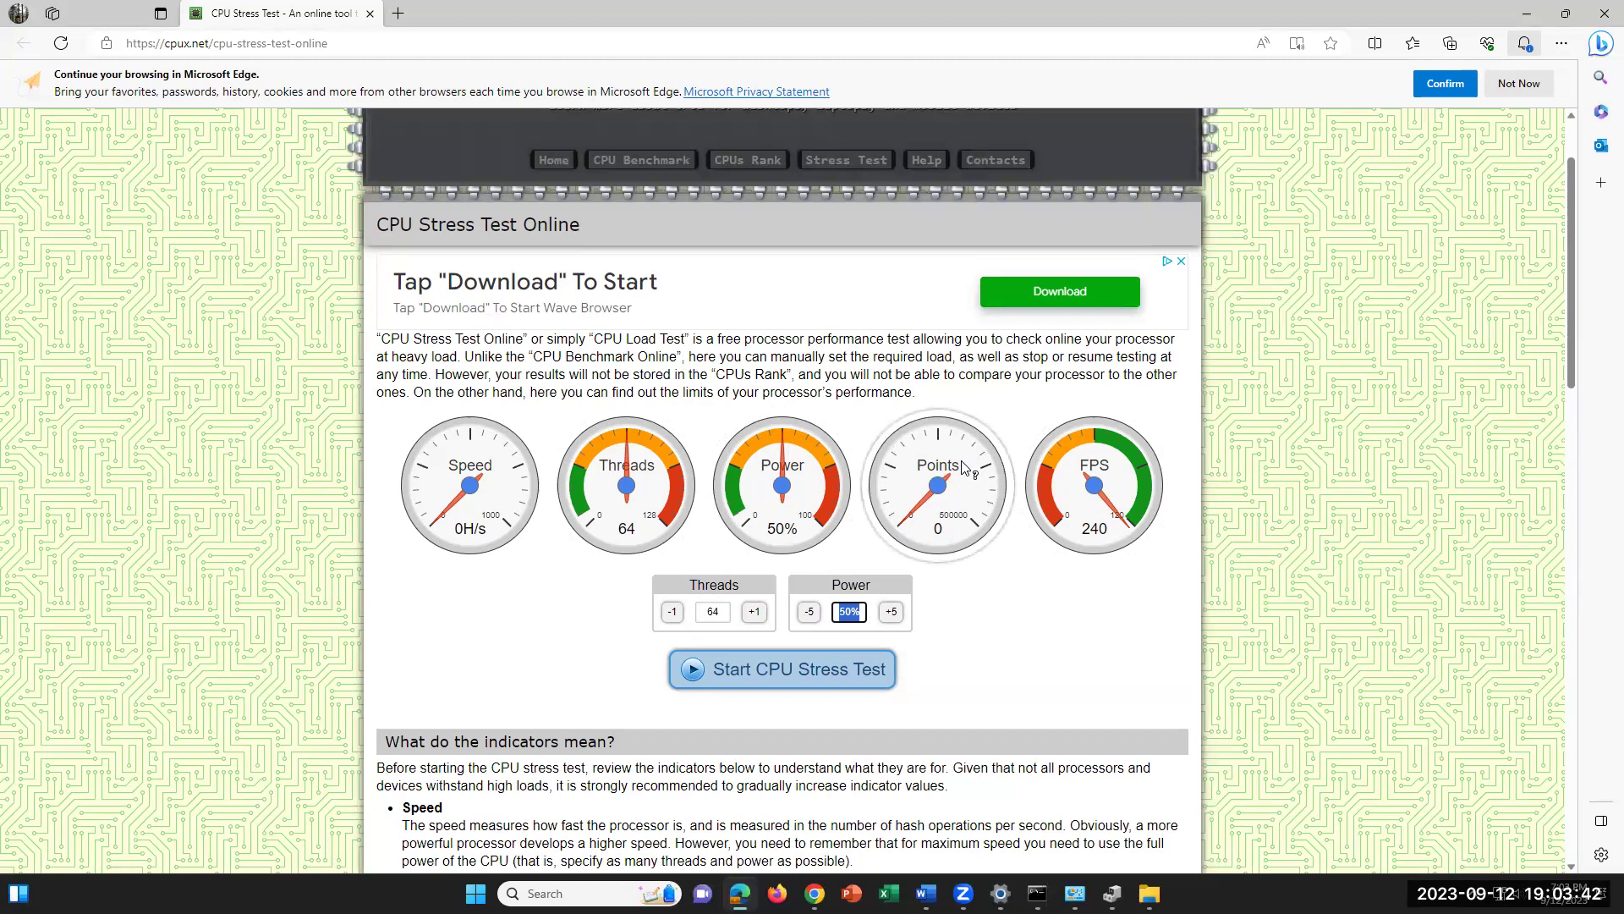
left_click(1007, 592)
- Switch to the Word lab document and check the FPS and score questions under item 25
mouse_move(1038, 893)
left_click(927, 893)
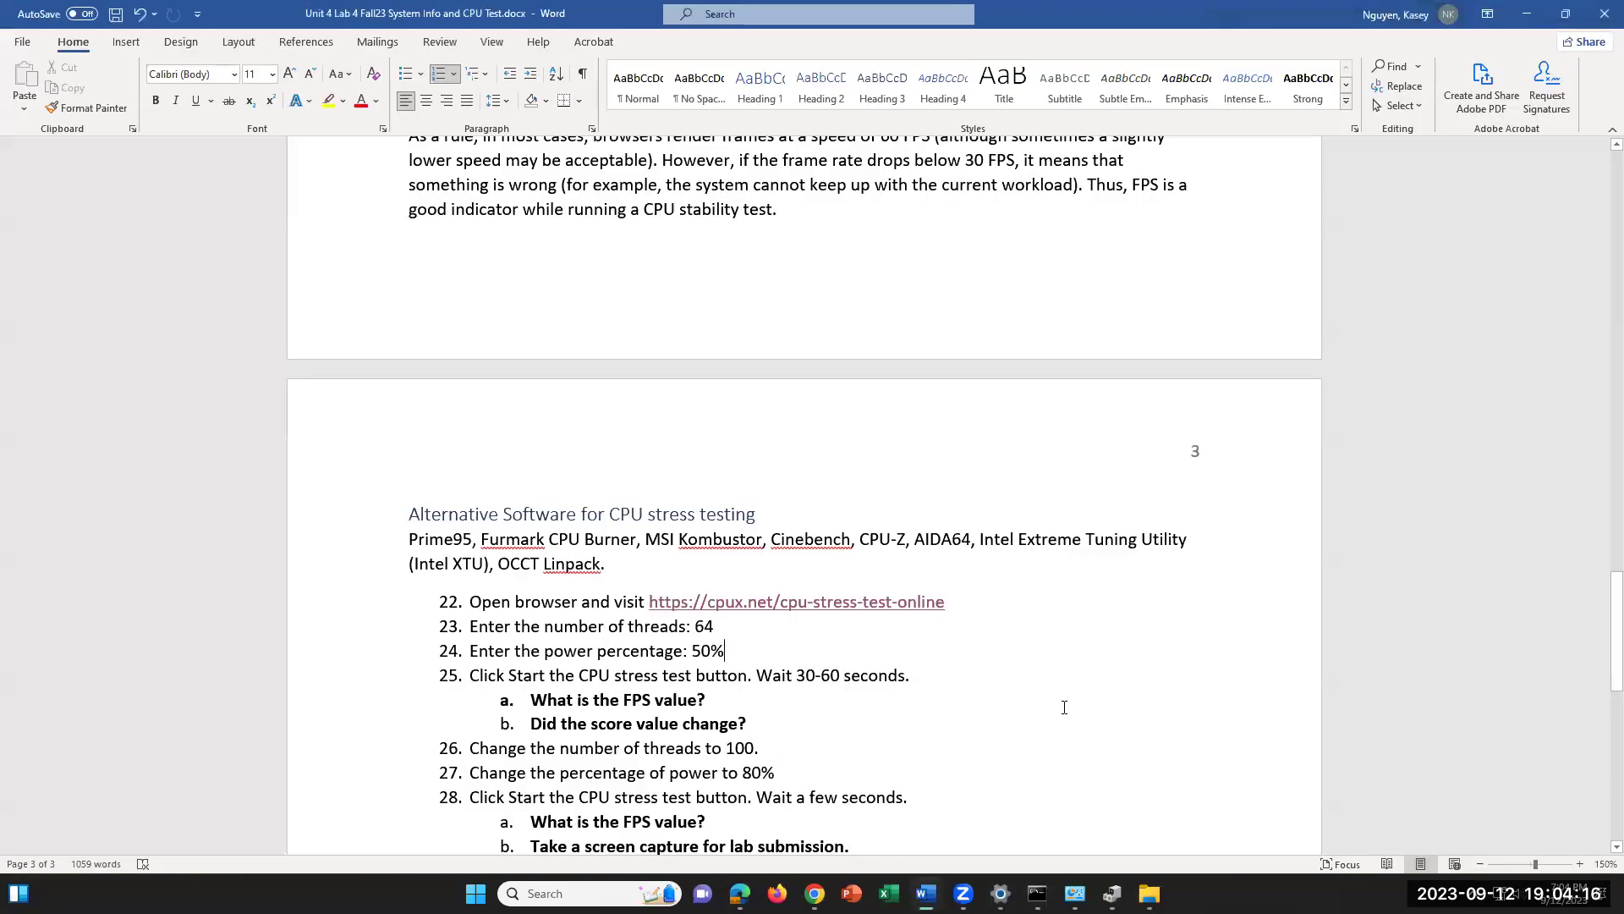
left_click(721, 700)
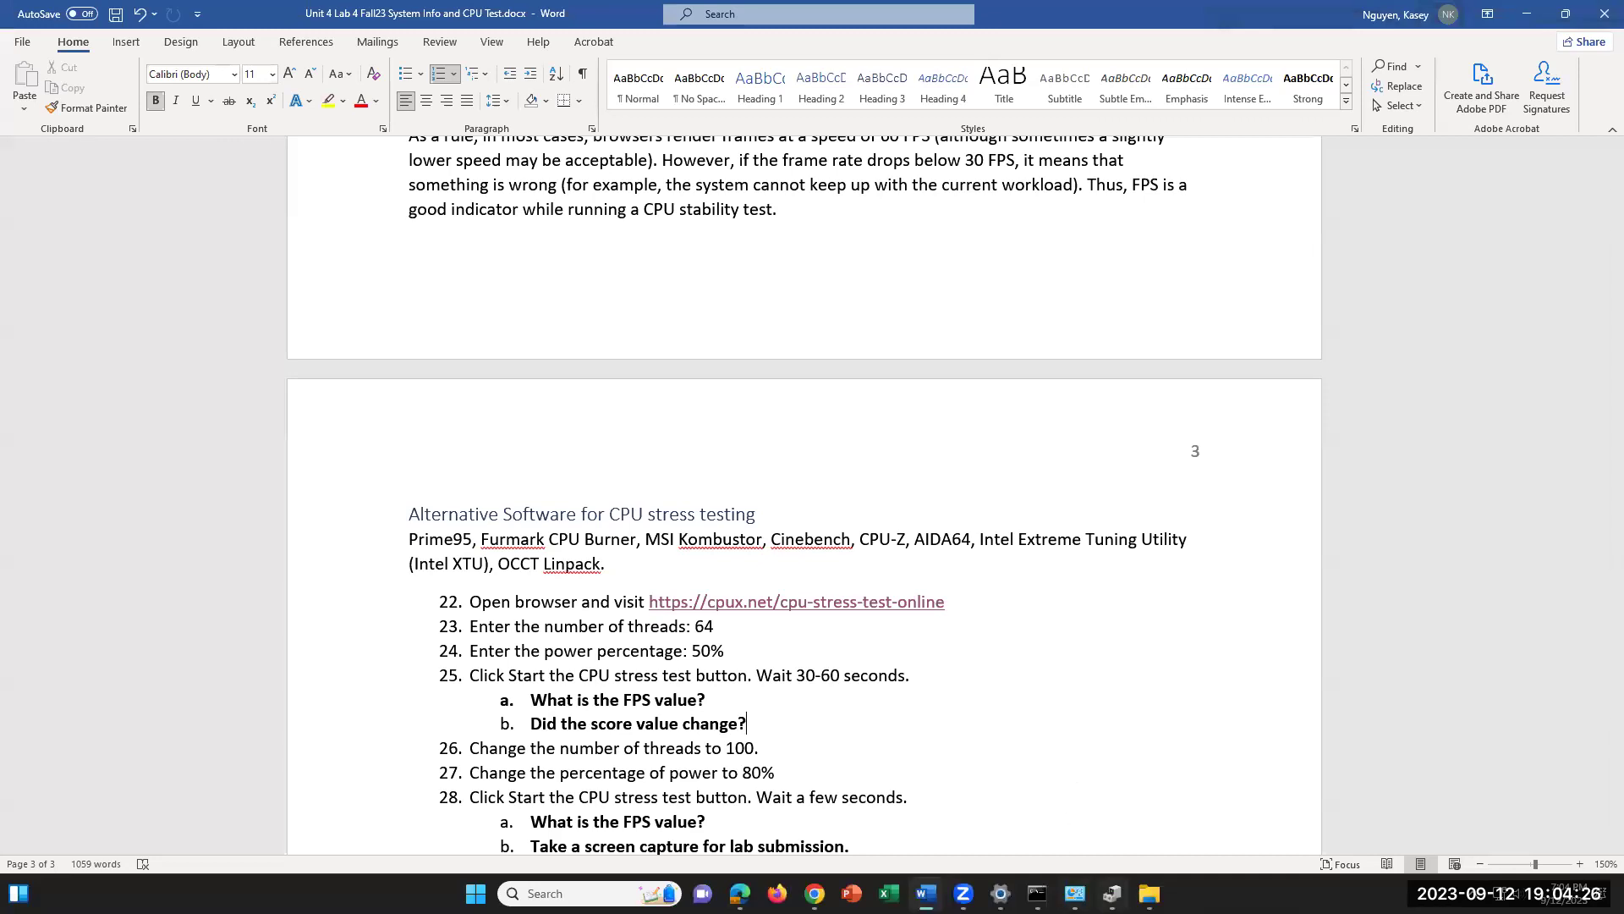
- Return to the stress test page in Edge, set the threads to 100 and dismiss the memory warning
left_click(814, 893)
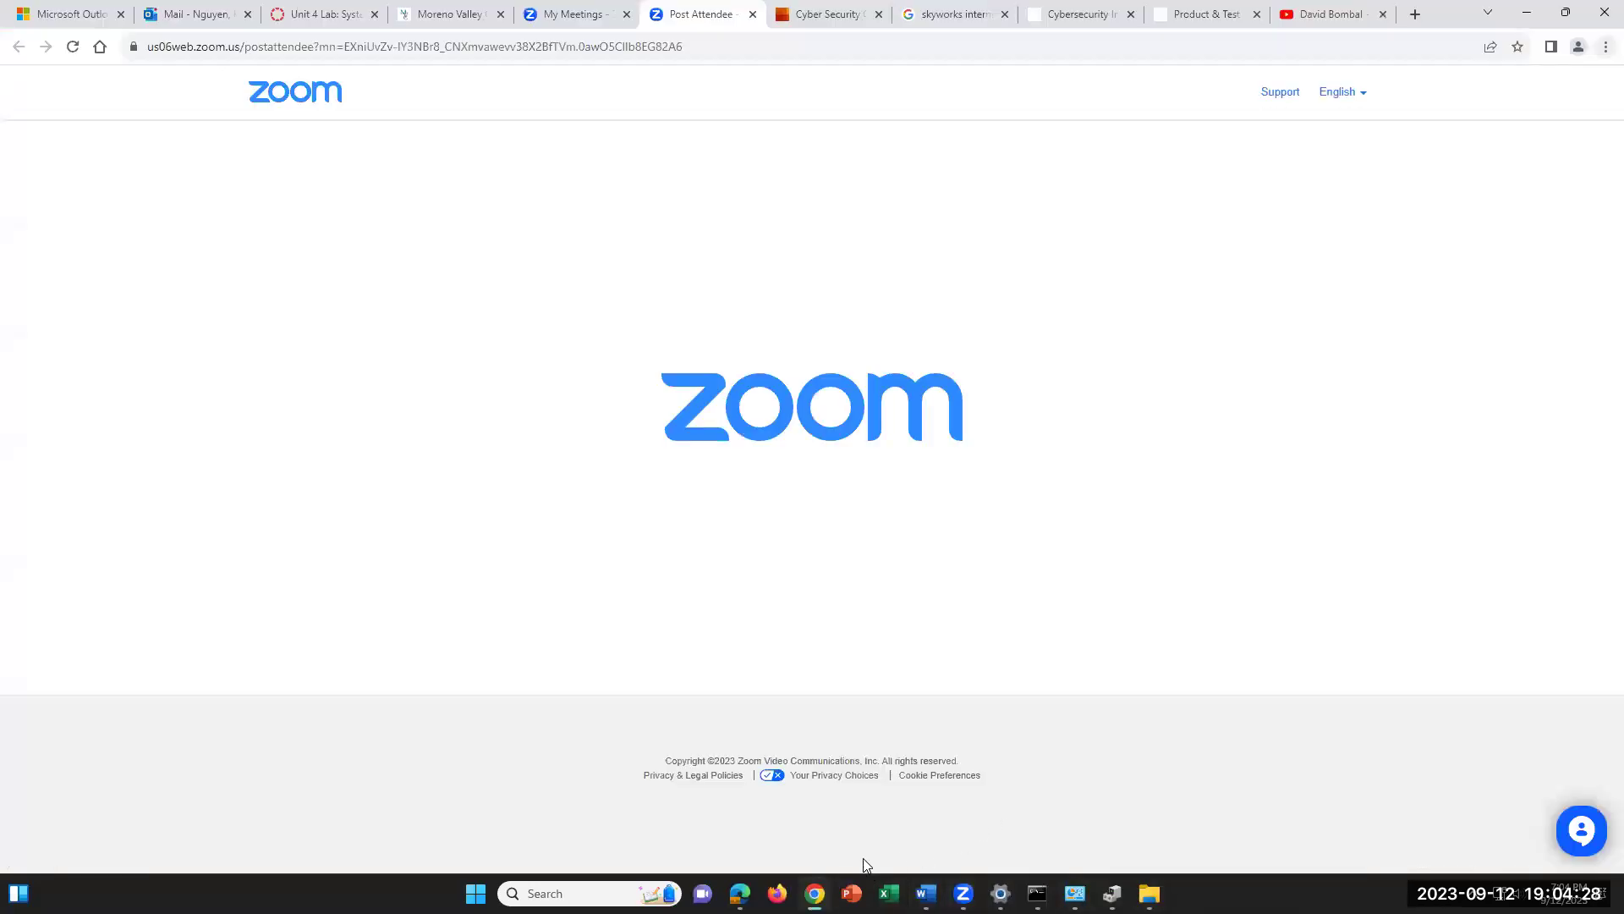
key("alt+Tab")
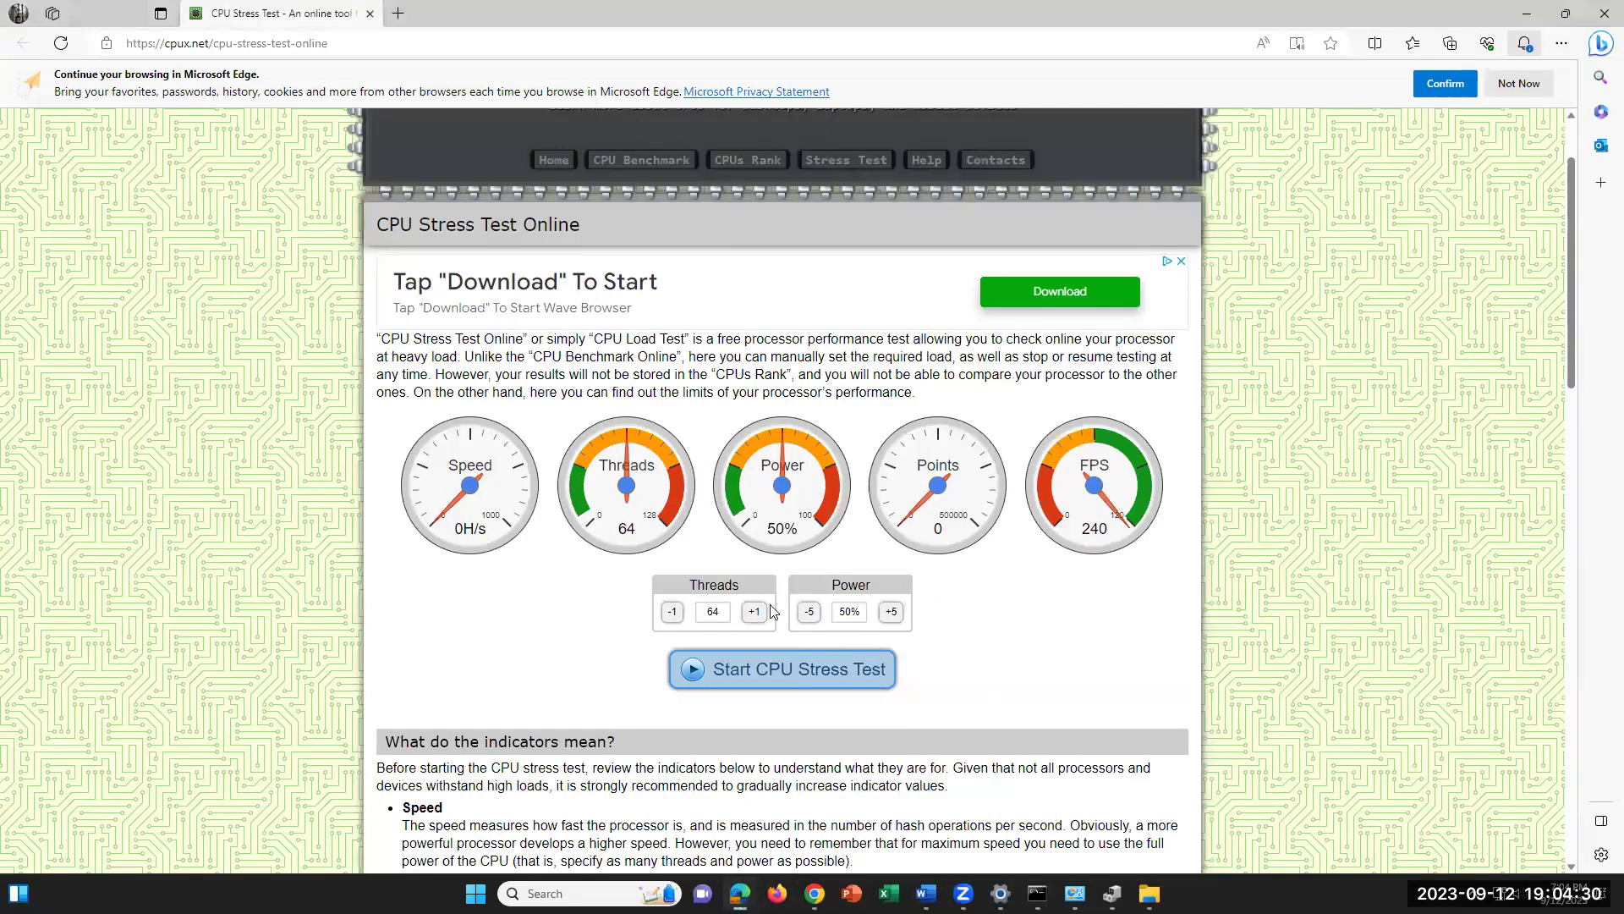
double_click(718, 610)
type("100")
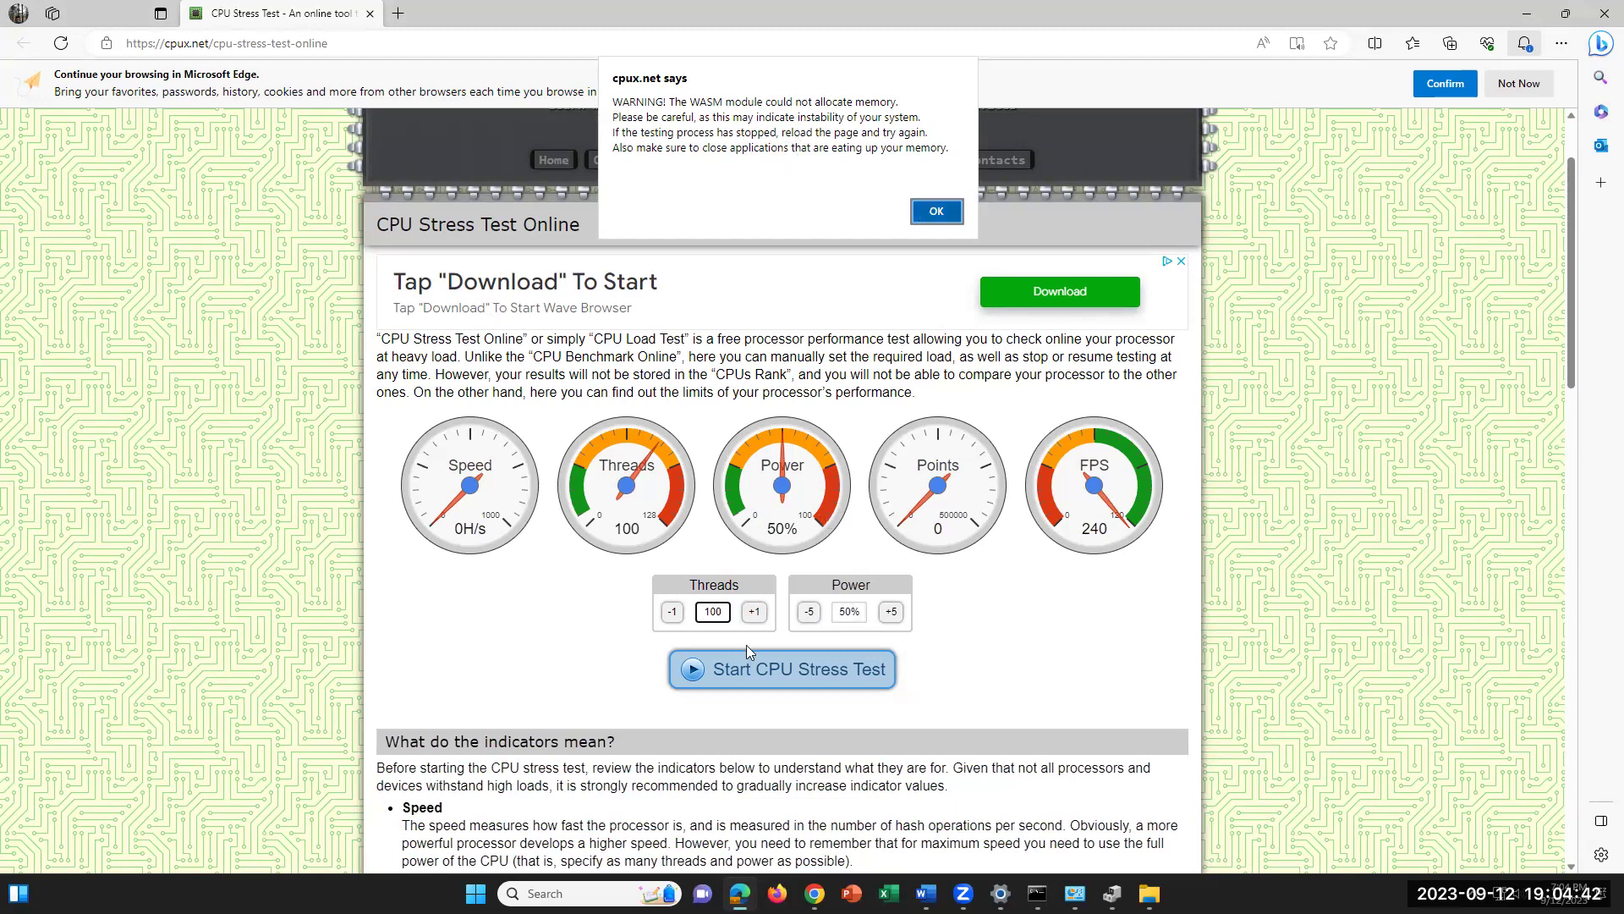
key("Return")
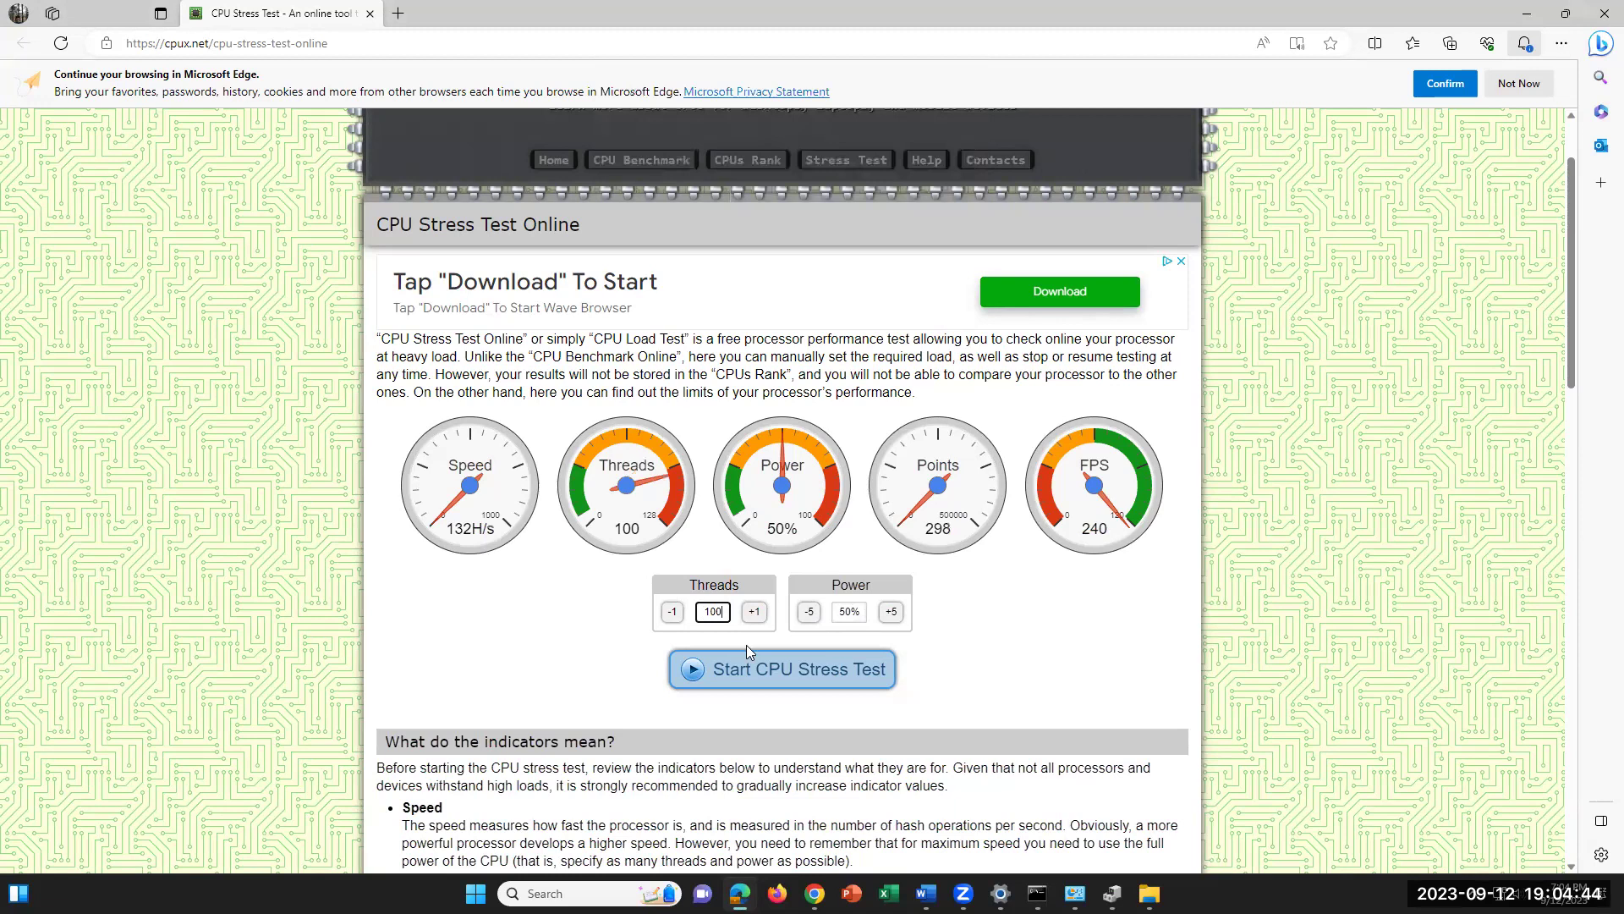
- Set the power to 80% and run the CPU stress test
left_click(838, 666)
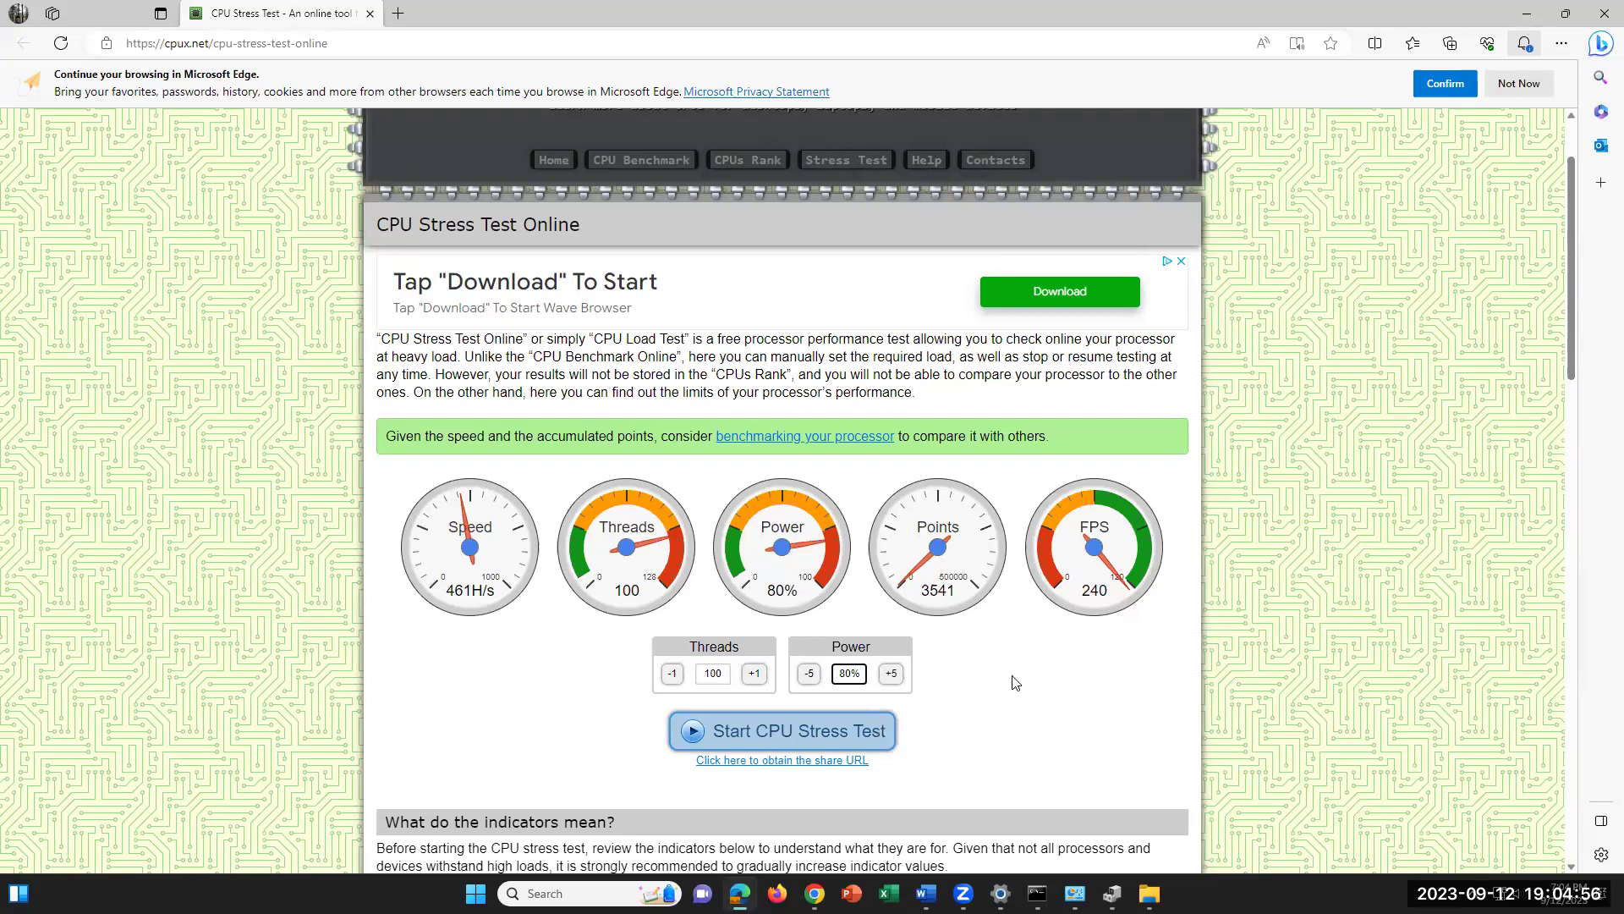
key("Return")
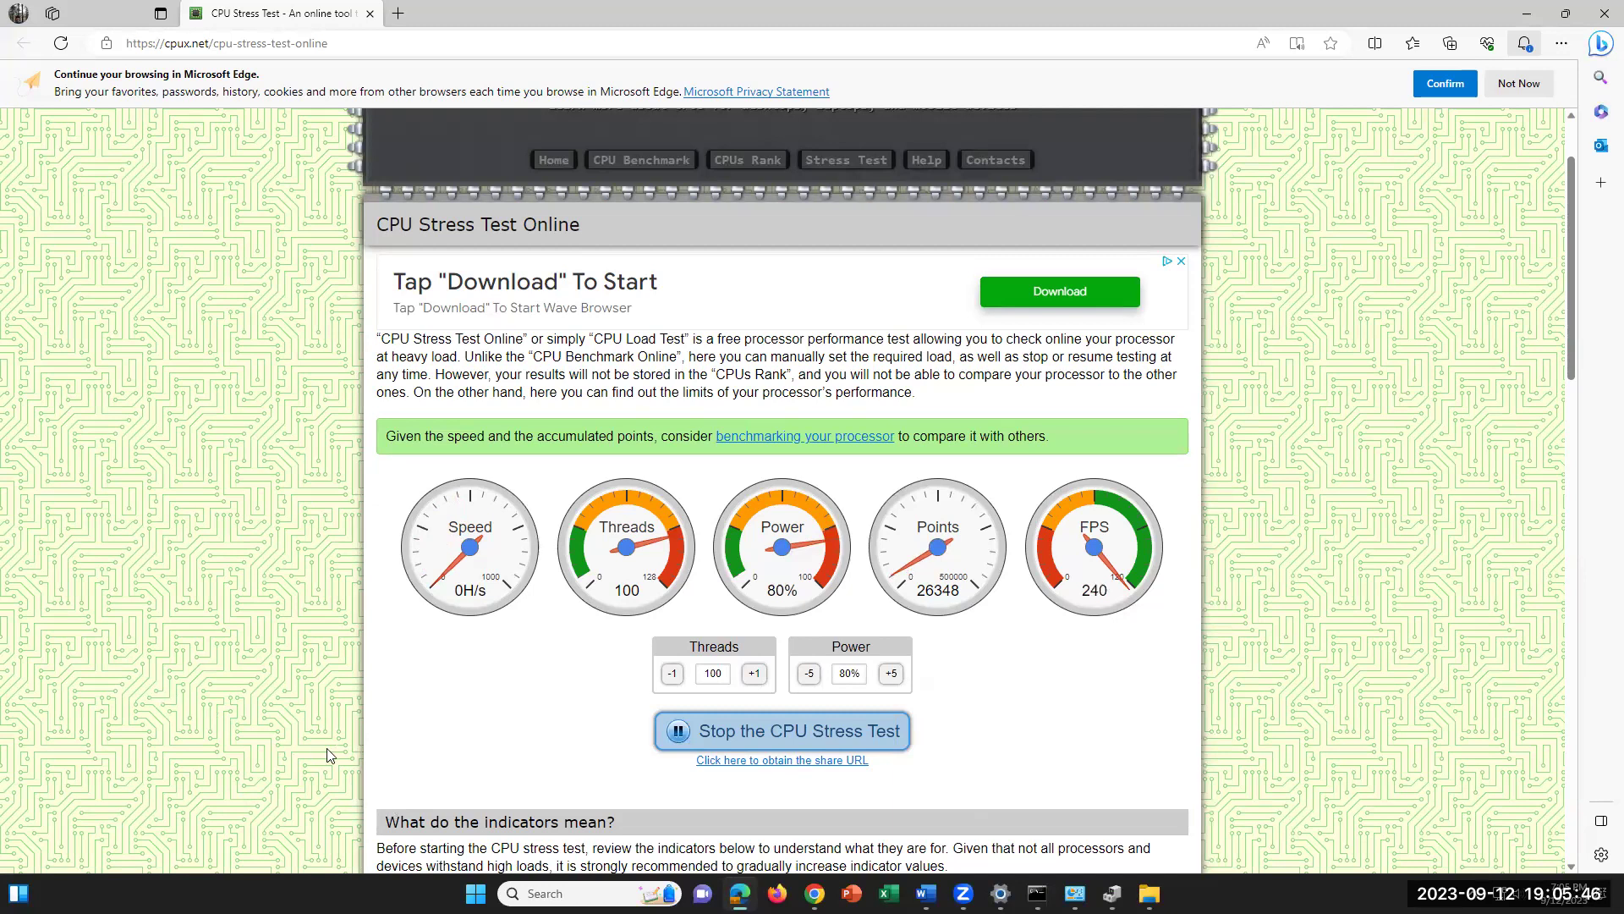
- Go over the thread and power settings and examine the gauges for the higher-load test
left_click(722, 674)
left_click(842, 674)
left_click(951, 760)
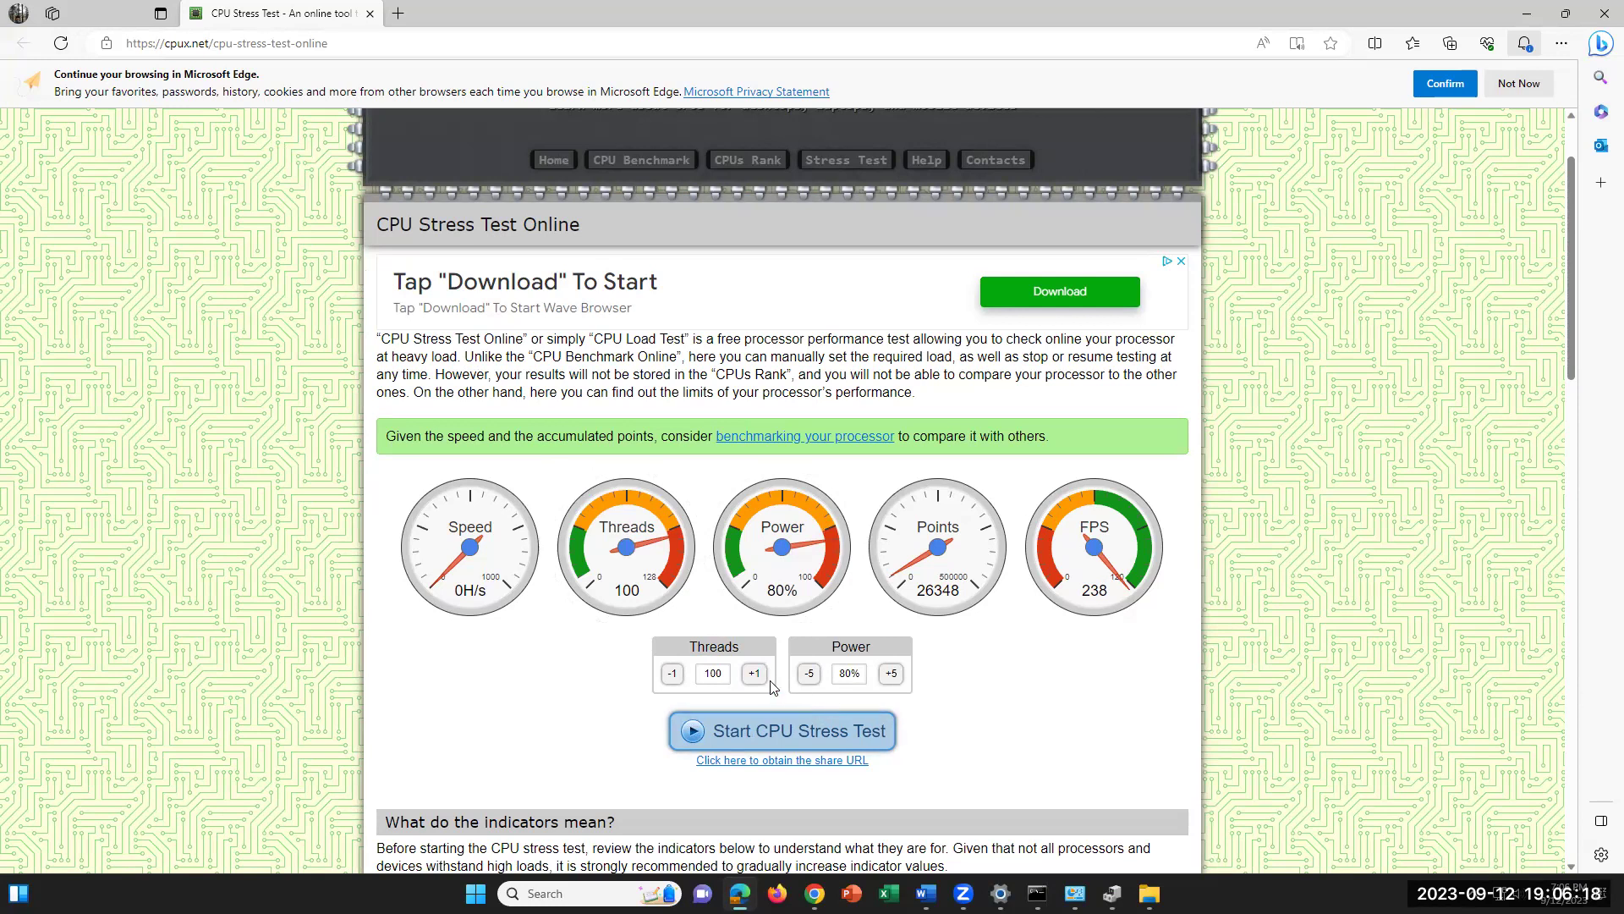
mouse_move(768, 605)
scroll(988, 737, "down", 1)
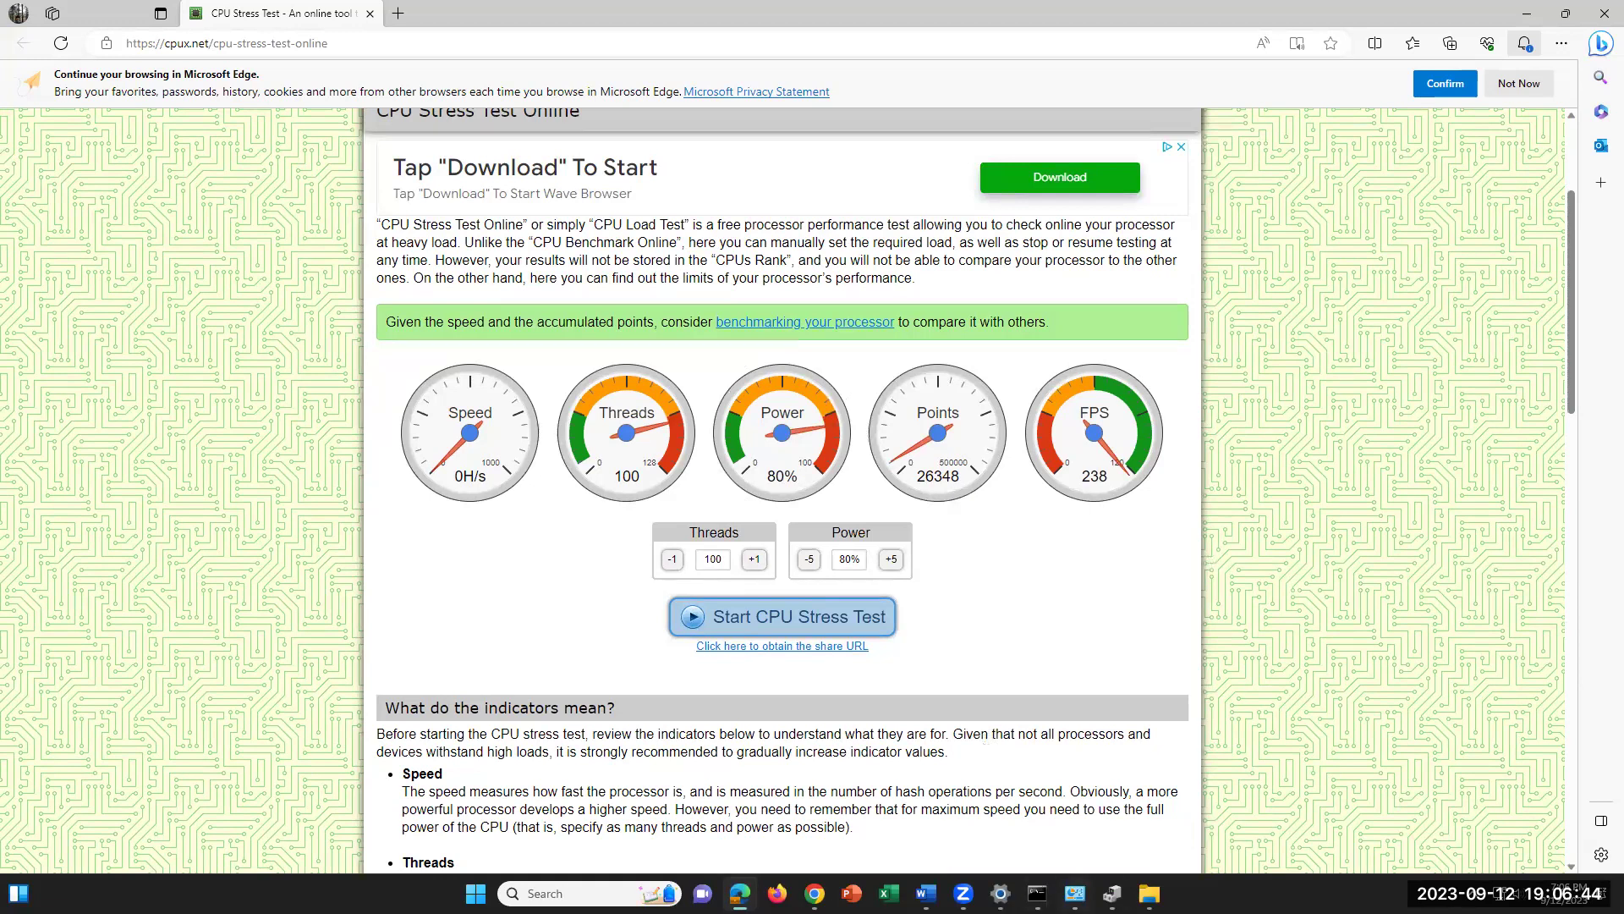
- Switch to the Word lab document and check the instructions in items 26 to 30
left_click(925, 893)
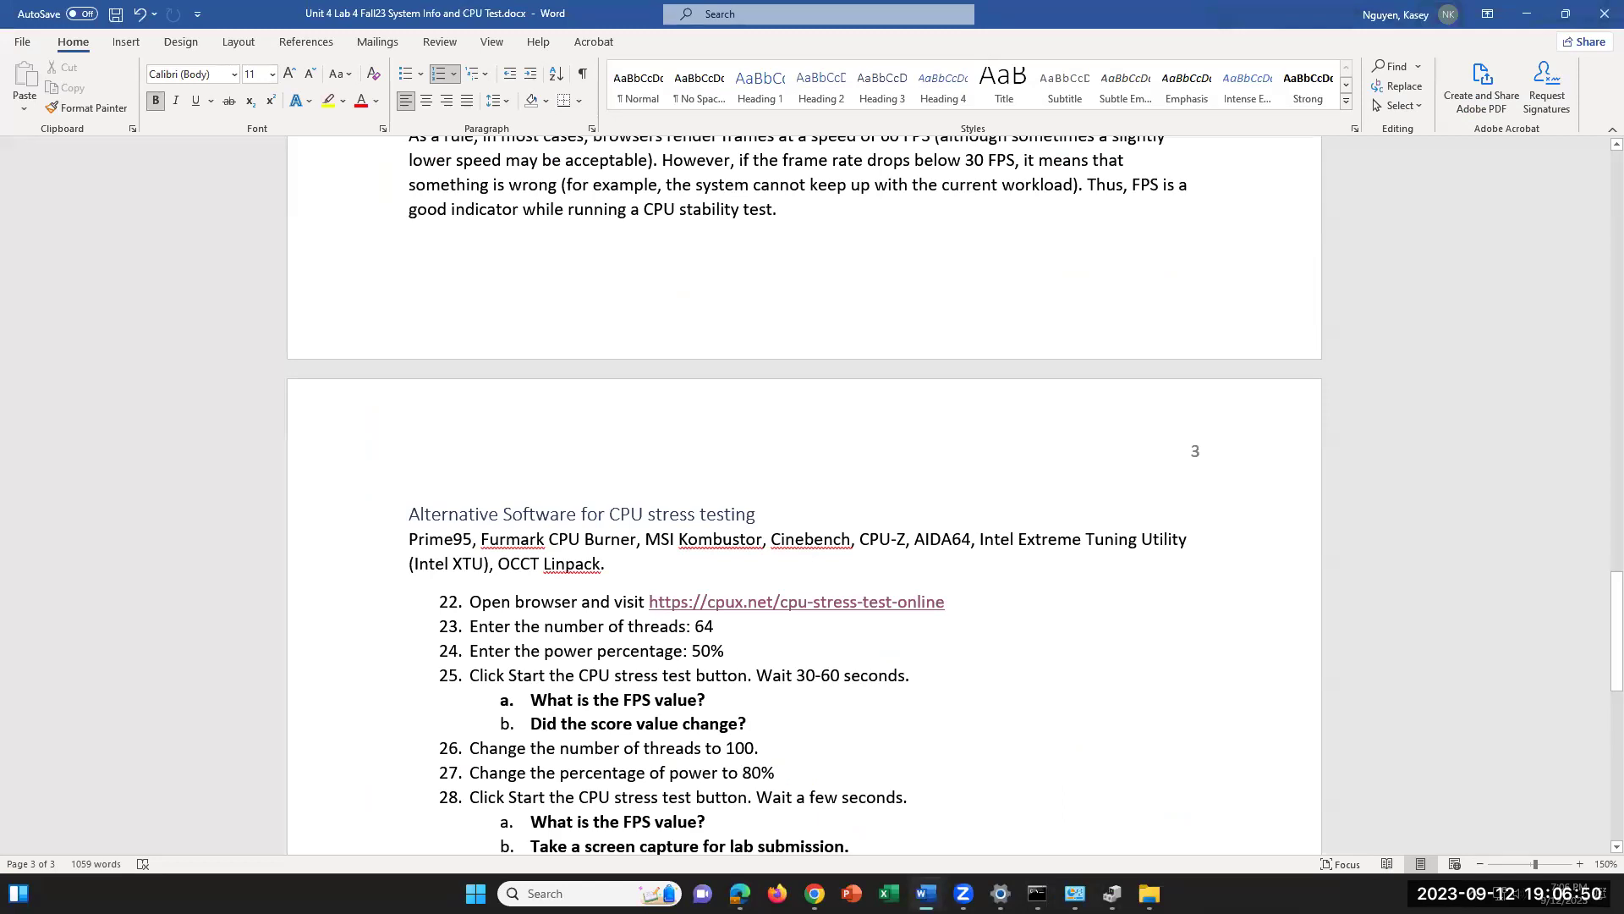
scroll(1004, 752, "down", 1)
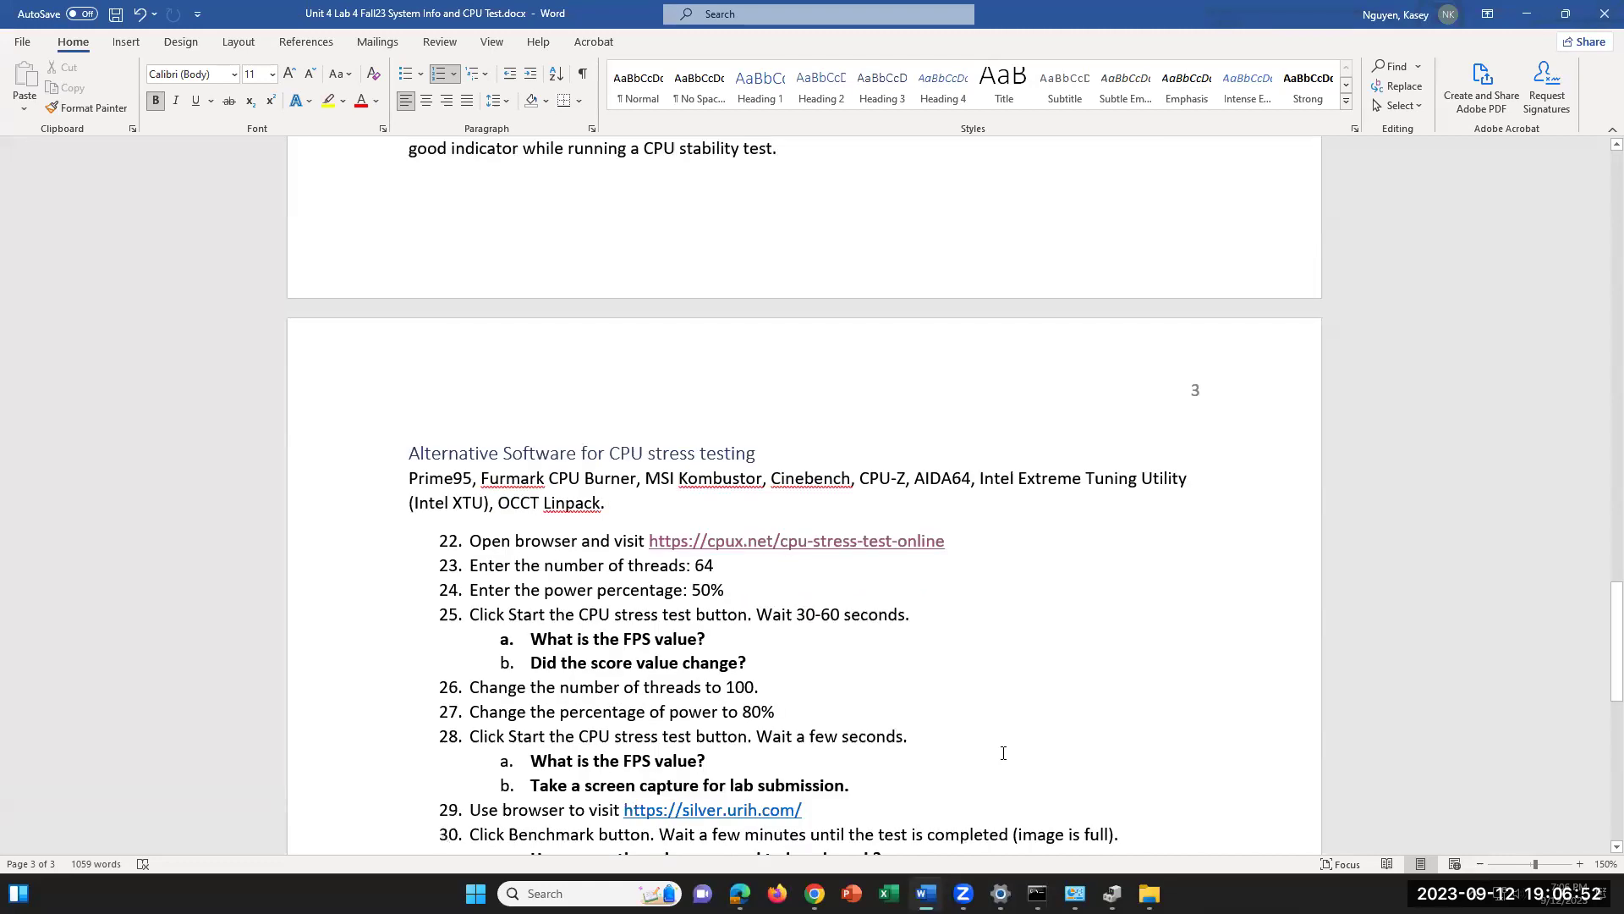
left_click(1001, 884)
left_click(1001, 884)
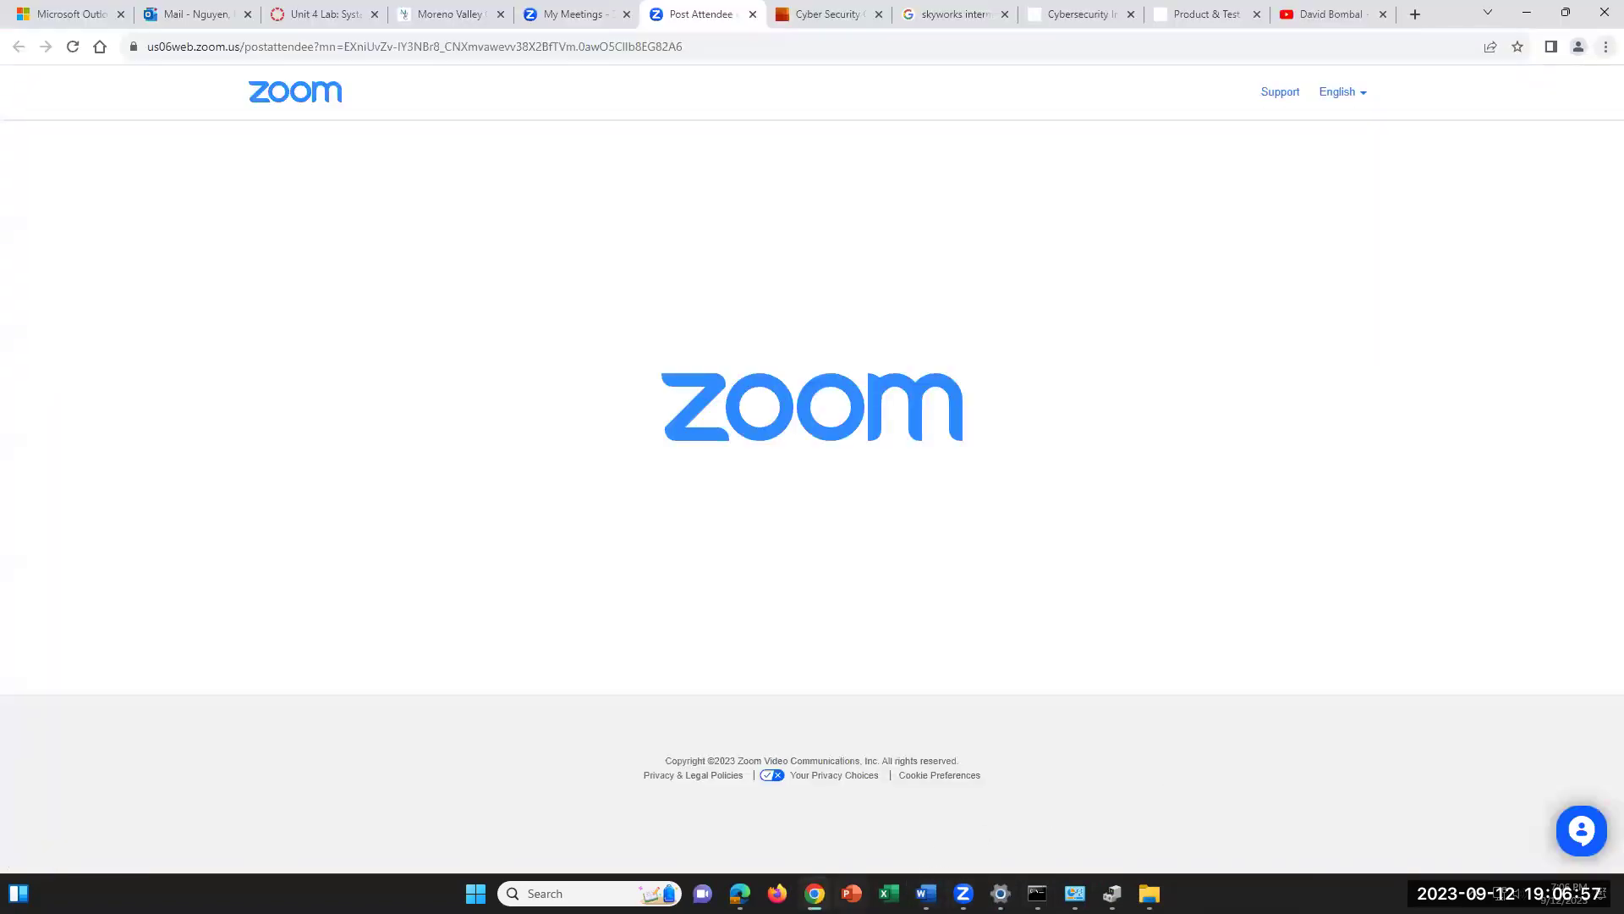
- Bring up the stress test page in Edge, restore its window to a smaller size, and open and cancel the Windows security options
left_click(741, 893)
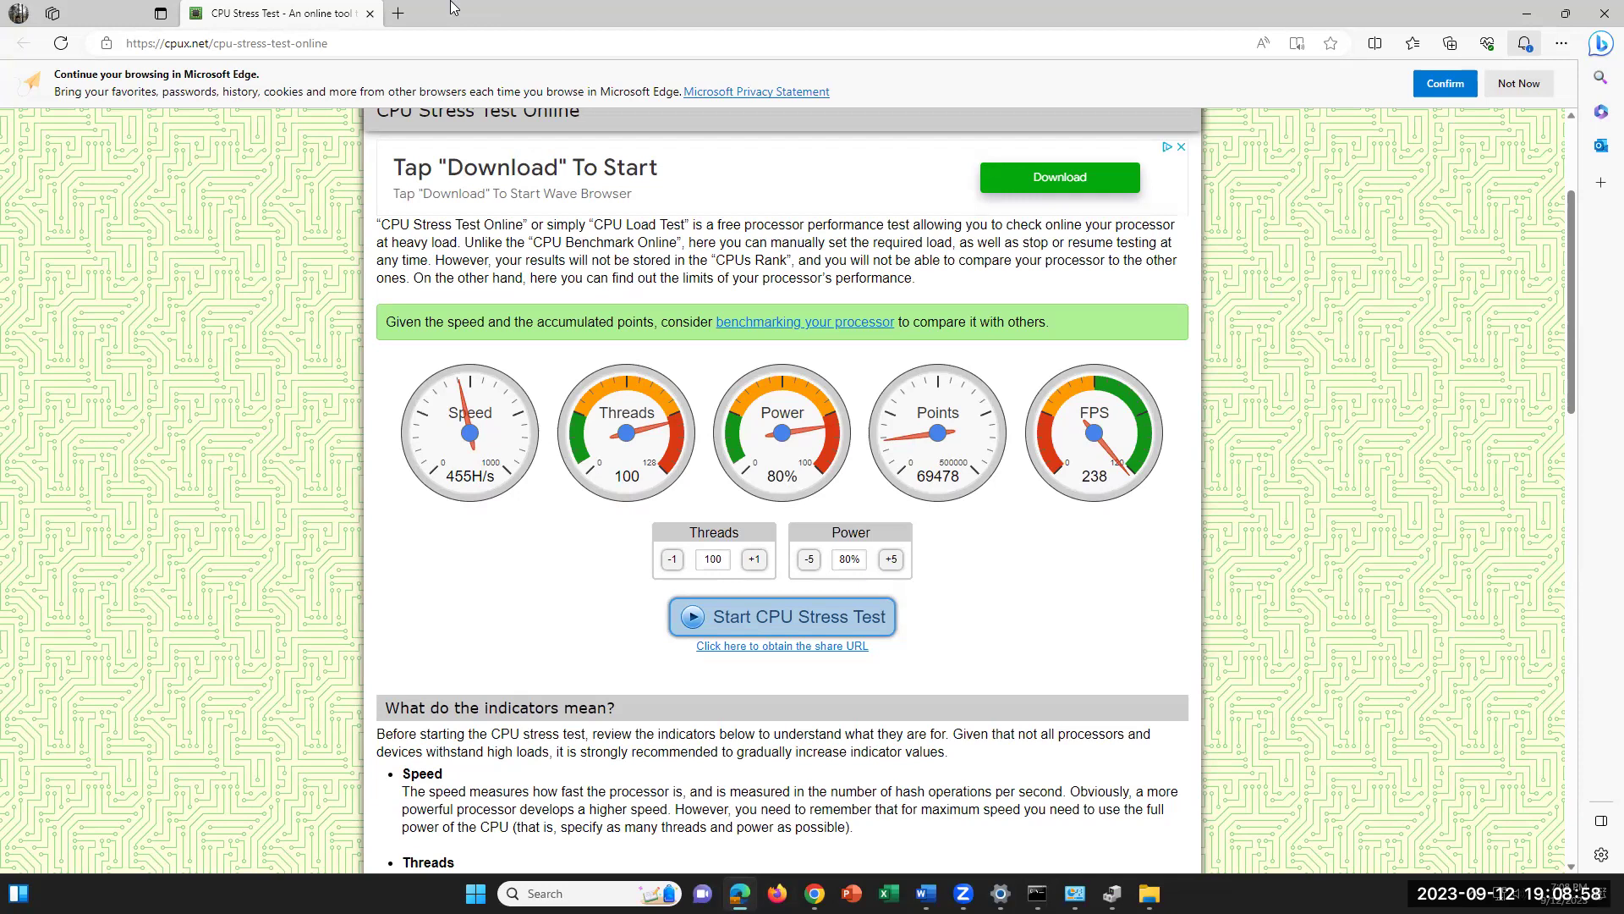
double_click(451, 7)
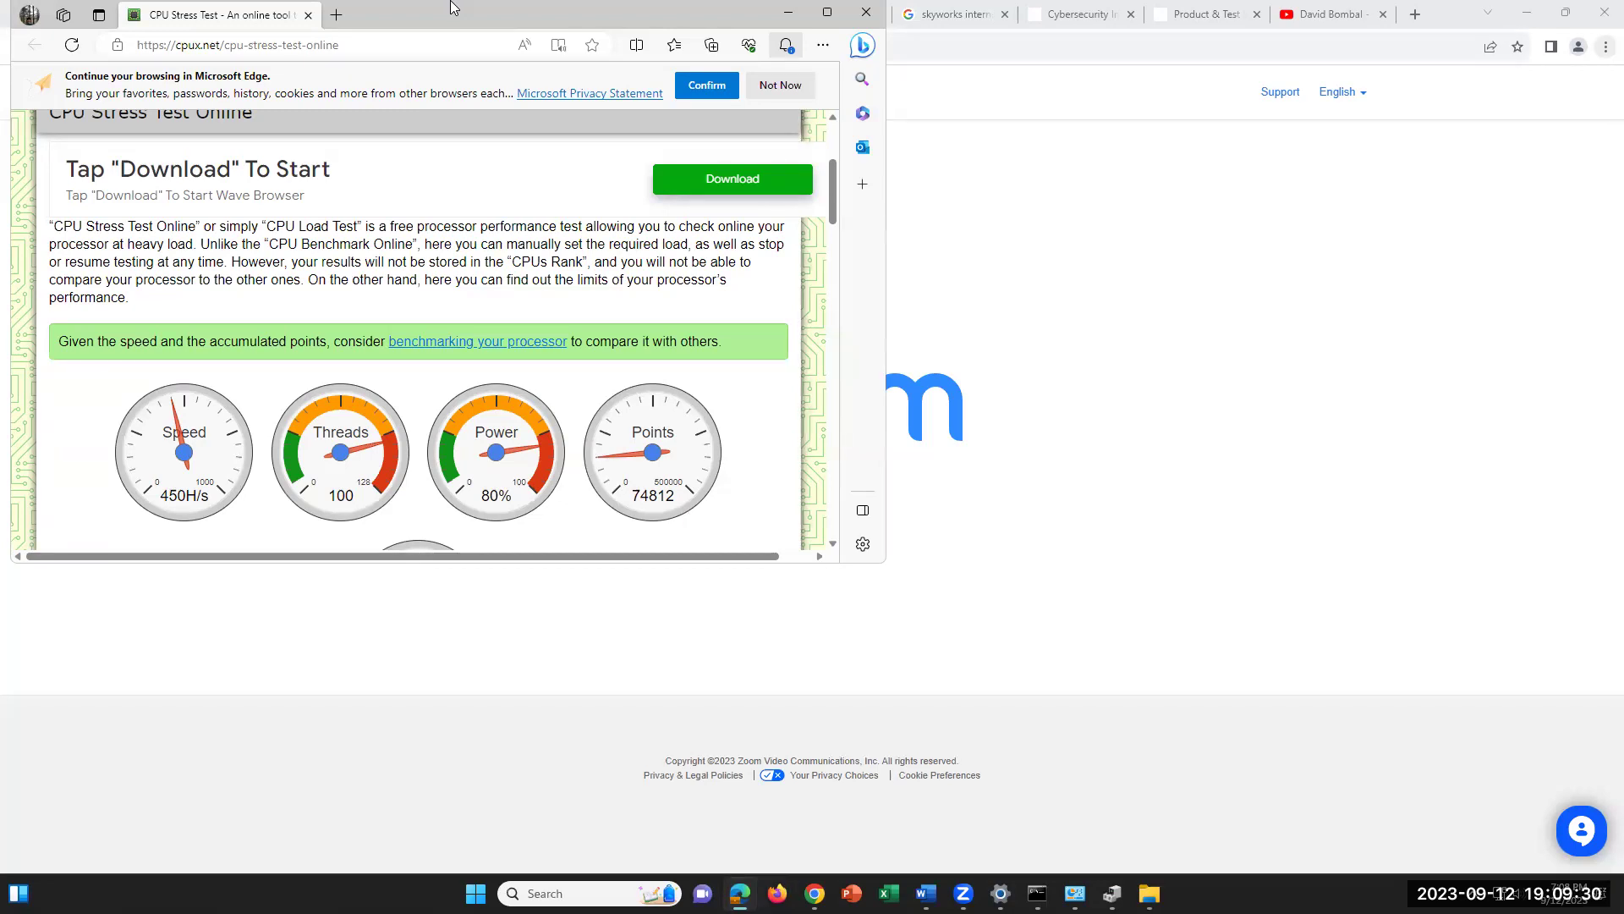
key("ctrl+alt+Delete")
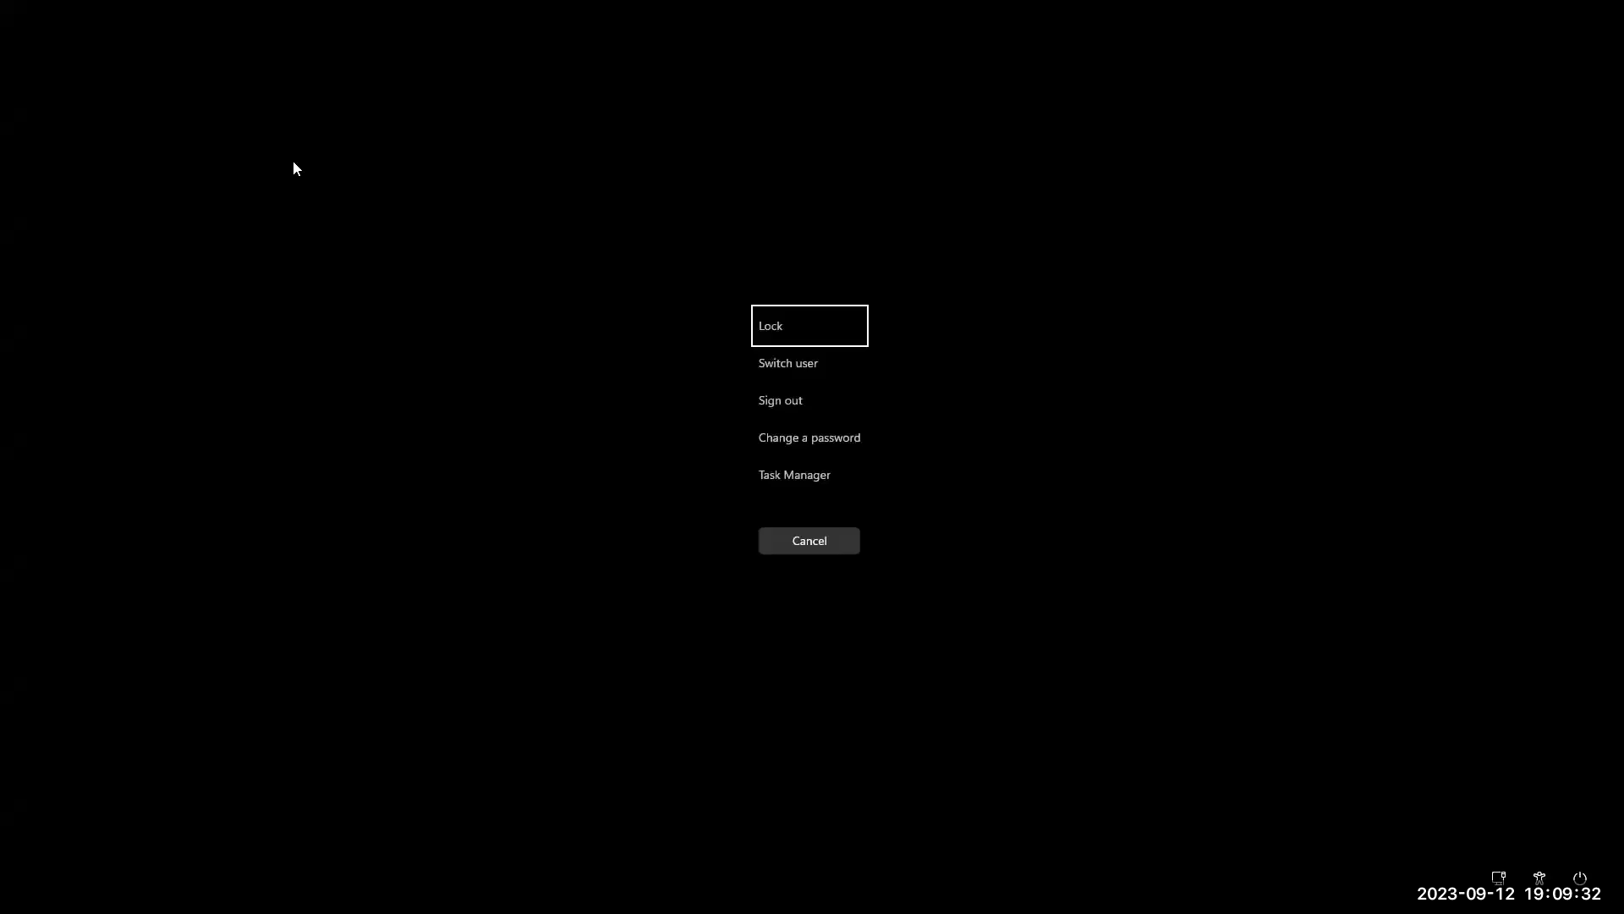
left_click(801, 548)
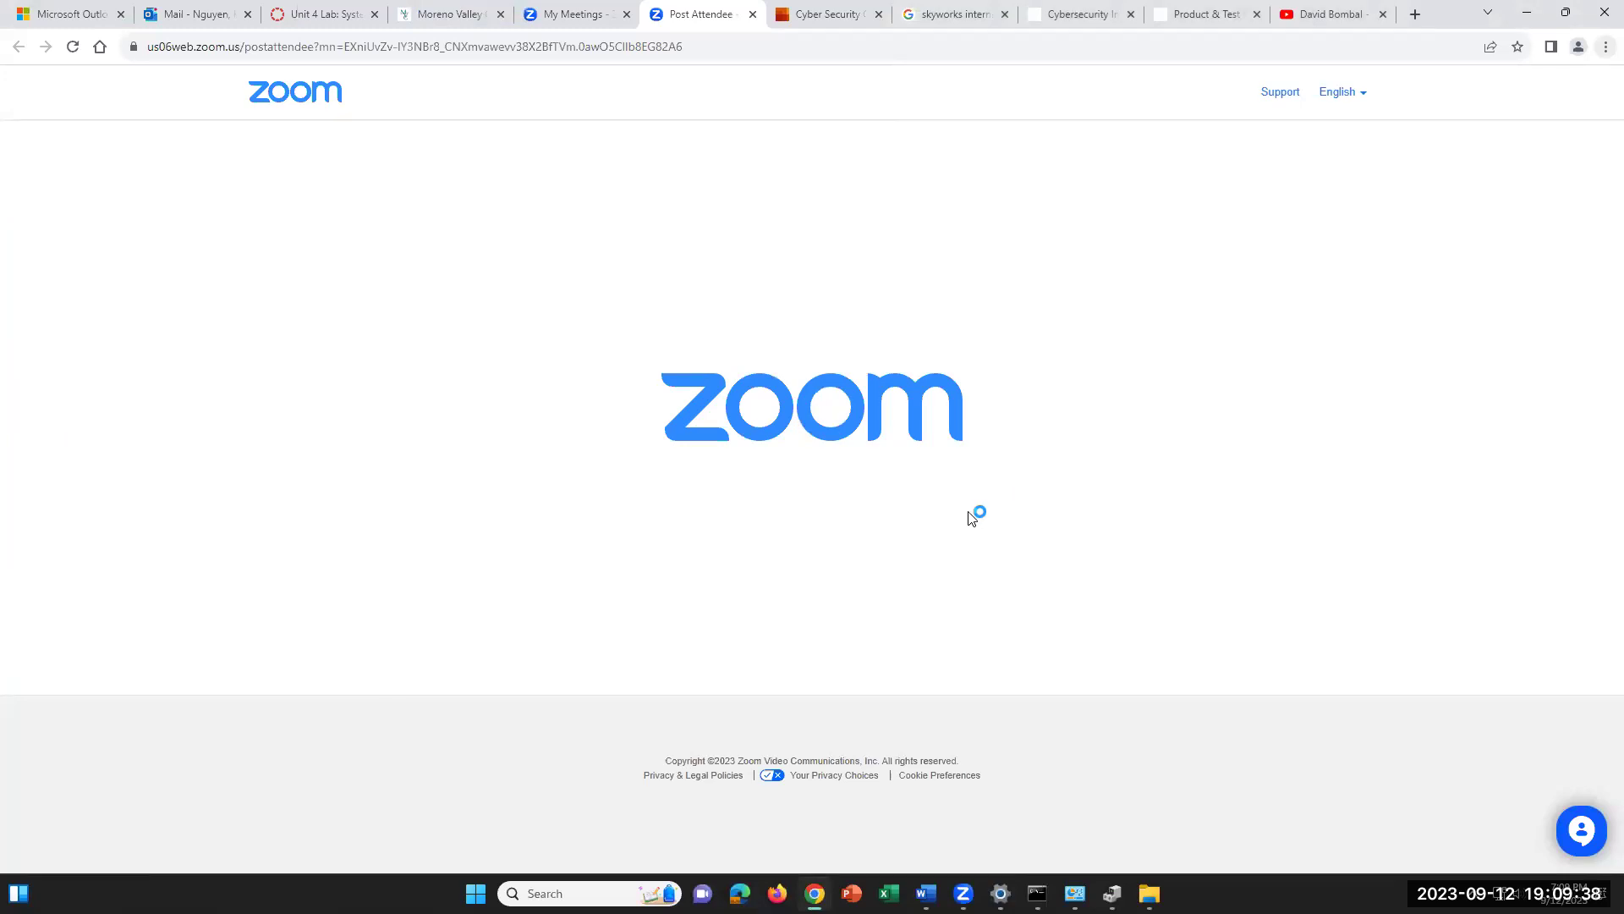
- Switch back to the Word lab document and look through the remaining items, from the item 28 screen capture to item 34
key("alt+Tab")
left_click(896, 713)
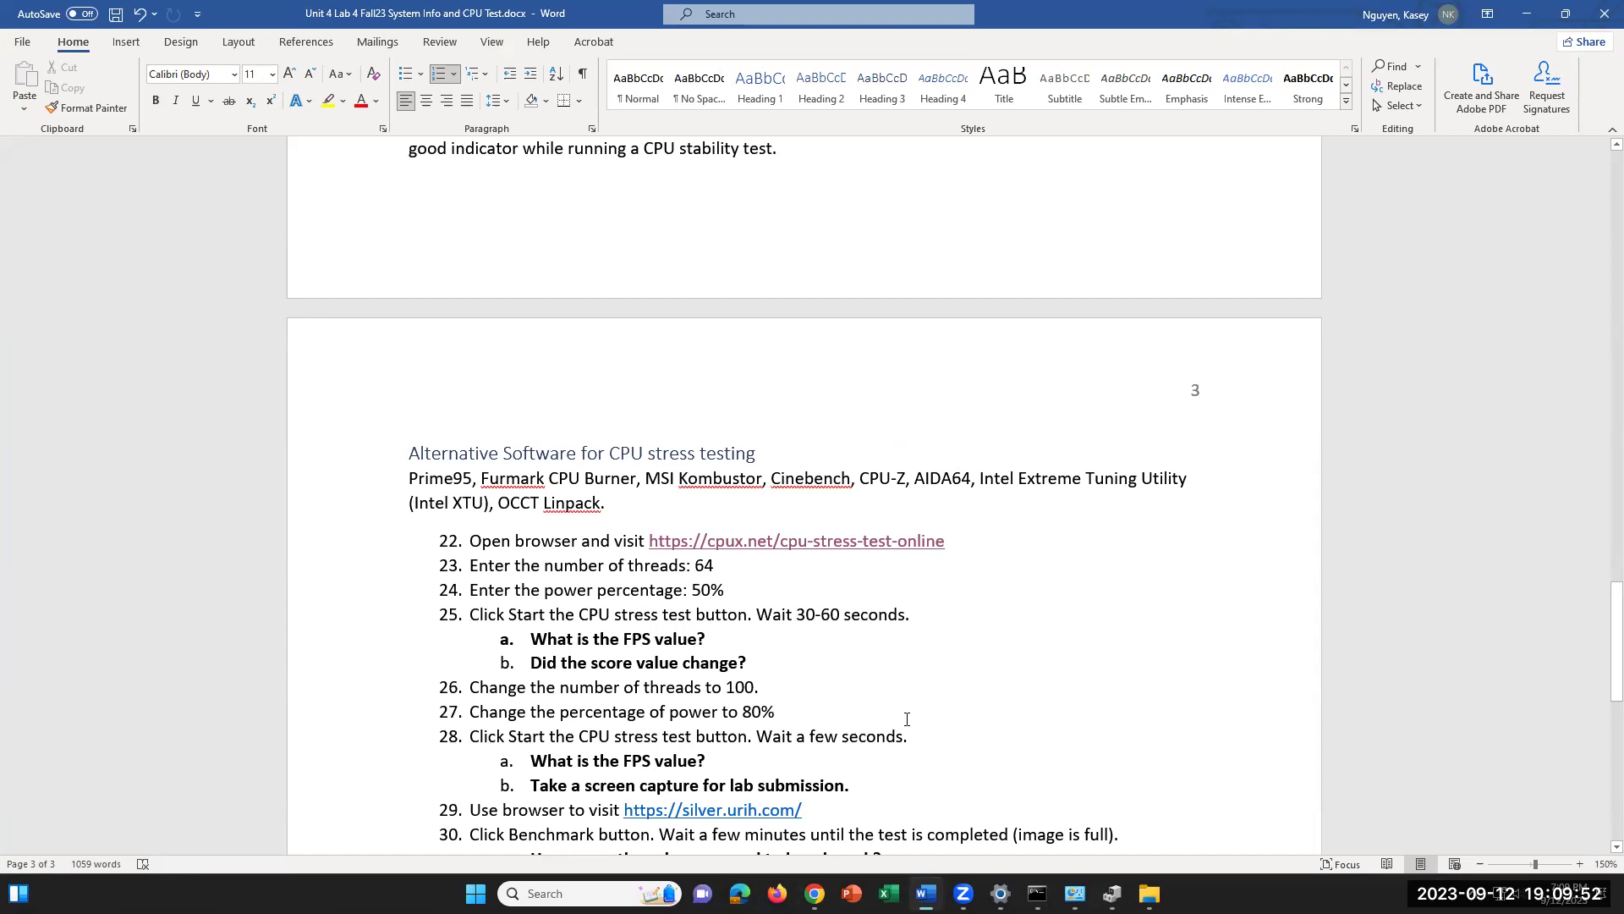
left_click(913, 776)
scroll(914, 760, "down", 5)
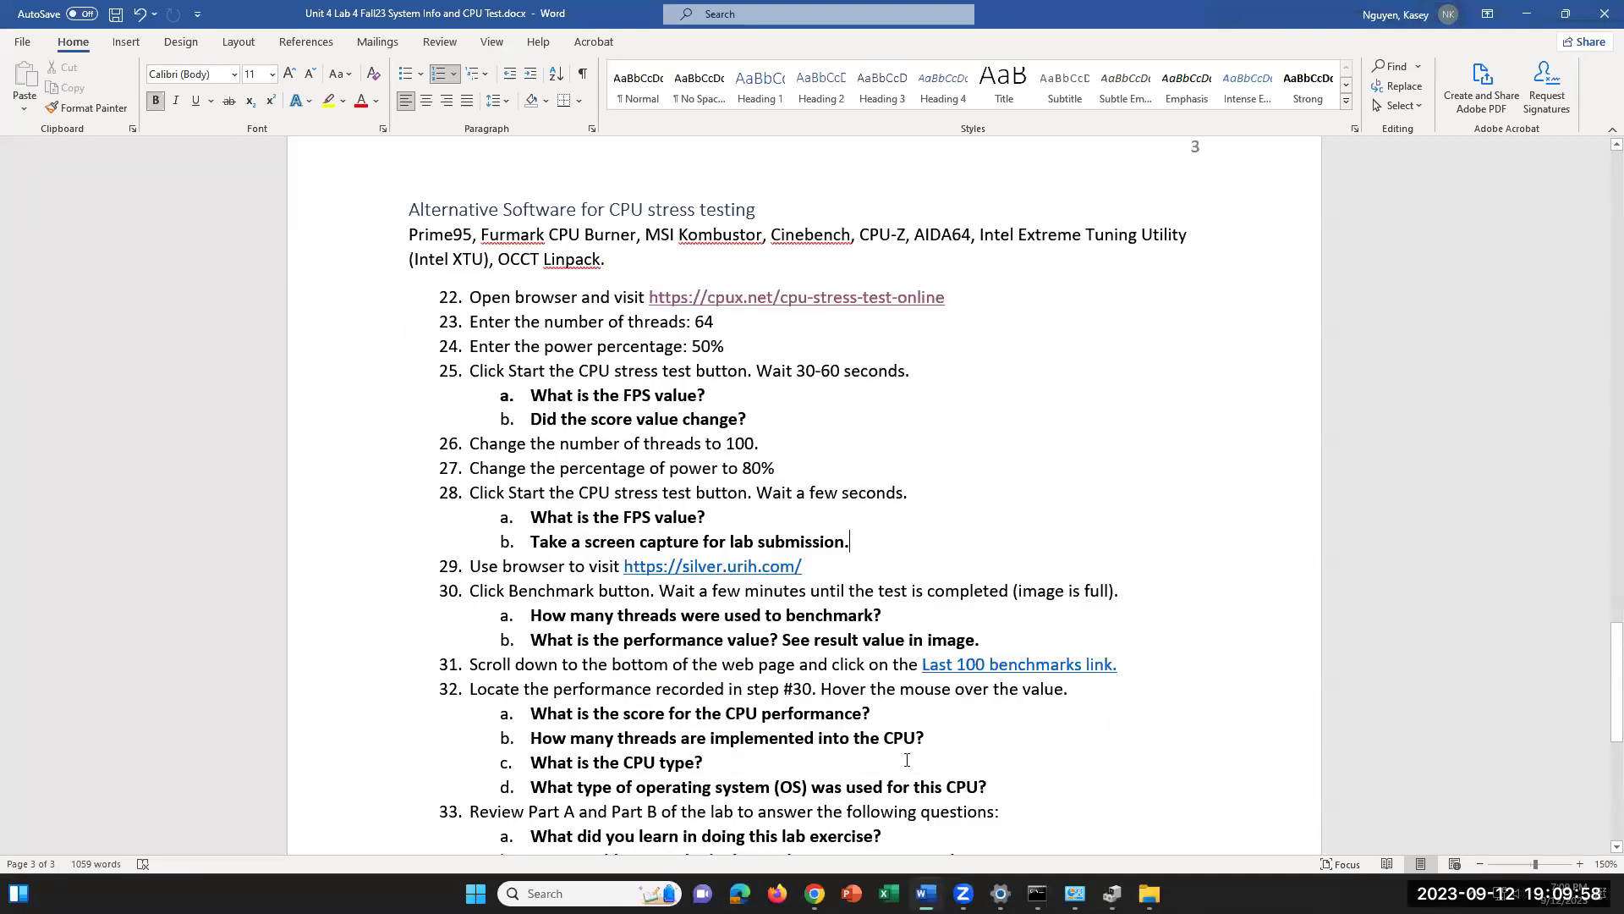
scroll(909, 759, "down", 1)
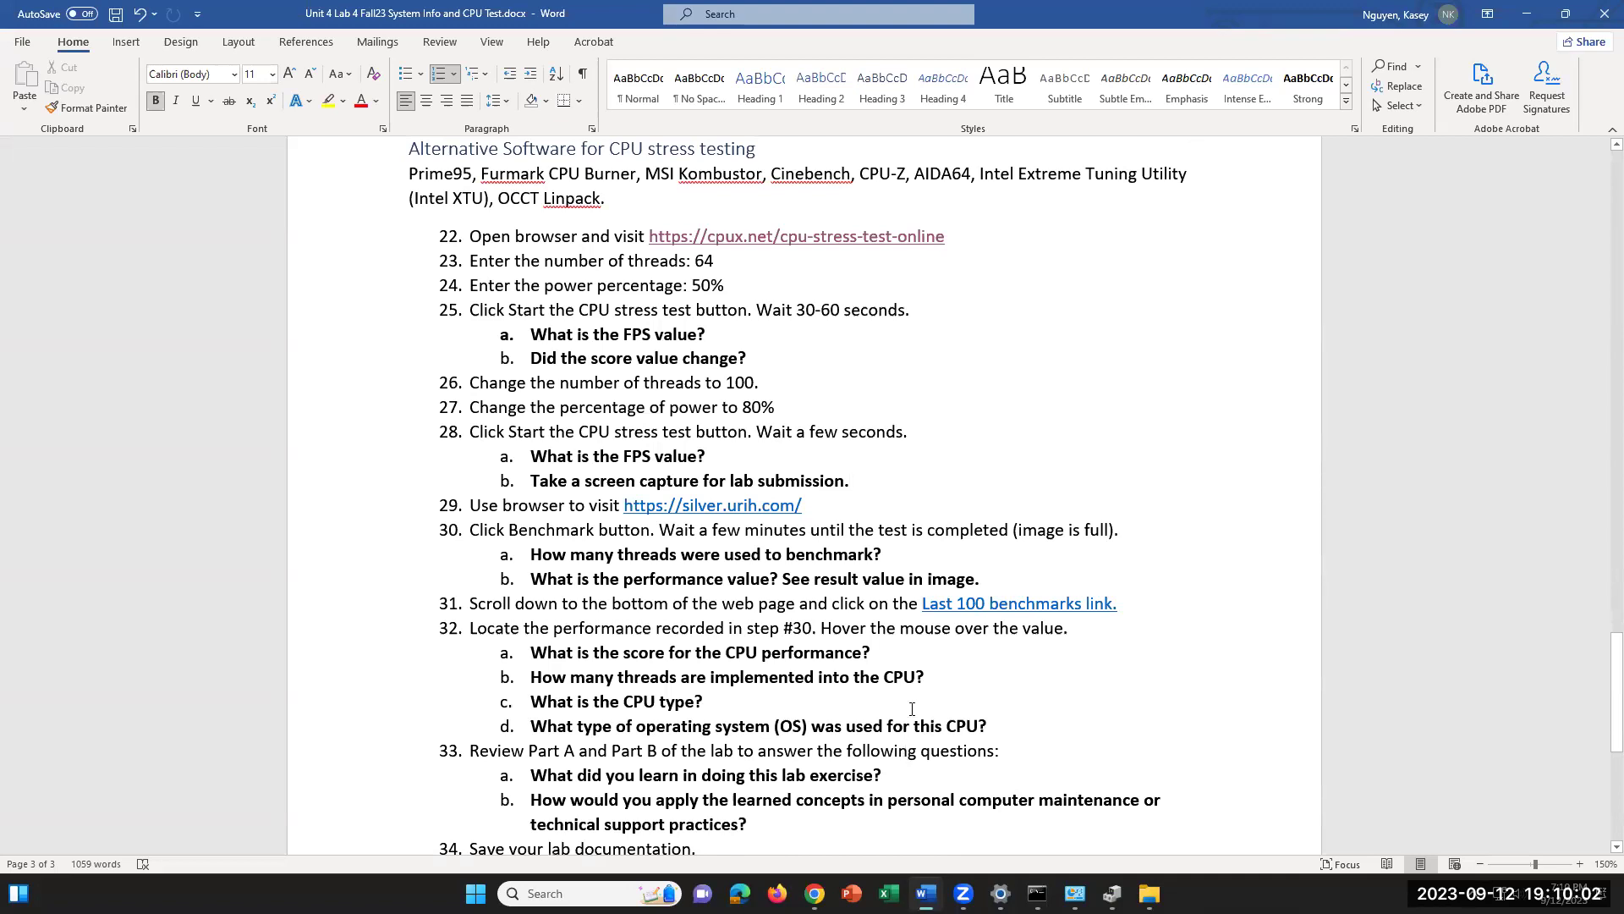
triple_click(741, 511)
key("End")
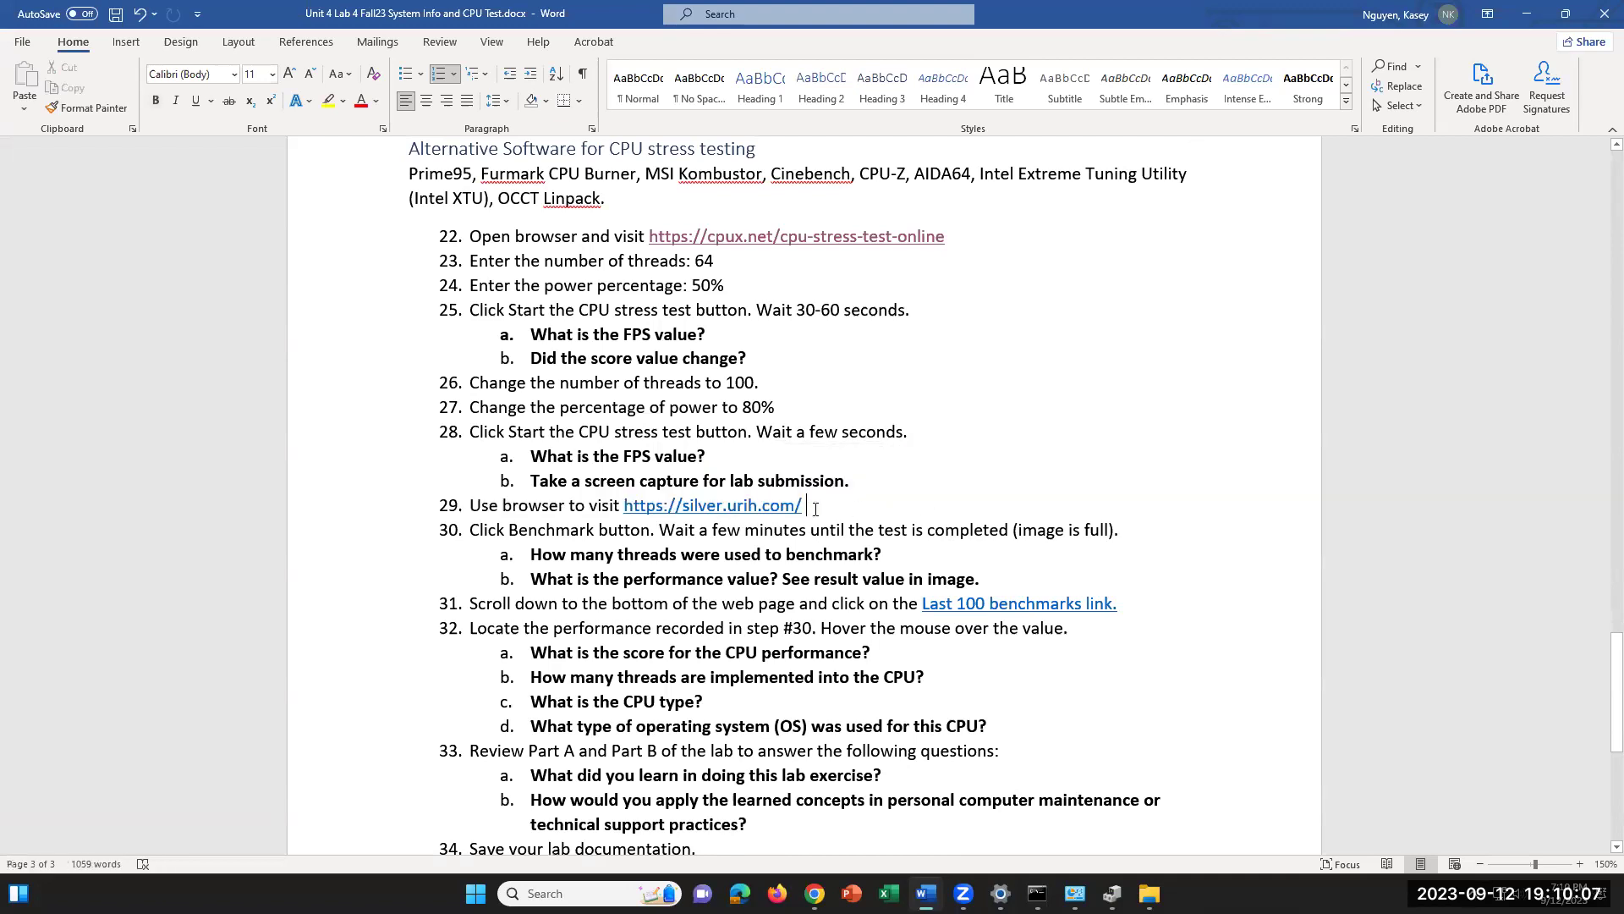
triple_click(728, 512)
left_click(729, 513)
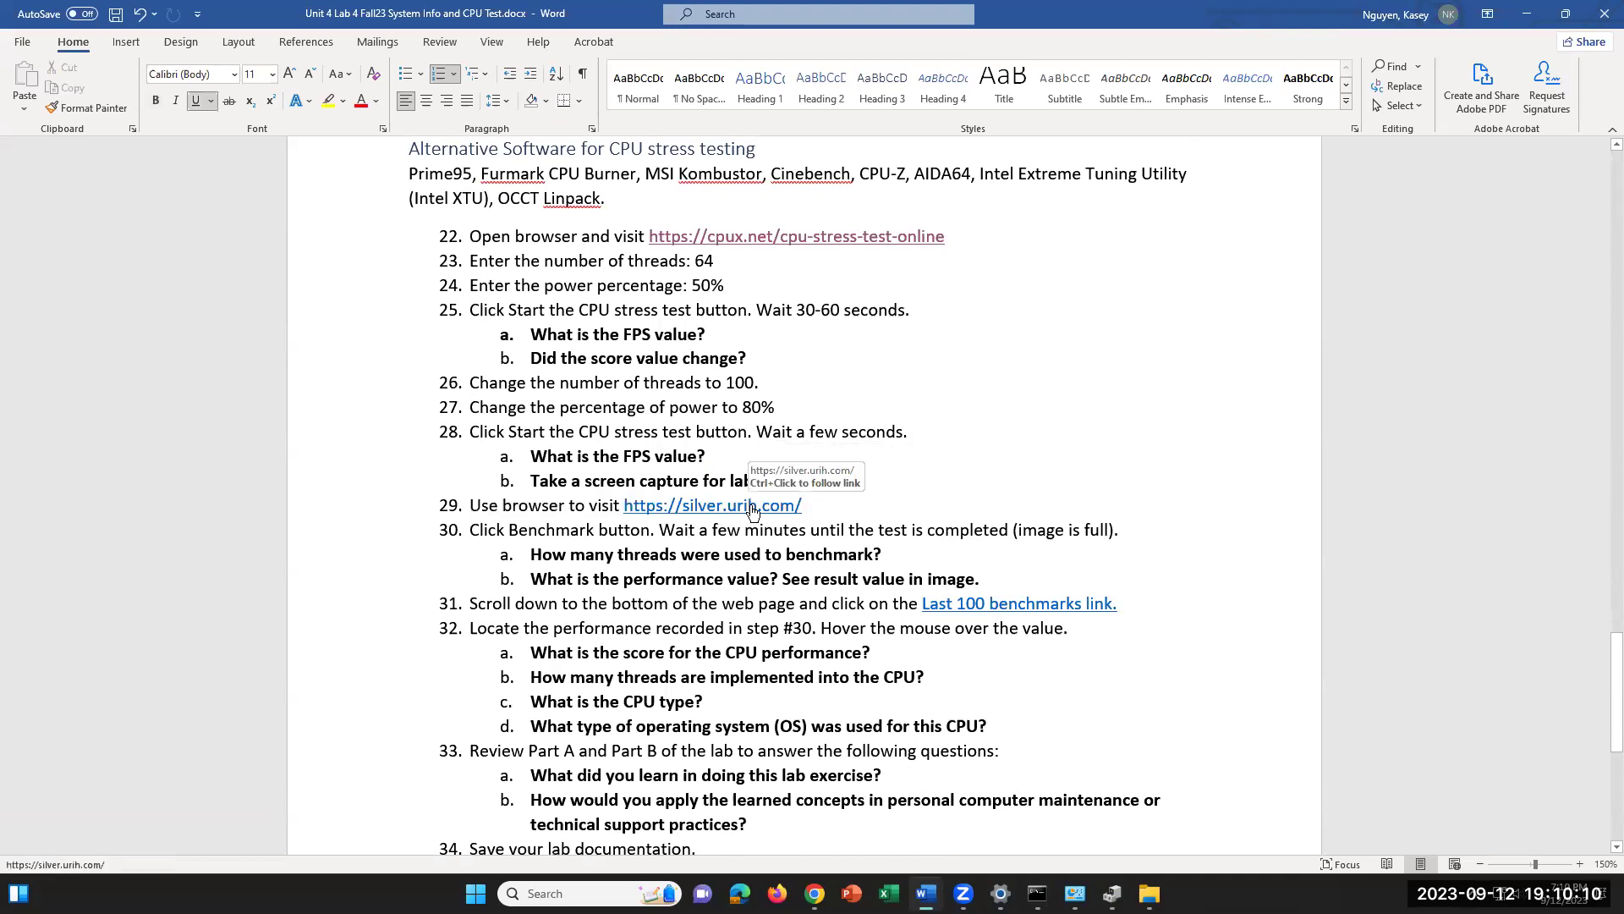
triple_click(753, 511)
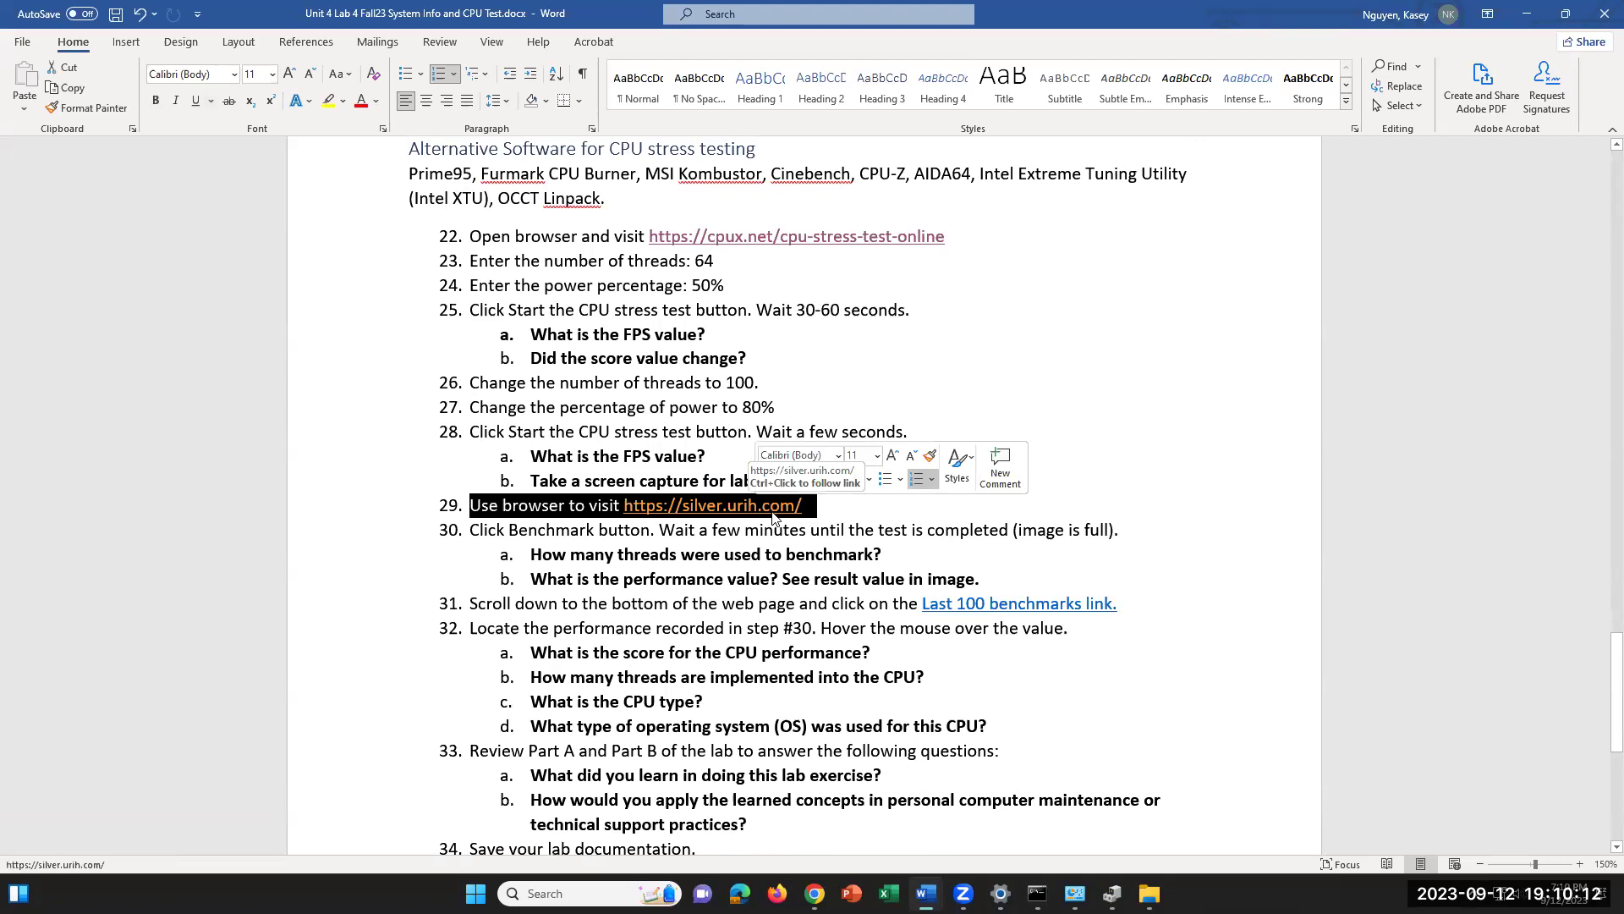
left_click(961, 529)
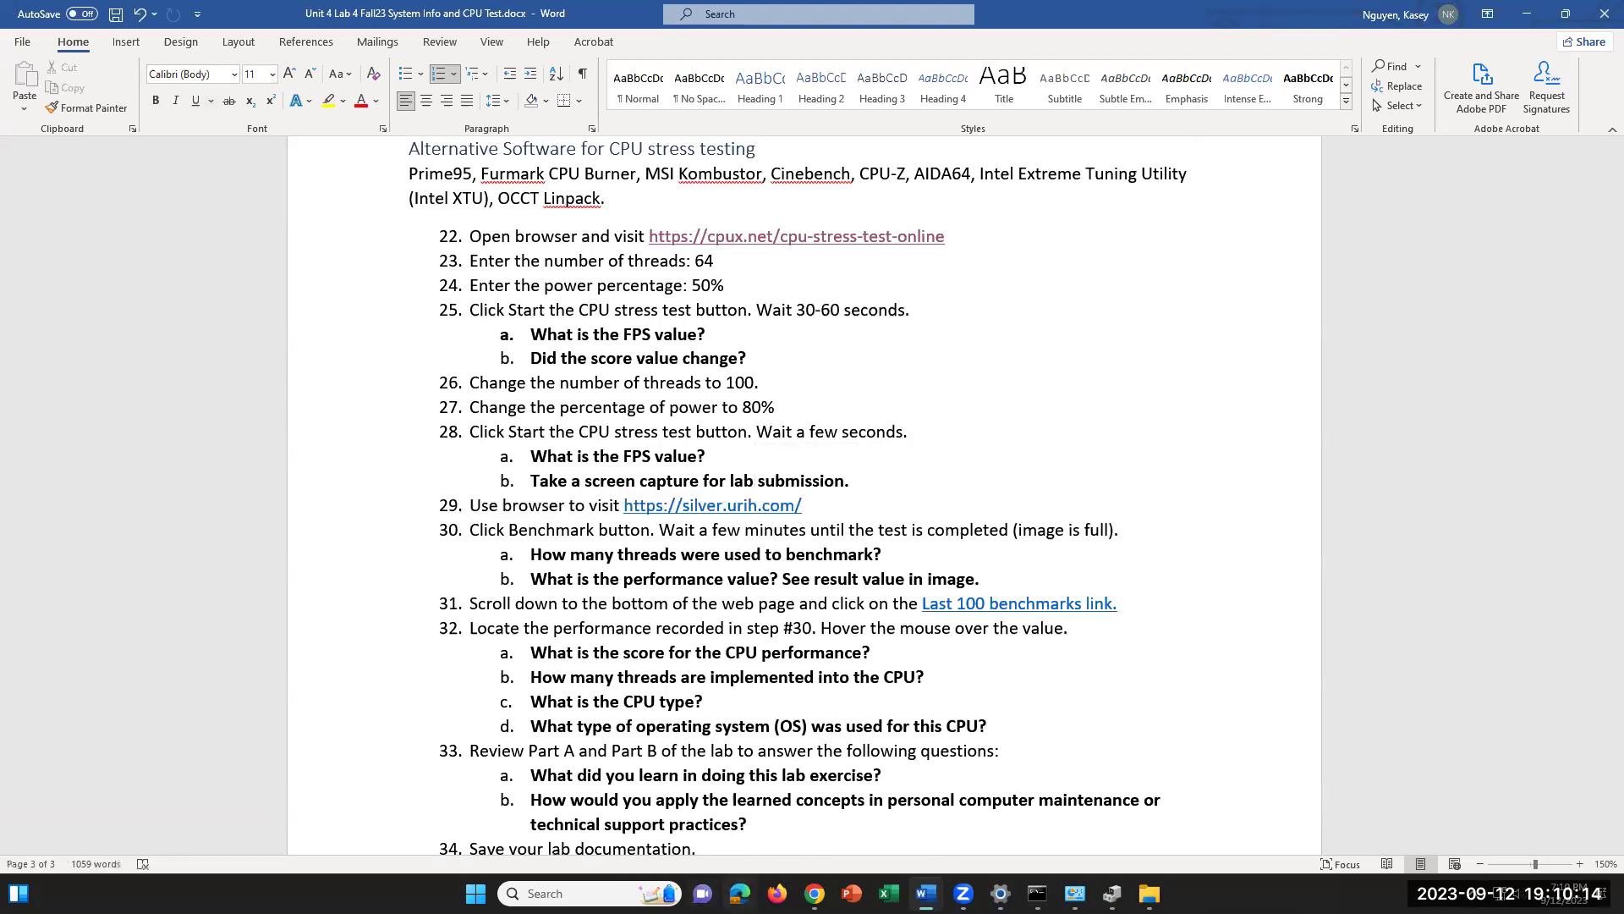
left_click_drag(810, 506, 625, 506)
key("super+c")
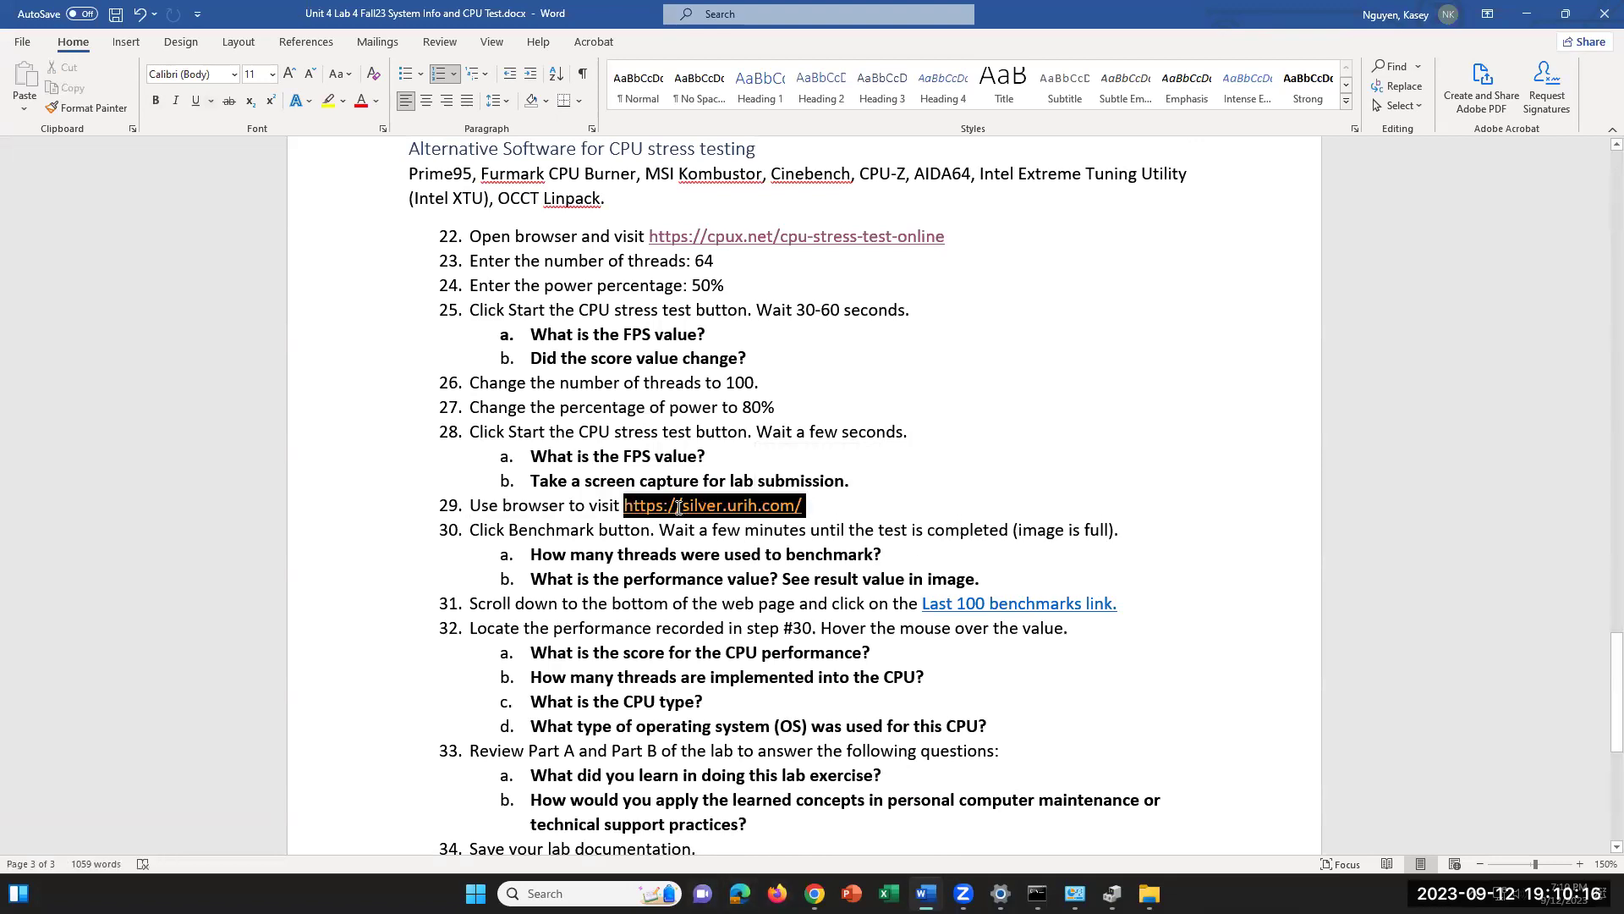
right_click(682, 508)
left_click(726, 142)
left_click(815, 890)
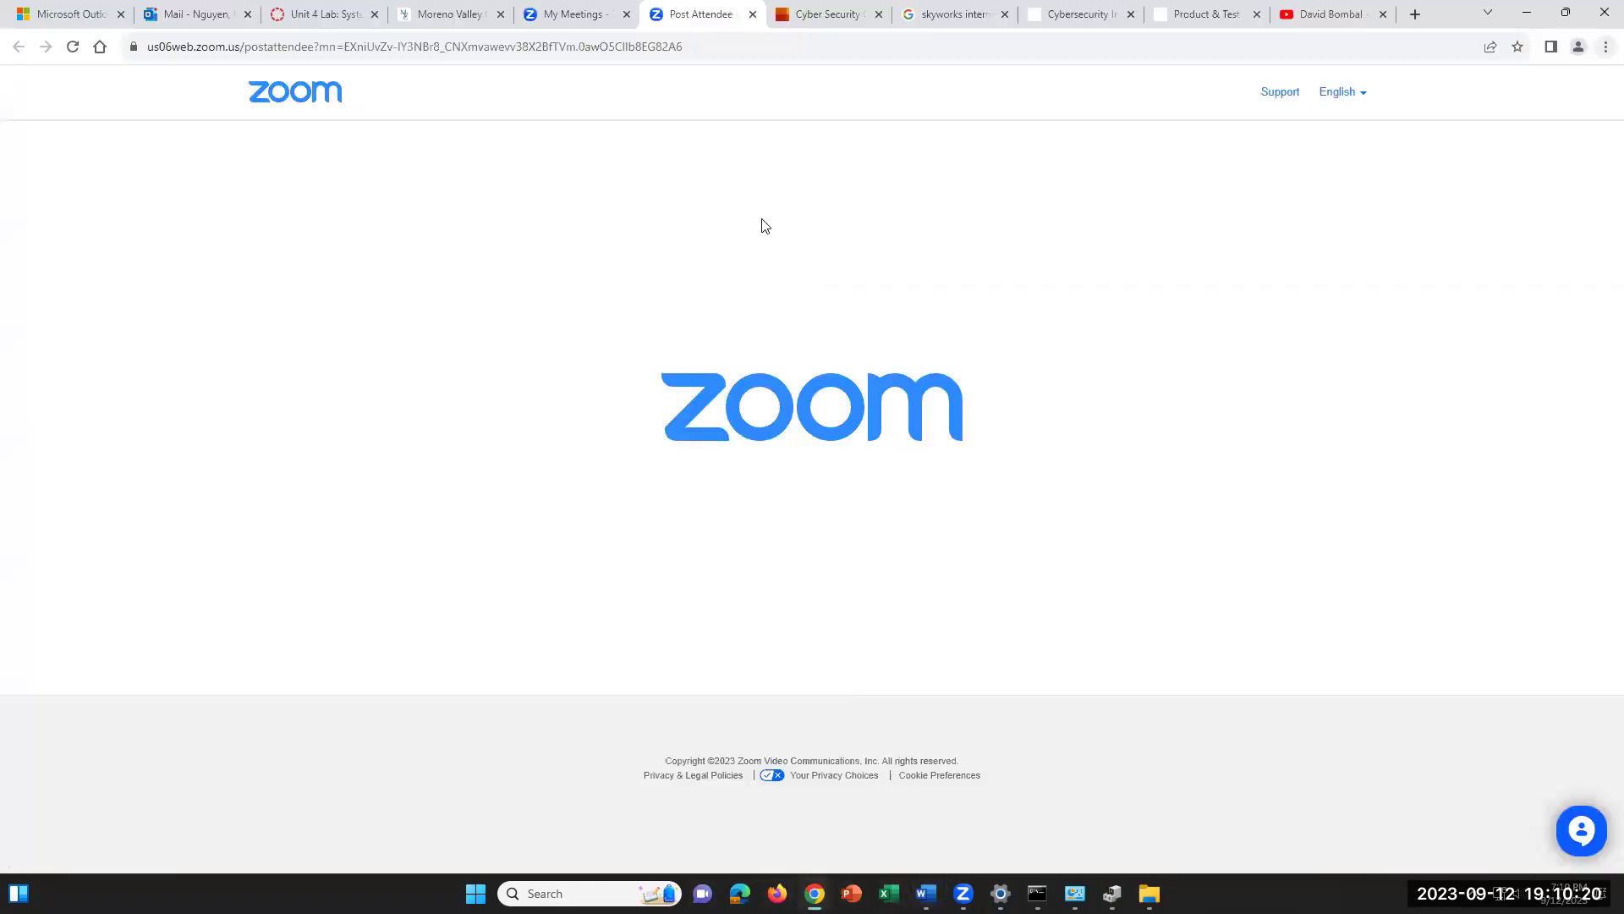
left_click(381, 44)
right_click(381, 47)
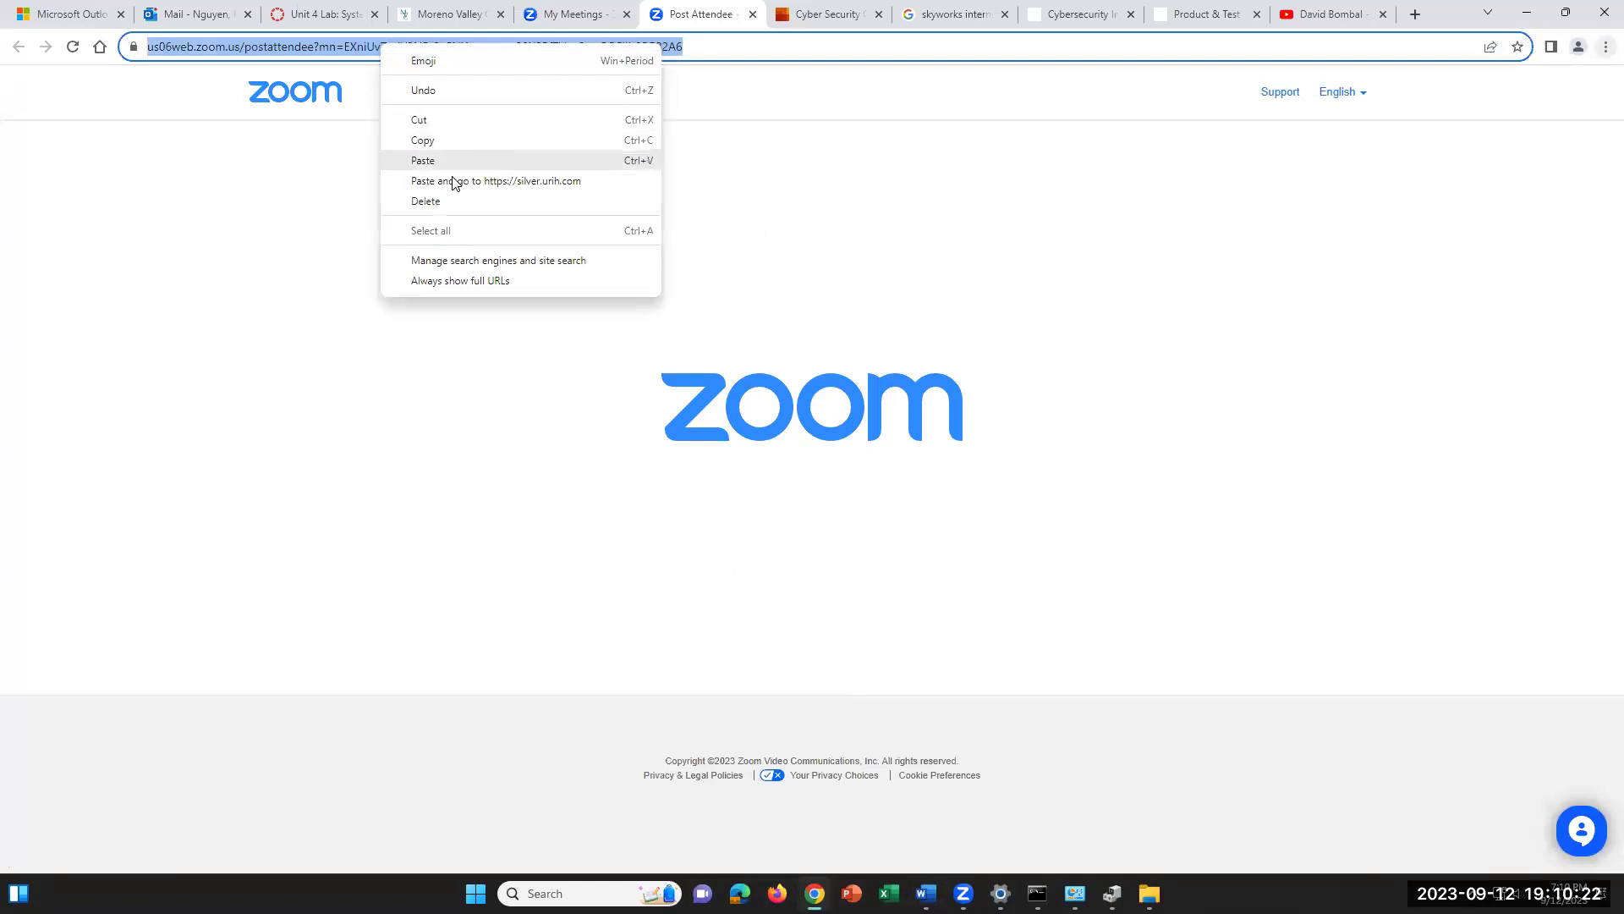
left_click(474, 181)
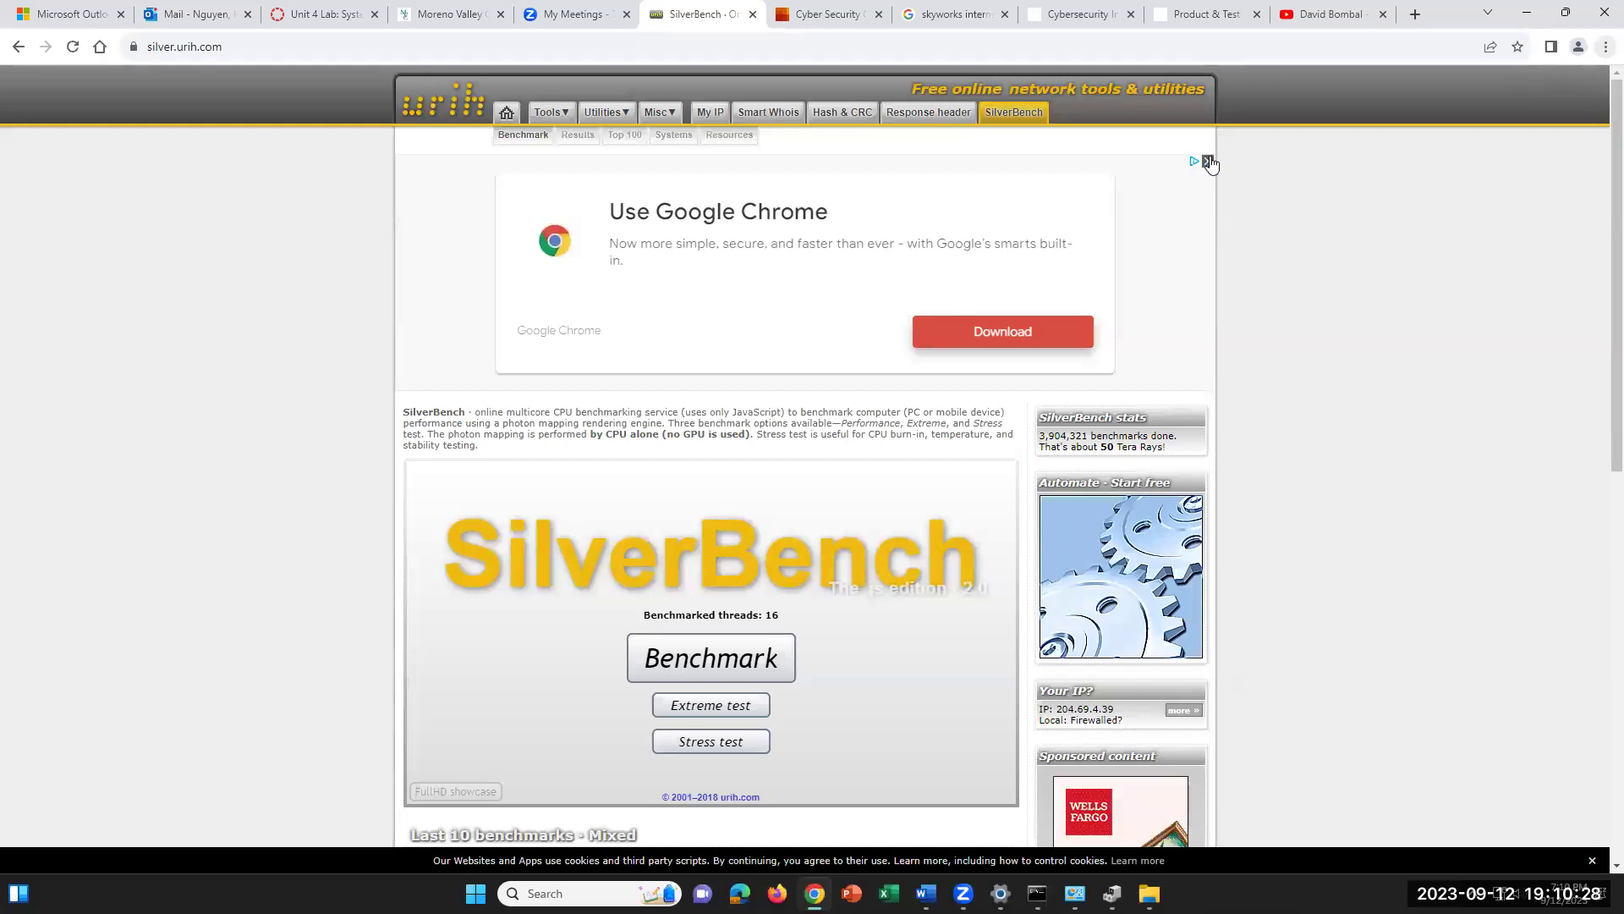
- Dismiss the ad on the SilverBench page, recheck item 30 in the Word lab document, and run the standard Benchmark
left_click(1208, 162)
scroll(795, 305, "down", 2)
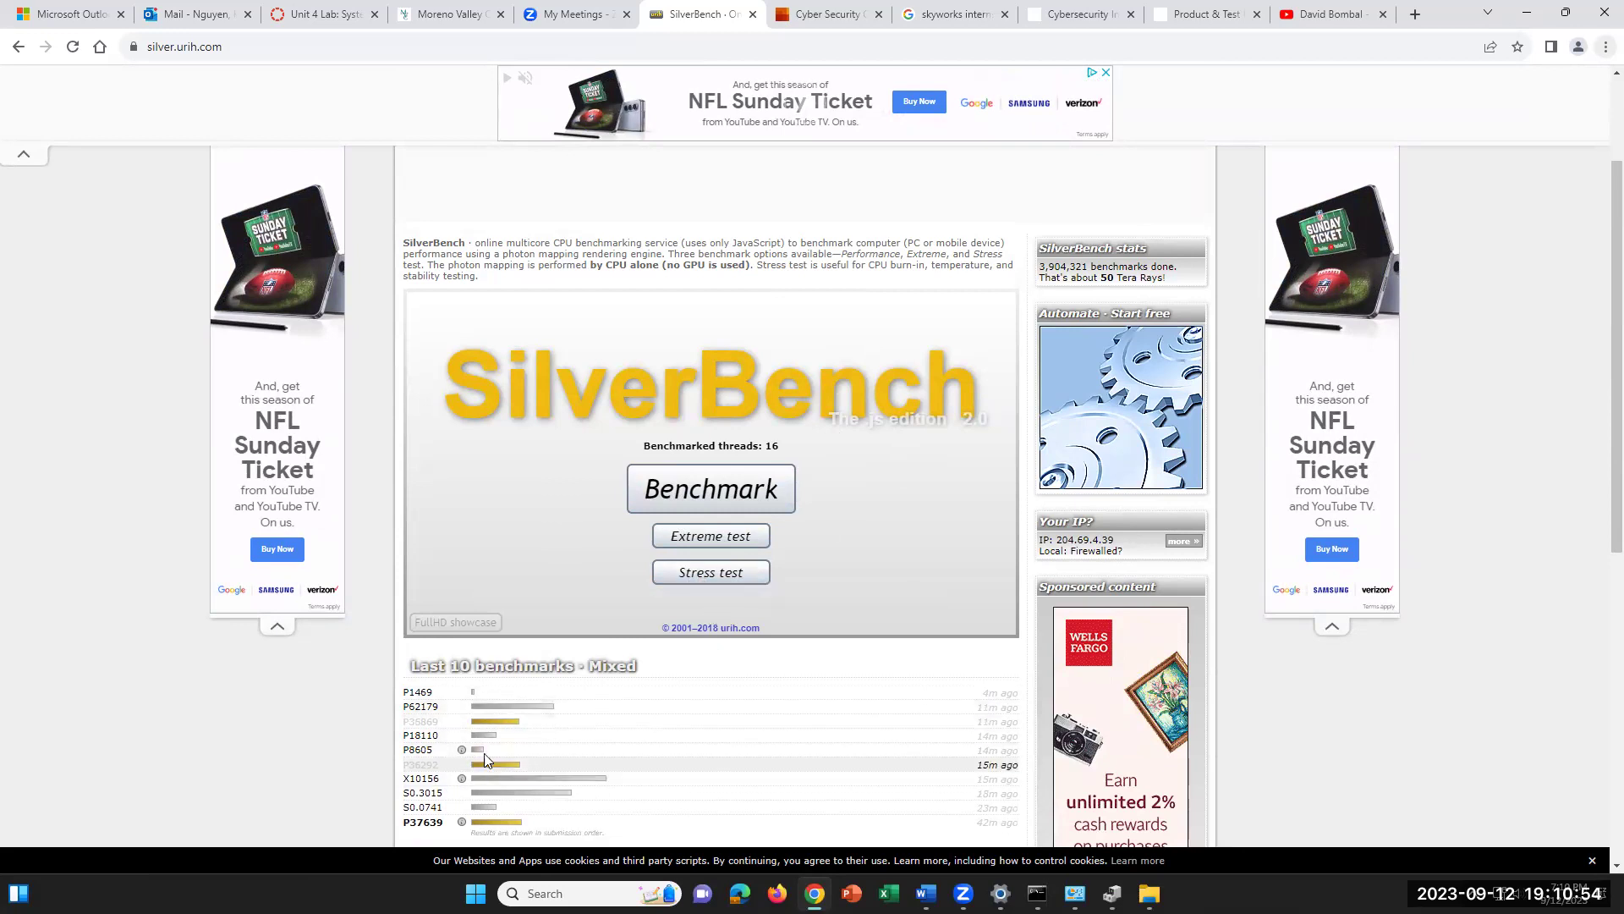
scroll(482, 753, "down", 1)
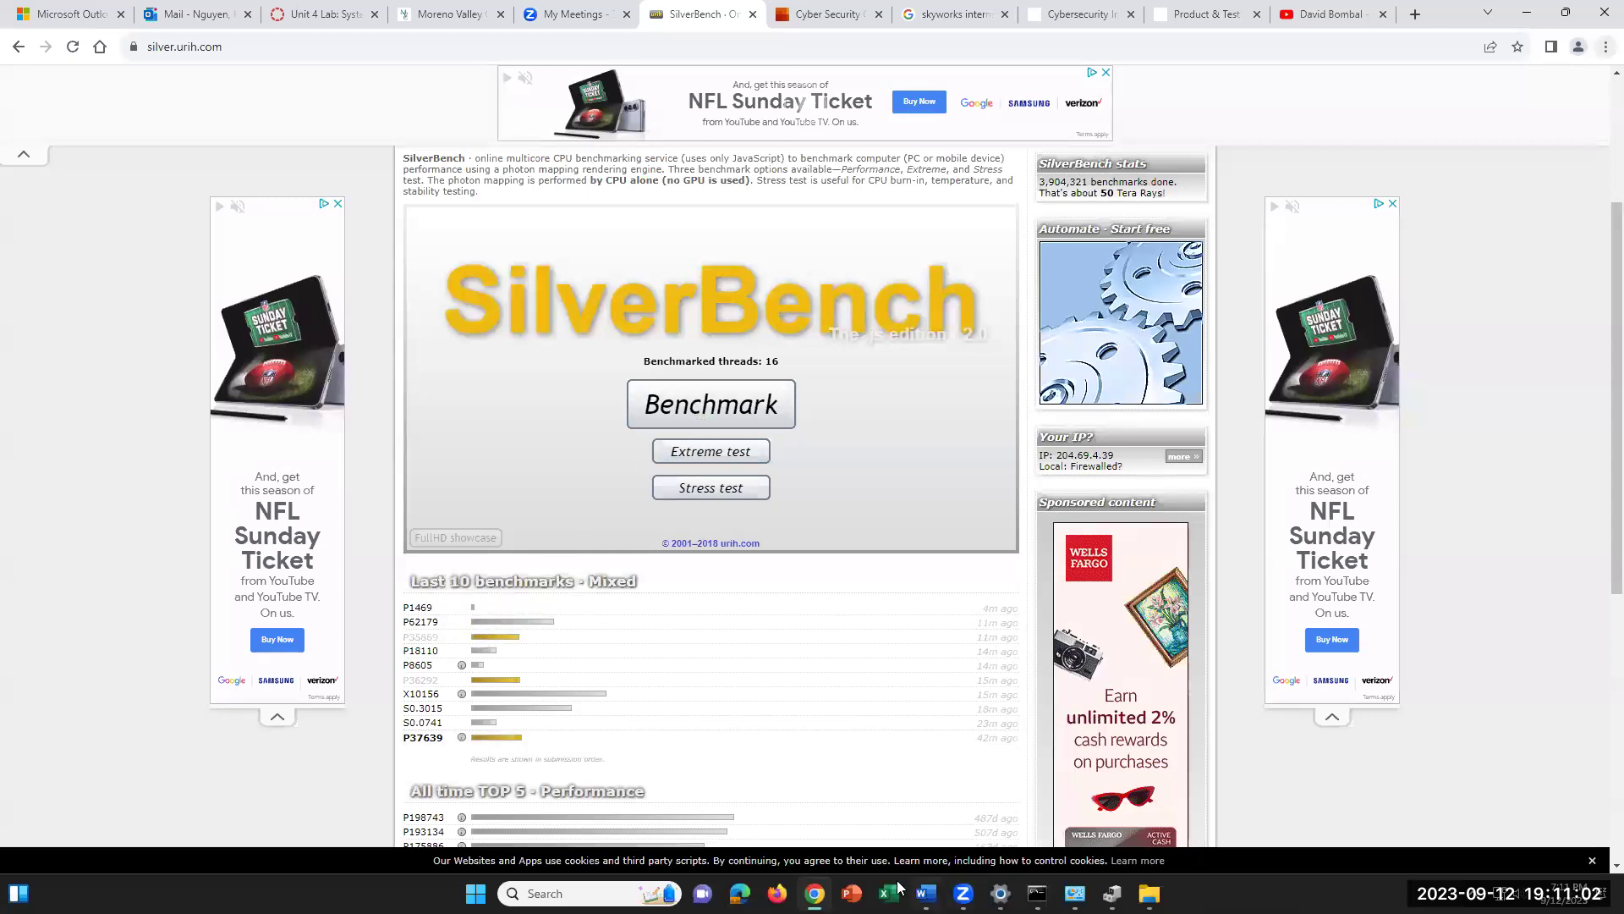
left_click(927, 893)
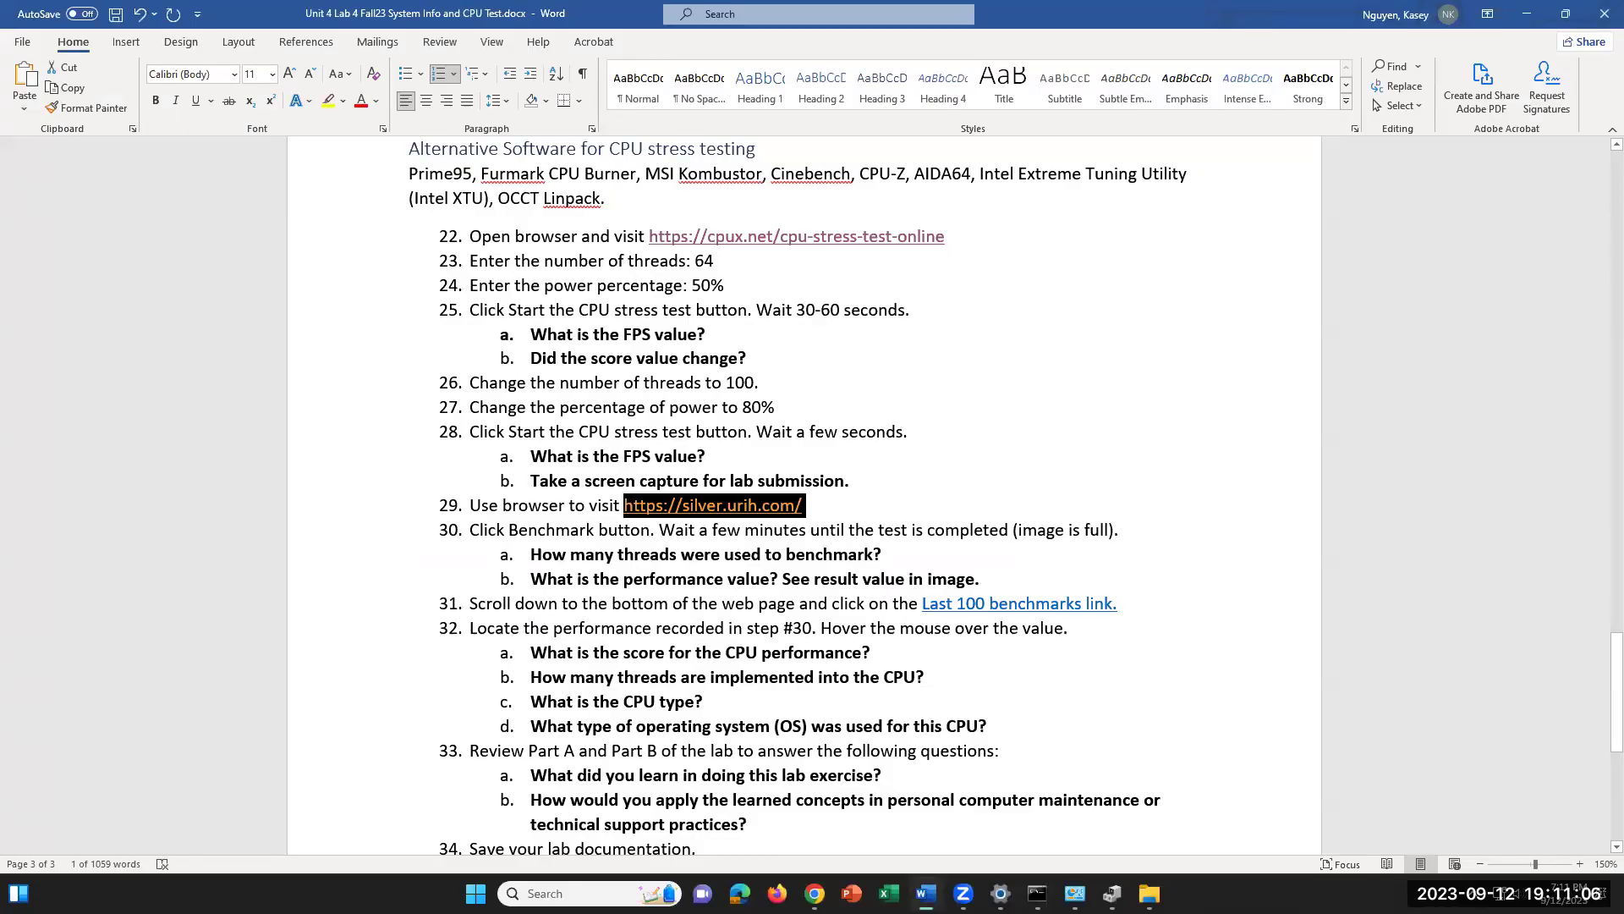
left_click(926, 894)
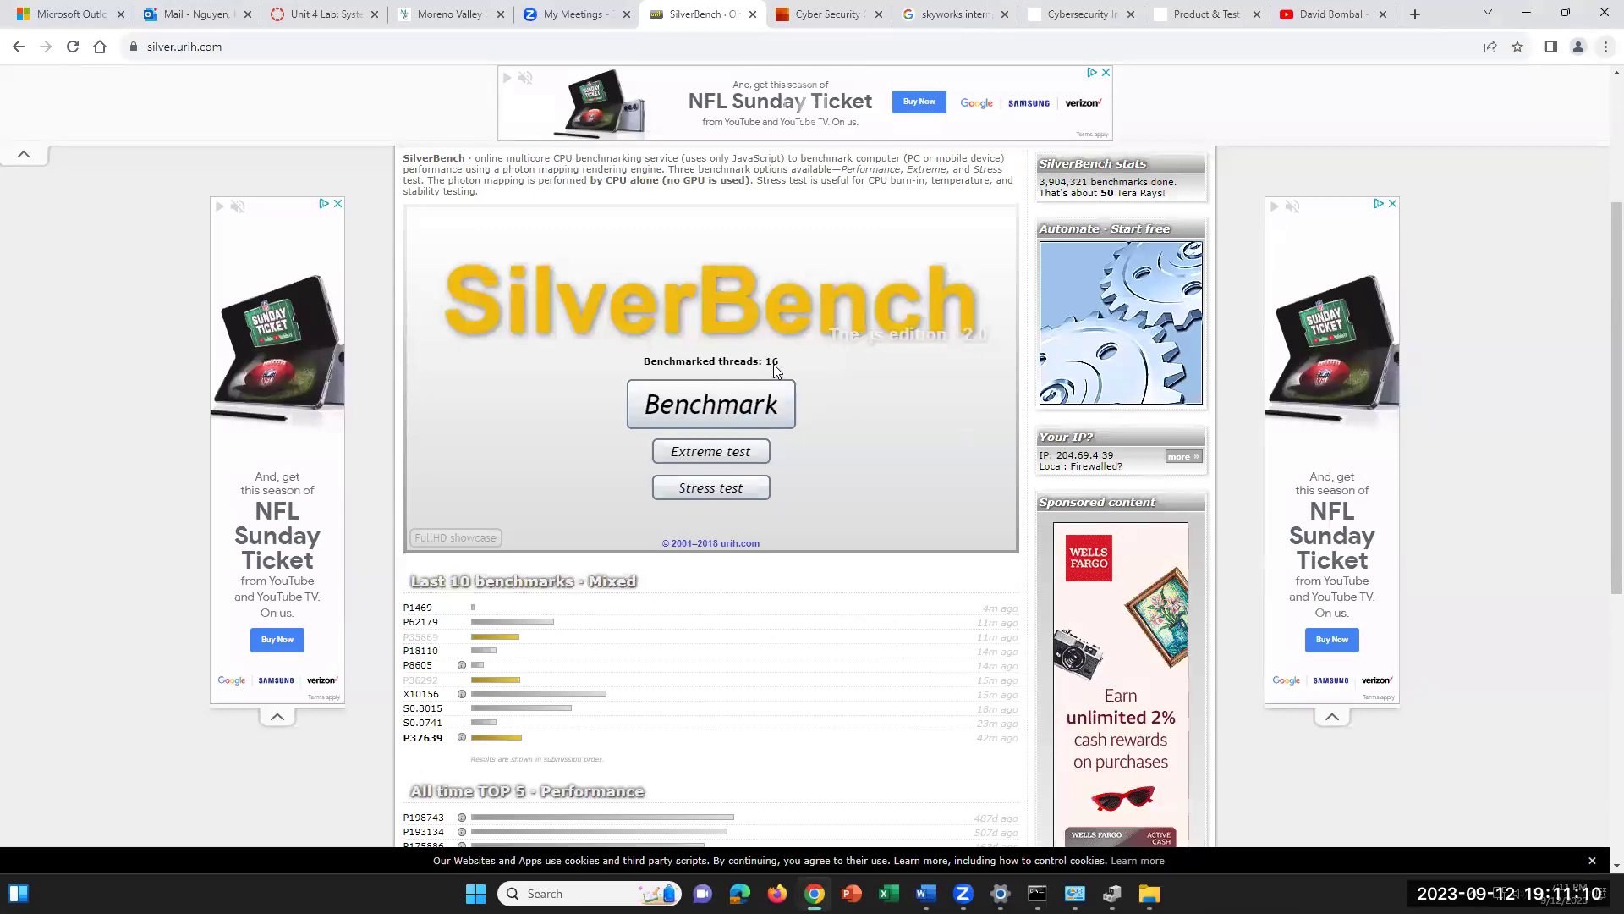
left_click(763, 393)
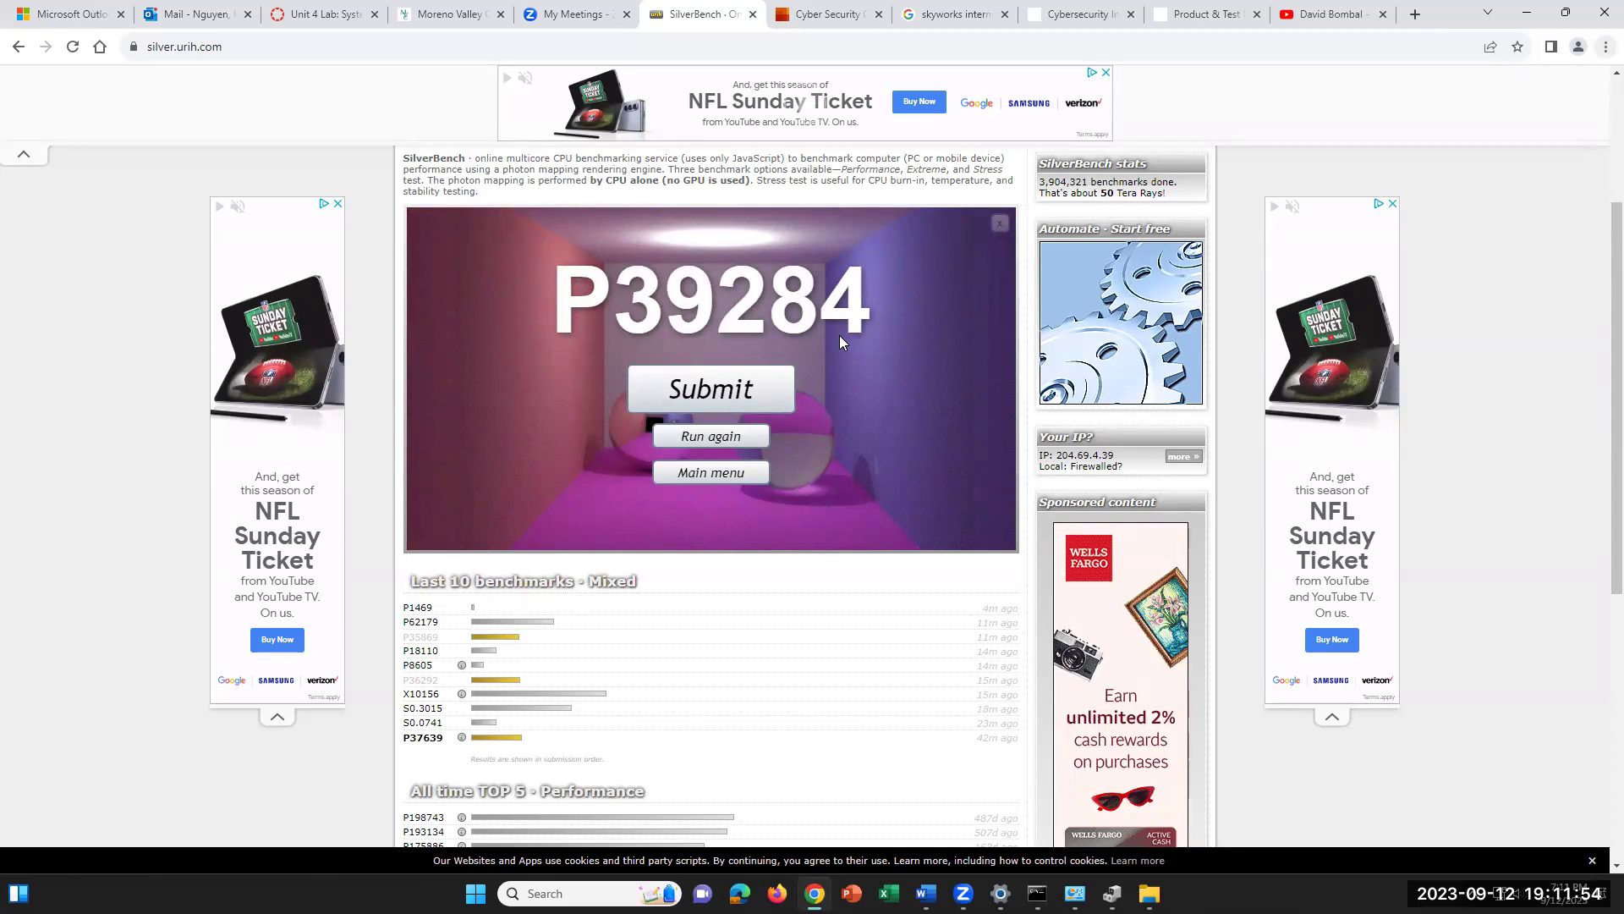
- Return to the Word lab document and highlight "performance value?" in item 30b
scroll(787, 586, "down", 1)
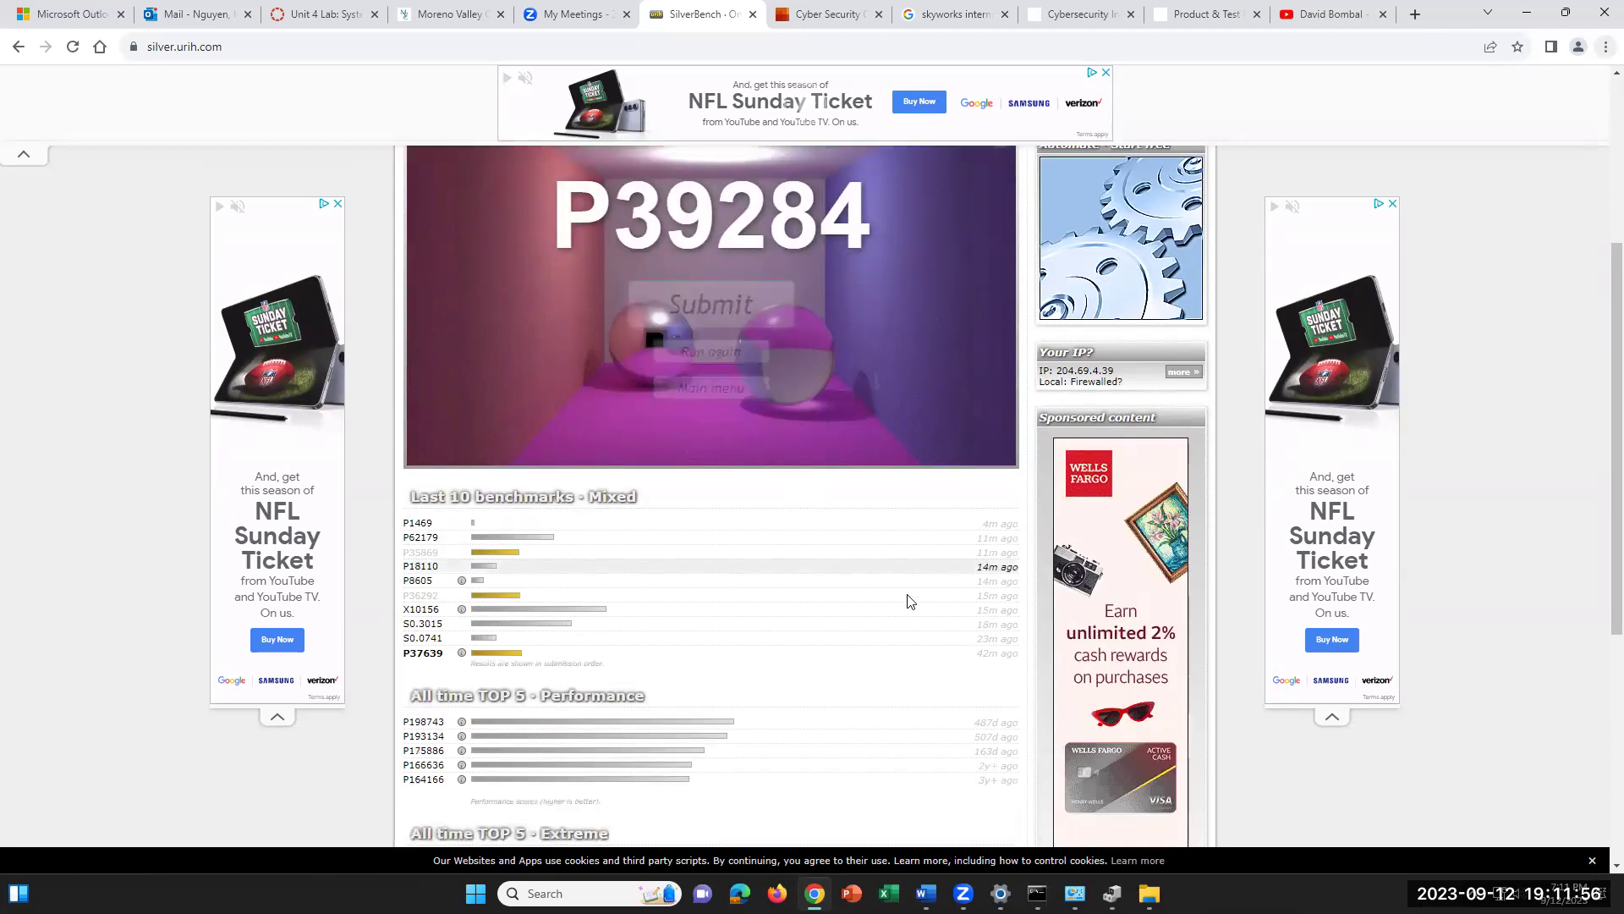
key("alt+Tab")
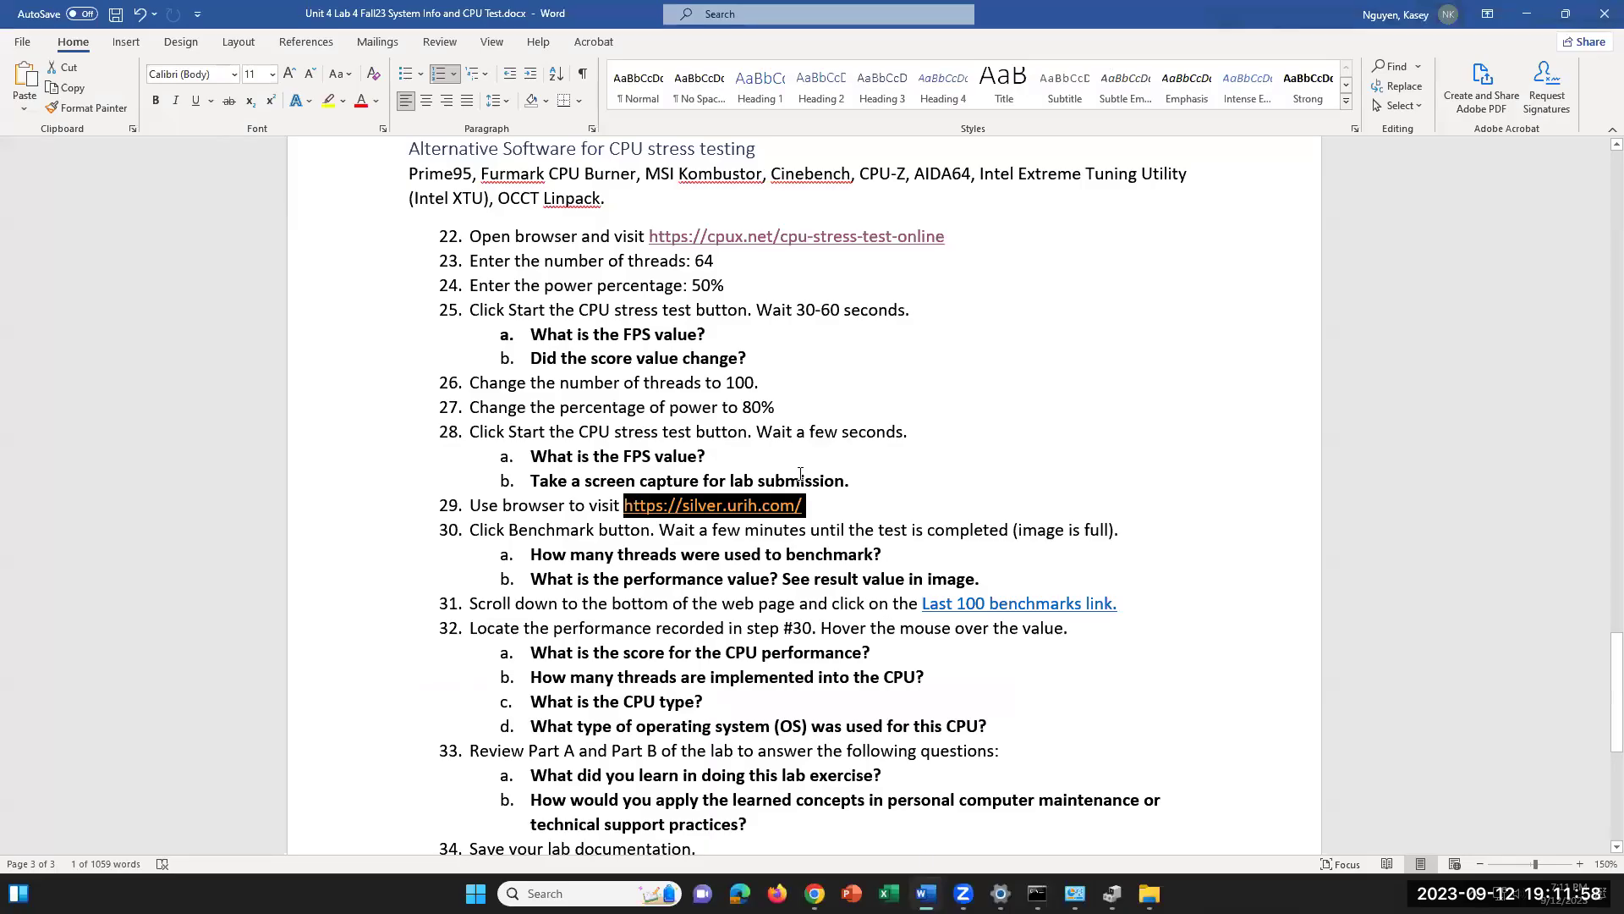
left_click(898, 554)
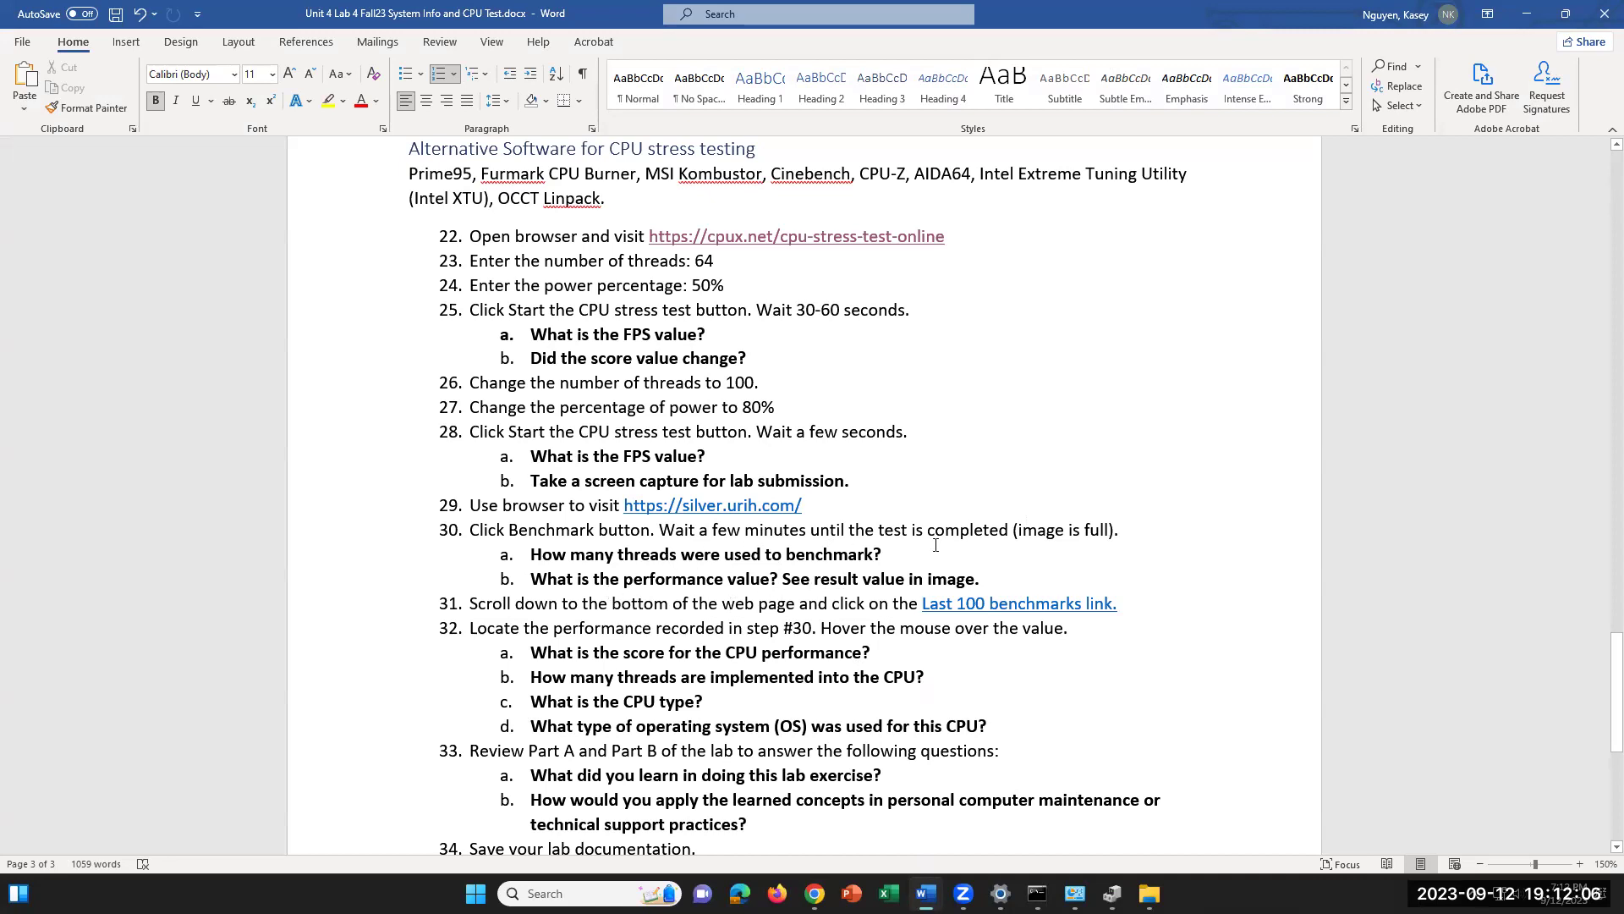
left_click(1125, 530)
left_click_drag(785, 578, 624, 579)
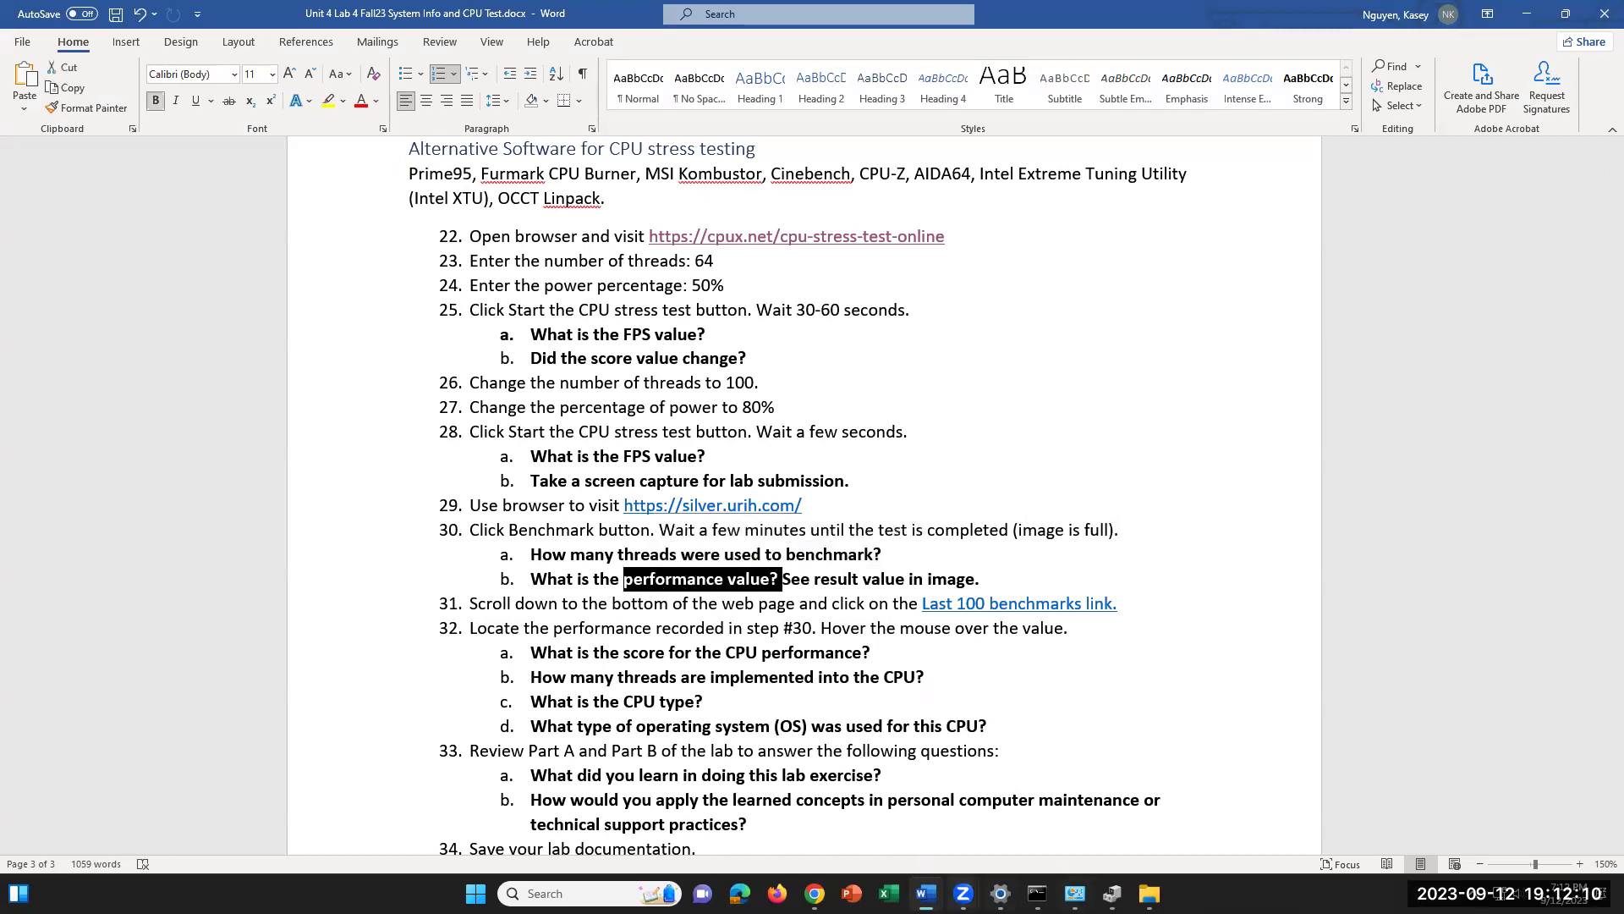
- Switch to the SilverBench page in Chrome and look through the benchmark result and score lists down to the Drill down links
key("alt+Tab")
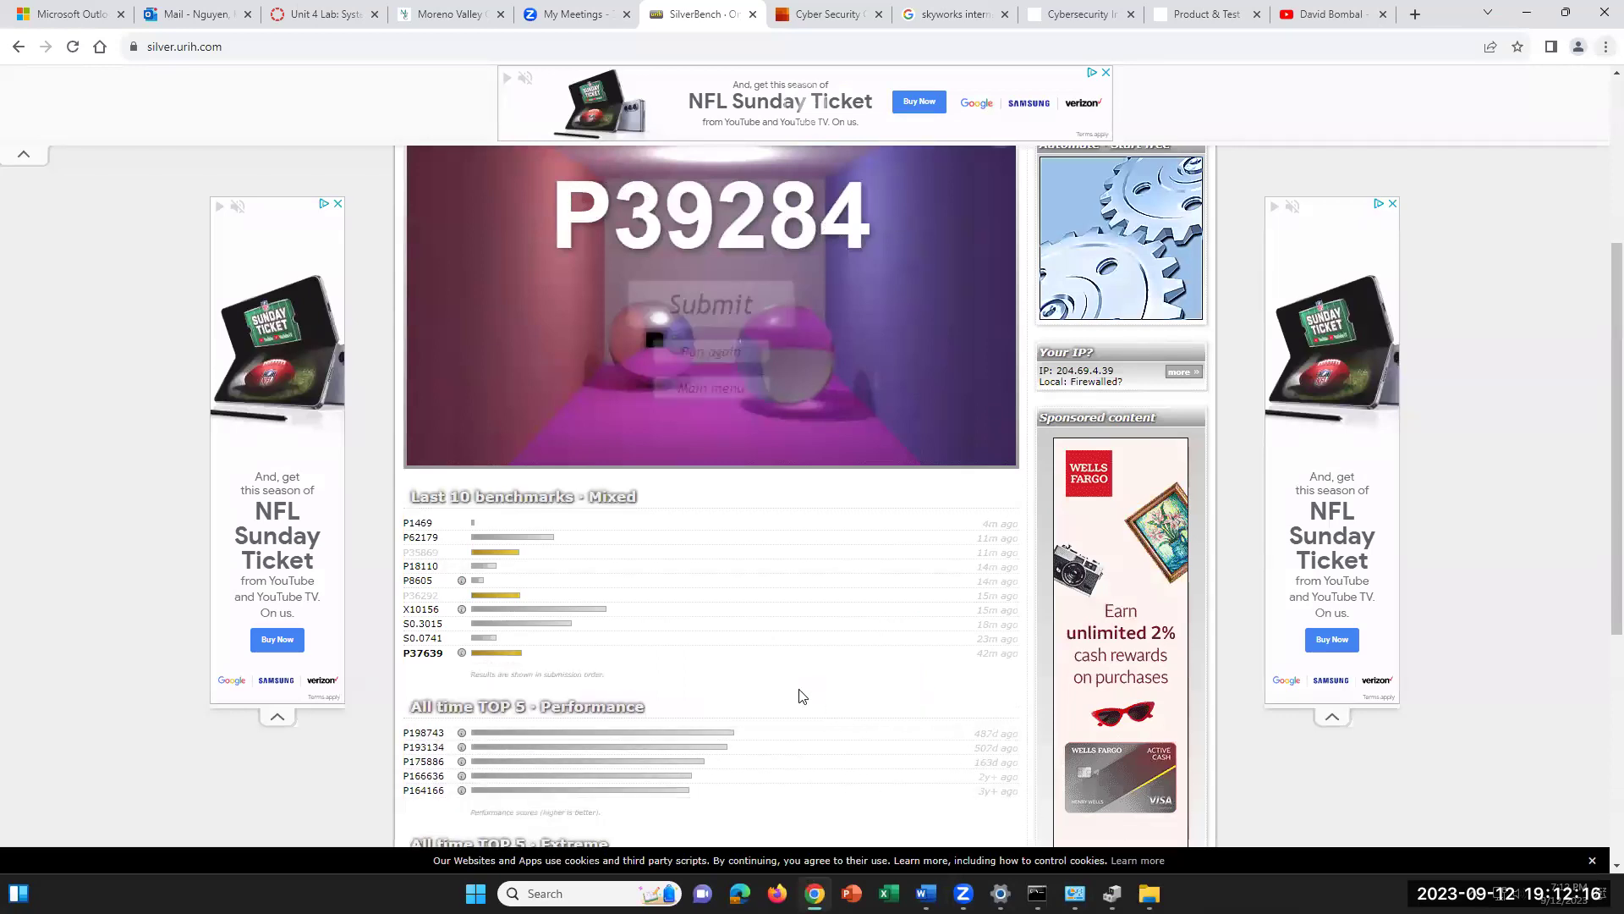
scroll(802, 695, "down", 3)
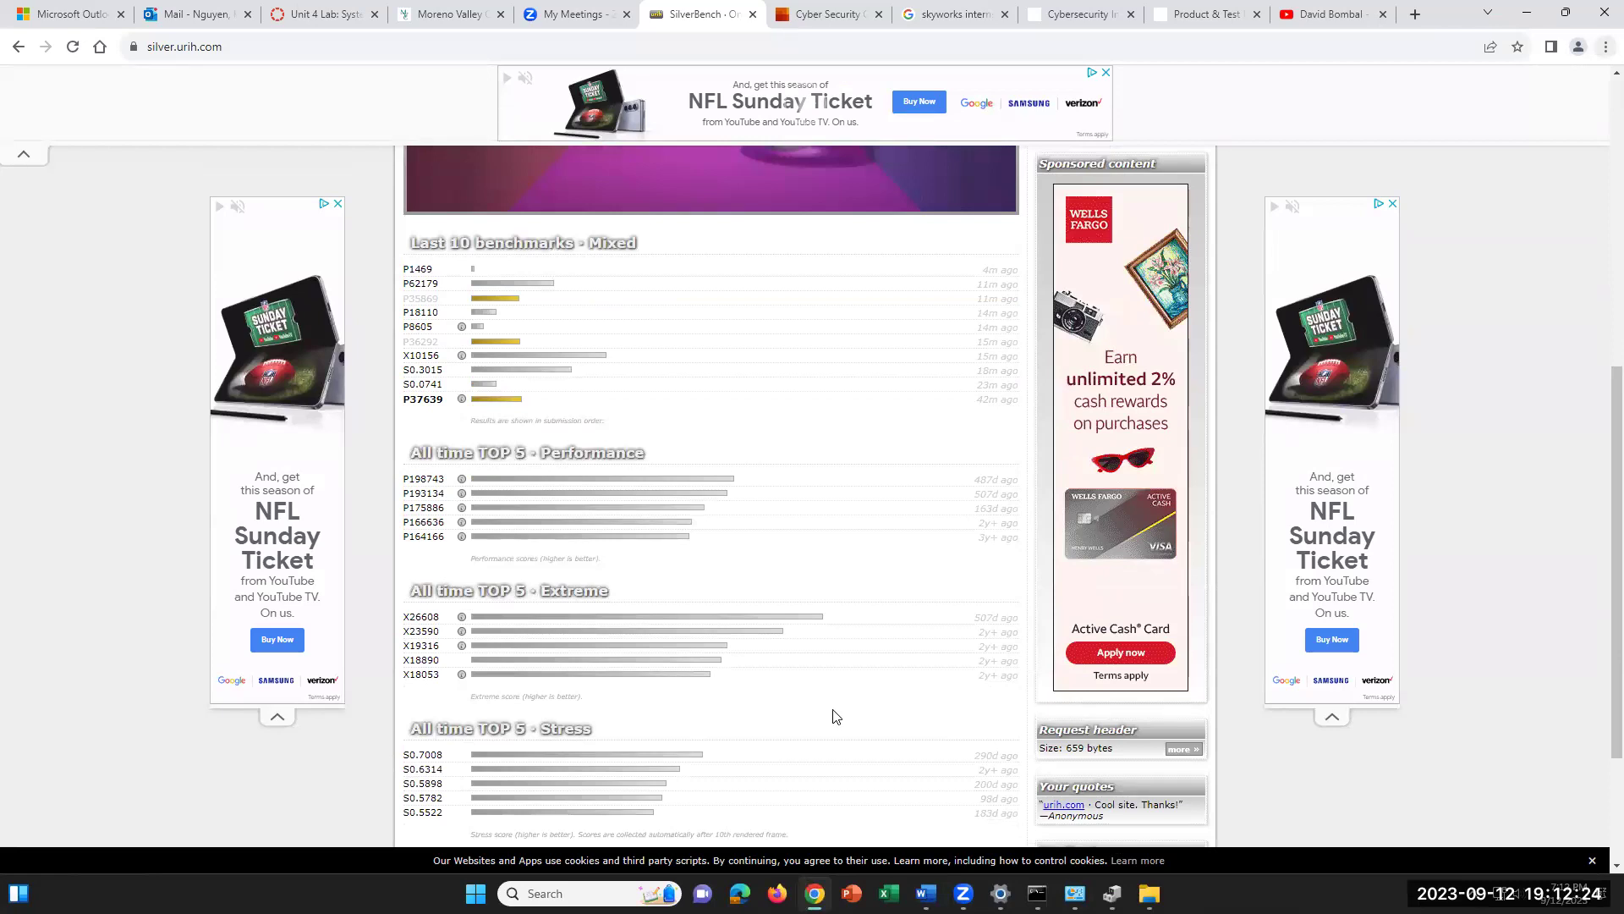
scroll(835, 717, "up", 6)
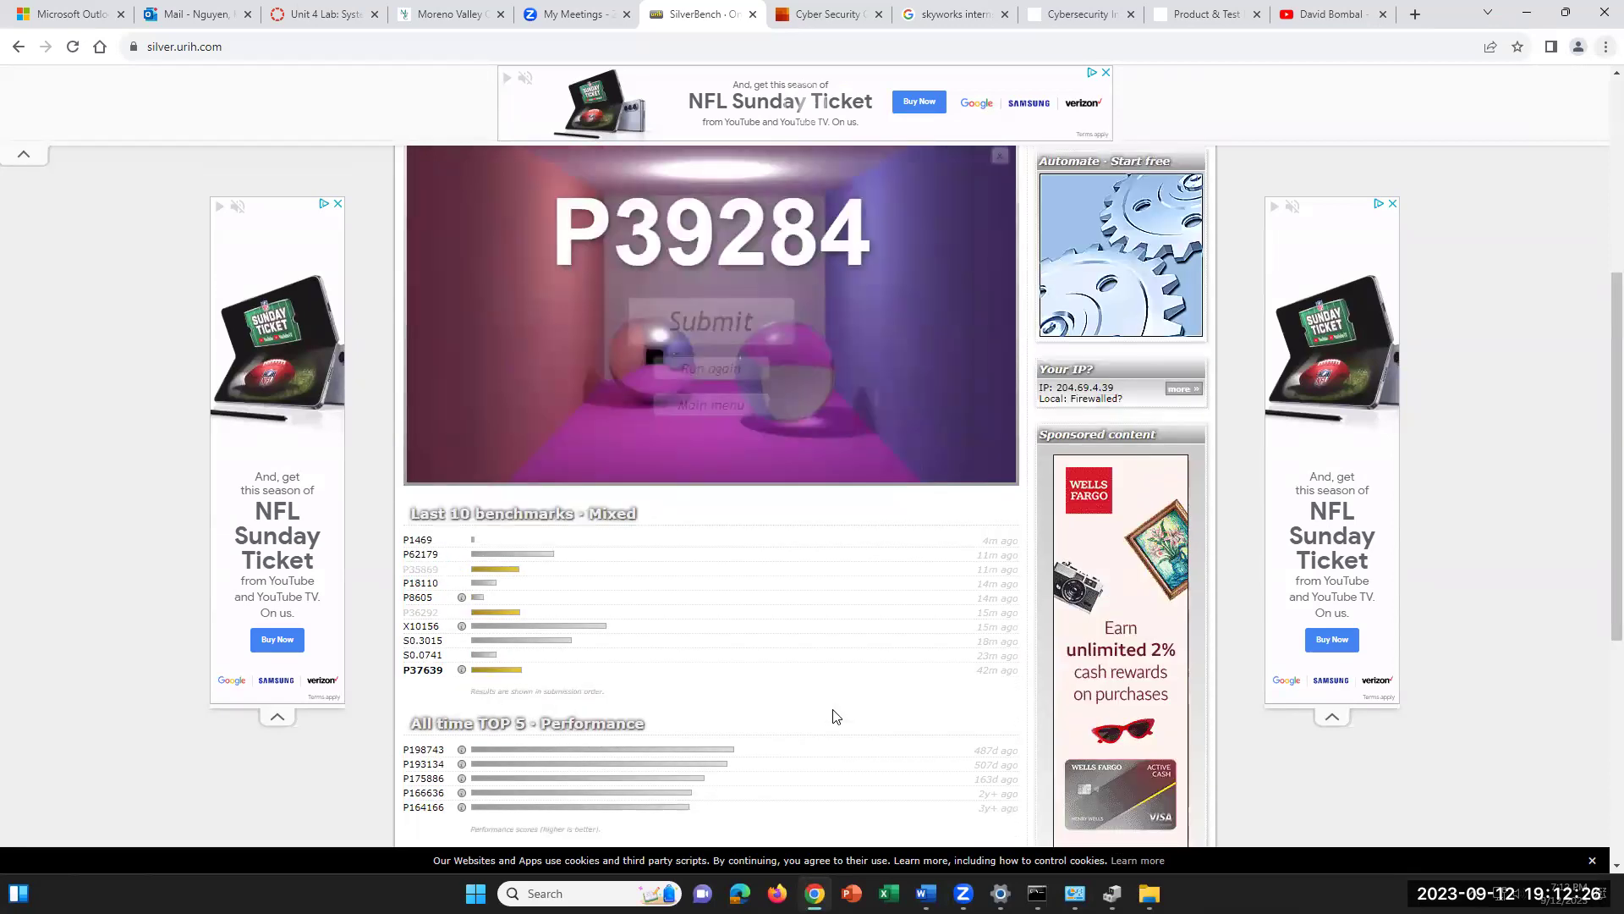
scroll(833, 719, "down", 3)
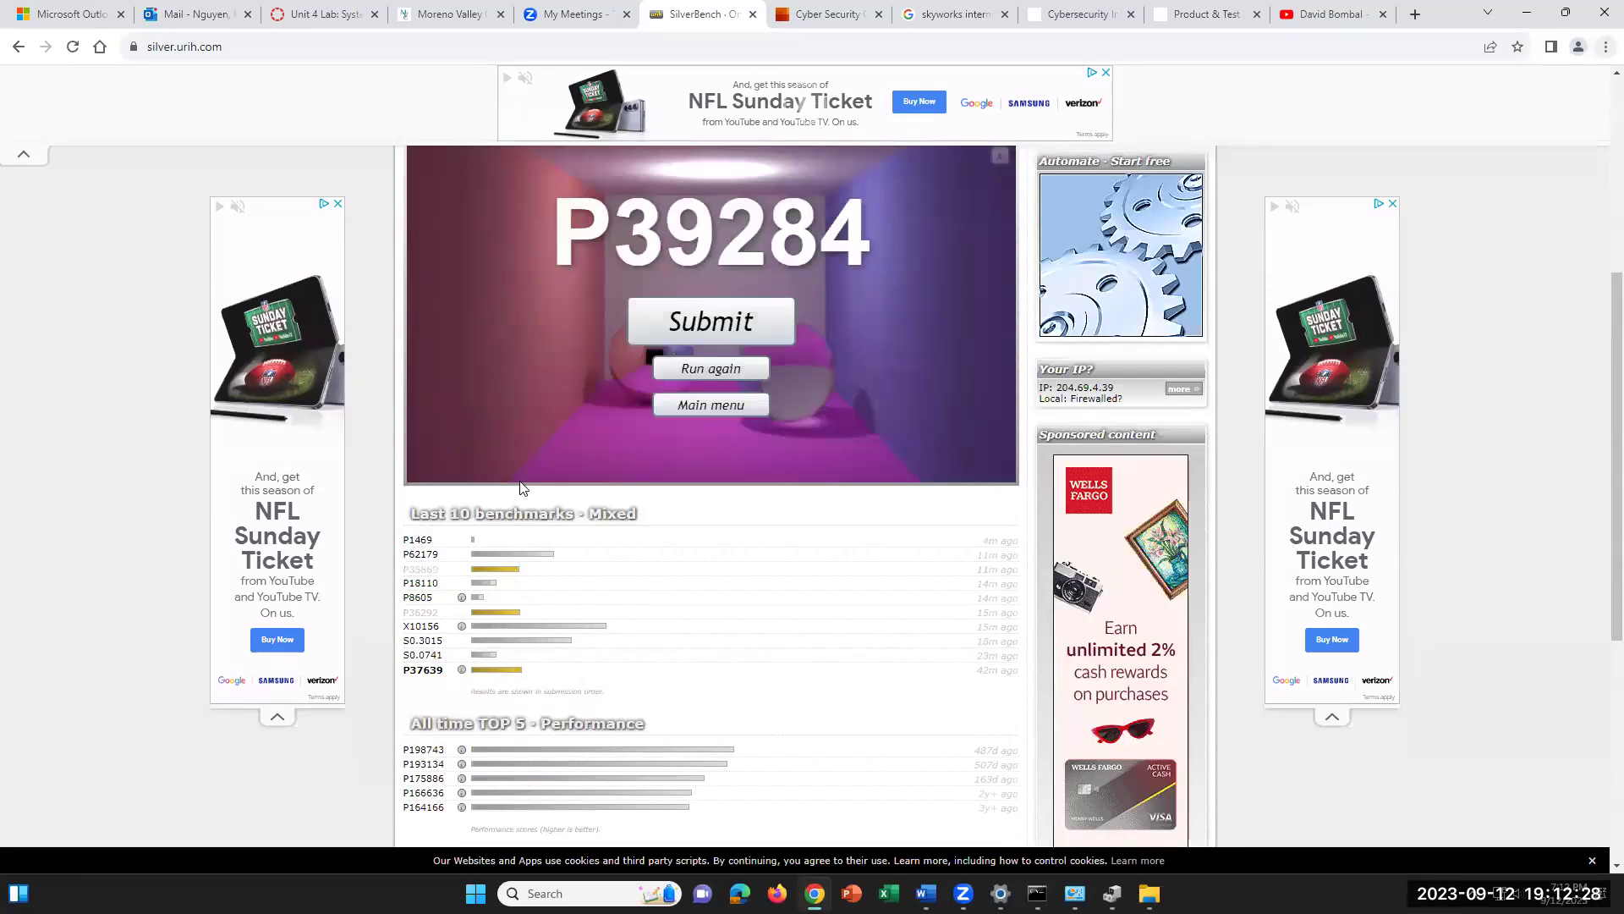
scroll(604, 686, "down", 1)
scroll(604, 684, "down", 3)
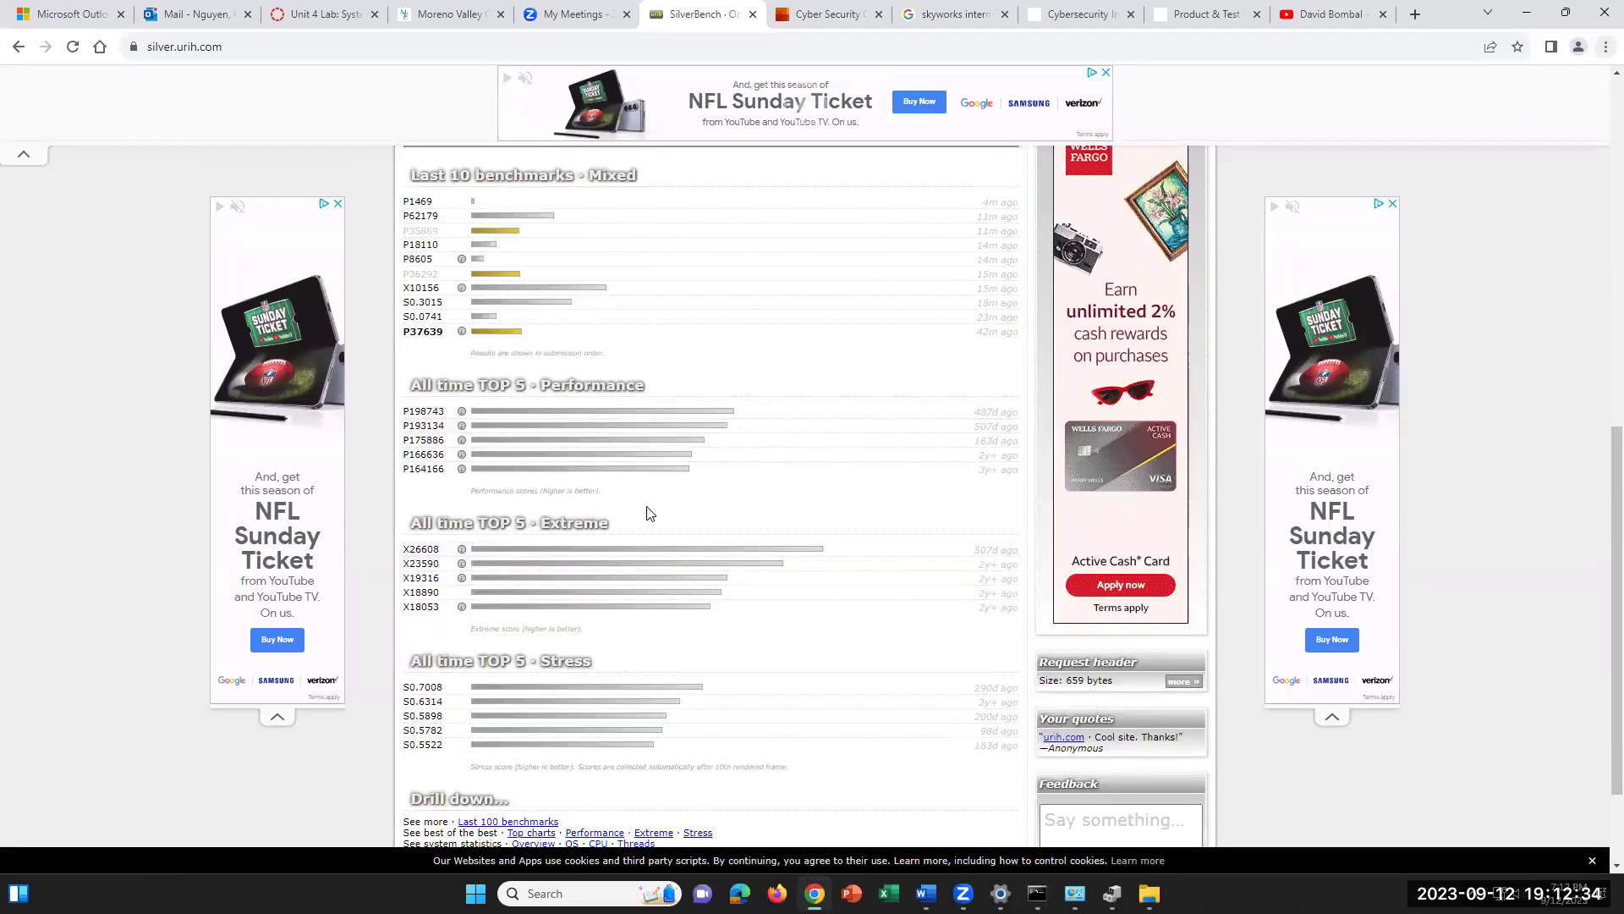
scroll(648, 526, "down", 2)
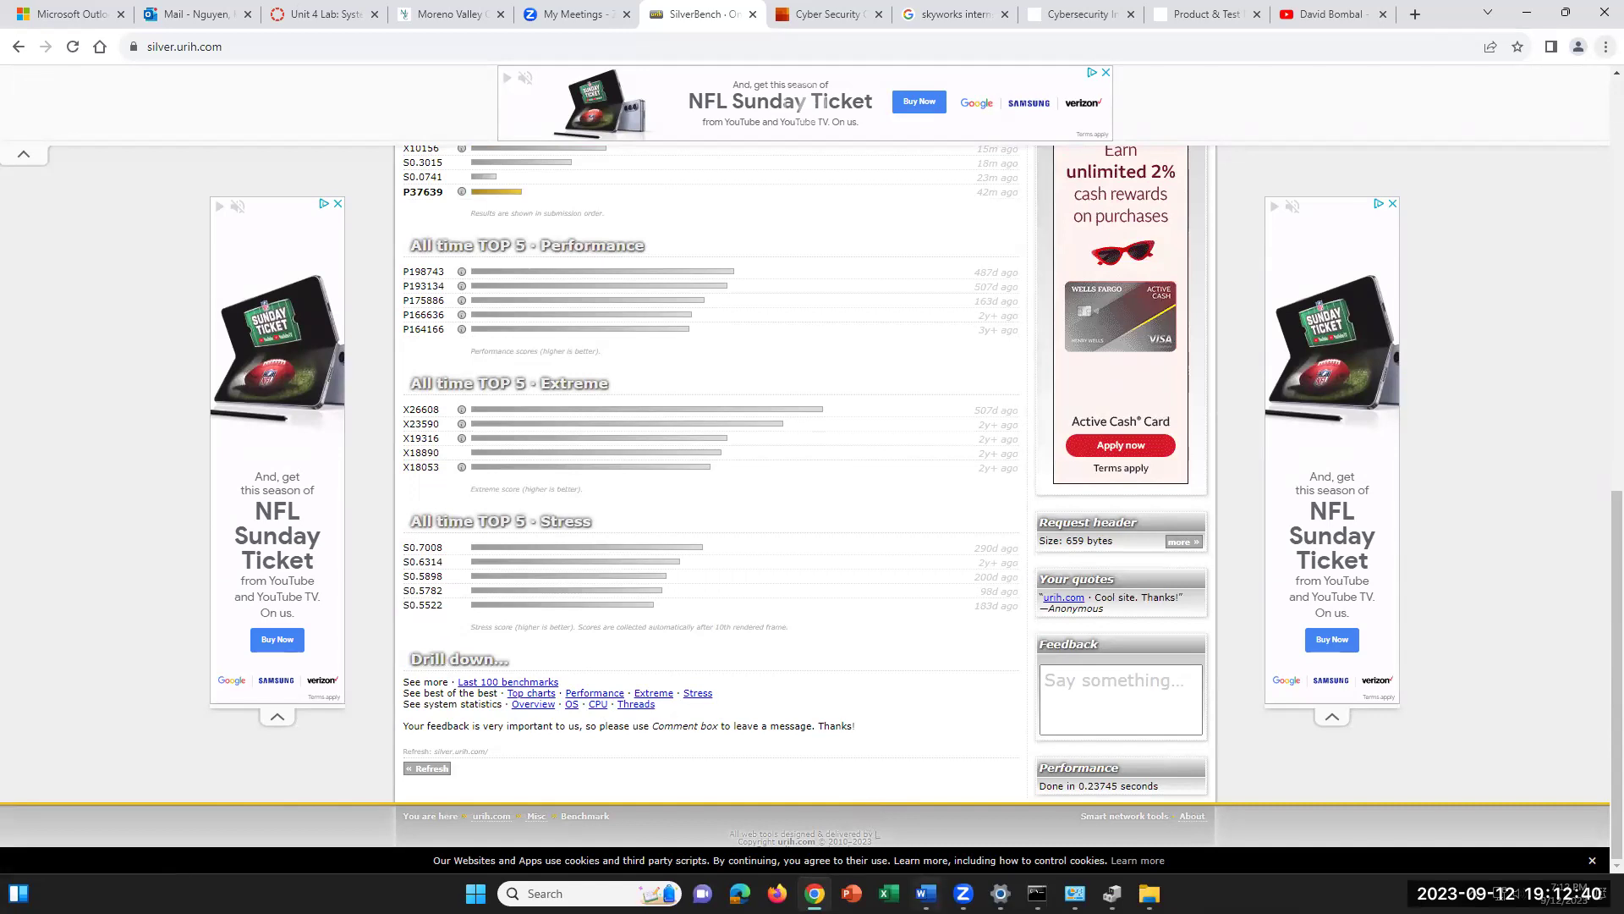
- Check item 31 in the Word lab document, close the Chrome ad on SilverBench, and open the Last 100 benchmarks page
left_click(927, 894)
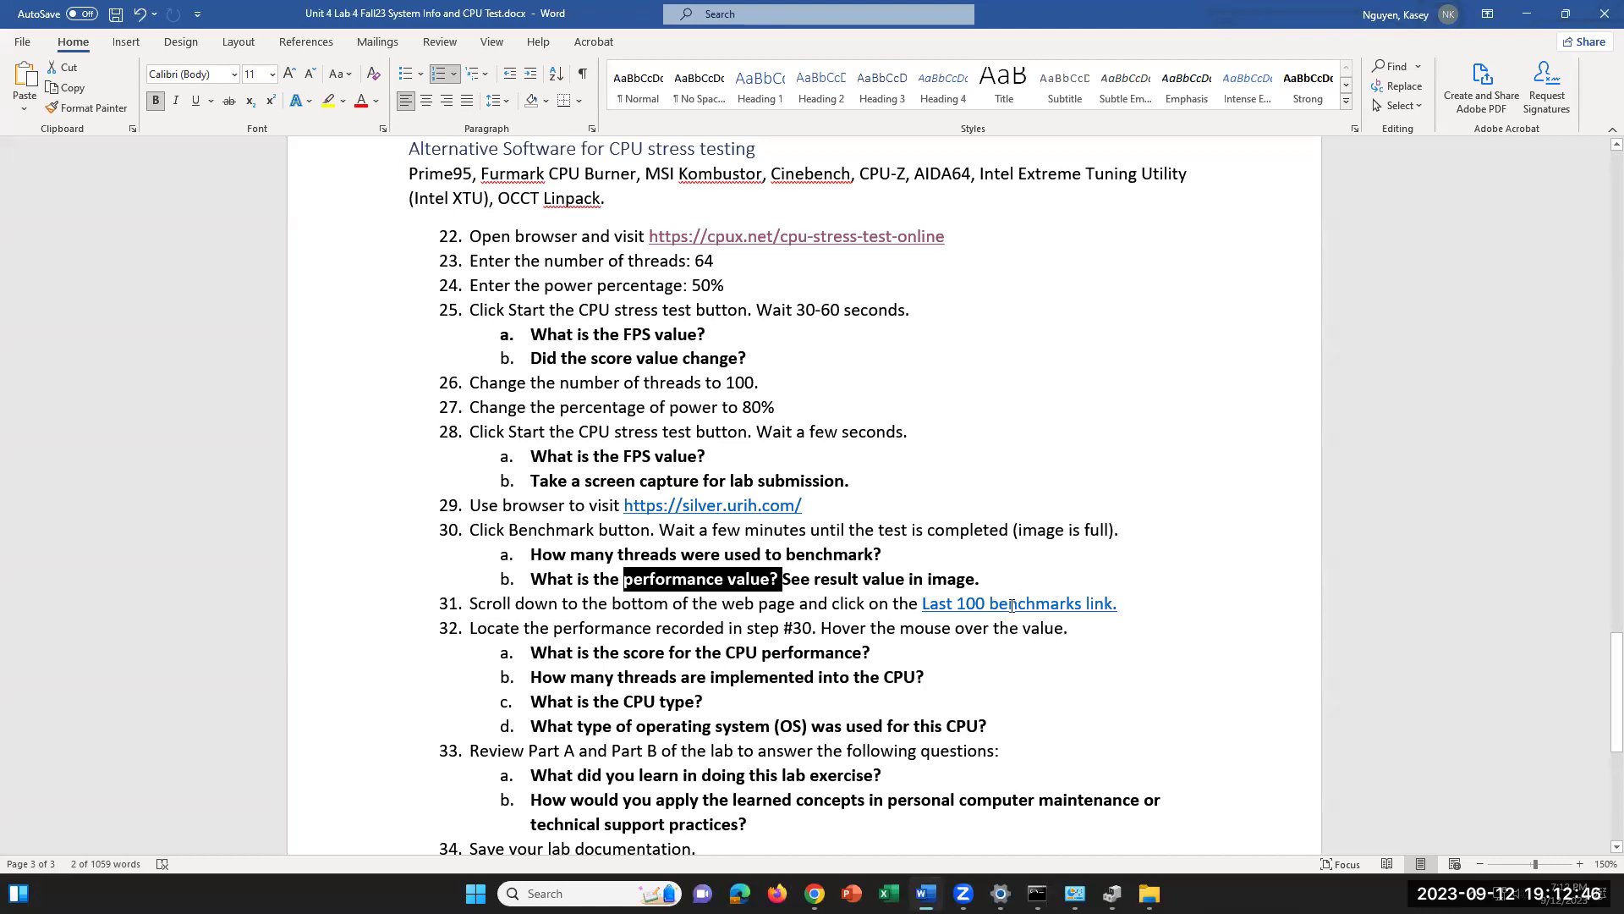
key("alt+Tab")
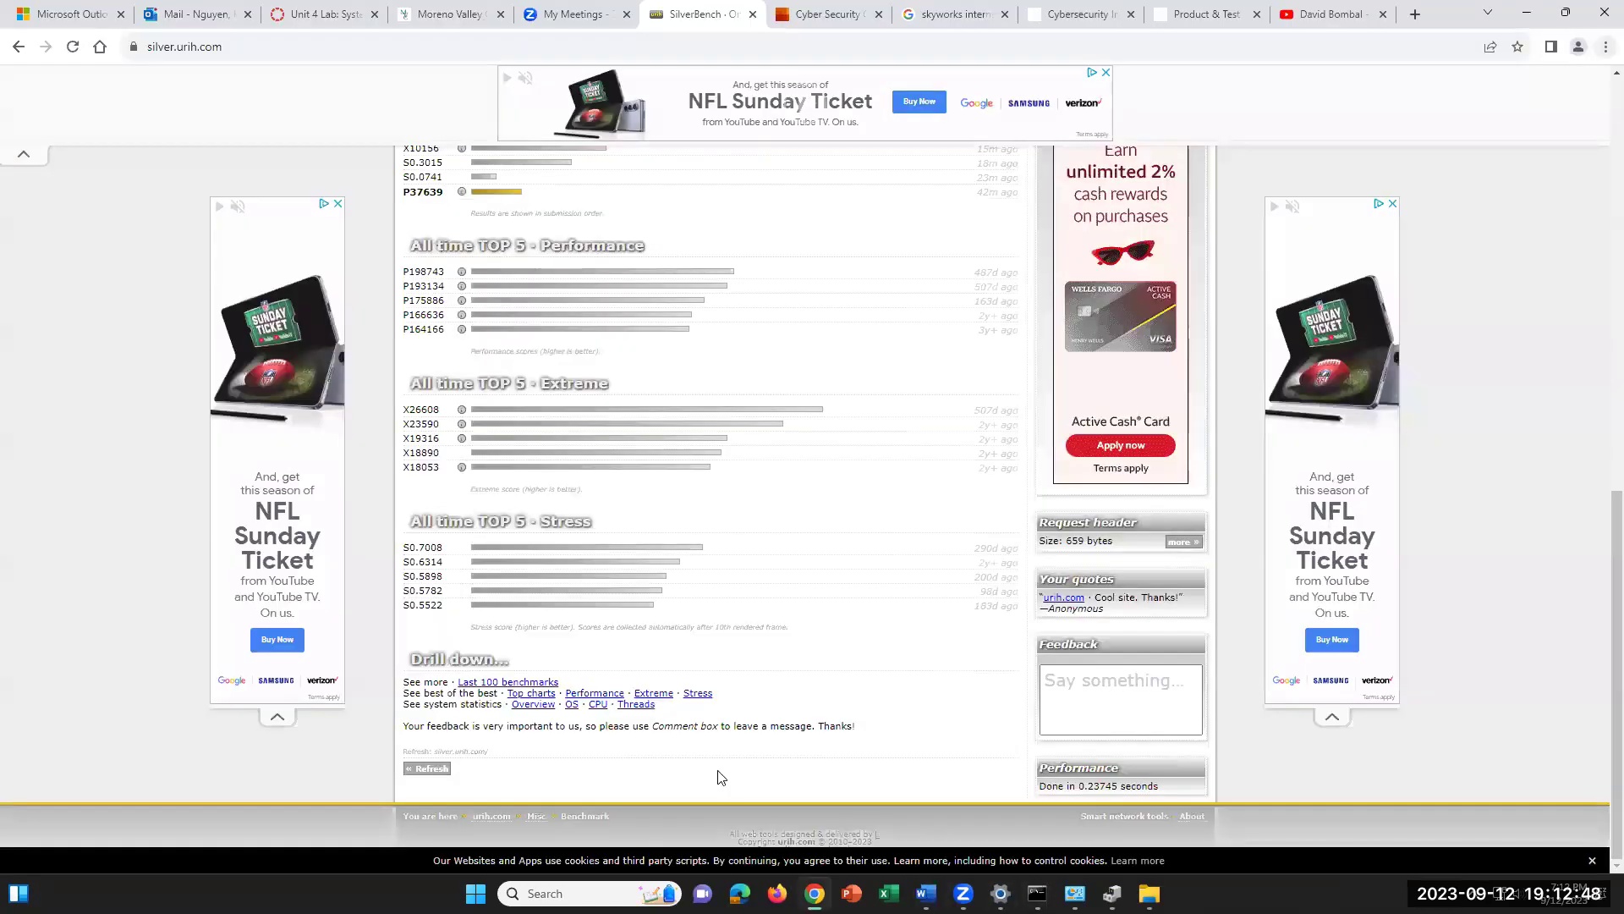
left_click(522, 696)
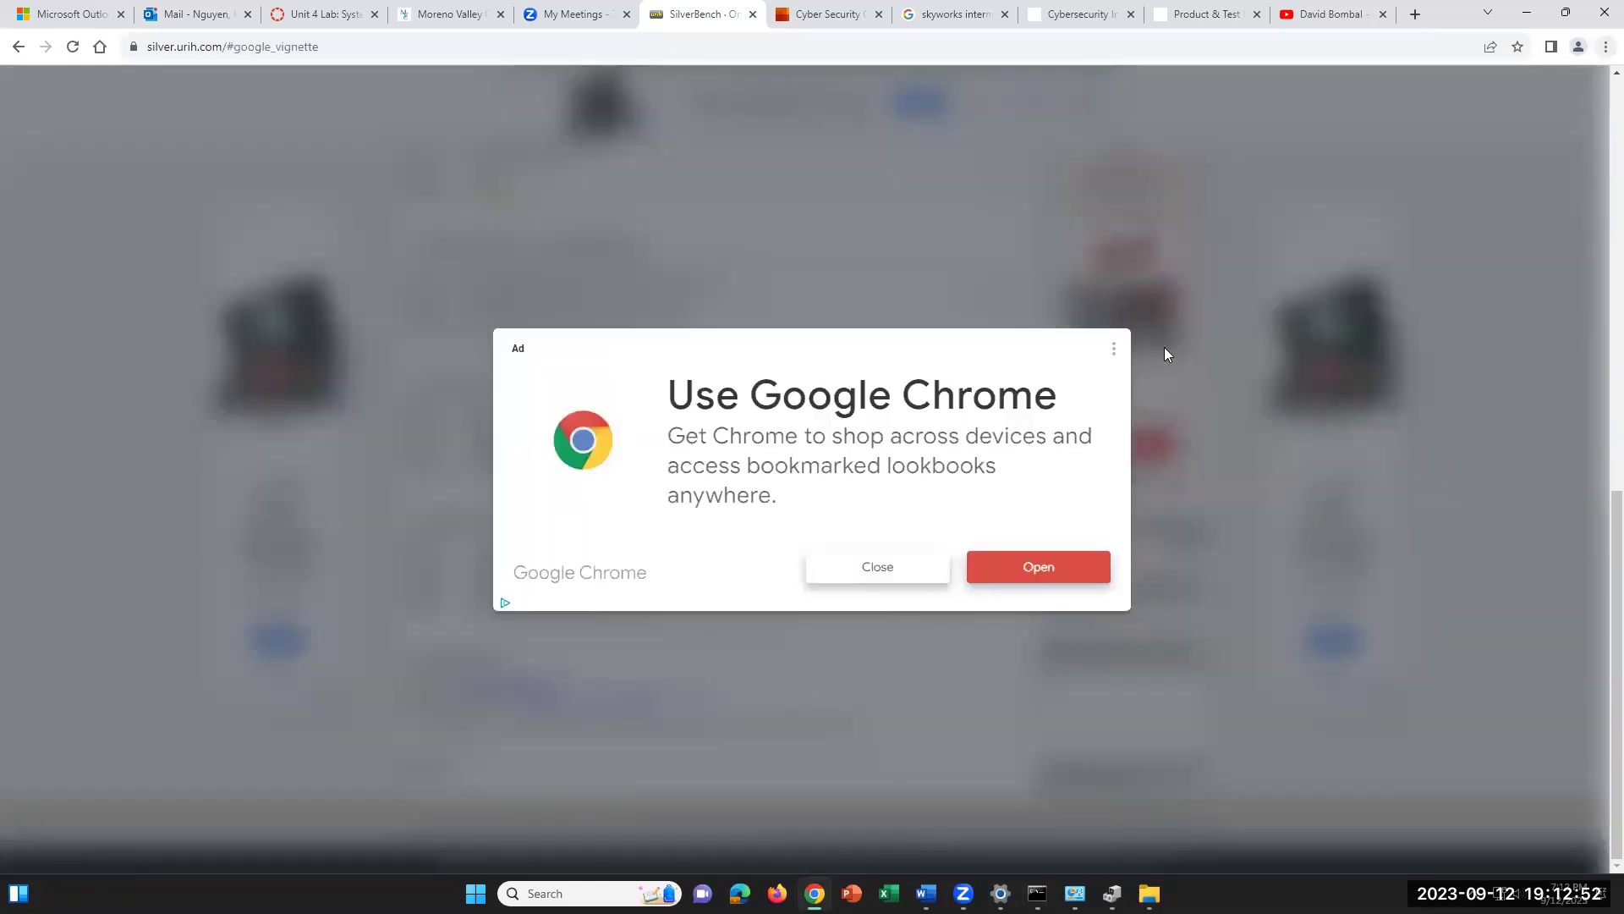
left_click(878, 567)
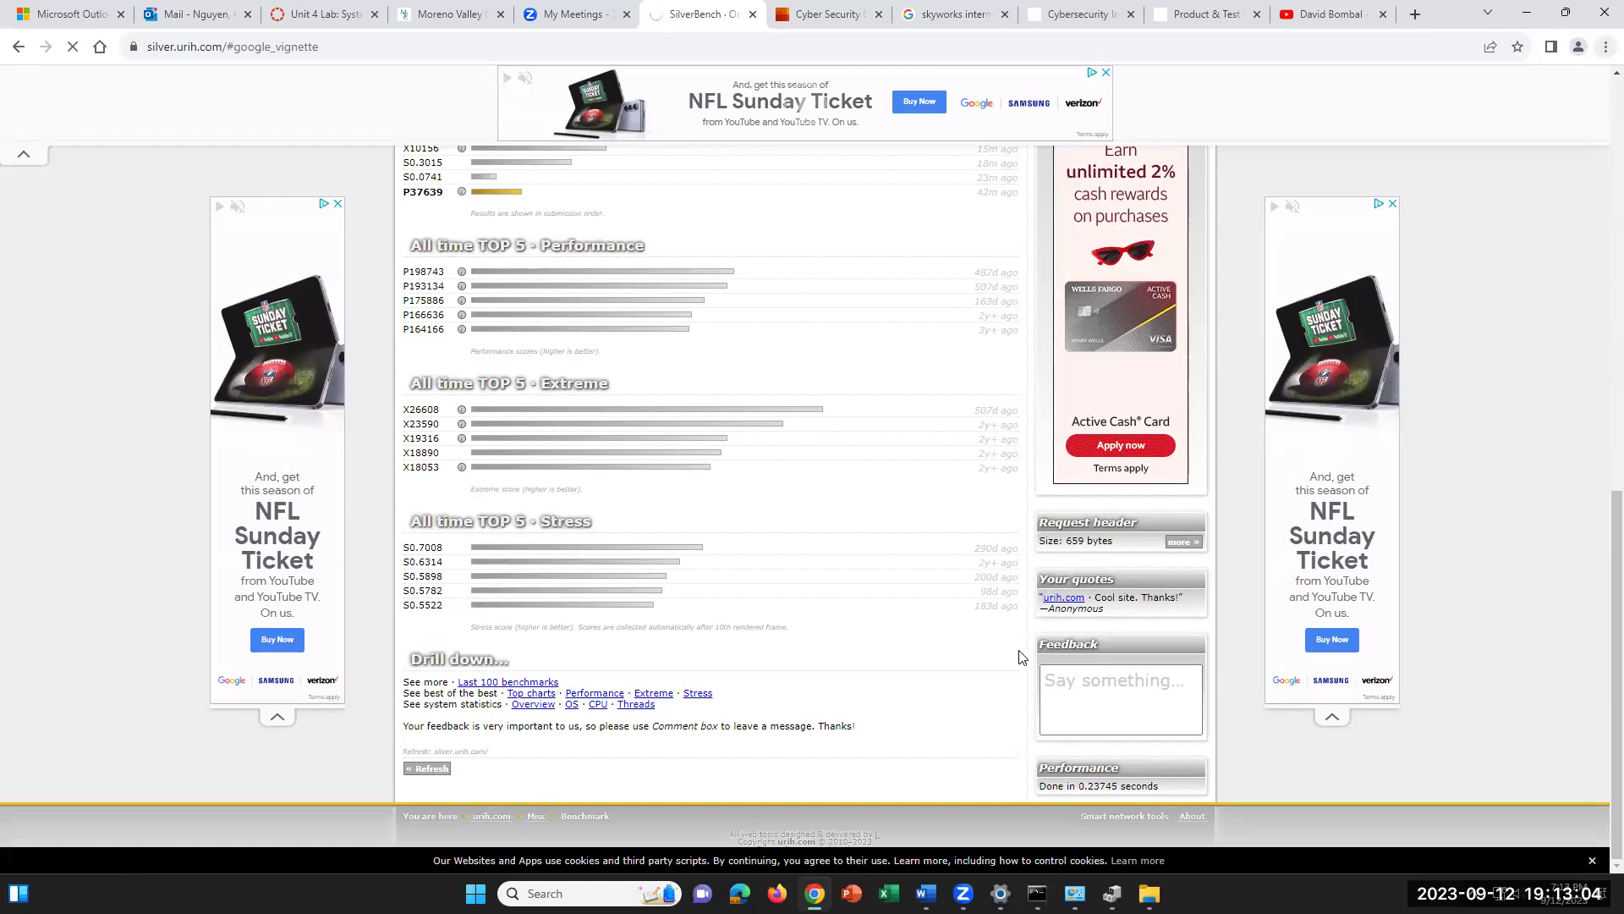
left_click(1144, 720)
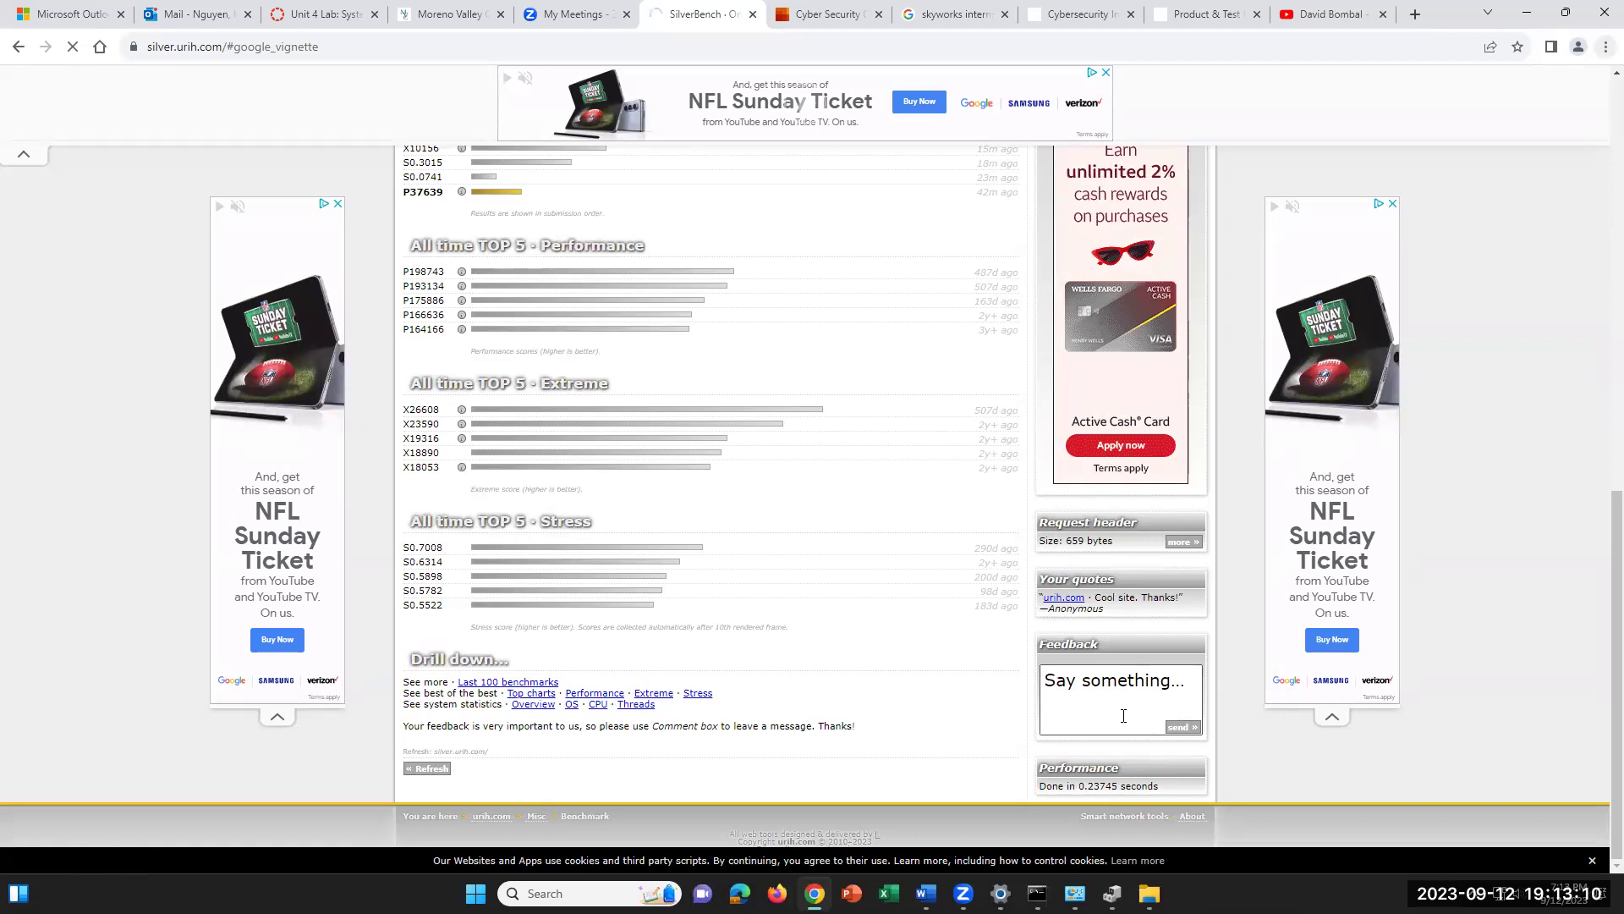
left_click(531, 683)
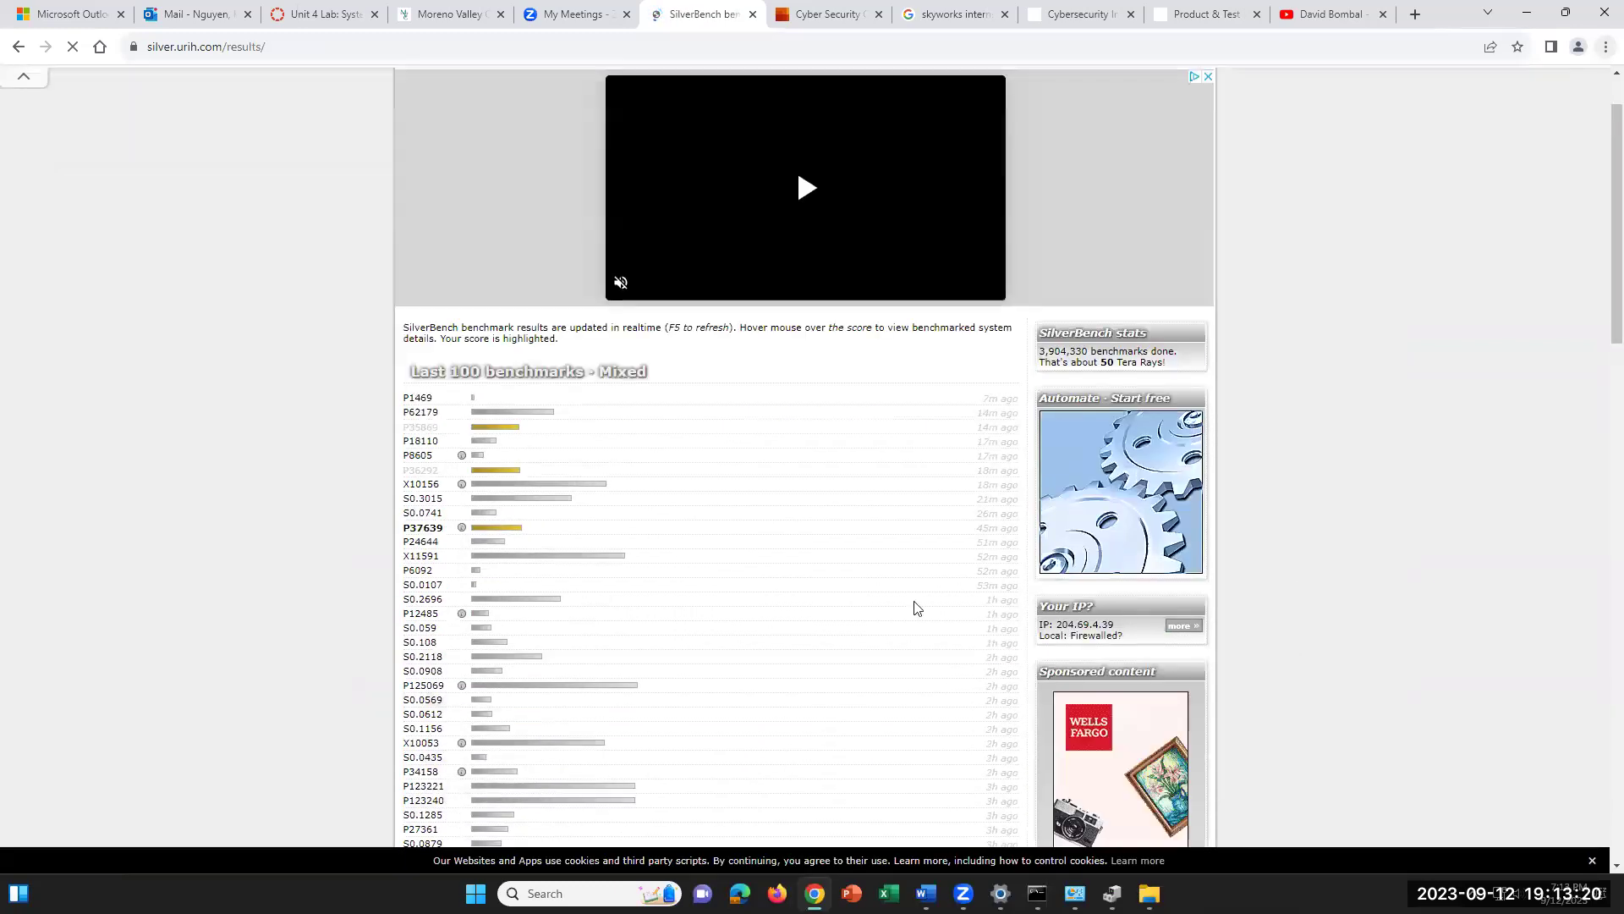
- Examine individual scores in the Last 100 benchmarks list for their system details
mouse_move(431, 538)
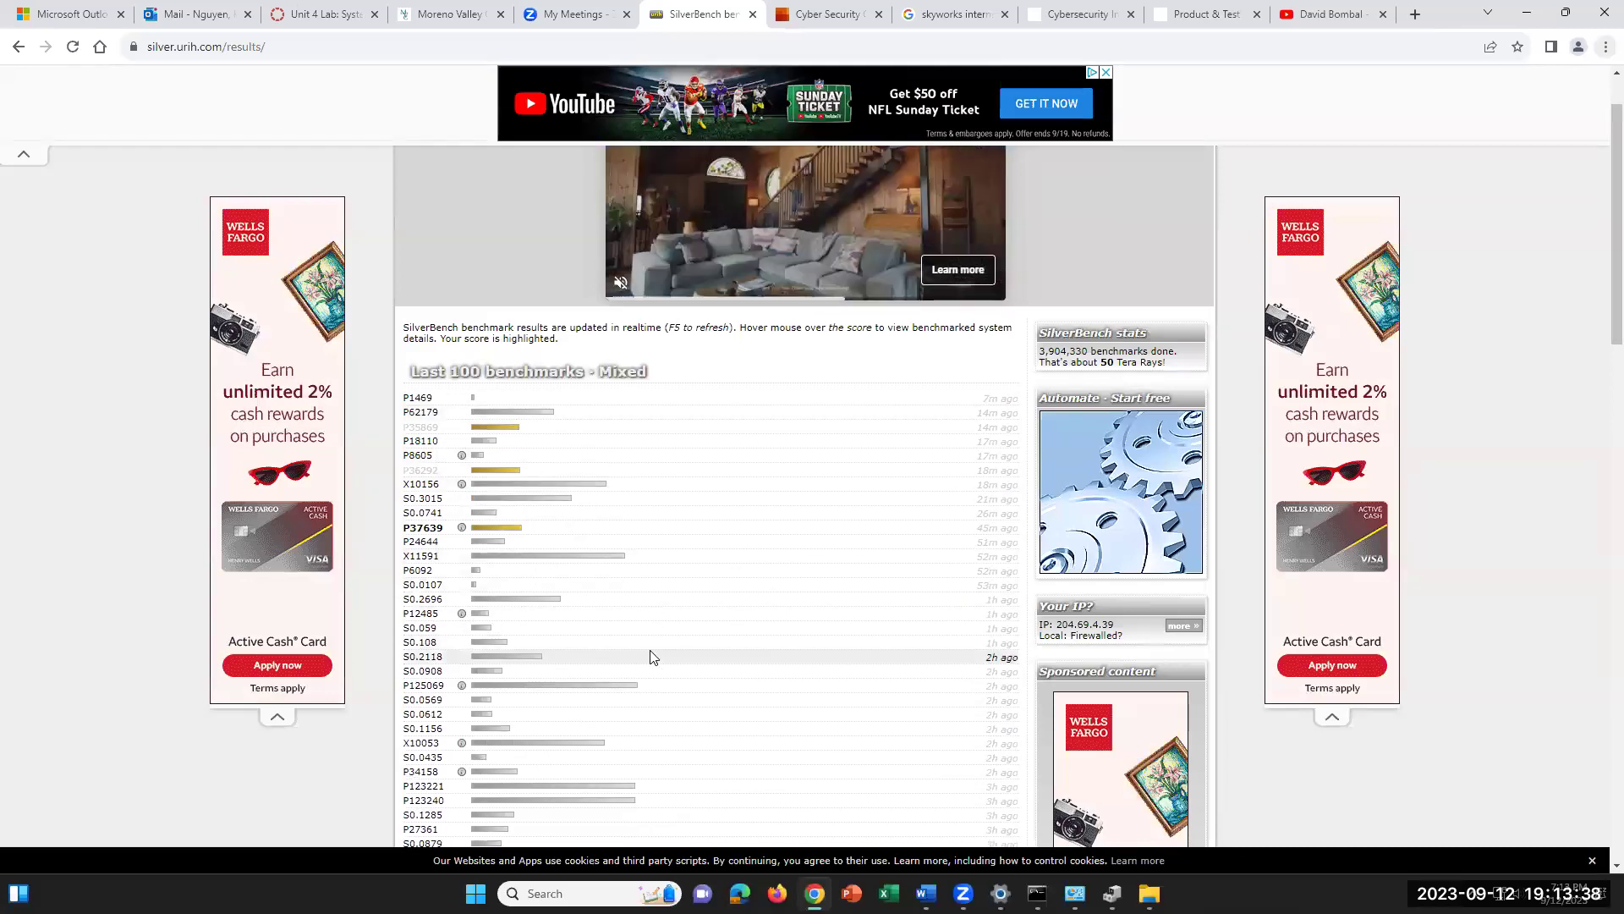
mouse_move(618, 685)
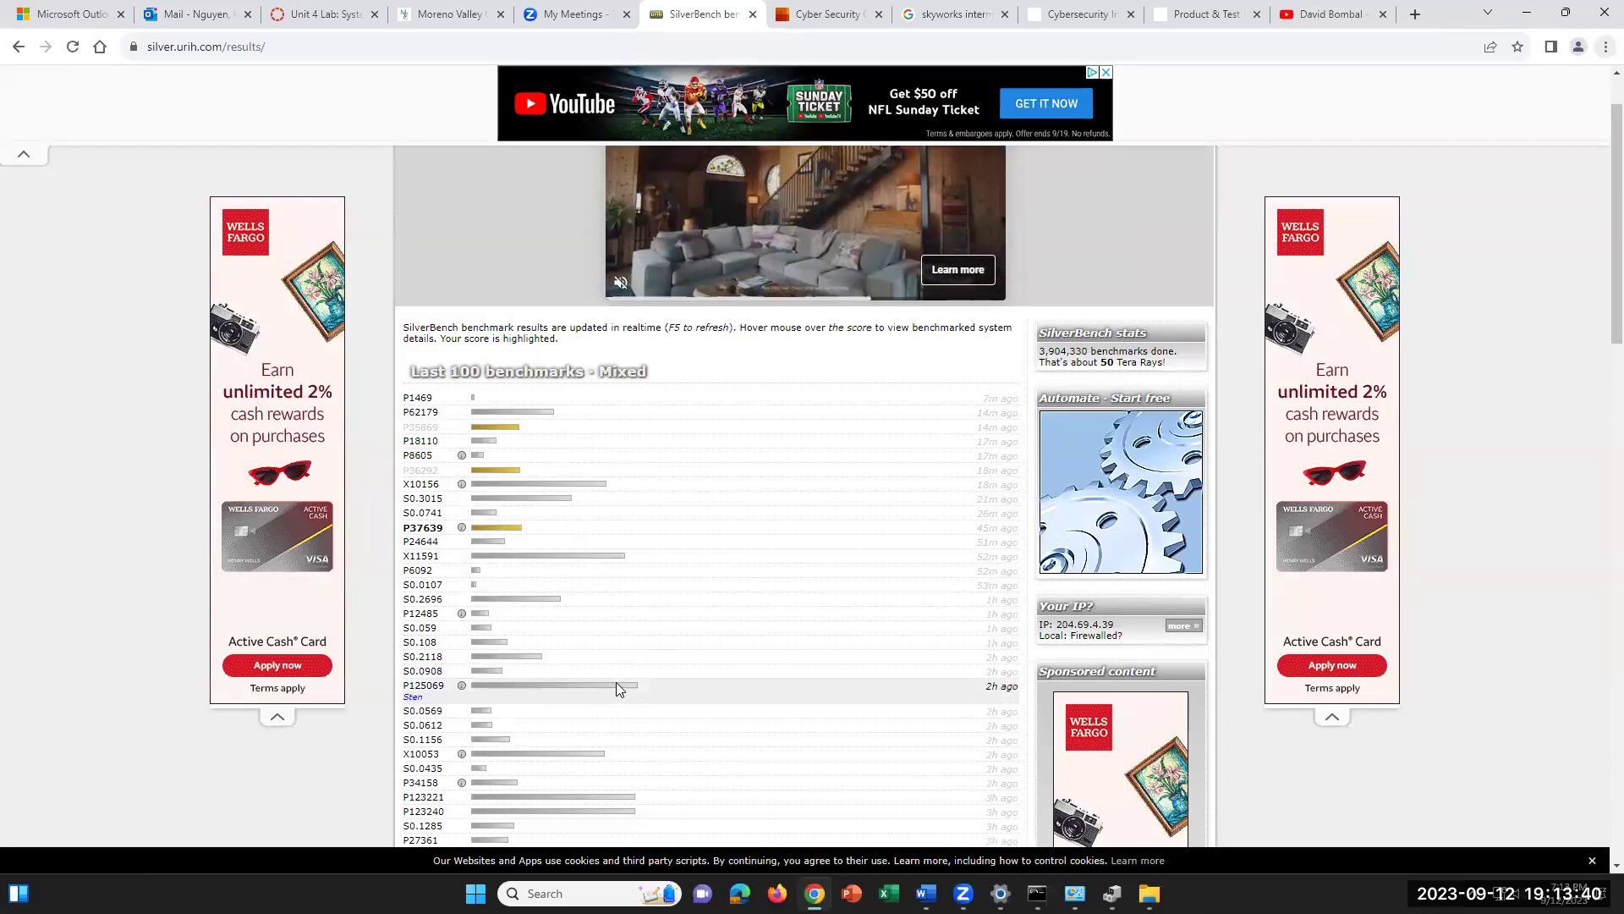
scroll(644, 682, "down", 1)
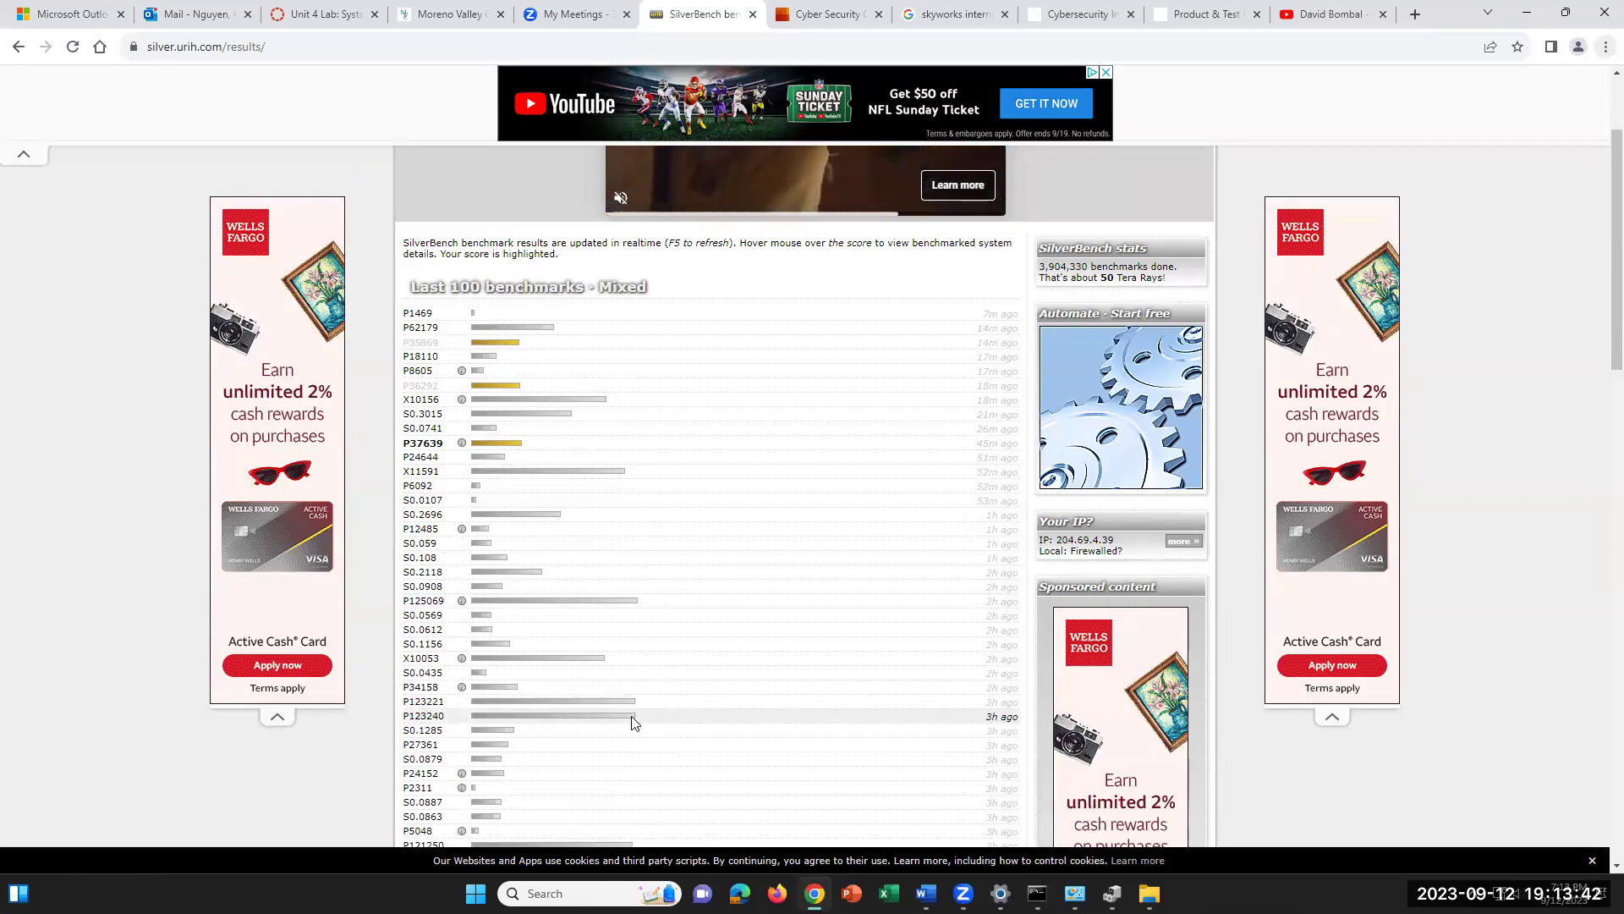
mouse_move(765, 685)
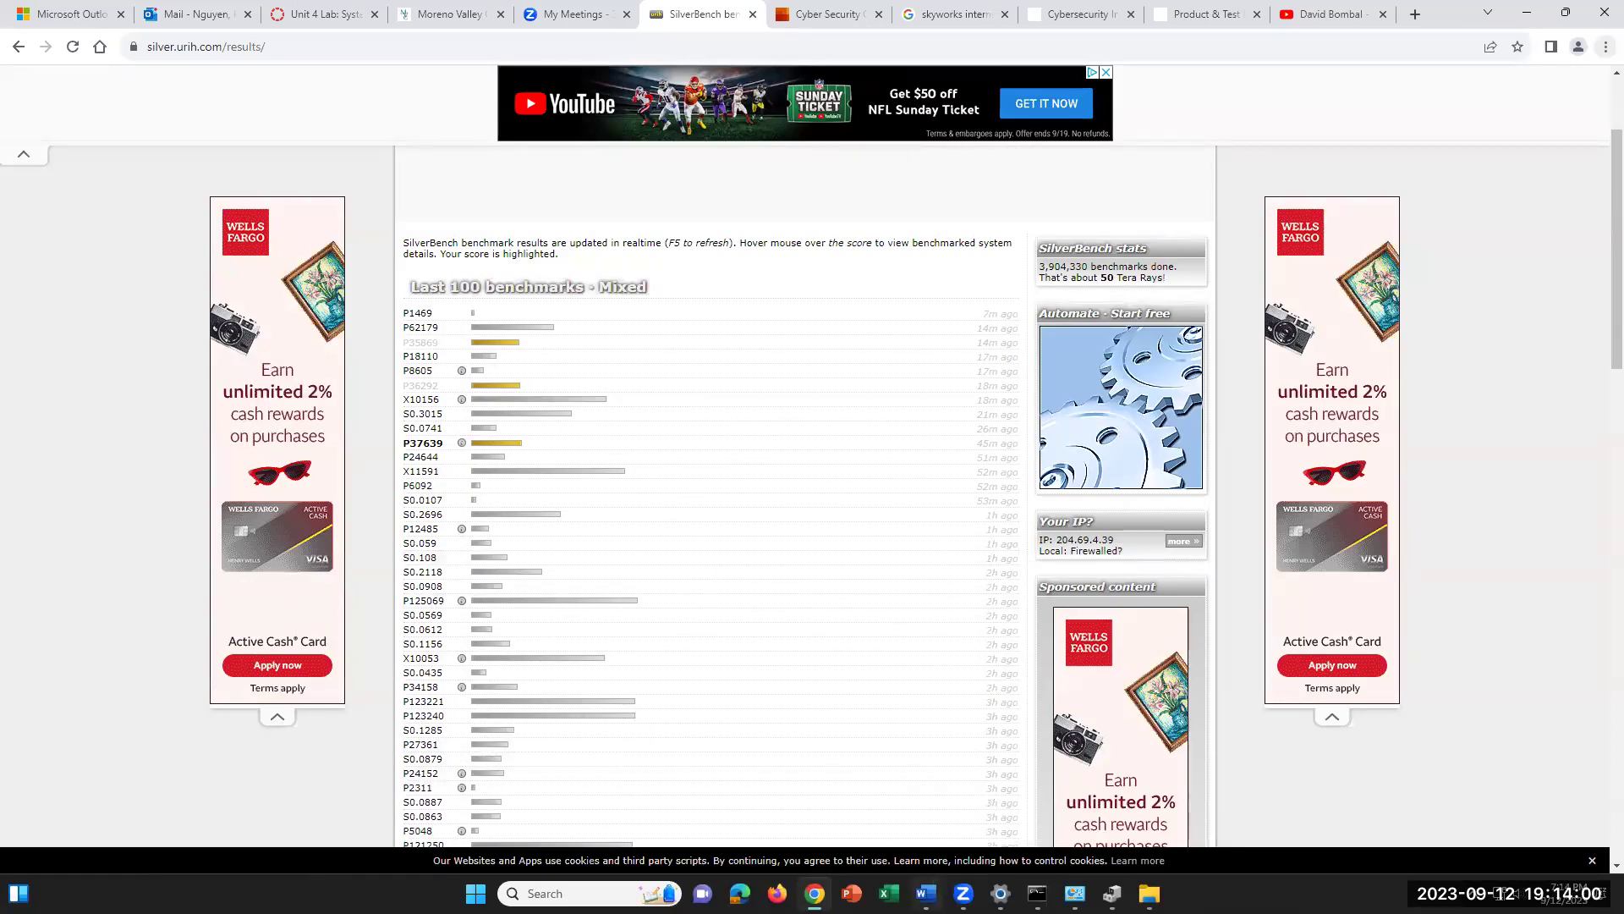
- Clear the selection in the Word lab document, review items 31 and 32, and look through the Last 100 benchmarks list in Chrome
left_click(925, 893)
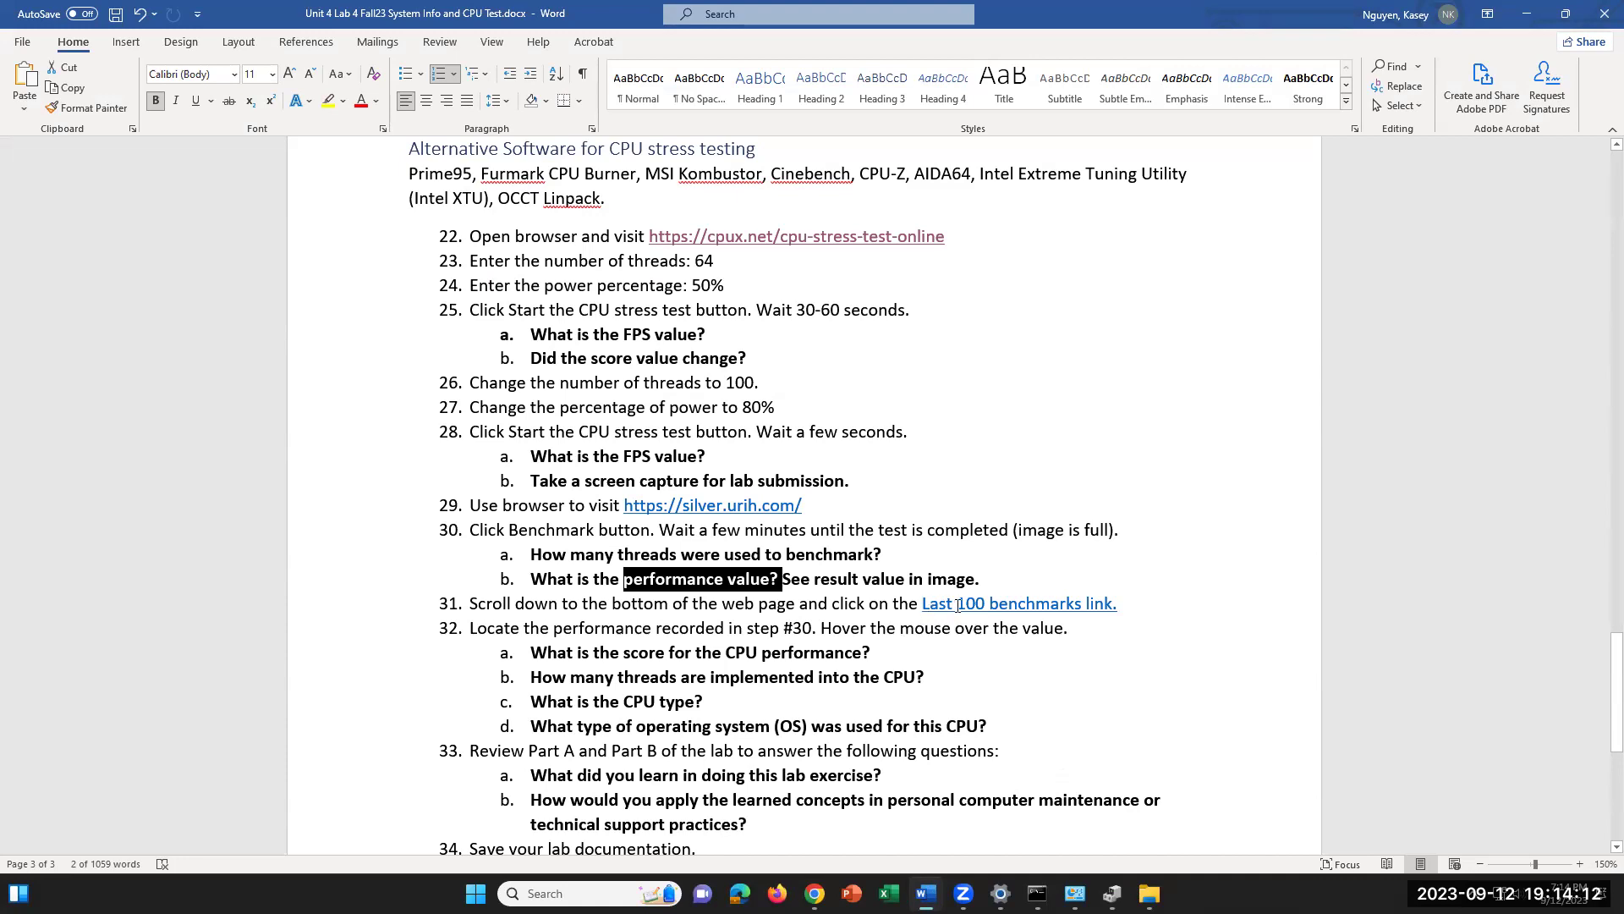
left_click(1100, 740)
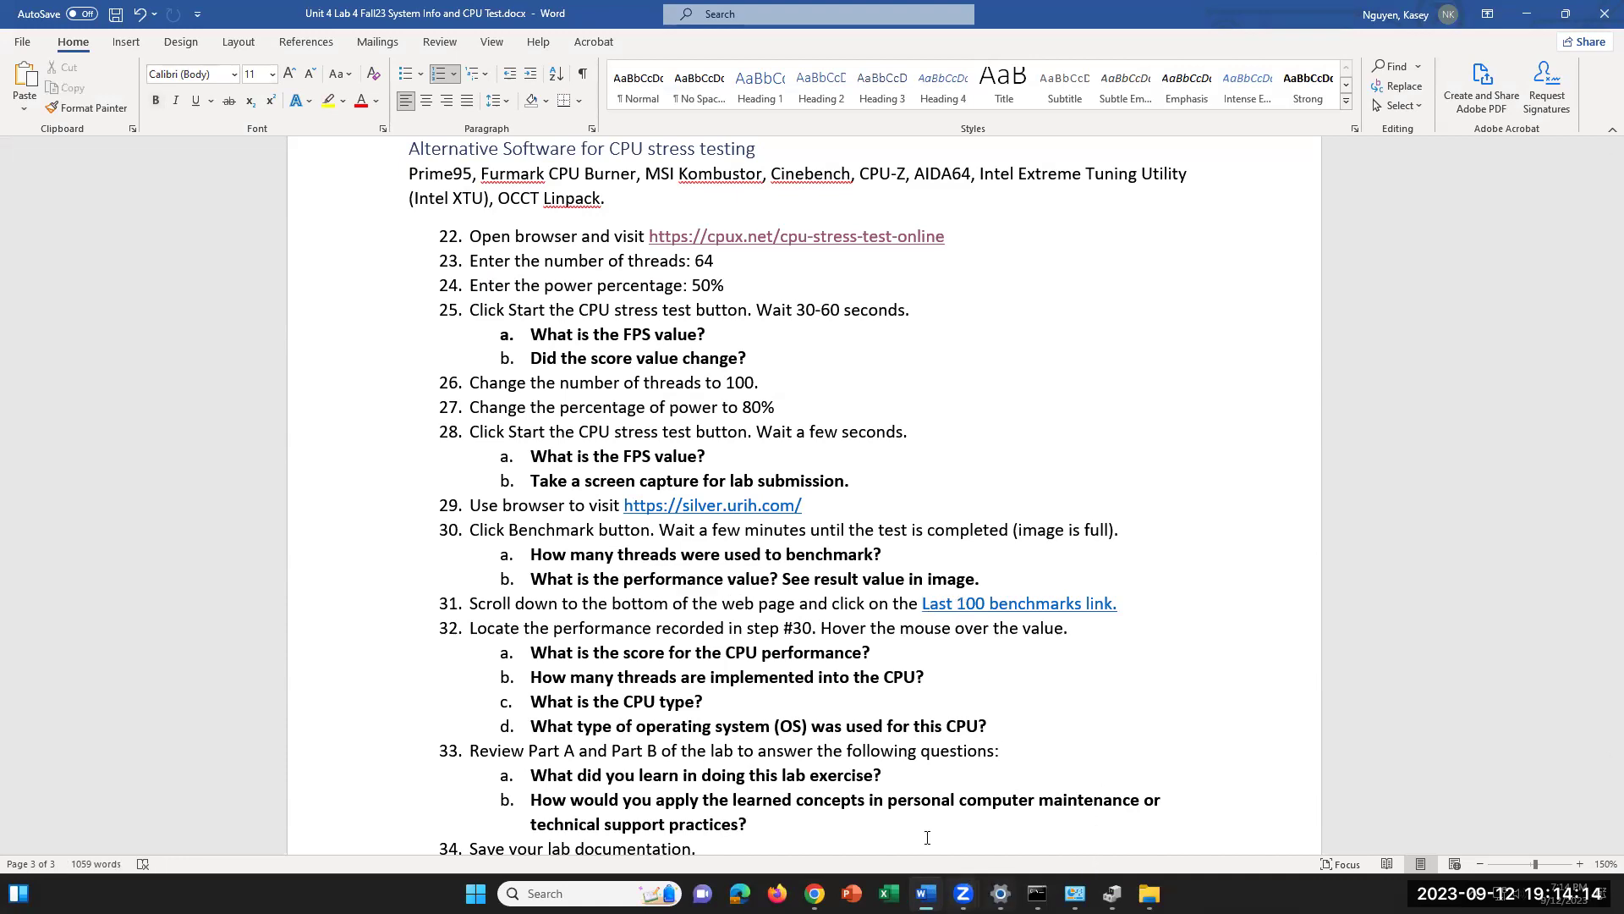
mouse_move(925, 893)
left_click(815, 893)
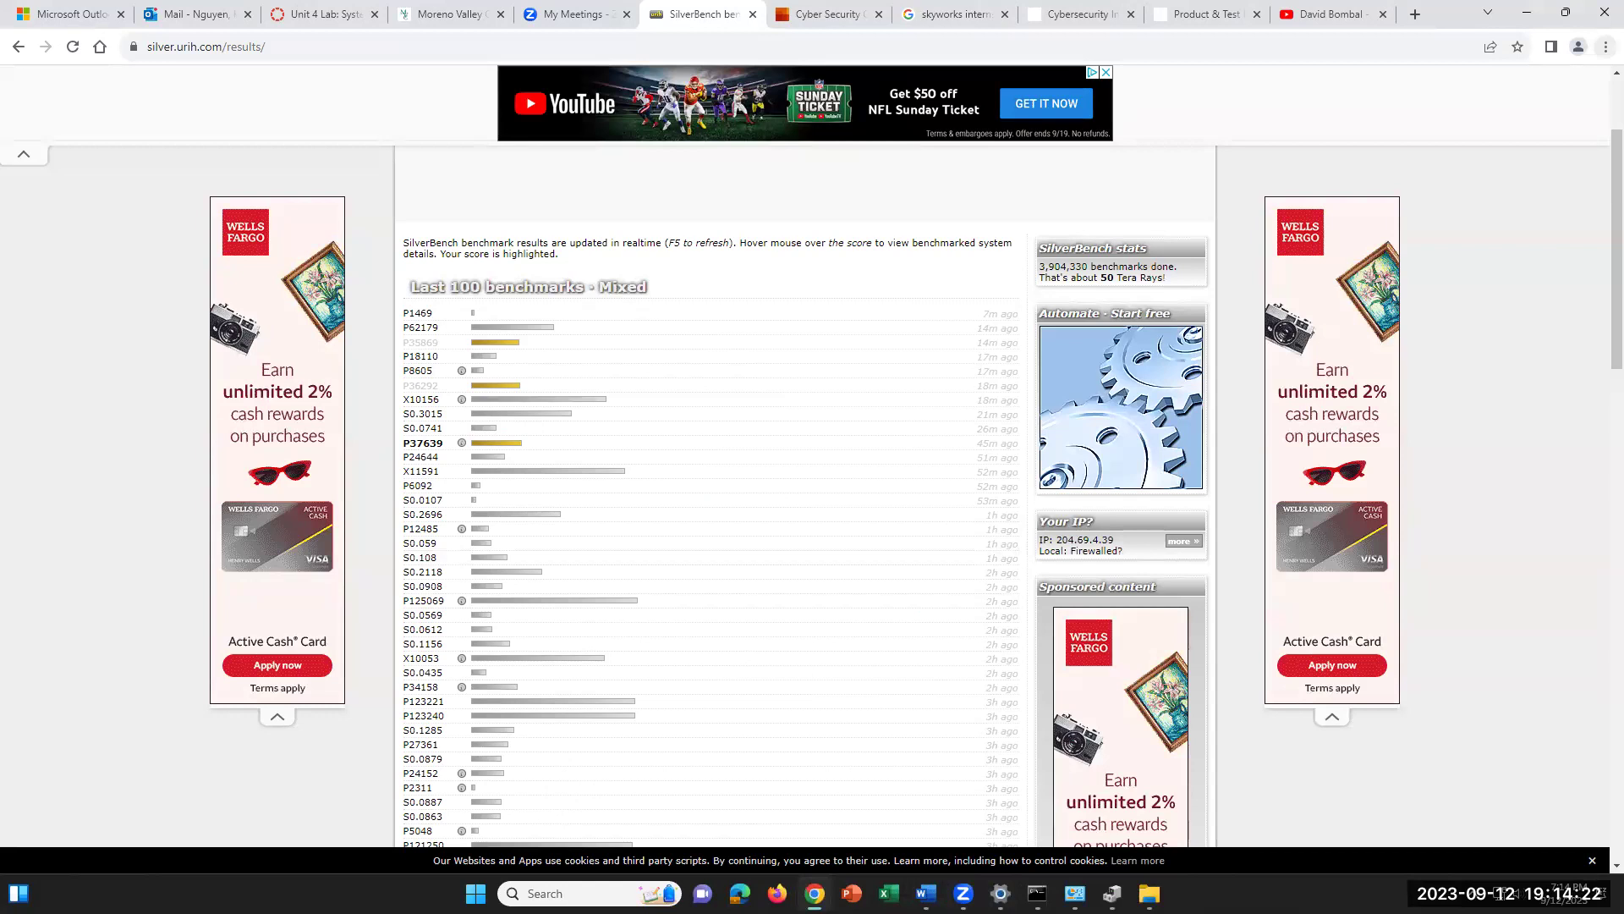
mouse_move(782, 797)
scroll(1354, 753, "down", 7)
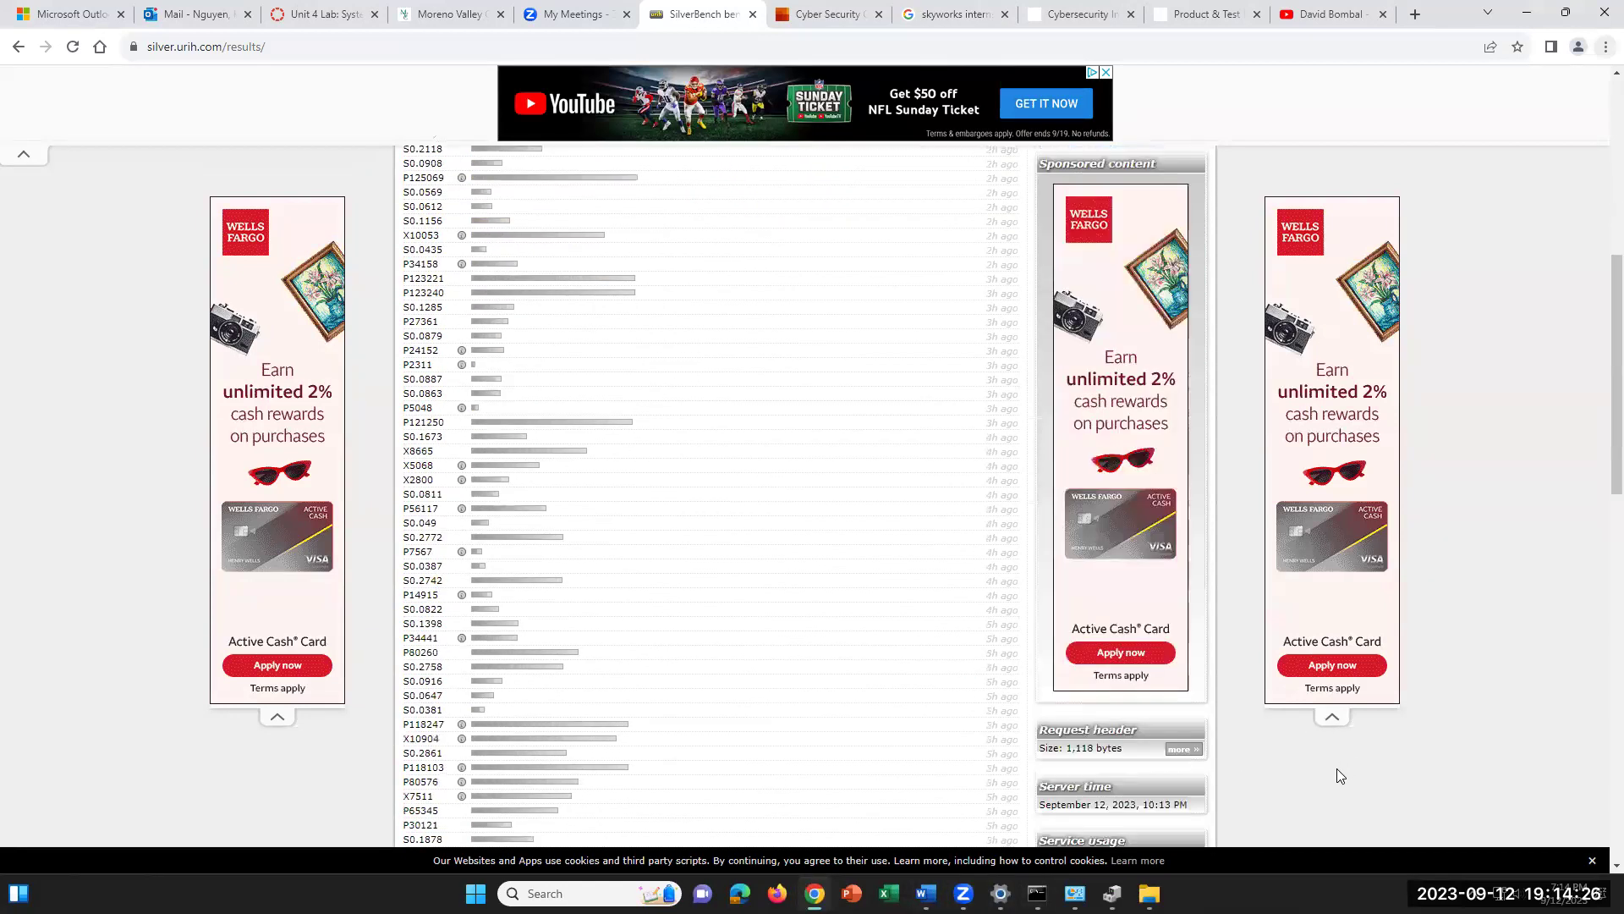
scroll(1335, 768, "up", 8)
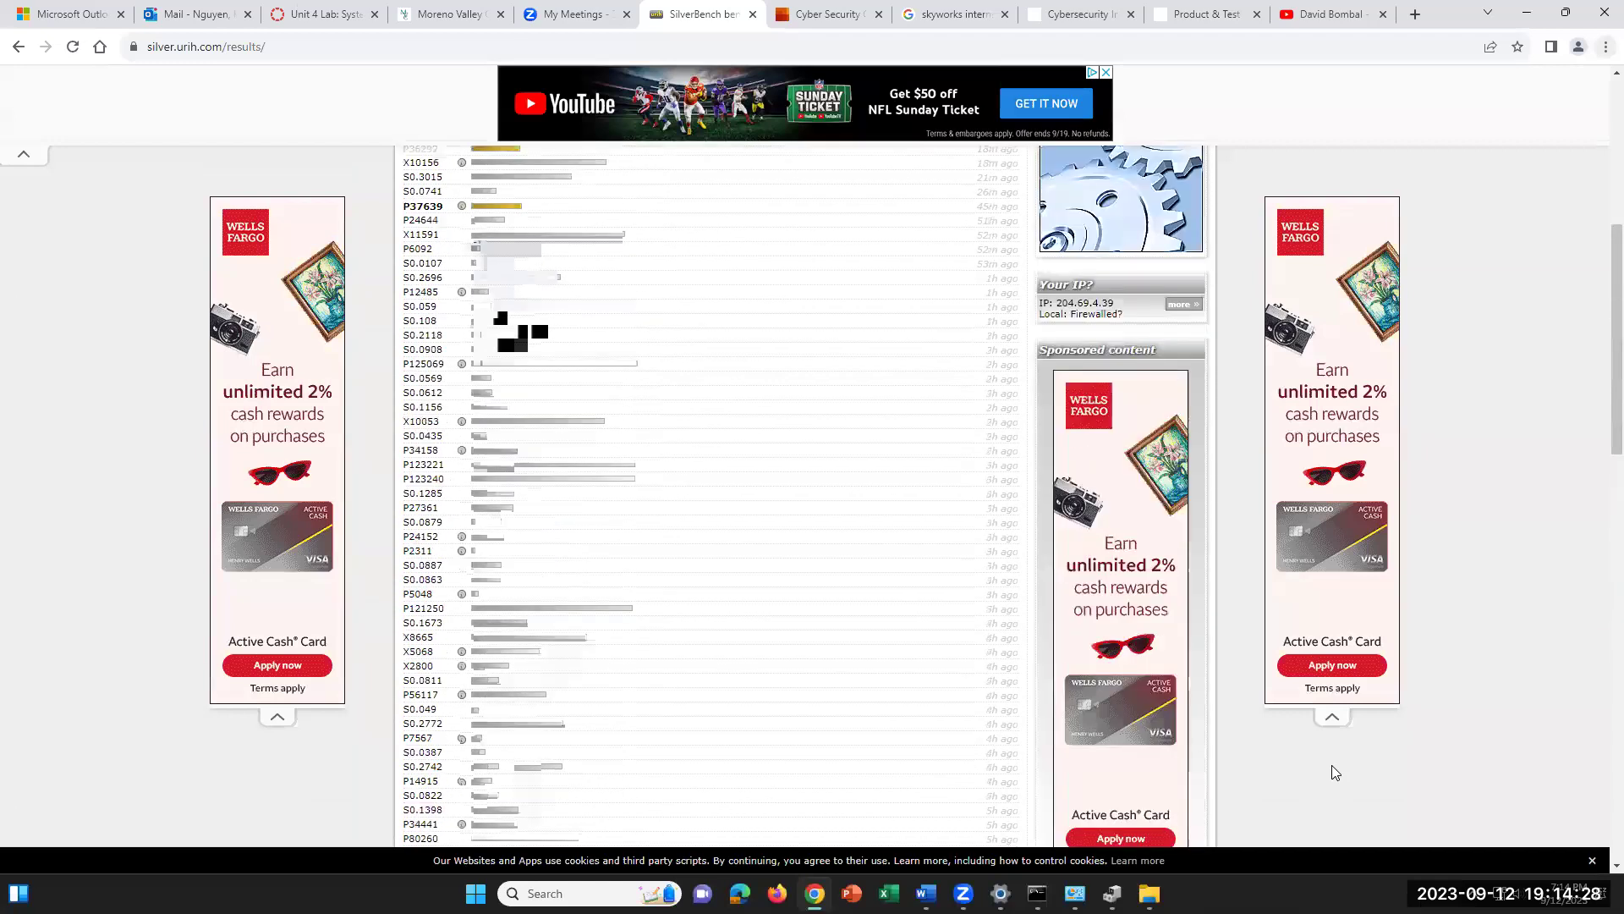
mouse_move(445, 544)
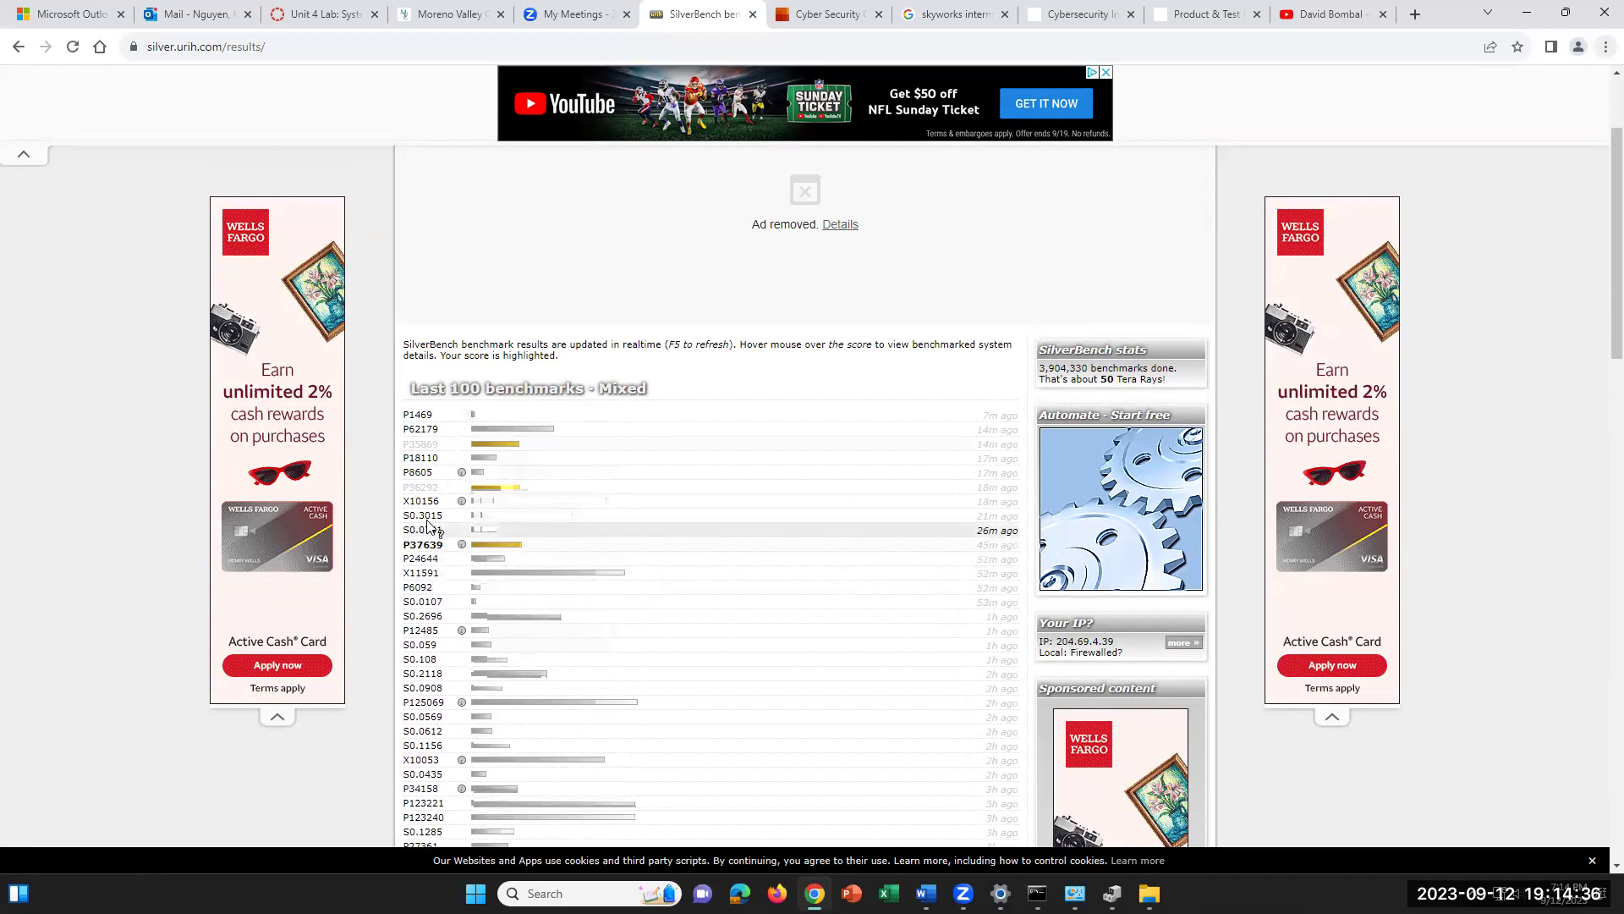
- Look through the Last 100 benchmarks list for the scores' submitter names and system details
scroll(507, 582, "down", 1)
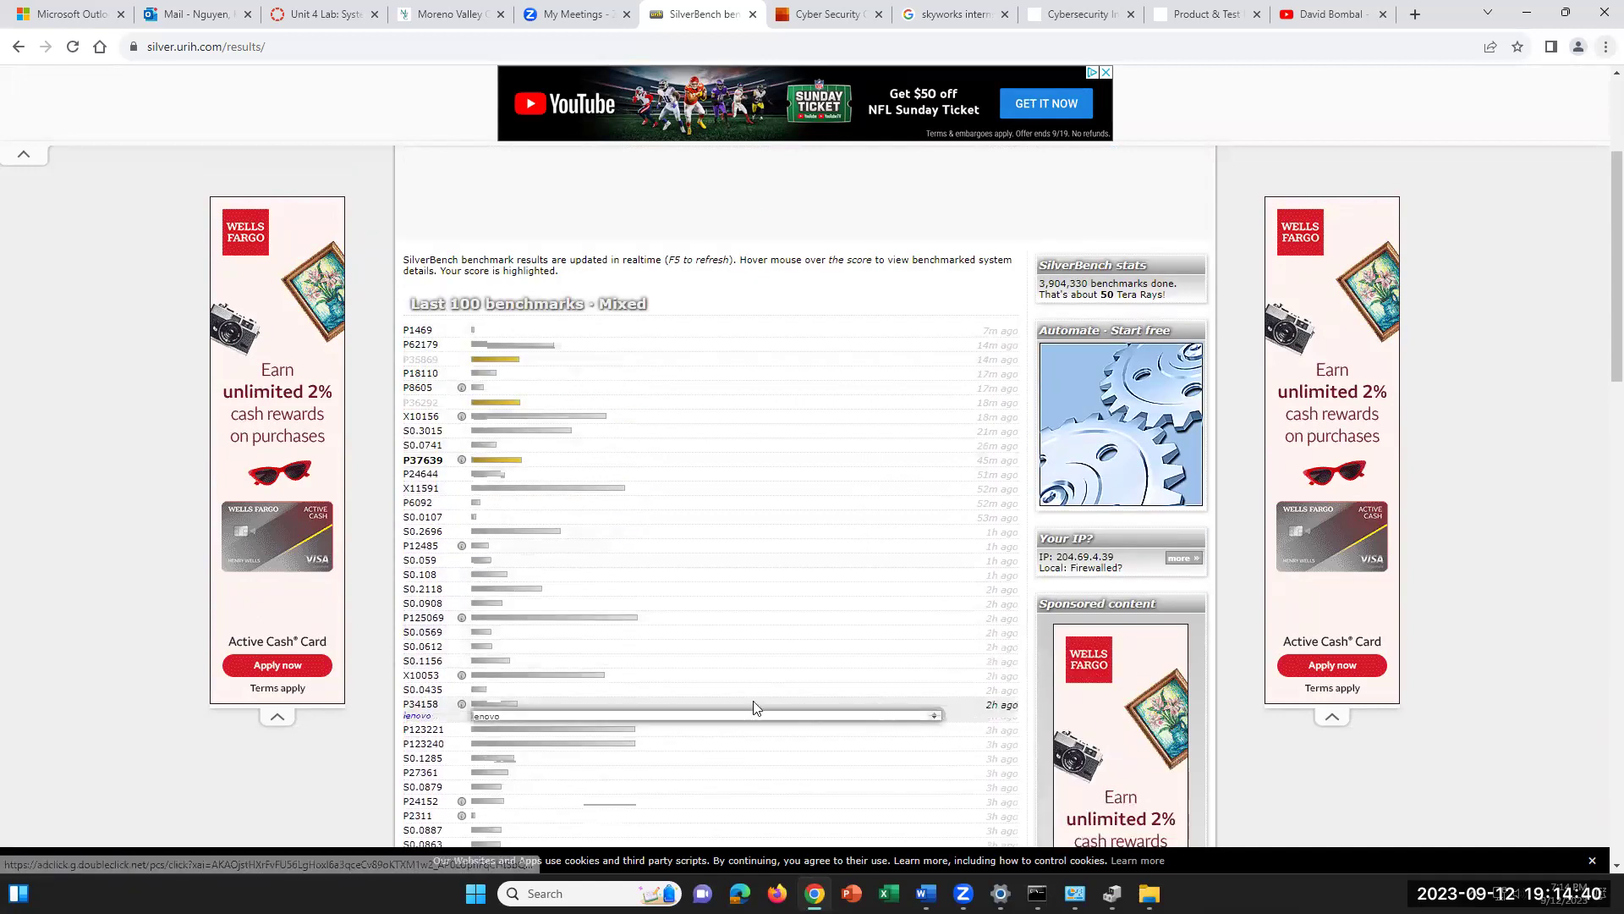
scroll(491, 593, "down", 3)
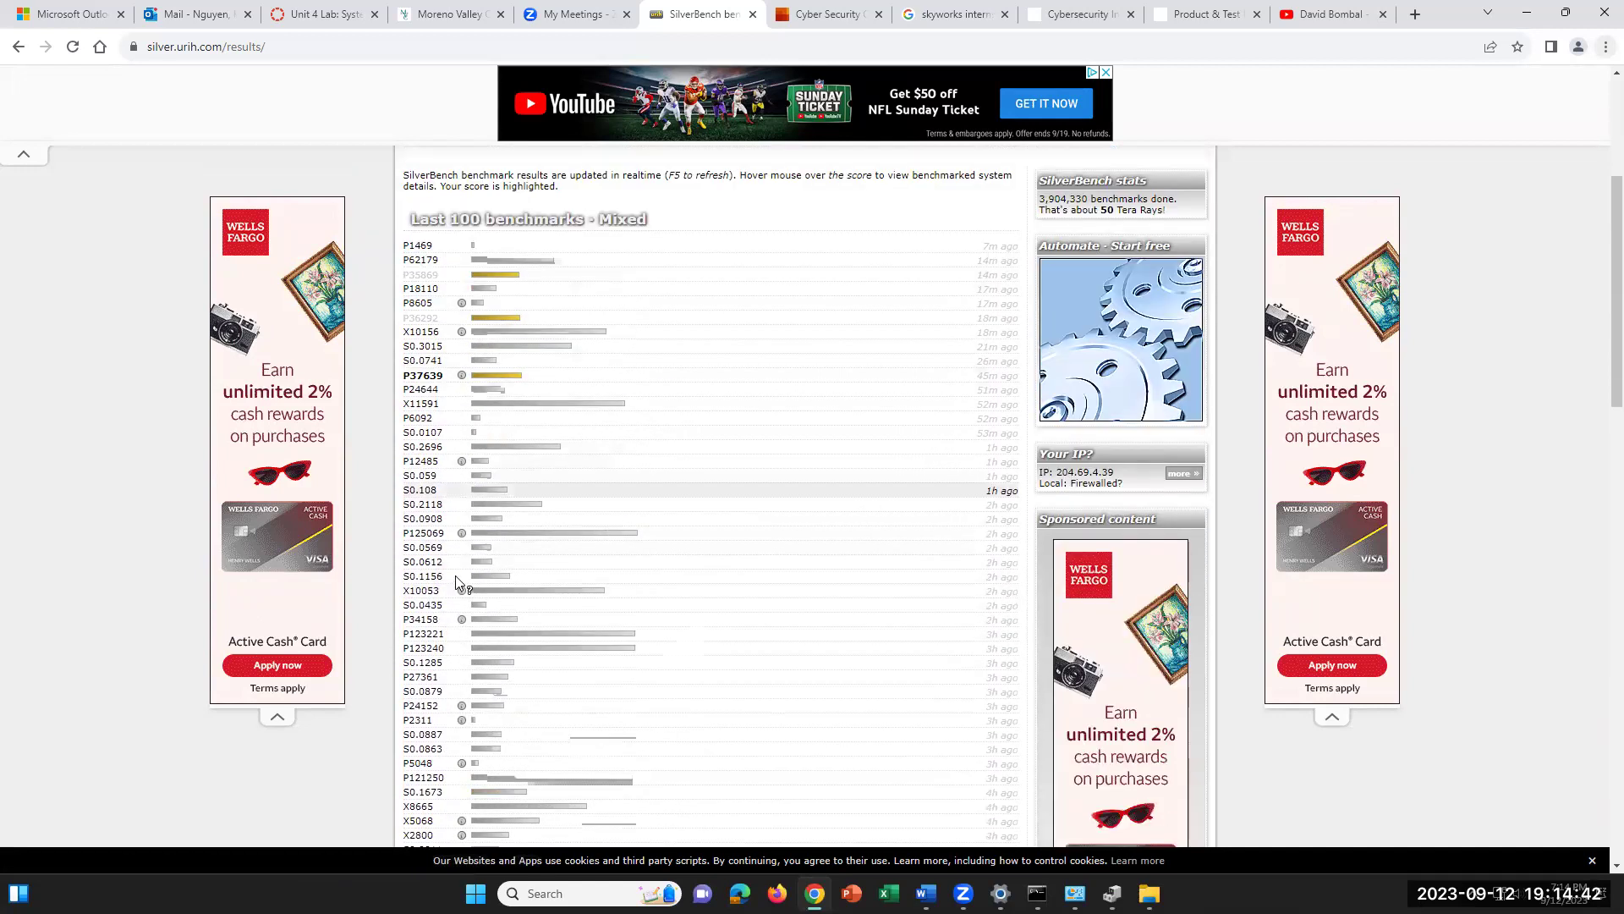
scroll(455, 573, "down", 3)
scroll(457, 575, "down", 3)
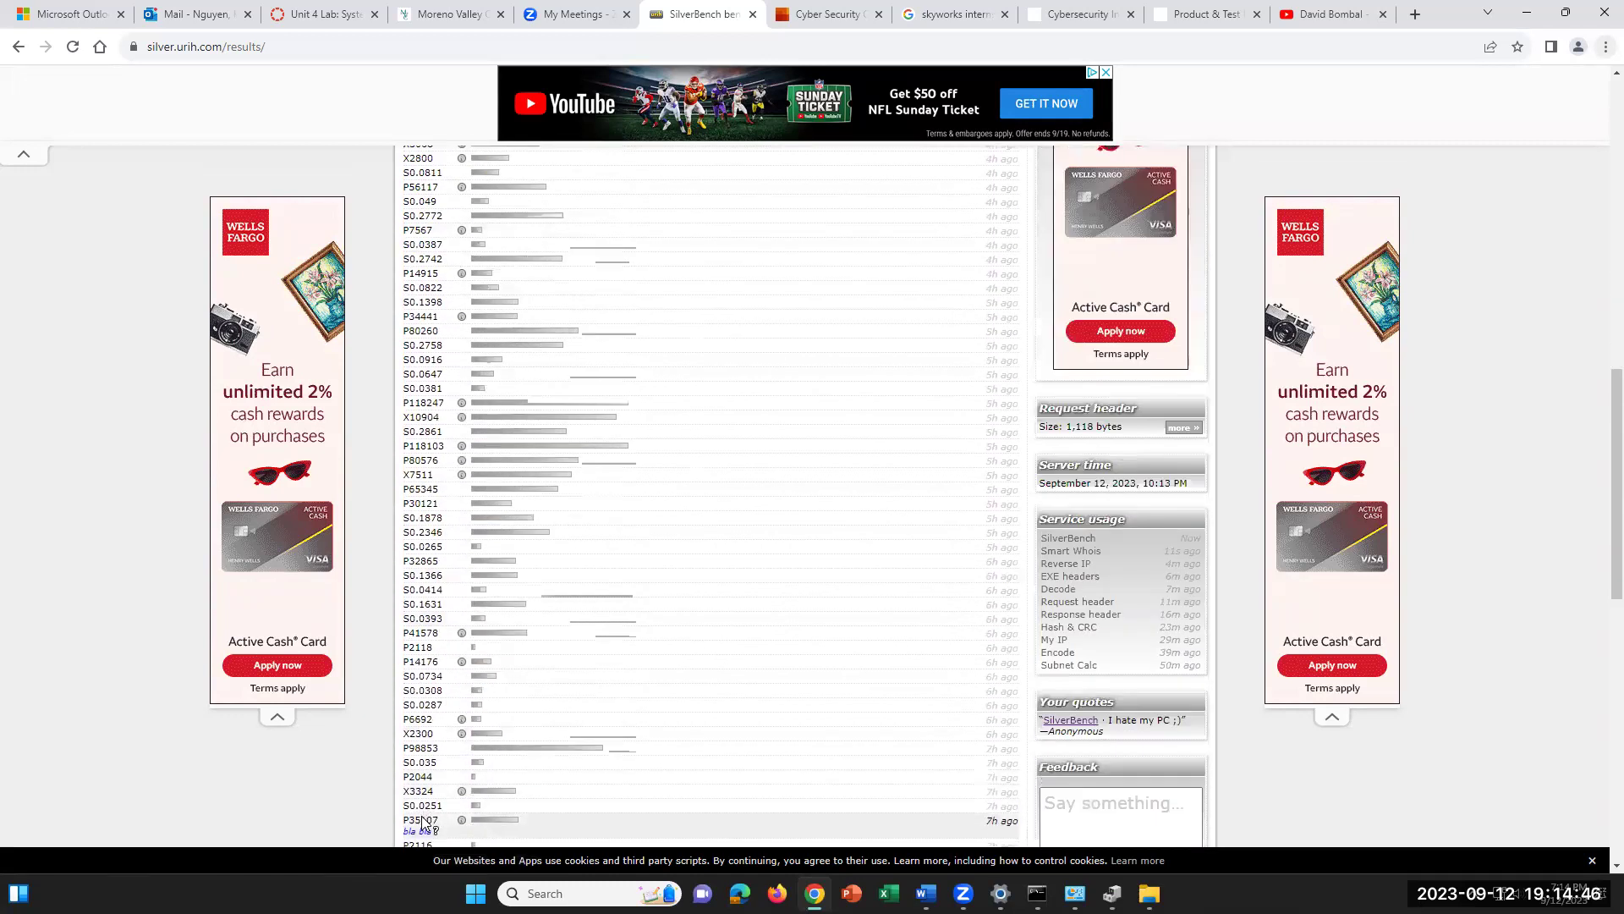
scroll(445, 814, "down", 2)
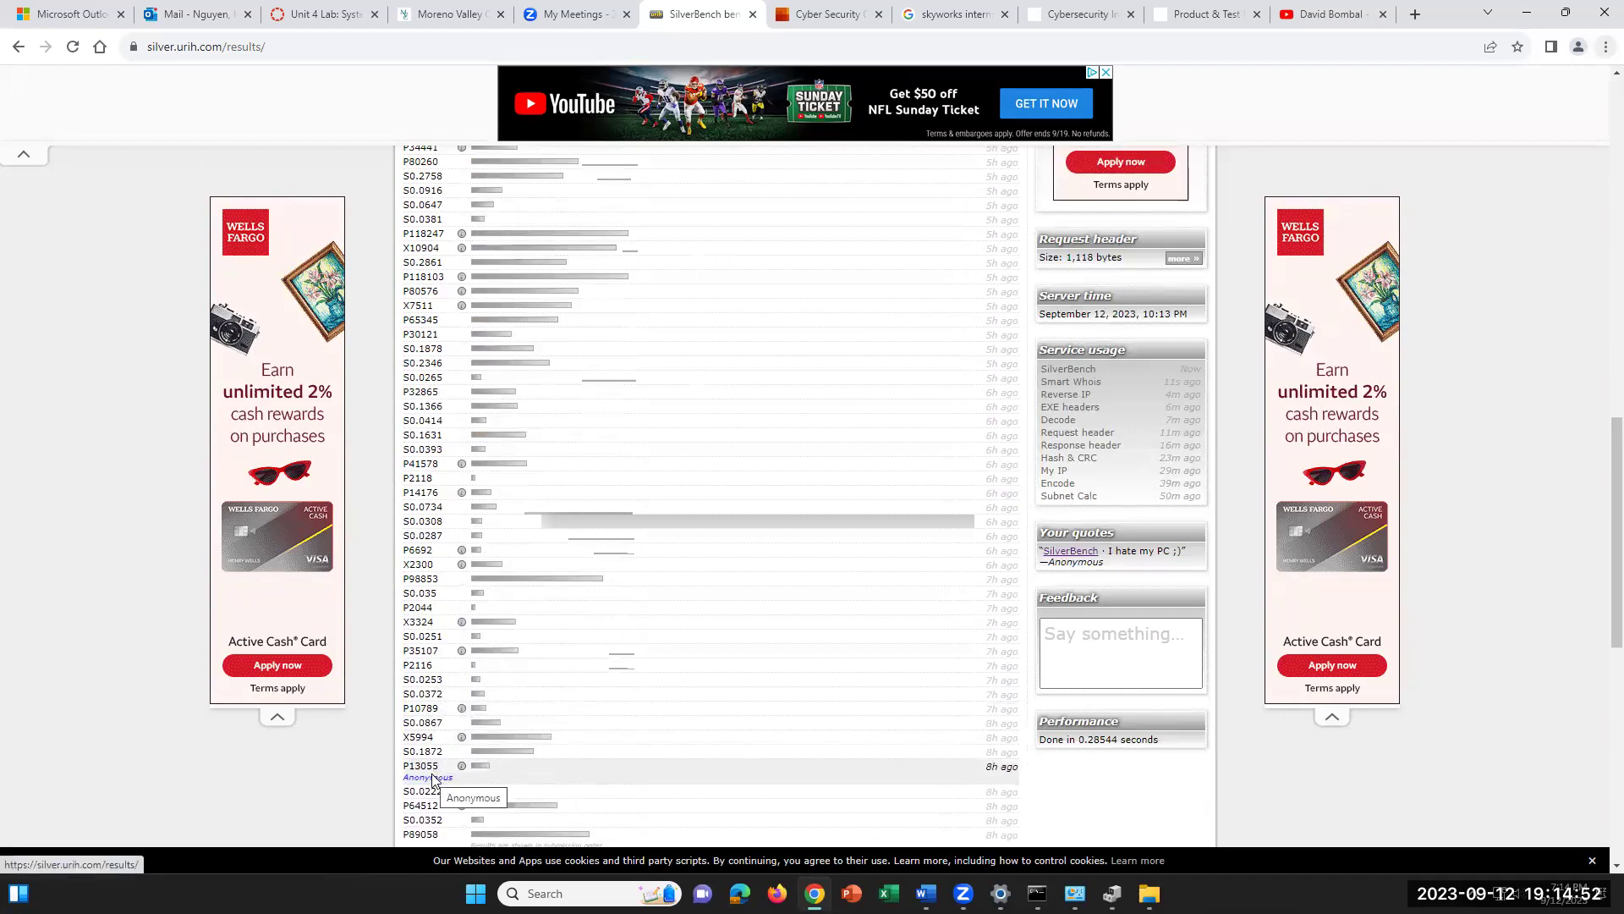
scroll(434, 778, "up", 1)
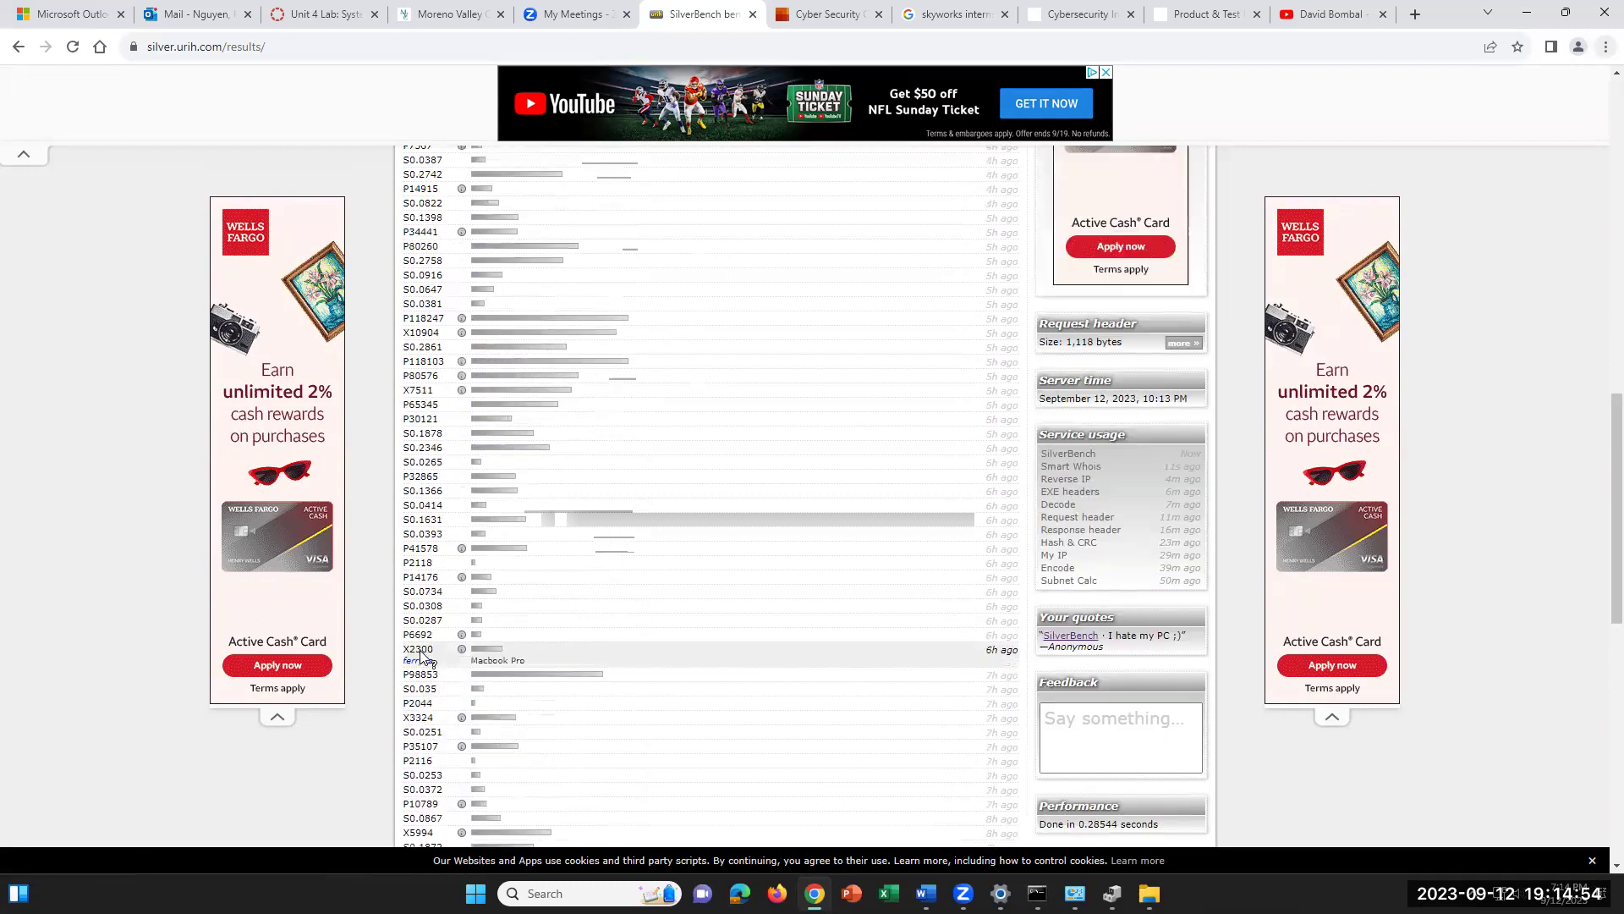
scroll(421, 655, "up", 6)
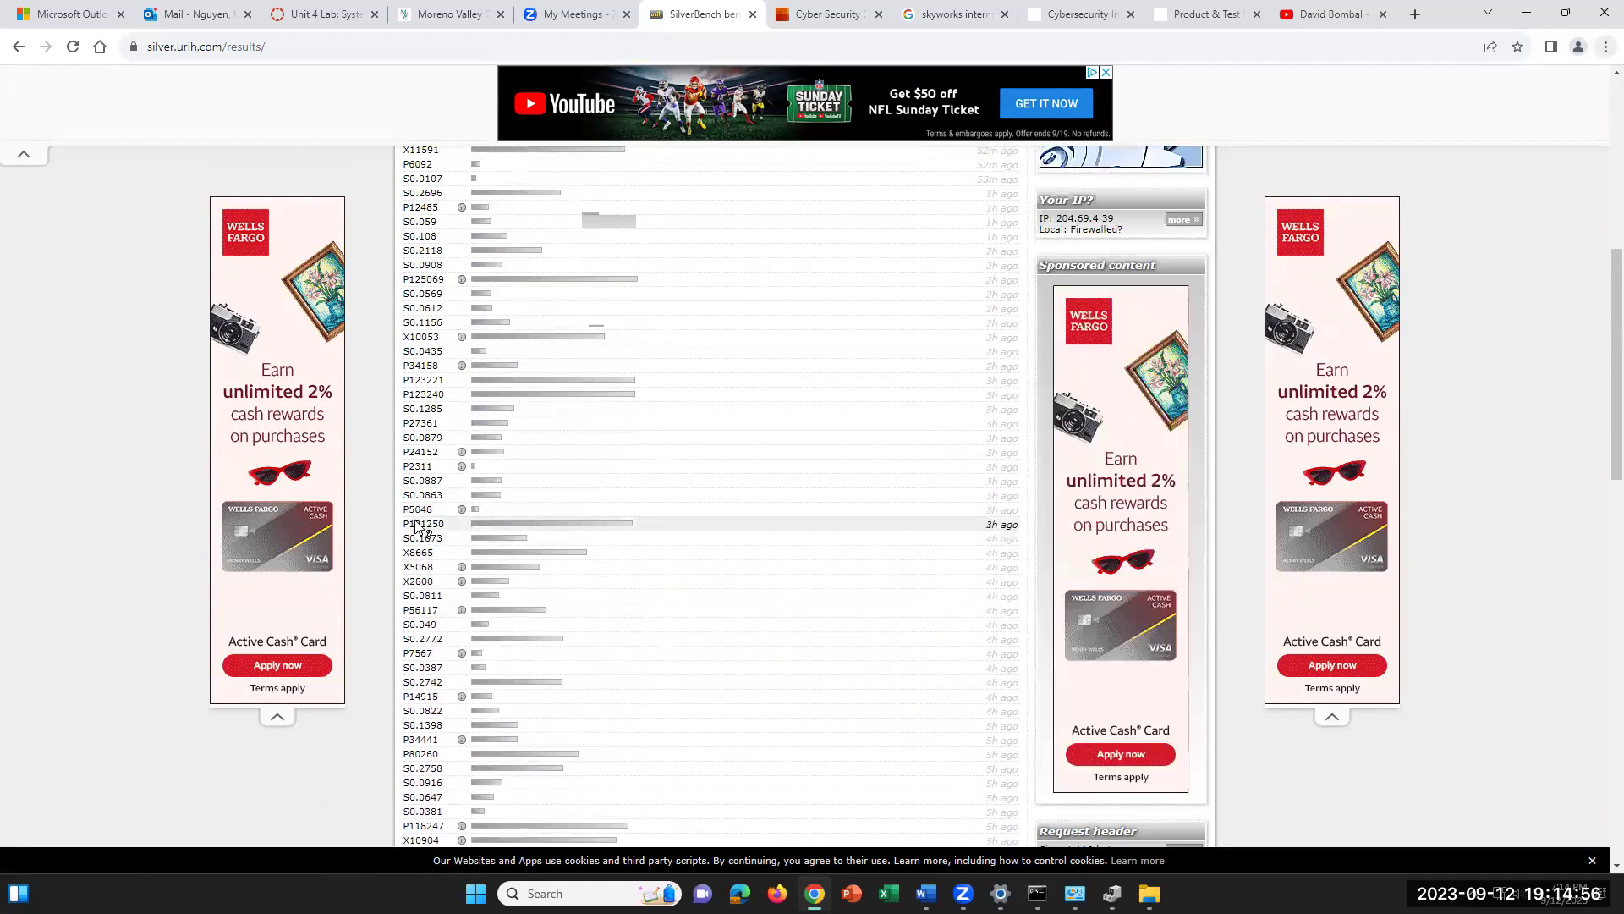
scroll(494, 659, "down", 4)
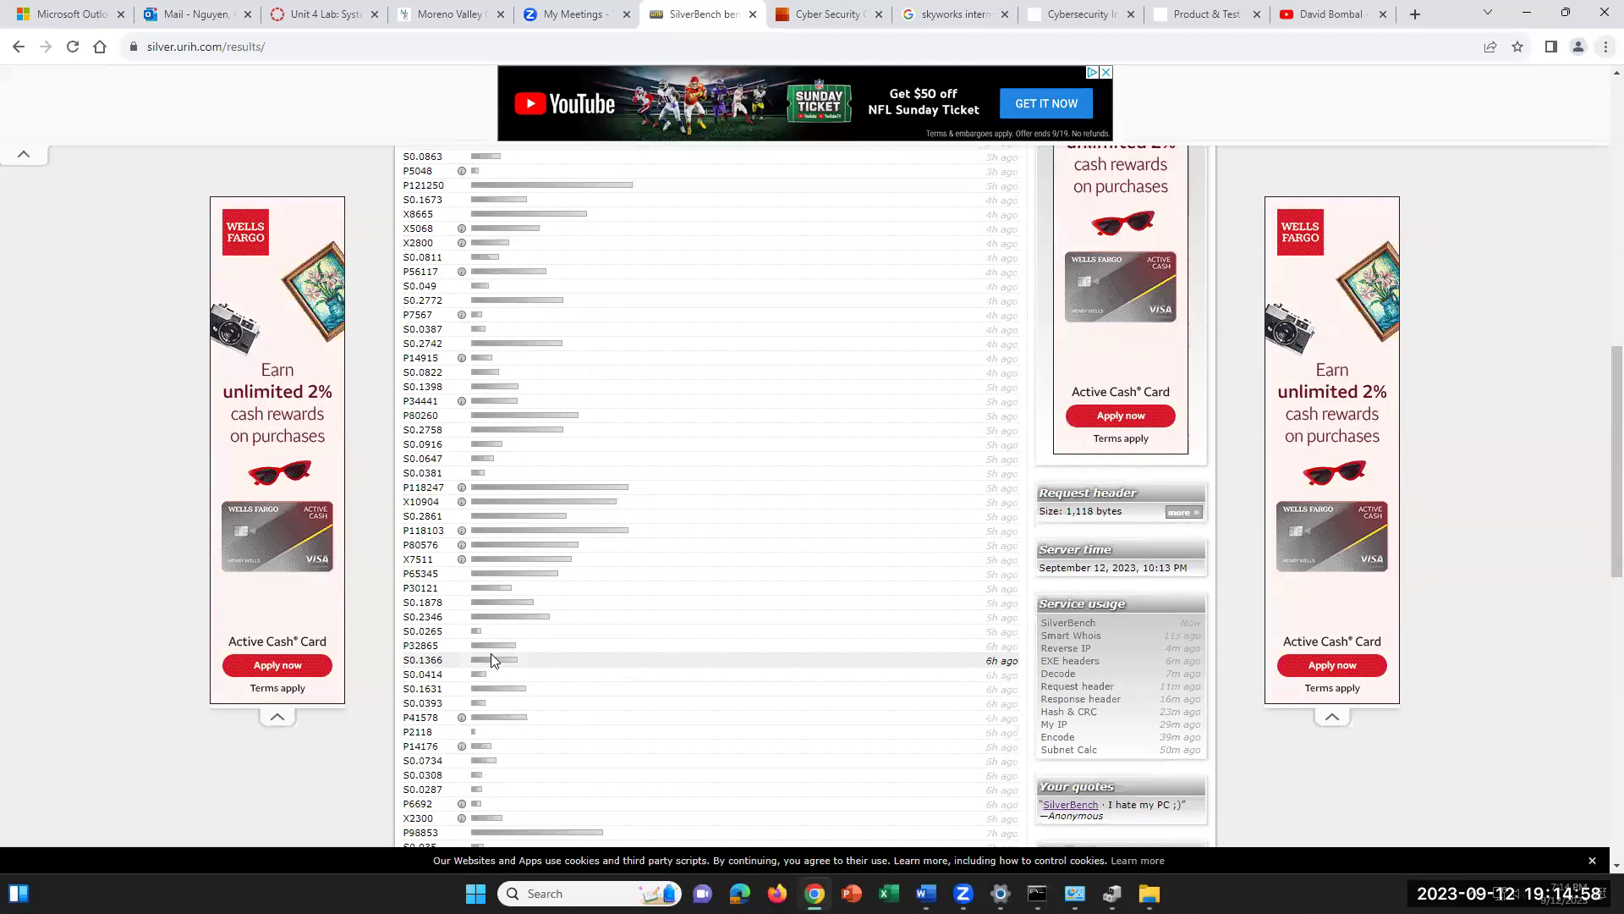
- Return to the SilverBench main page, open the CPU system statistics, and look through the OS, CPU and thread stats
left_click(17, 47)
scroll(562, 748, "down", 9)
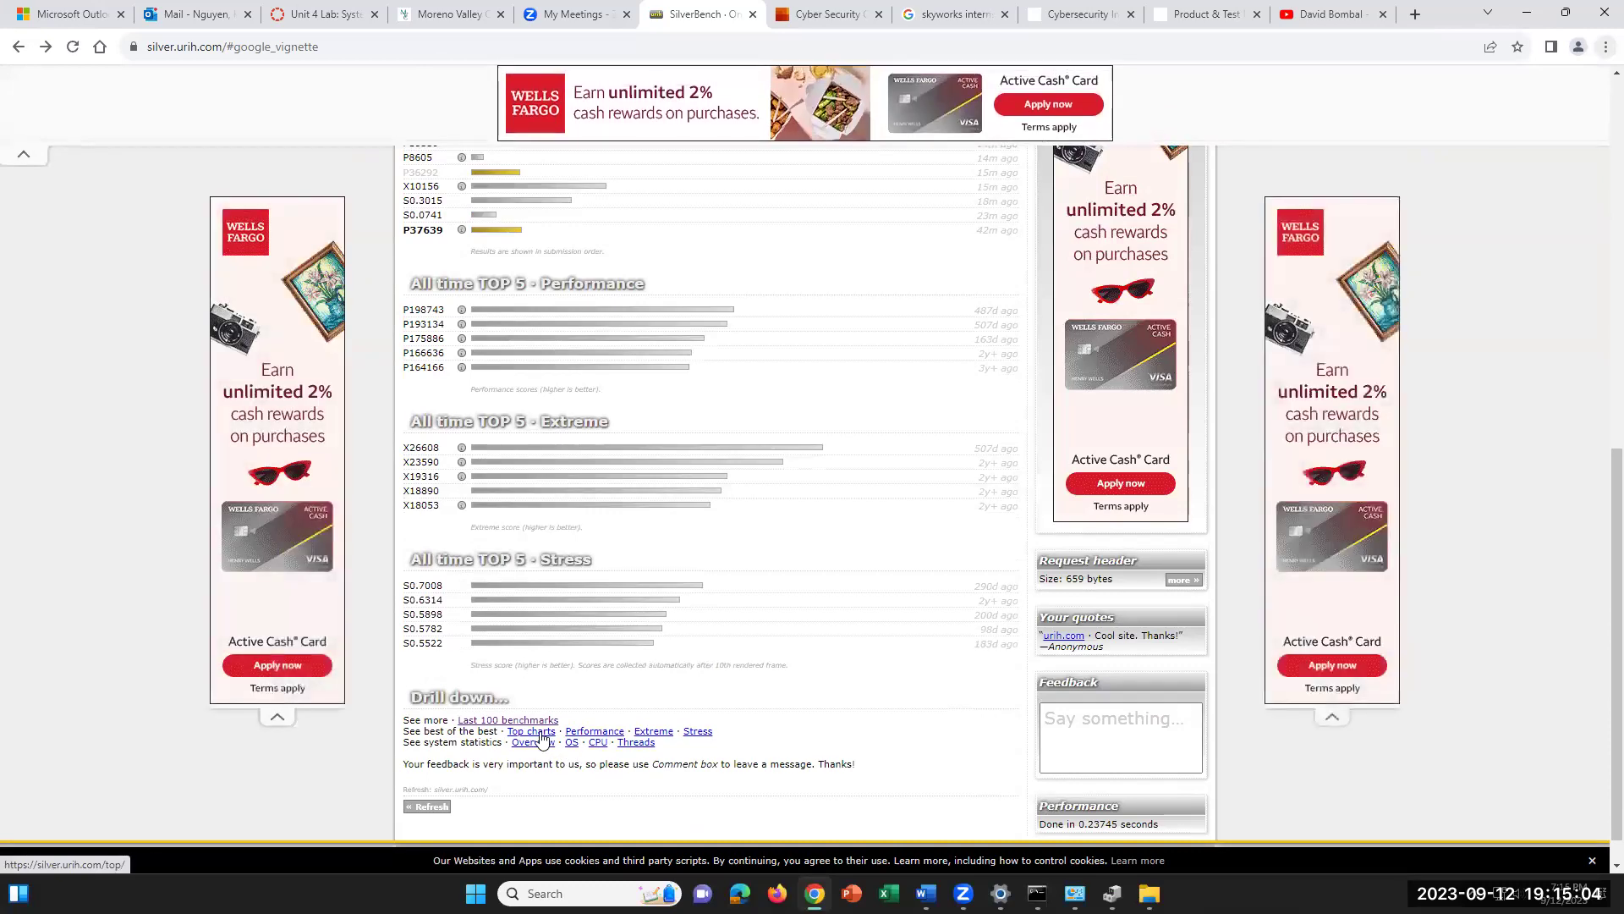
left_click(600, 744)
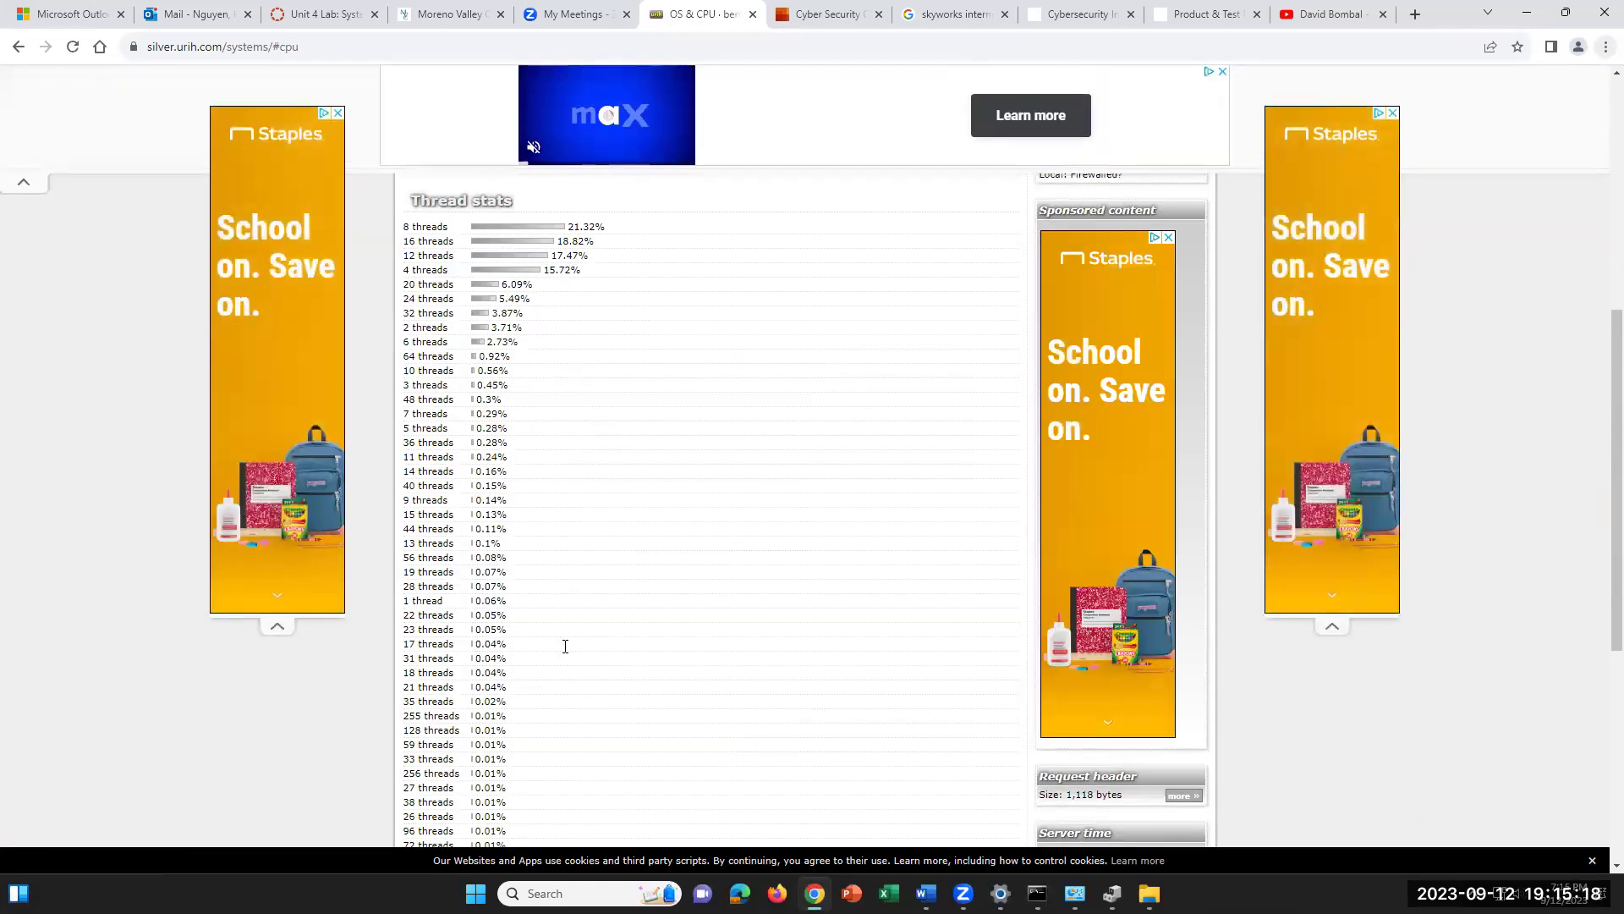
scroll(566, 645, "up", 5)
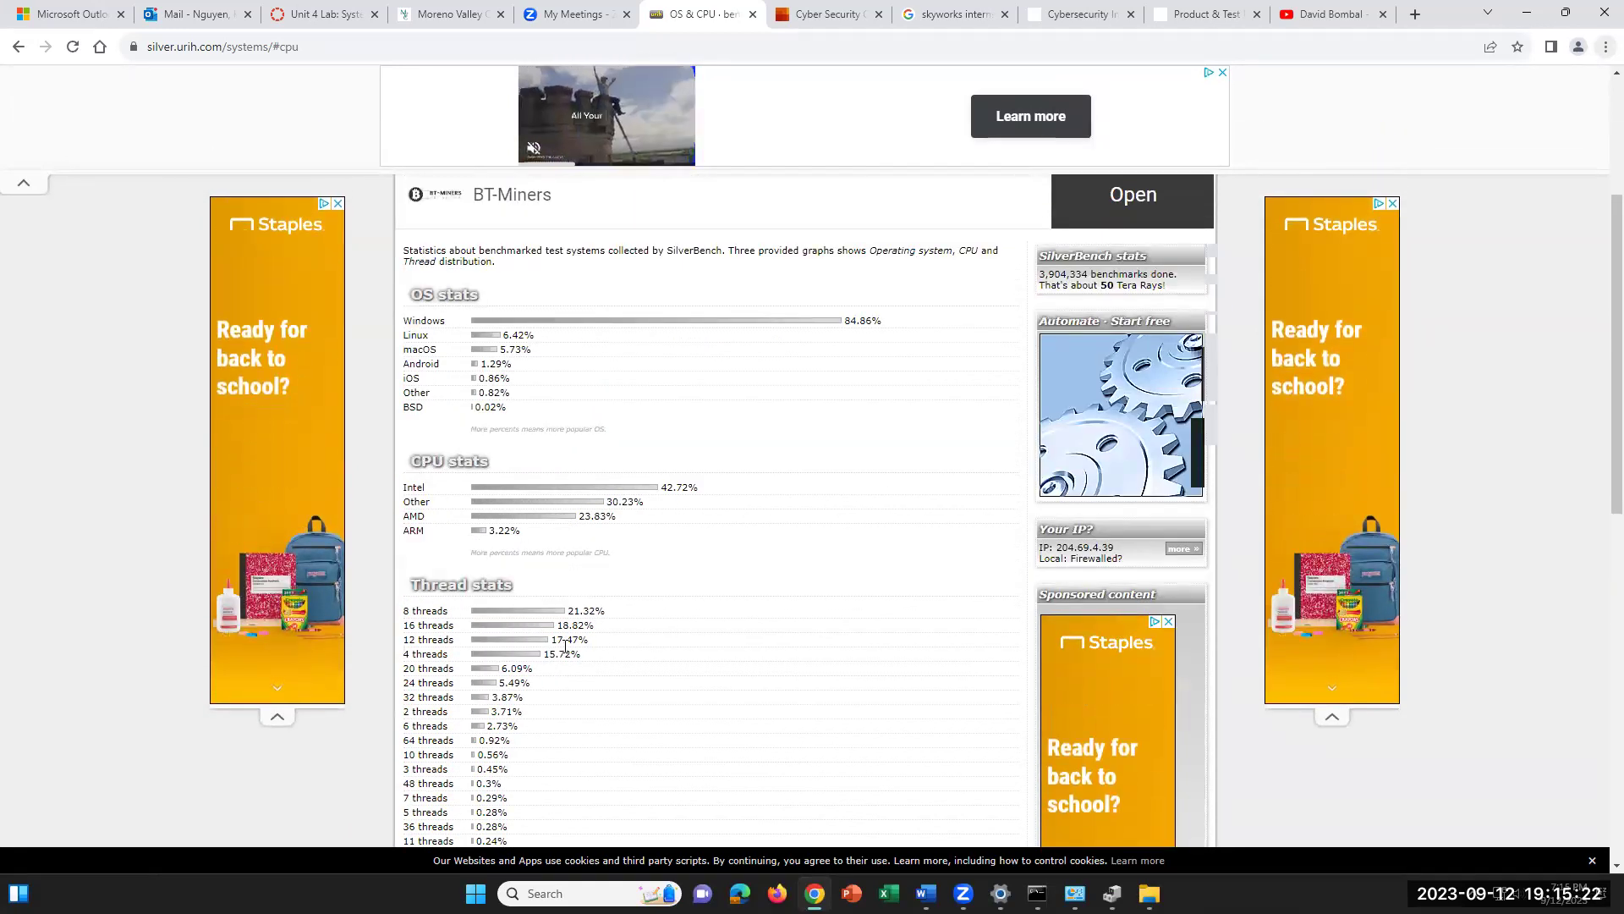
scroll(565, 646, "down", 6)
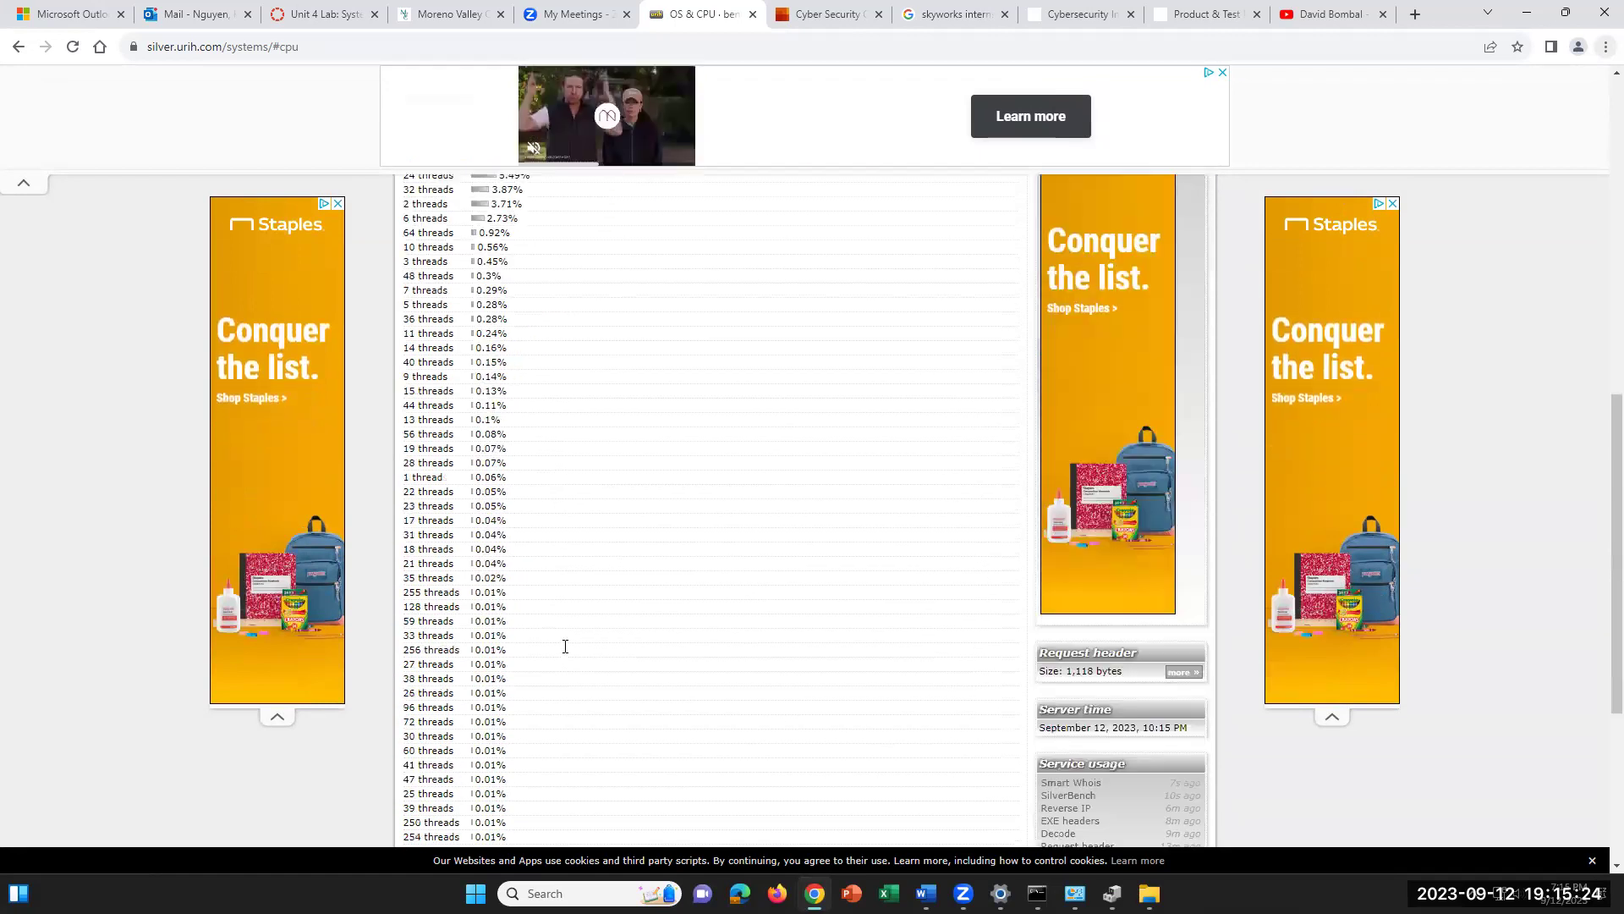
scroll(565, 646, "down", 4)
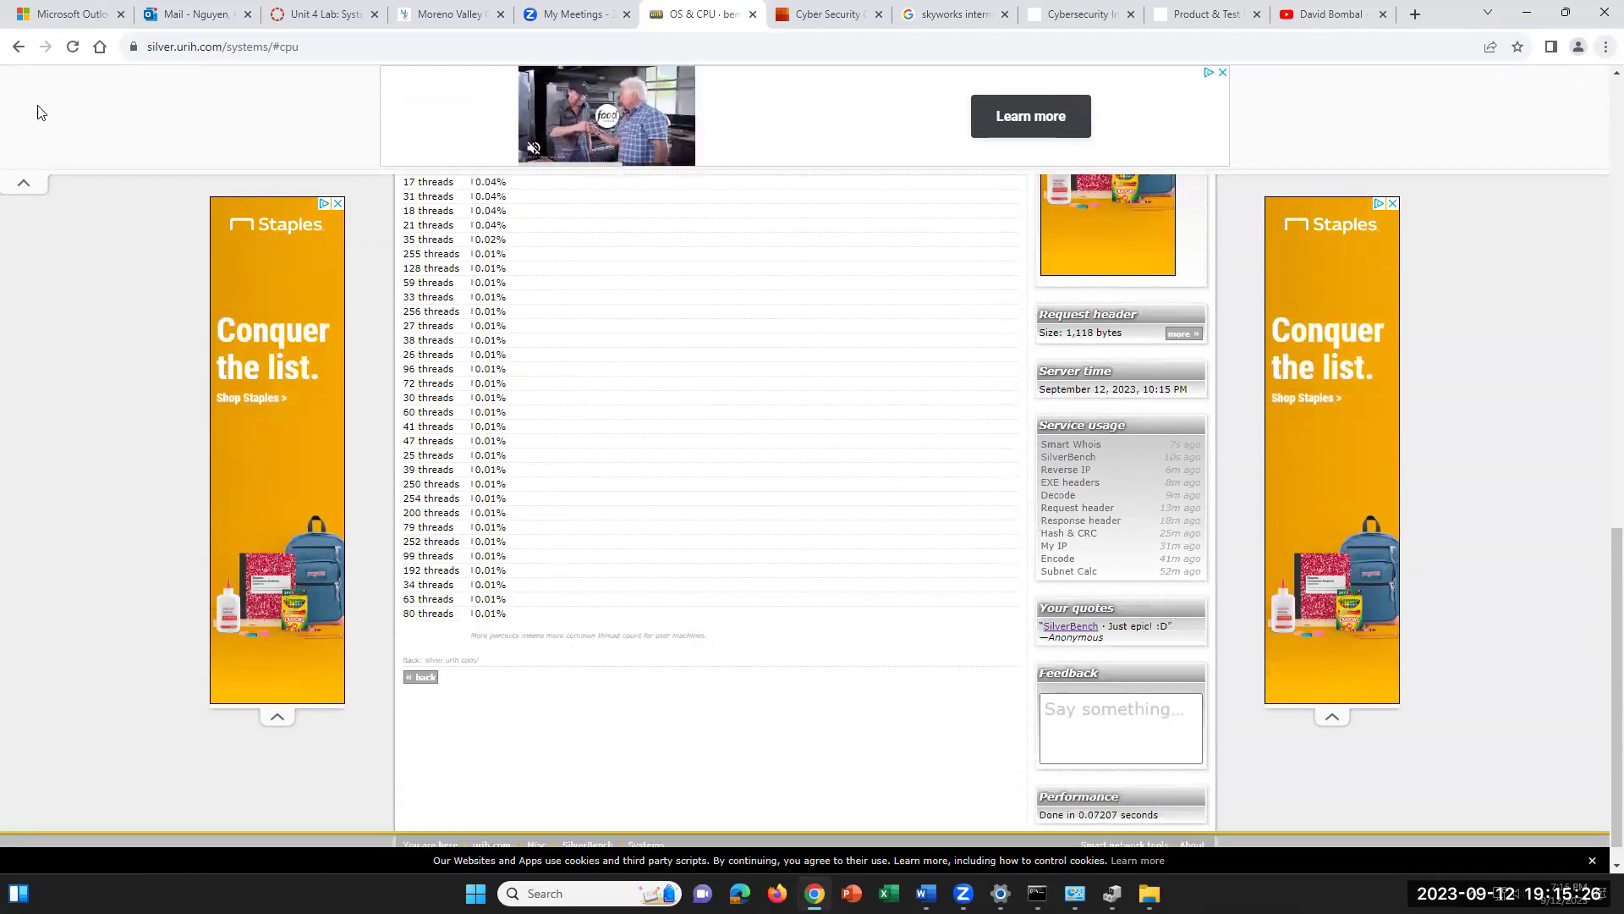
- Go back to the SilverBench main page and examine the system details of score P37639 and the all-time TOP 5 lists
left_click(17, 47)
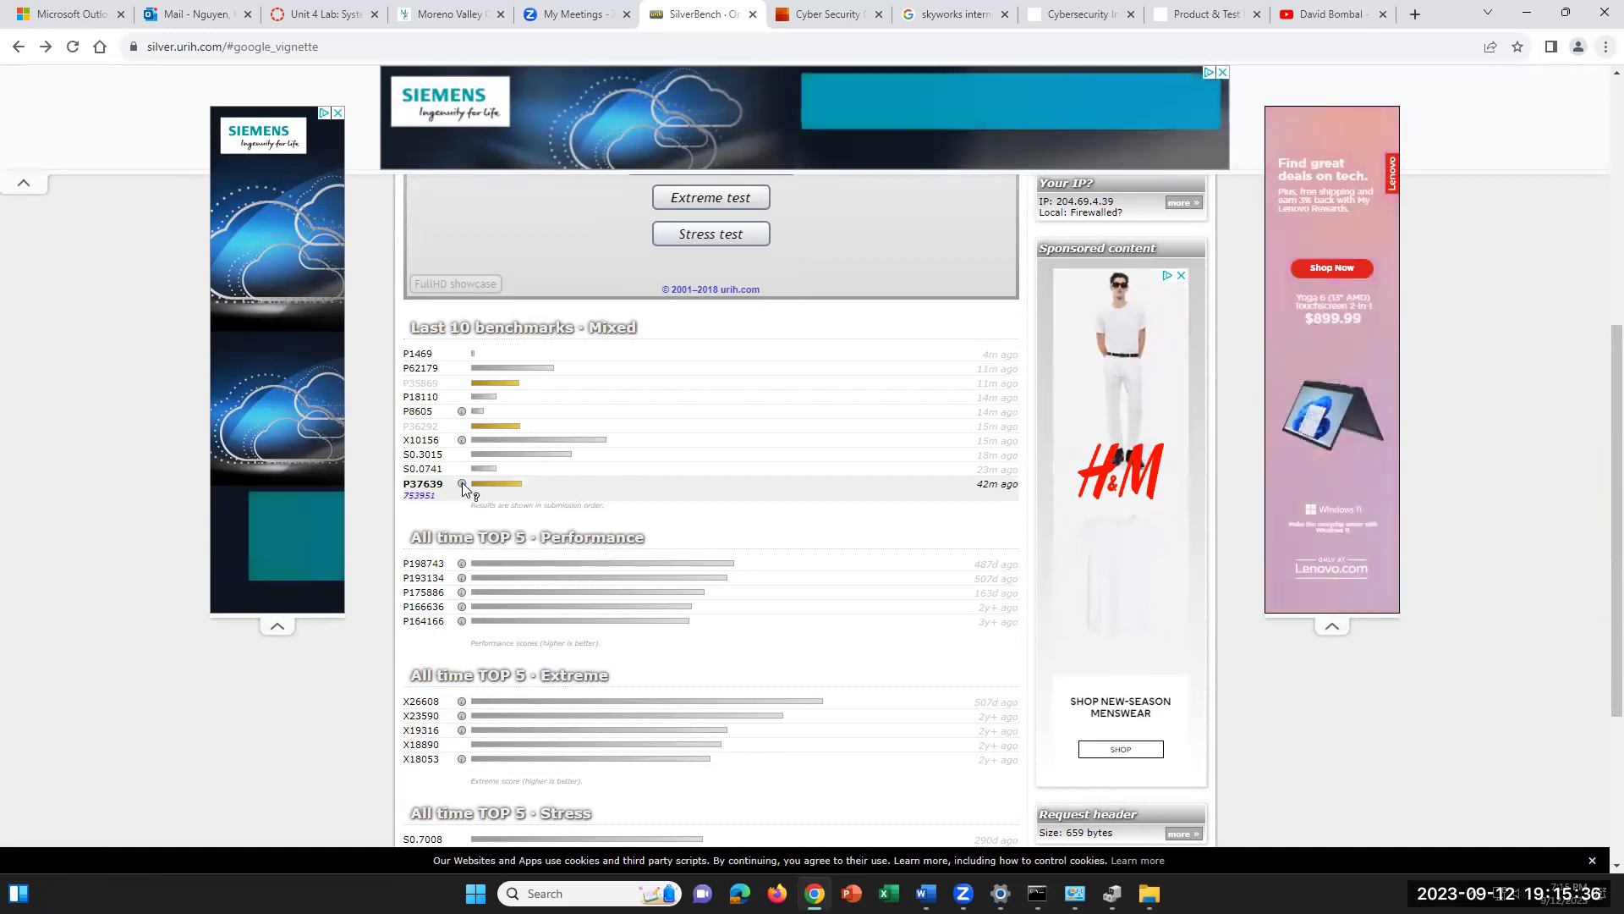
mouse_move(461, 484)
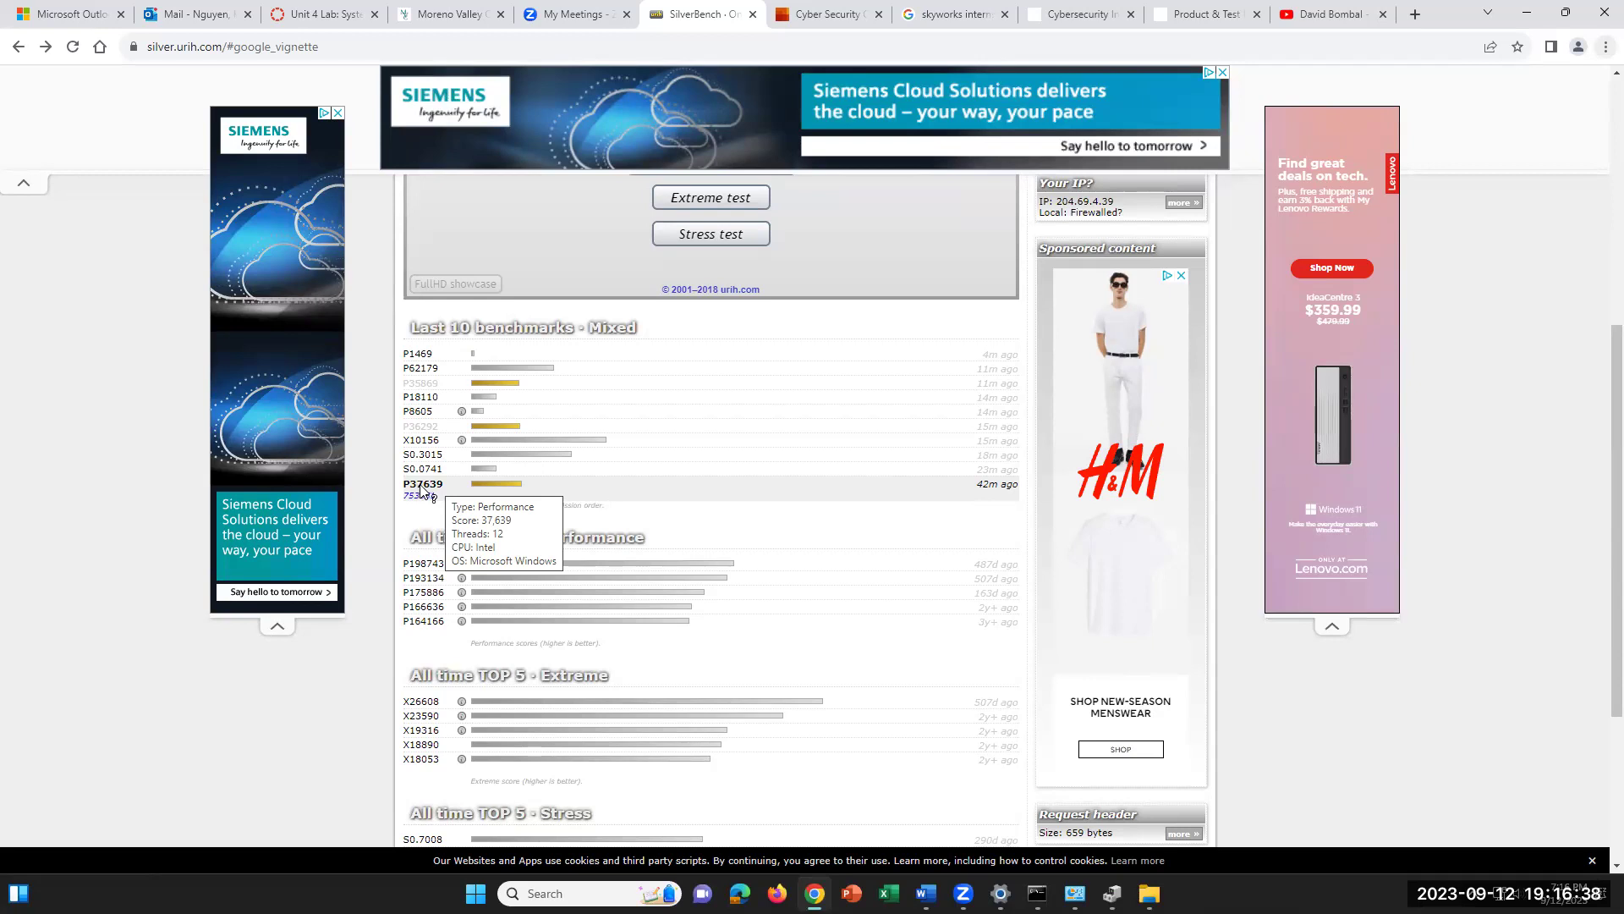
mouse_move(462, 719)
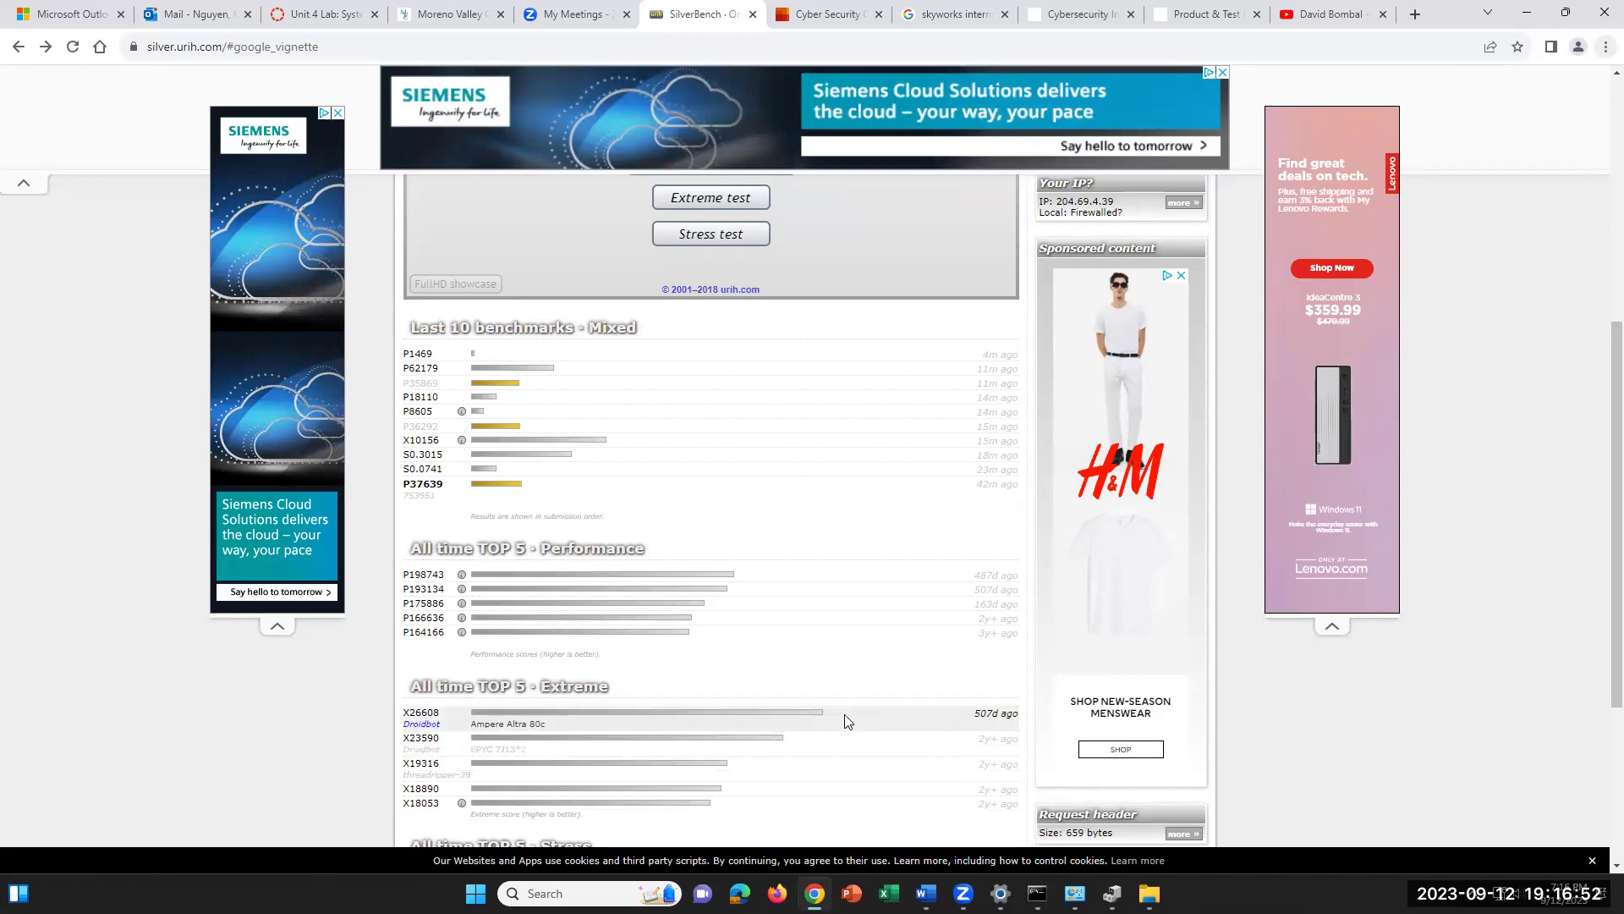
scroll(499, 755, "down", 2)
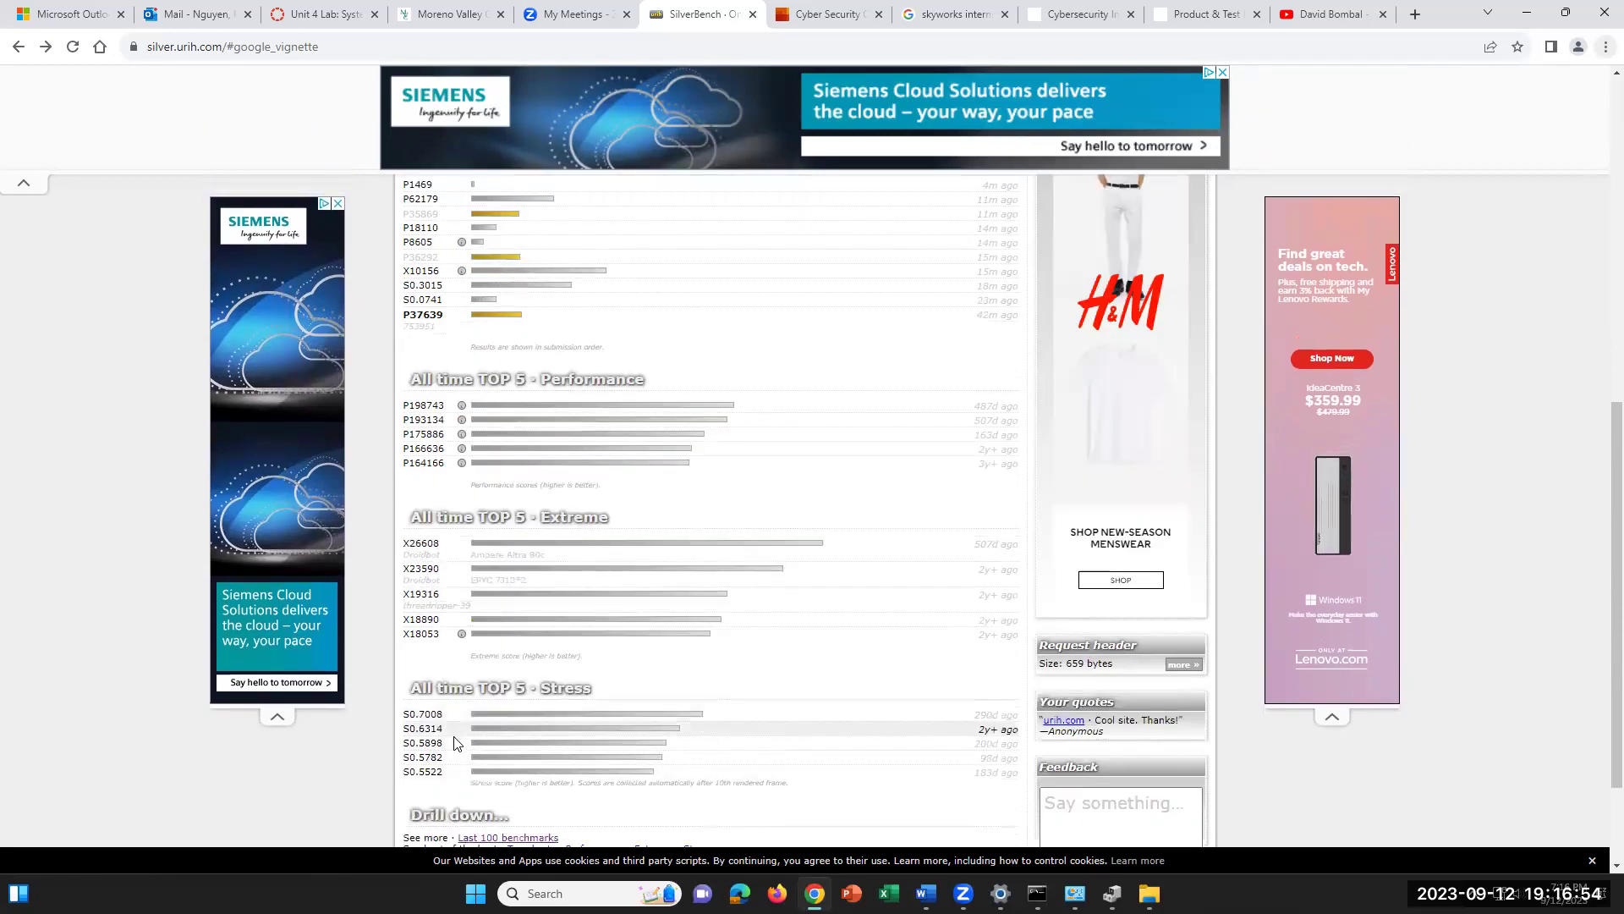
scroll(454, 738, "up", 2)
scroll(455, 738, "up", 2)
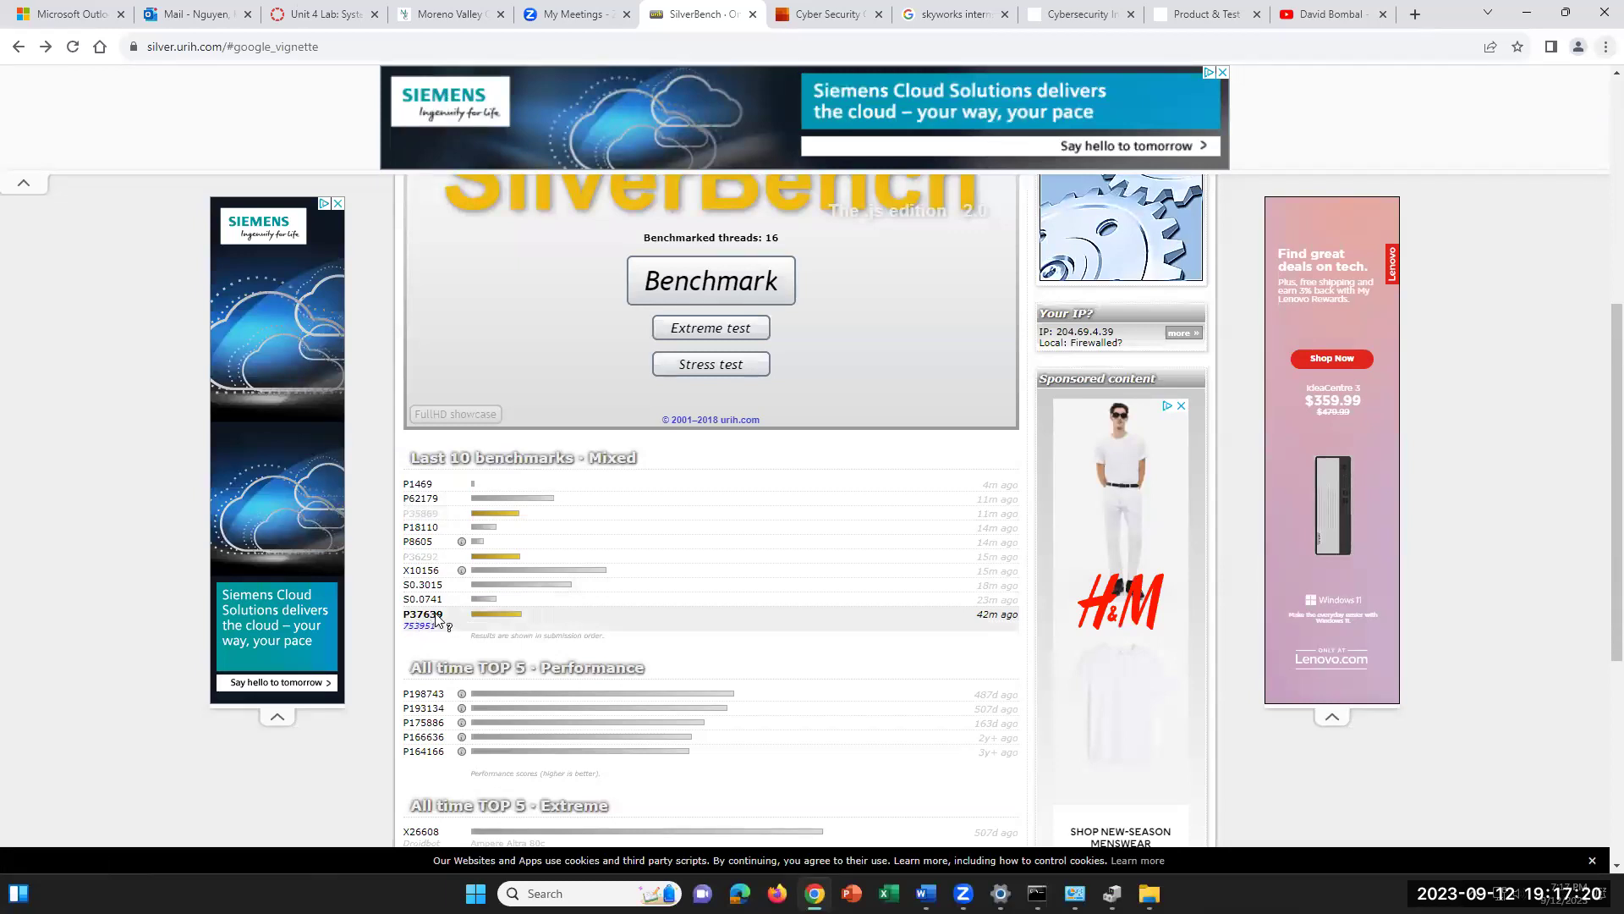
mouse_move(436, 620)
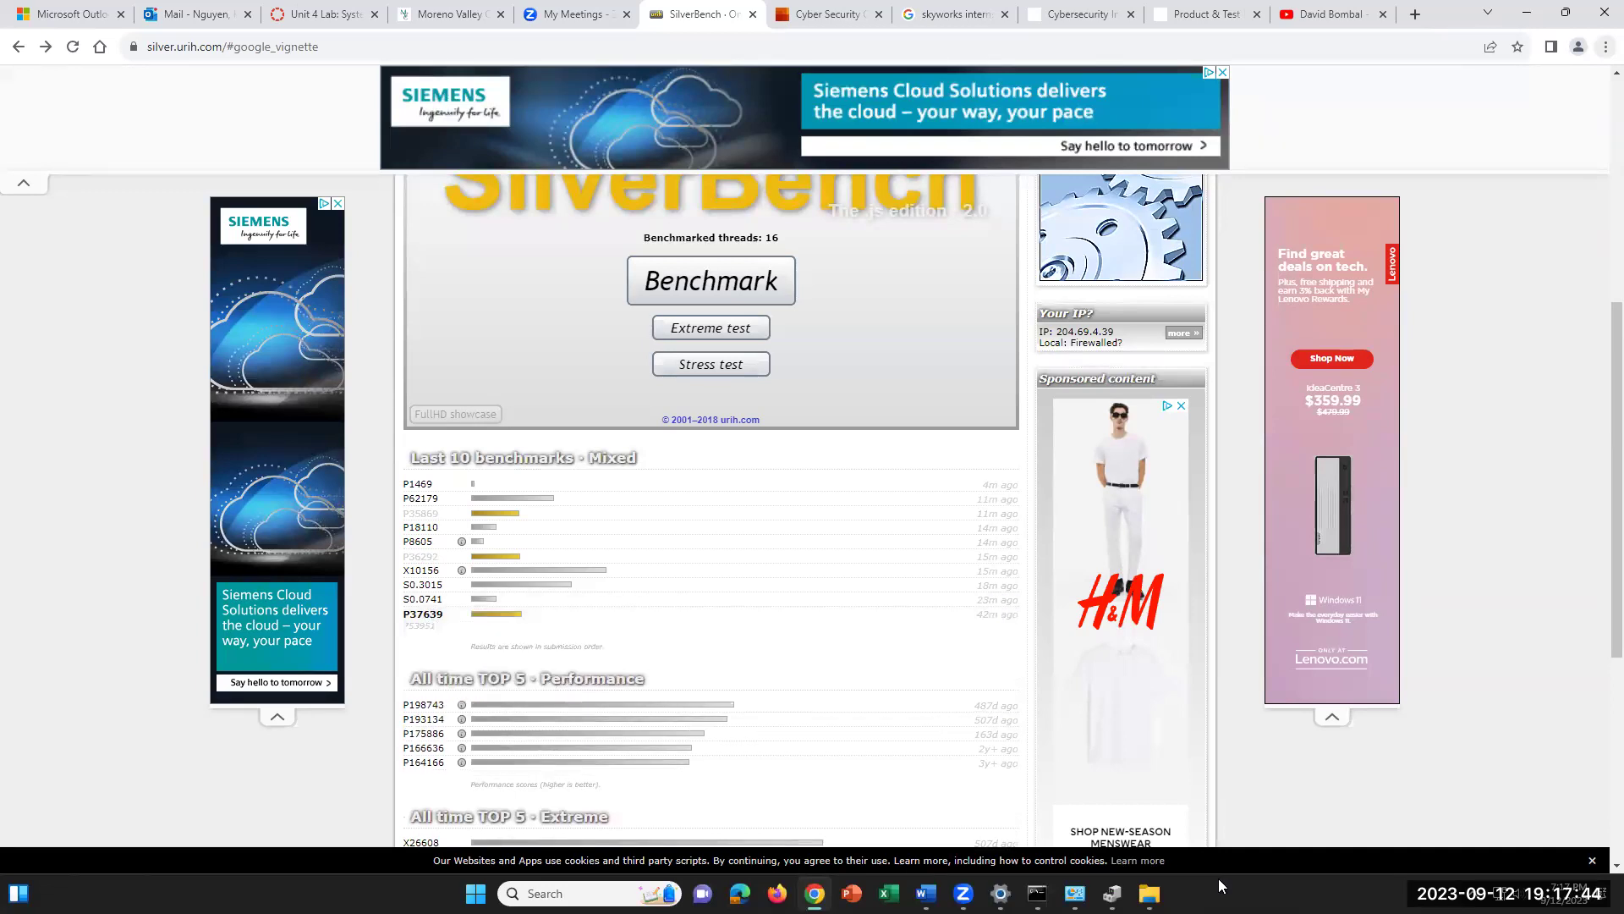
- Switch to the Word lab document, highlight questions 32c and 32d, clear the selection, and review items 33 to 35
left_click(926, 893)
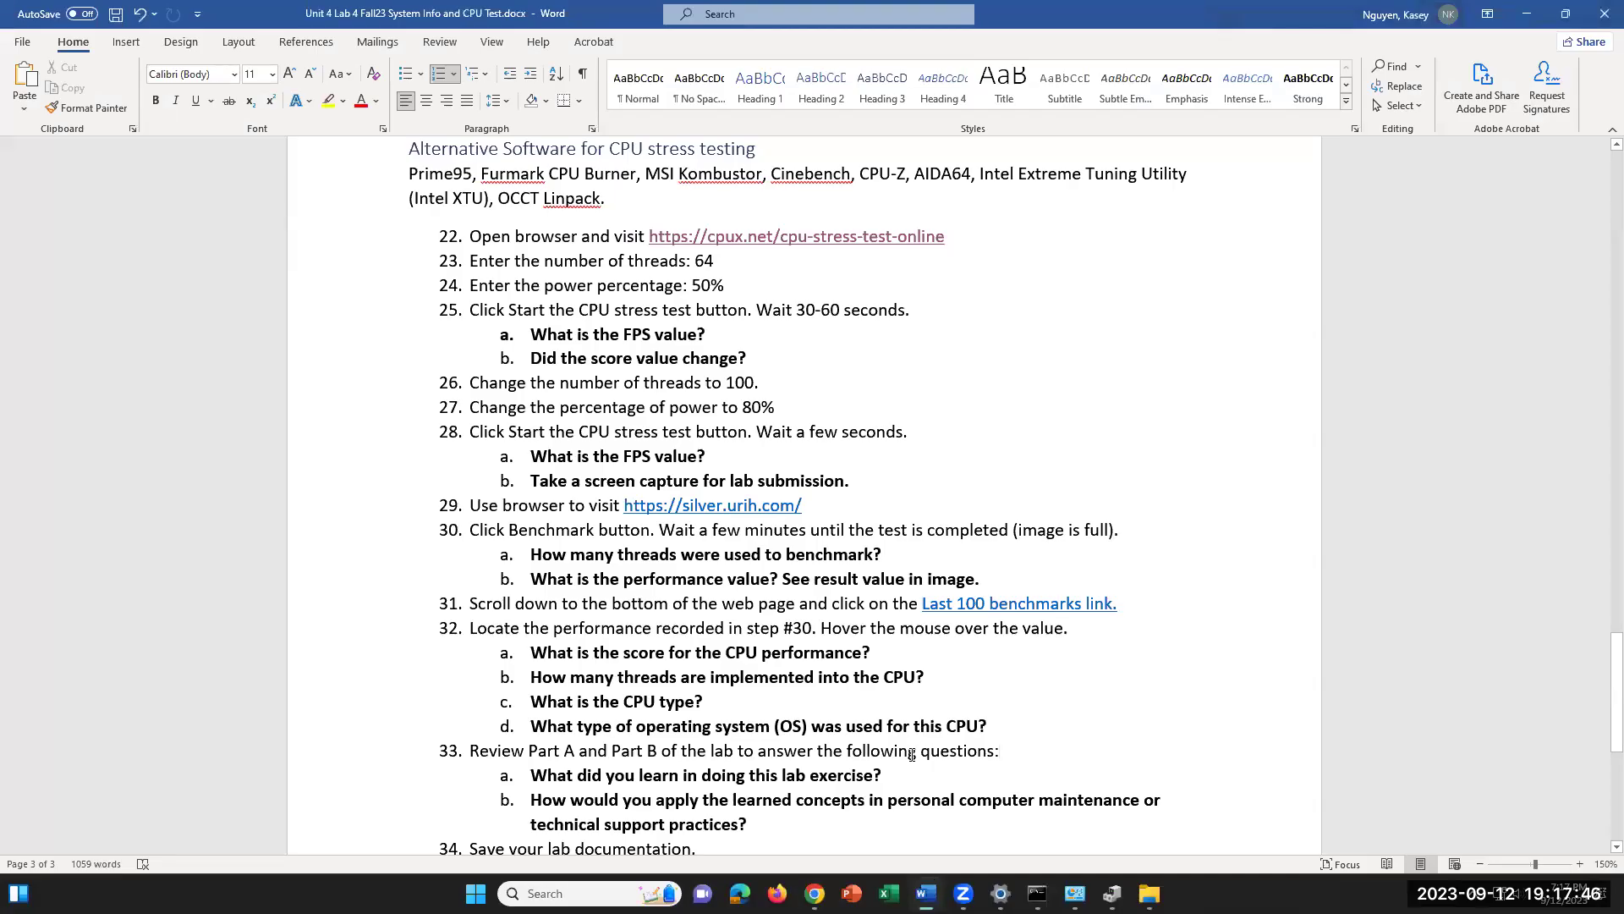
left_click_drag(1015, 718, 531, 702)
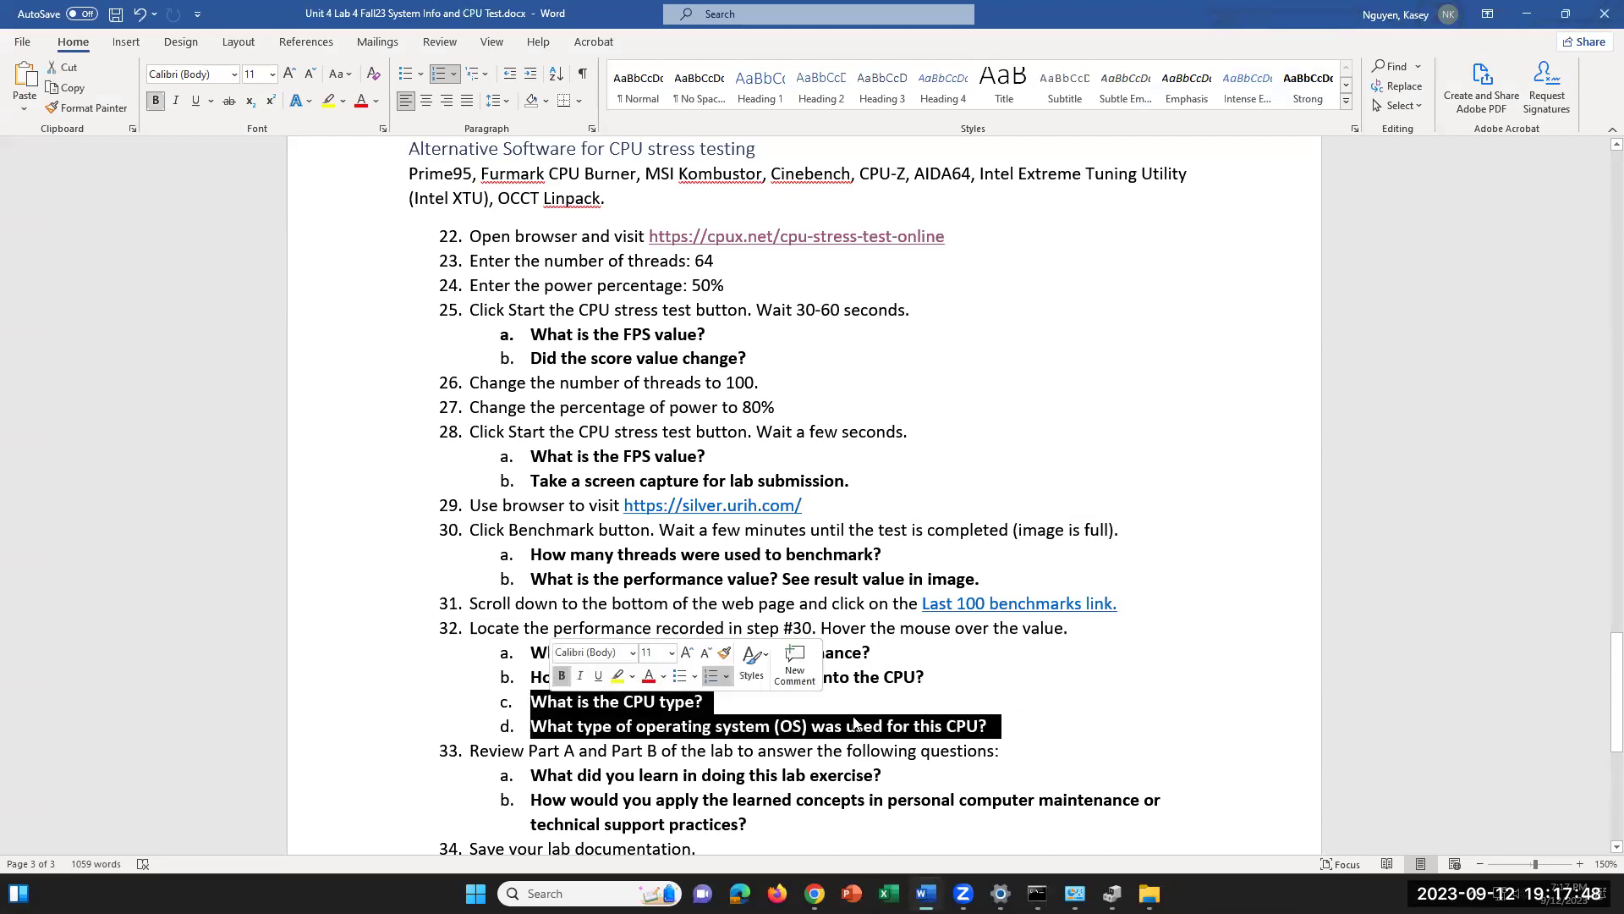
left_click(819, 714)
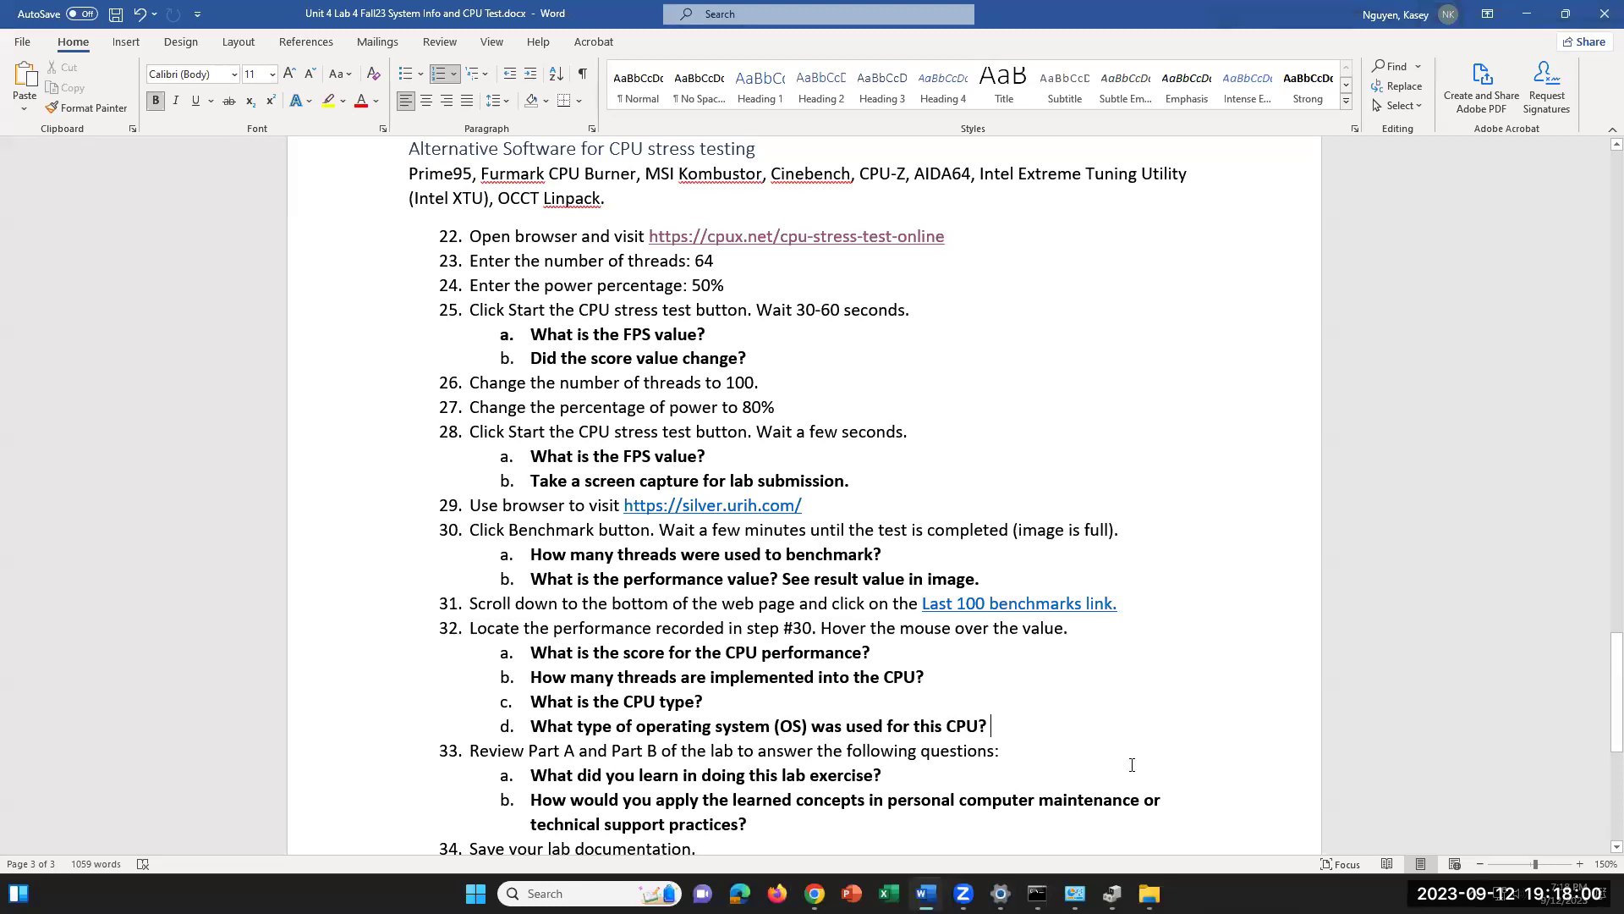
scroll(855, 786, "down", 1)
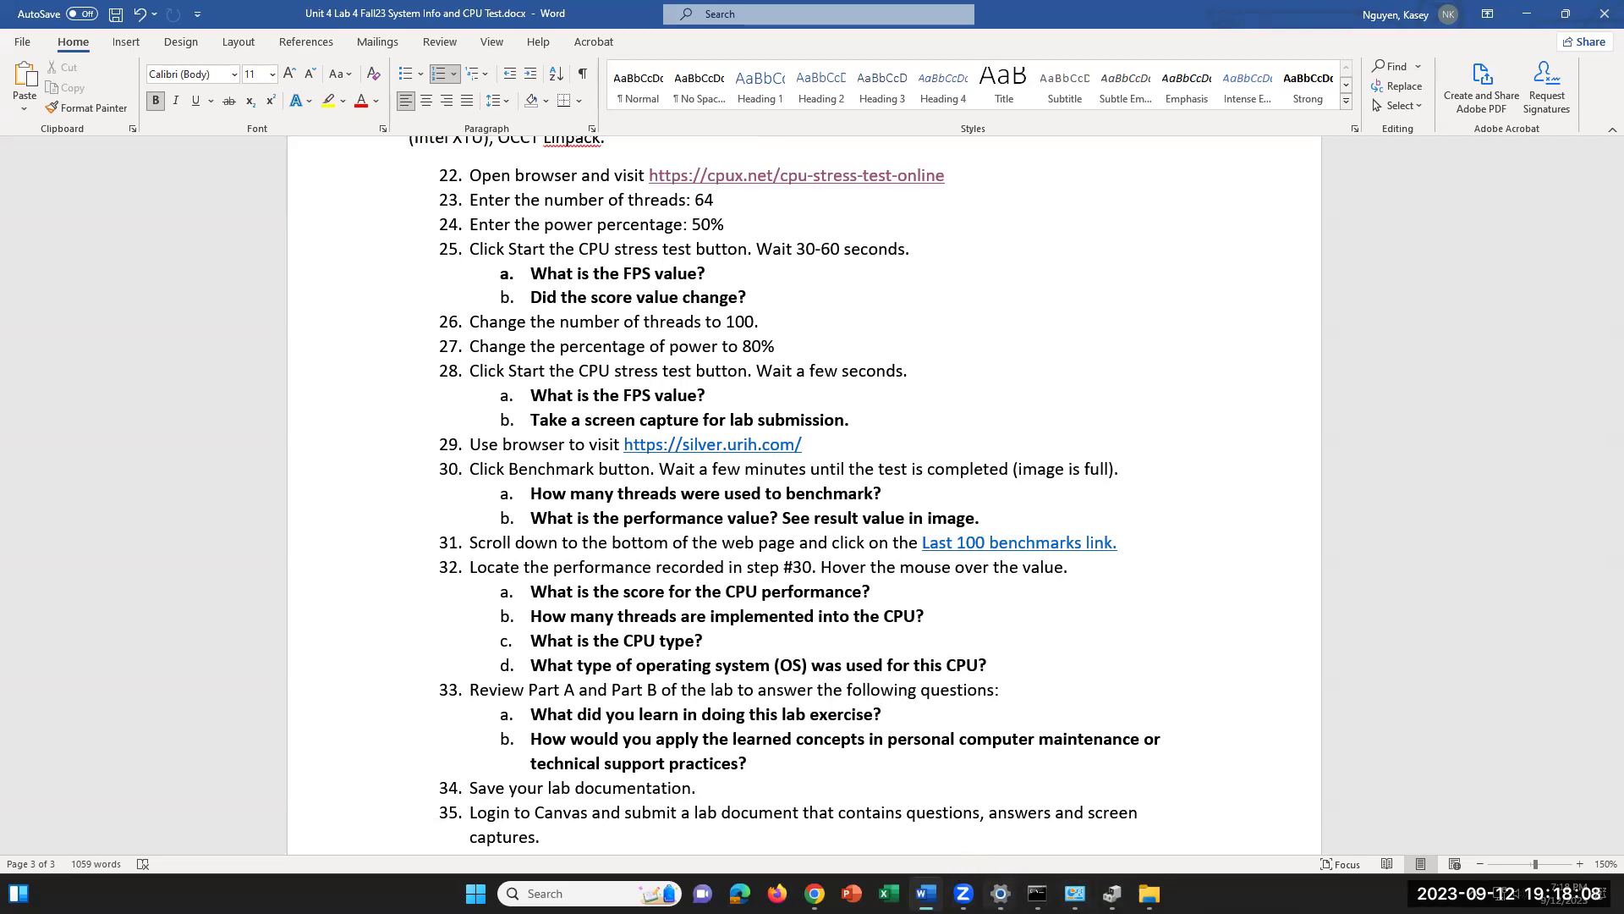
- Preview the open Settings and Device Manager windows while reviewing items 32 to 35 of the lab document
mouse_move(1000, 893)
mouse_move(1113, 893)
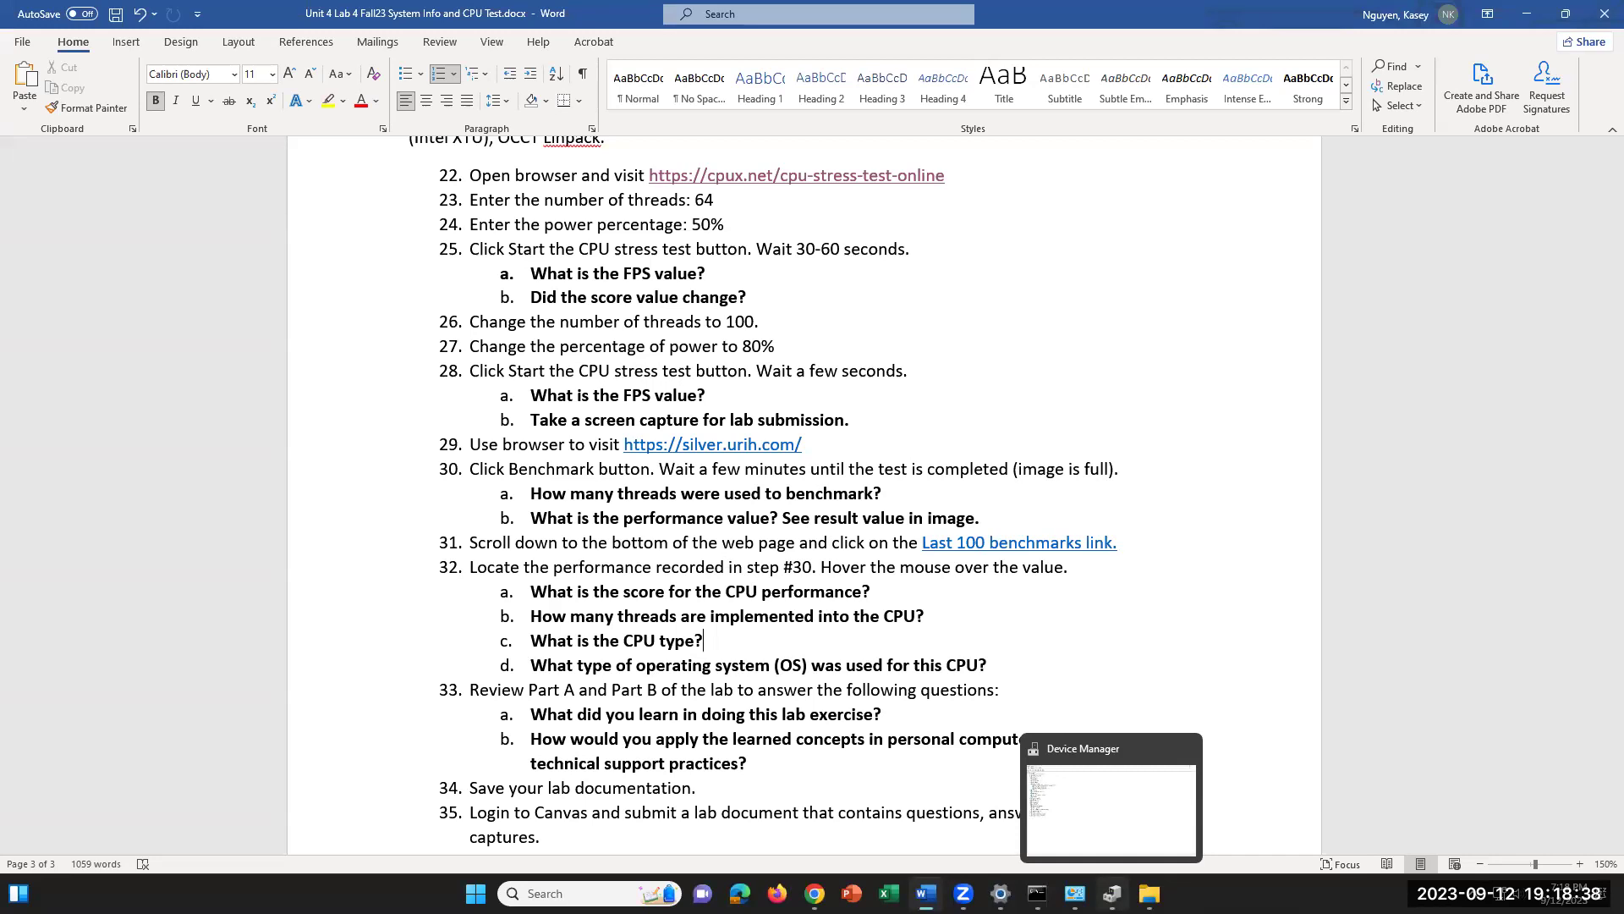
mouse_move(1000, 894)
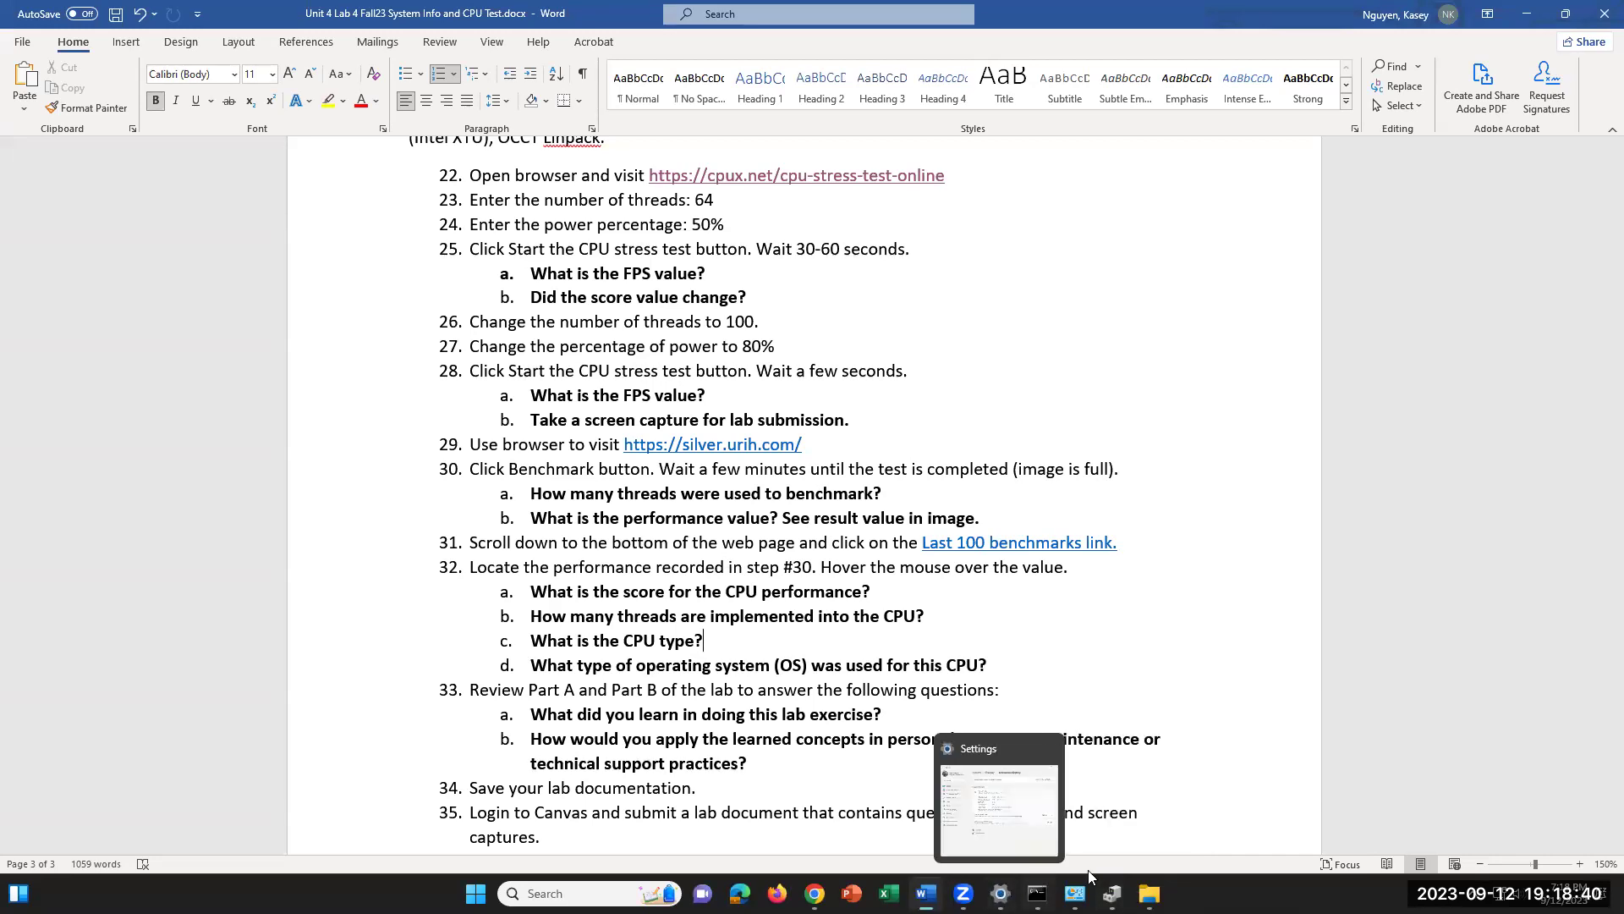
left_click(1264, 818)
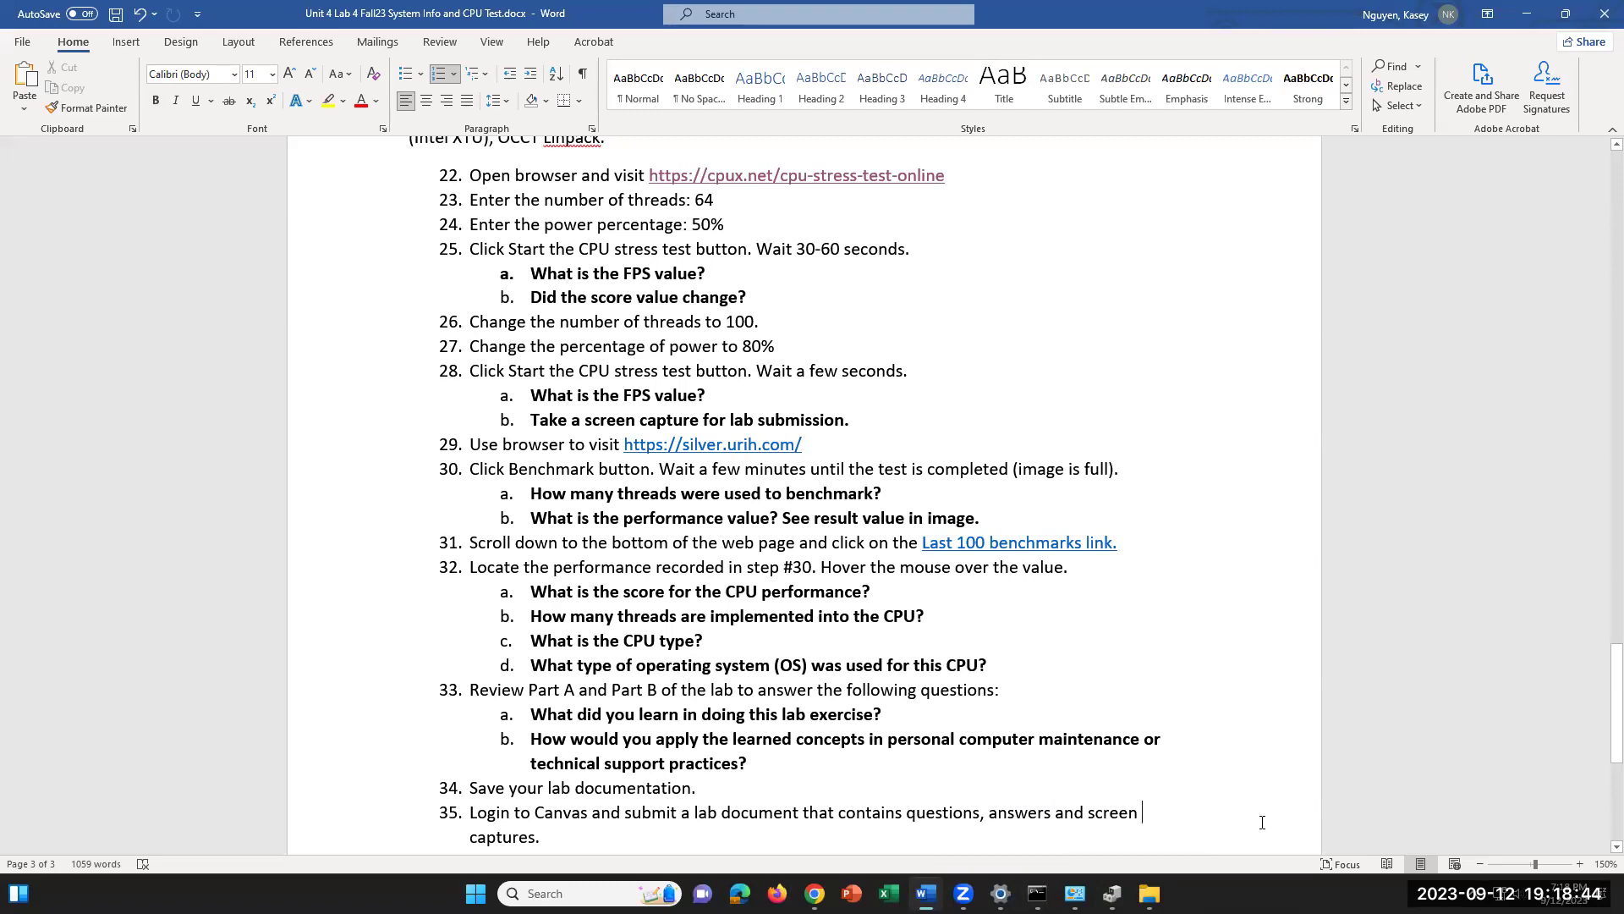
mouse_move(1112, 893)
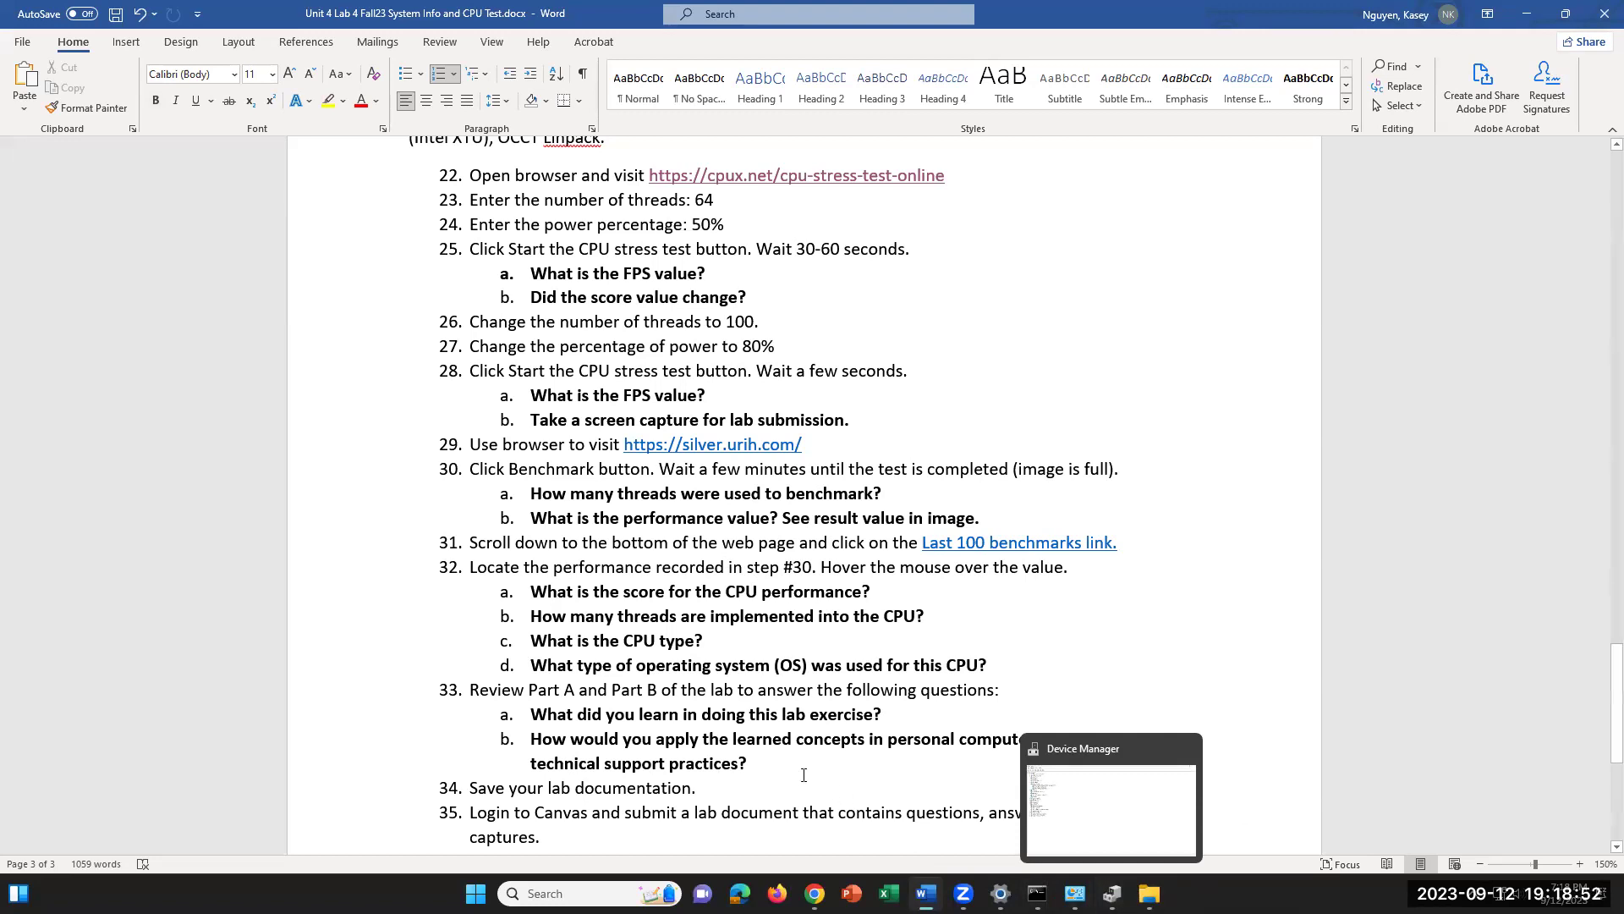
left_click(1015, 763)
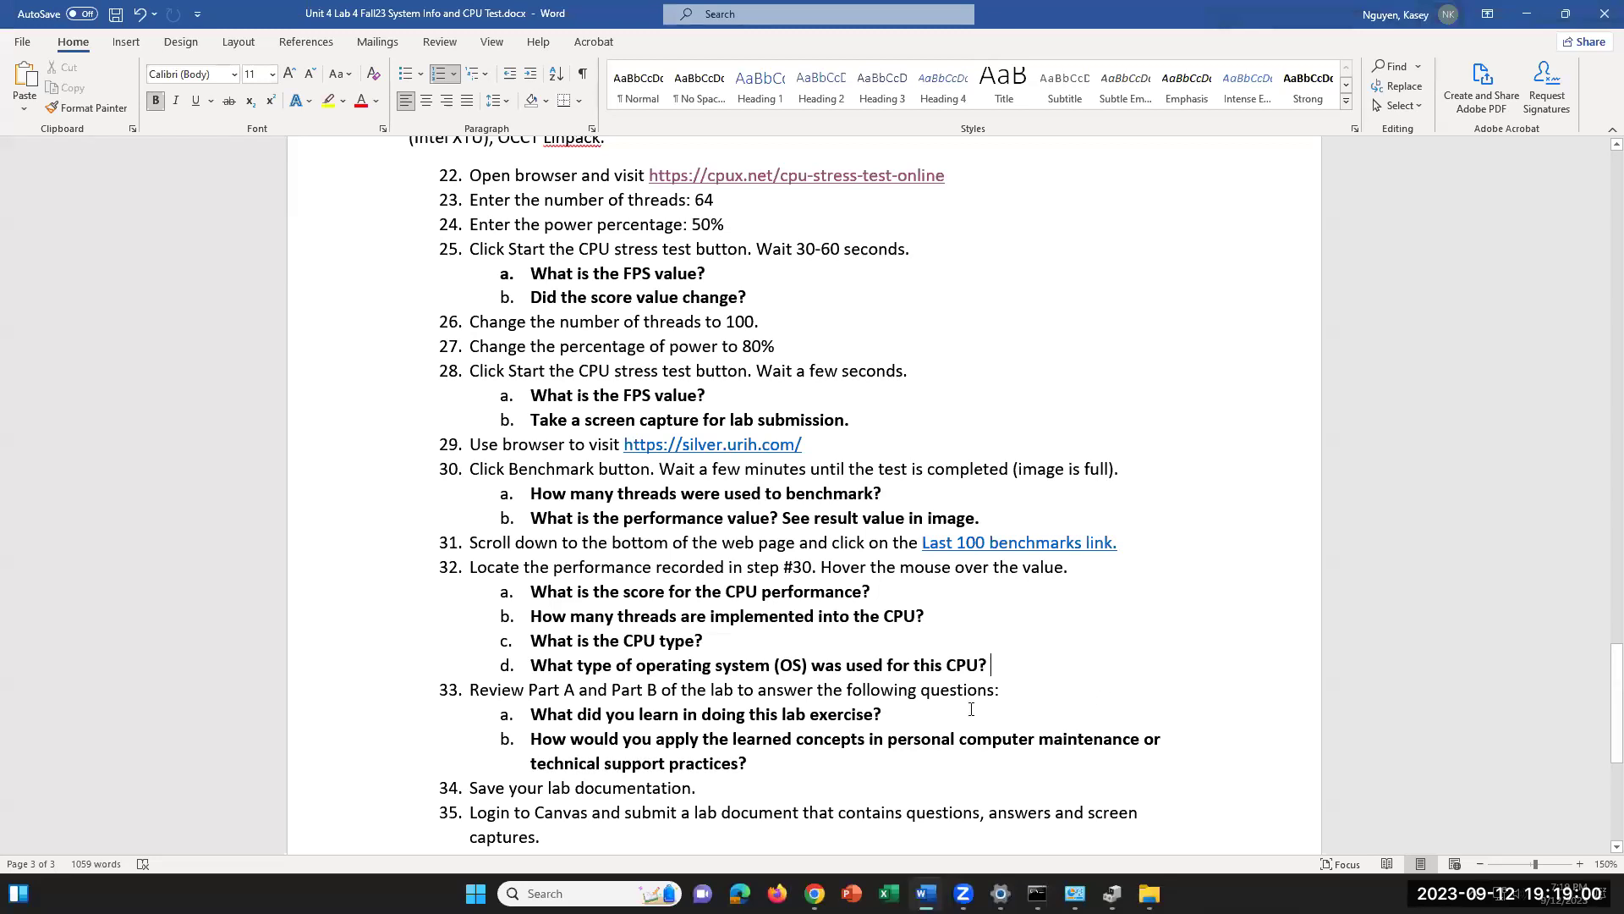
left_click(855, 769)
- Highlight the list of alternative CPU stress testing software, single out CPU-Z in it, and clear the selection
scroll(1017, 712, "up", 2)
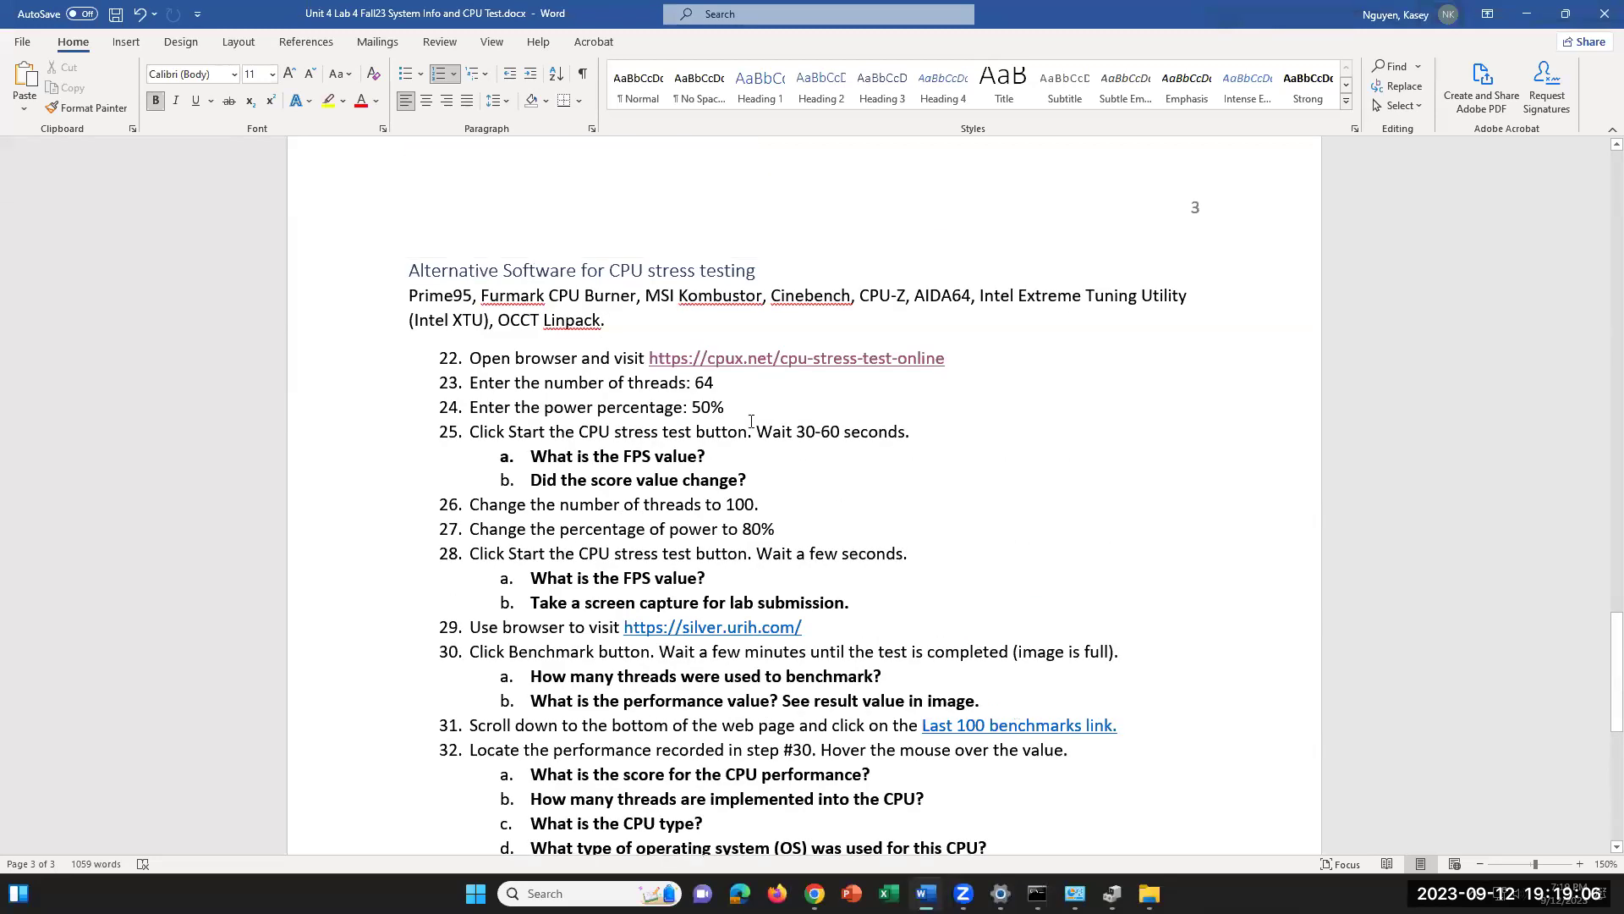
triple_click(584, 313)
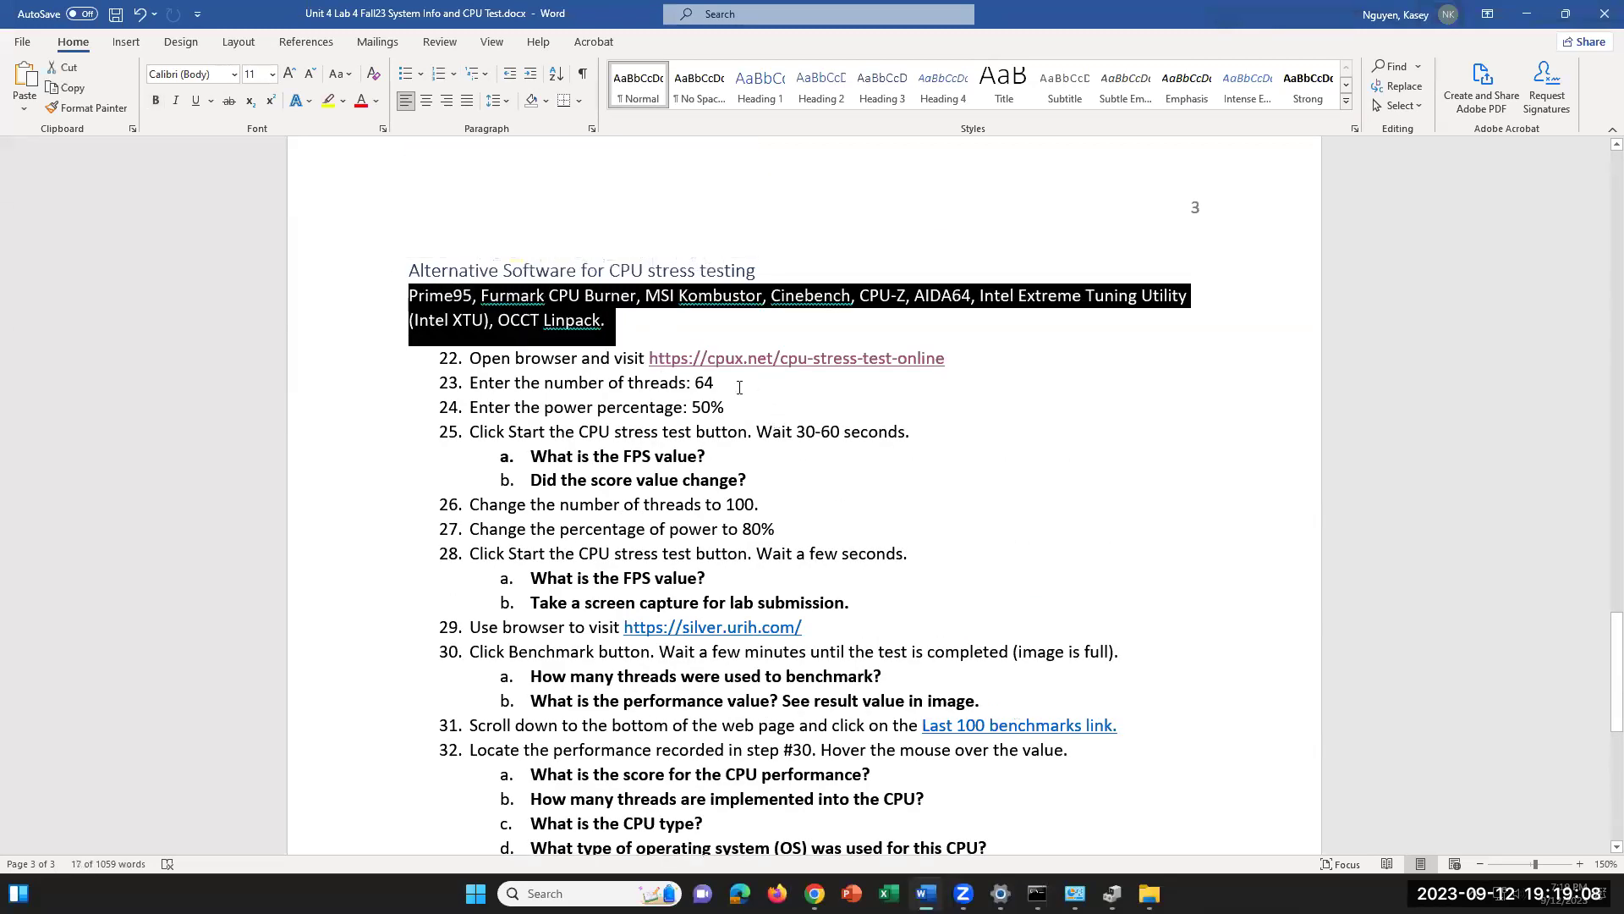
left_click(701, 322)
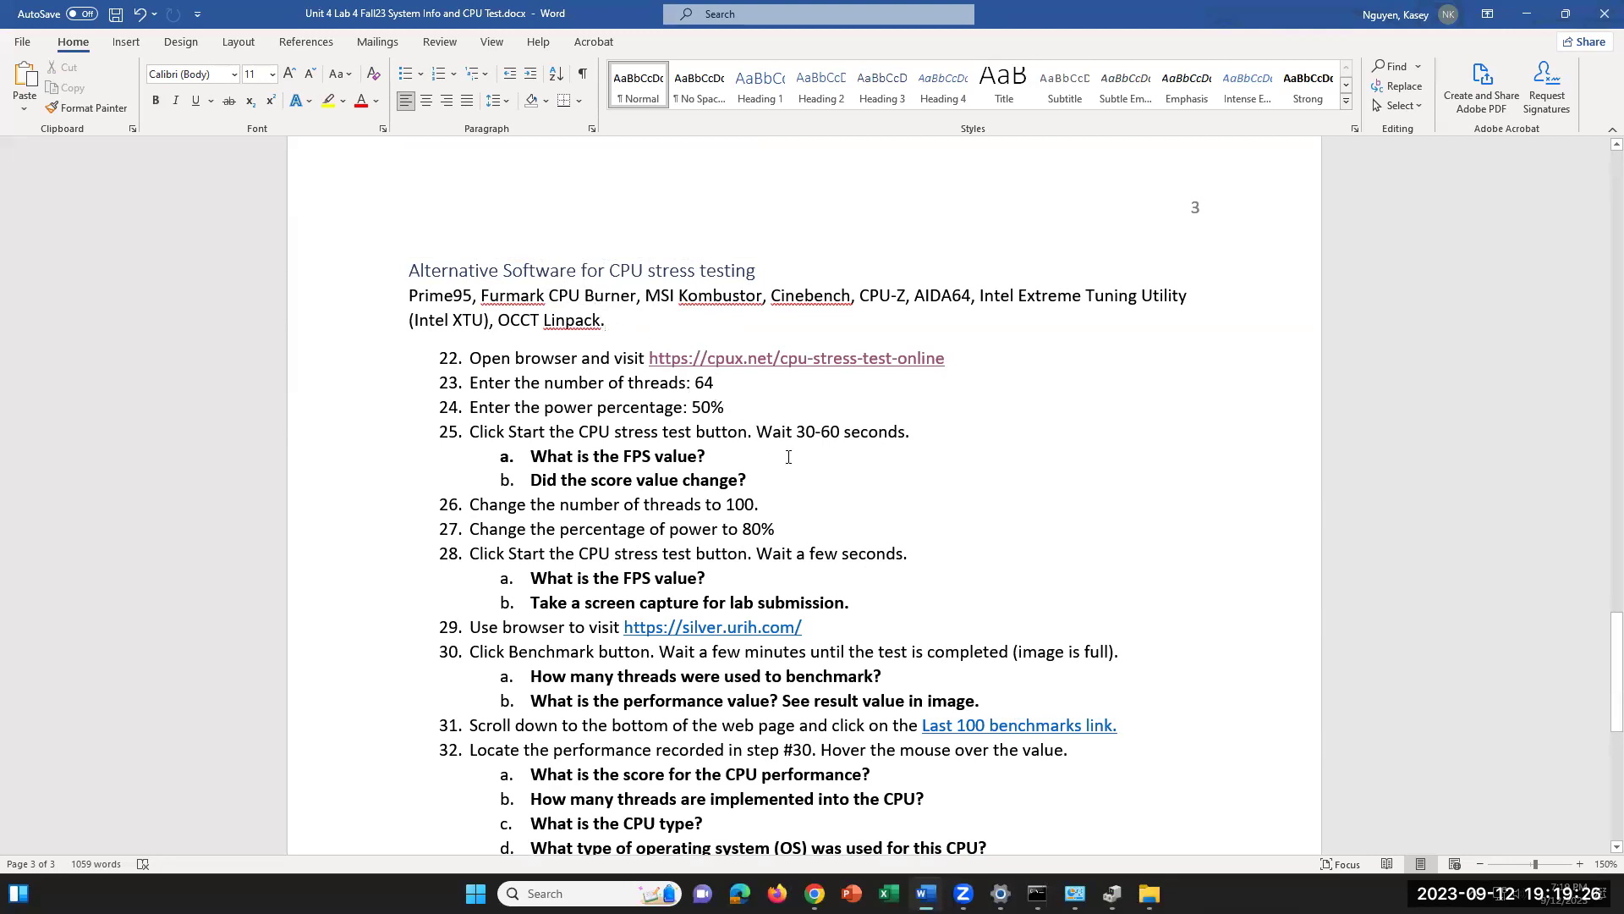
left_click_drag(905, 296, 860, 296)
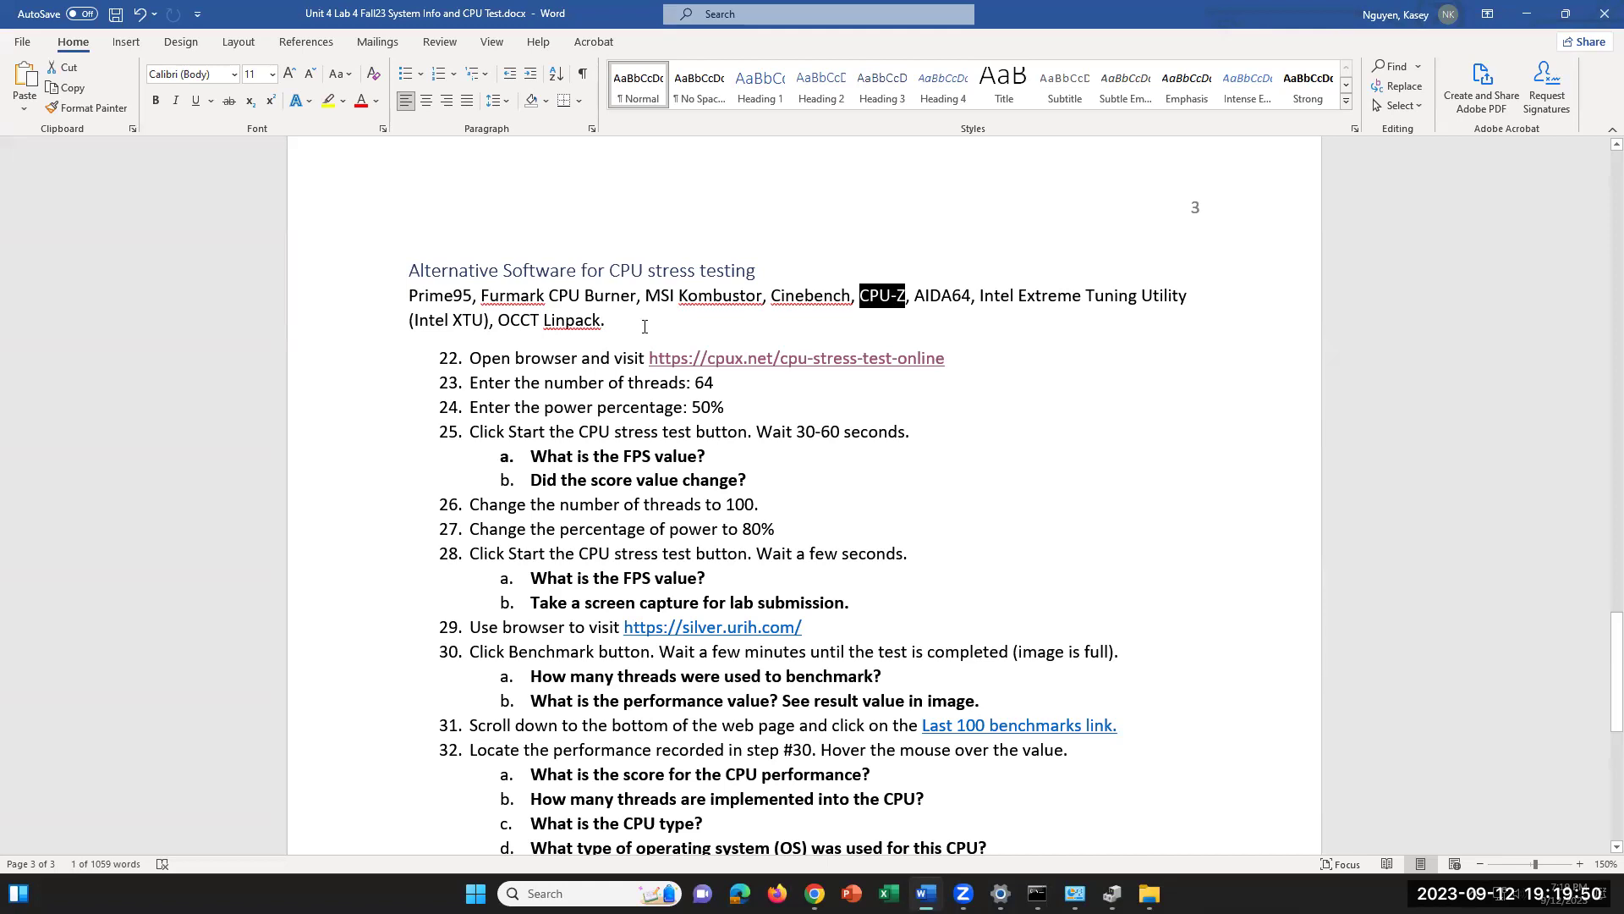
left_click(900, 546)
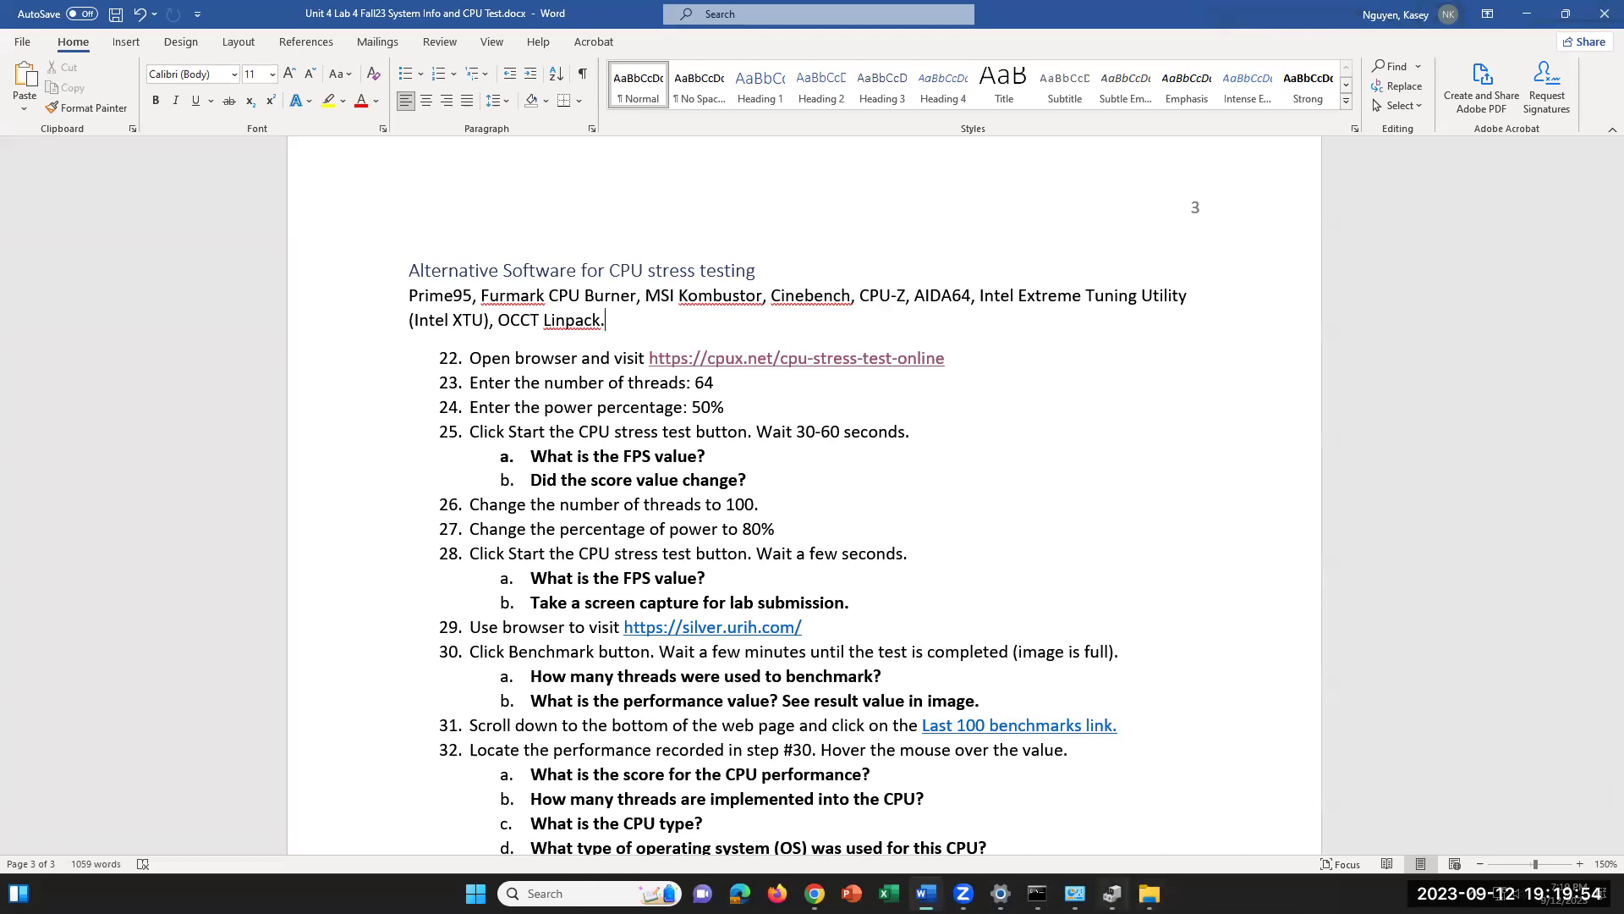
left_click(870, 774)
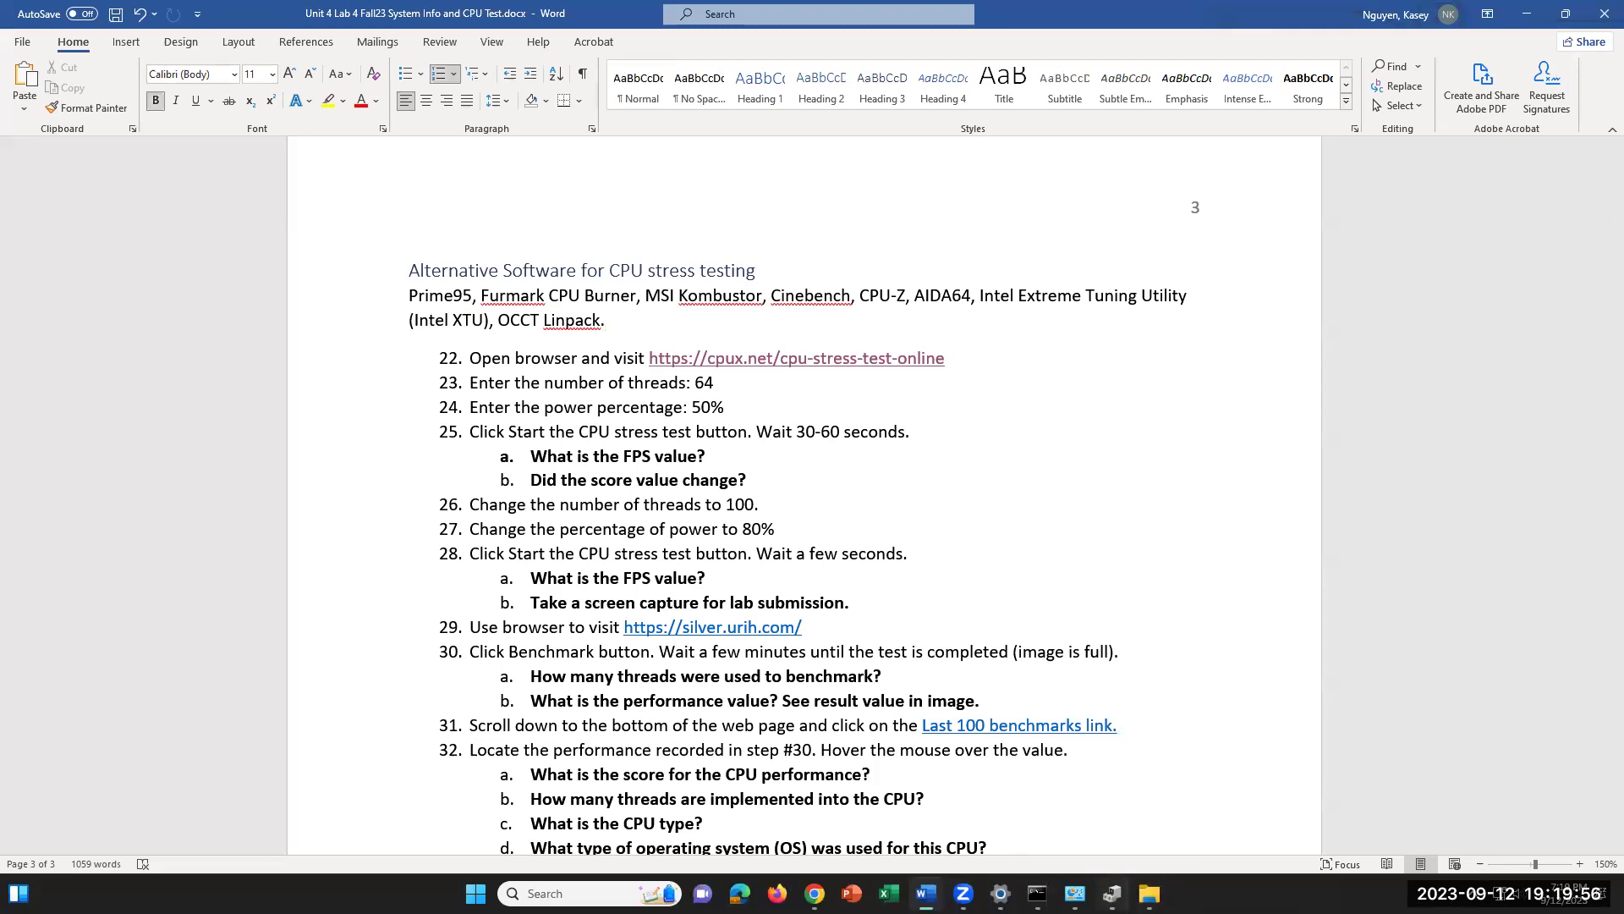
- Preview the Device Manager window and review the closing lab items through item 36 at the end of the document
mouse_move(1111, 894)
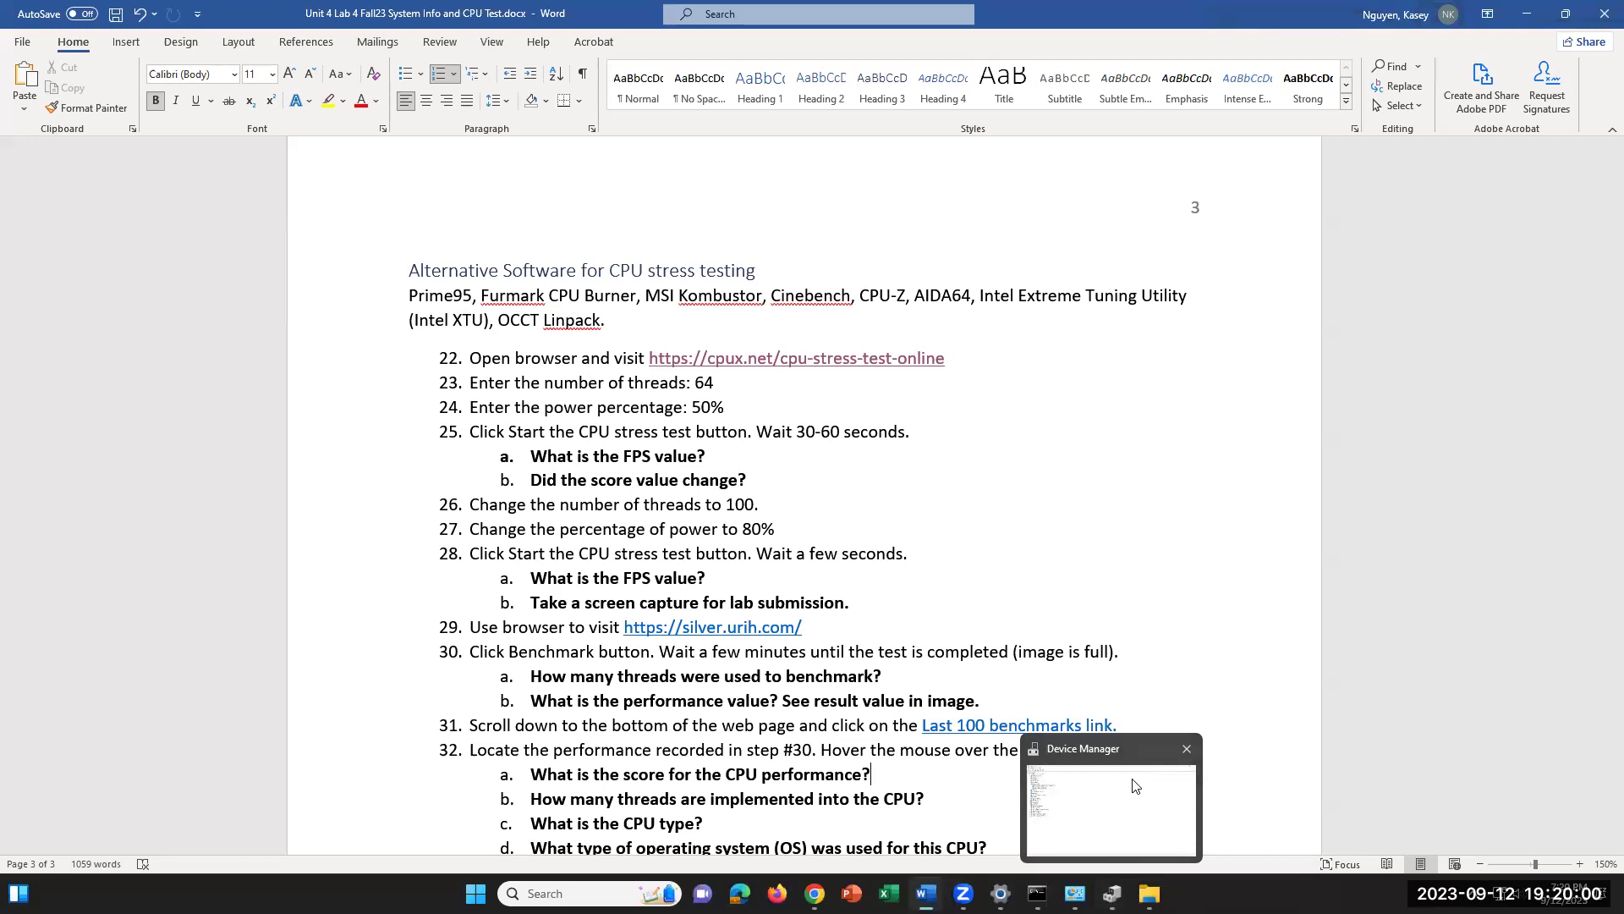
scroll(976, 761, "down", 5)
scroll(976, 762, "down", 1)
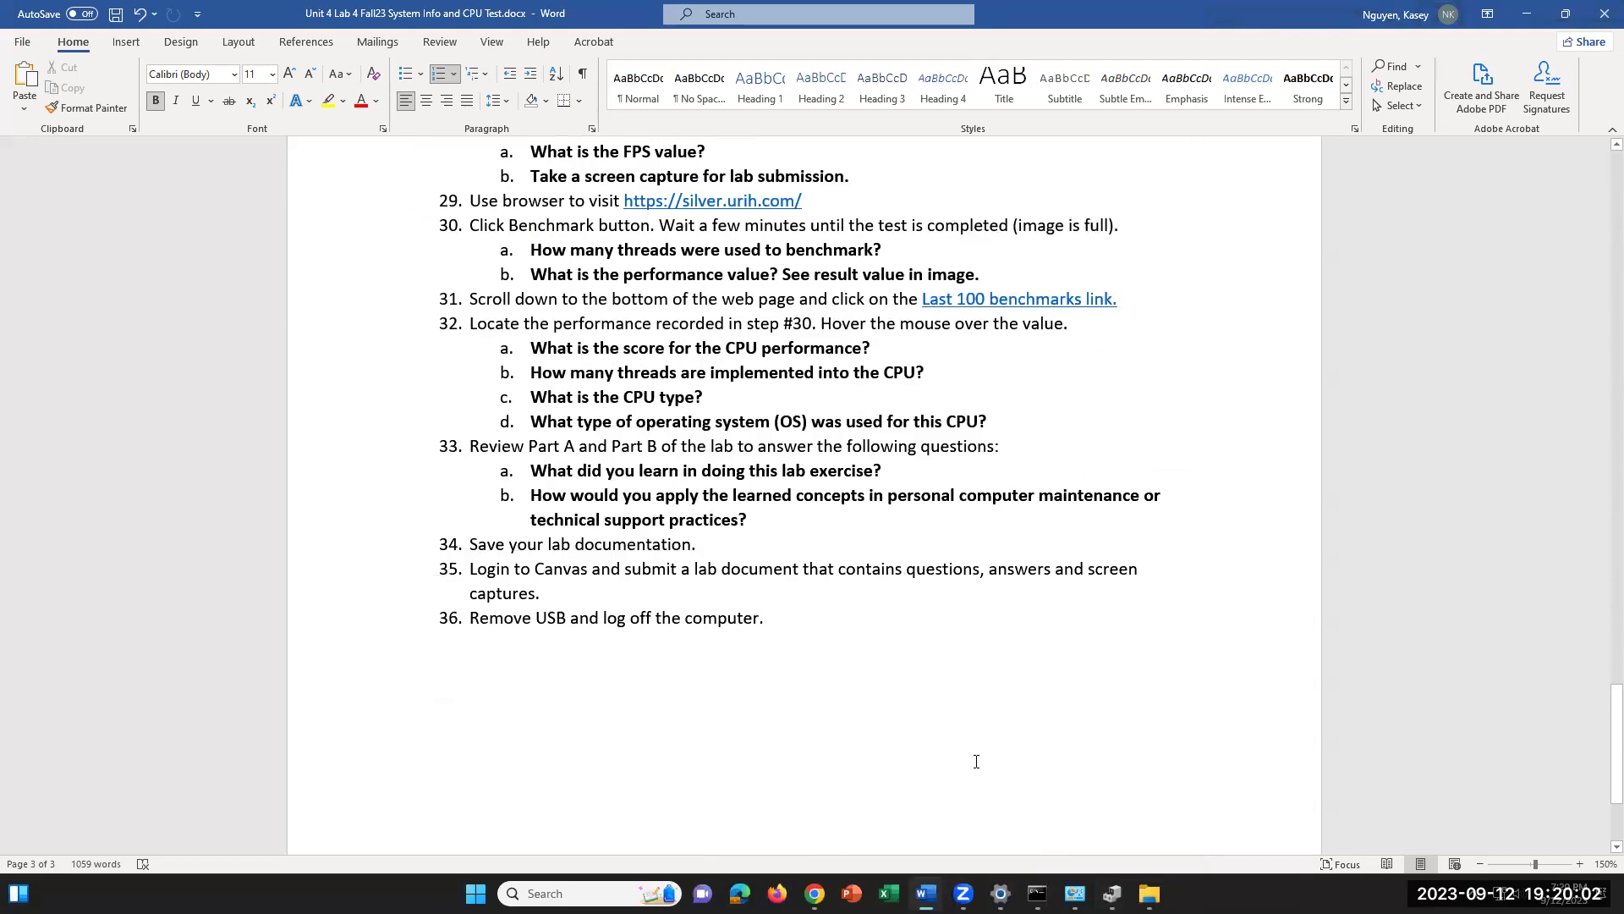
scroll(986, 757, "up", 1)
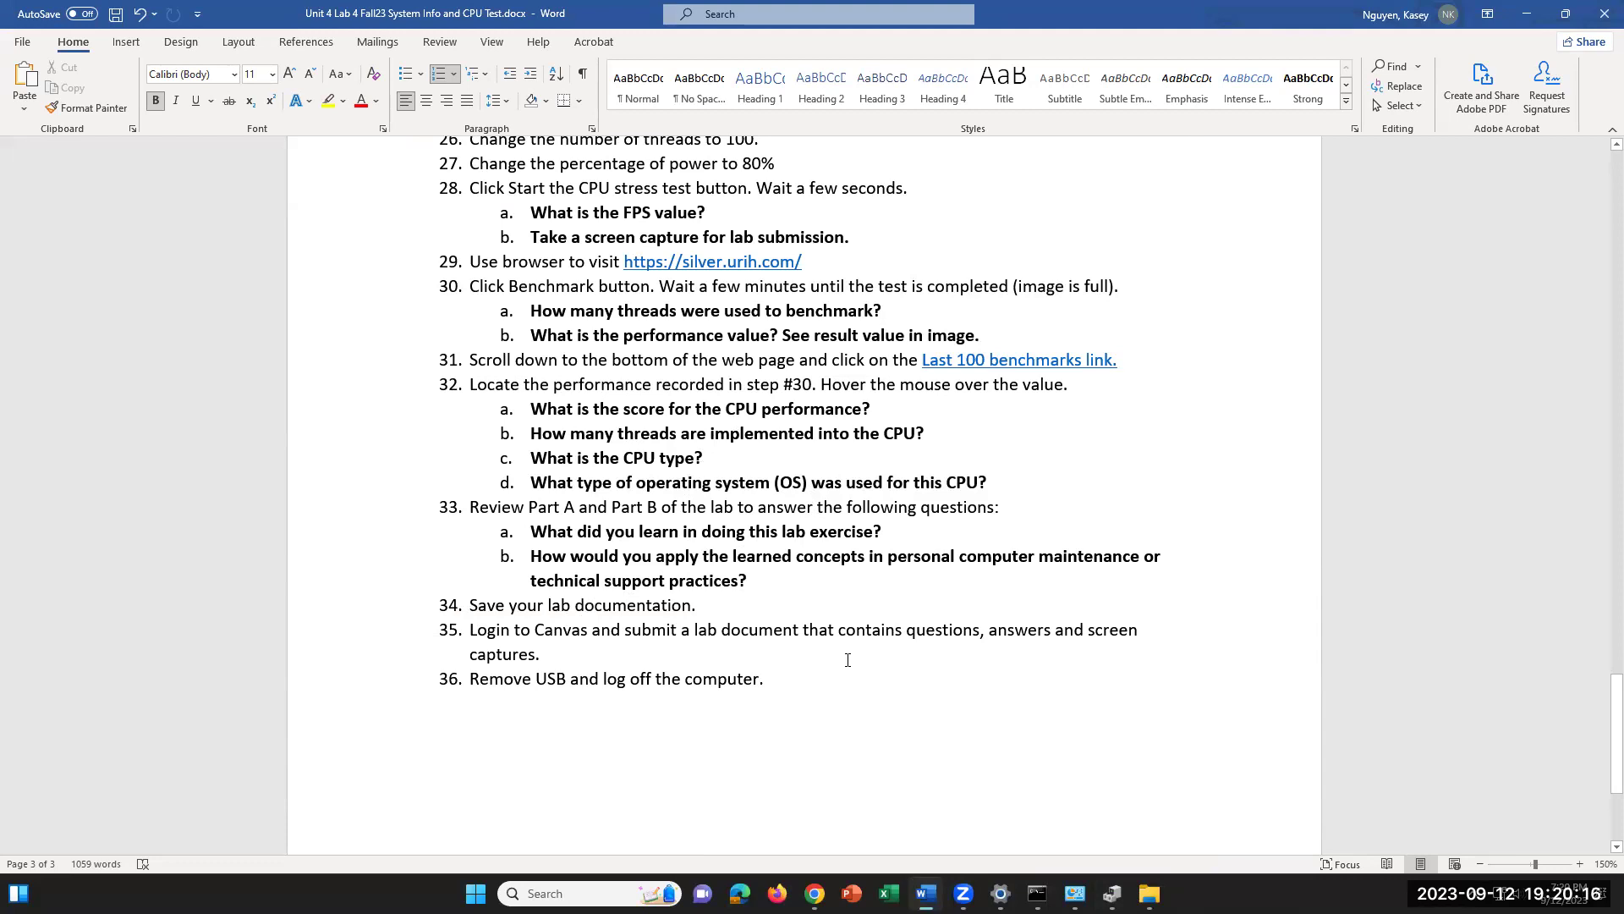
left_click(906, 698)
scroll(1076, 769, "up", 1)
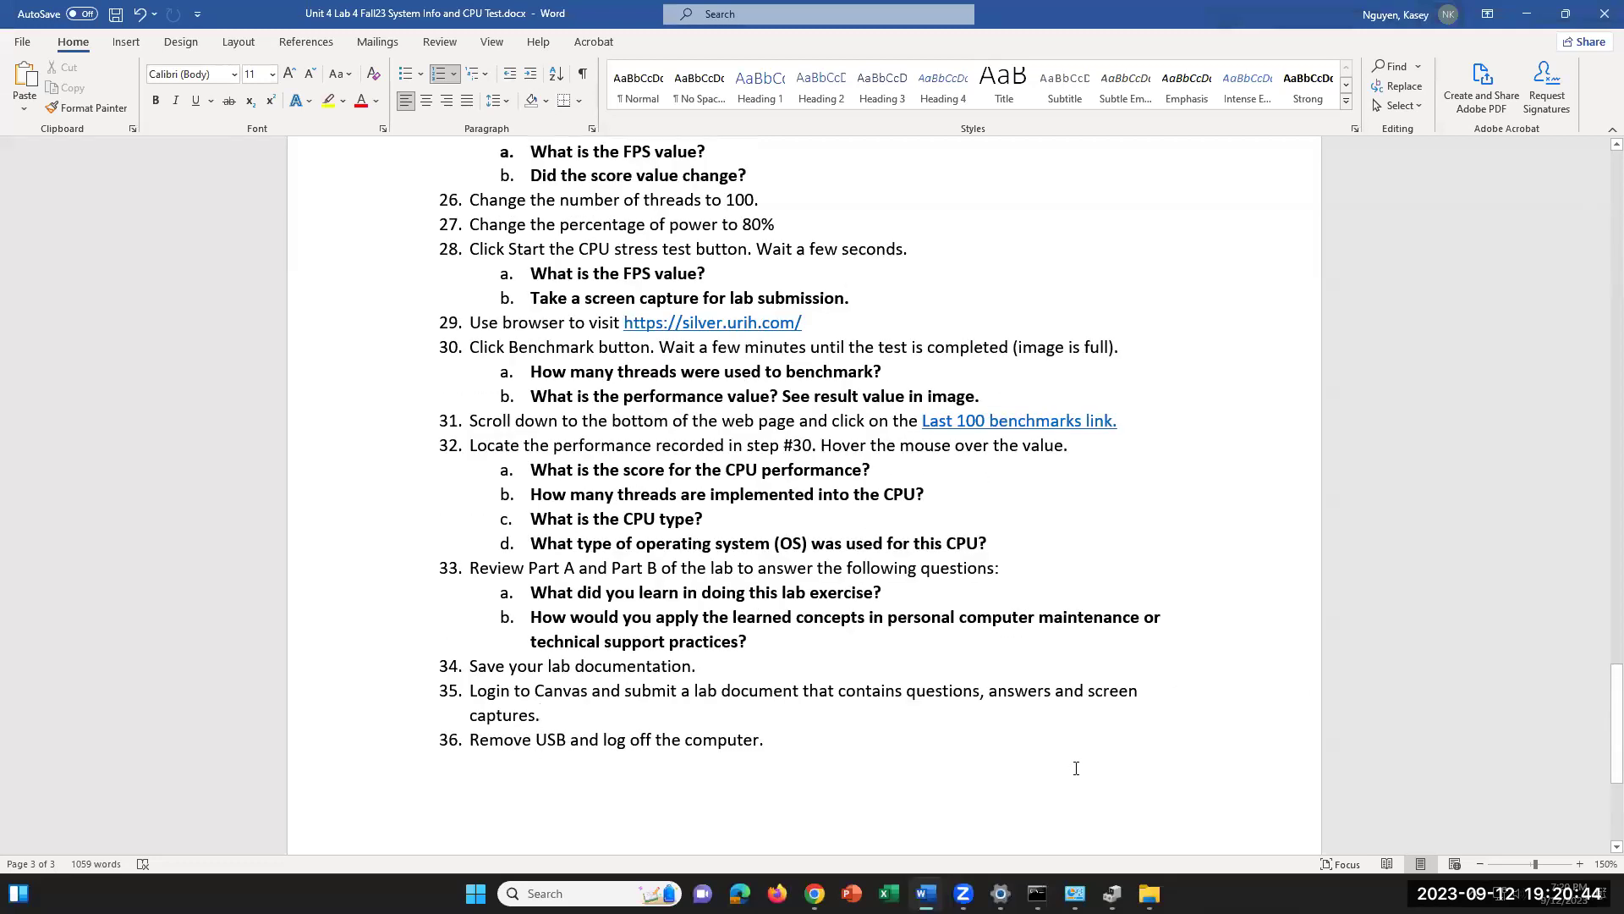